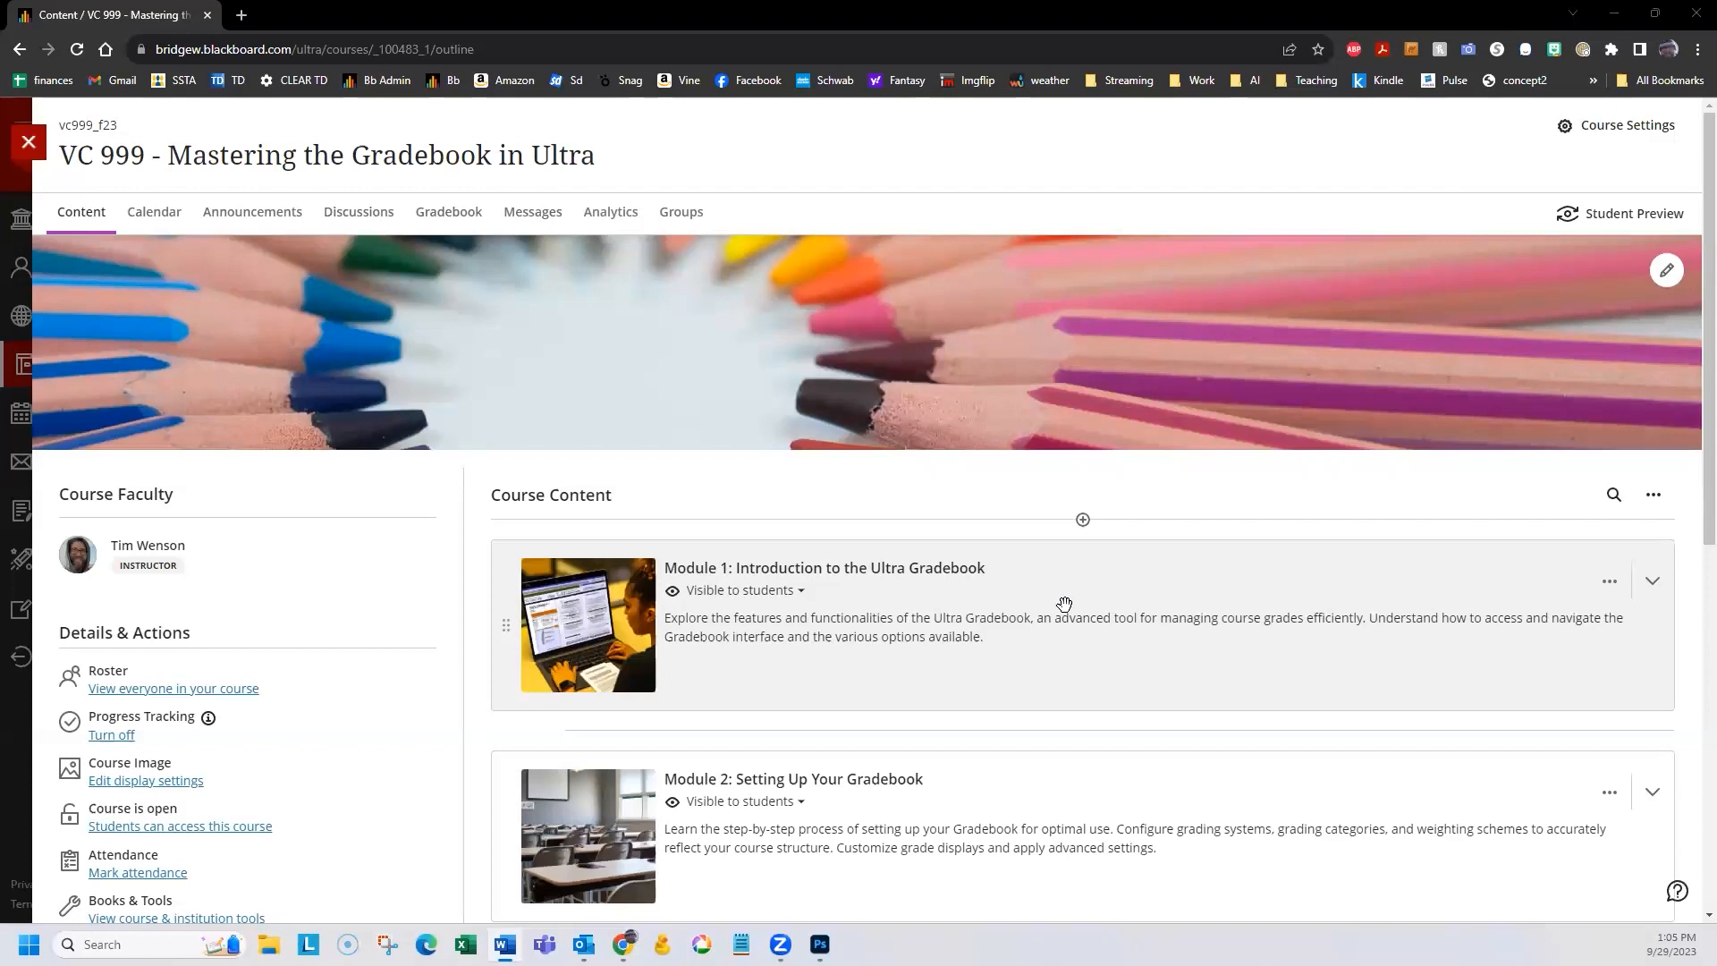
# Expand Module 1 and review the item types available for creation inside it, without adding any.
pyautogui.click(1066, 605)
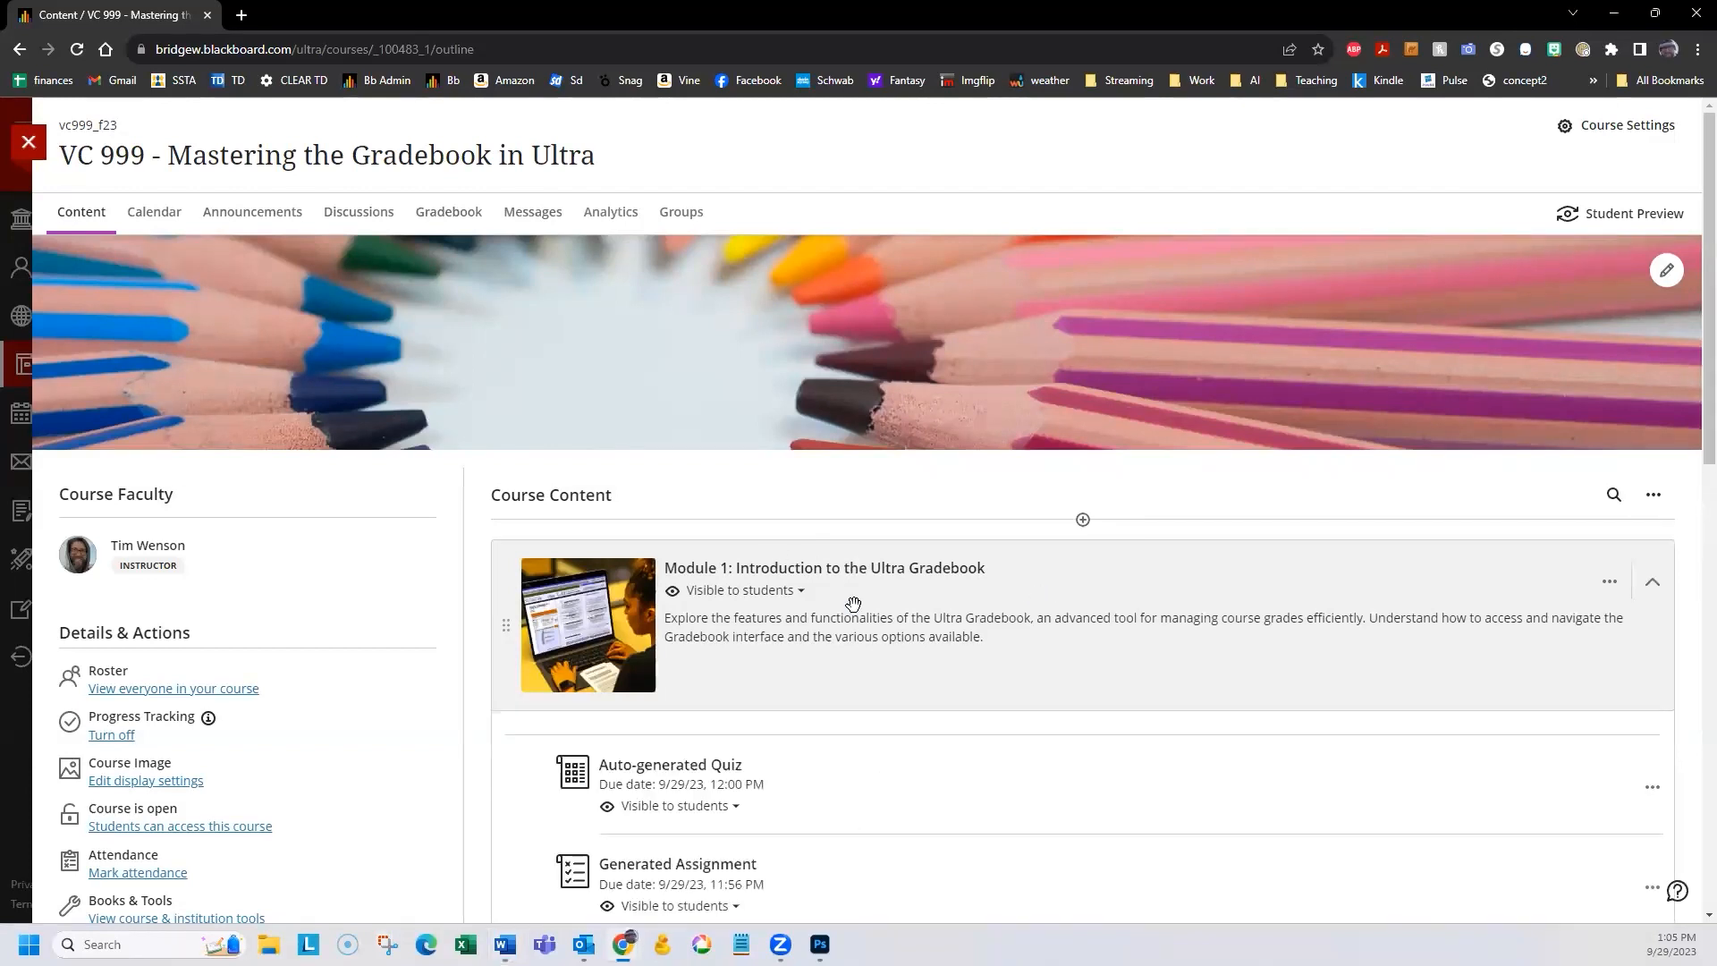
pyautogui.scroll(-1, 1116, 597)
pyautogui.scroll(-2, 1116, 597)
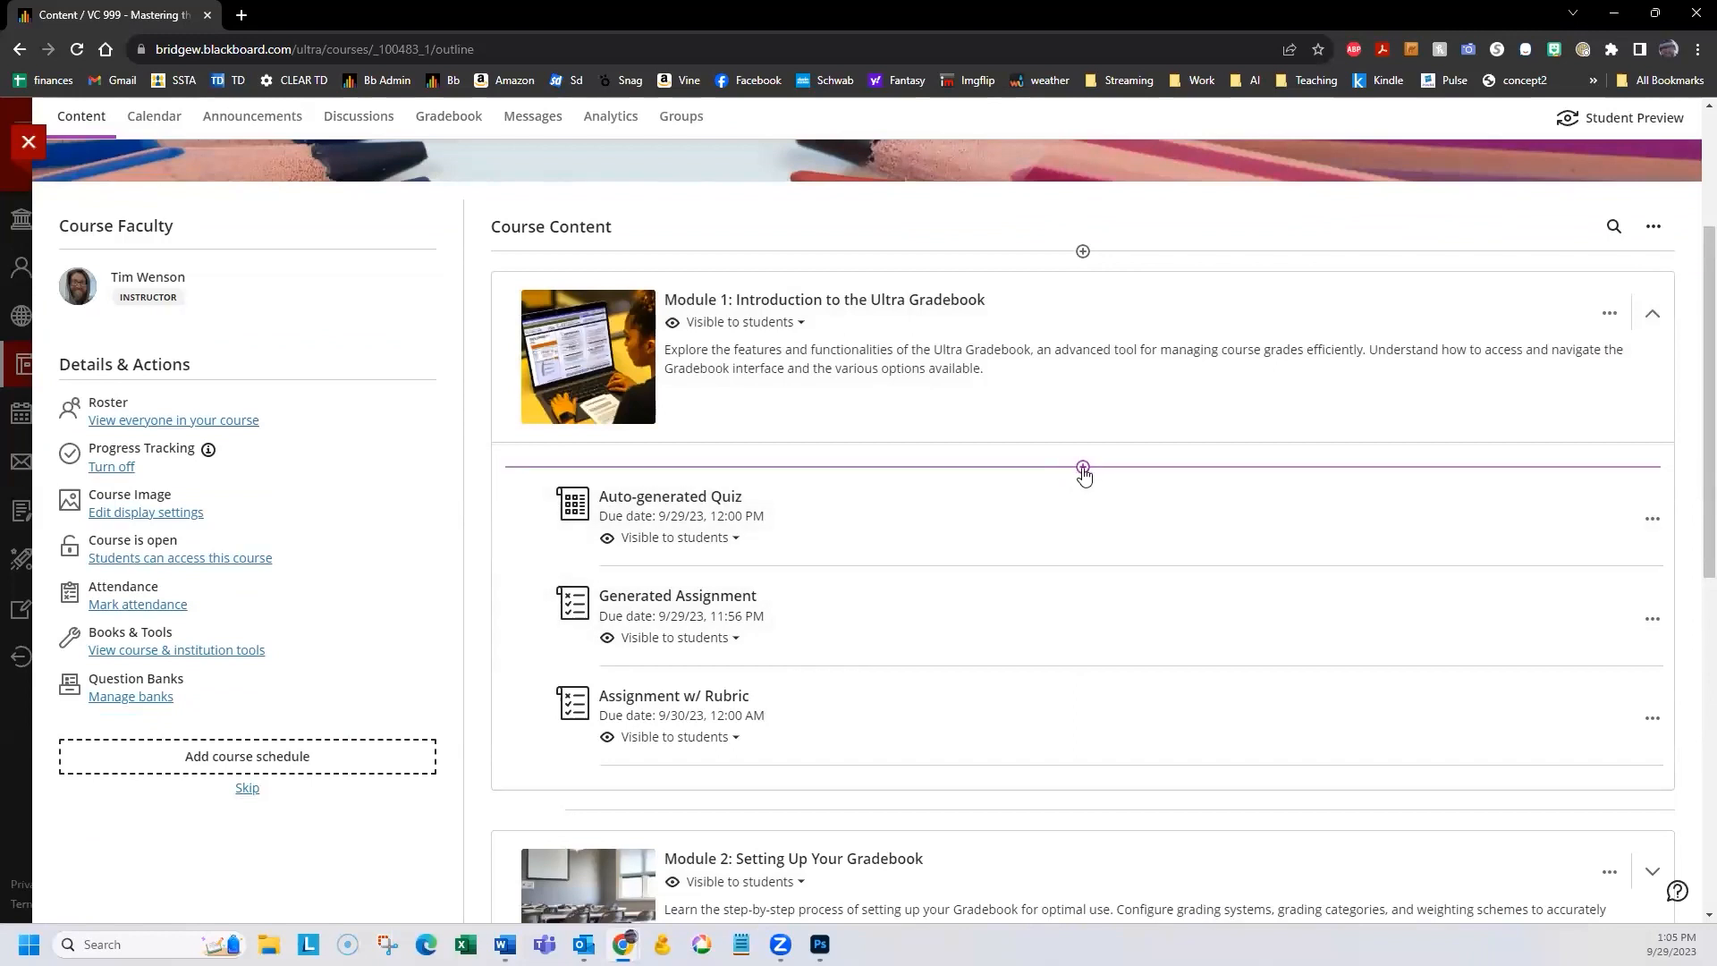
pyautogui.click(1083, 469)
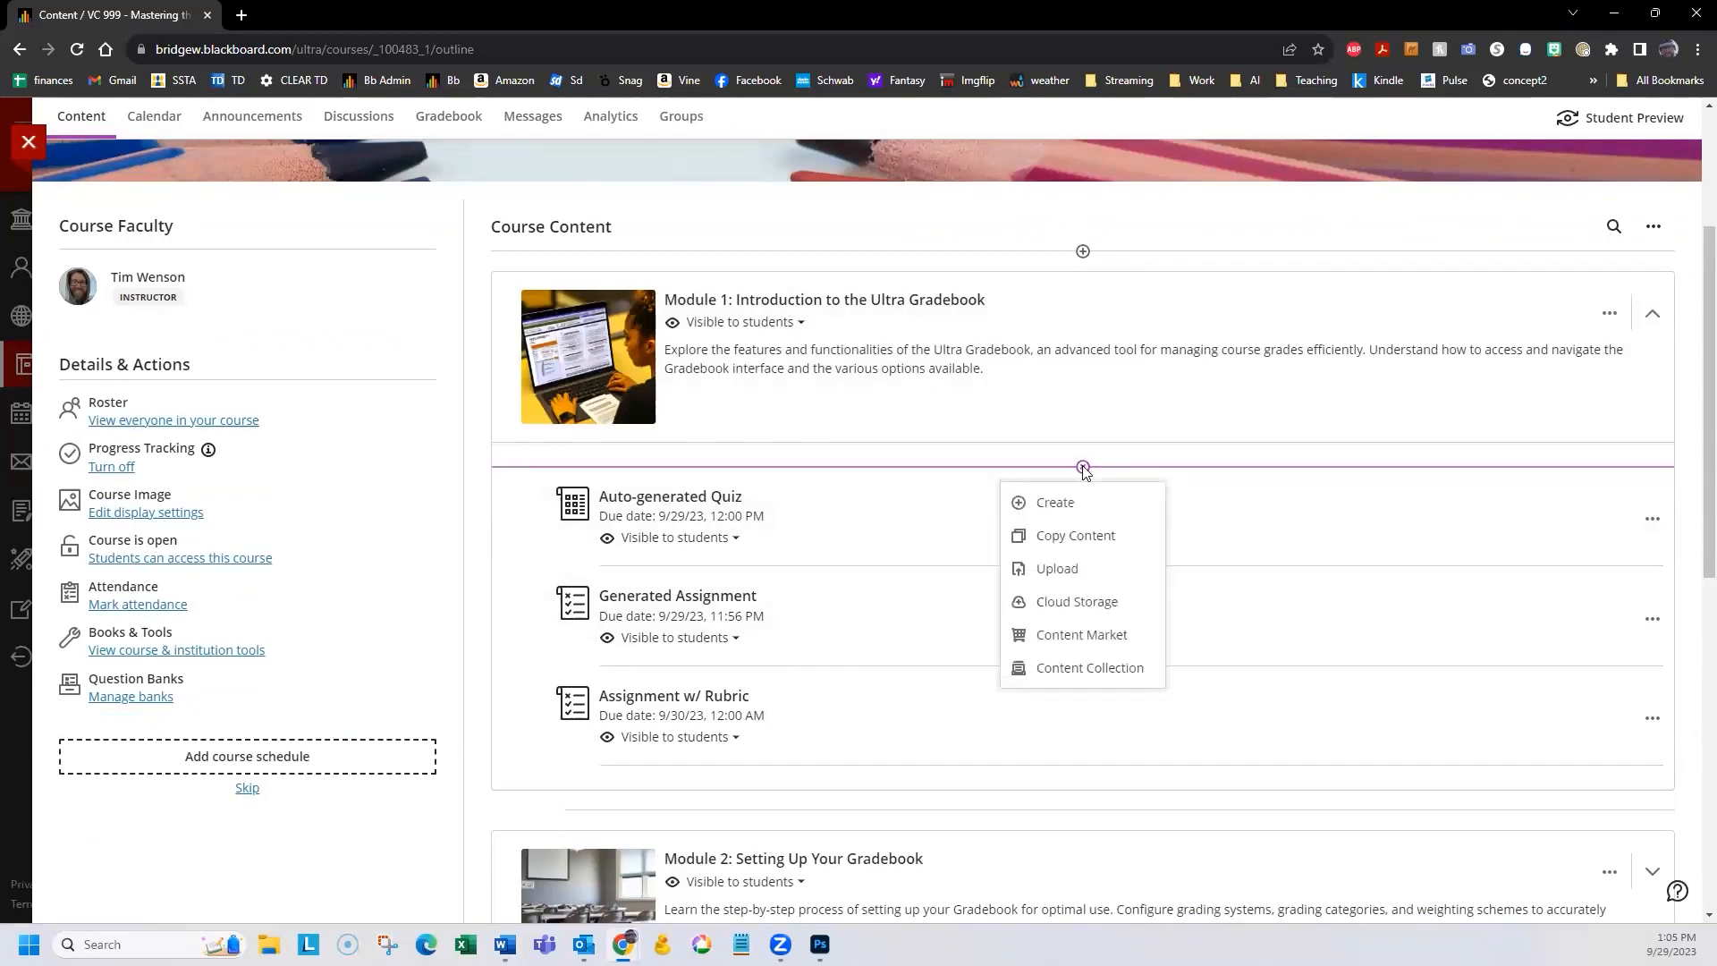
pyautogui.click(1057, 505)
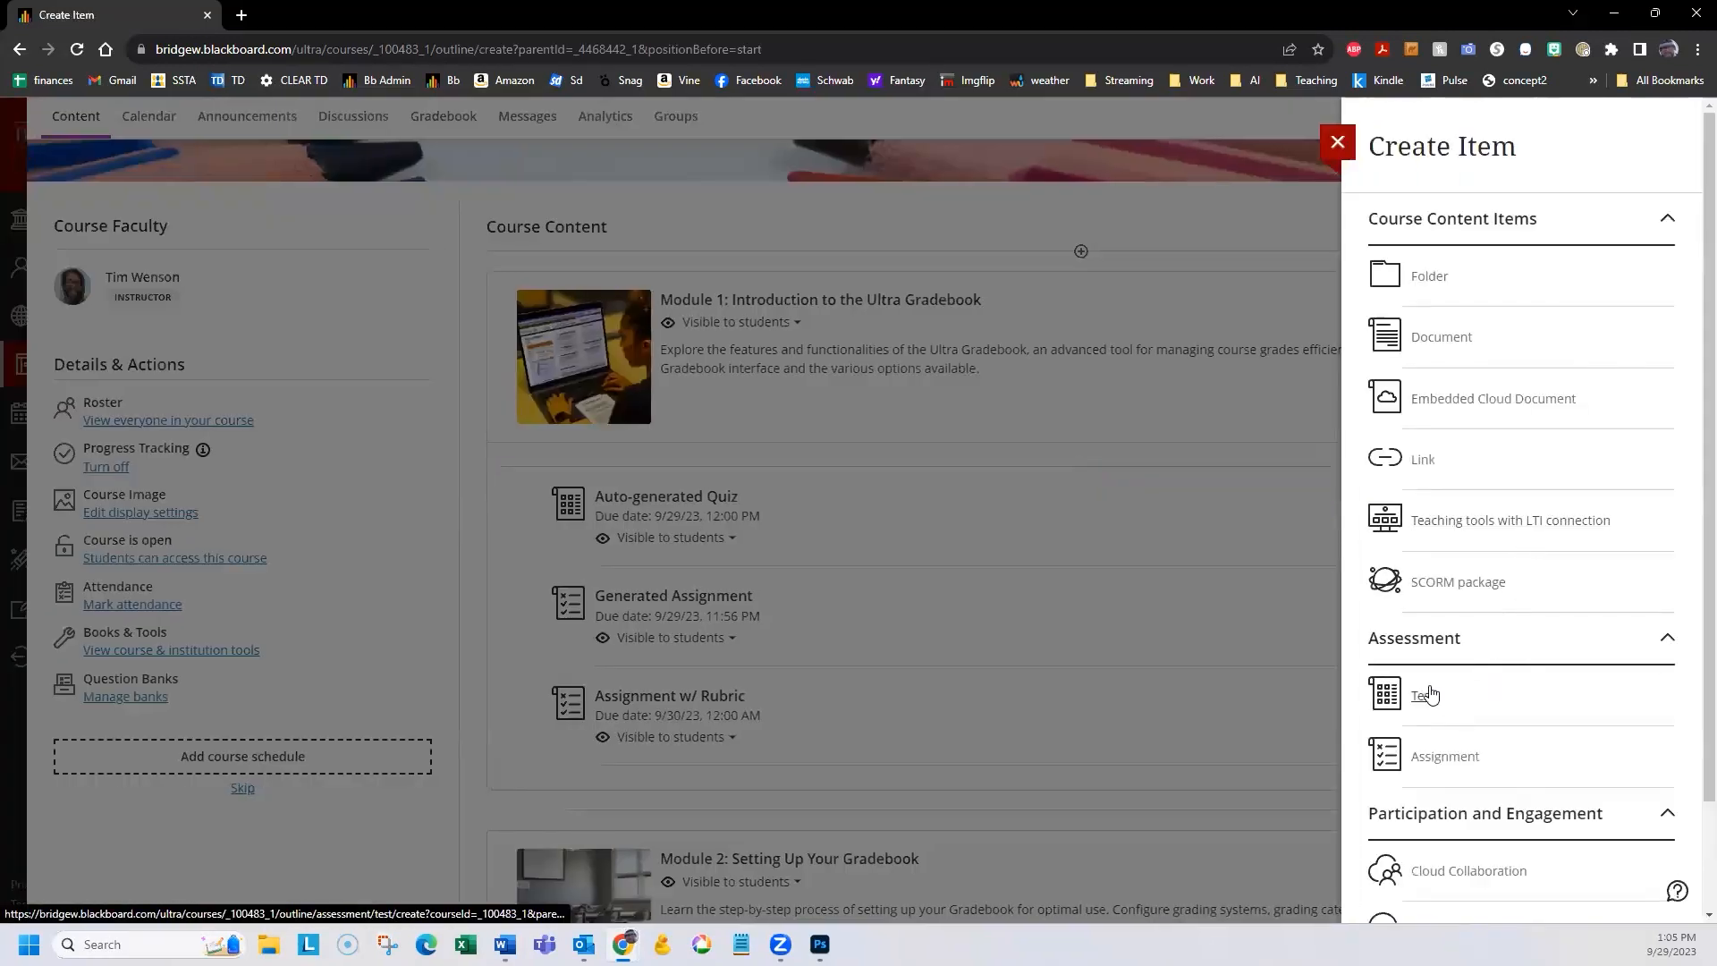
pyautogui.scroll(-1, 1537, 682)
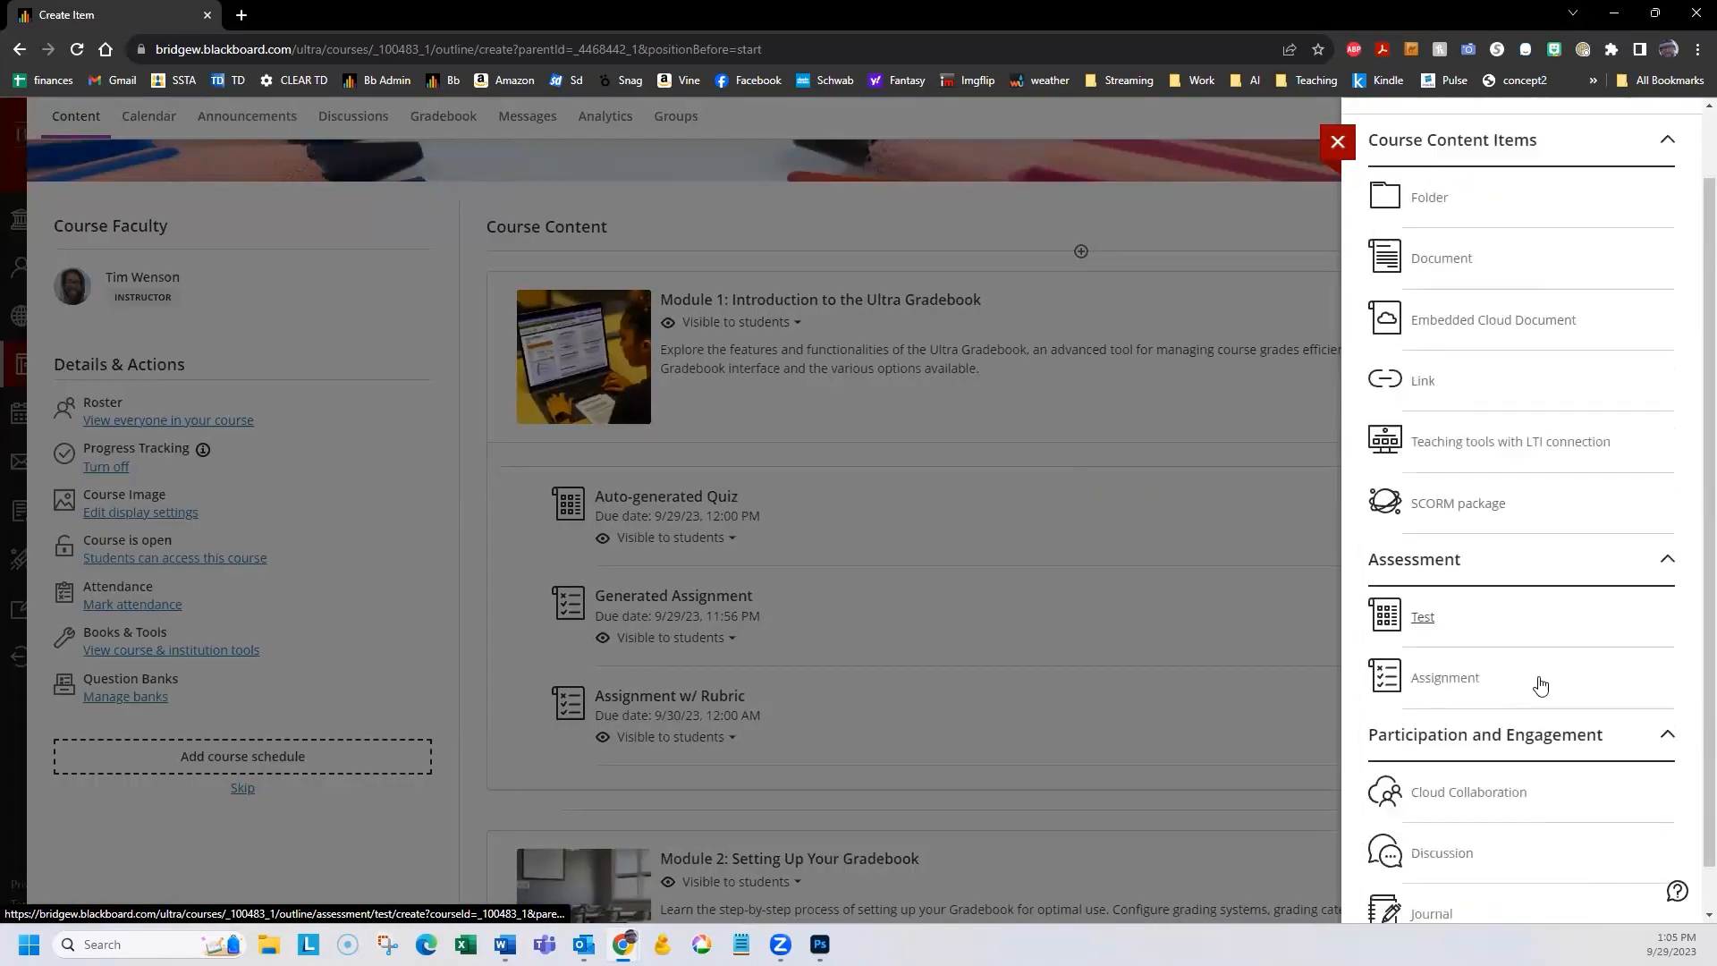
pyautogui.scroll(-1, 1544, 655)
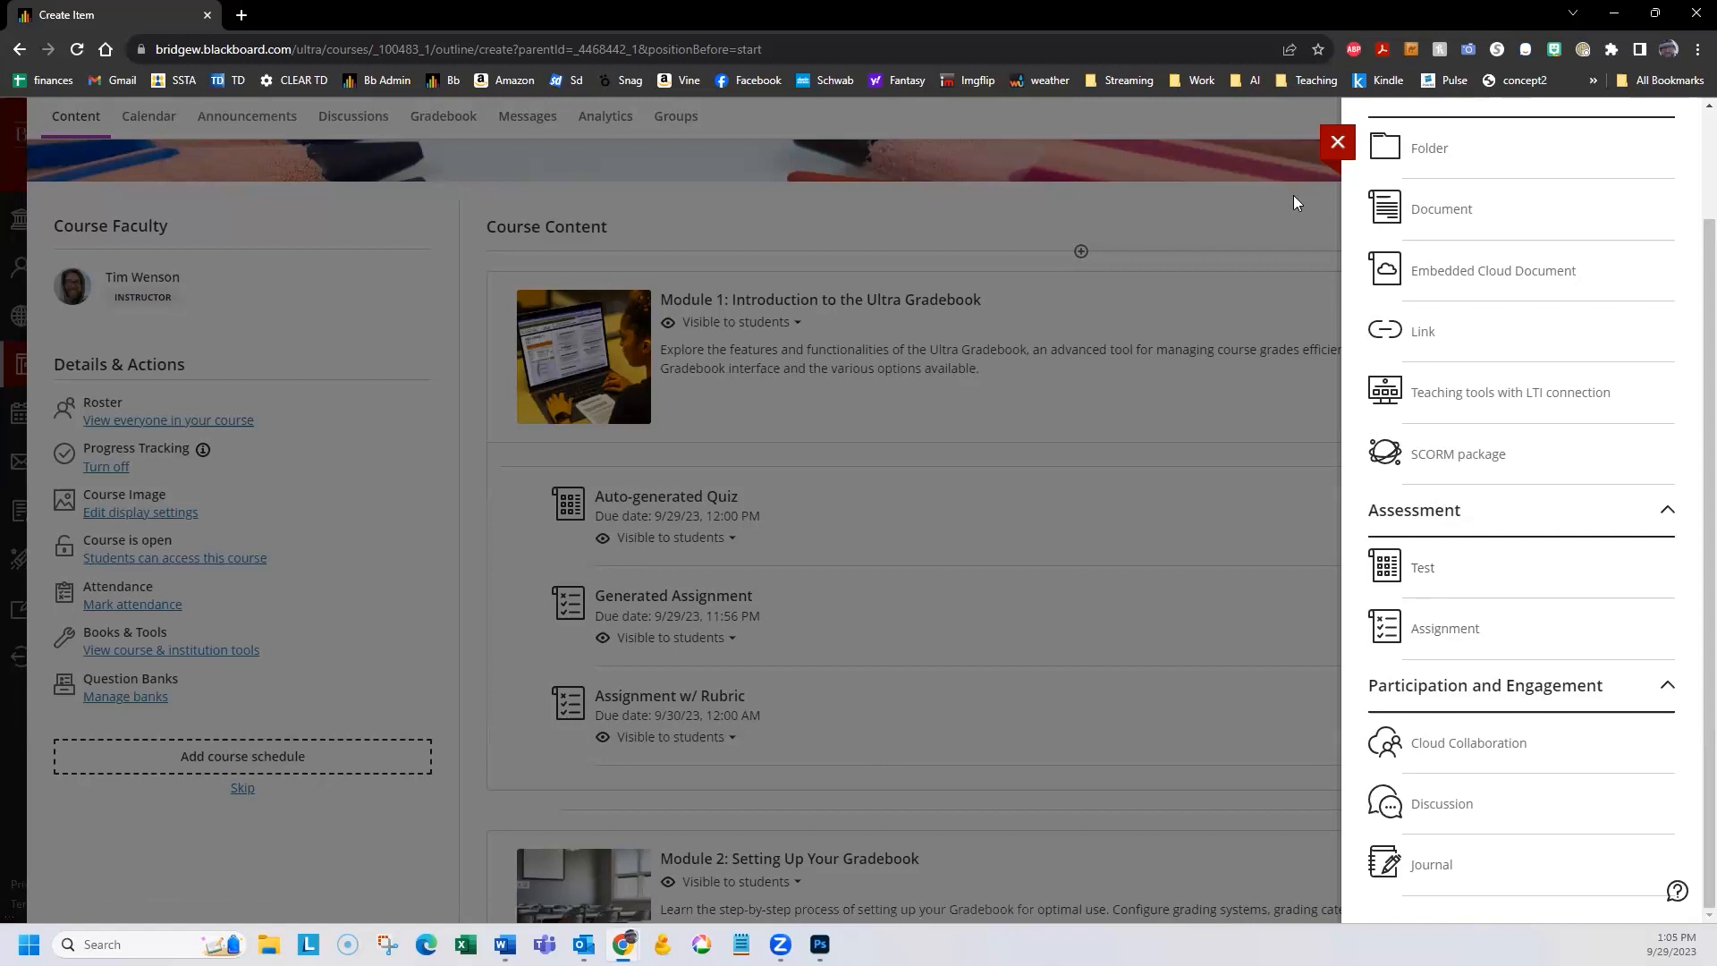
pyautogui.click(1337, 142)
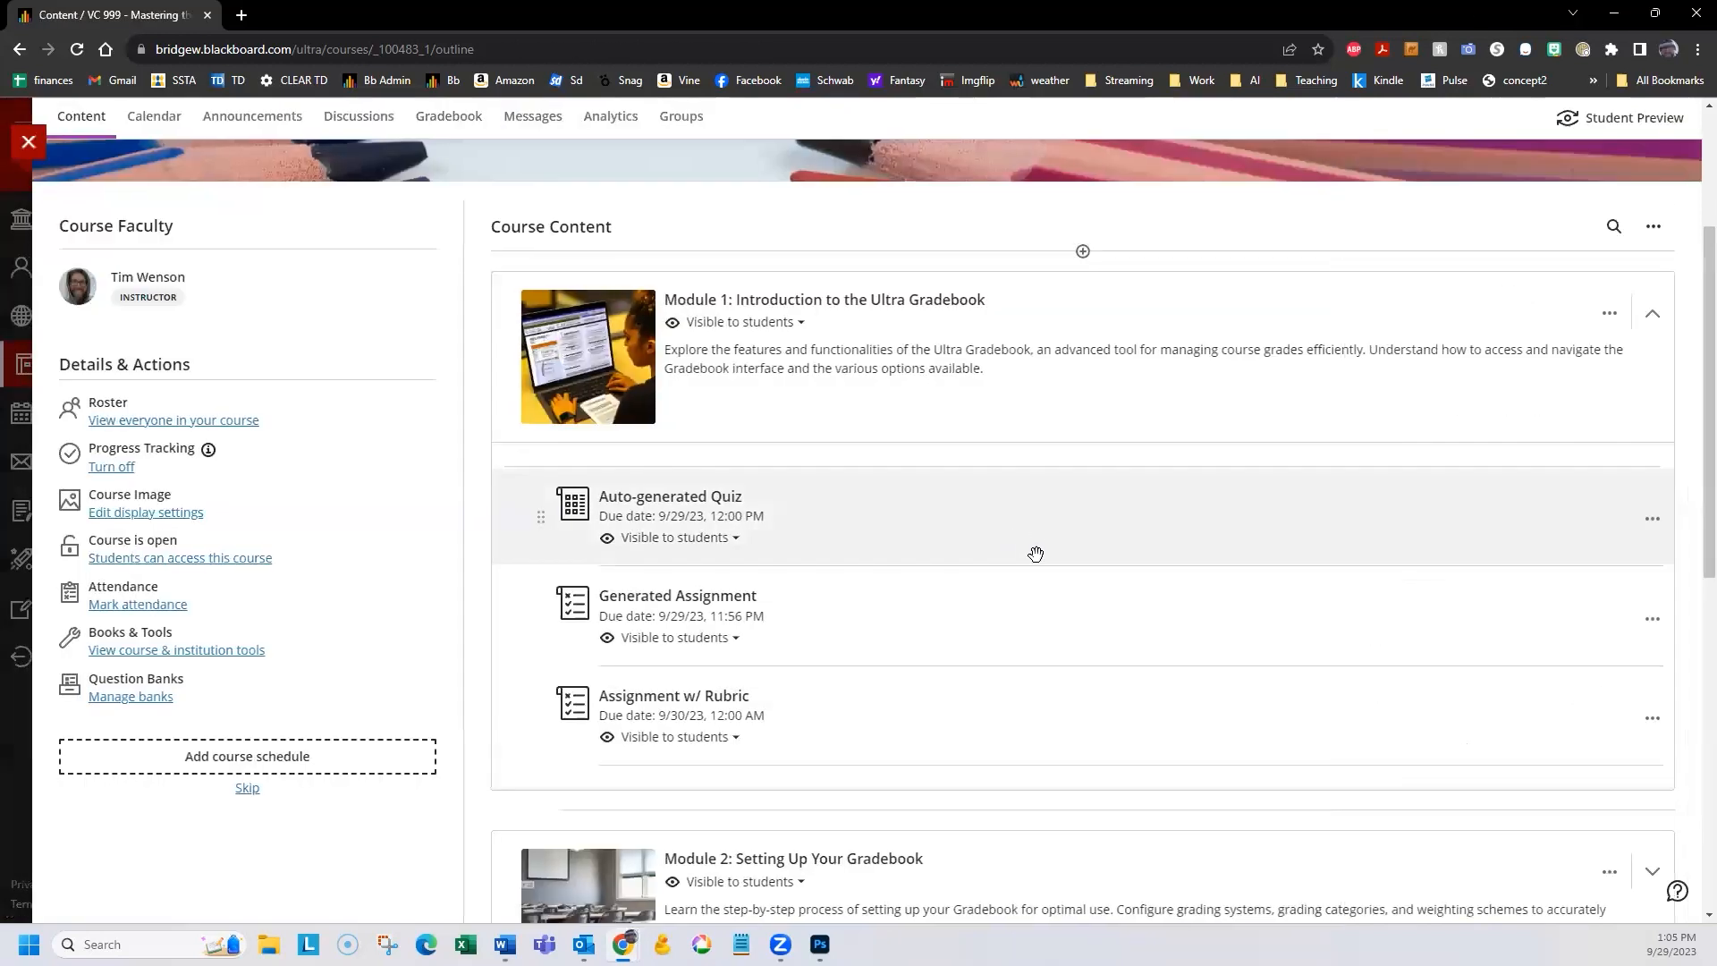
# Open the course gradebook and look at its grid view.
pyautogui.scroll(3, 1017, 579)
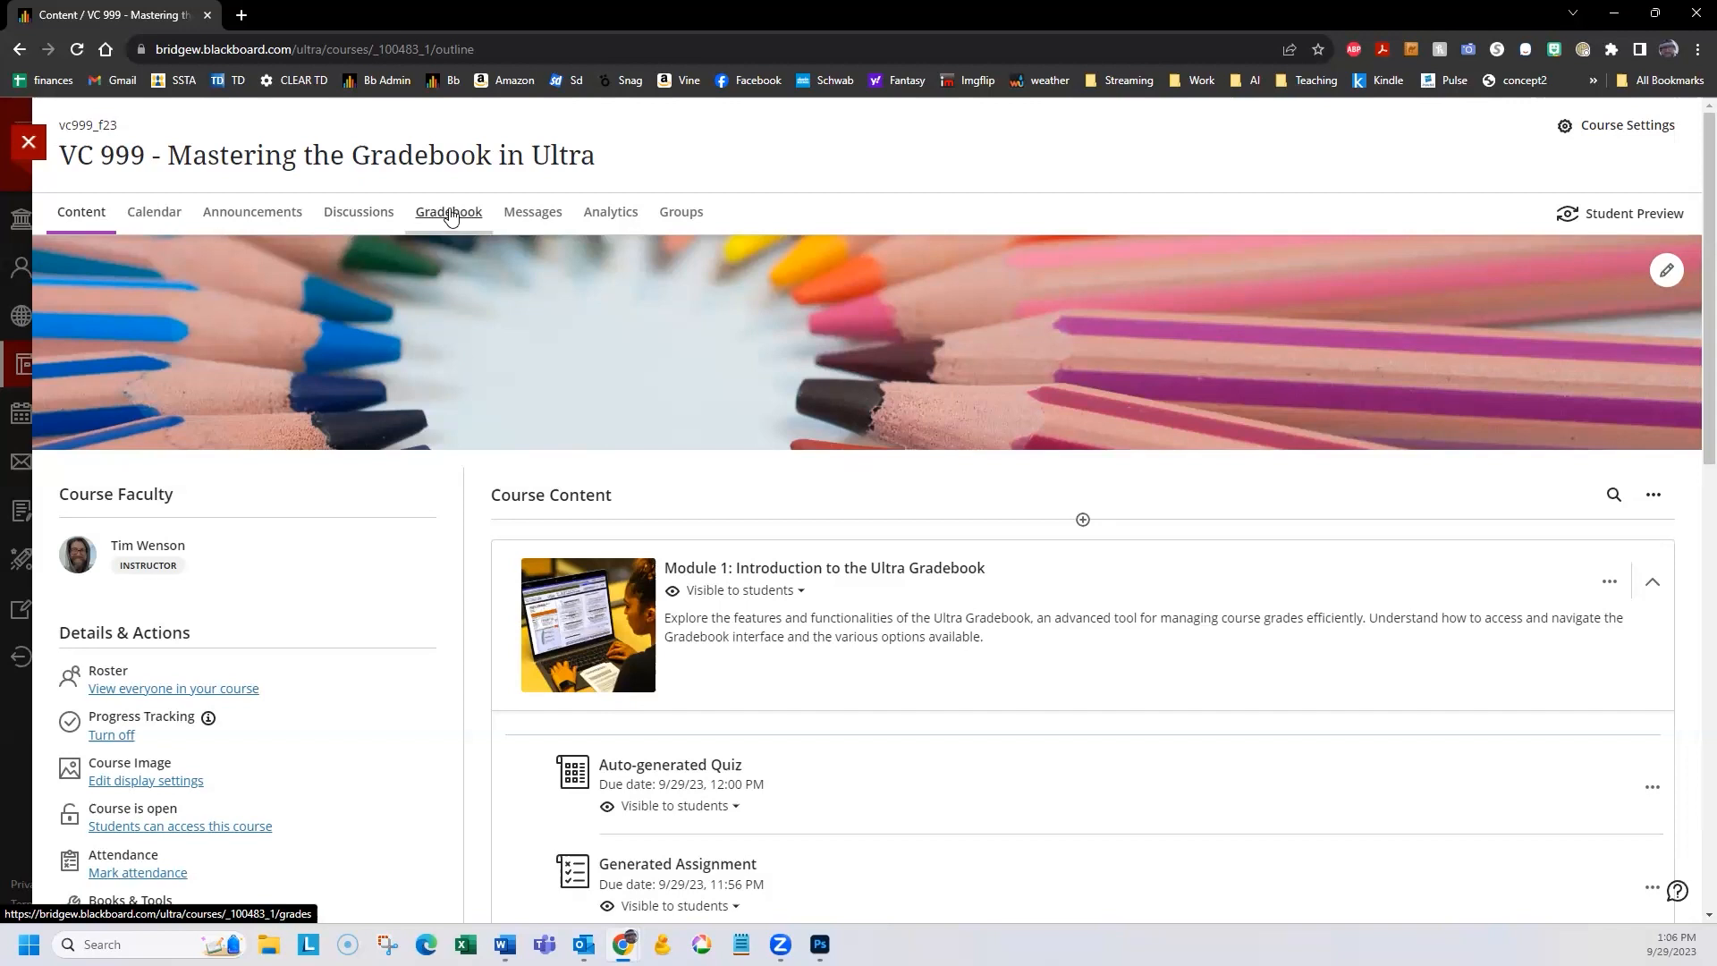
pyautogui.click(450, 215)
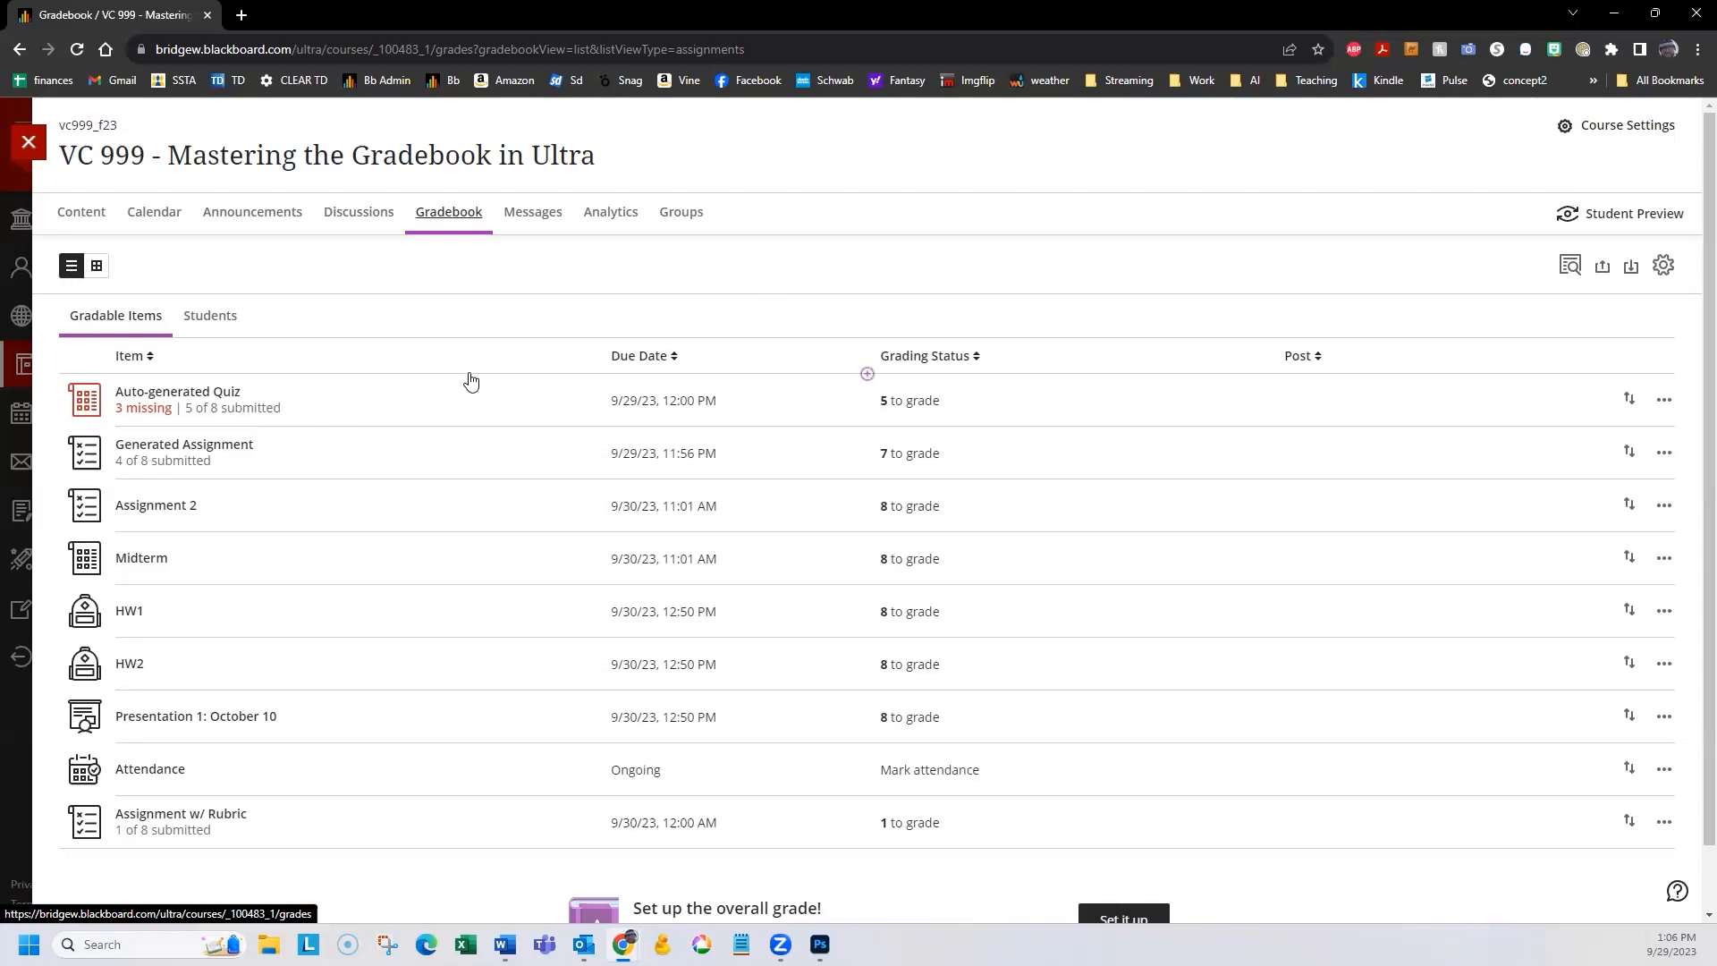
pyautogui.click(96, 267)
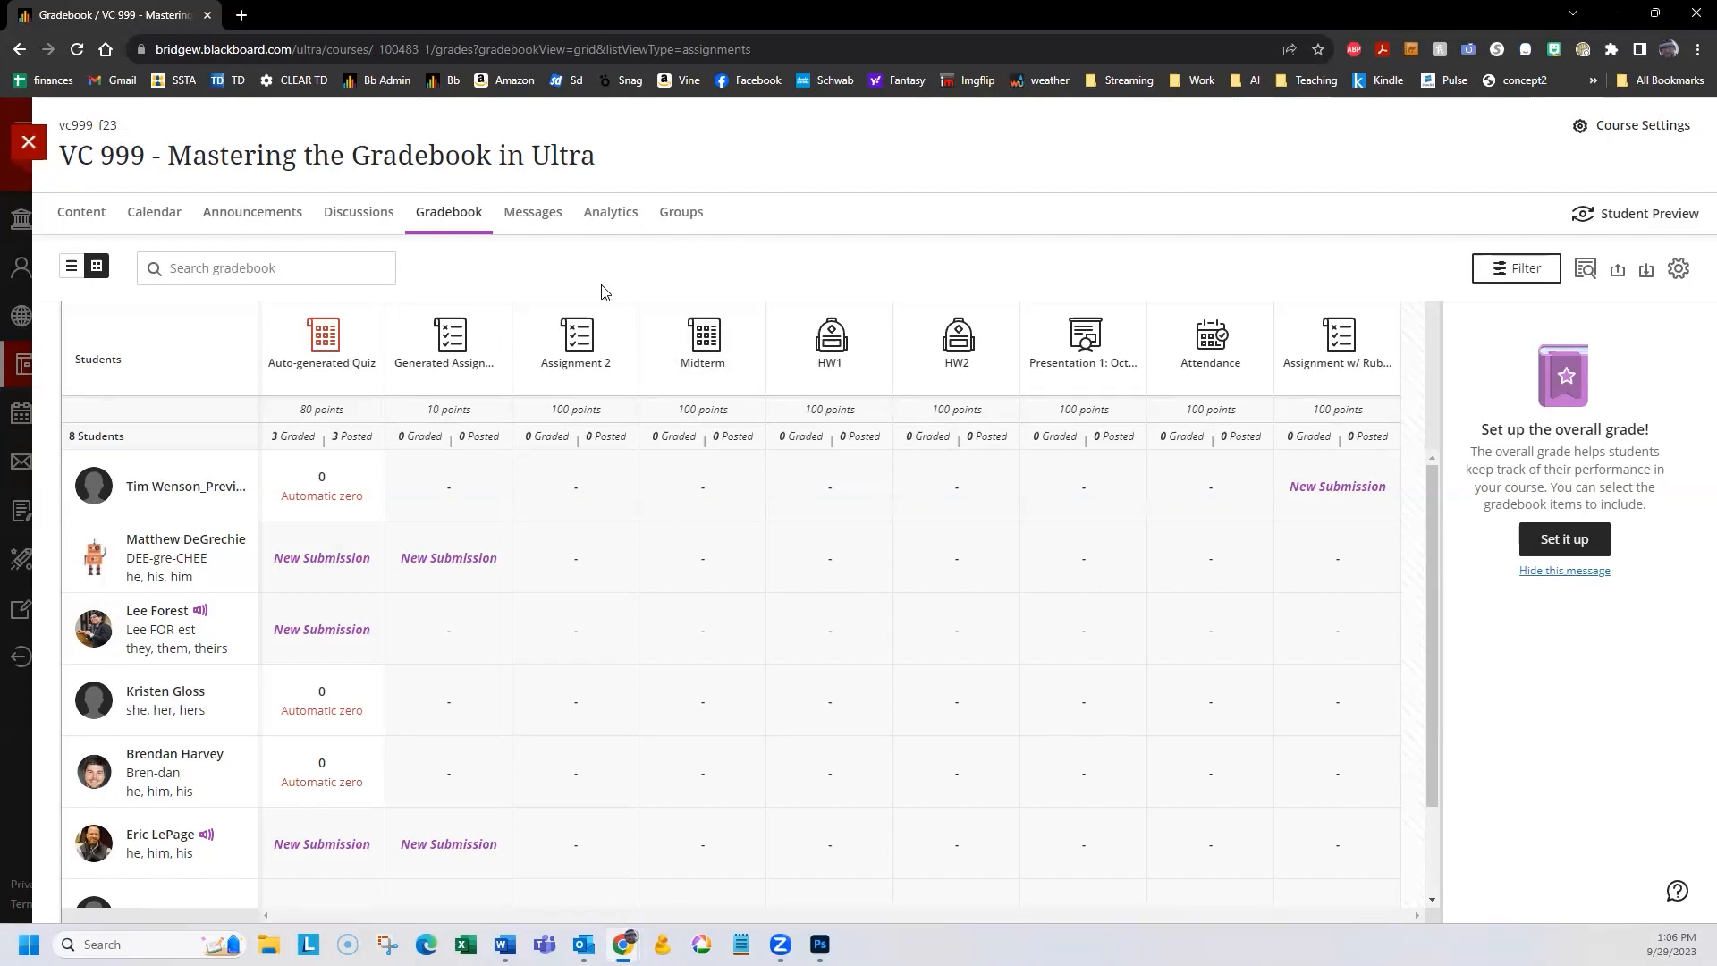
# Return to the gradebook's list view and move the Midterm item below HW1.
pyautogui.click(71, 268)
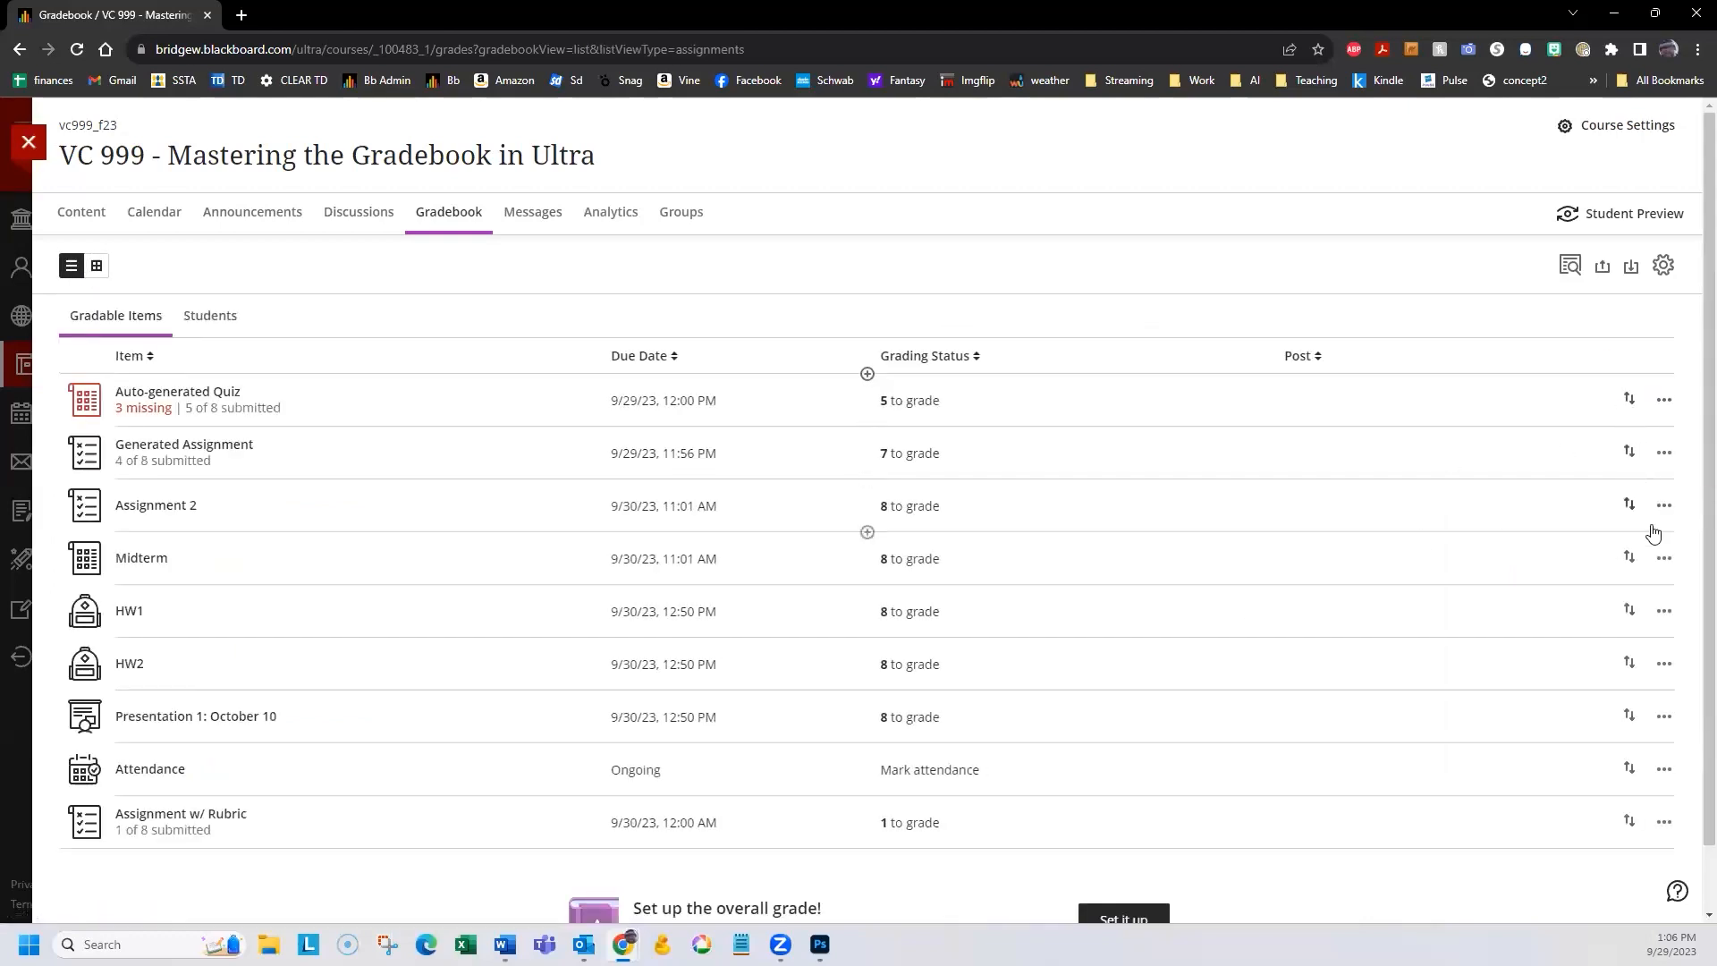
pyautogui.moveTo(1631, 563)
pyautogui.mouseDown()
pyautogui.moveTo(1624, 743)
pyautogui.moveTo(1617, 575)
pyautogui.moveTo(1613, 606)
pyautogui.moveTo(1623, 587)
pyautogui.mouseUp()
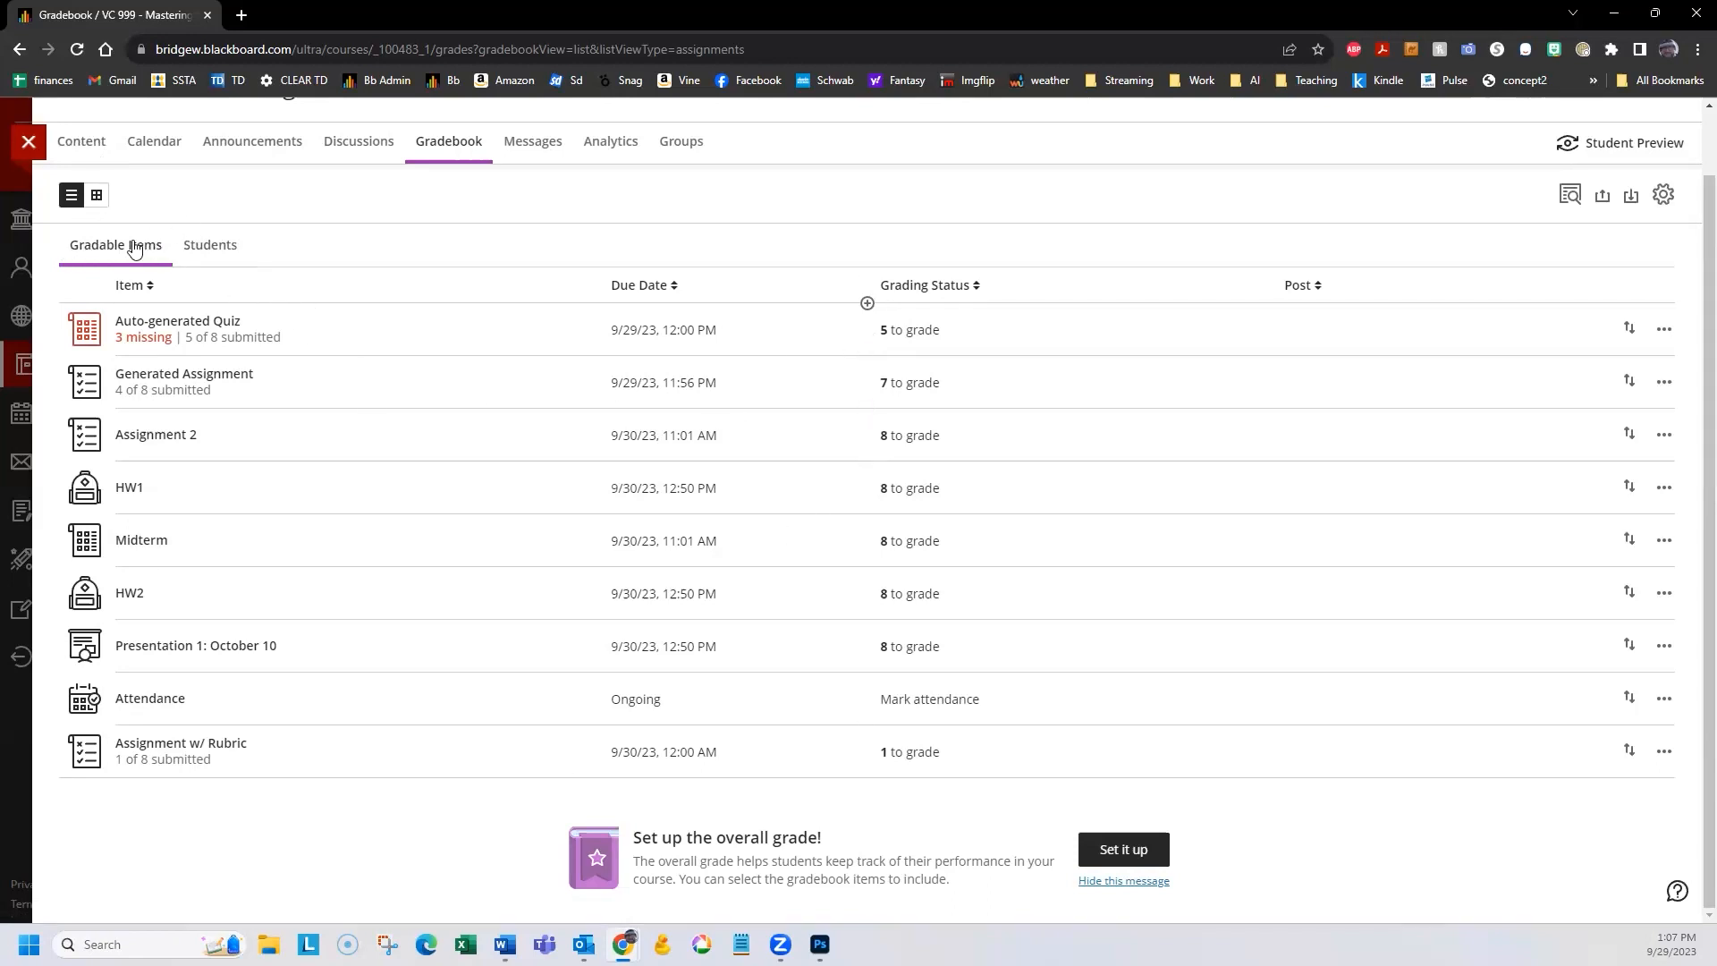
# View the gradebook's student list and return to the gradable items.
pyautogui.click(204, 248)
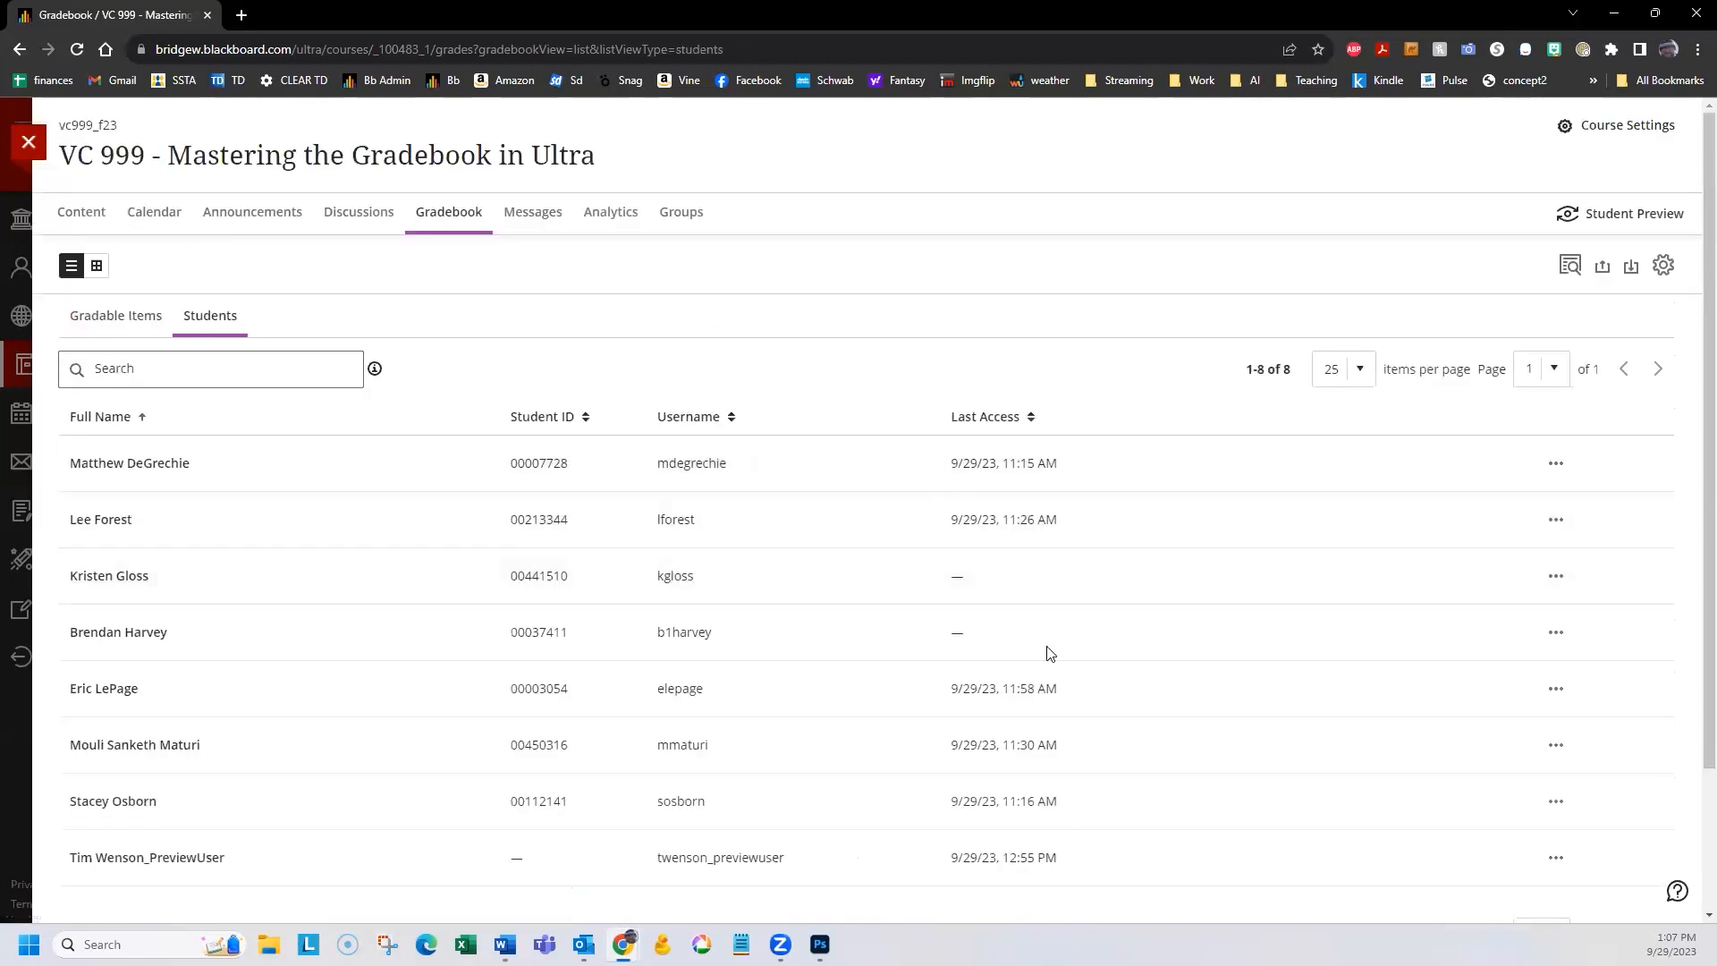
pyautogui.click(129, 318)
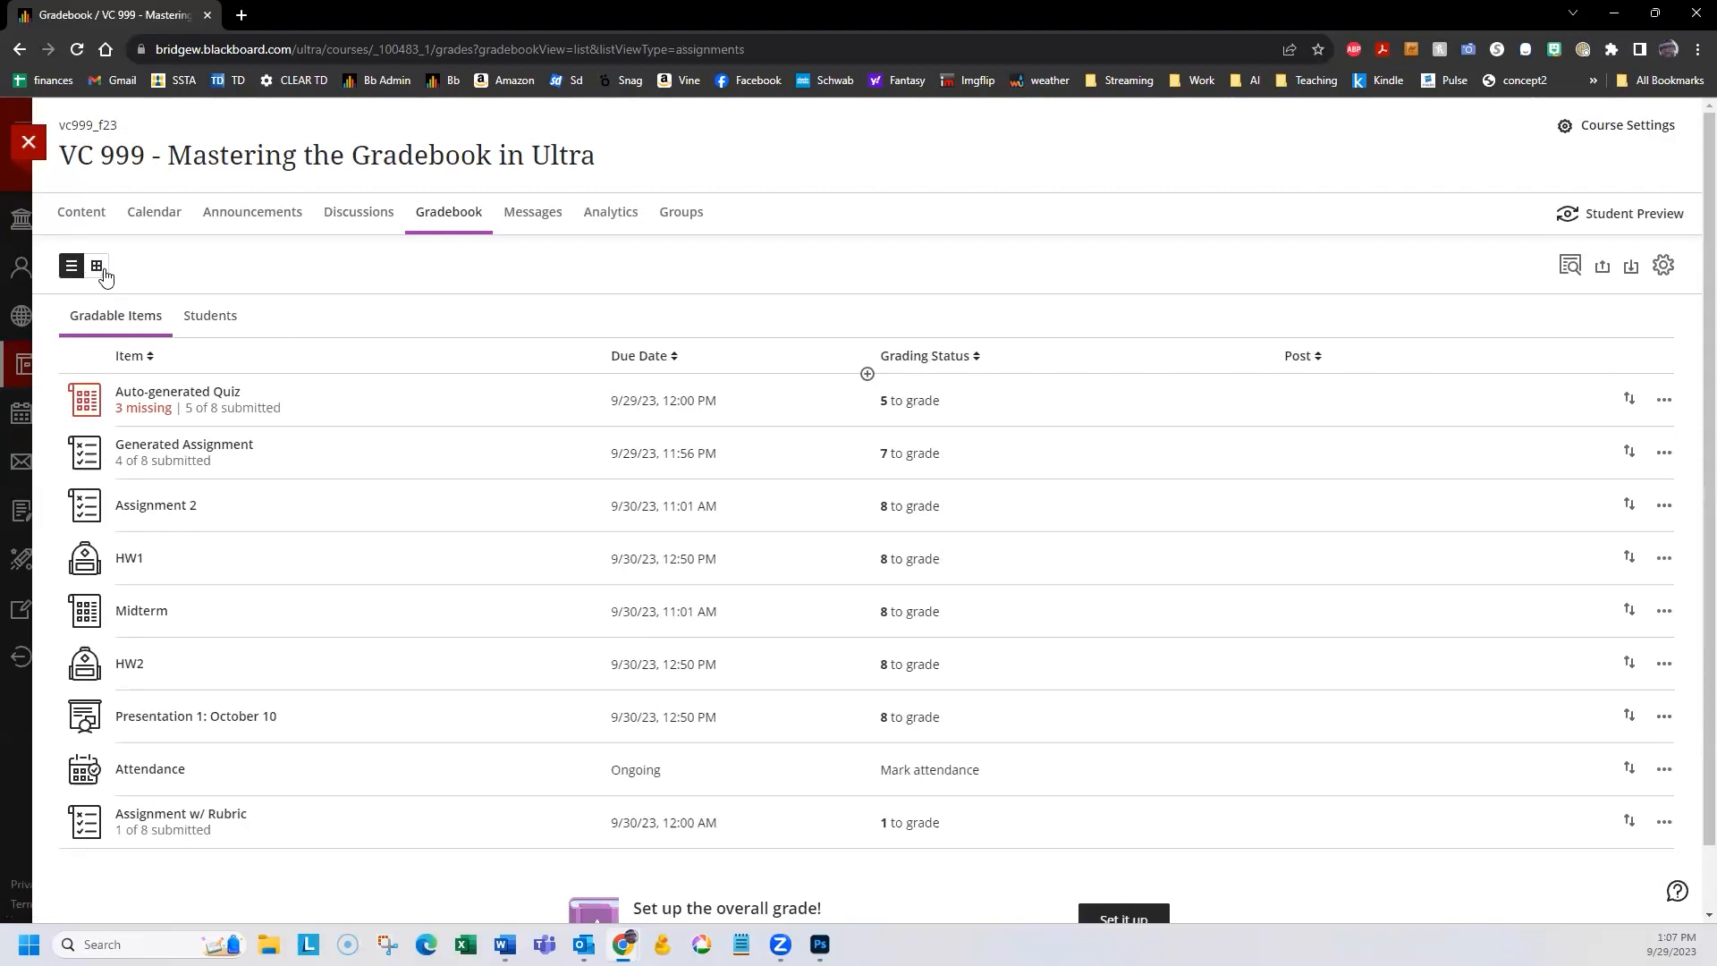
# In the gradebook's grid view, start a new item between Midterm and HW2 and name it HW3.
pyautogui.click(97, 268)
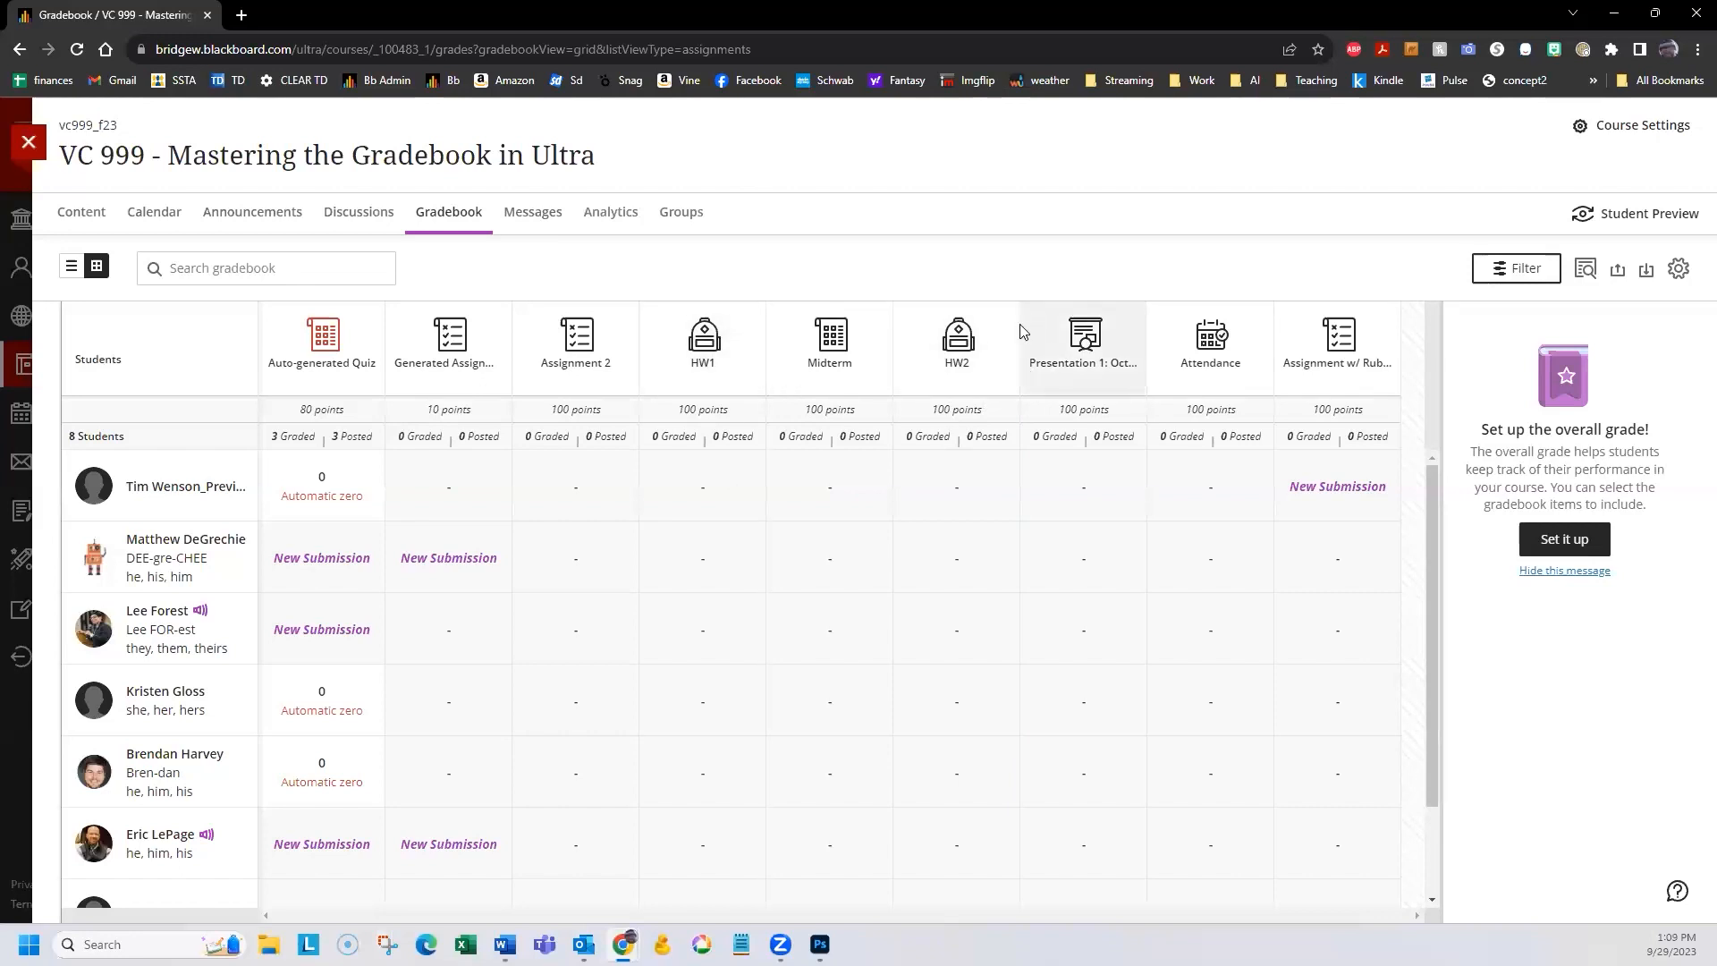
pyautogui.moveTo(1019, 344)
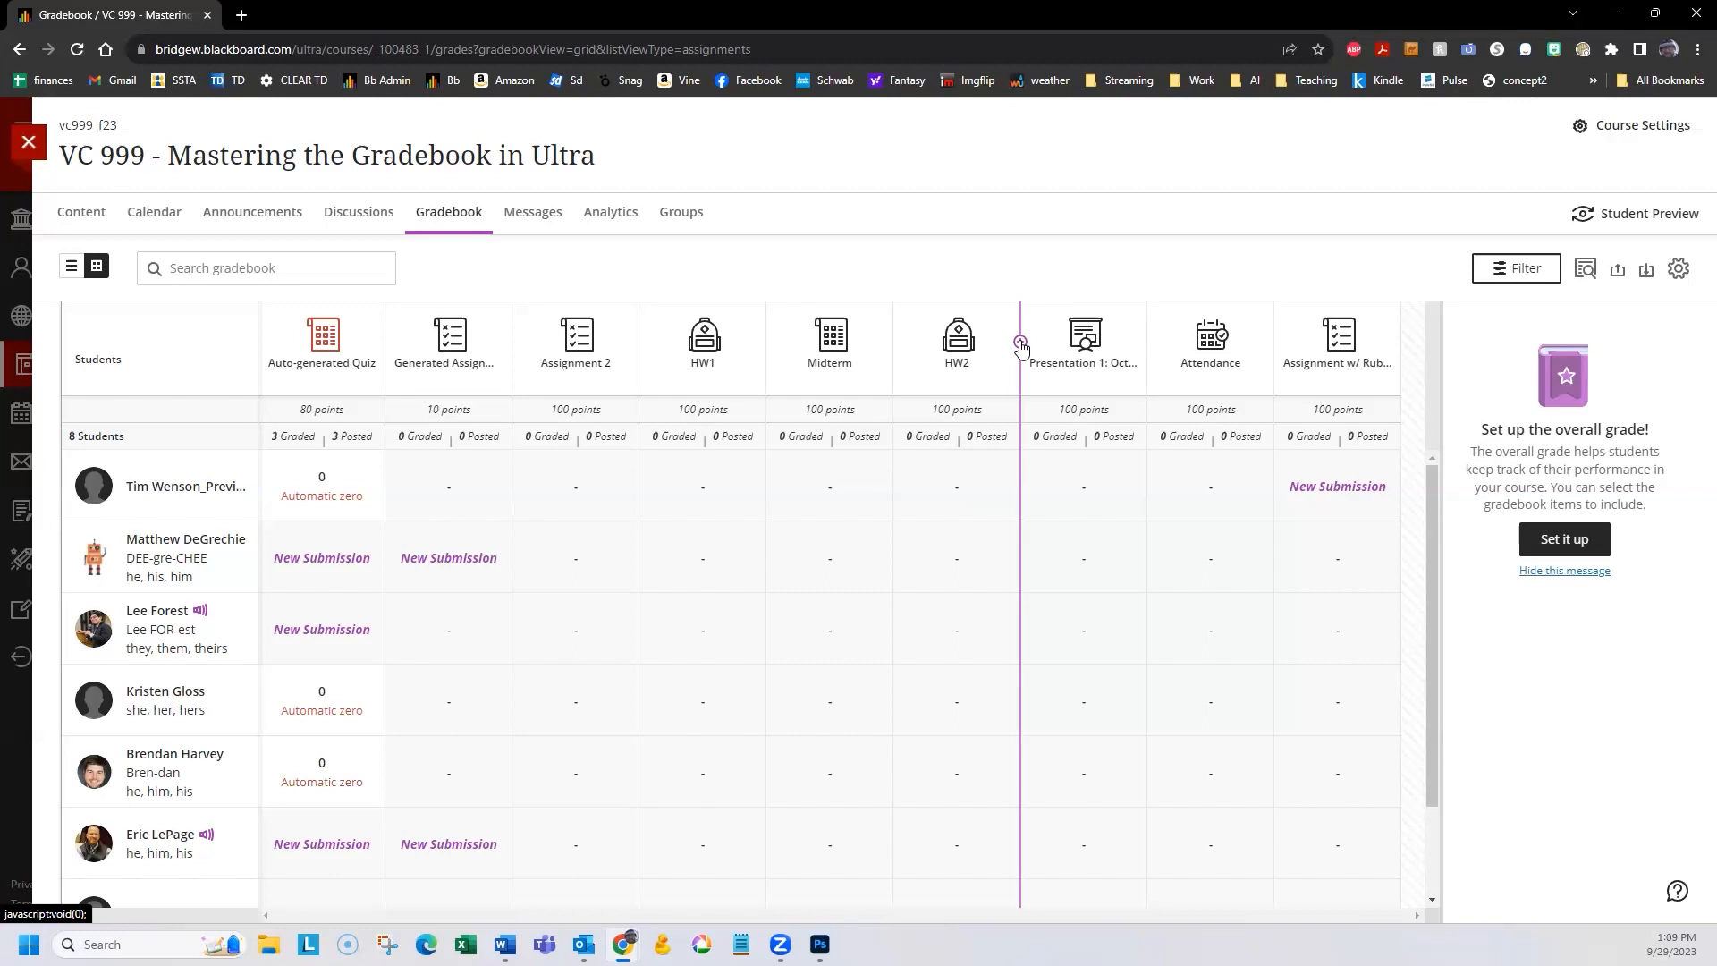
pyautogui.moveTo(890, 322)
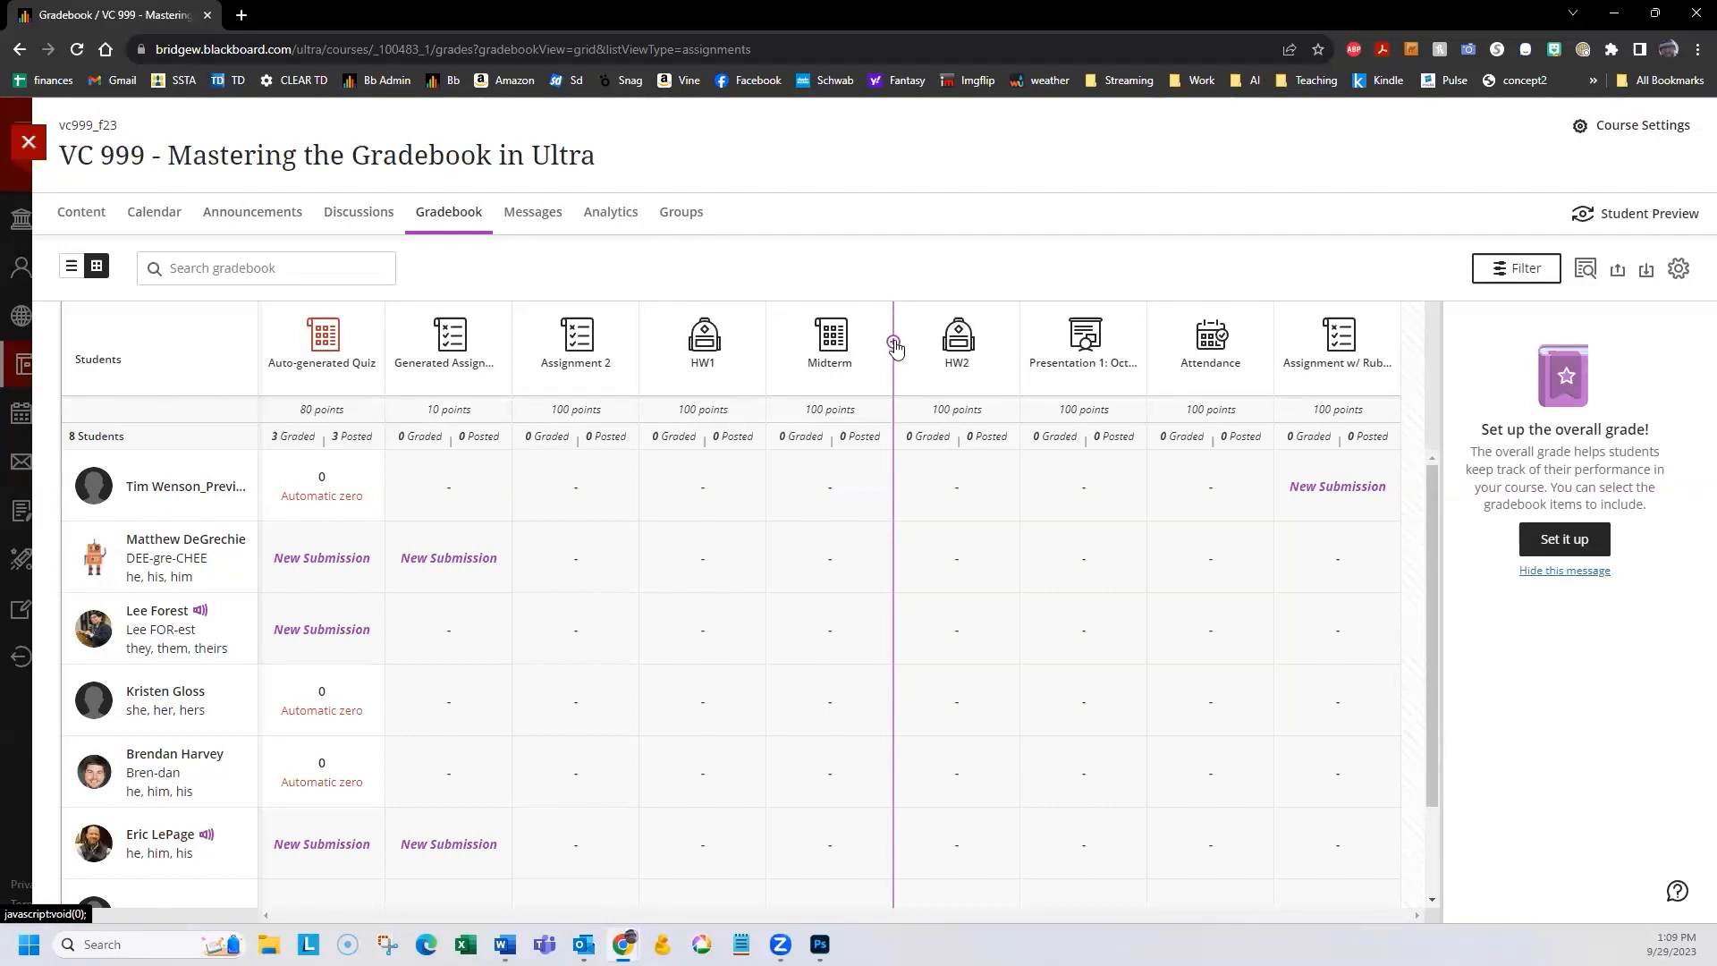
pyautogui.click(894, 342)
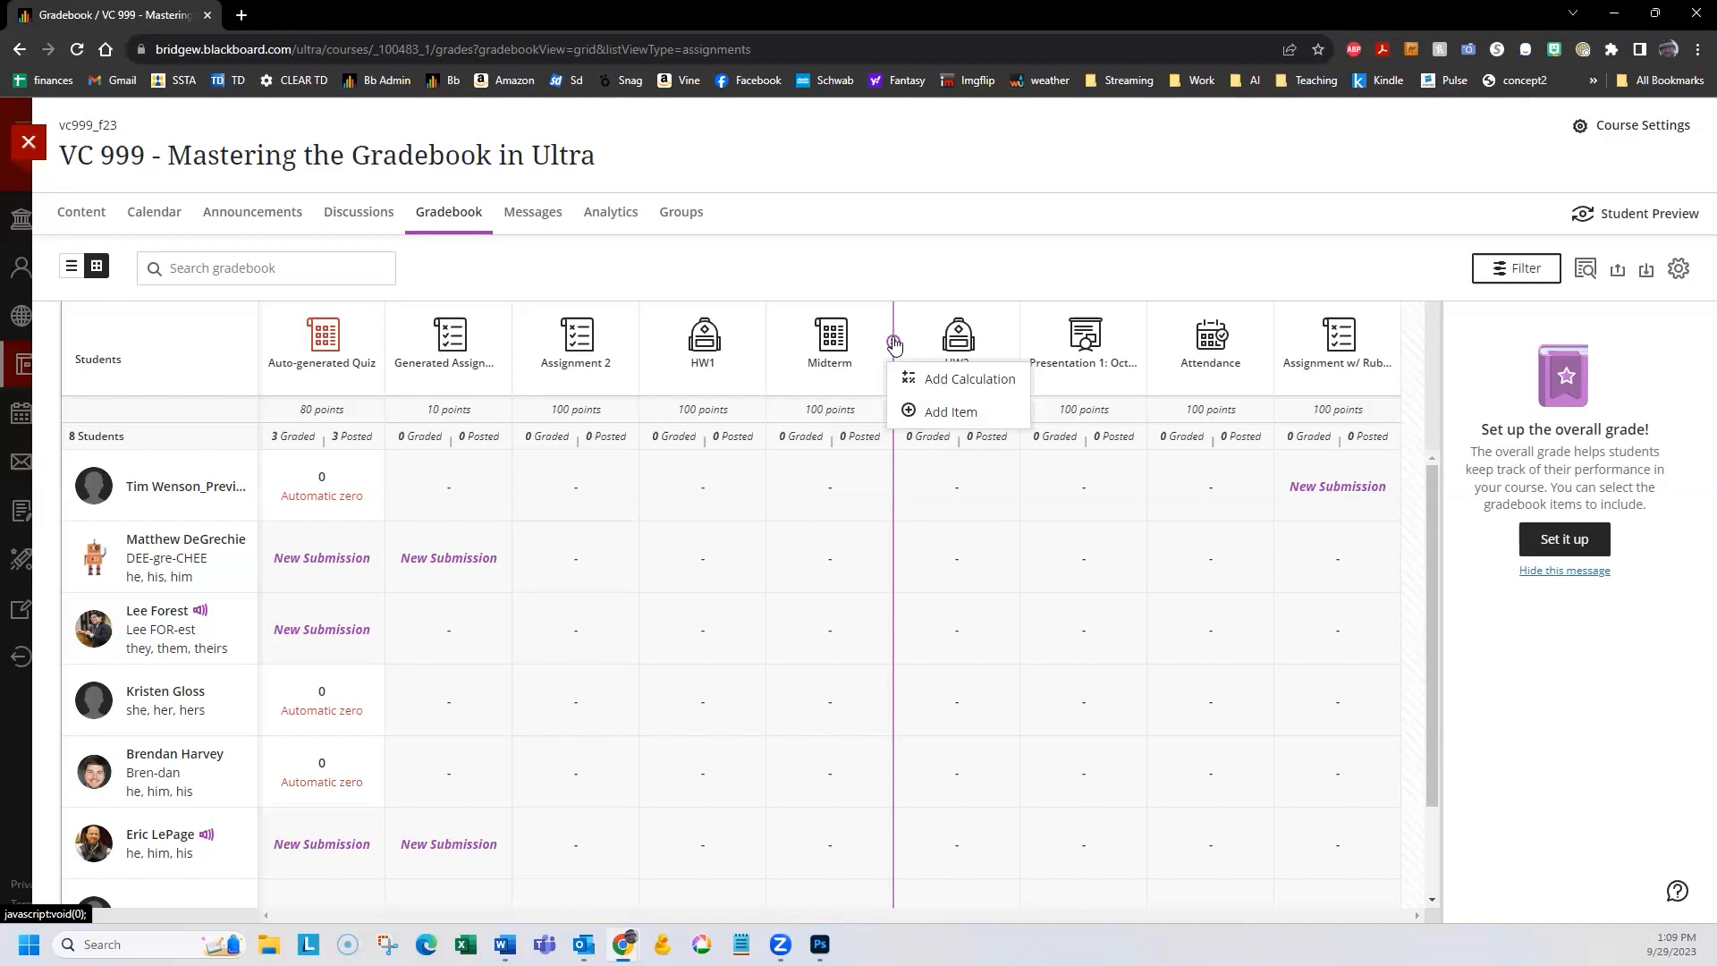
pyautogui.click(950, 413)
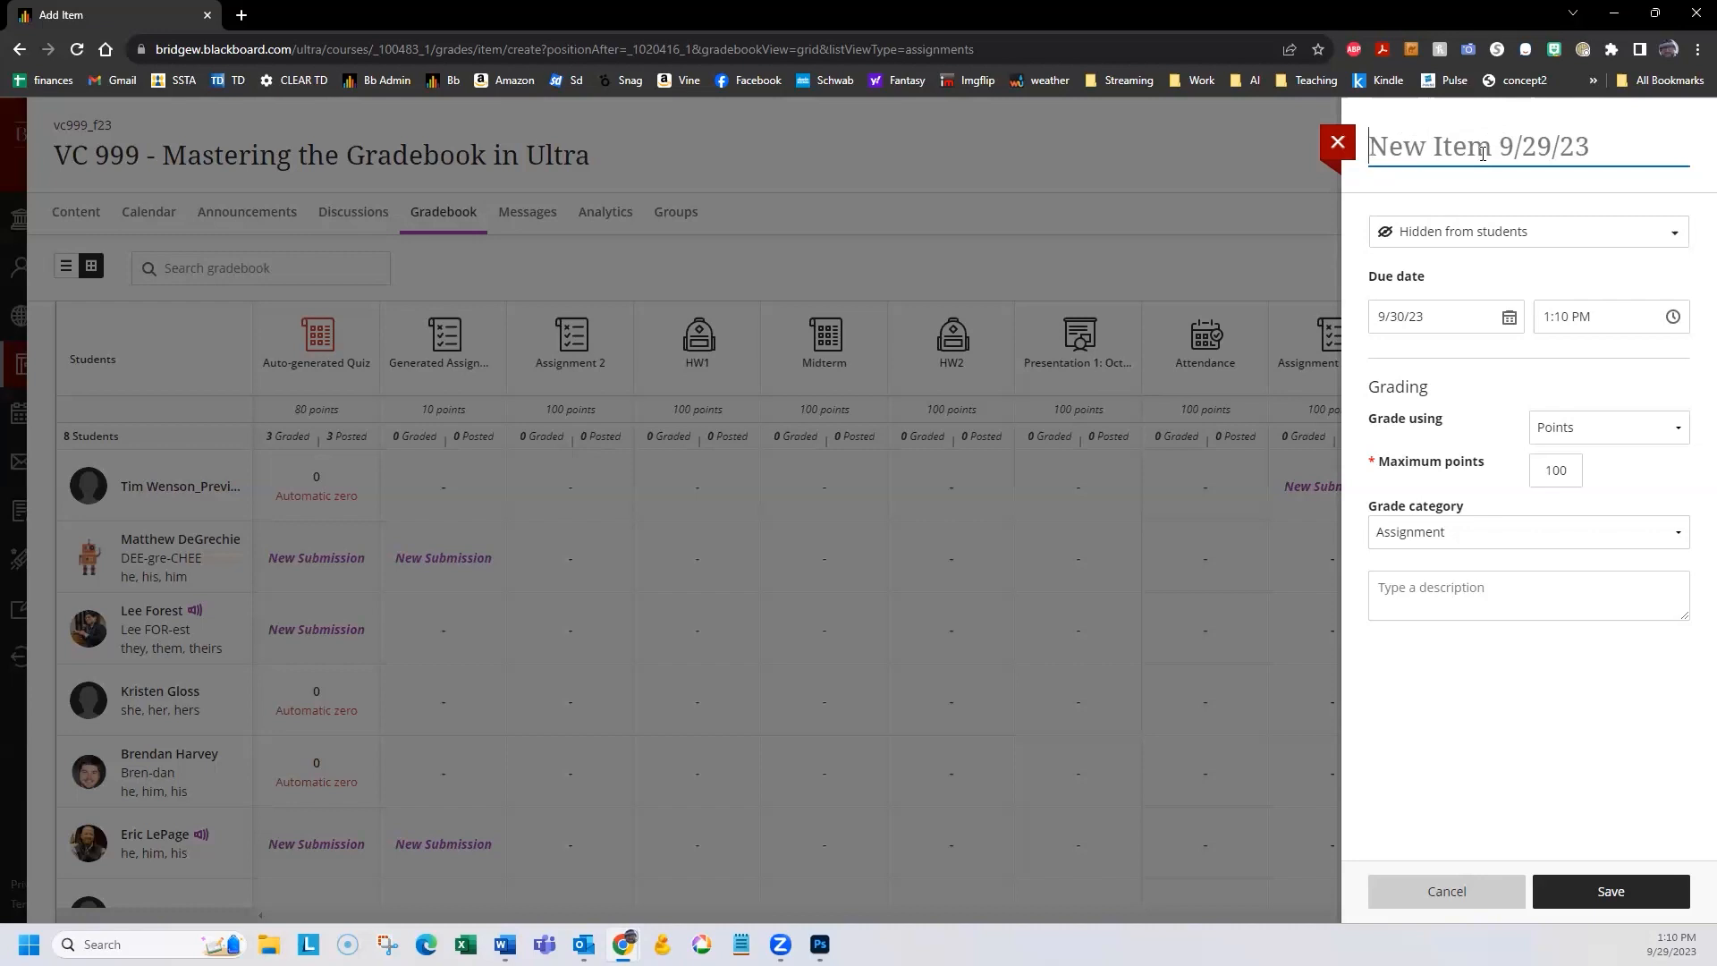
pyautogui.write('HW3')
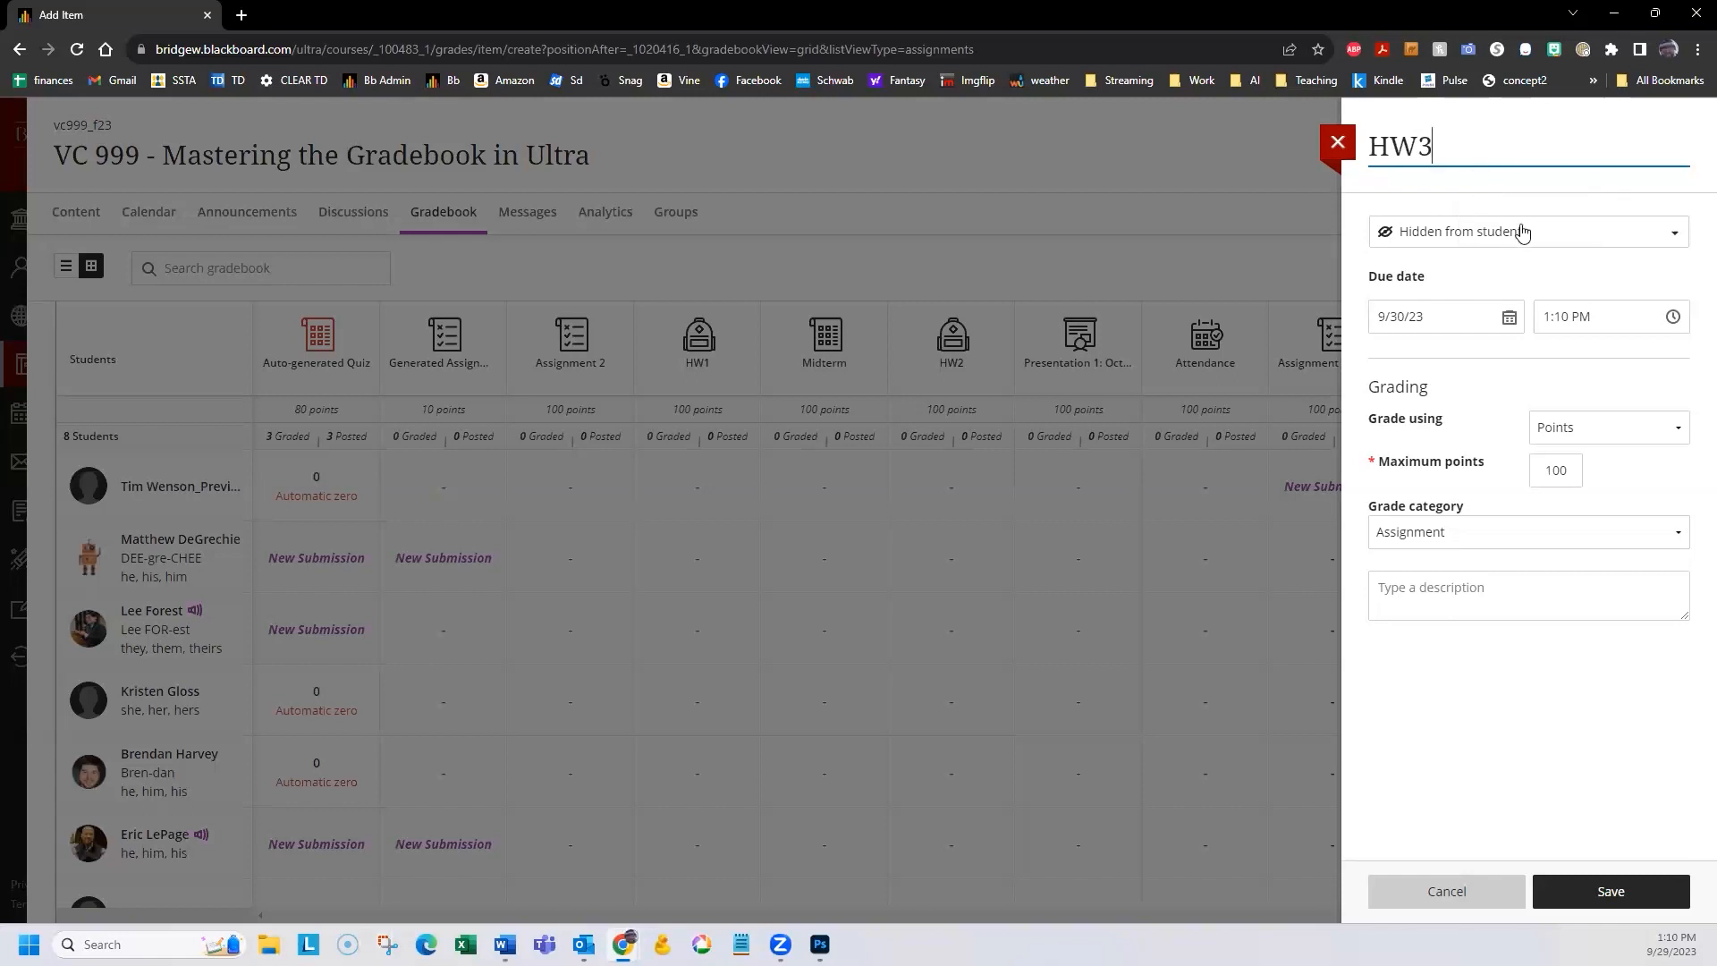
# Make HW3 visible to students, assign it to the Homework grade category, and save the item.
pyautogui.click(1469, 240)
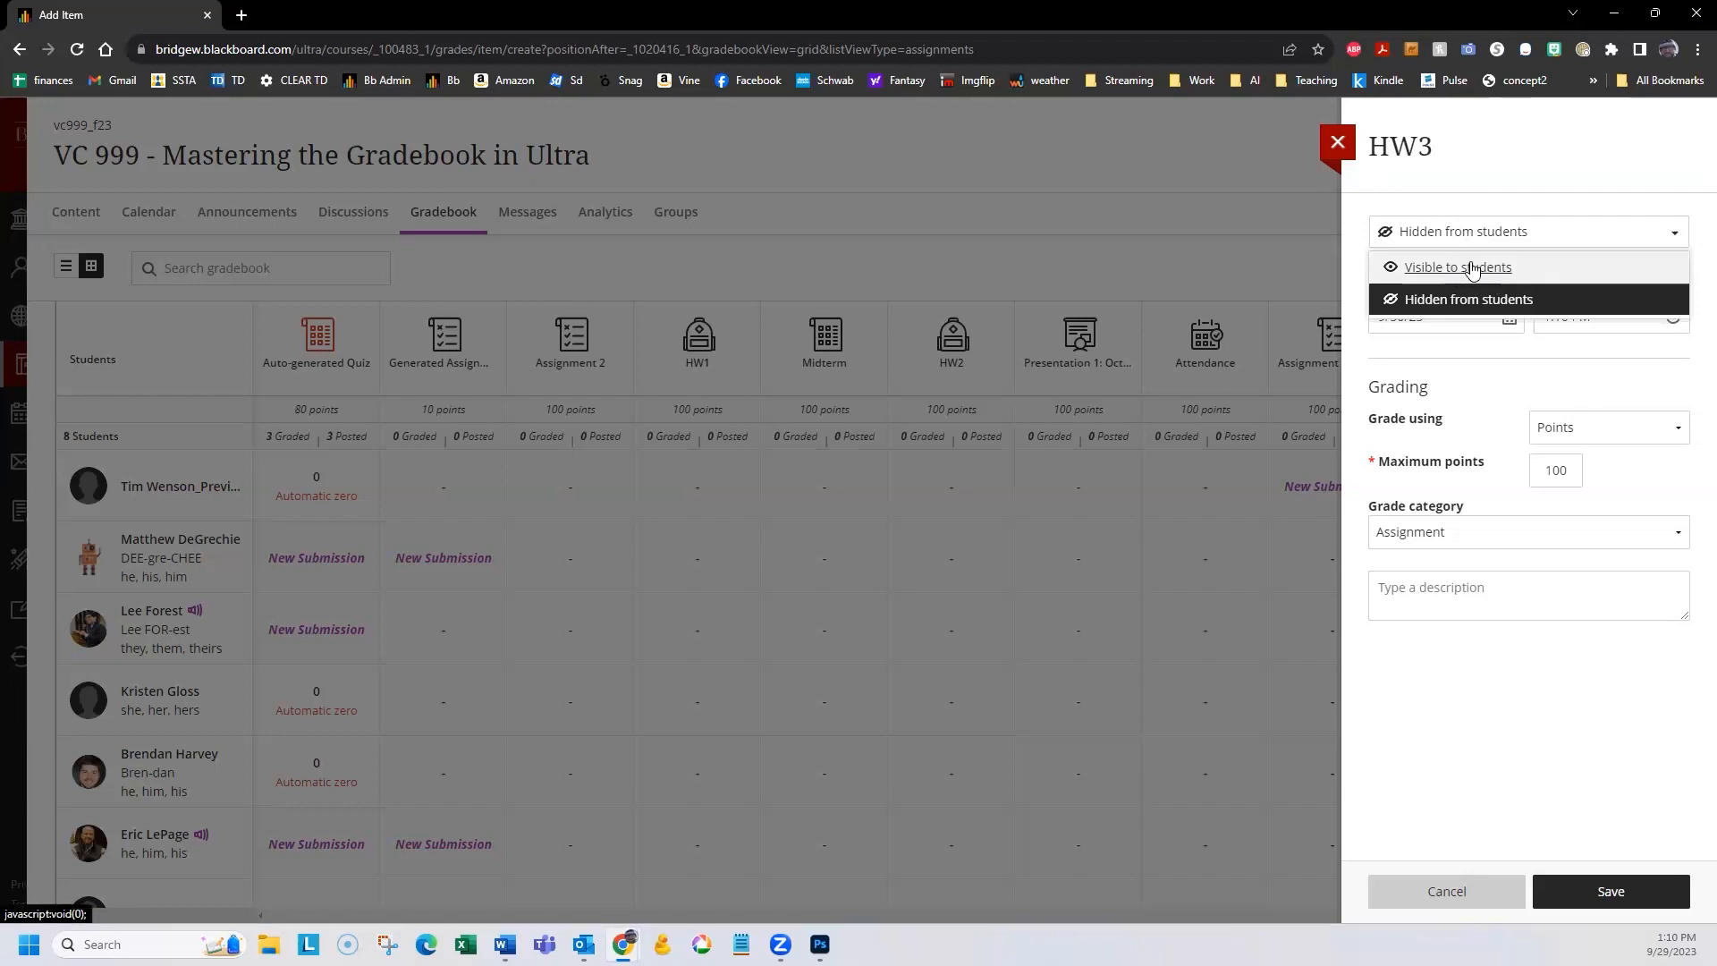
pyautogui.click(1468, 268)
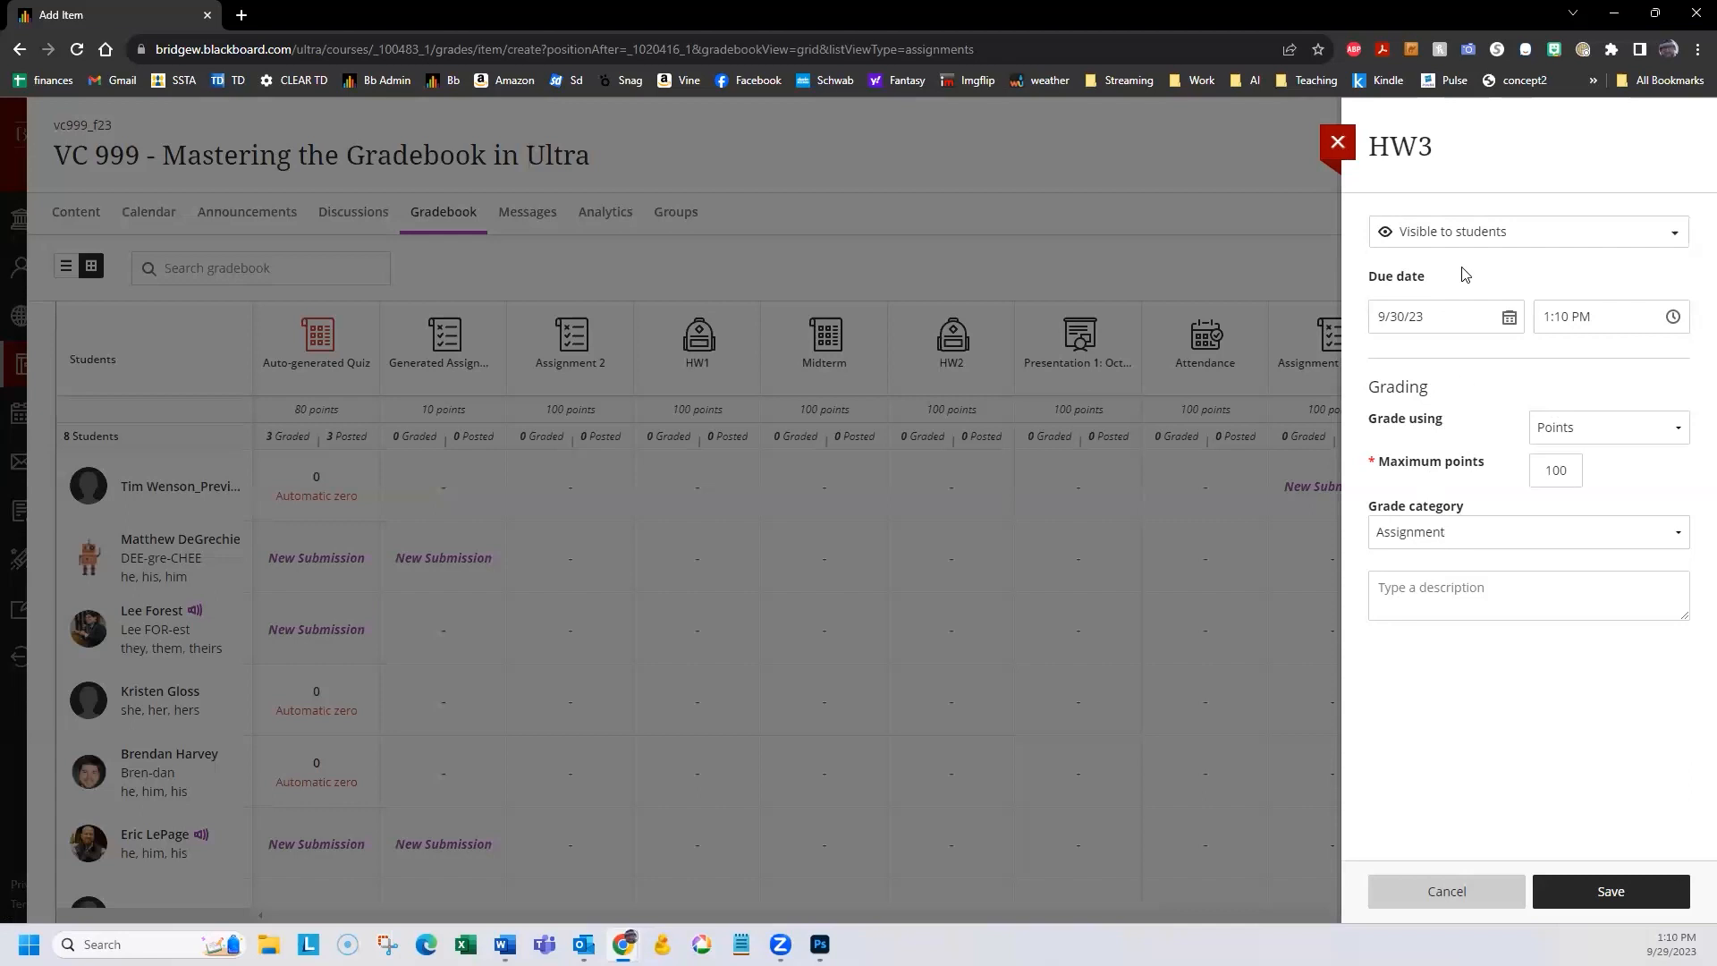
pyautogui.click(1478, 541)
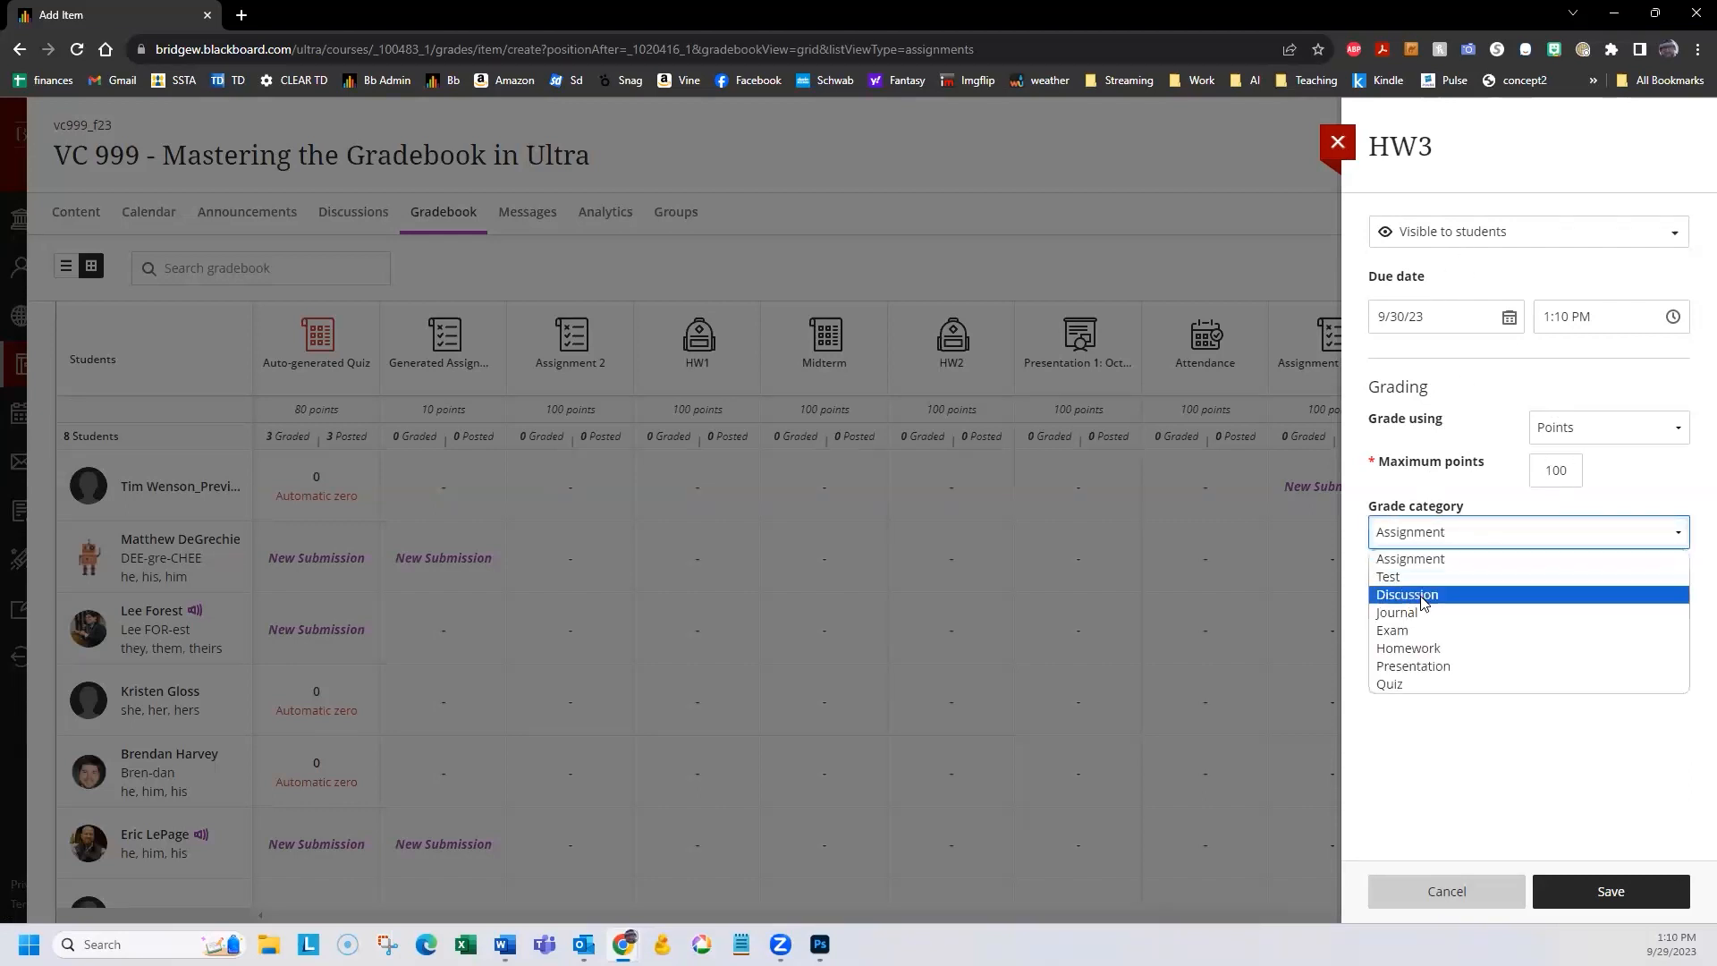
pyautogui.click(1428, 651)
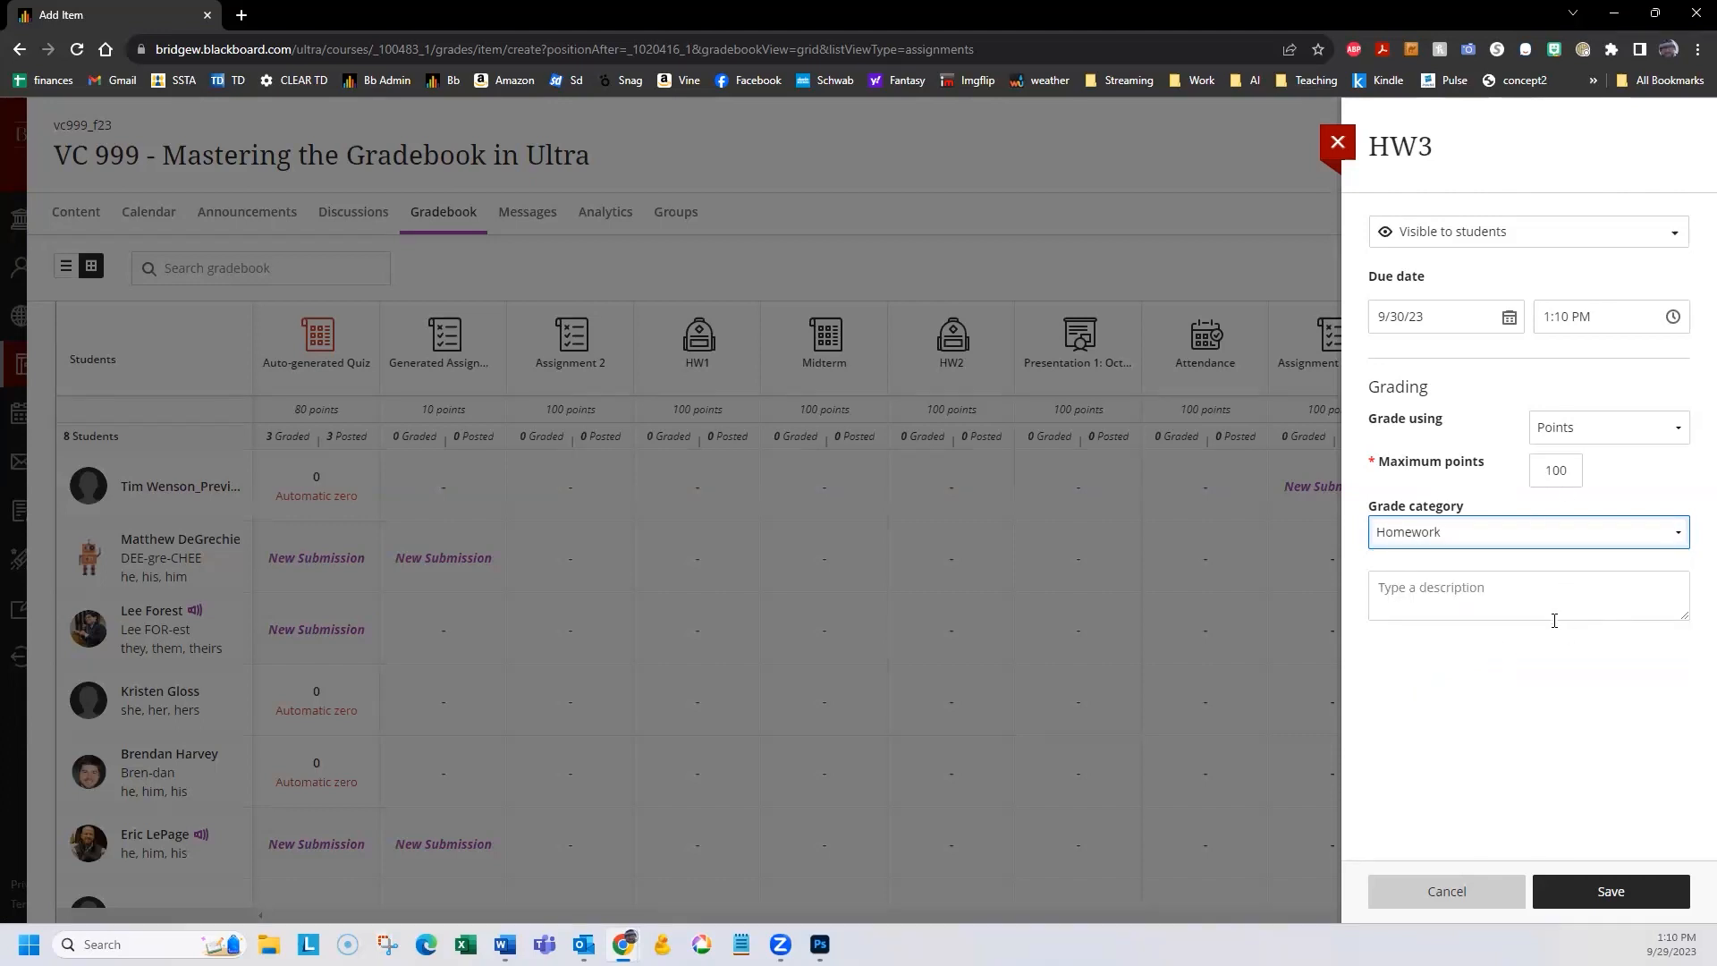
pyautogui.click(1622, 898)
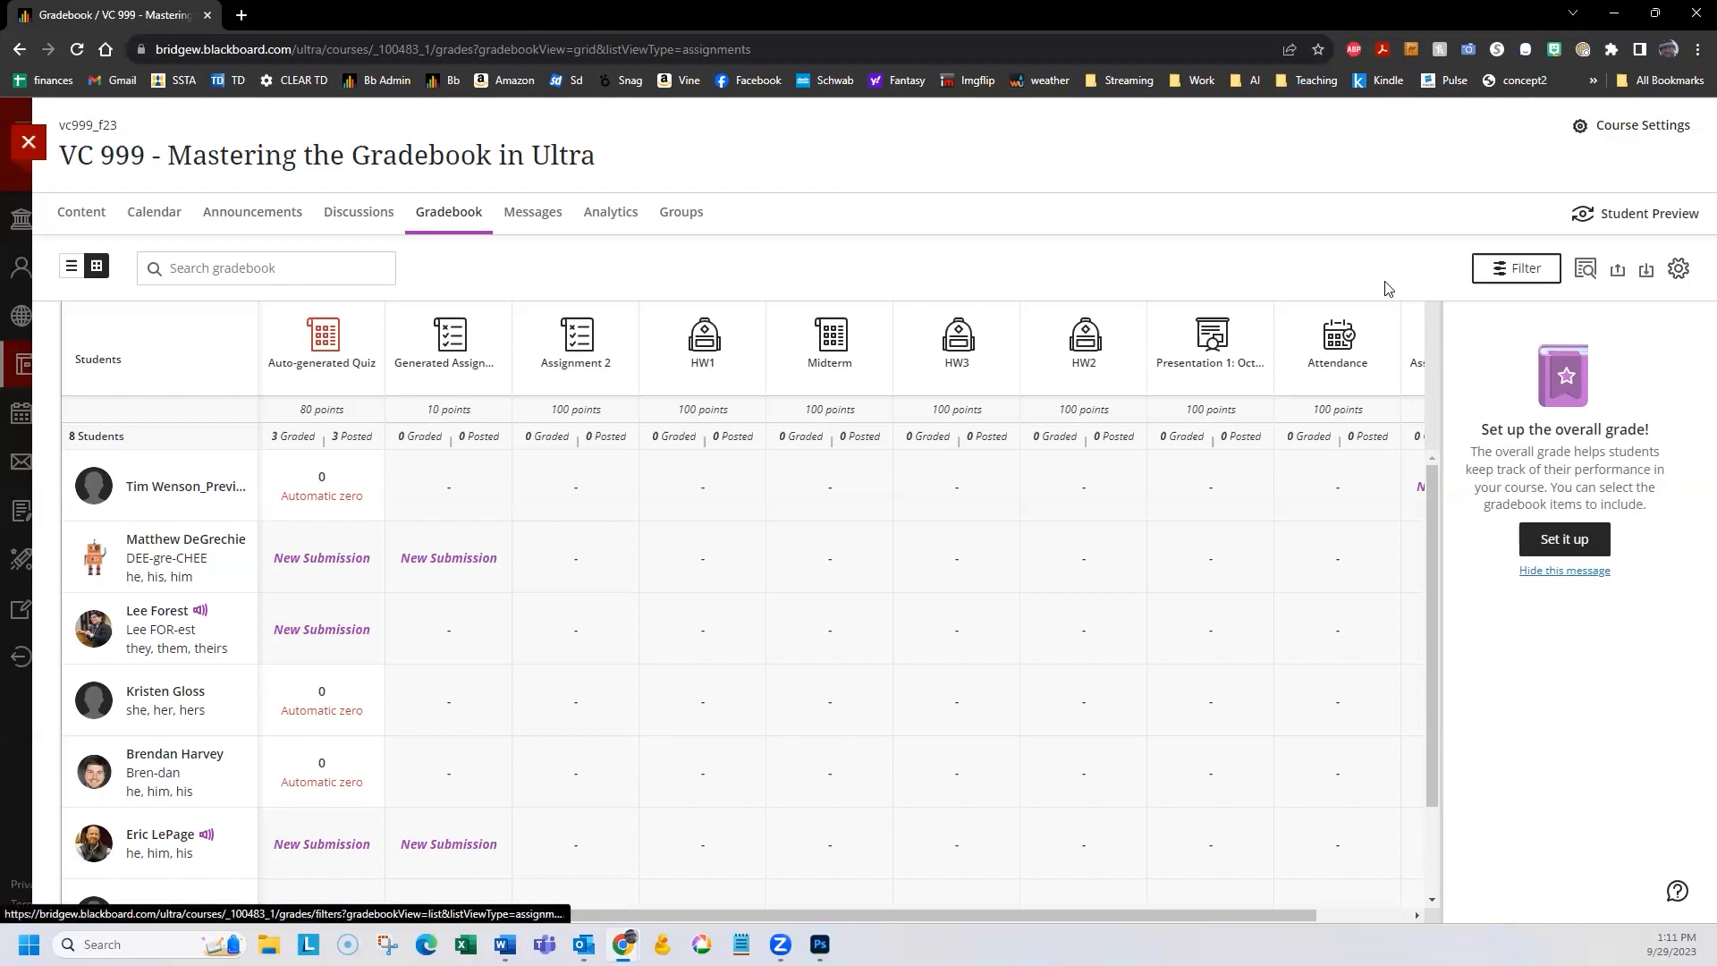
# Add a custom grade category named Participation in the gradebook settings, look over the course rubrics, and close the settings.
pyautogui.click(1679, 270)
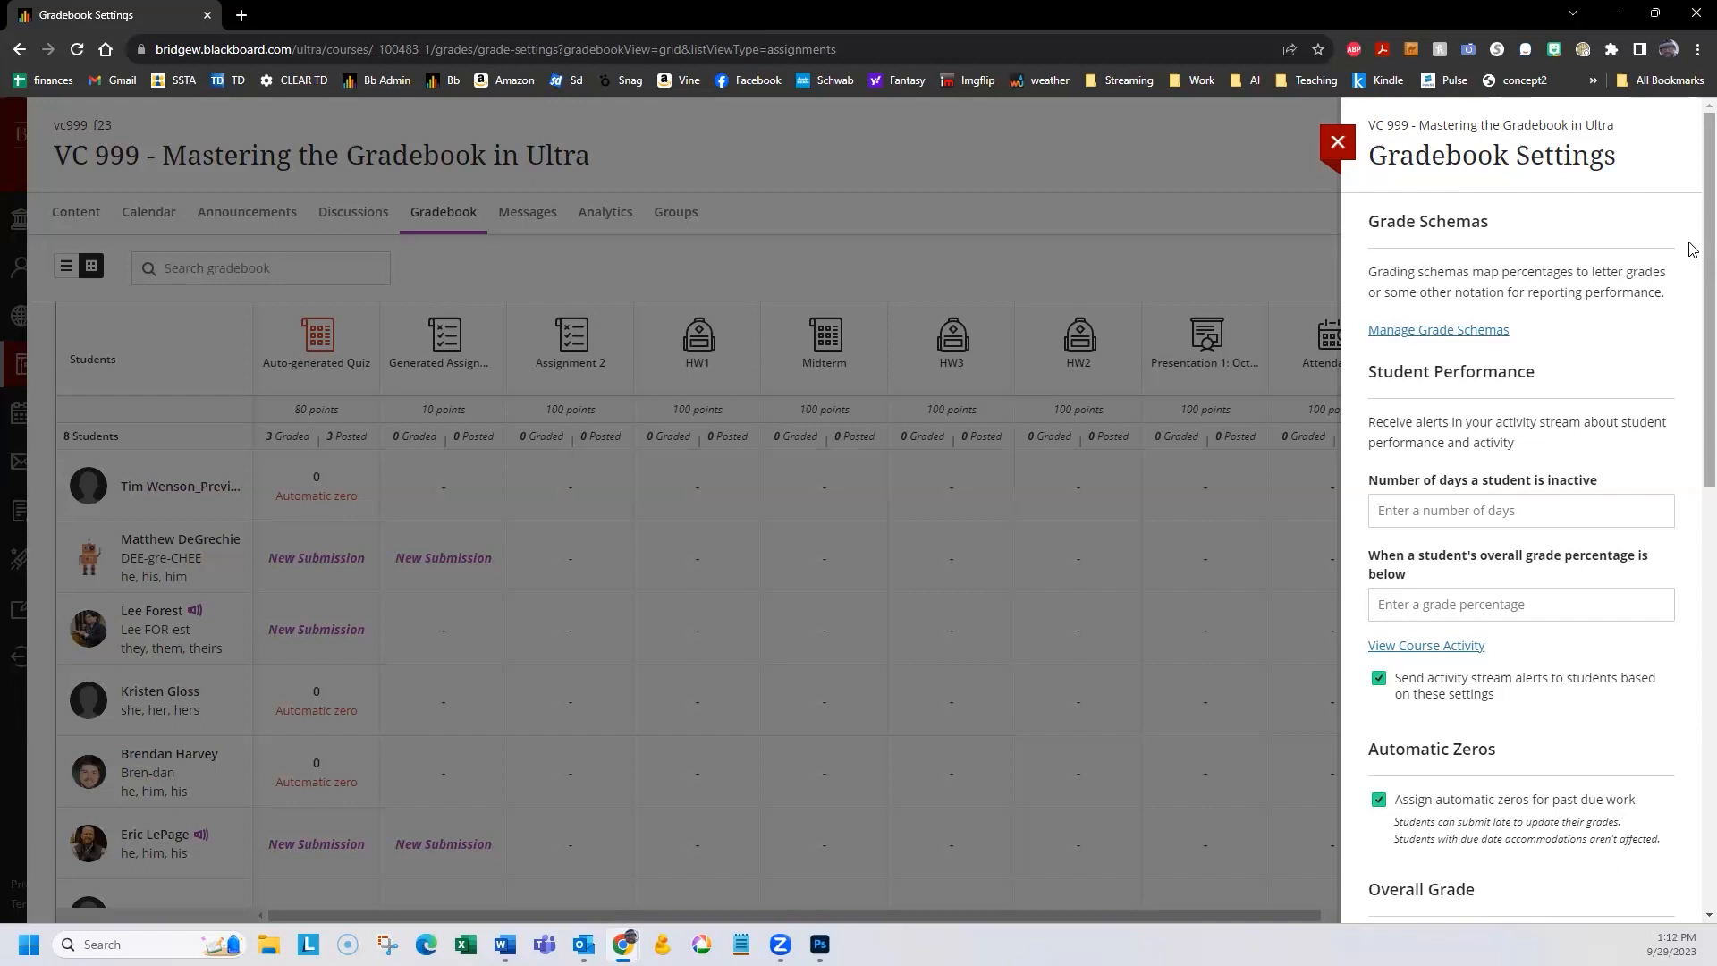
pyautogui.scroll(-3, 1693, 250)
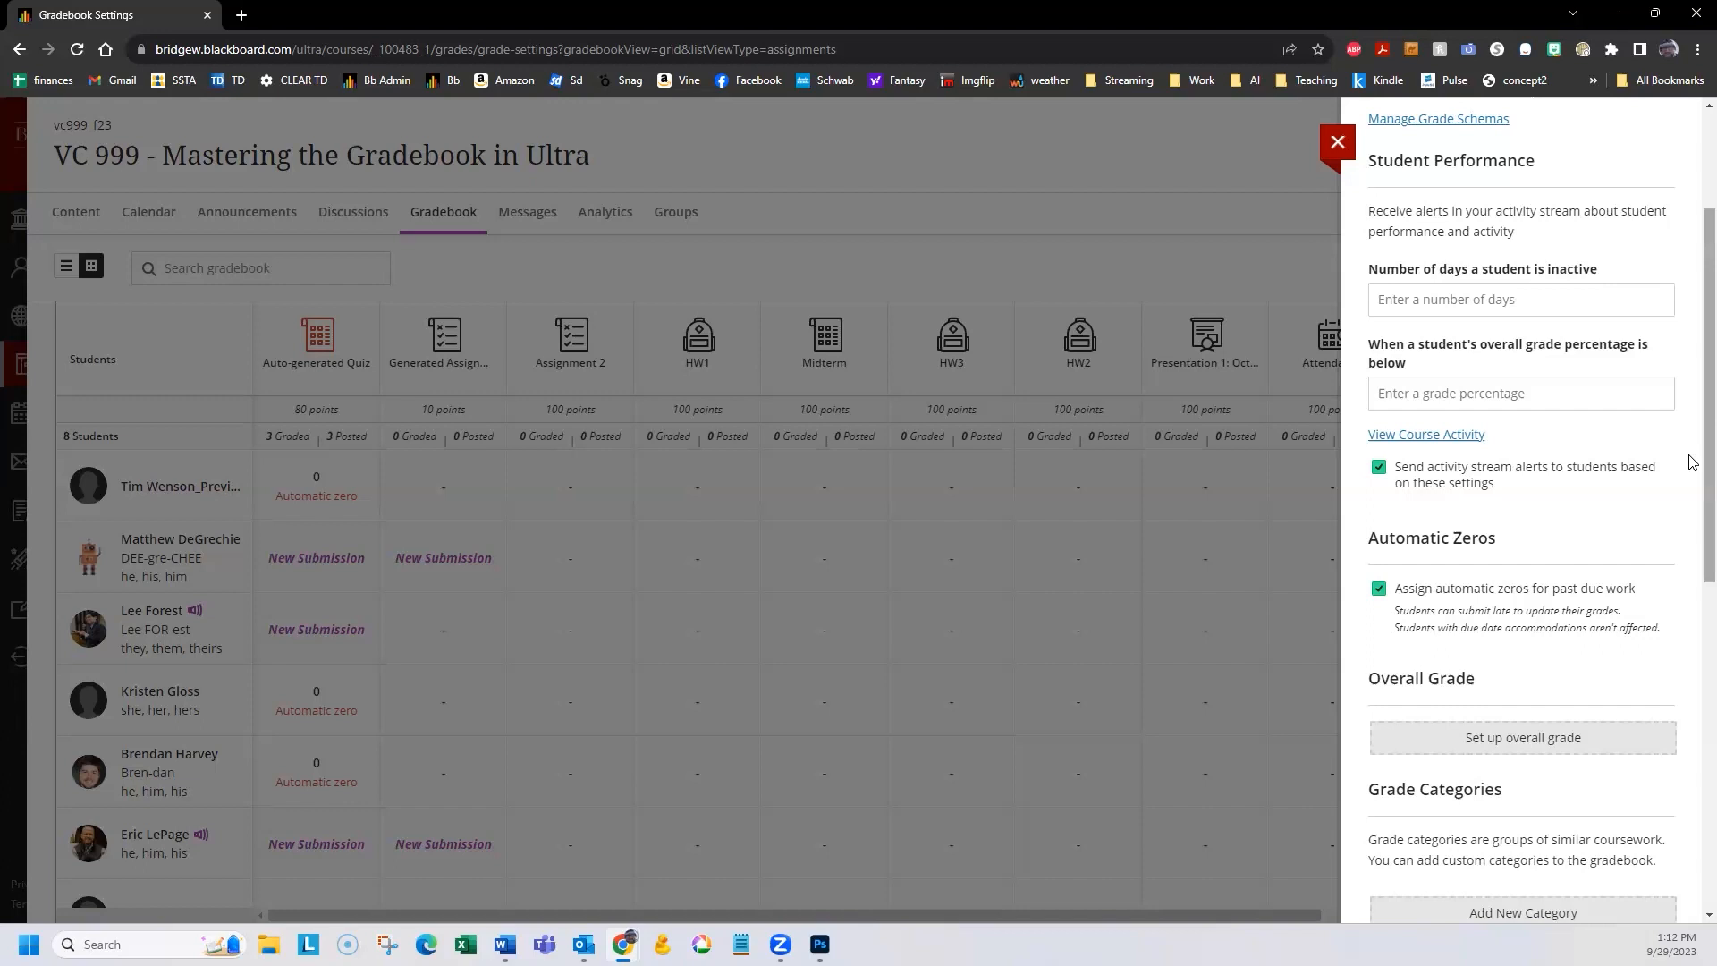
pyautogui.scroll(-3, 1692, 461)
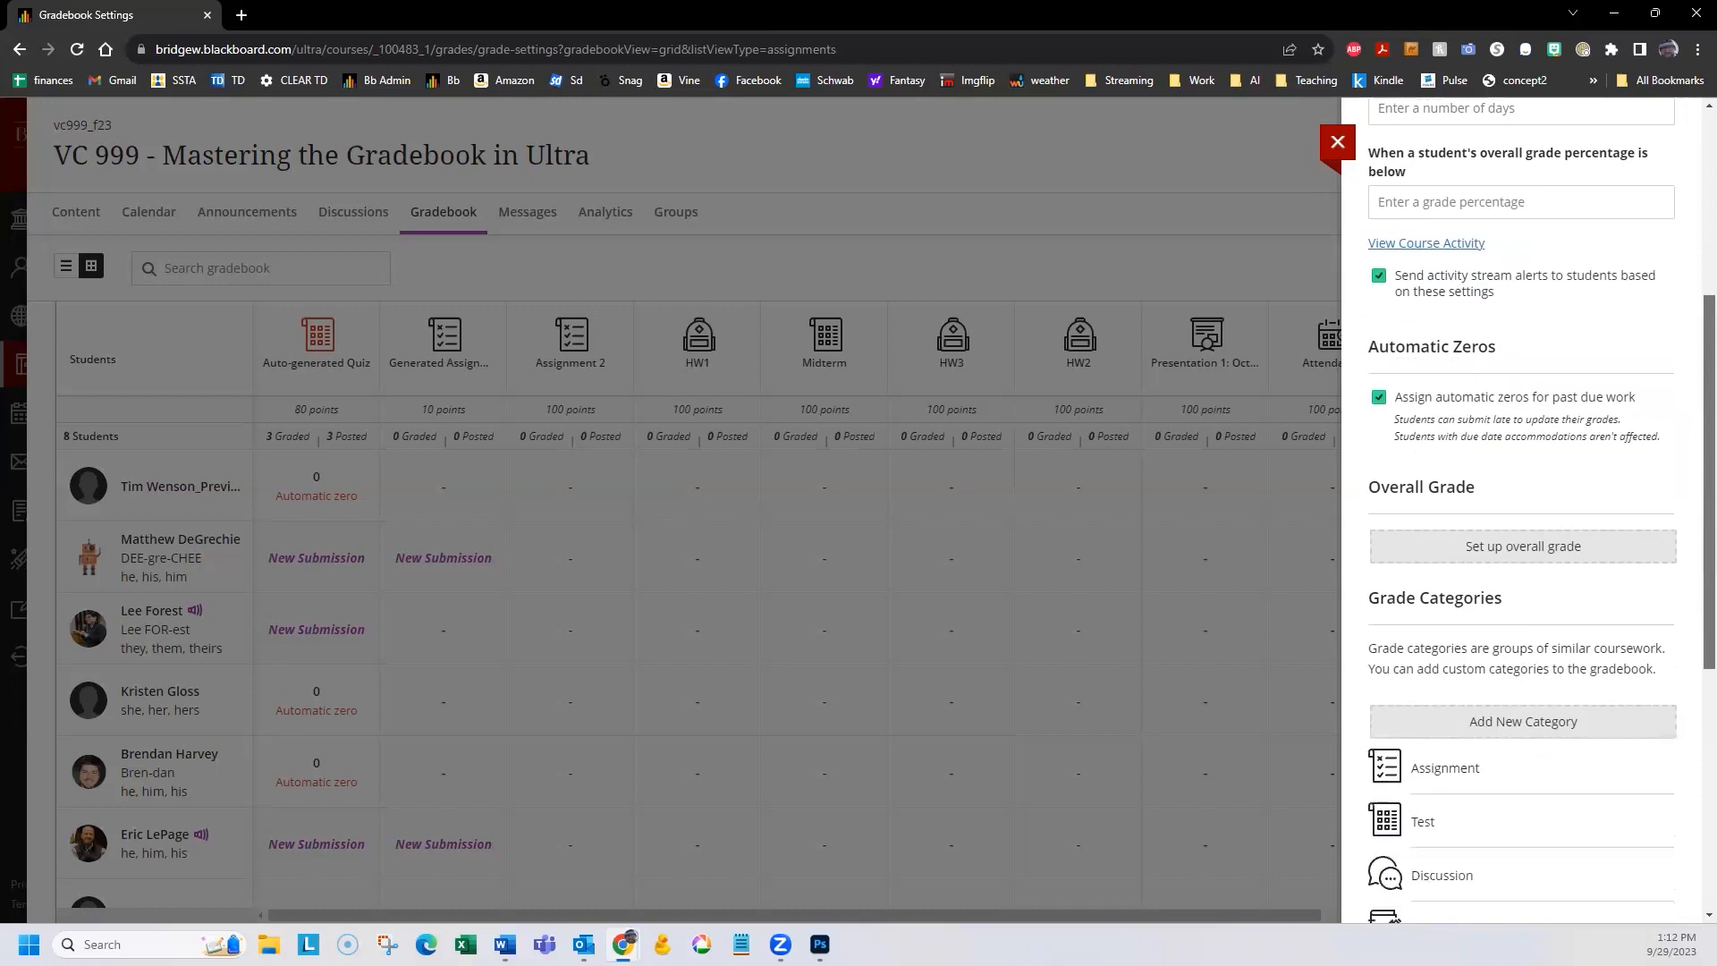
pyautogui.scroll(-1, 1690, 537)
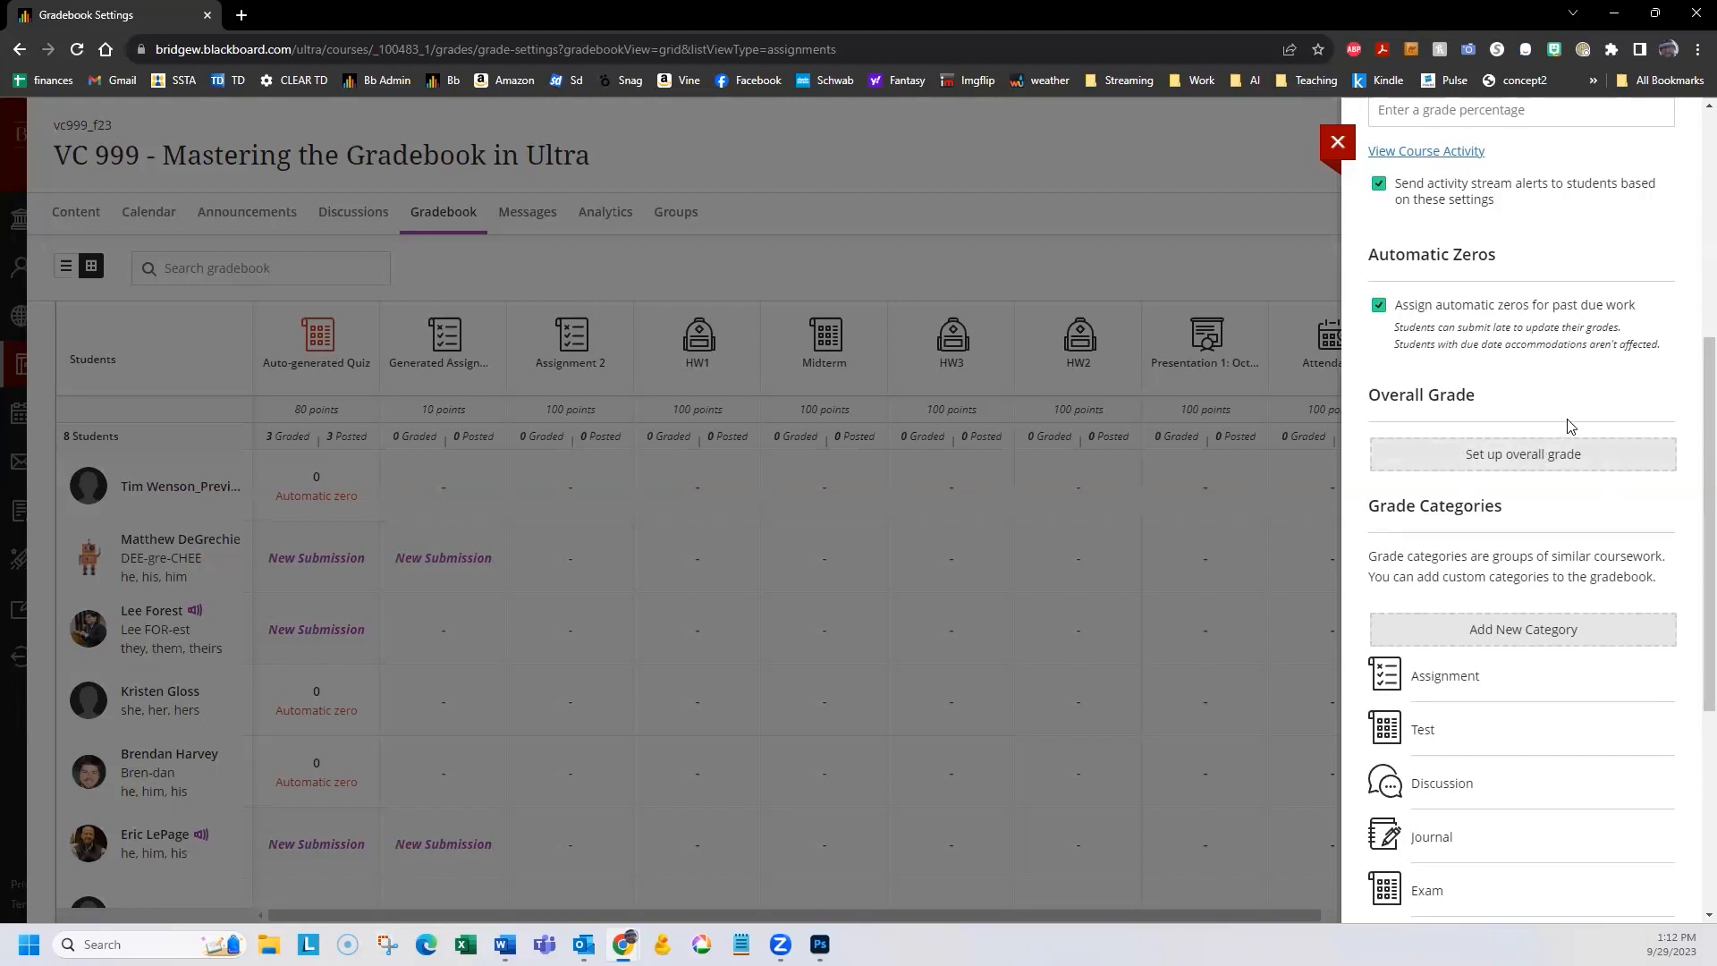
pyautogui.scroll(-4, 1692, 384)
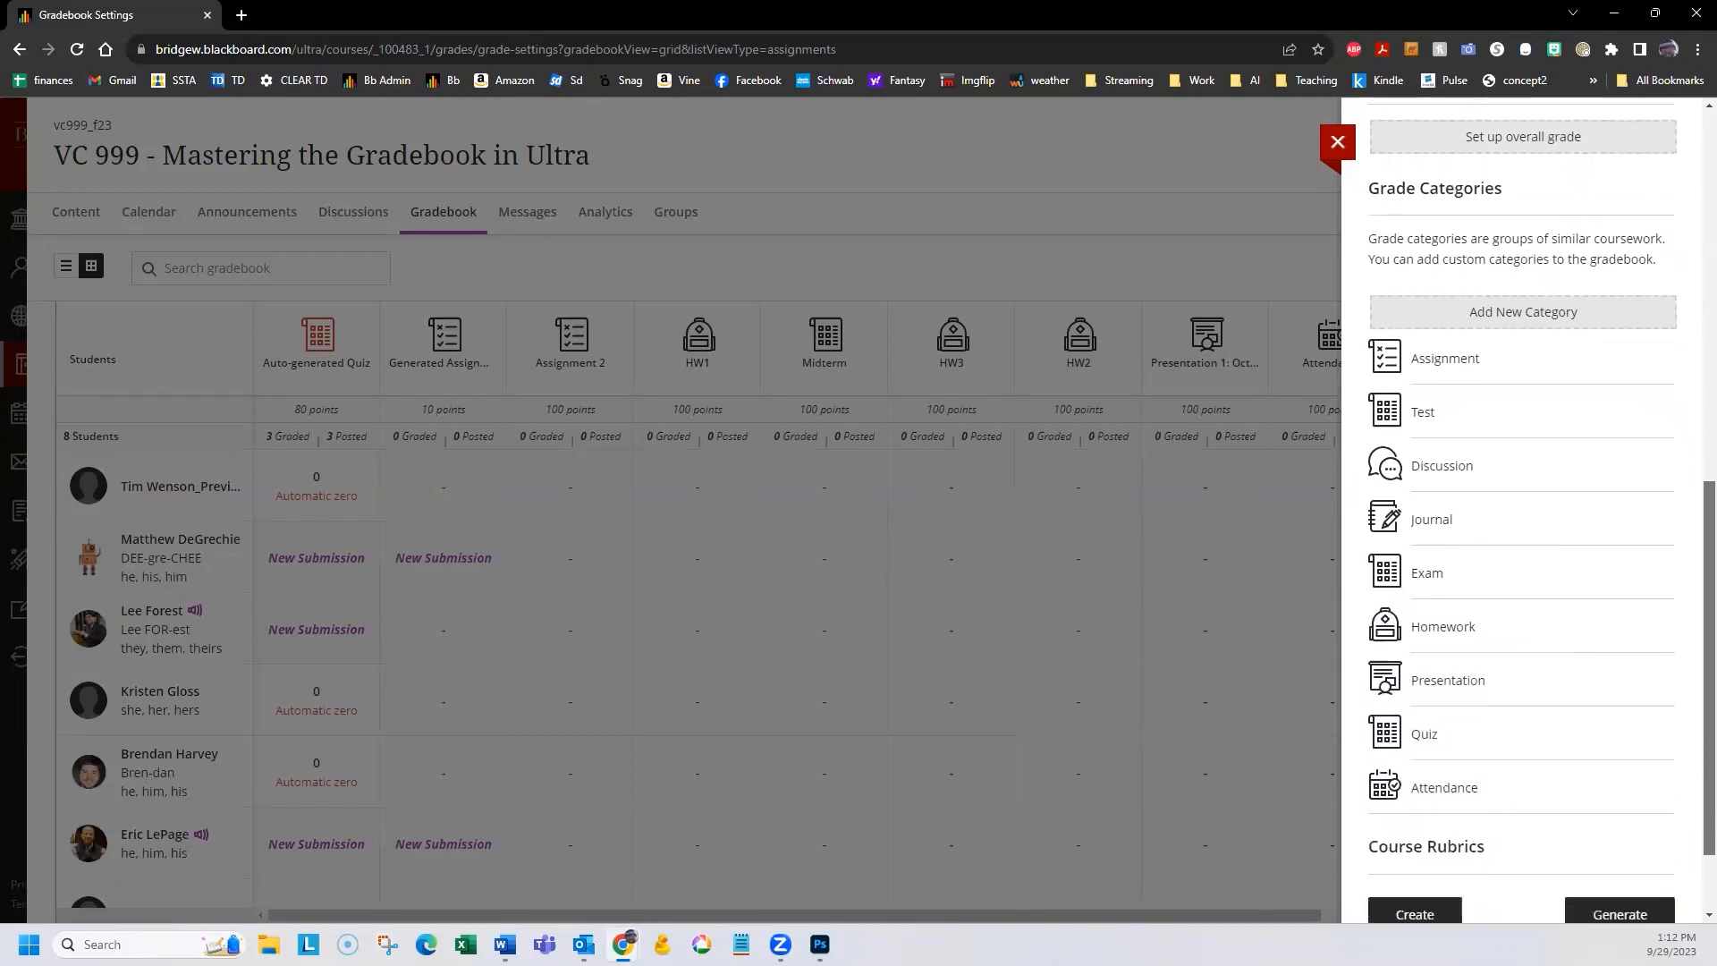
pyautogui.moveTo(1709, 531); pyautogui.dragTo(1709, 525)
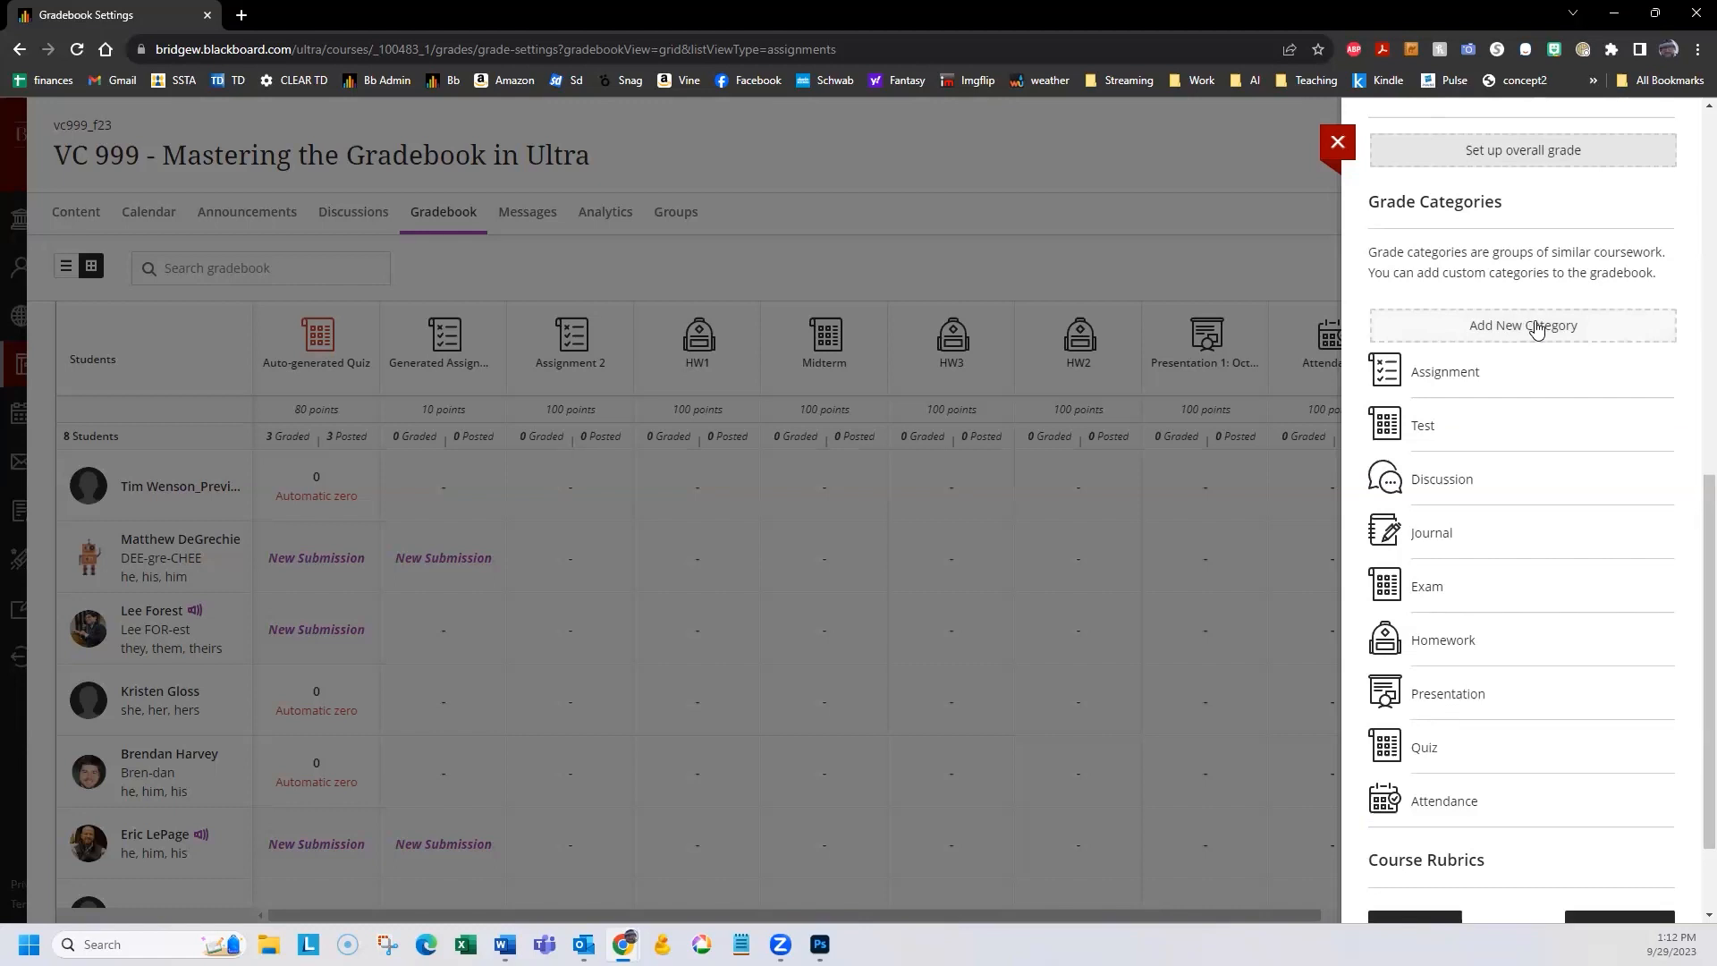
pyautogui.click(1538, 327)
pyautogui.write('Par')
pyautogui.click(1545, 428)
pyautogui.press('Return')
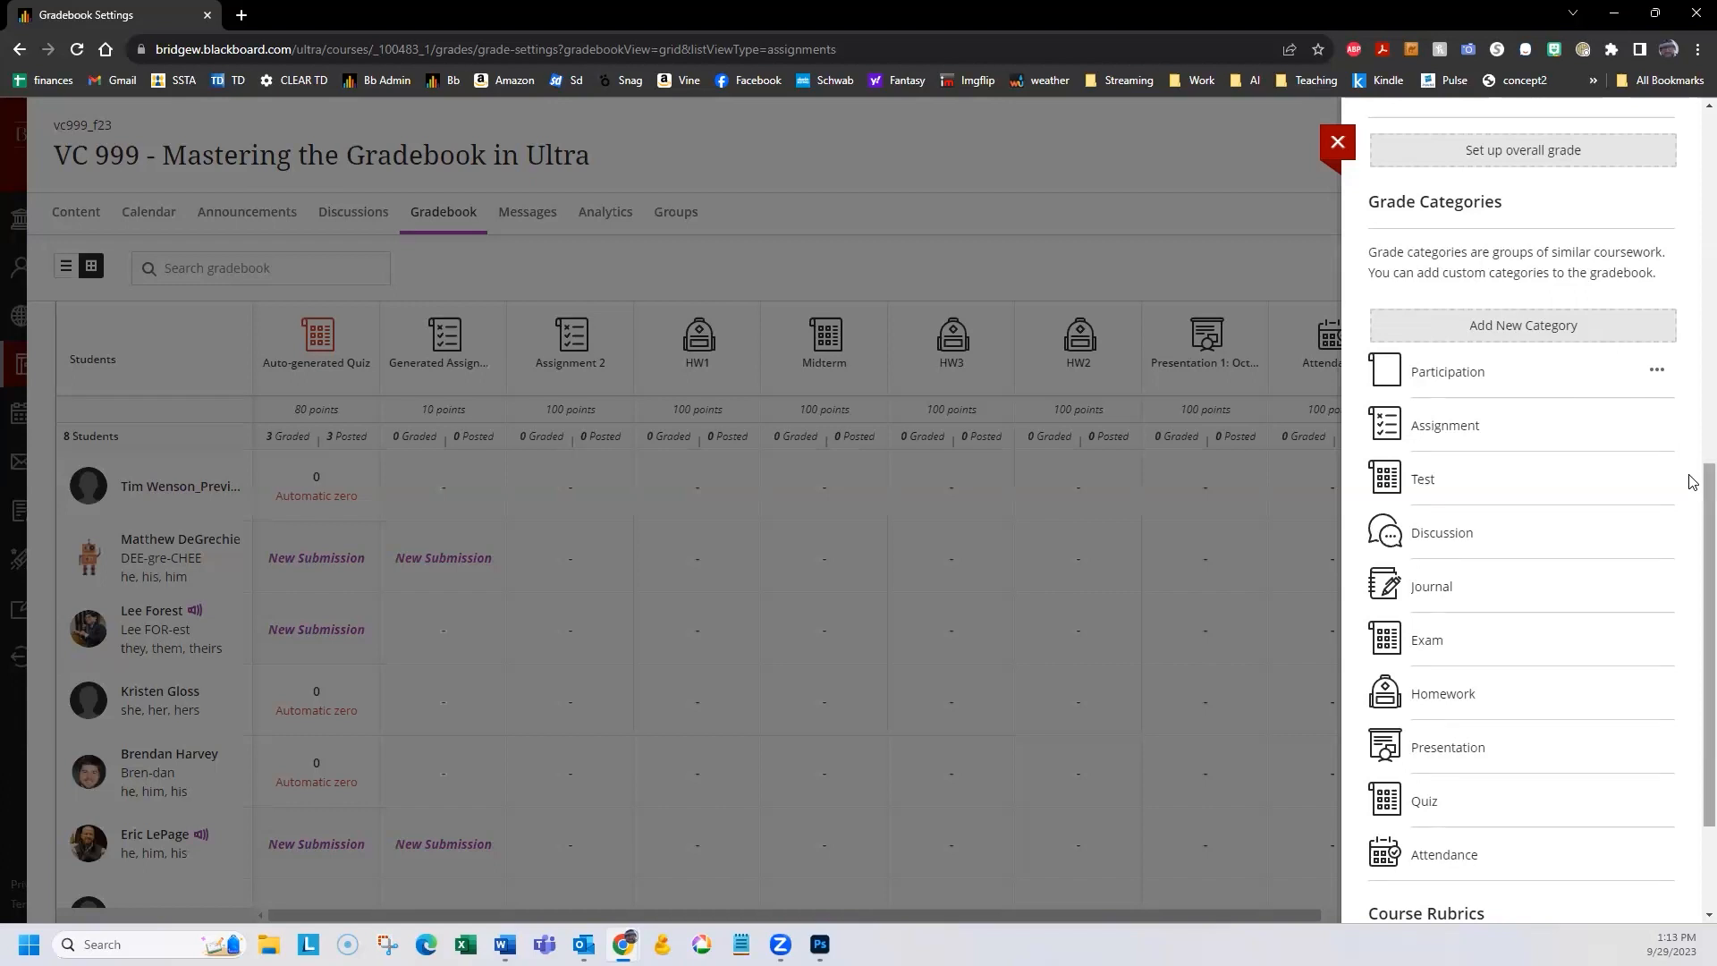
pyautogui.moveTo(1690, 481); pyautogui.dragTo(1692, 566)
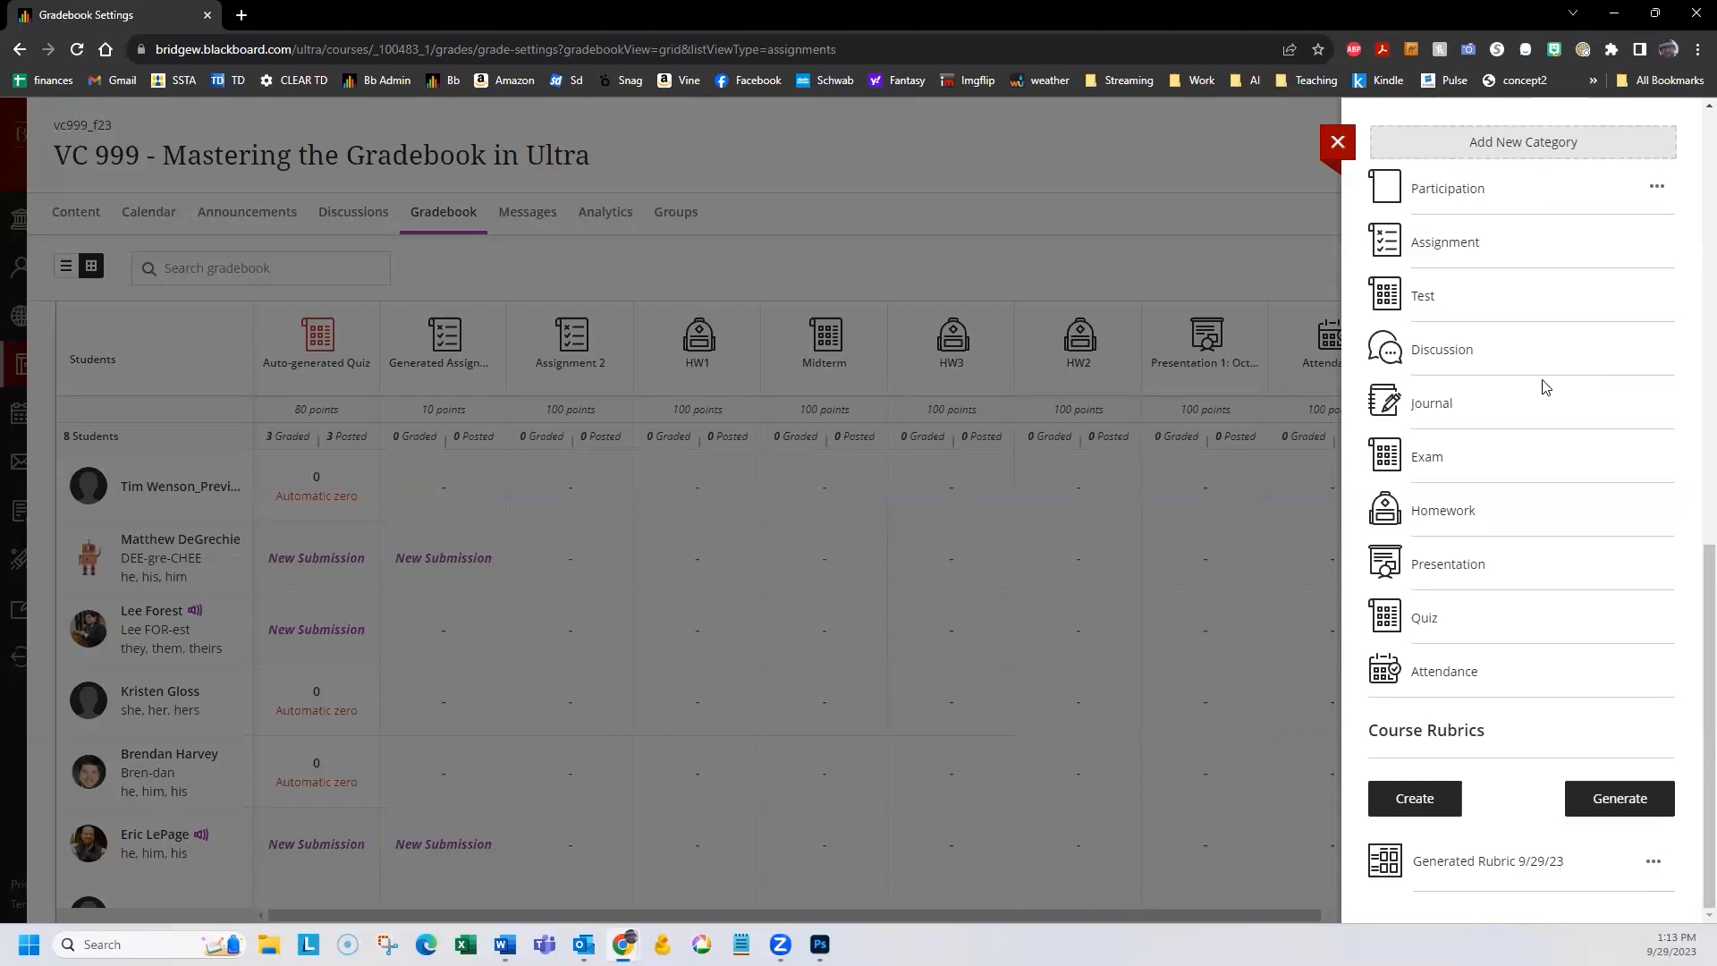
pyautogui.click(1338, 144)
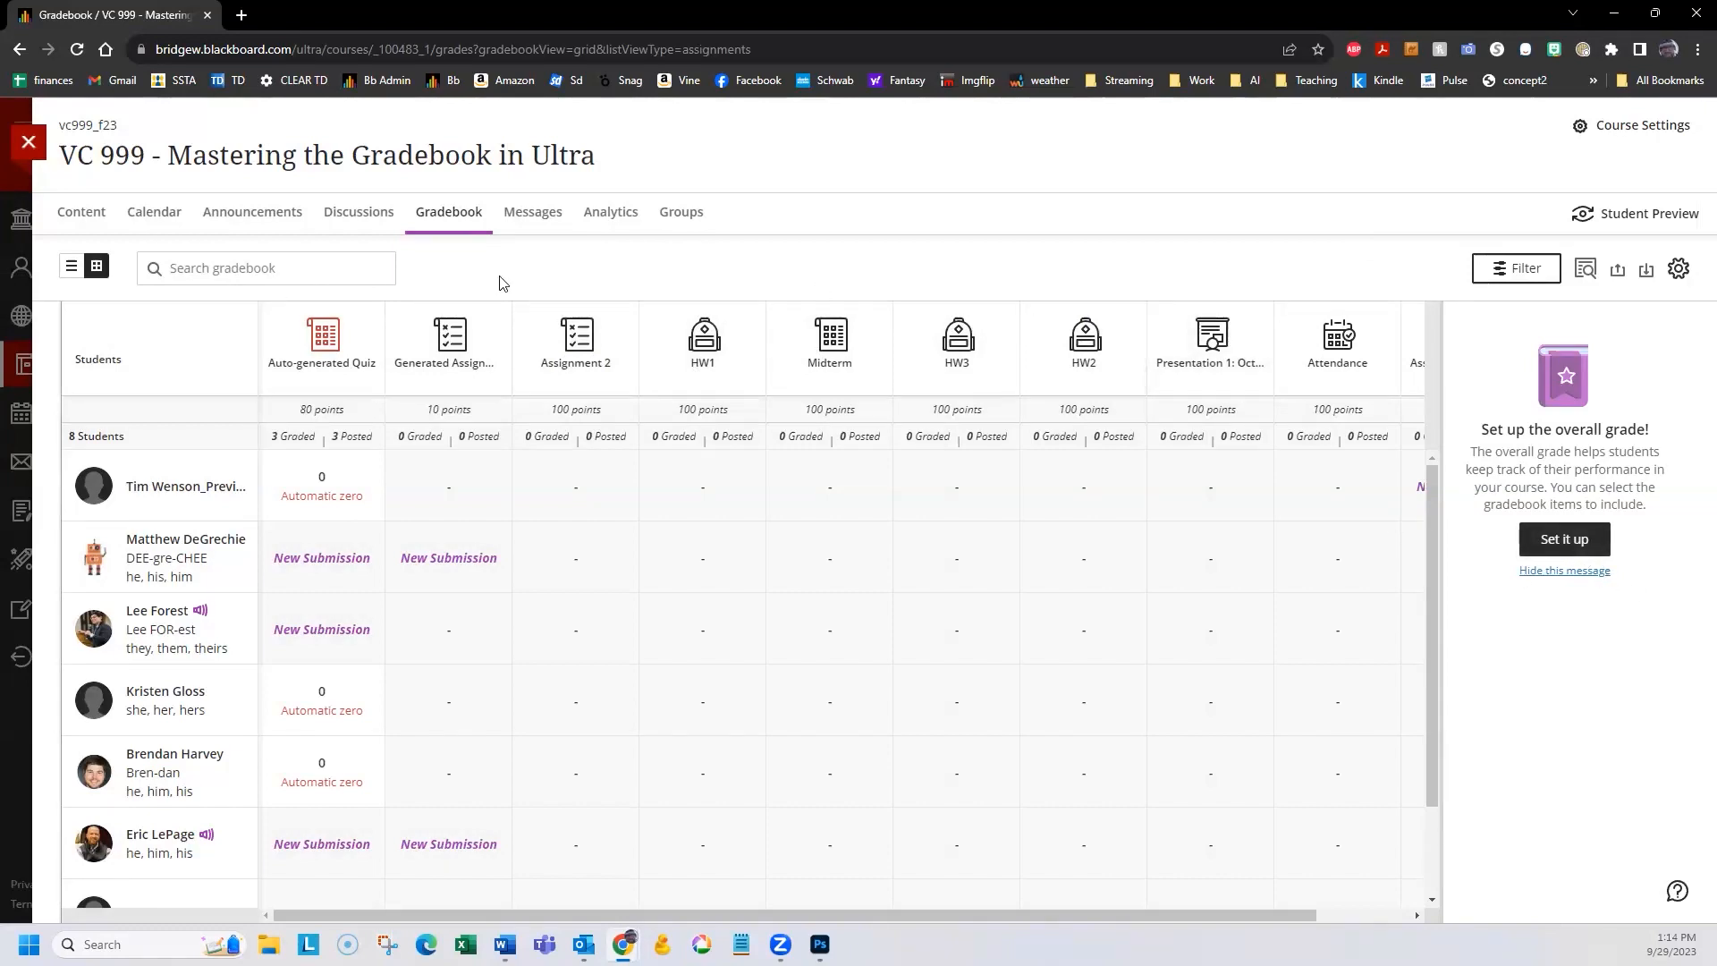
# Start the overall grade setup, show the Points and Weighted examples, and choose the Weighted calculation.
pyautogui.click(1566, 540)
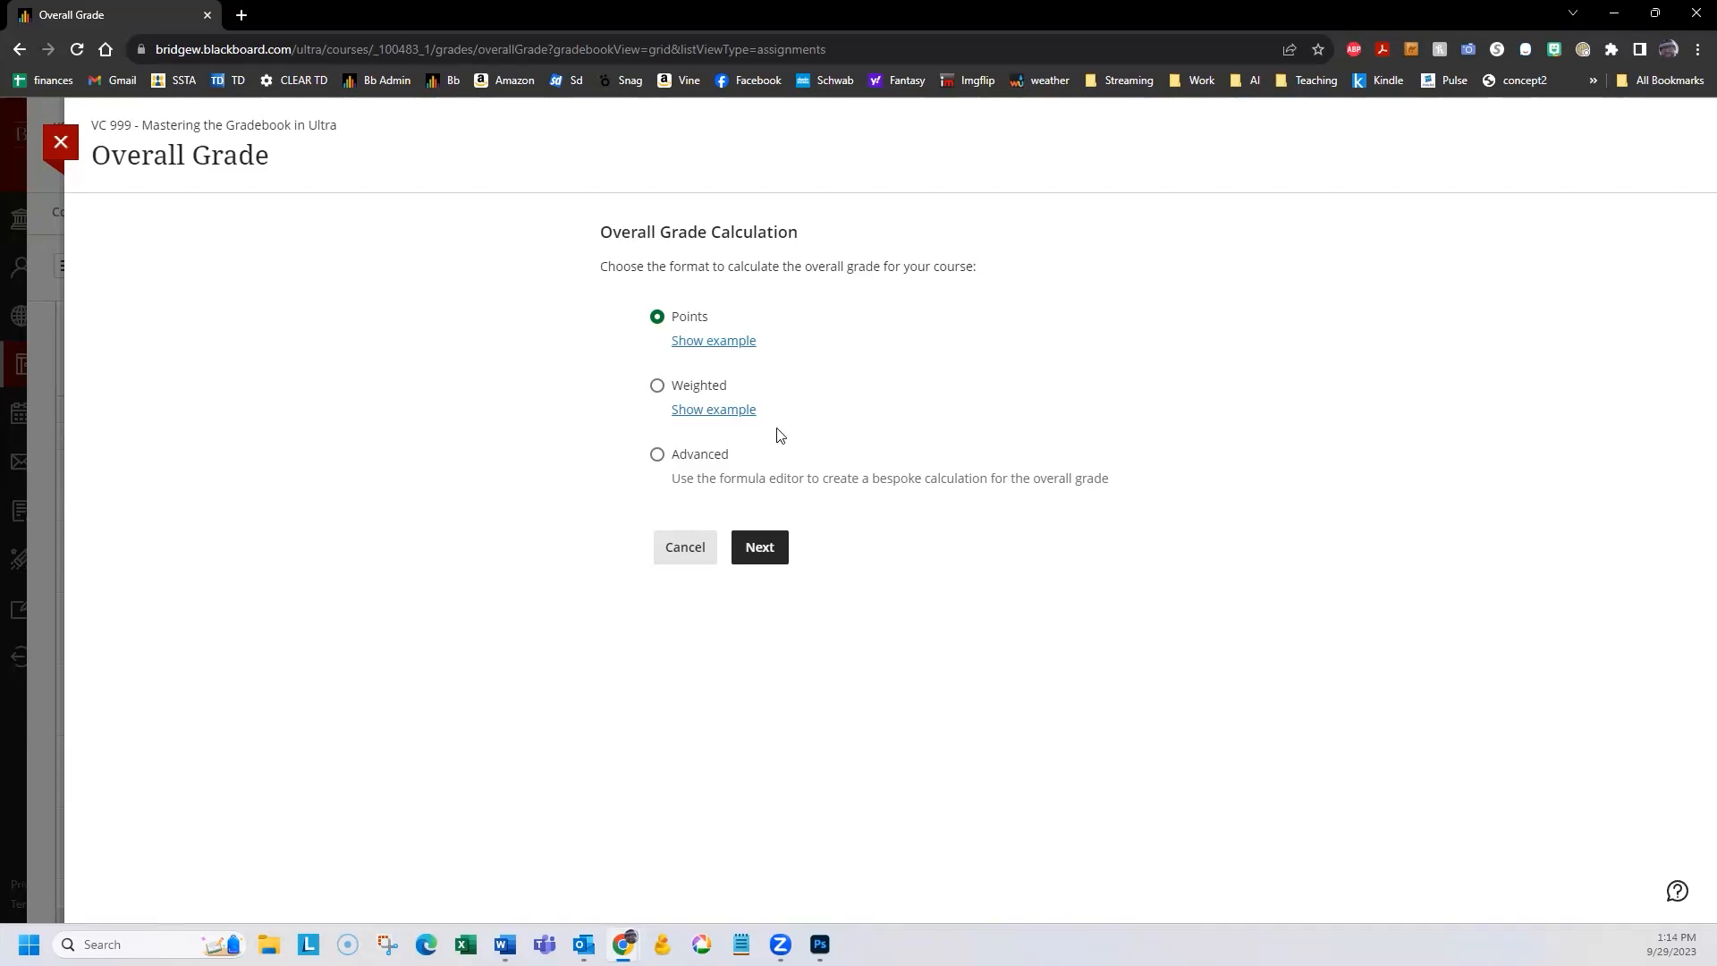
pyautogui.click(721, 348)
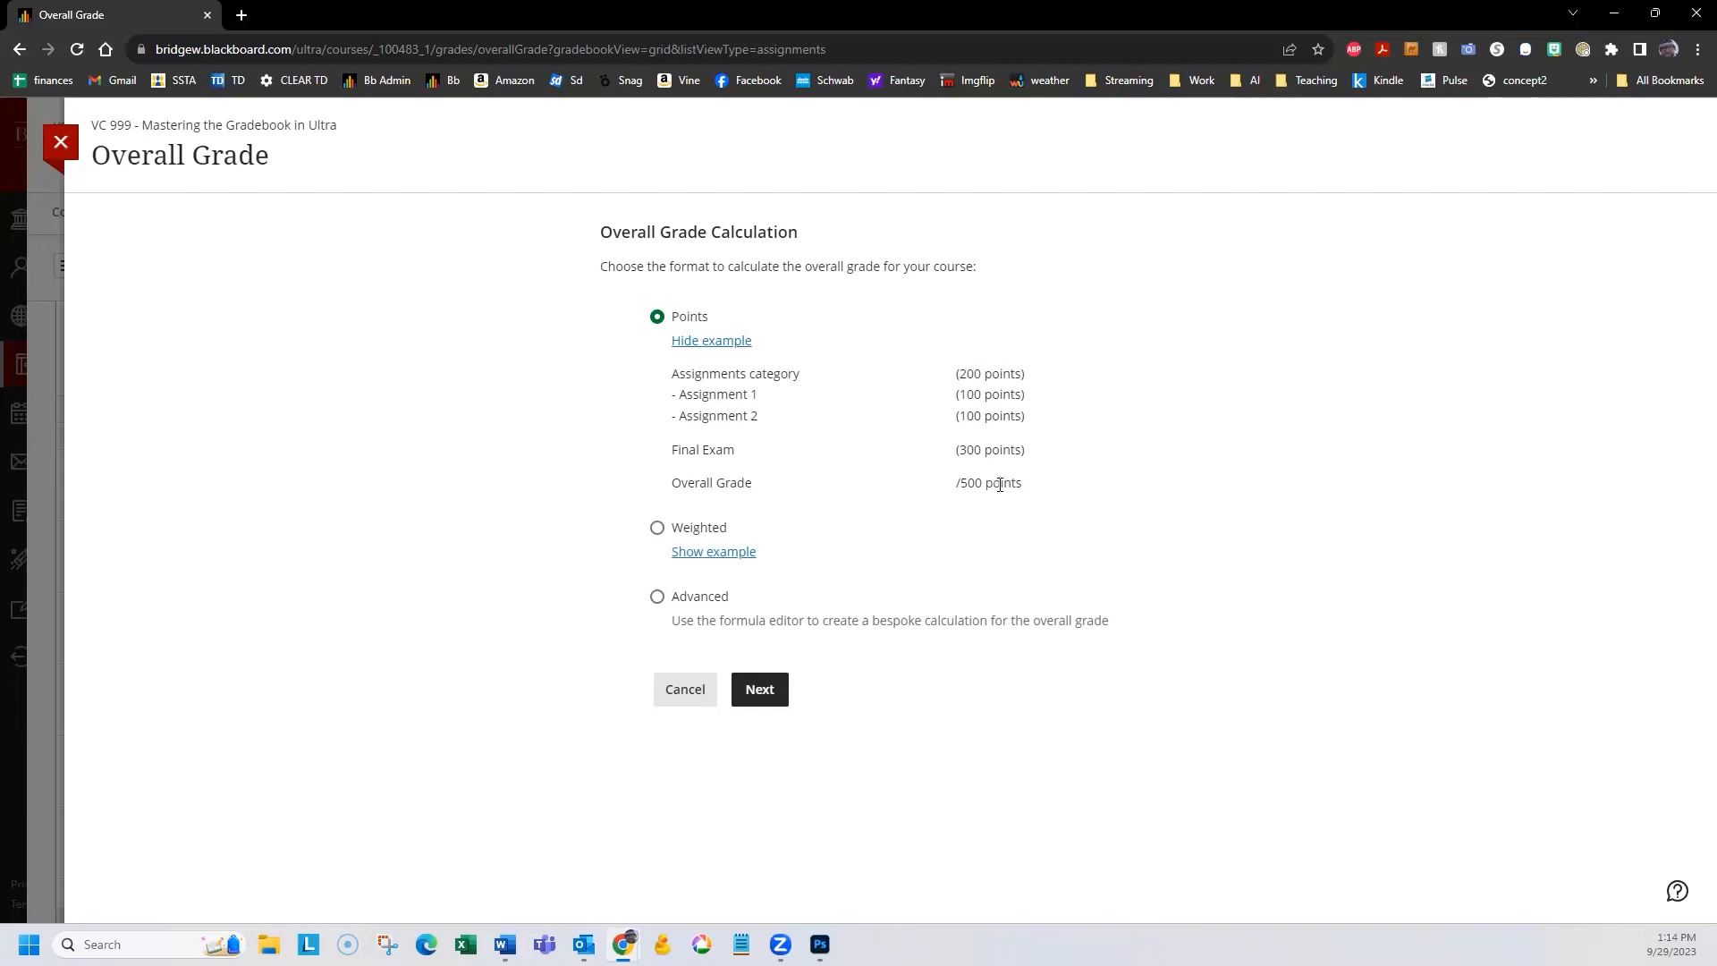
pyautogui.click(724, 554)
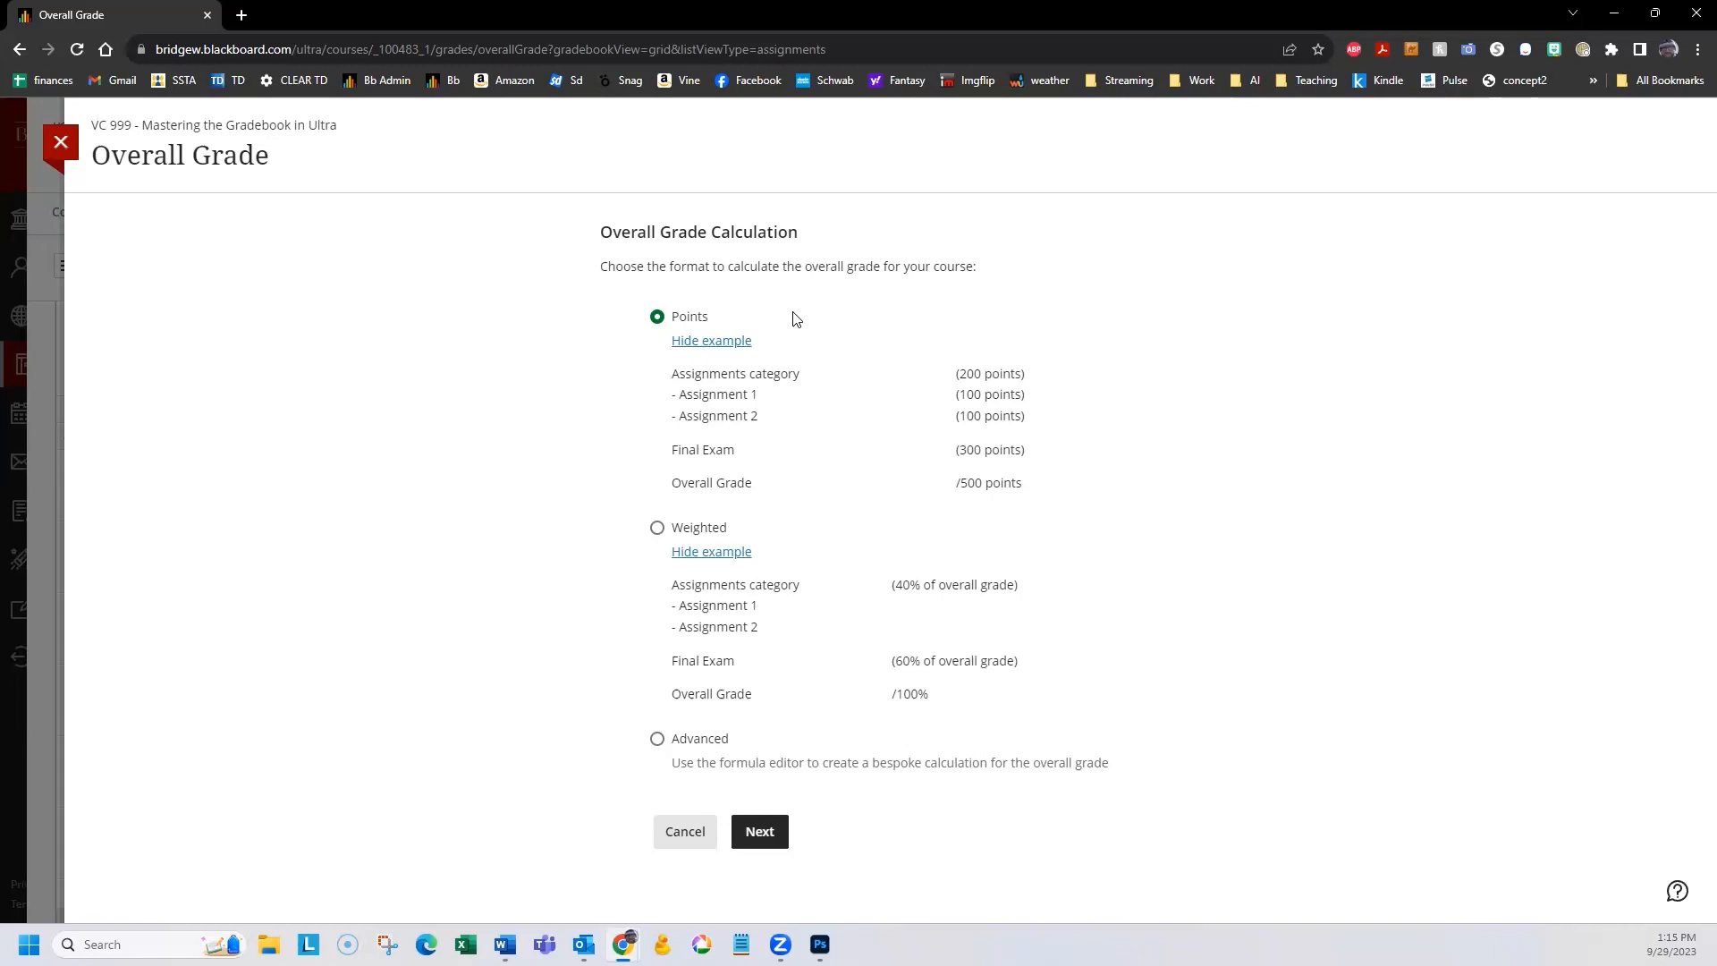
pyautogui.click(658, 531)
pyautogui.click(767, 836)
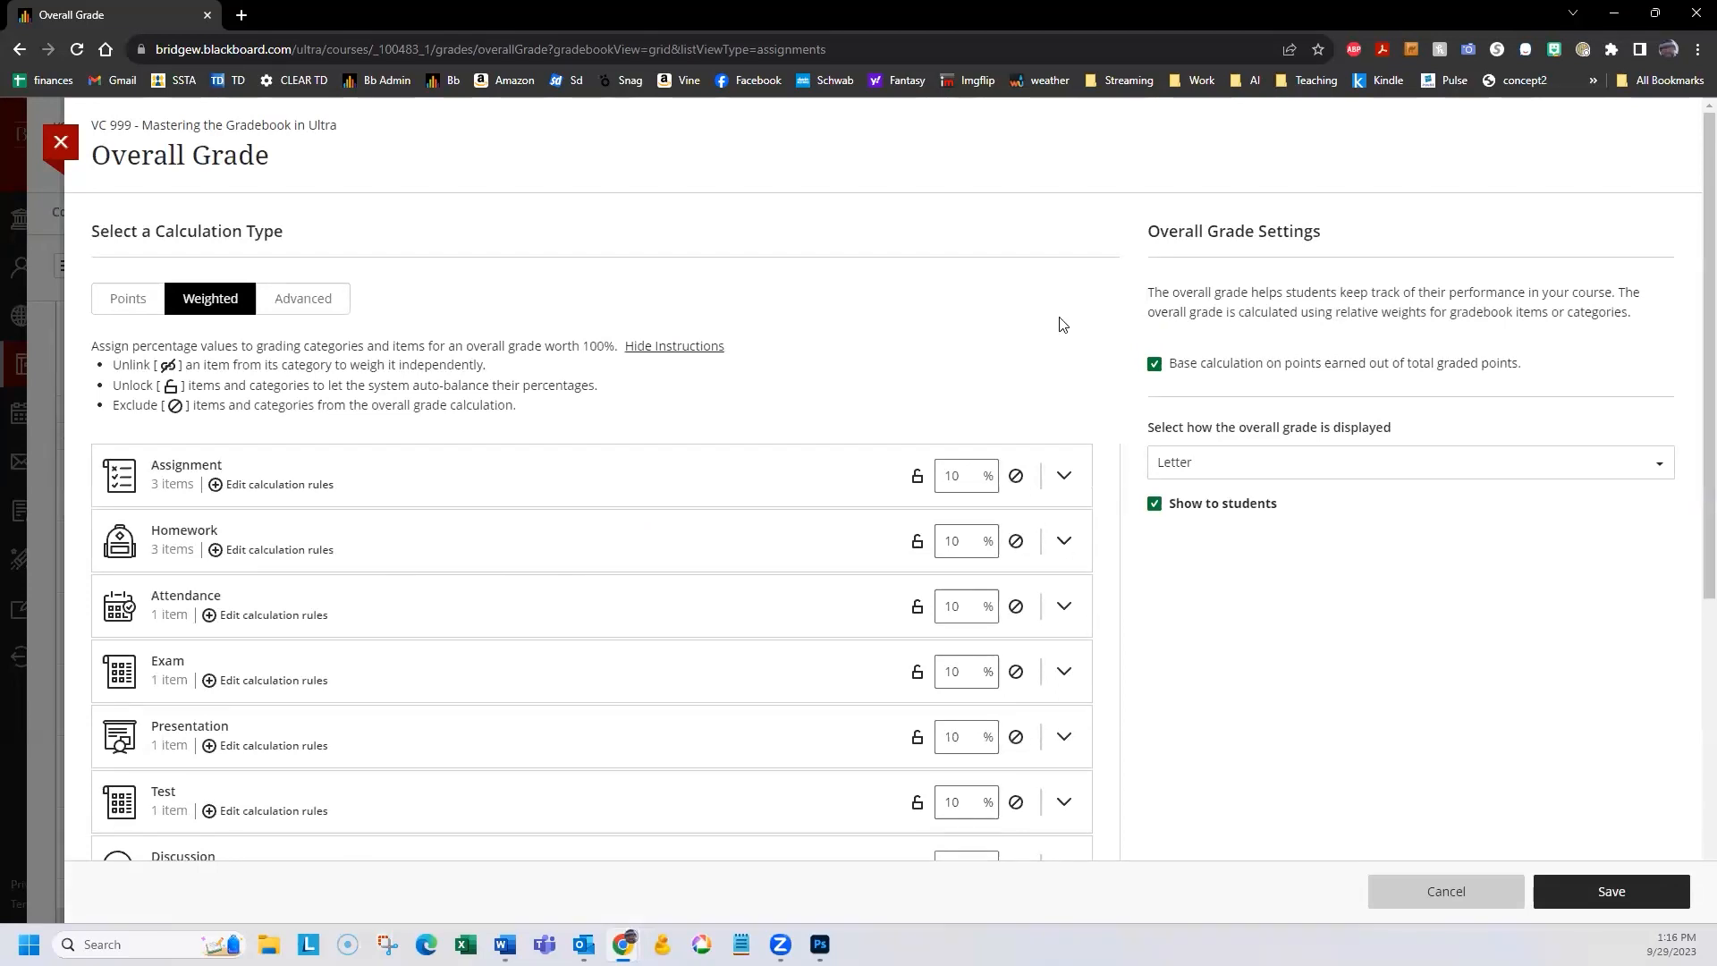
# Exclude the Discussion and Journal categories from the overall grade calculation.
pyautogui.scroll(-3, 1063, 323)
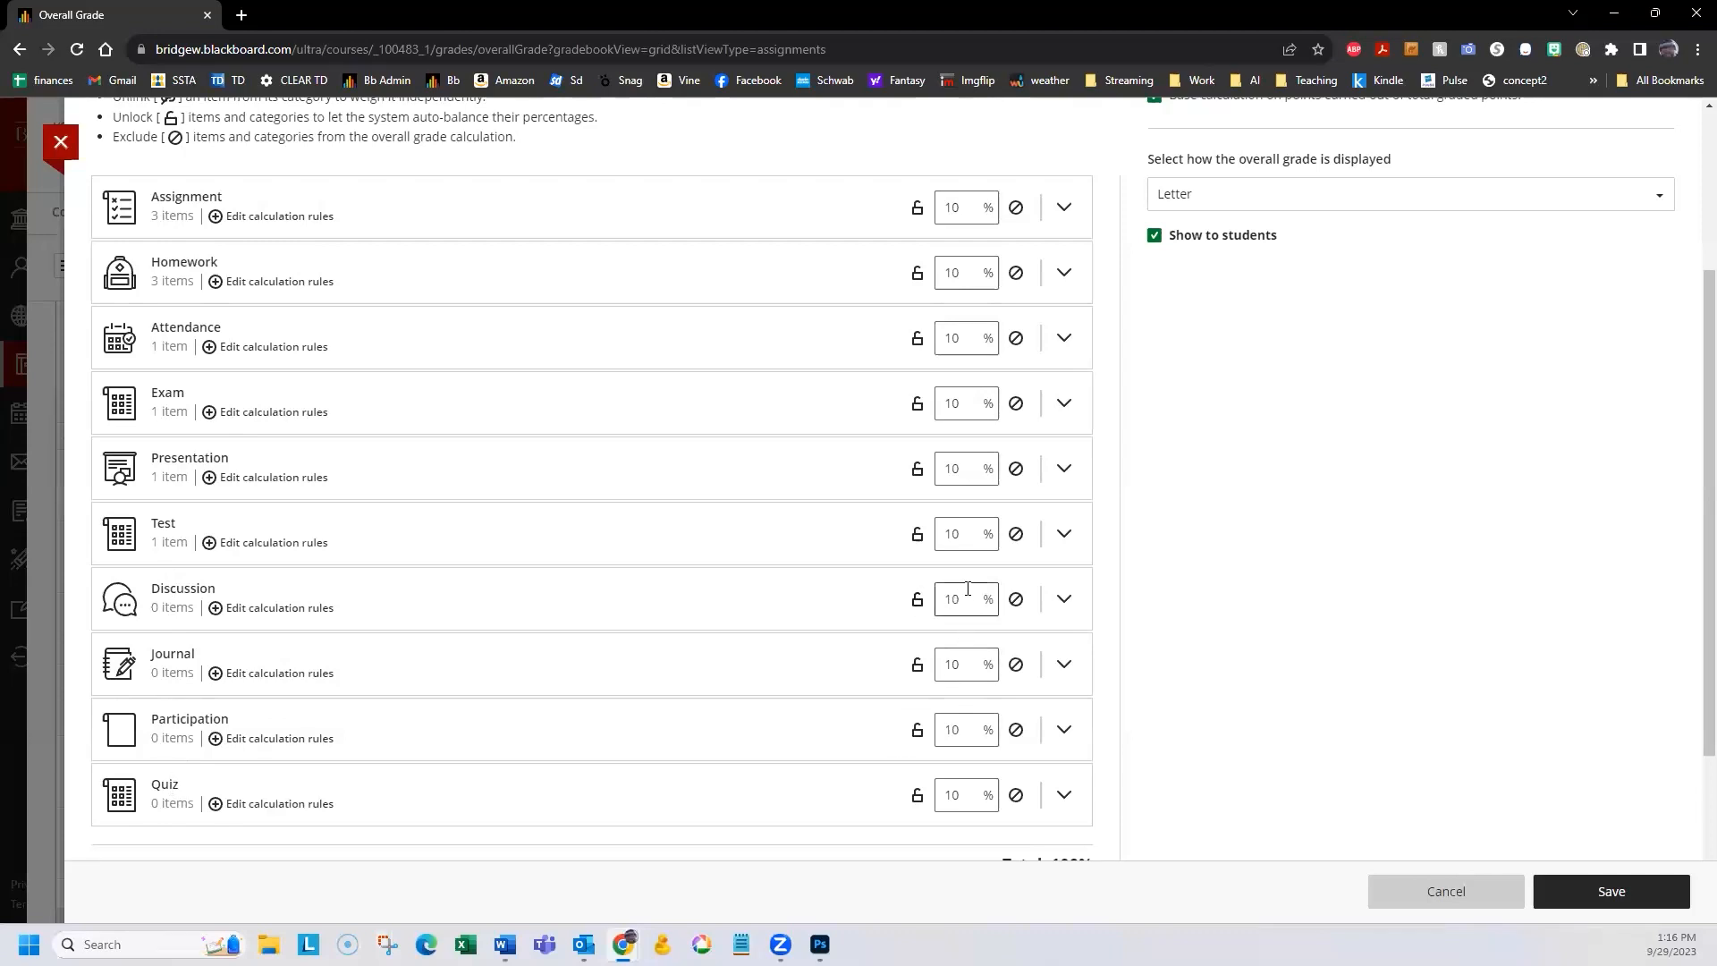
pyautogui.scroll(1, 1129, 575)
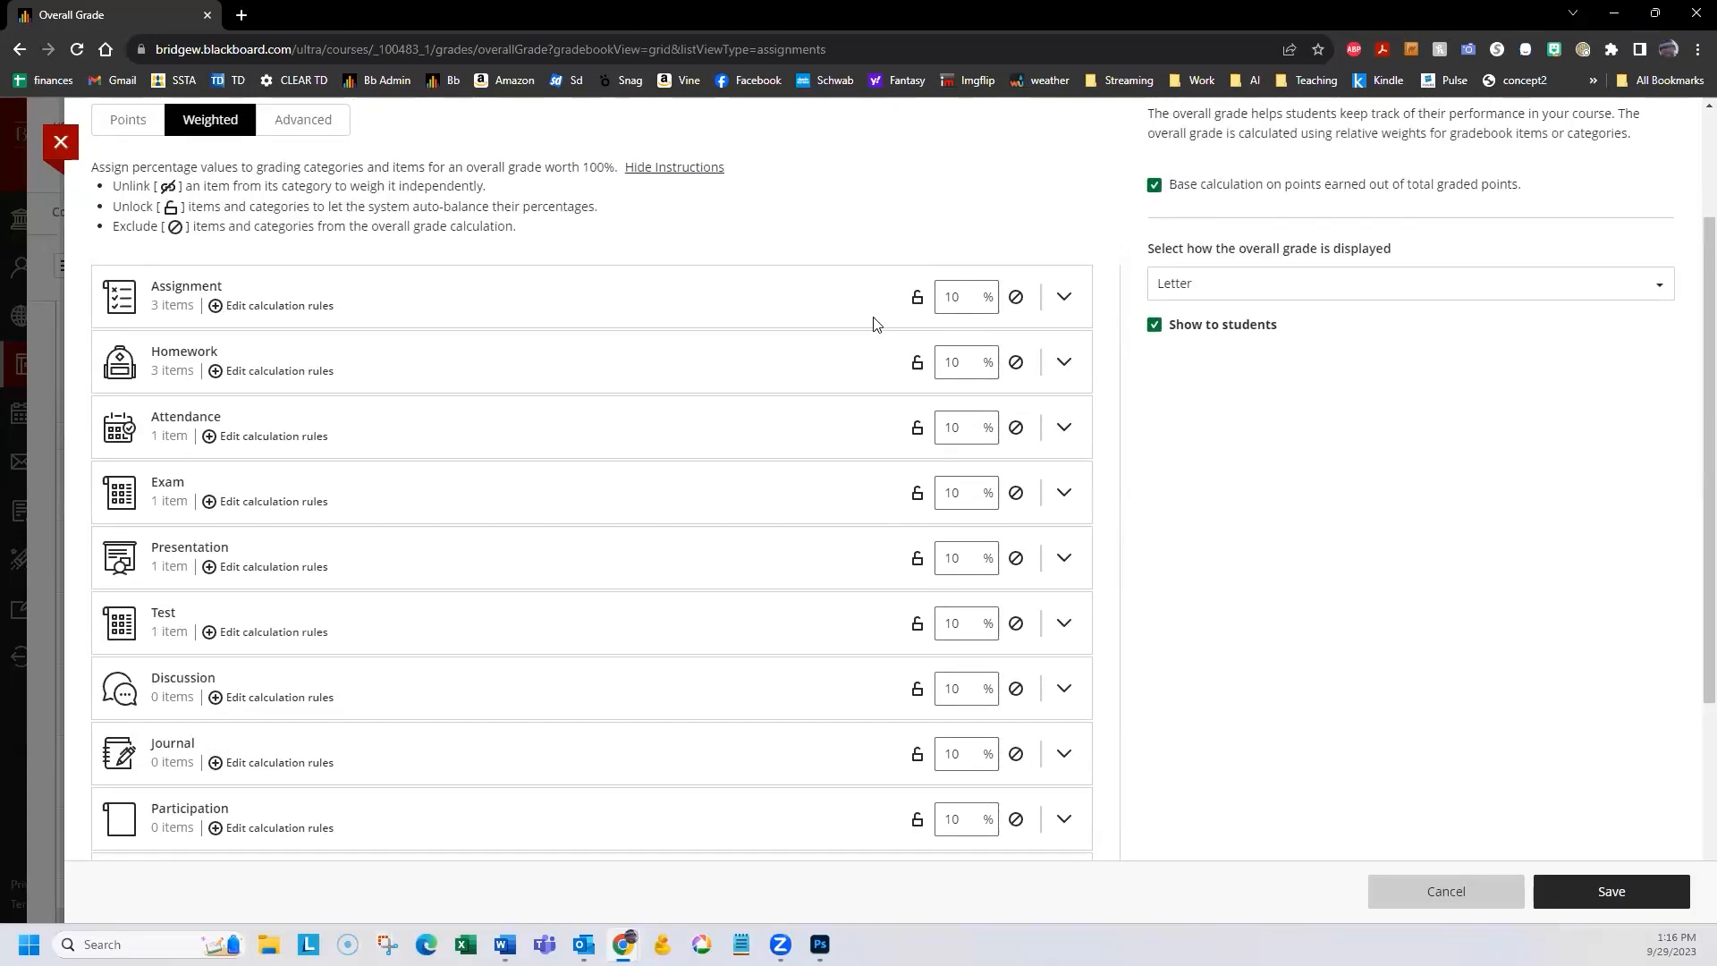
pyautogui.click(1017, 692)
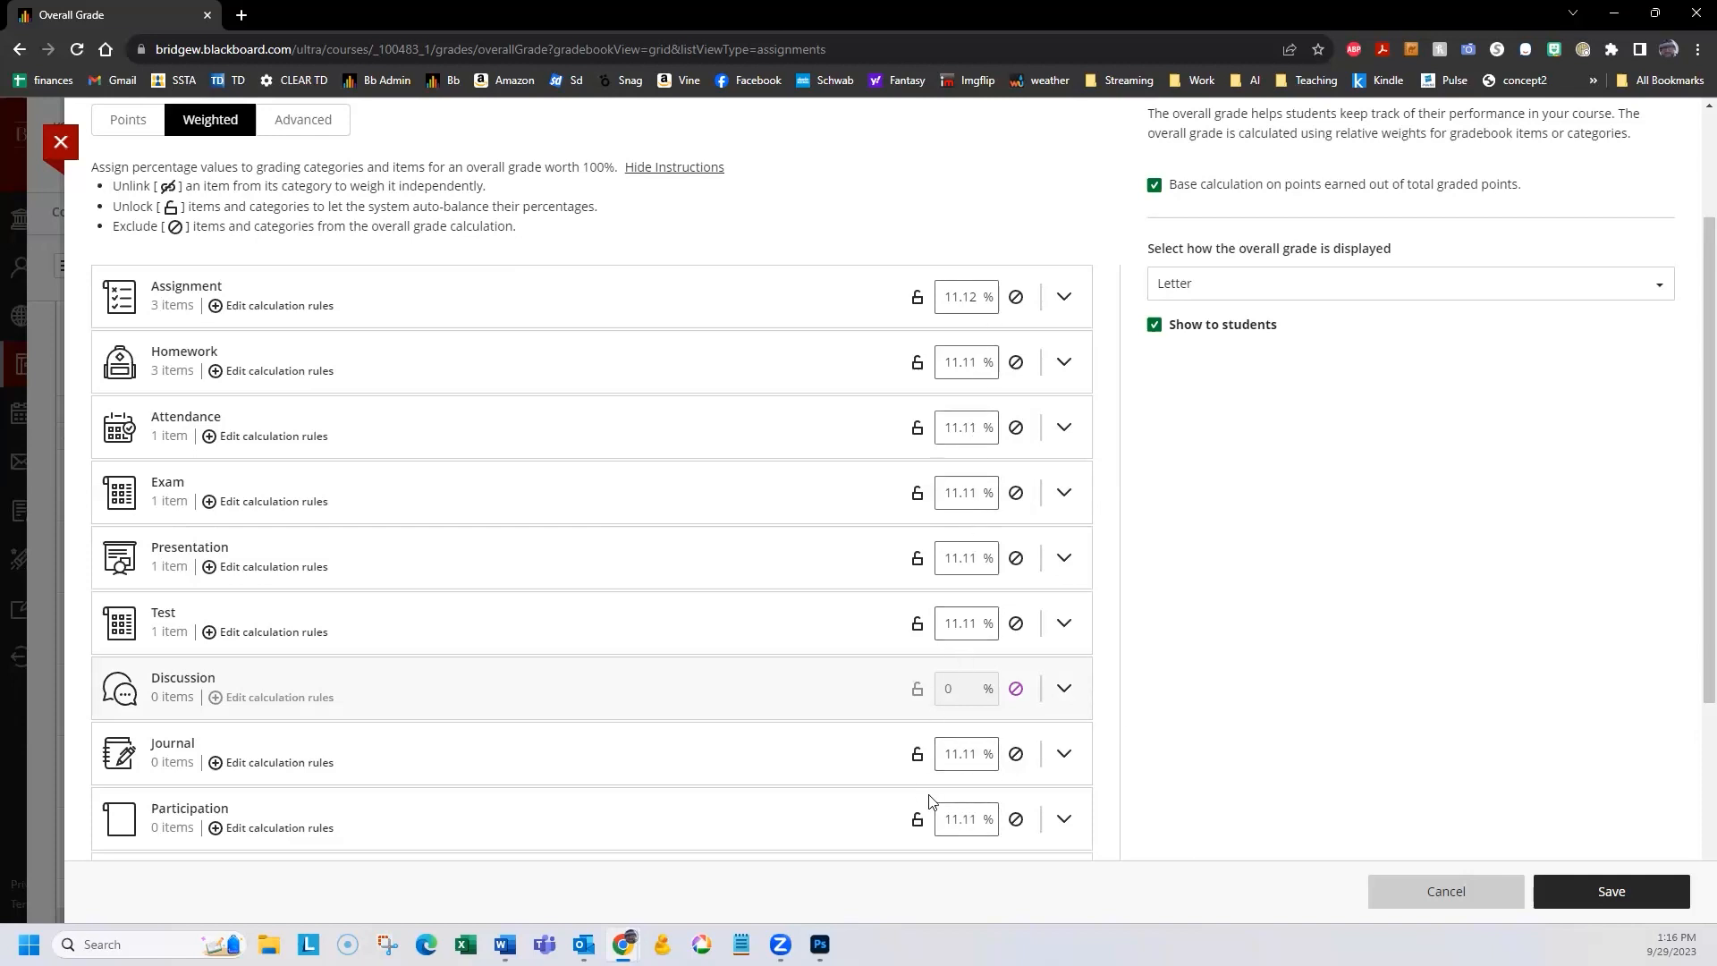
pyautogui.click(1017, 755)
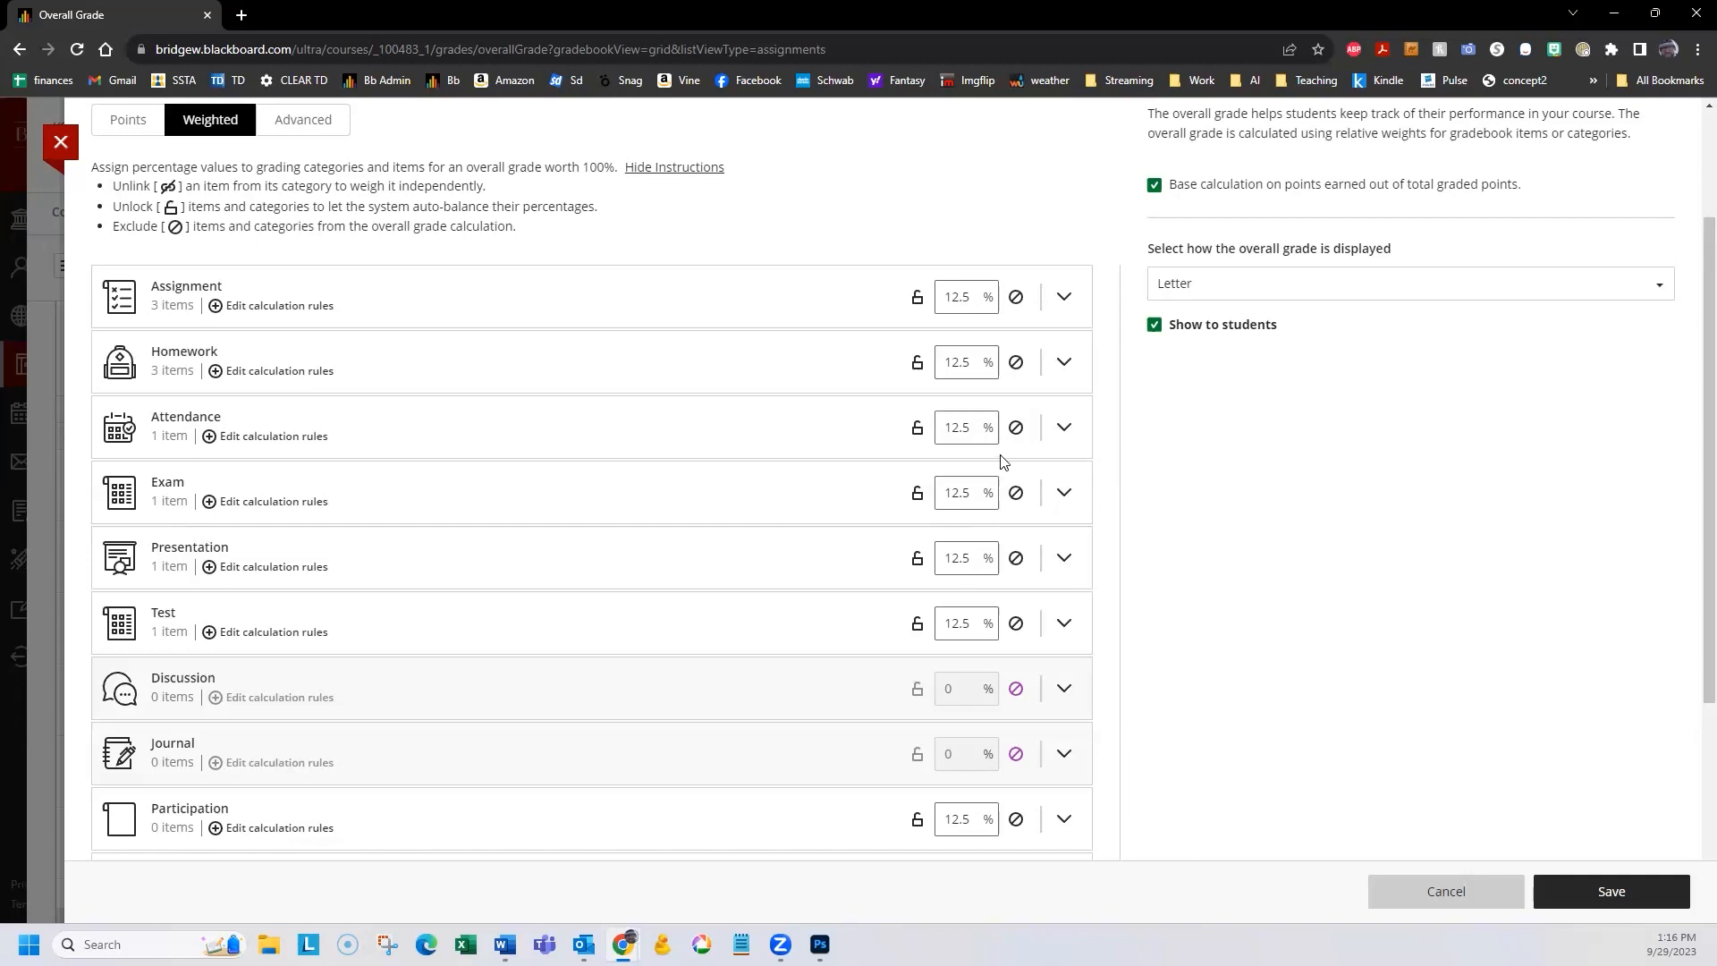
# Set the overall grade weights to 20% for Assignment, 15% for Homework and 20% for Exam.
pyautogui.click(973, 294)
pyautogui.moveTo(975, 294); pyautogui.dragTo(939, 293)
pyautogui.write('20')
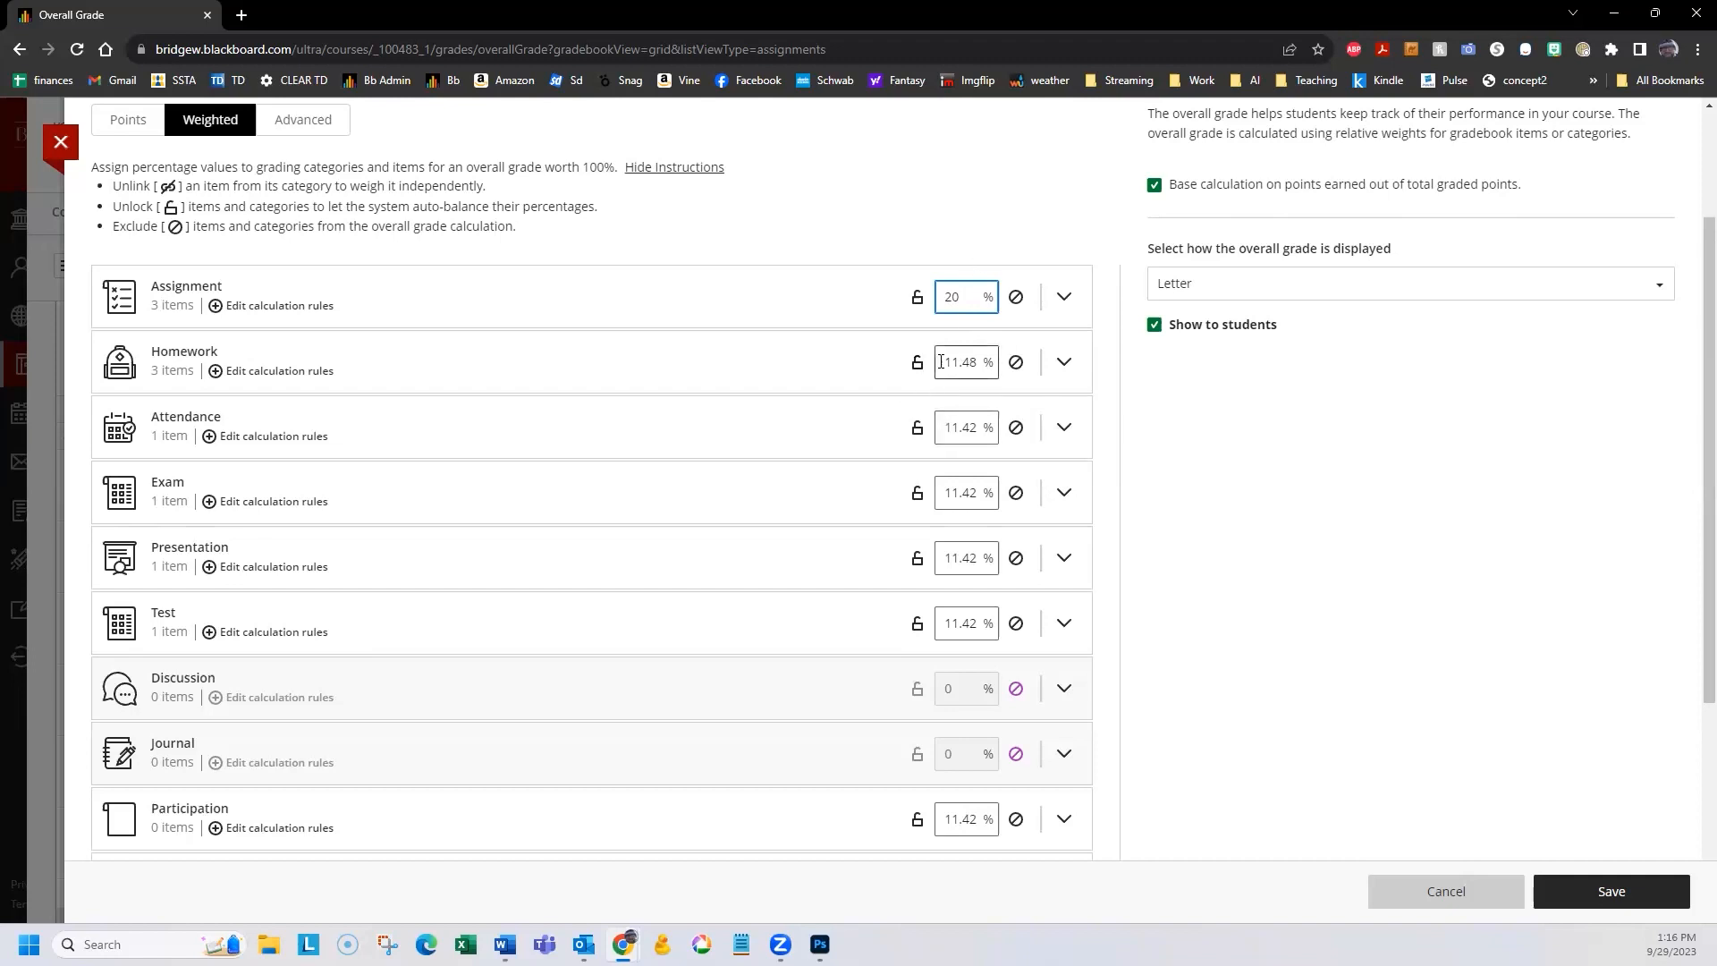
pyautogui.moveTo(939, 361); pyautogui.dragTo(972, 361)
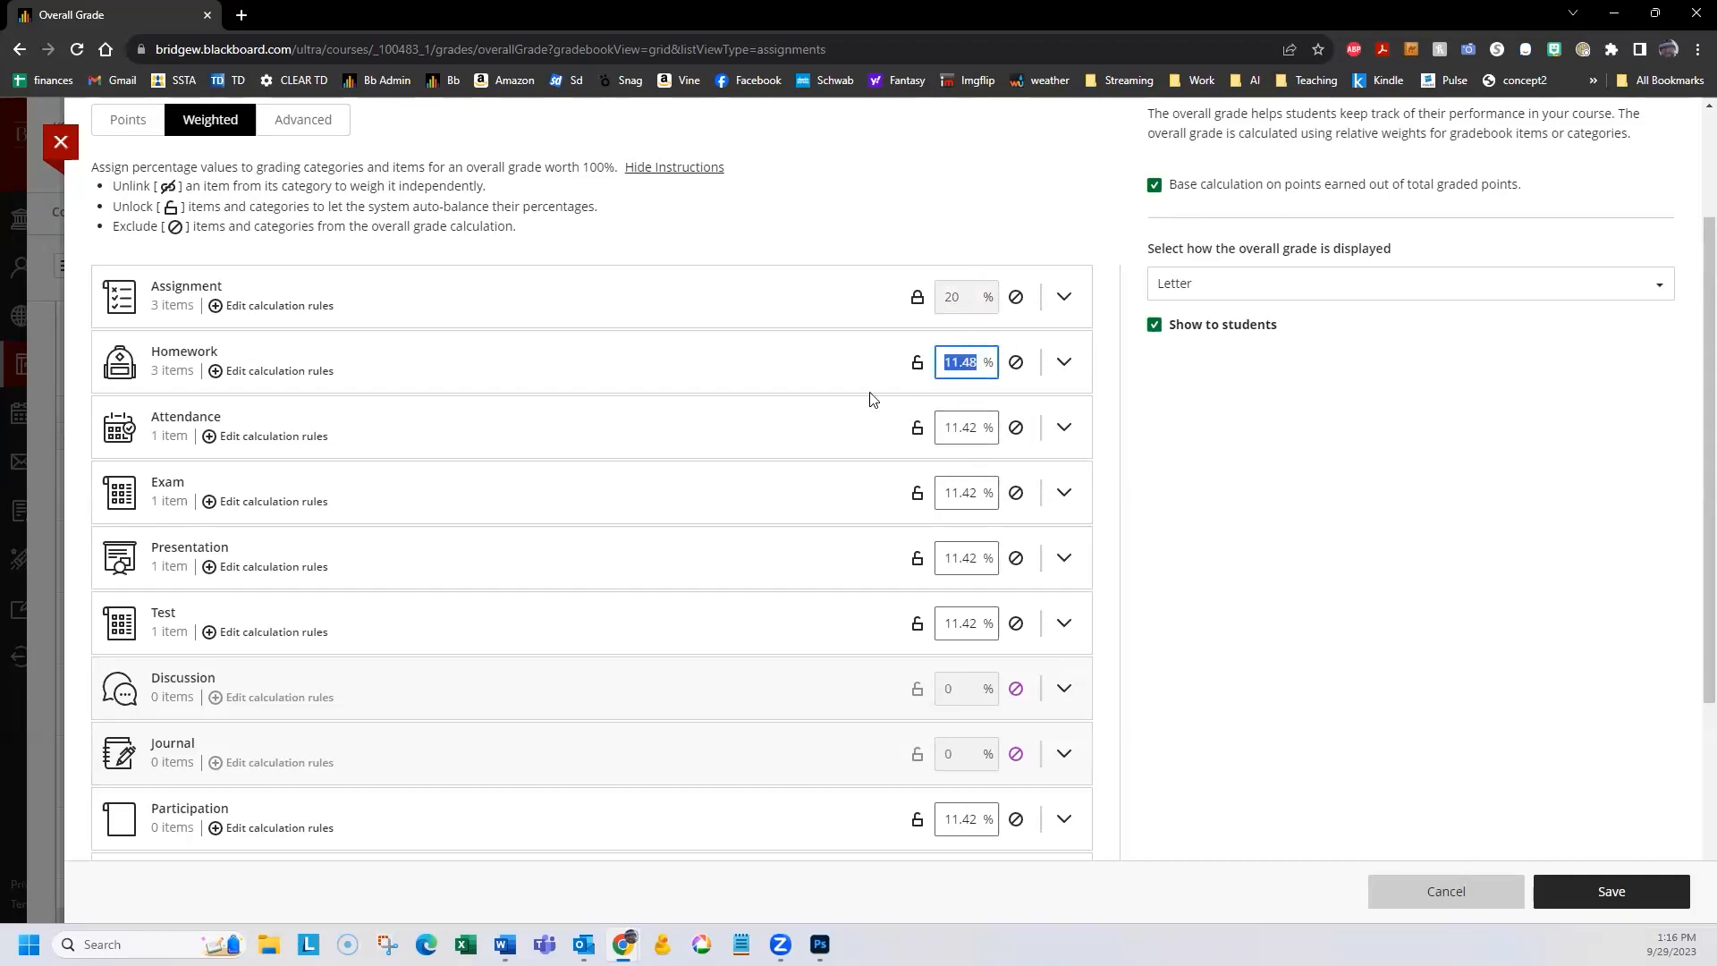
pyautogui.write('15')
pyautogui.moveTo(942, 427); pyautogui.dragTo(978, 427)
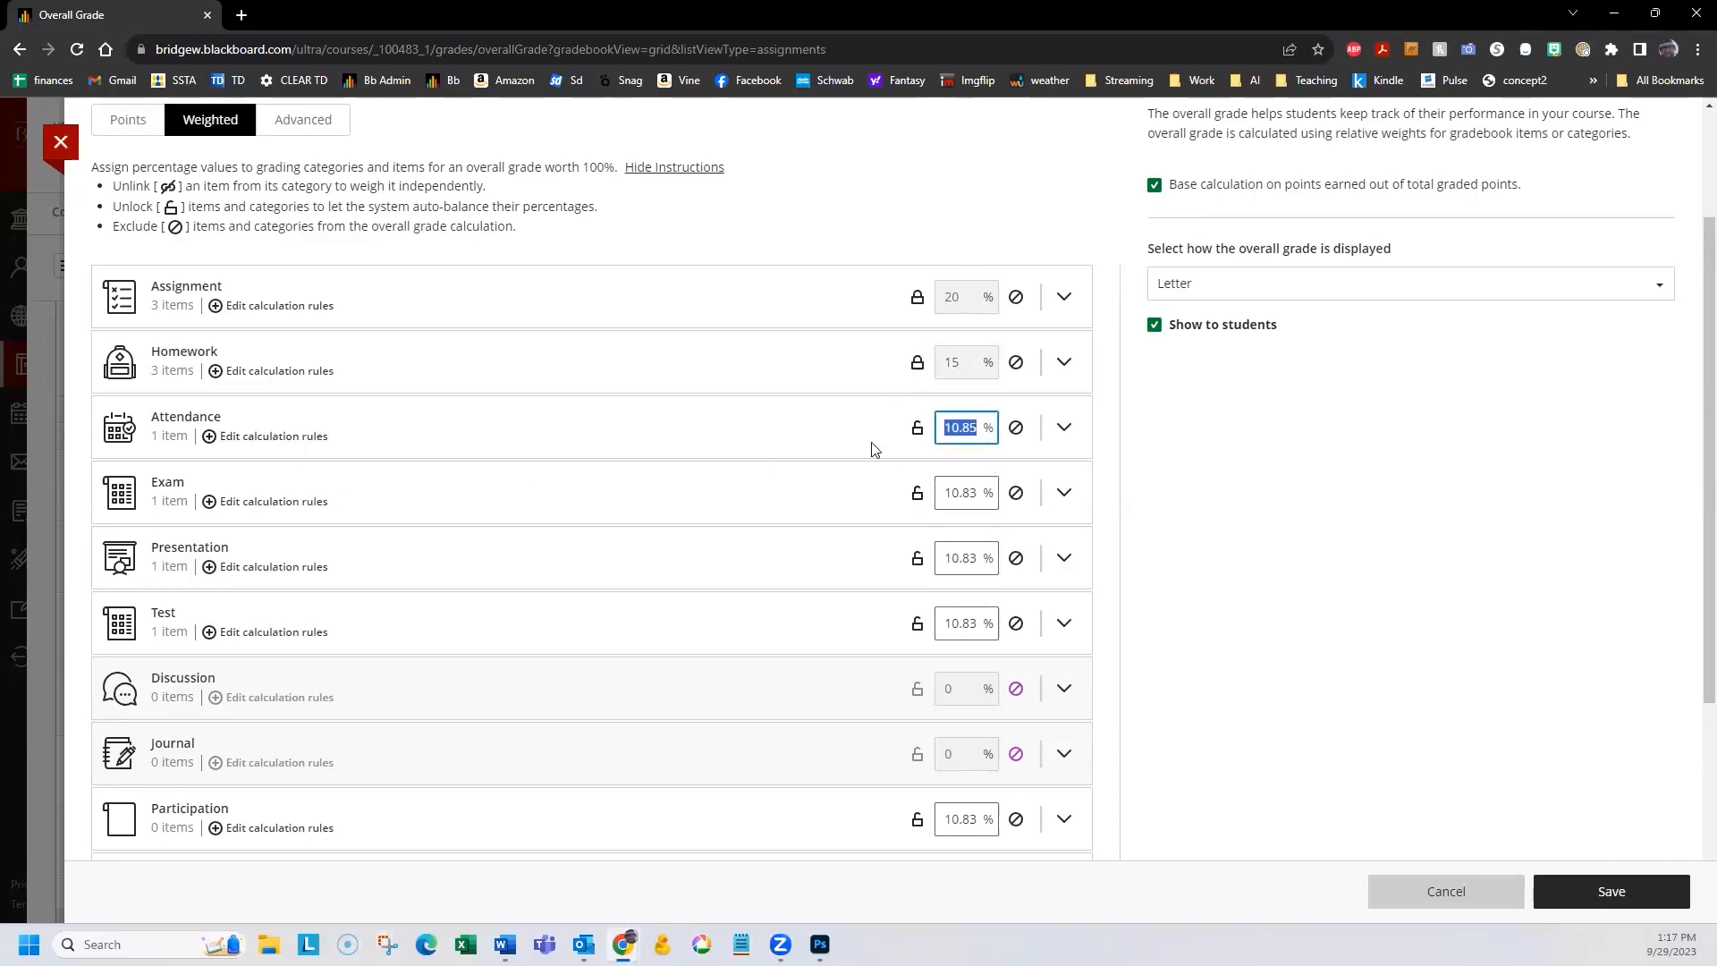
pyautogui.click(949, 493)
pyautogui.write('20')
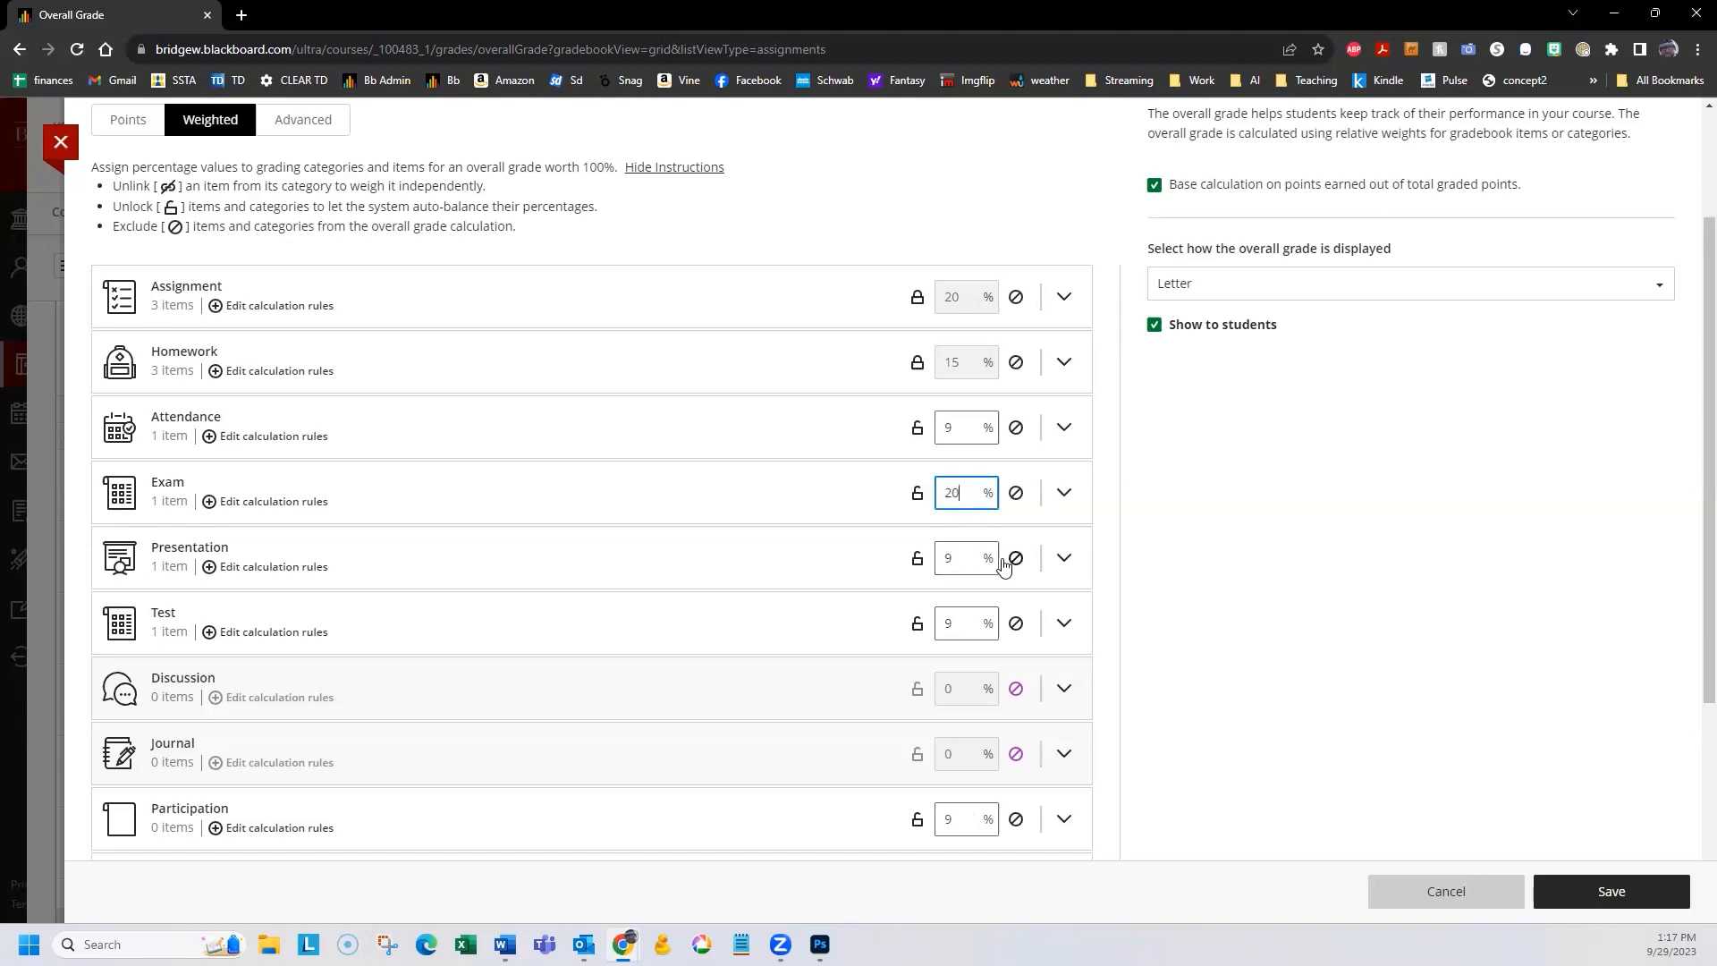
pyautogui.scroll(-3, 1106, 465)
pyautogui.click(1105, 463)
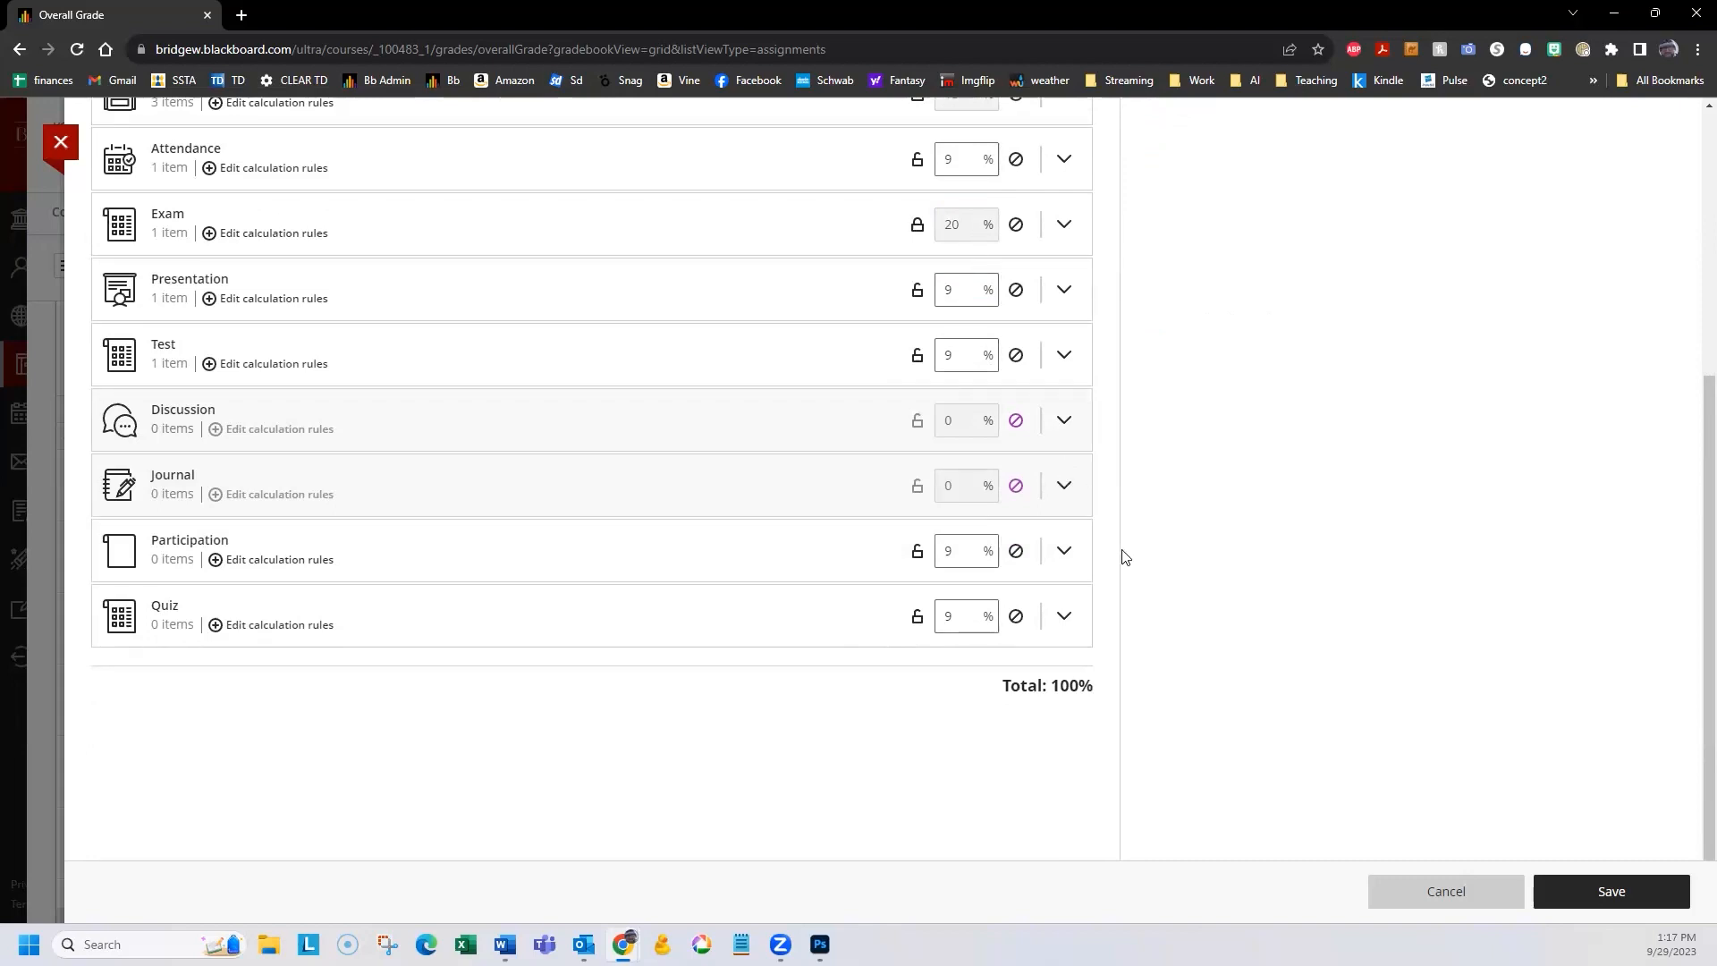
# Set the category weights to 0% for Test, 15% for Presentation and 5% for Attendance.
pyautogui.scroll(2, 1126, 623)
pyautogui.moveTo(952, 536); pyautogui.dragTo(943, 525)
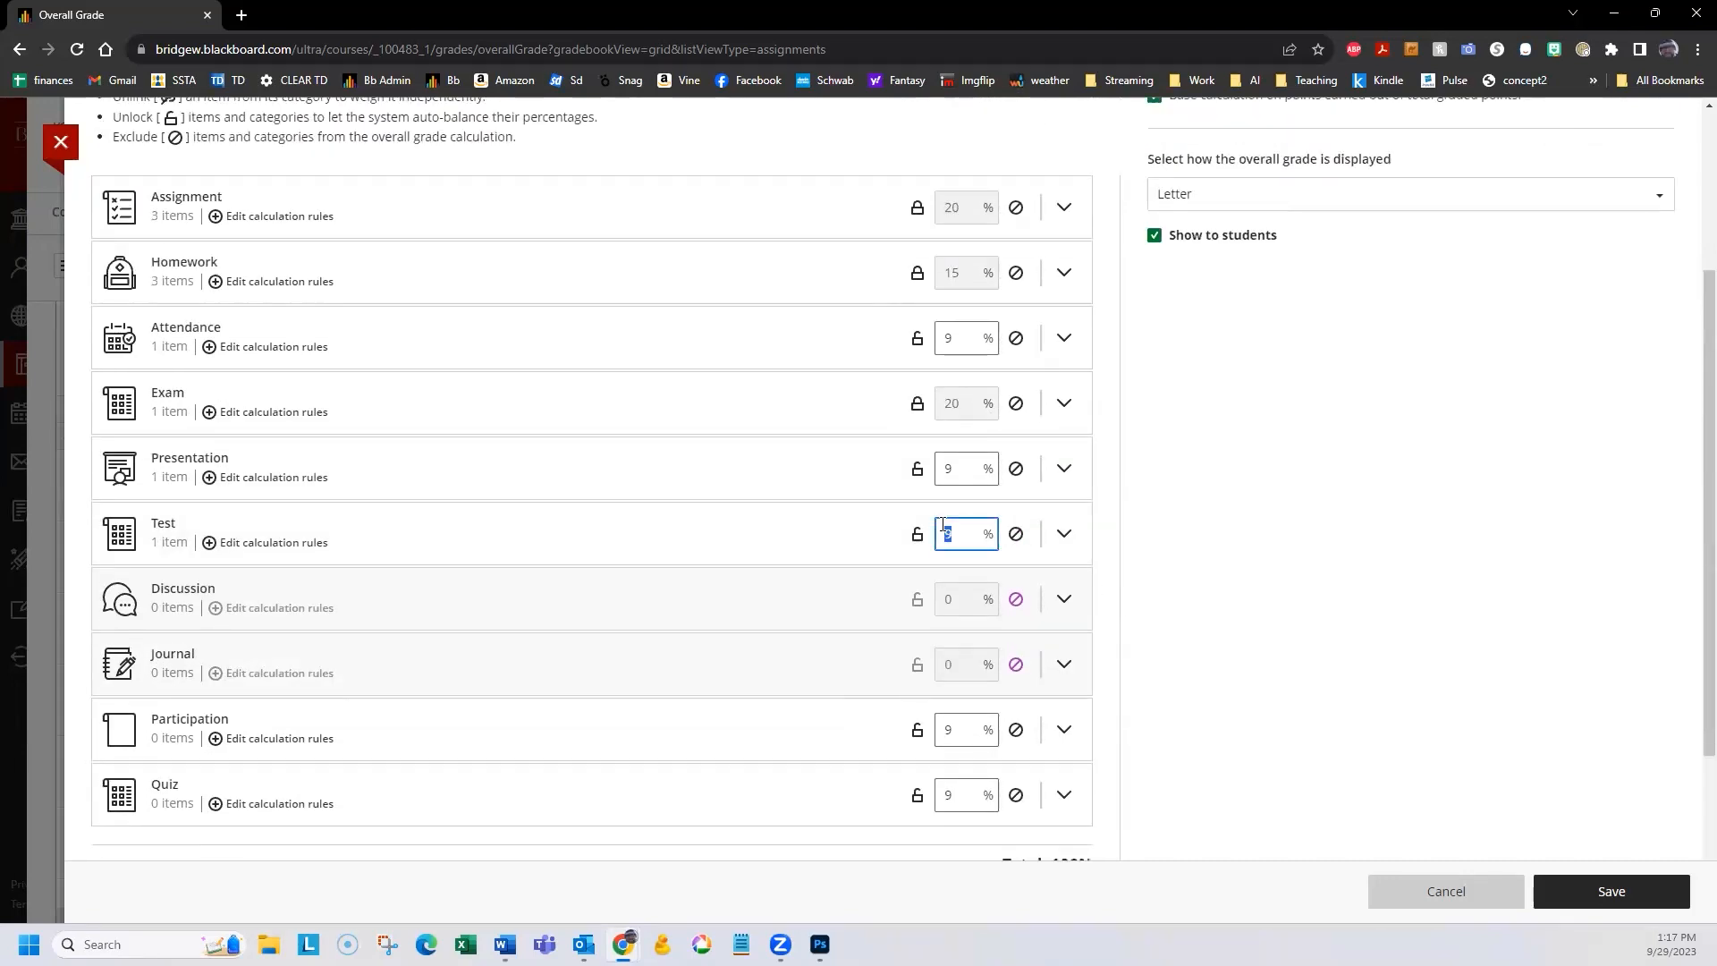
pyautogui.write('0')
pyautogui.moveTo(944, 462); pyautogui.dragTo(981, 463)
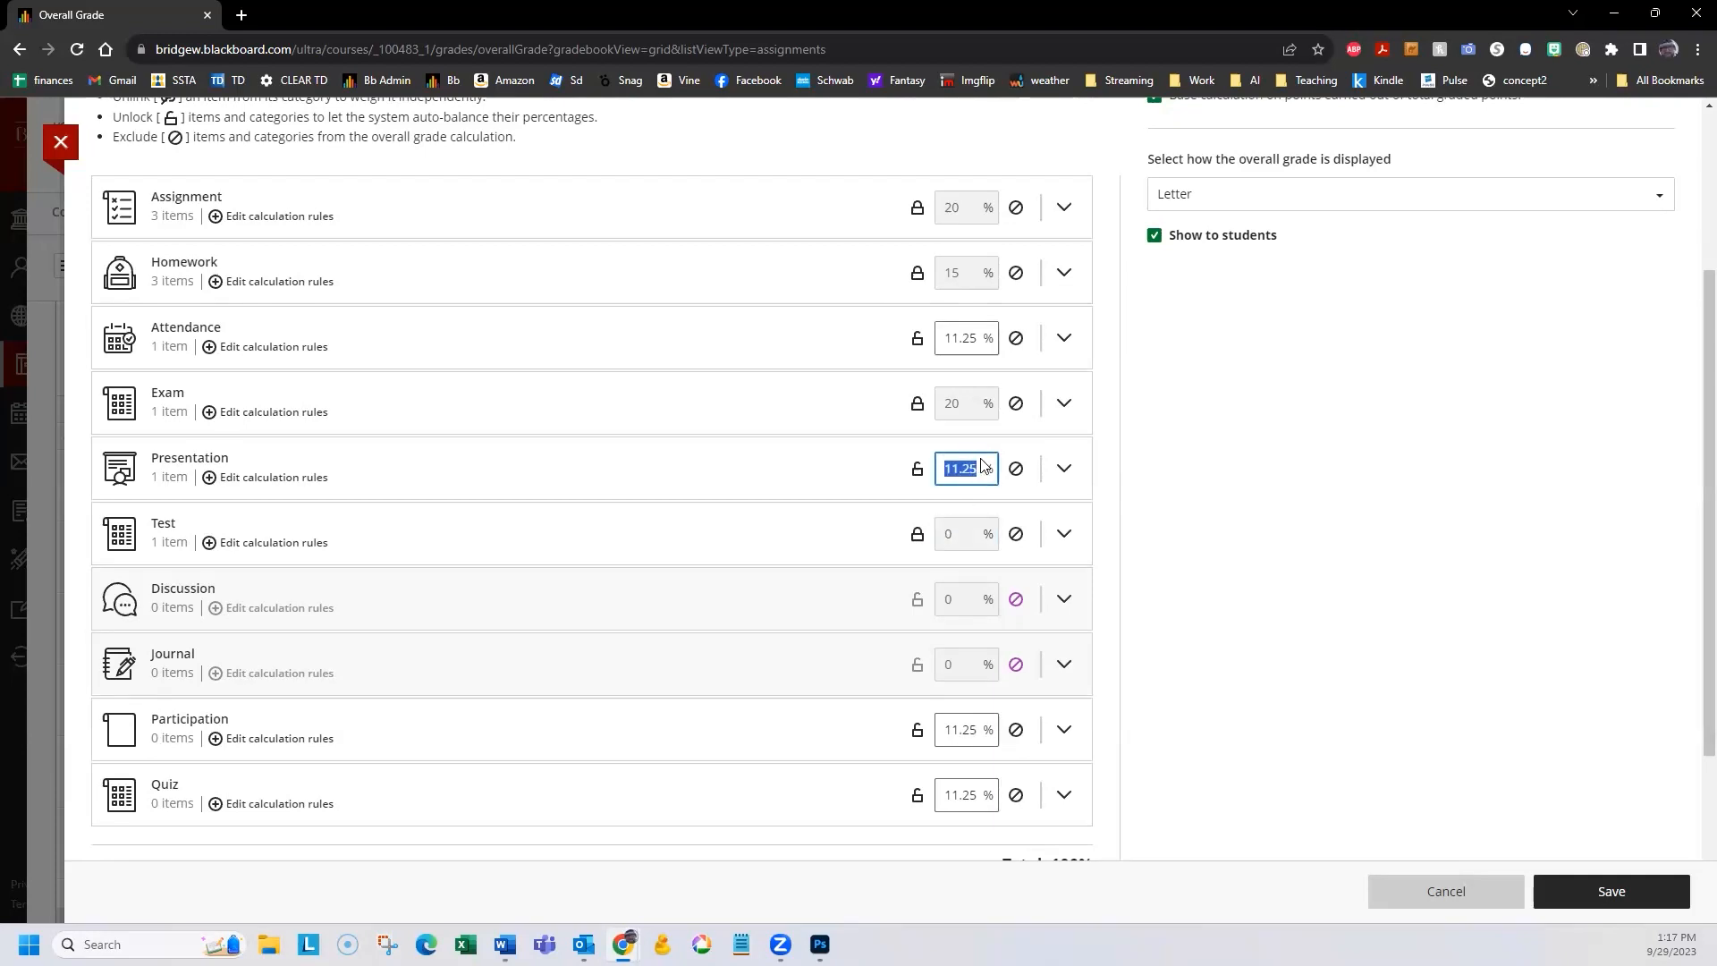
pyautogui.write('15')
pyautogui.moveTo(971, 338); pyautogui.dragTo(922, 340)
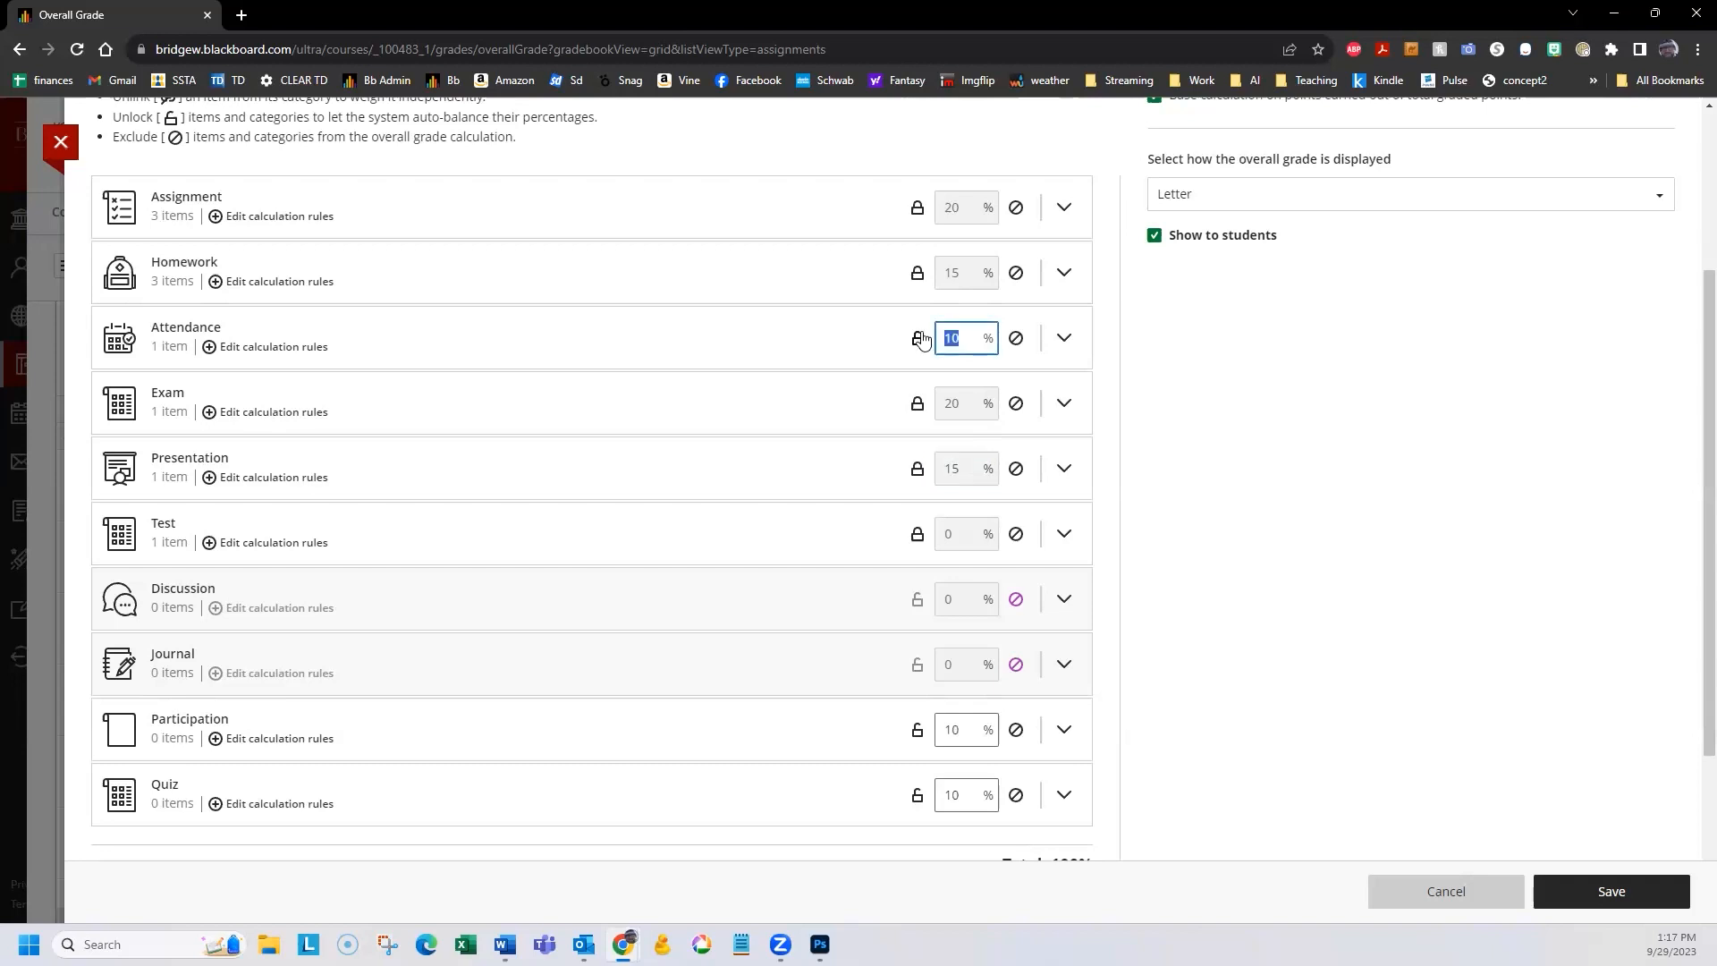
pyautogui.write('5')
# Exclude the Quiz category from the calculation and set the Participation weight to 10%.
pyautogui.scroll(-2, 1087, 598)
pyautogui.moveTo(958, 615); pyautogui.dragTo(928, 619)
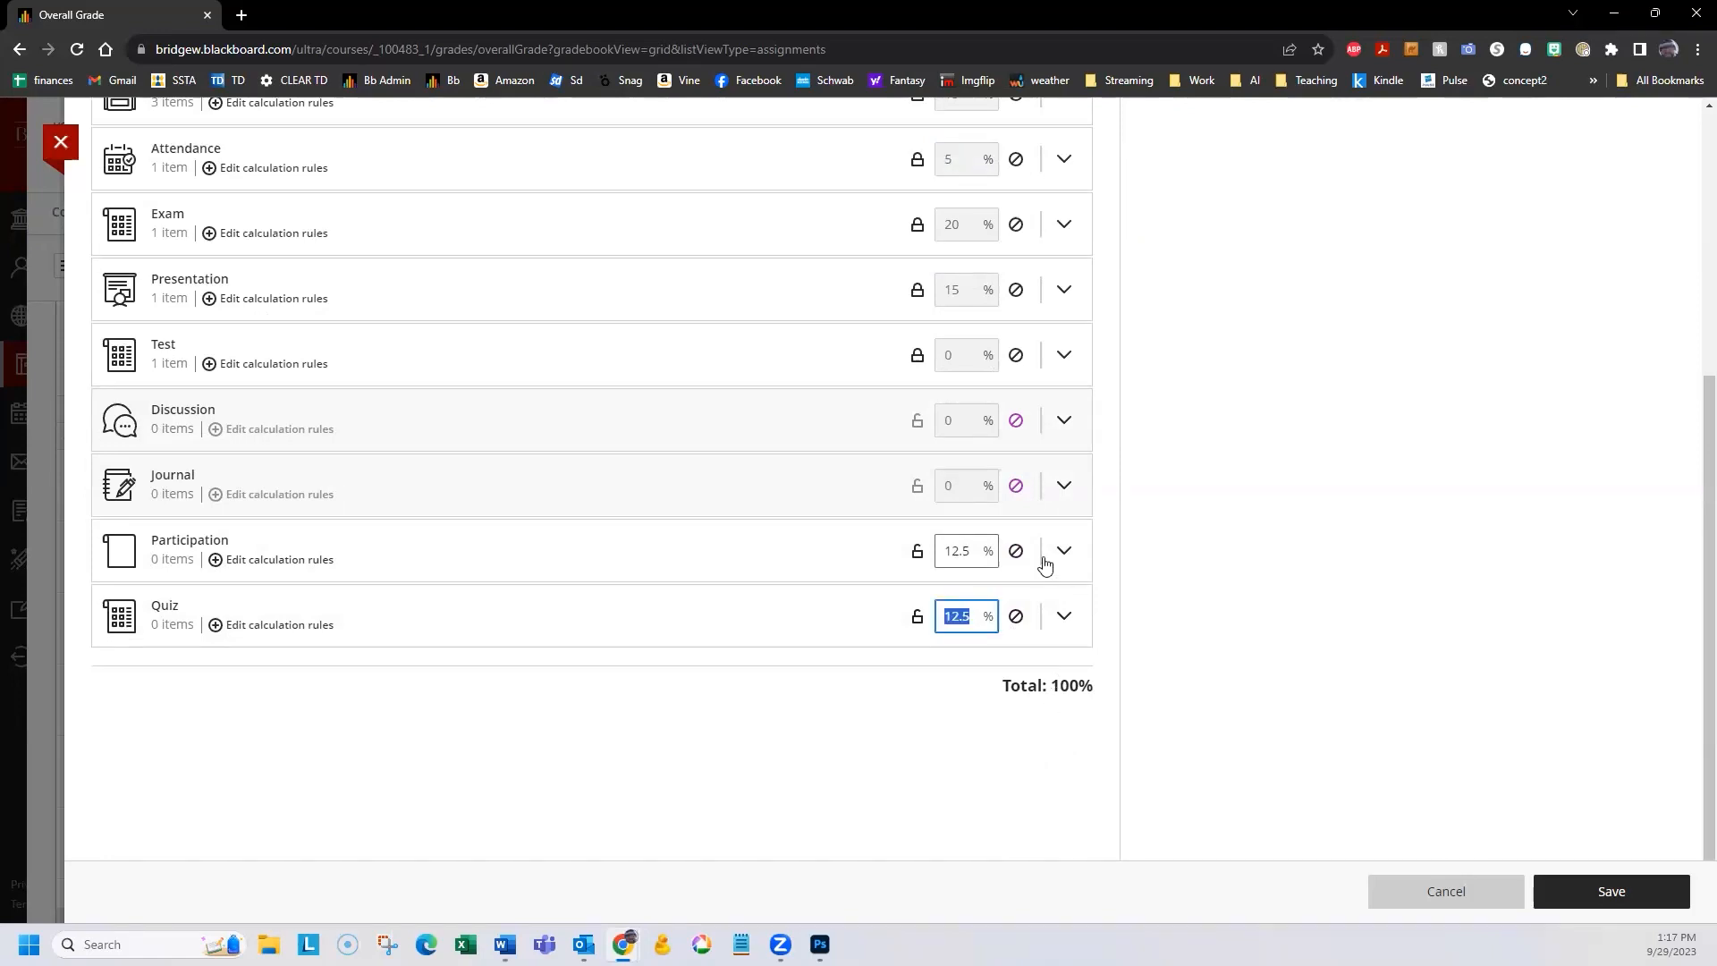
pyautogui.click(1016, 615)
pyautogui.moveTo(994, 551); pyautogui.dragTo(940, 545)
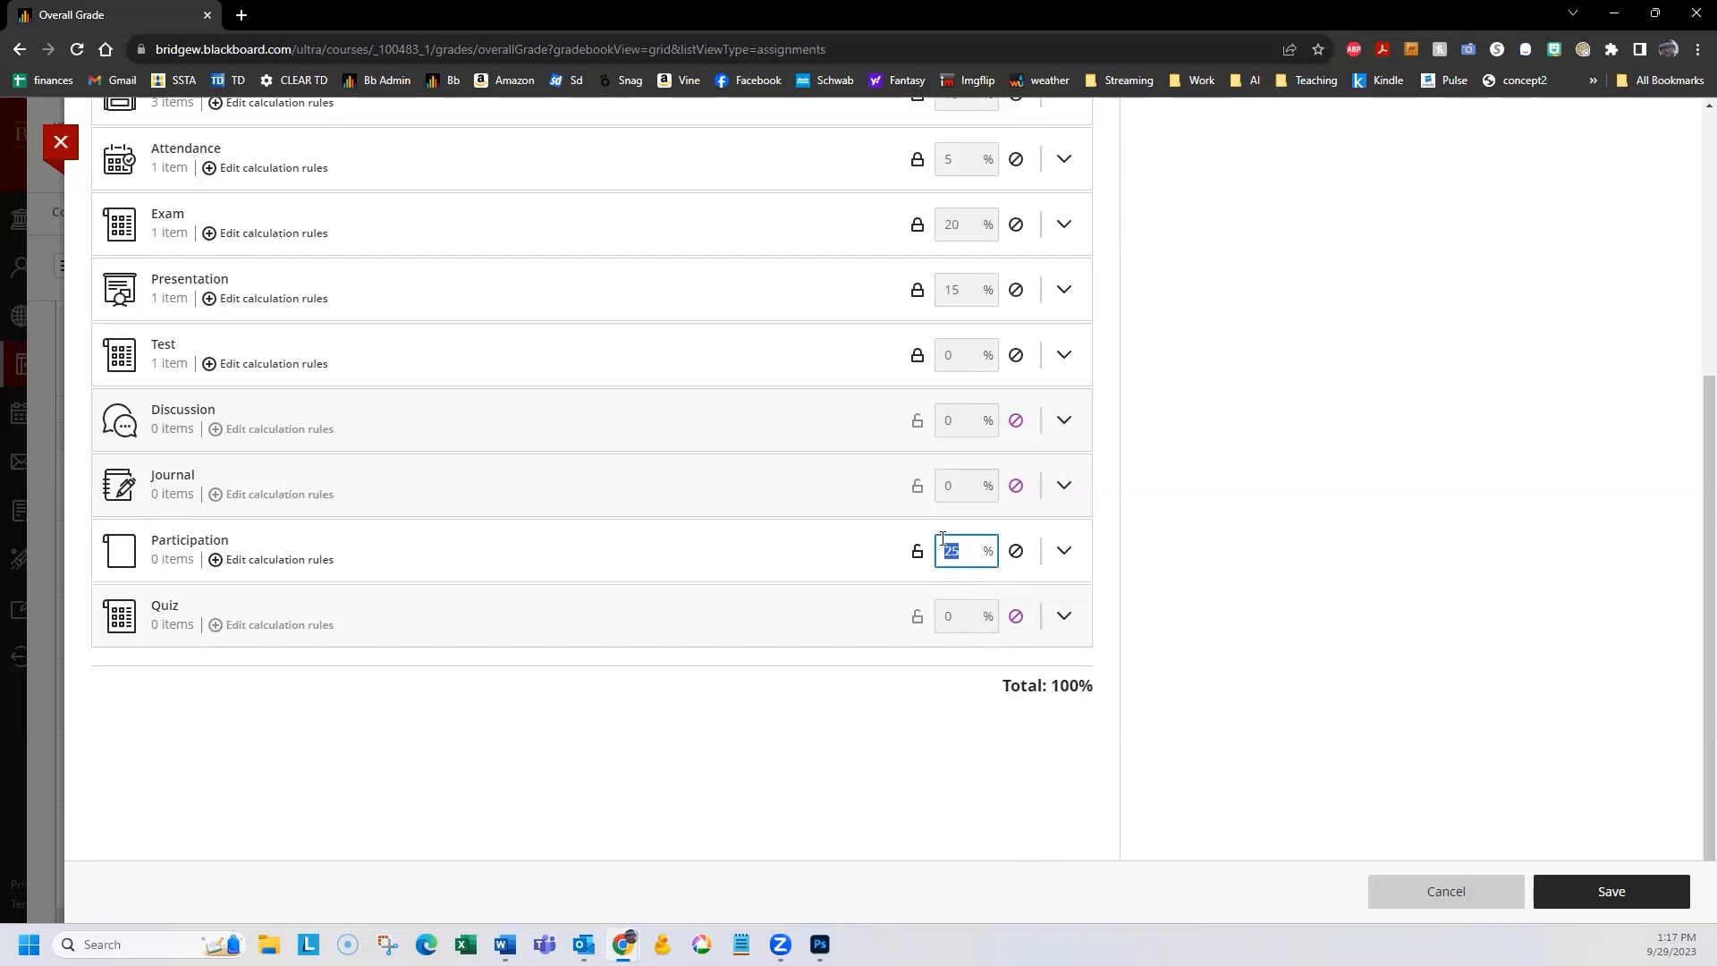
pyautogui.write('10')
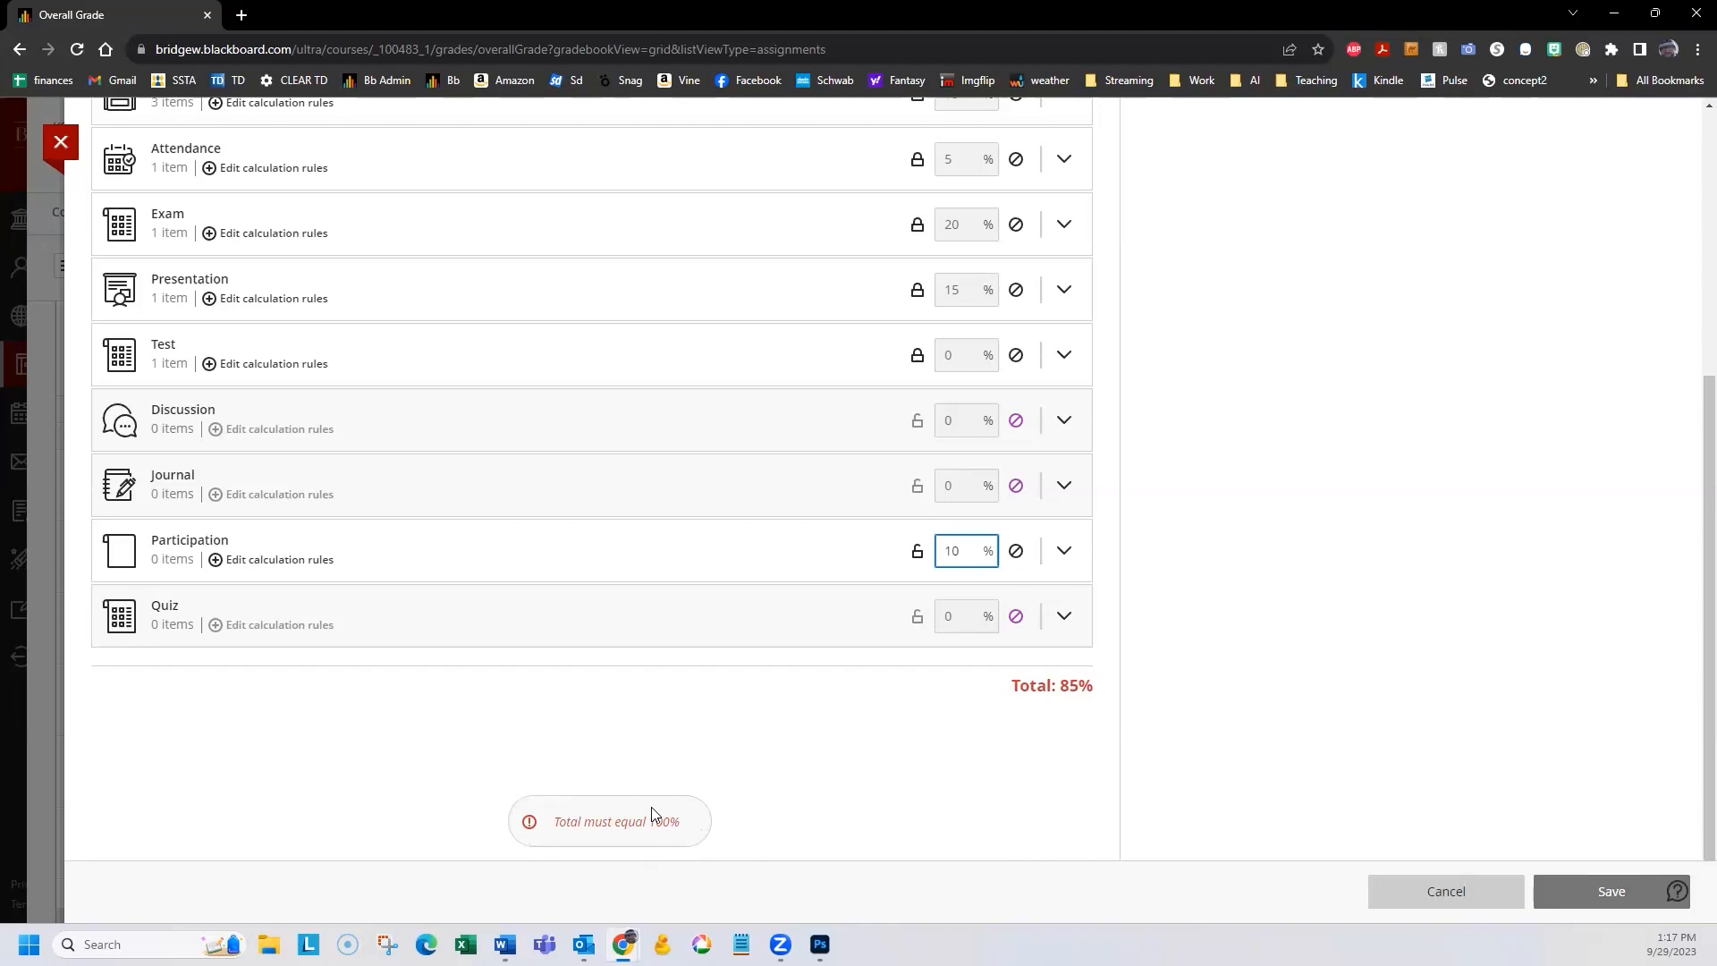
# Unlock the Assignment and Test categories and set their weights to 30% and 5%.
pyautogui.scroll(2, 1134, 586)
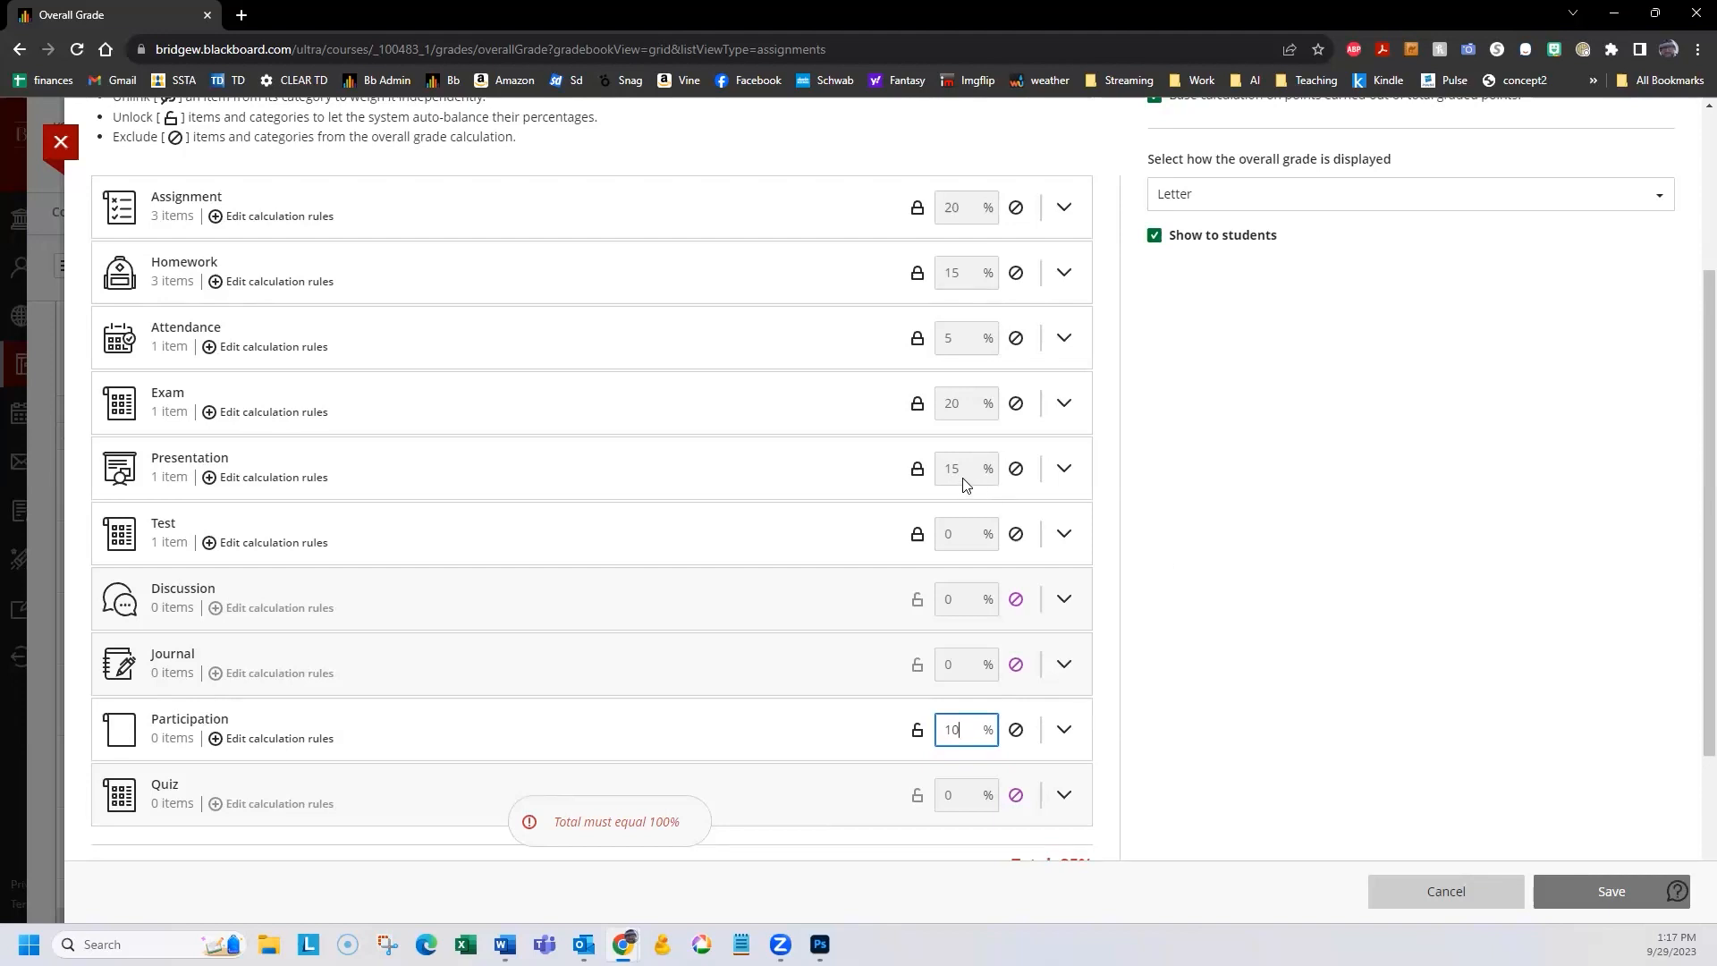
pyautogui.click(917, 209)
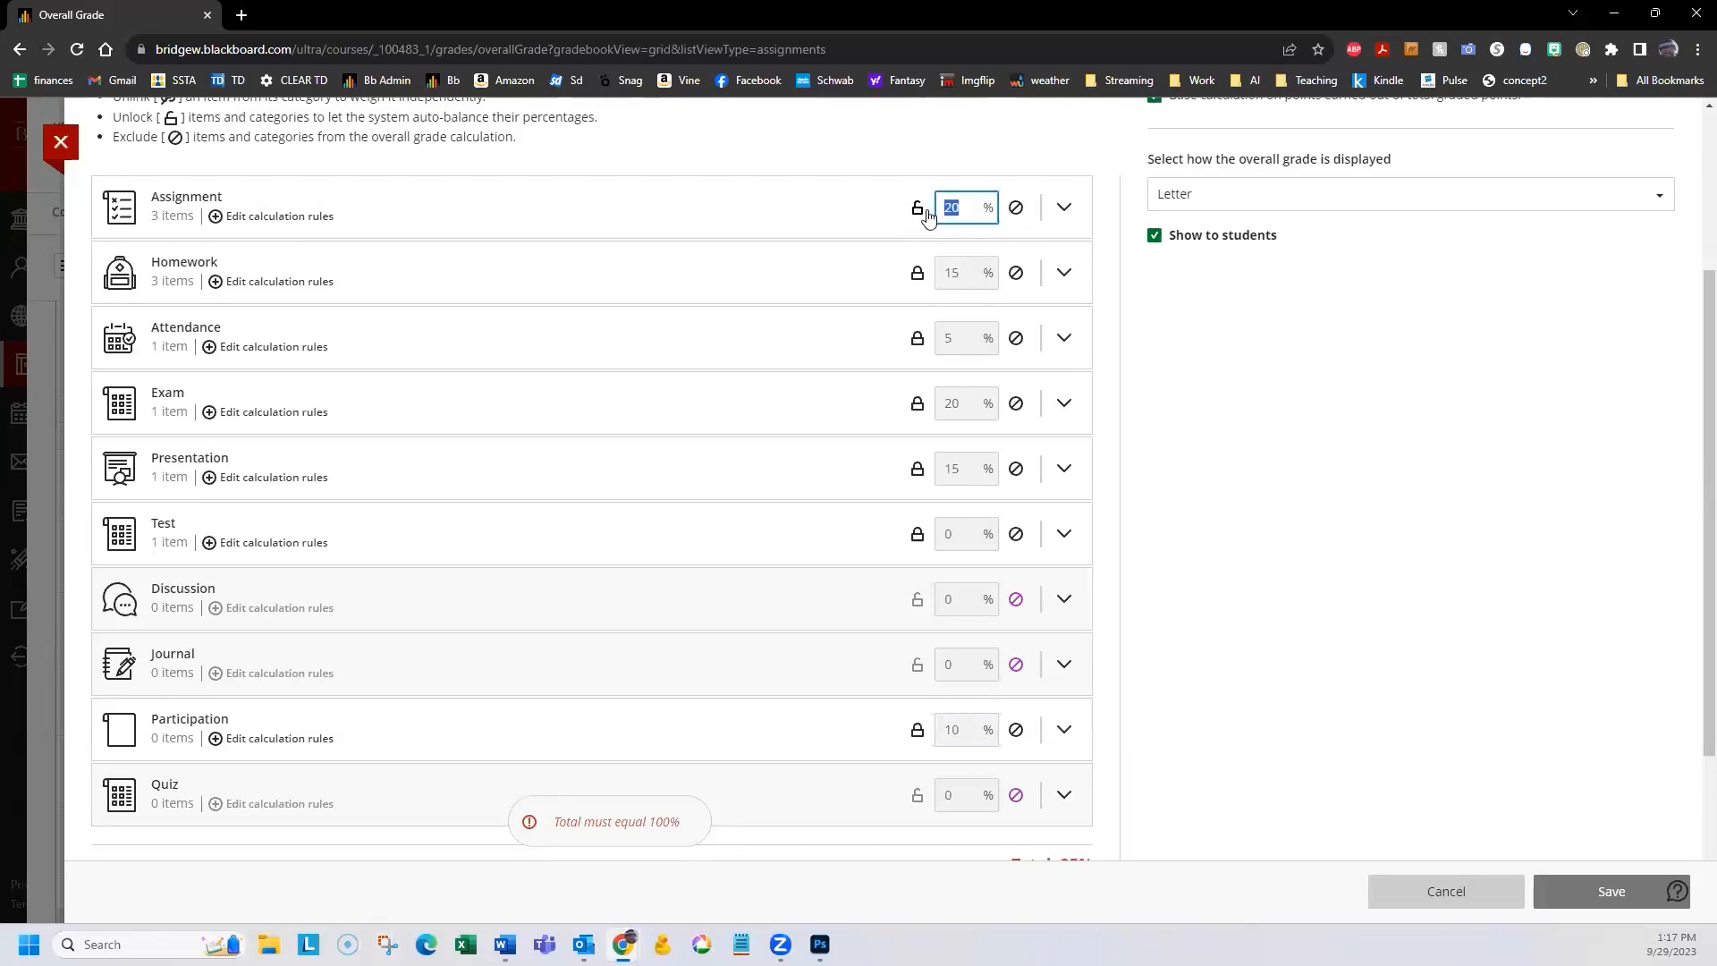
pyautogui.write('30')
pyautogui.scroll(-2, 947, 544)
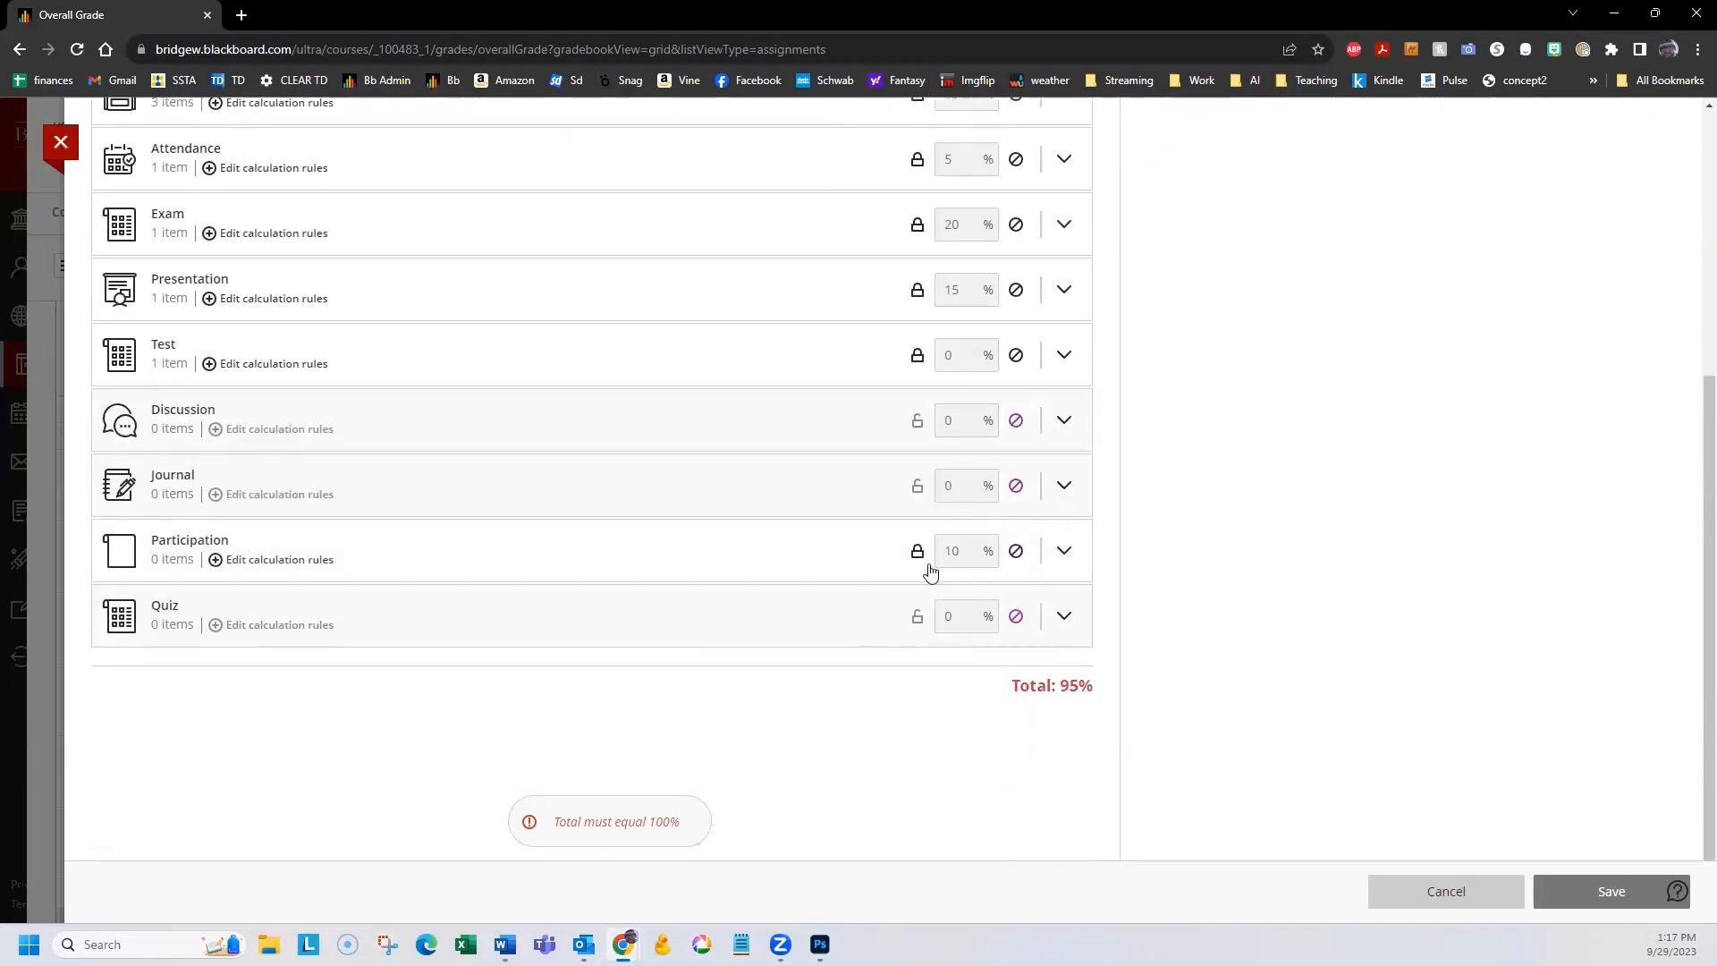
pyautogui.click(921, 356)
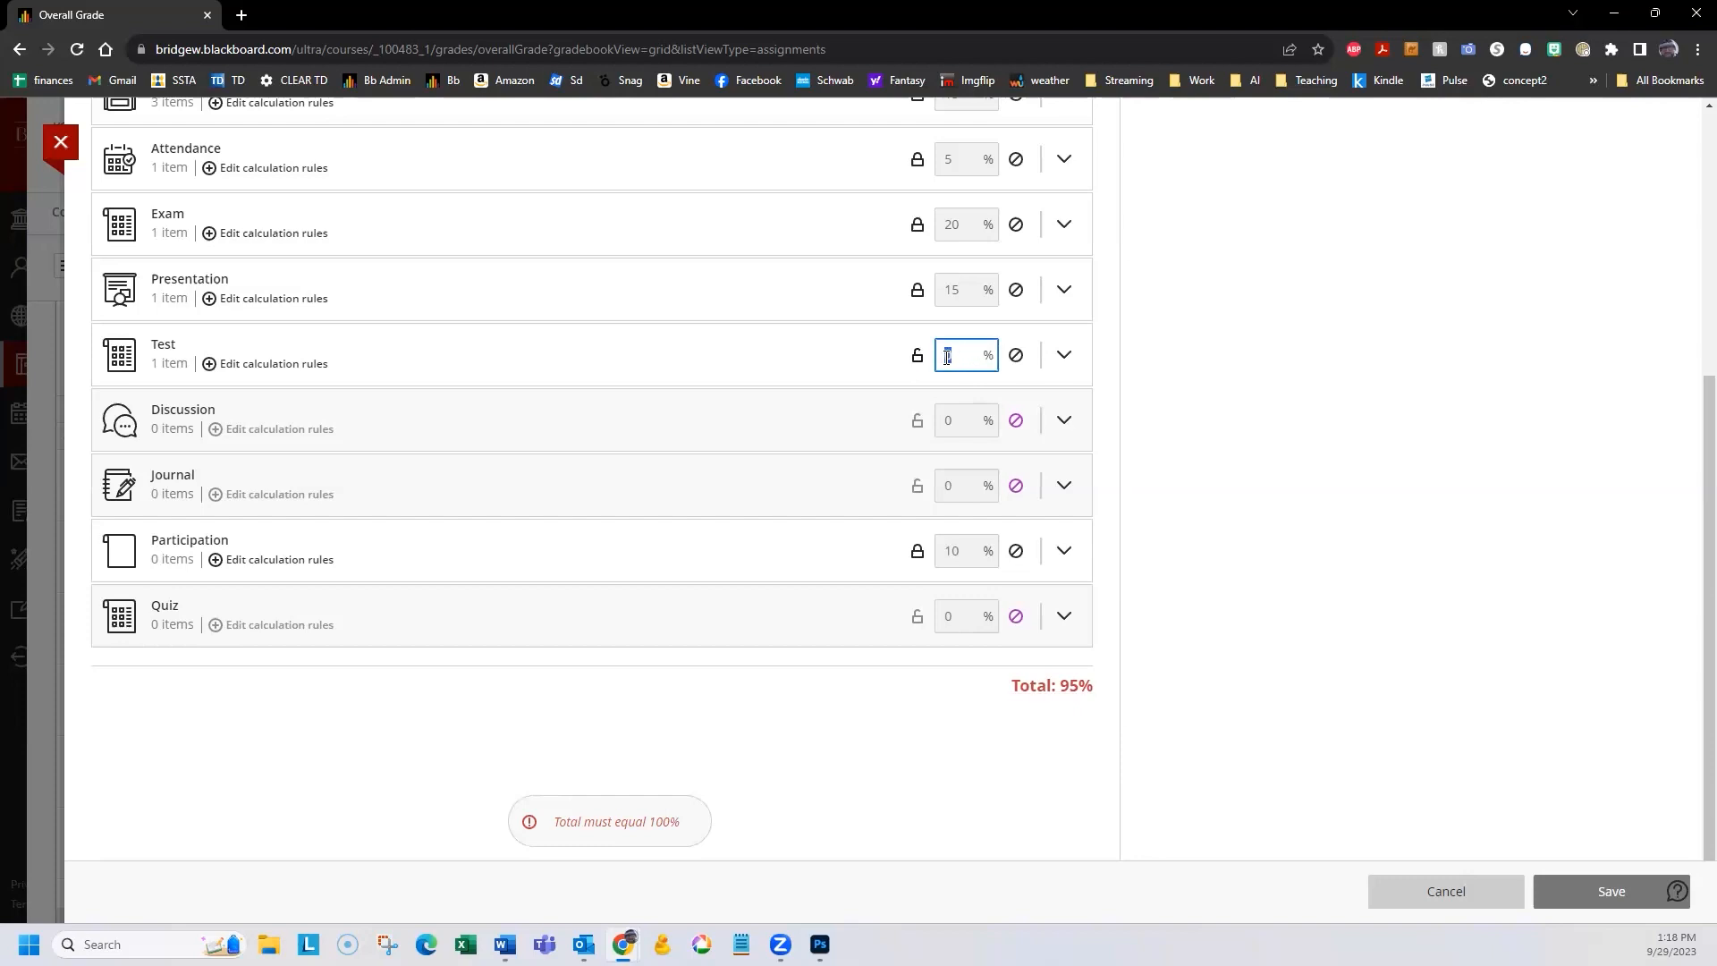
pyautogui.write('5')
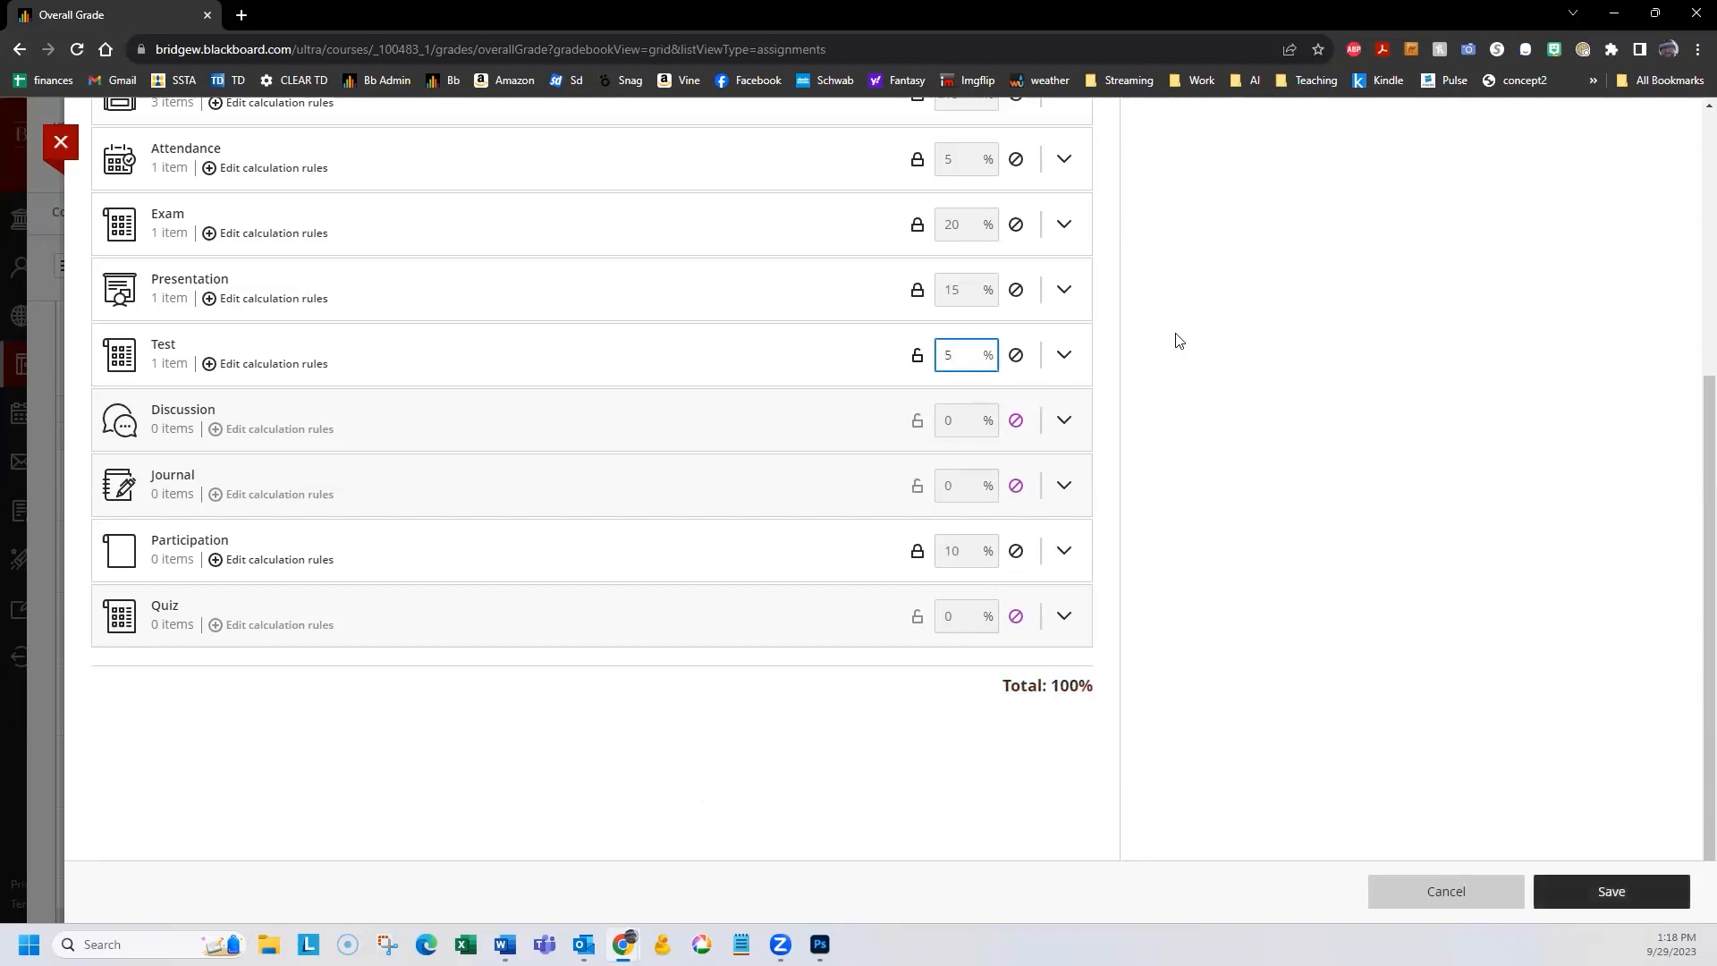
pyautogui.click(1108, 353)
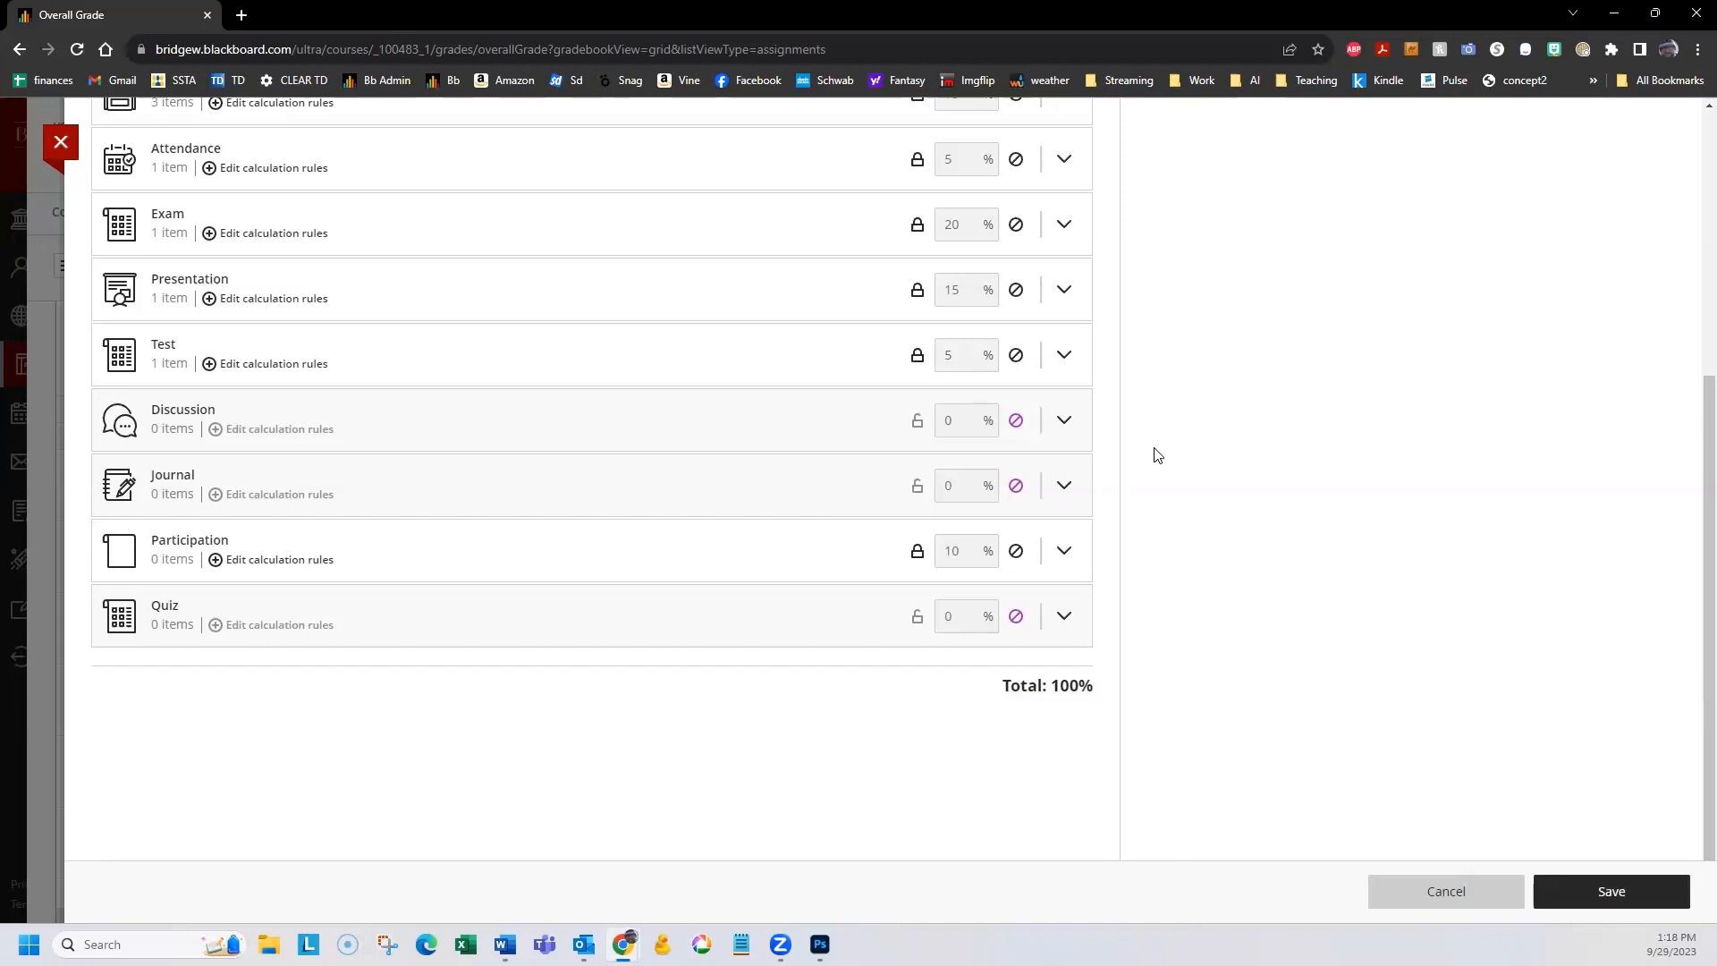
# Unlink Assignment w/ Rubric from the Assignment category and give it an independent weight of 10%.
pyautogui.scroll(3, 1153, 453)
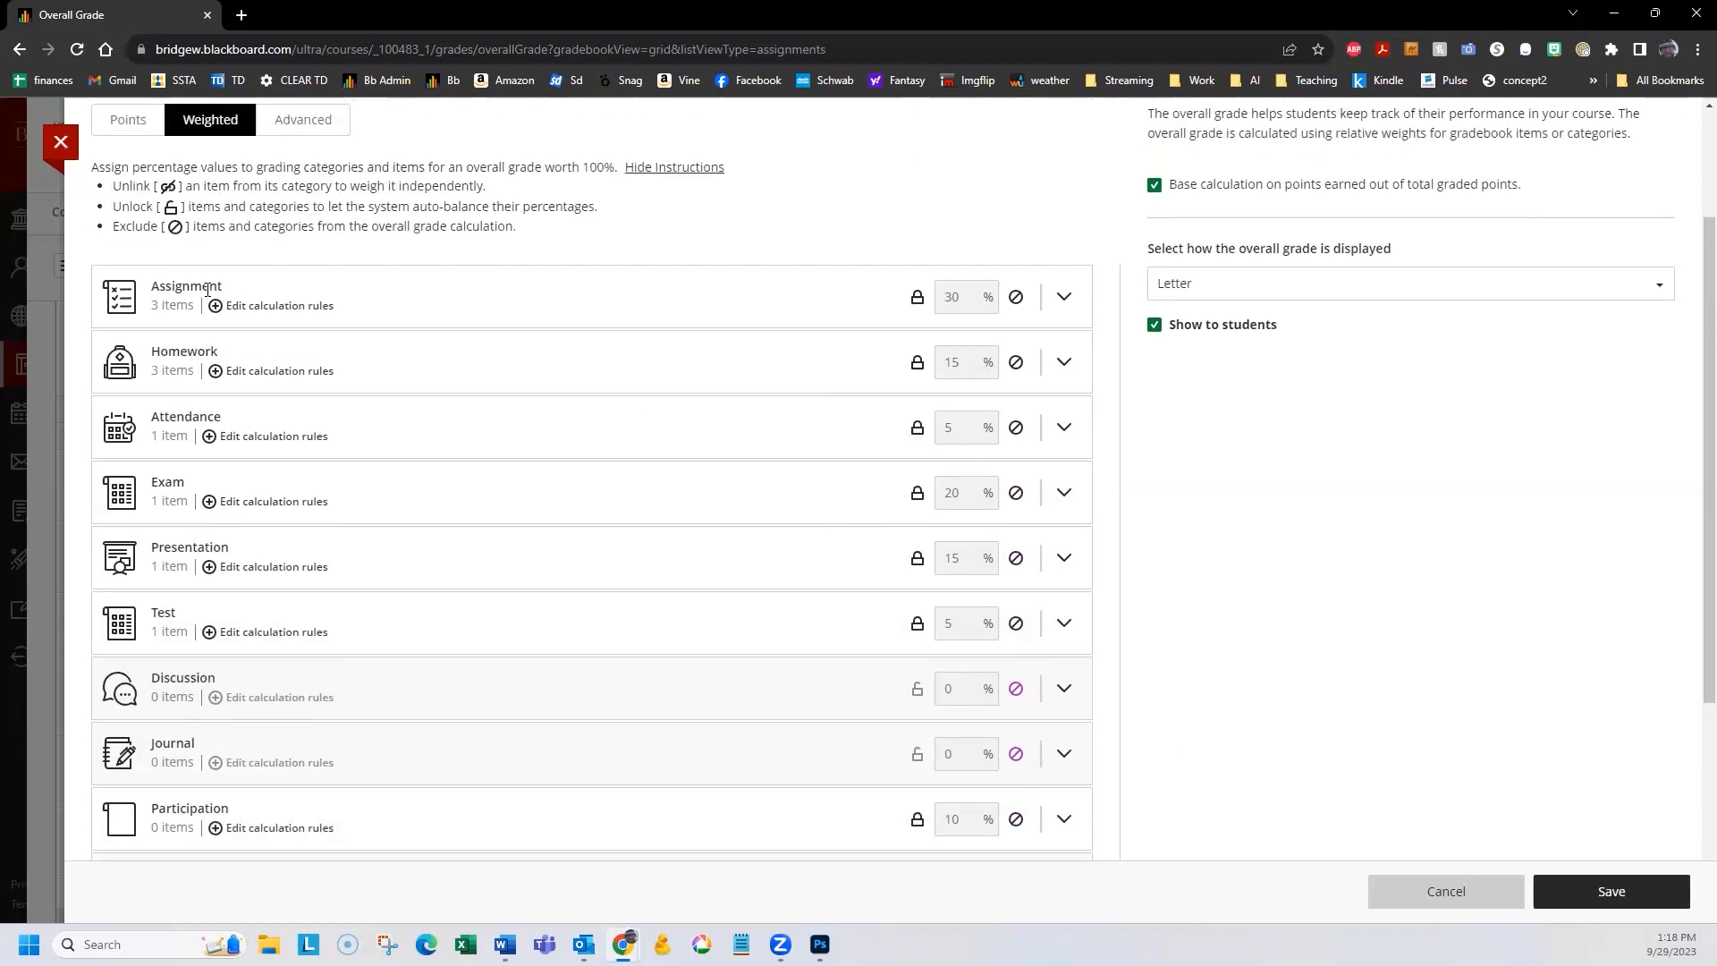
pyautogui.click(1065, 298)
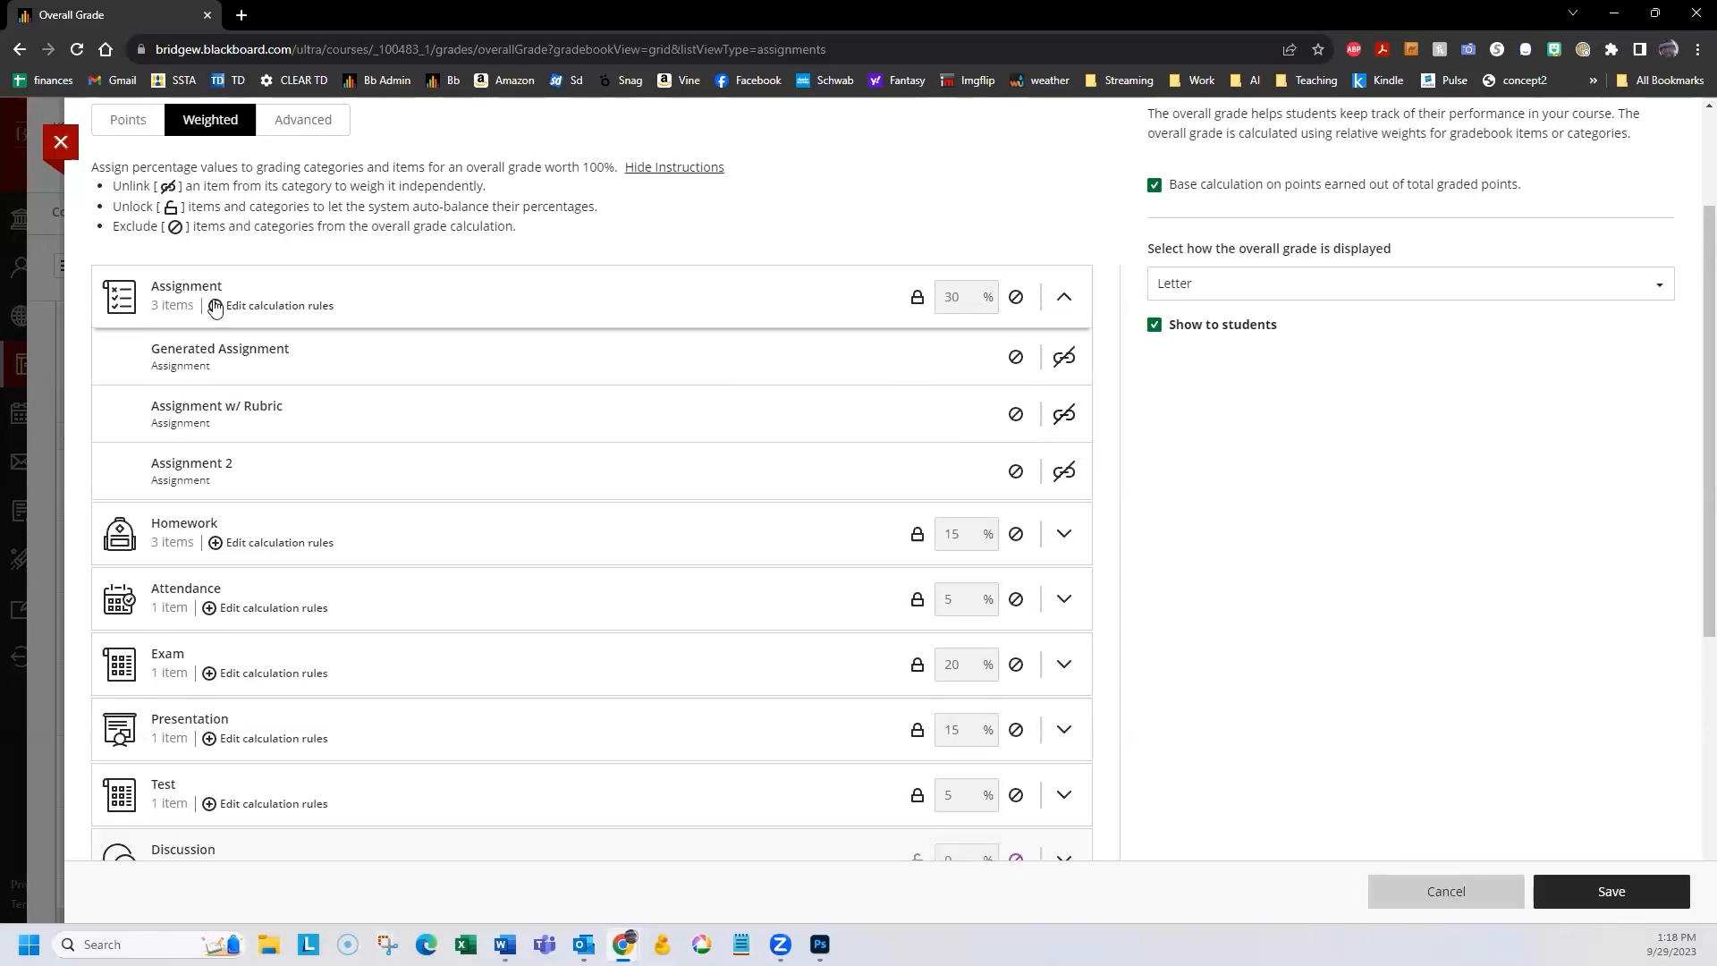
pyautogui.click(1065, 418)
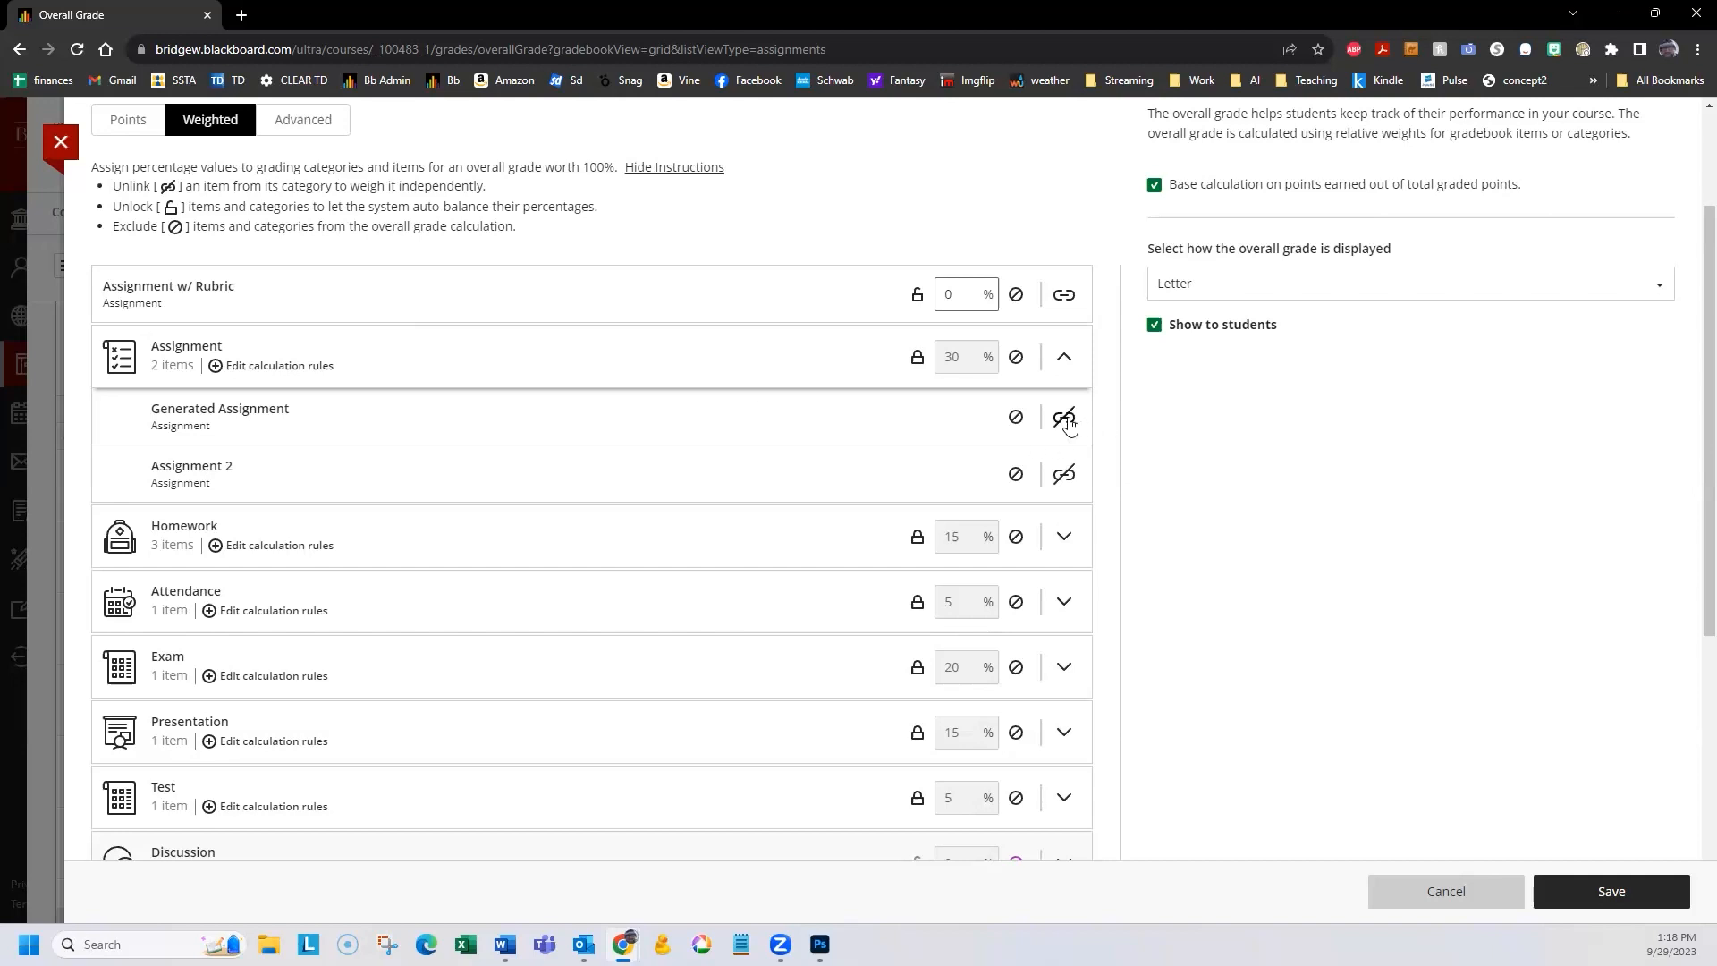
pyautogui.click(954, 294)
pyautogui.press('BackSpace')
pyautogui.write('10')
# Unlock the Assignment category and reduce its weight to 20%.
pyautogui.click(960, 356)
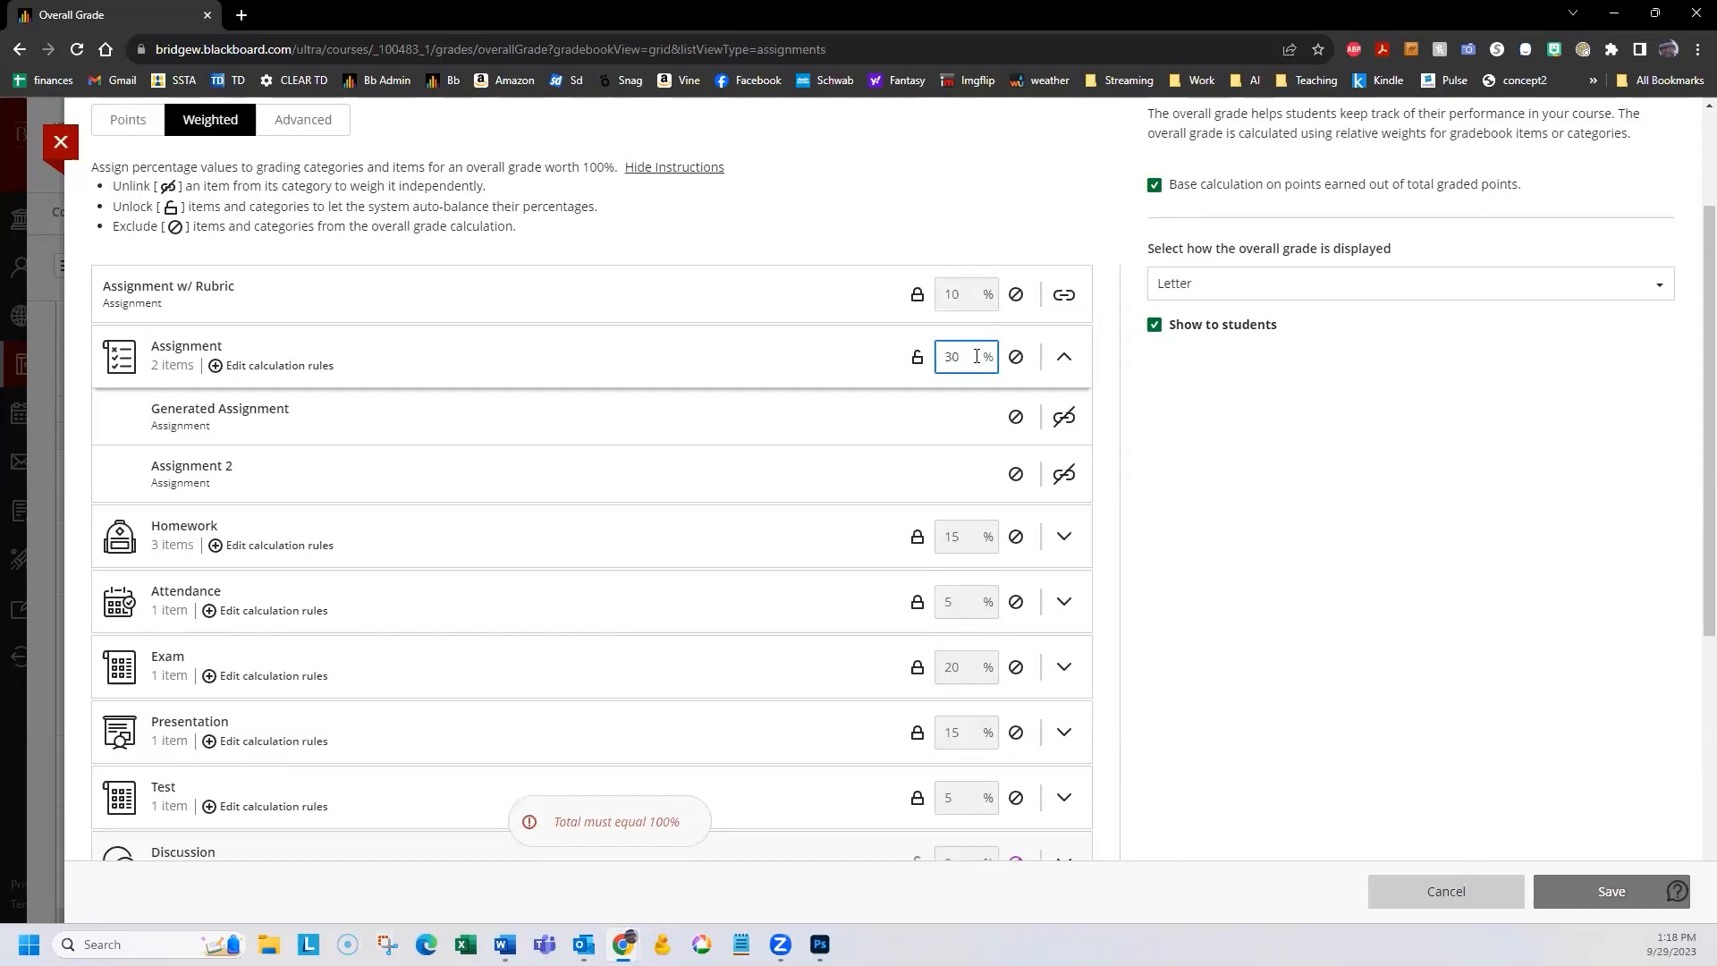
pyautogui.press('BackSpace')
pyautogui.press('BackSpace')
pyautogui.write('20')
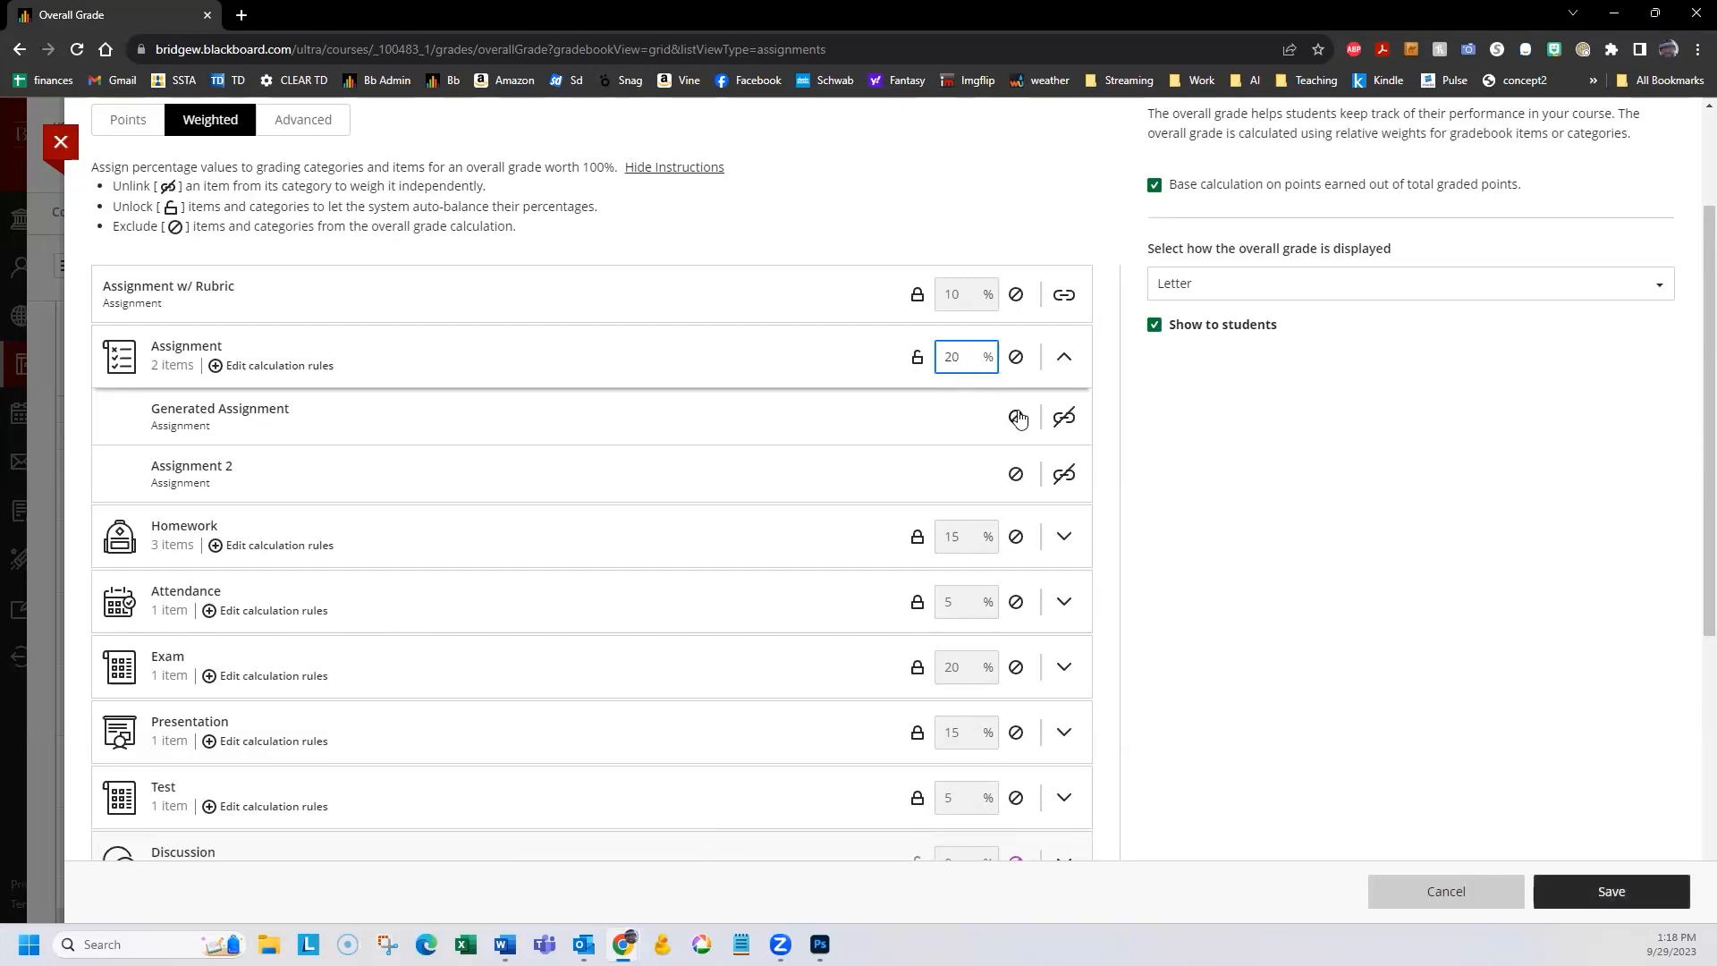
pyautogui.click(935, 424)
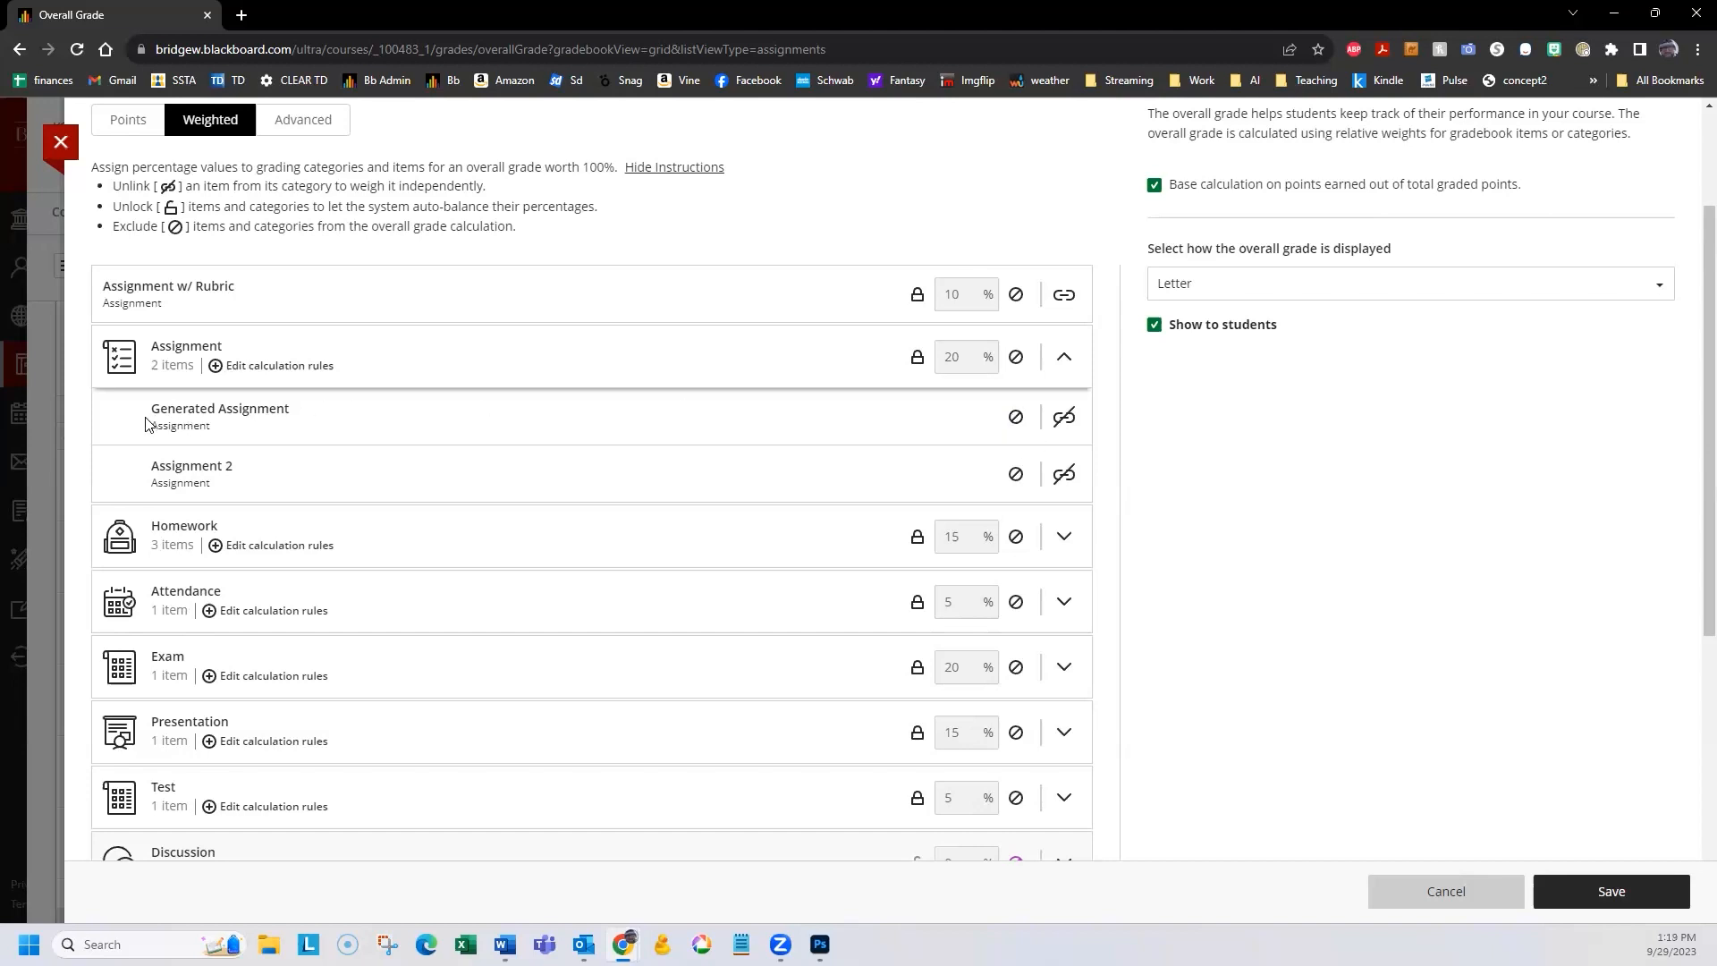
# Exclude Generated Assignment in the Assignment category from the overall grade calculation.
pyautogui.click(1014, 420)
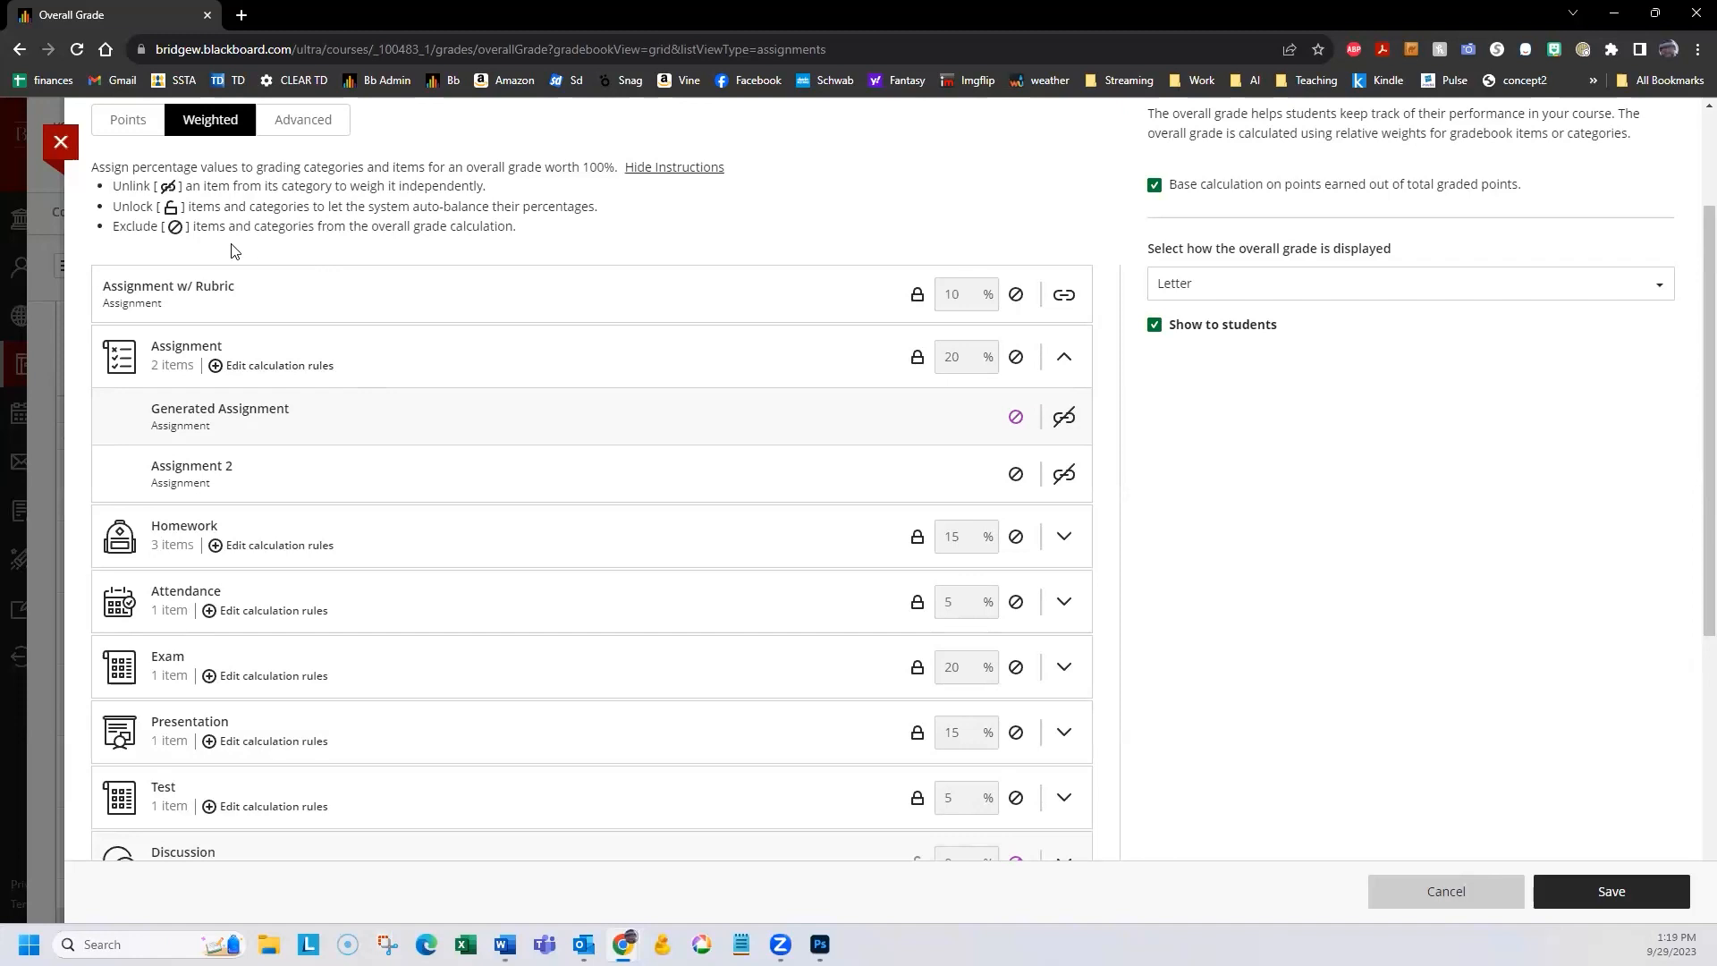
# Try the Drop Scores and Use Only options of the Assignment category's calculation rule and discard them.
pyautogui.click(235, 368)
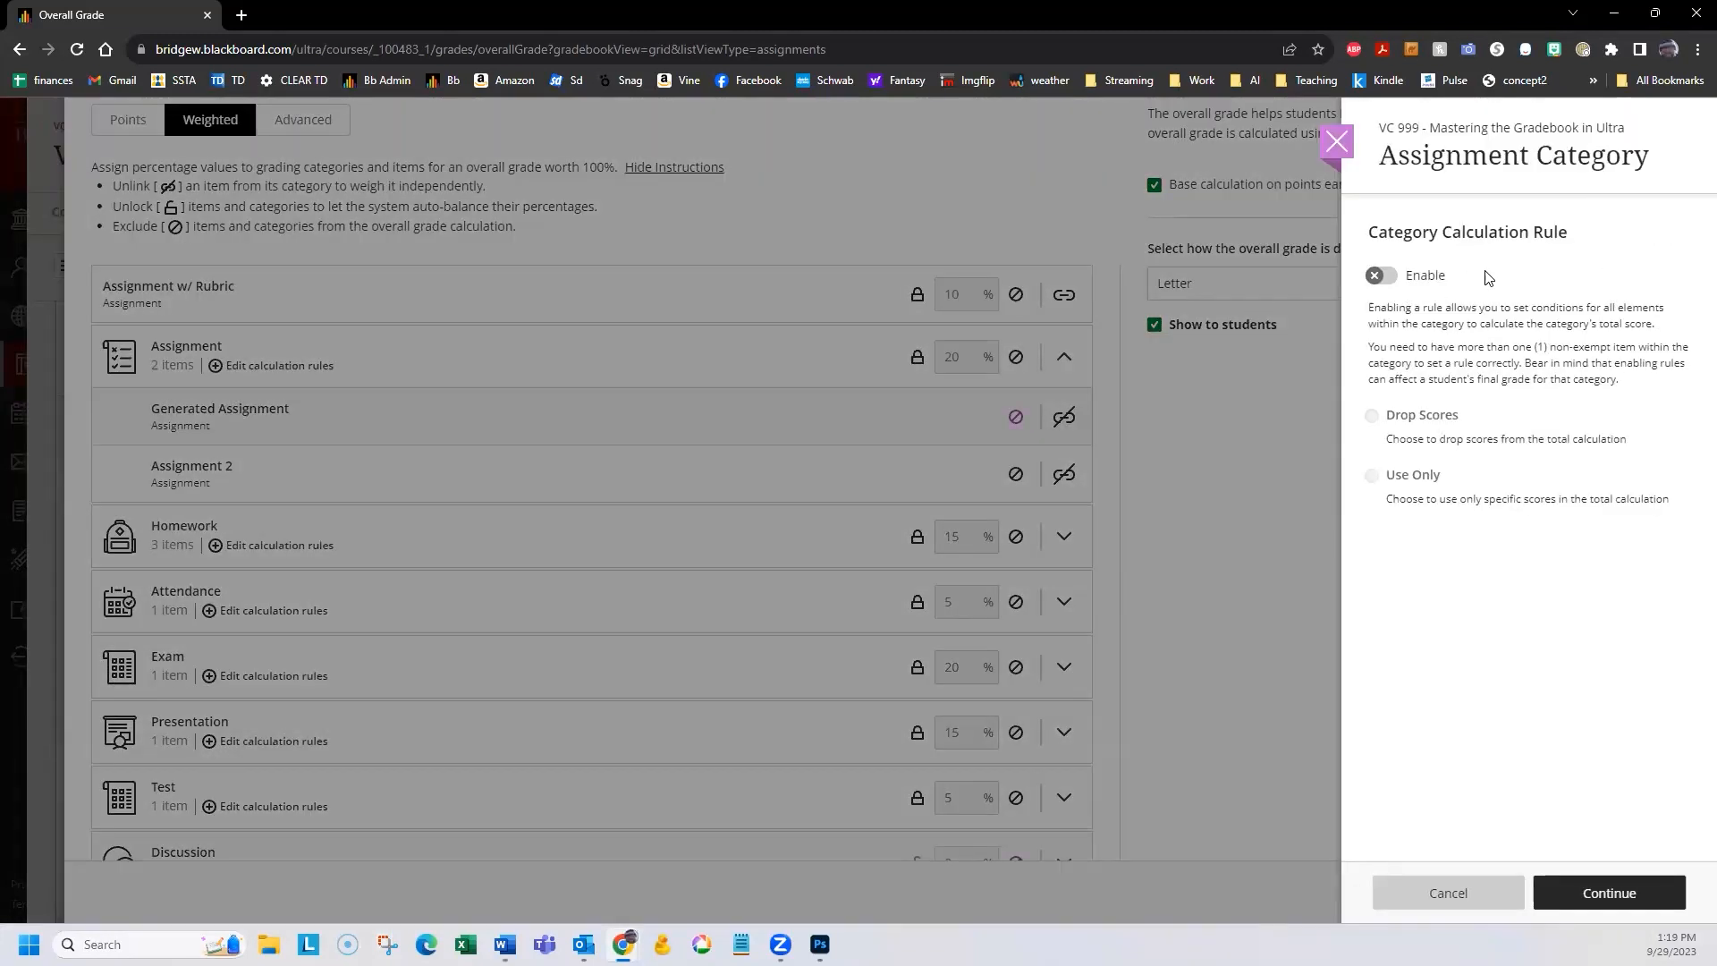
pyautogui.click(1378, 280)
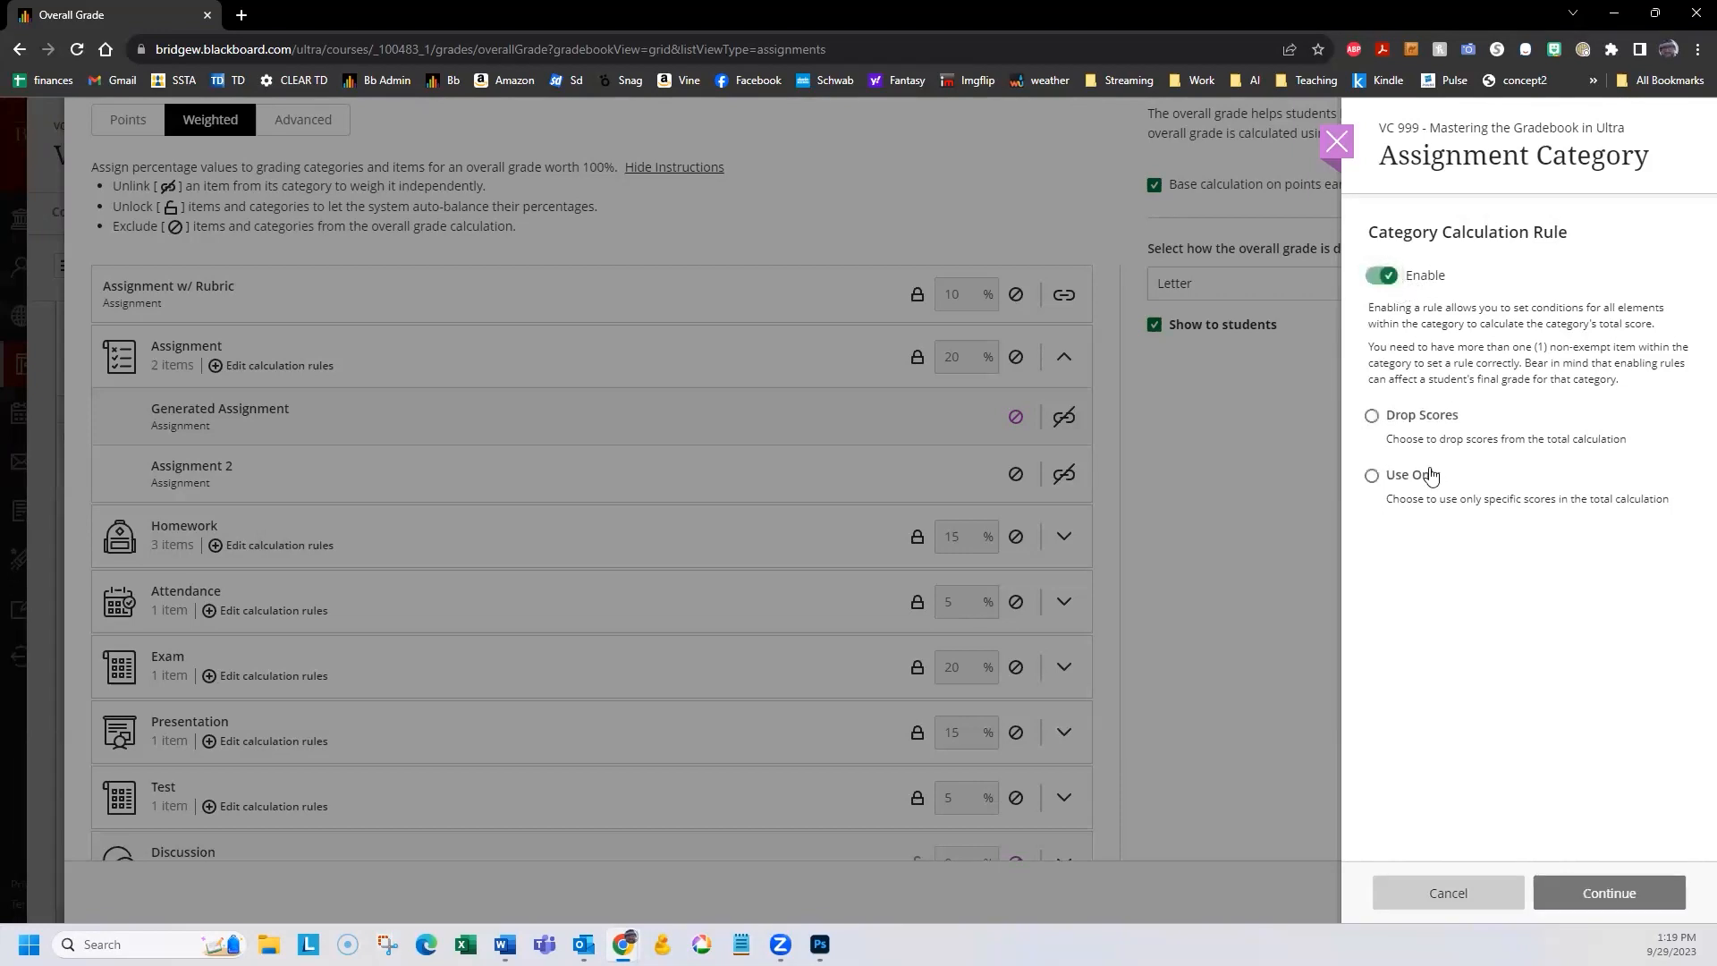
pyautogui.click(1372, 417)
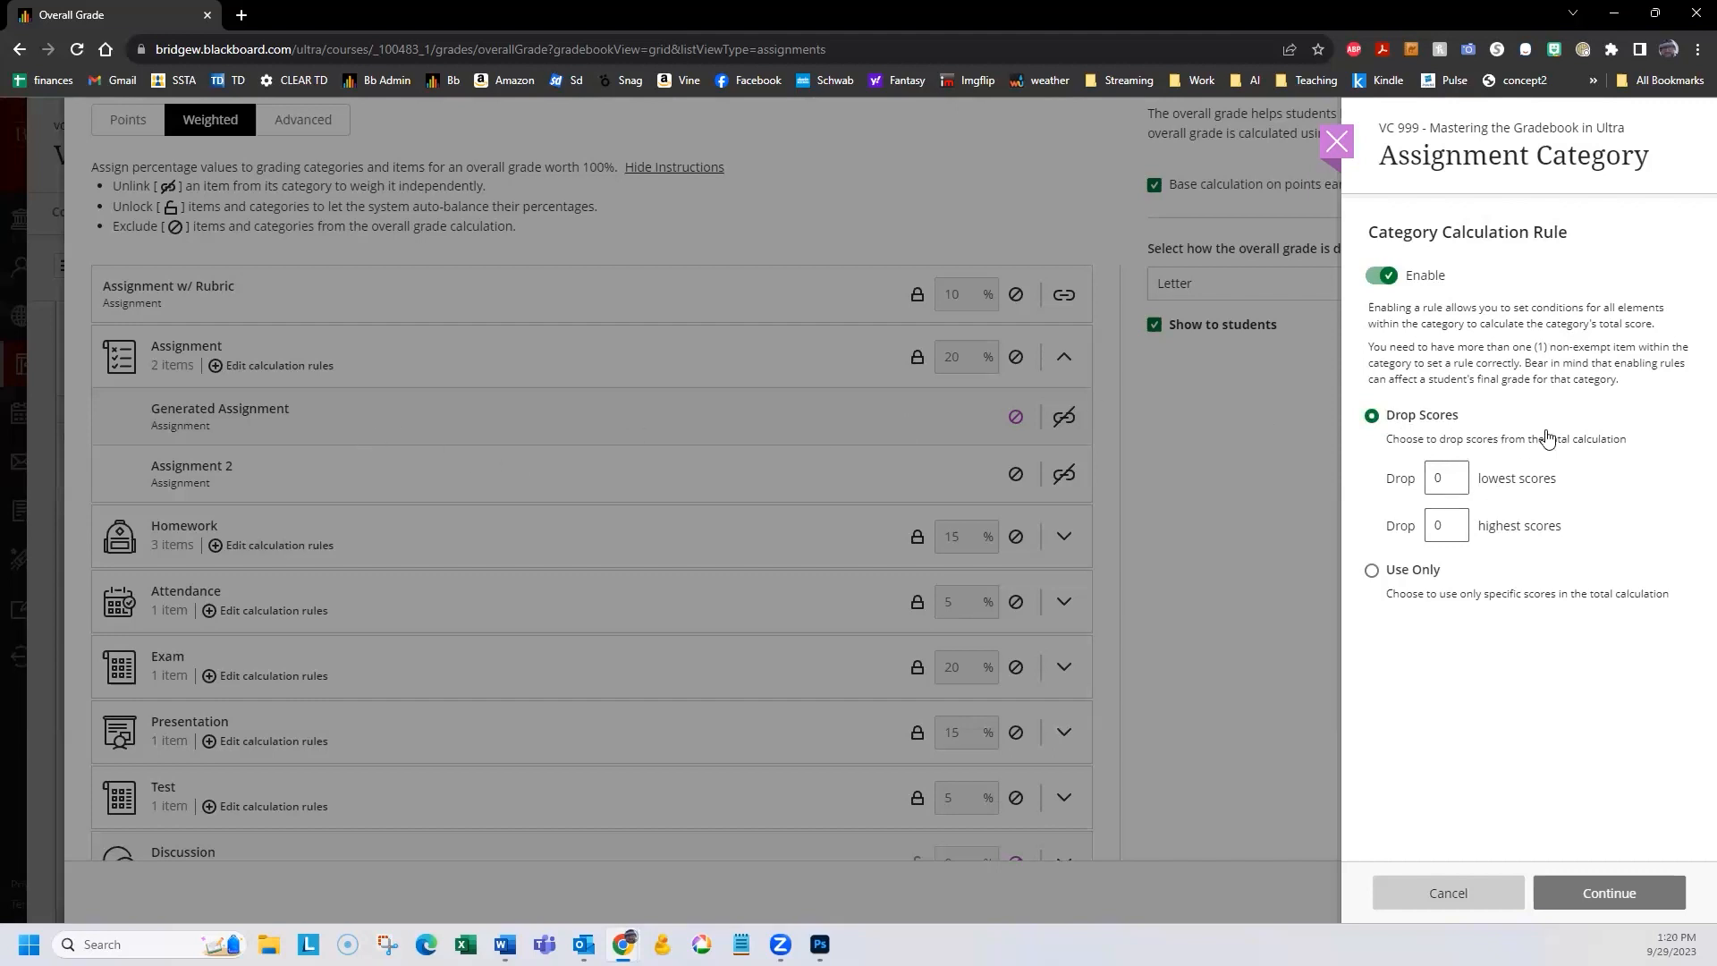
pyautogui.click(1437, 475)
pyautogui.doubleClick(1438, 476)
pyautogui.click(1372, 570)
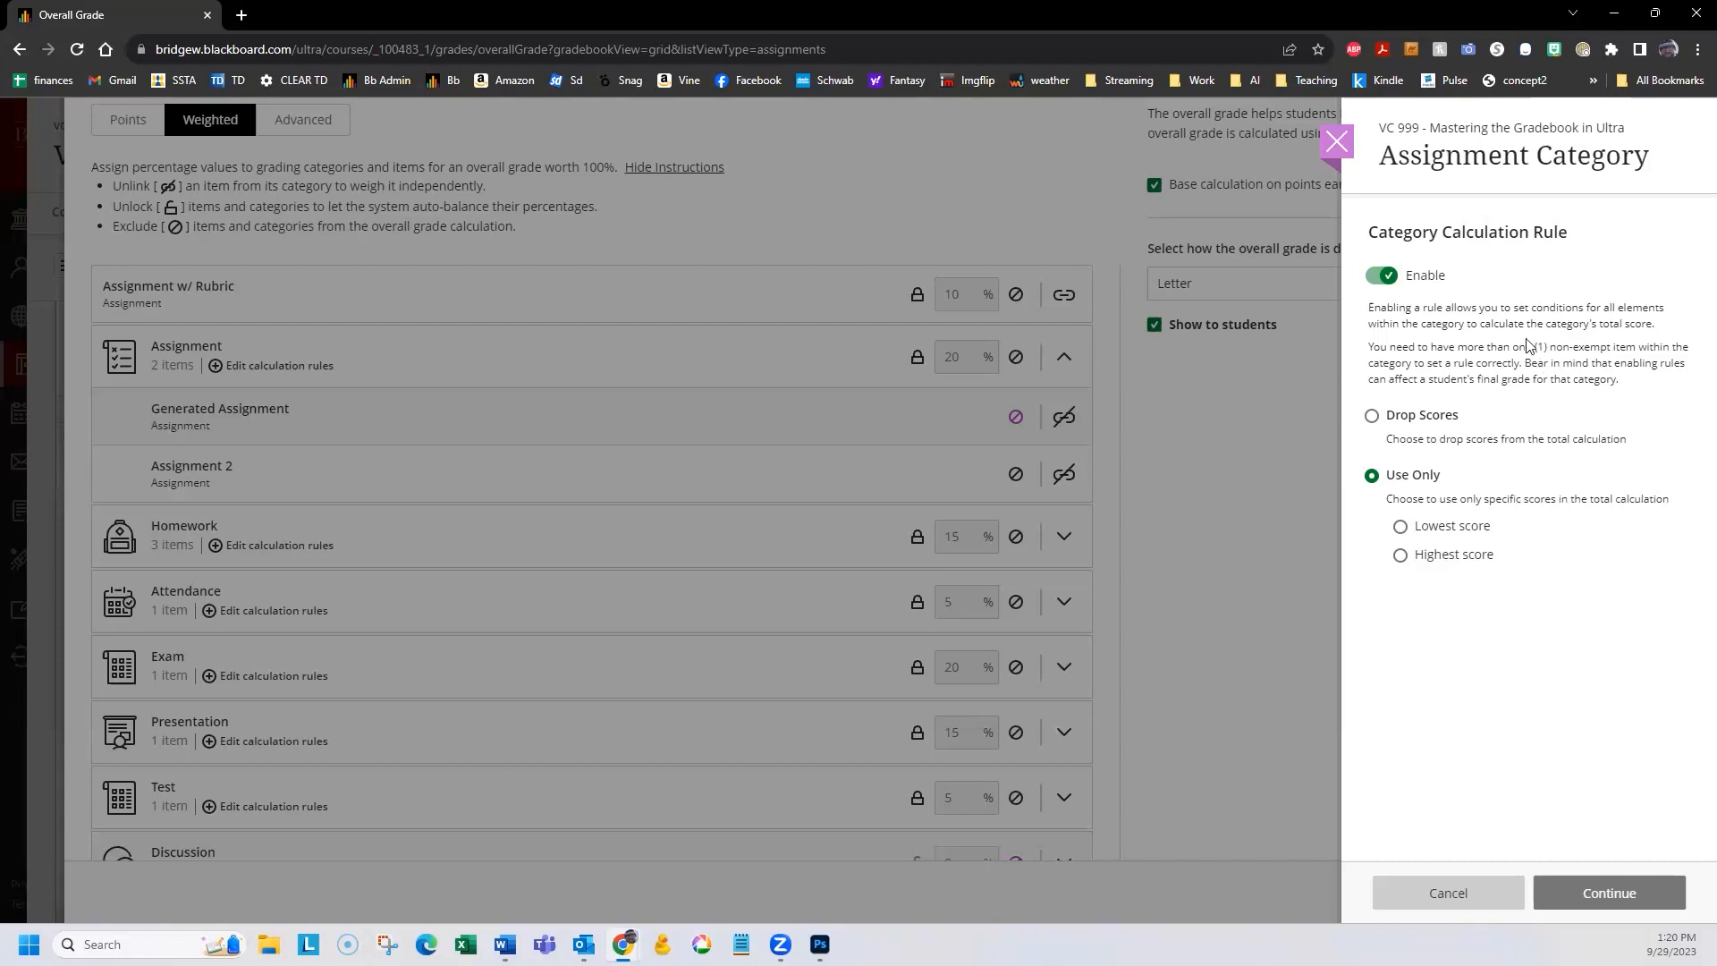
pyautogui.click(1383, 277)
pyautogui.click(1442, 892)
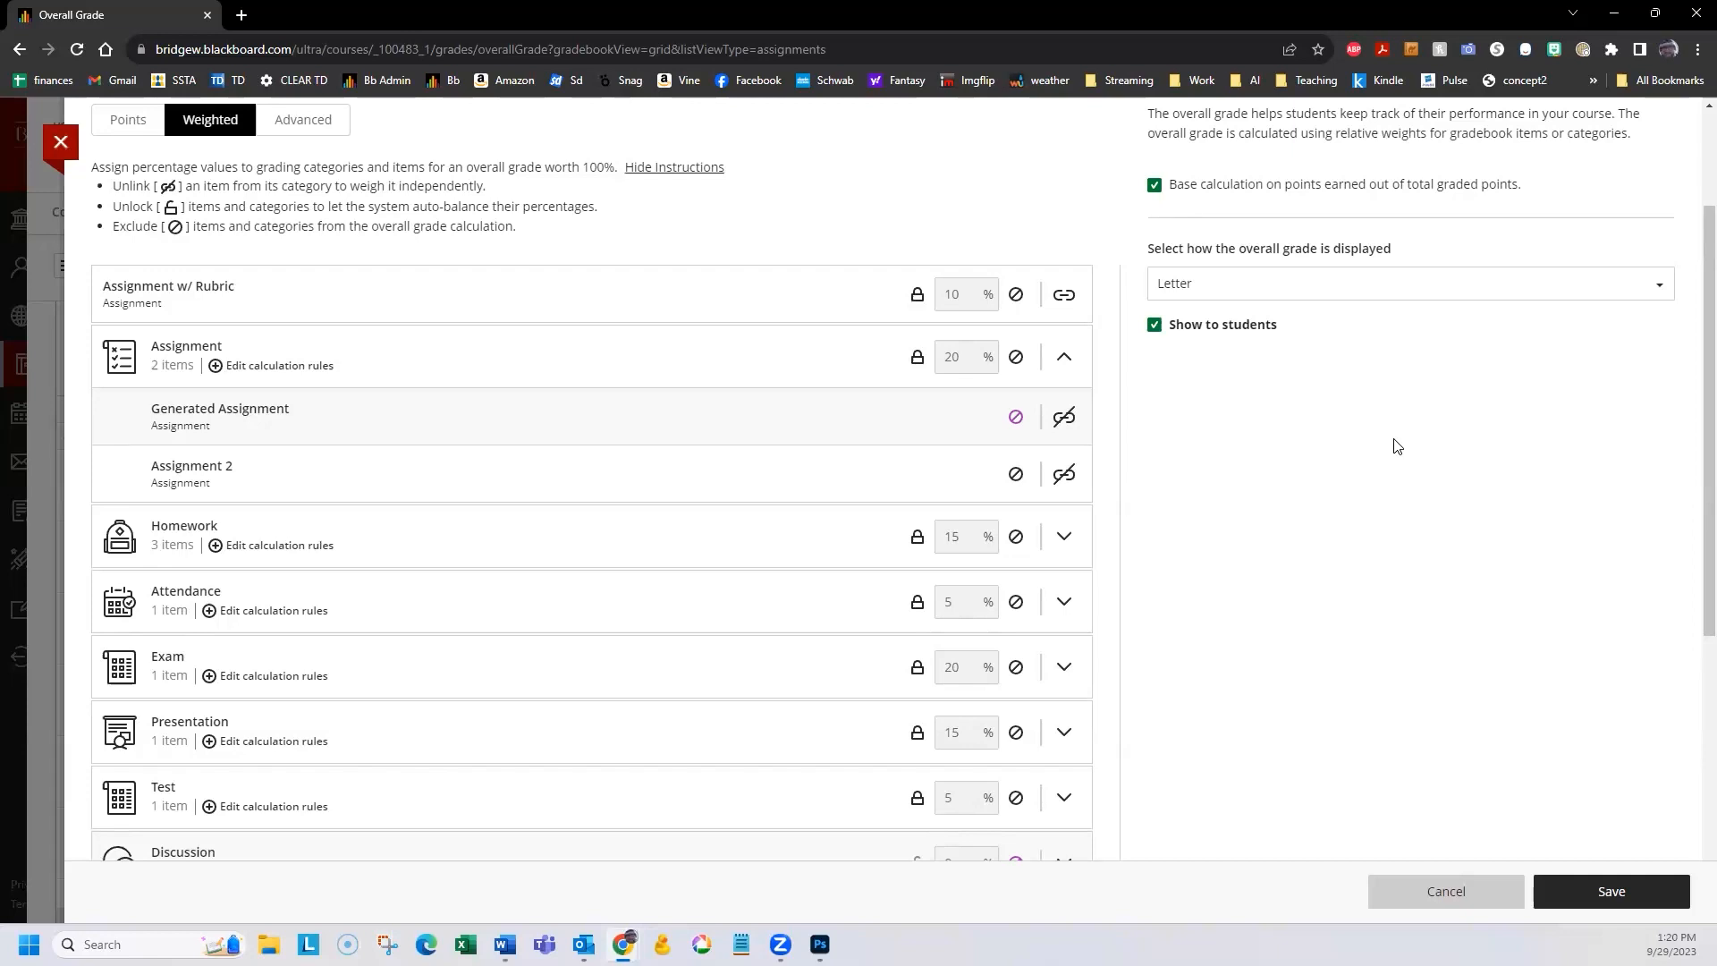
# Save the weighted overall grade, shown as Letter and based on points earned out of total graded points.
pyautogui.scroll(2, 1389, 474)
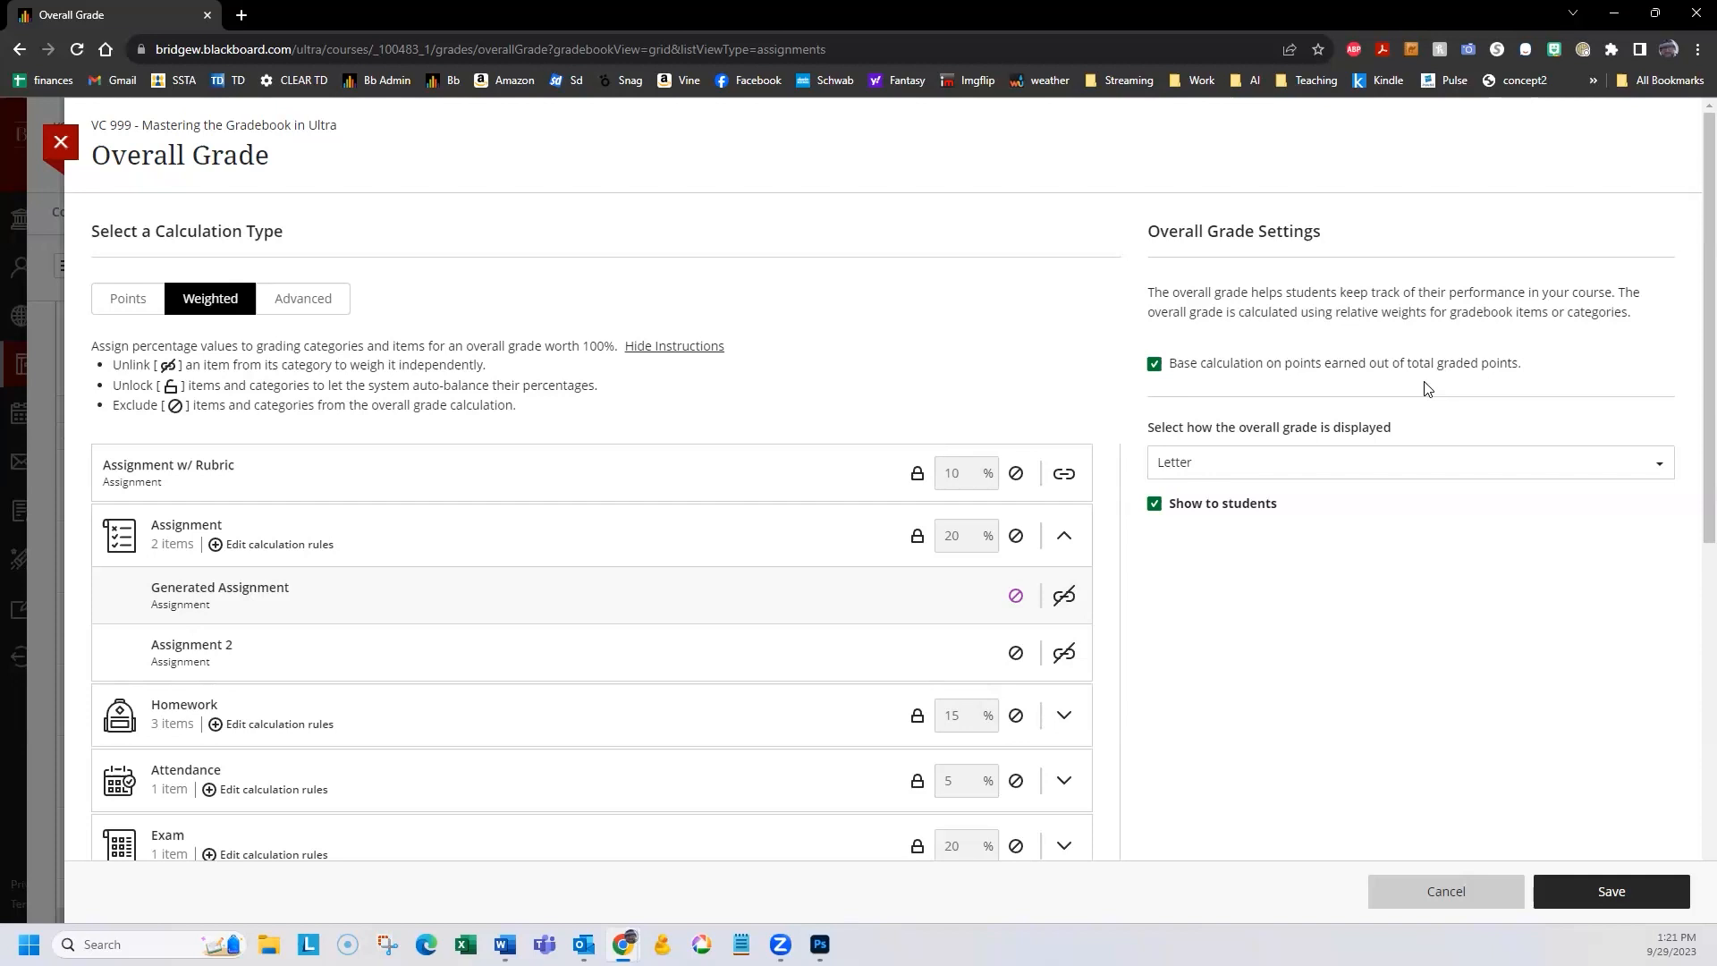
pyautogui.click(1159, 368)
pyautogui.click(1154, 367)
pyautogui.click(1285, 469)
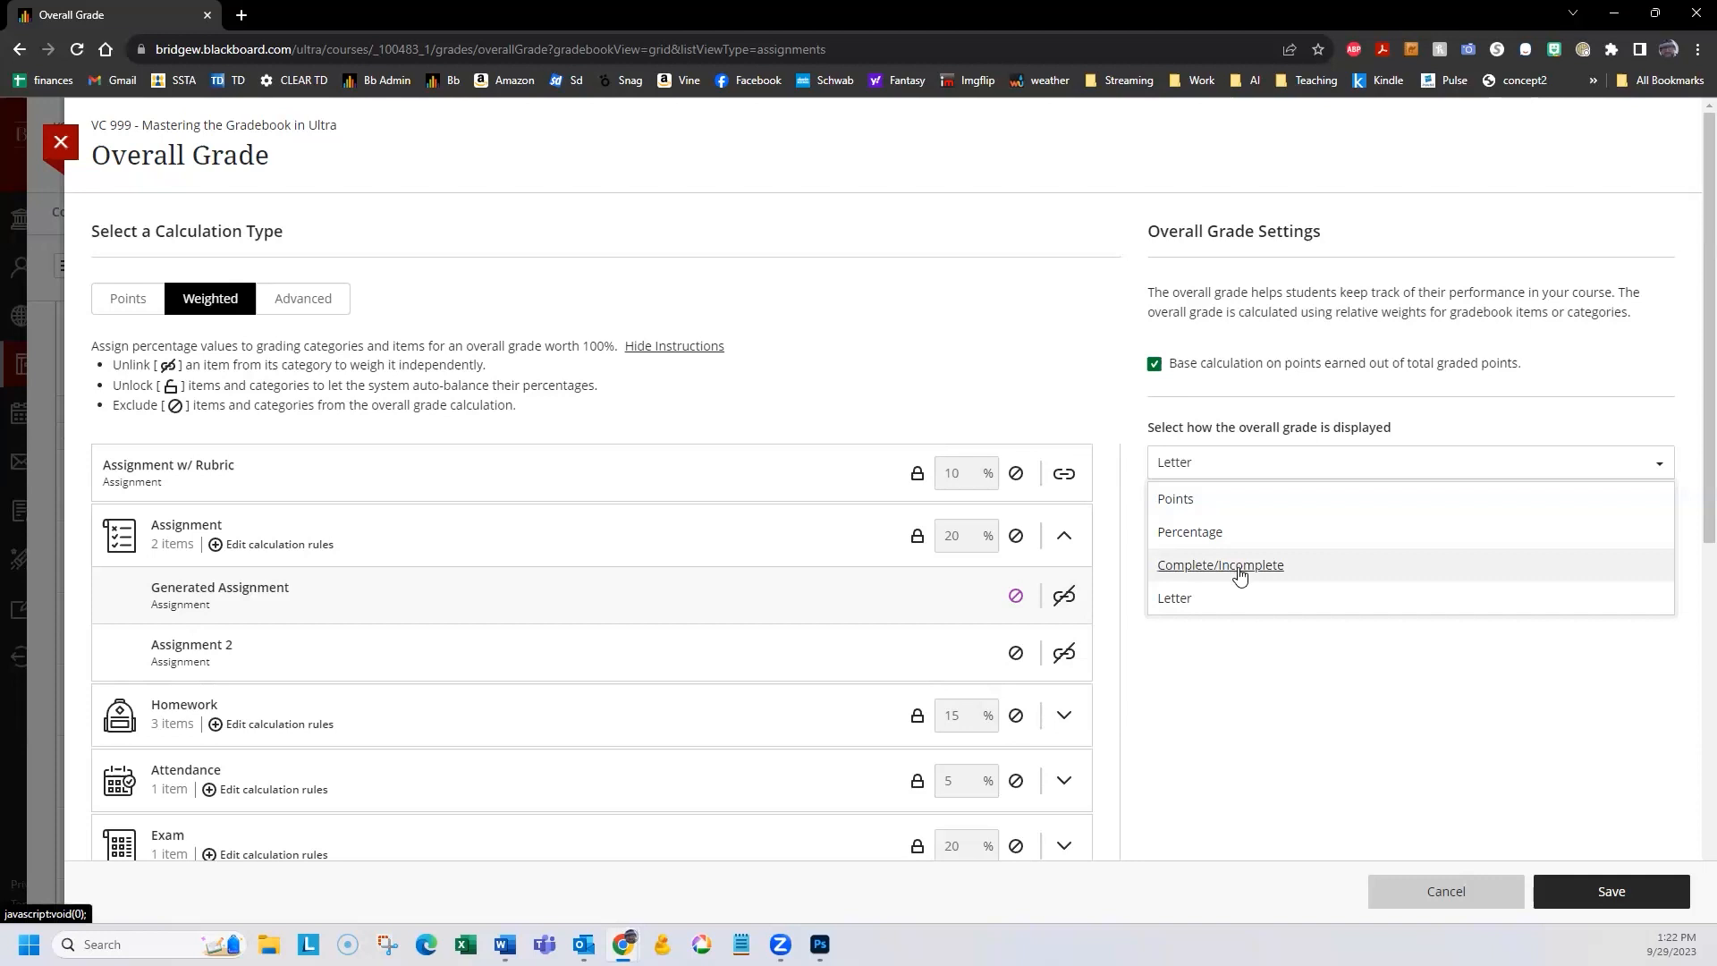
pyautogui.click(1532, 716)
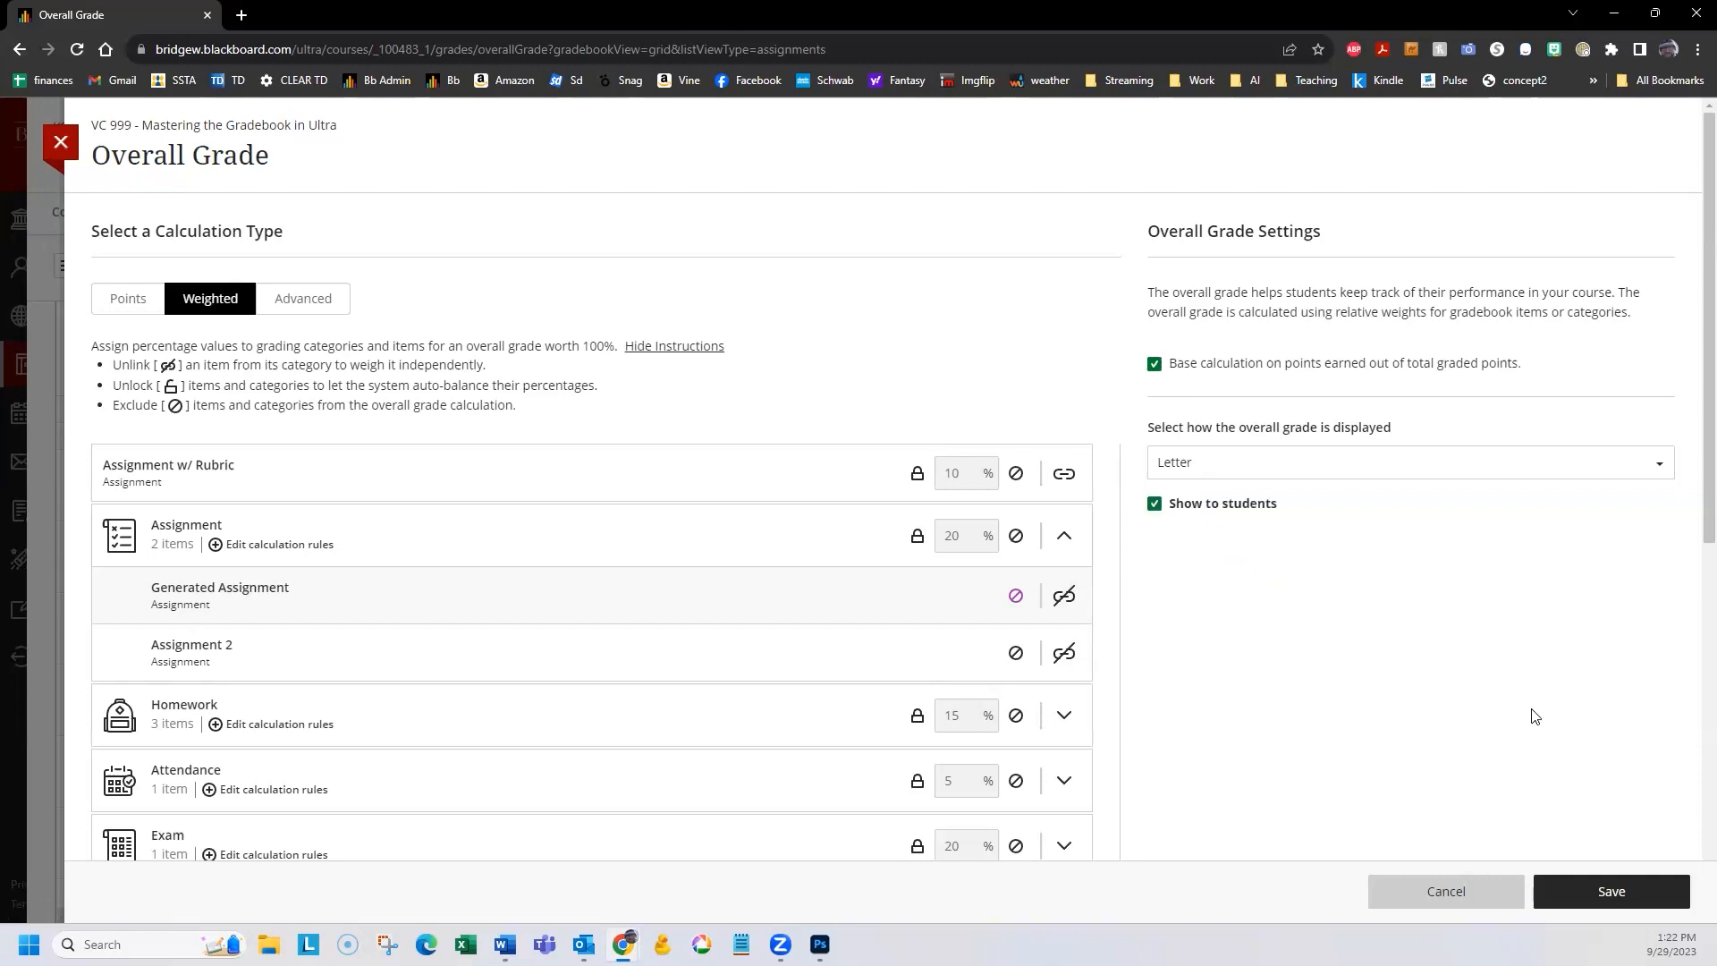
pyautogui.click(1615, 896)
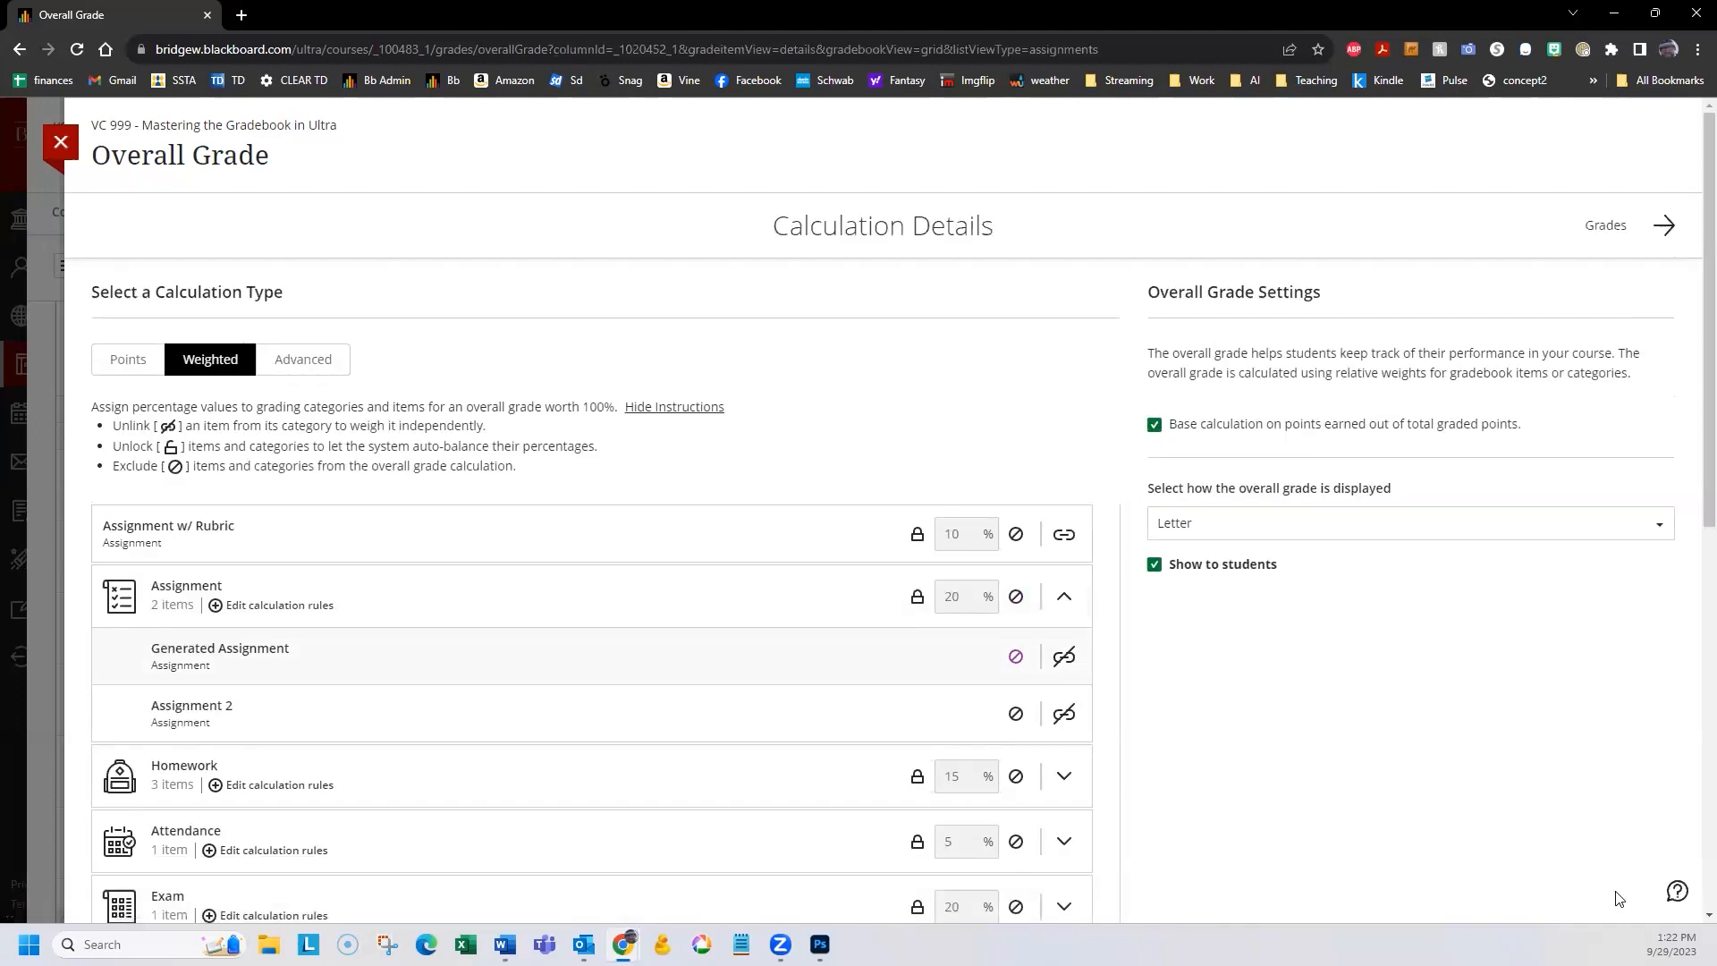
# Review the saved category weights in the overall grade's calculation details and return to the gradebook.
pyautogui.scroll(-8, 1375, 675)
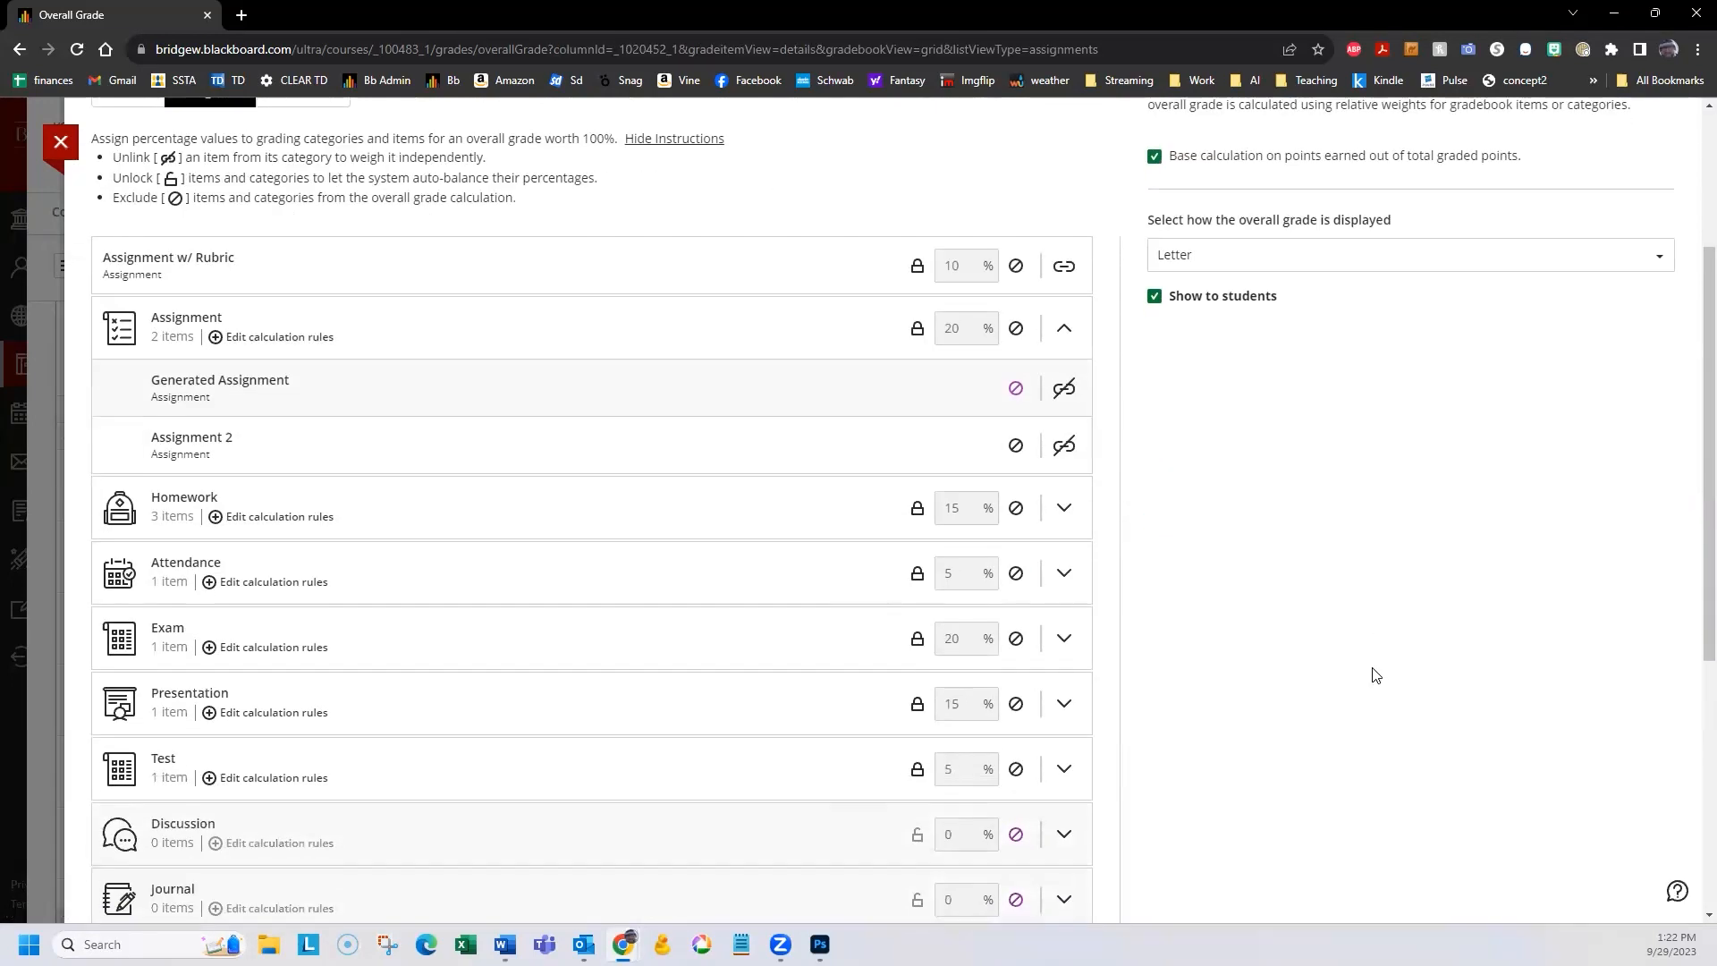
pyautogui.scroll(8, 1377, 677)
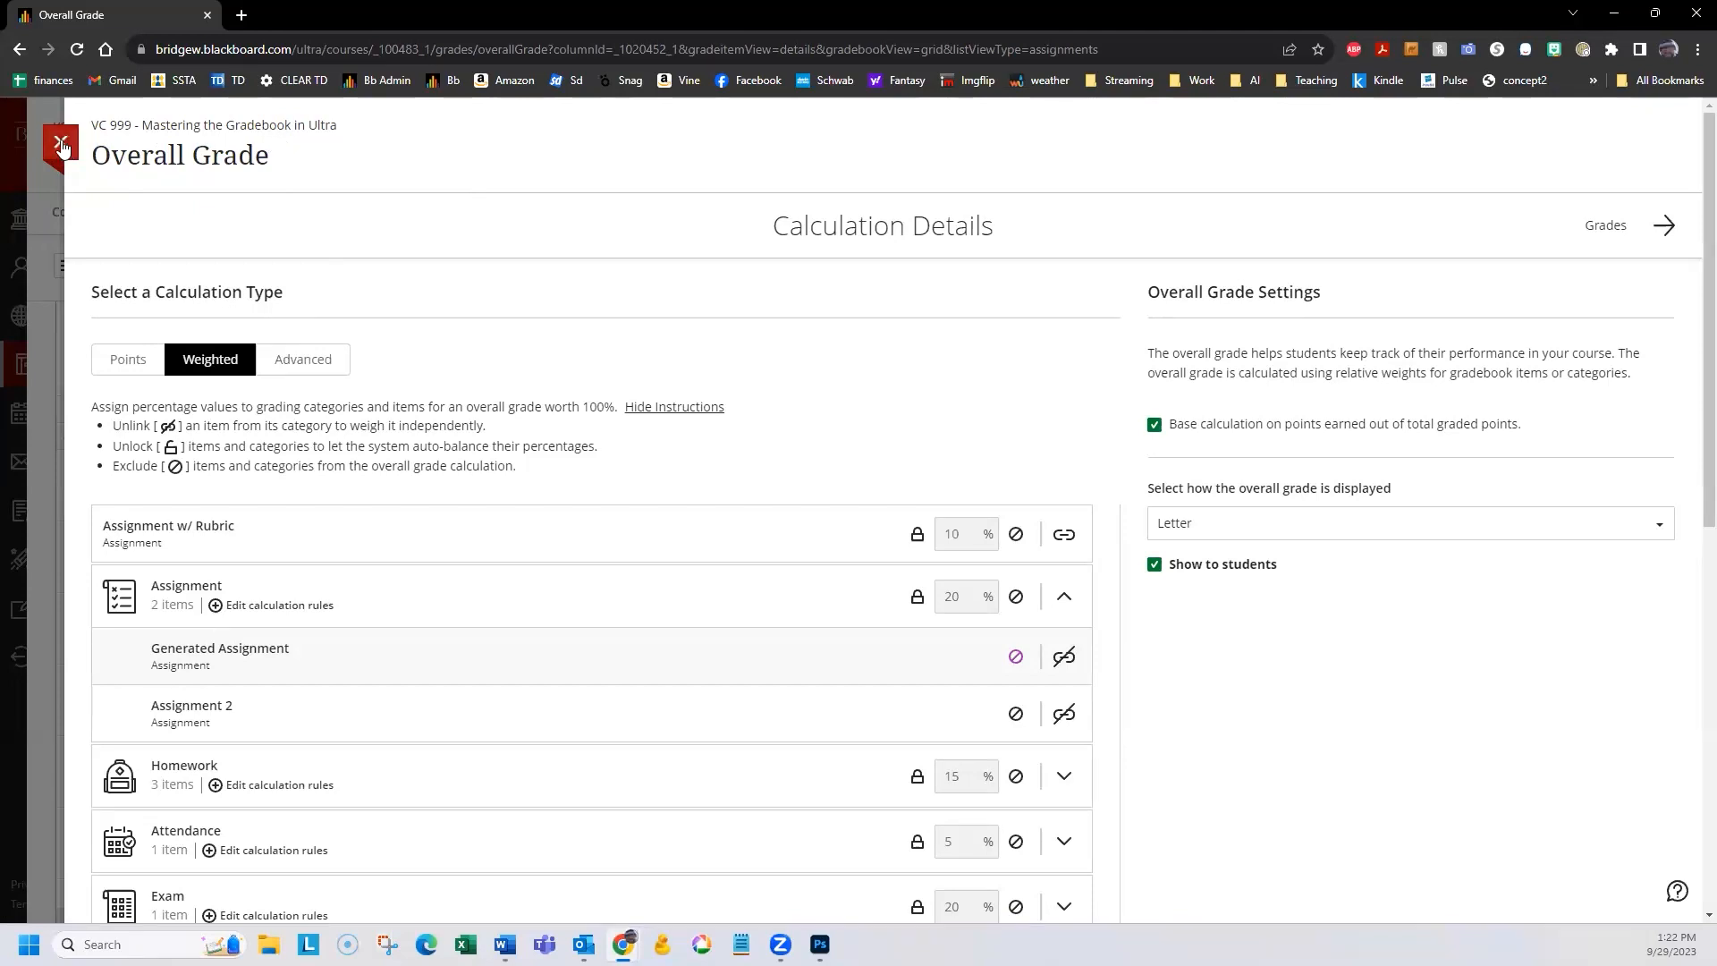
pyautogui.scroll(-2, 1170, 614)
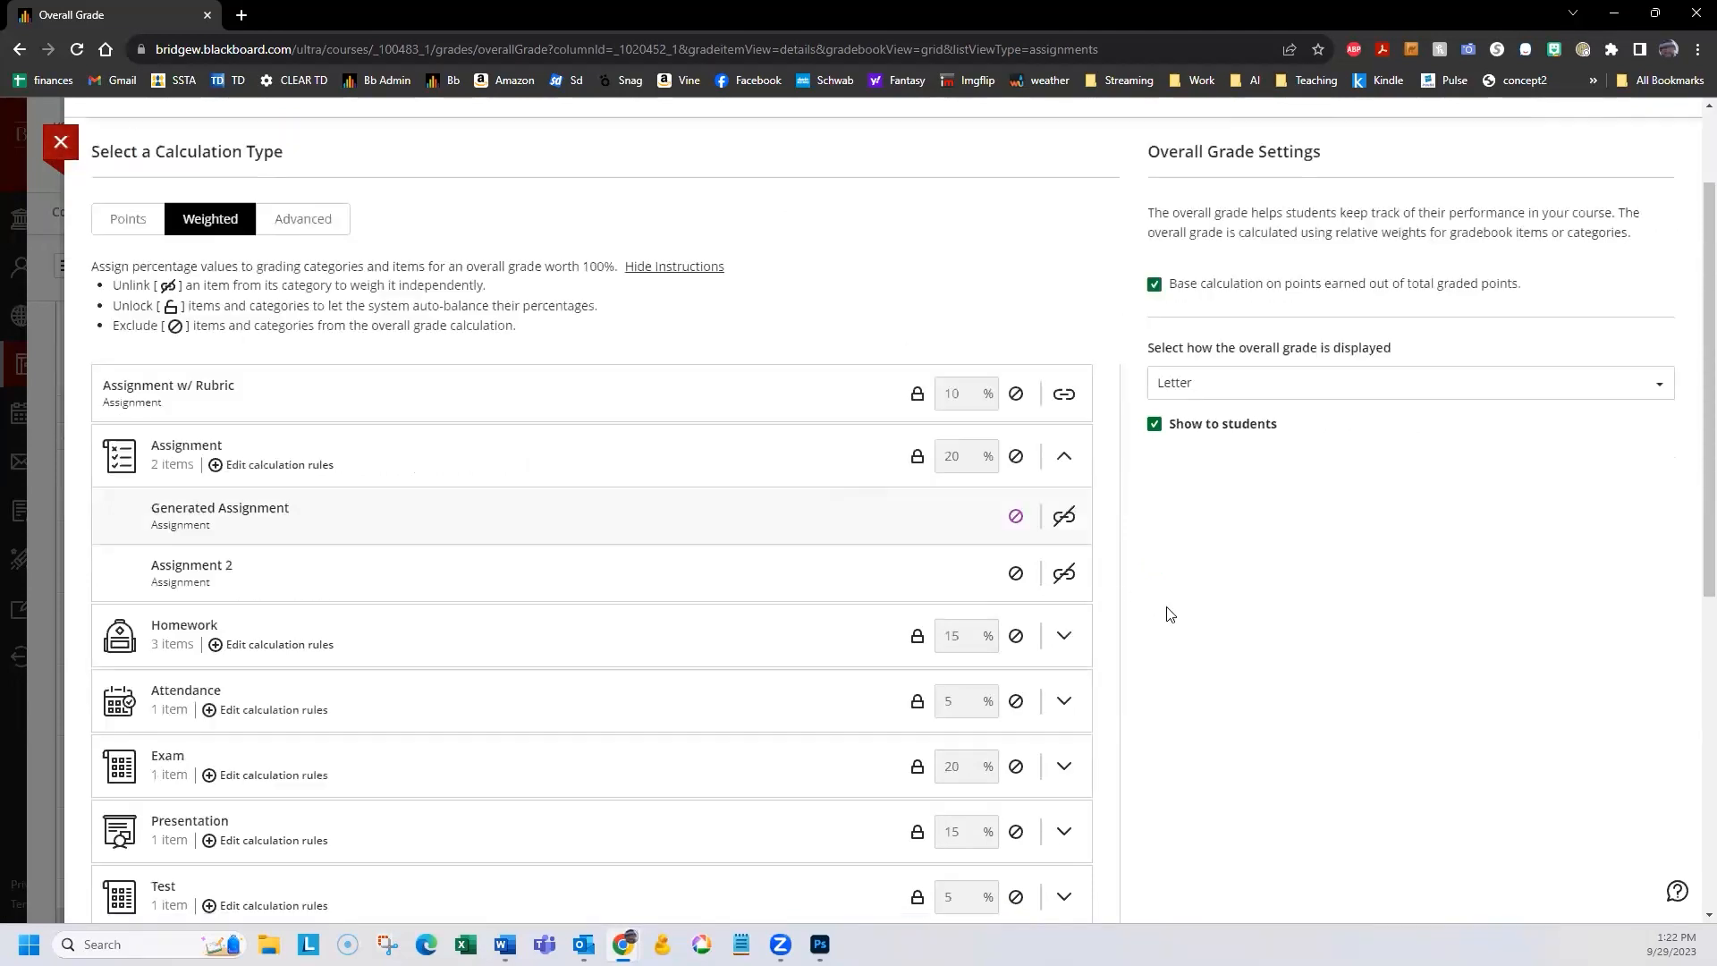
pyautogui.scroll(-6, 1170, 614)
pyautogui.scroll(10, 1445, 678)
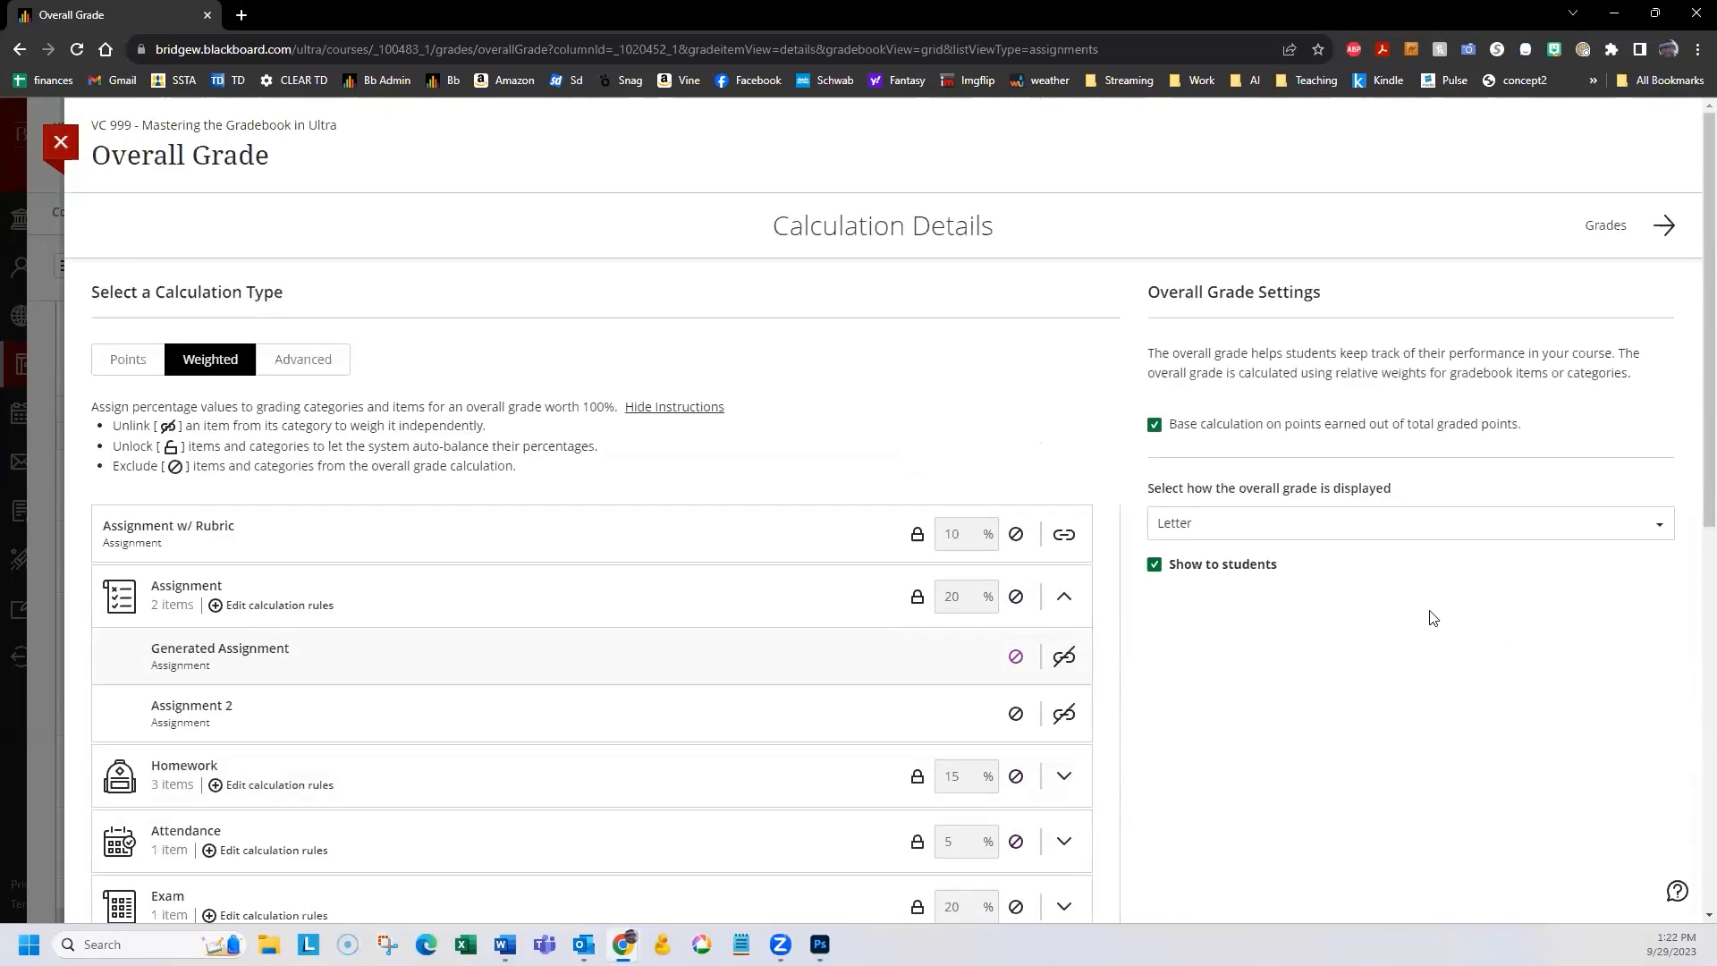
pyautogui.click(61, 146)
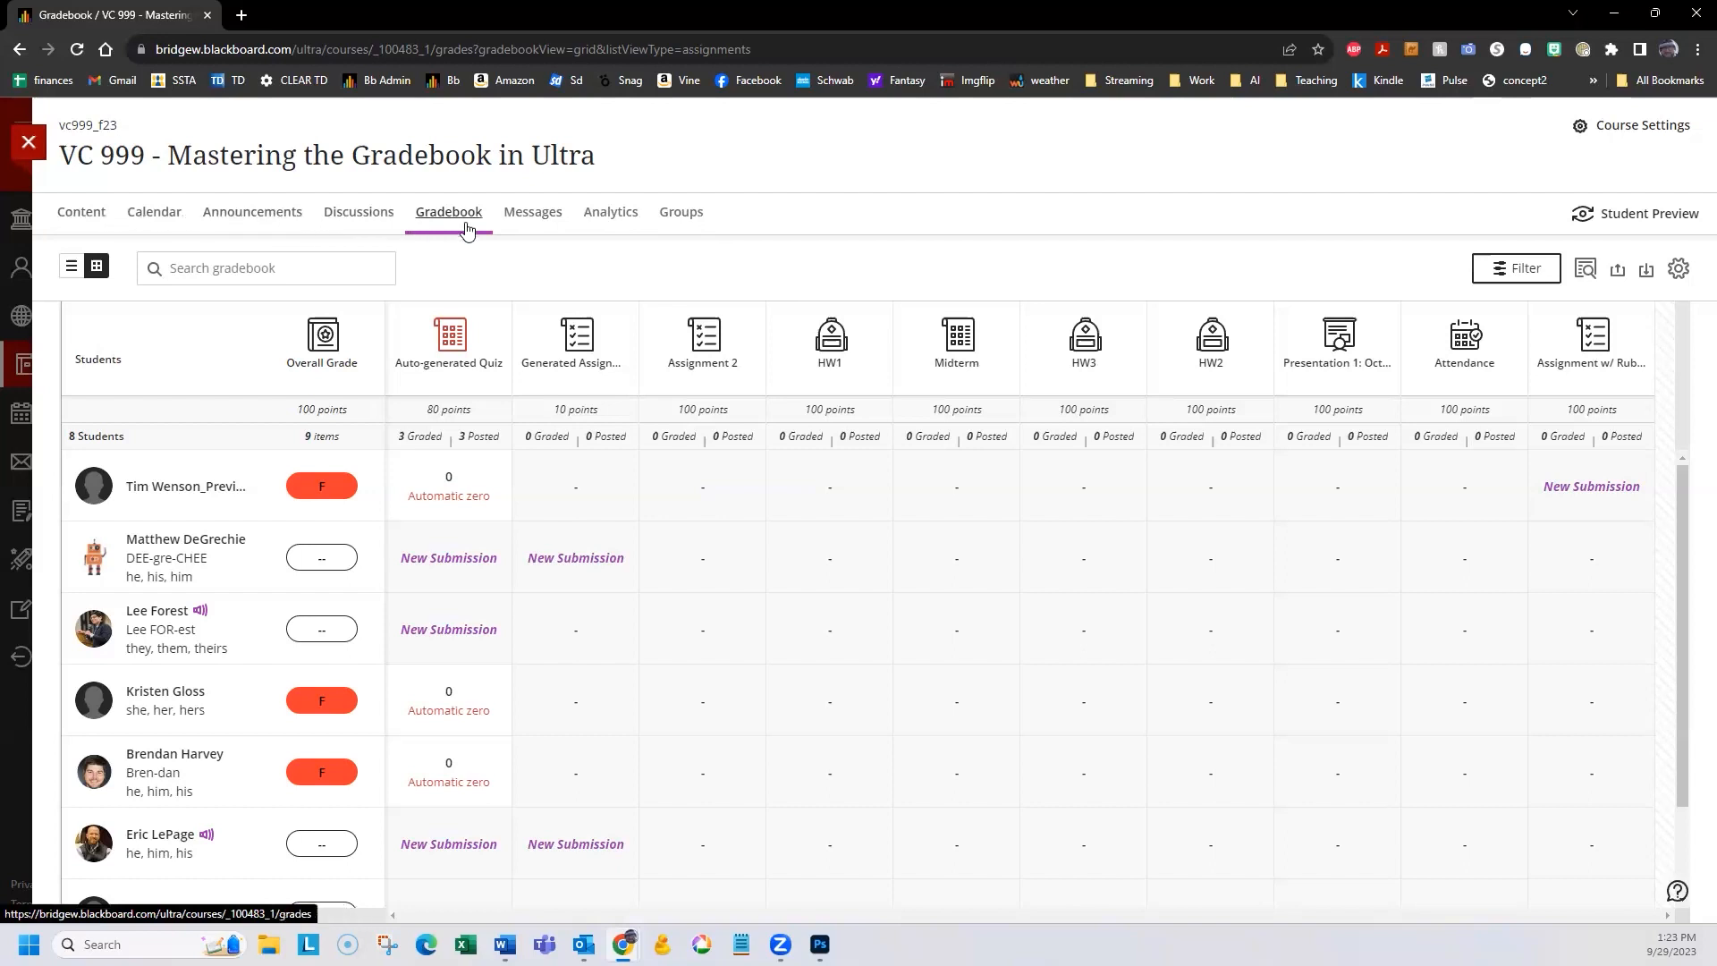
# Visit the course content, return to the gradebook, and switch it to list view and back to grid view.
pyautogui.click(85, 214)
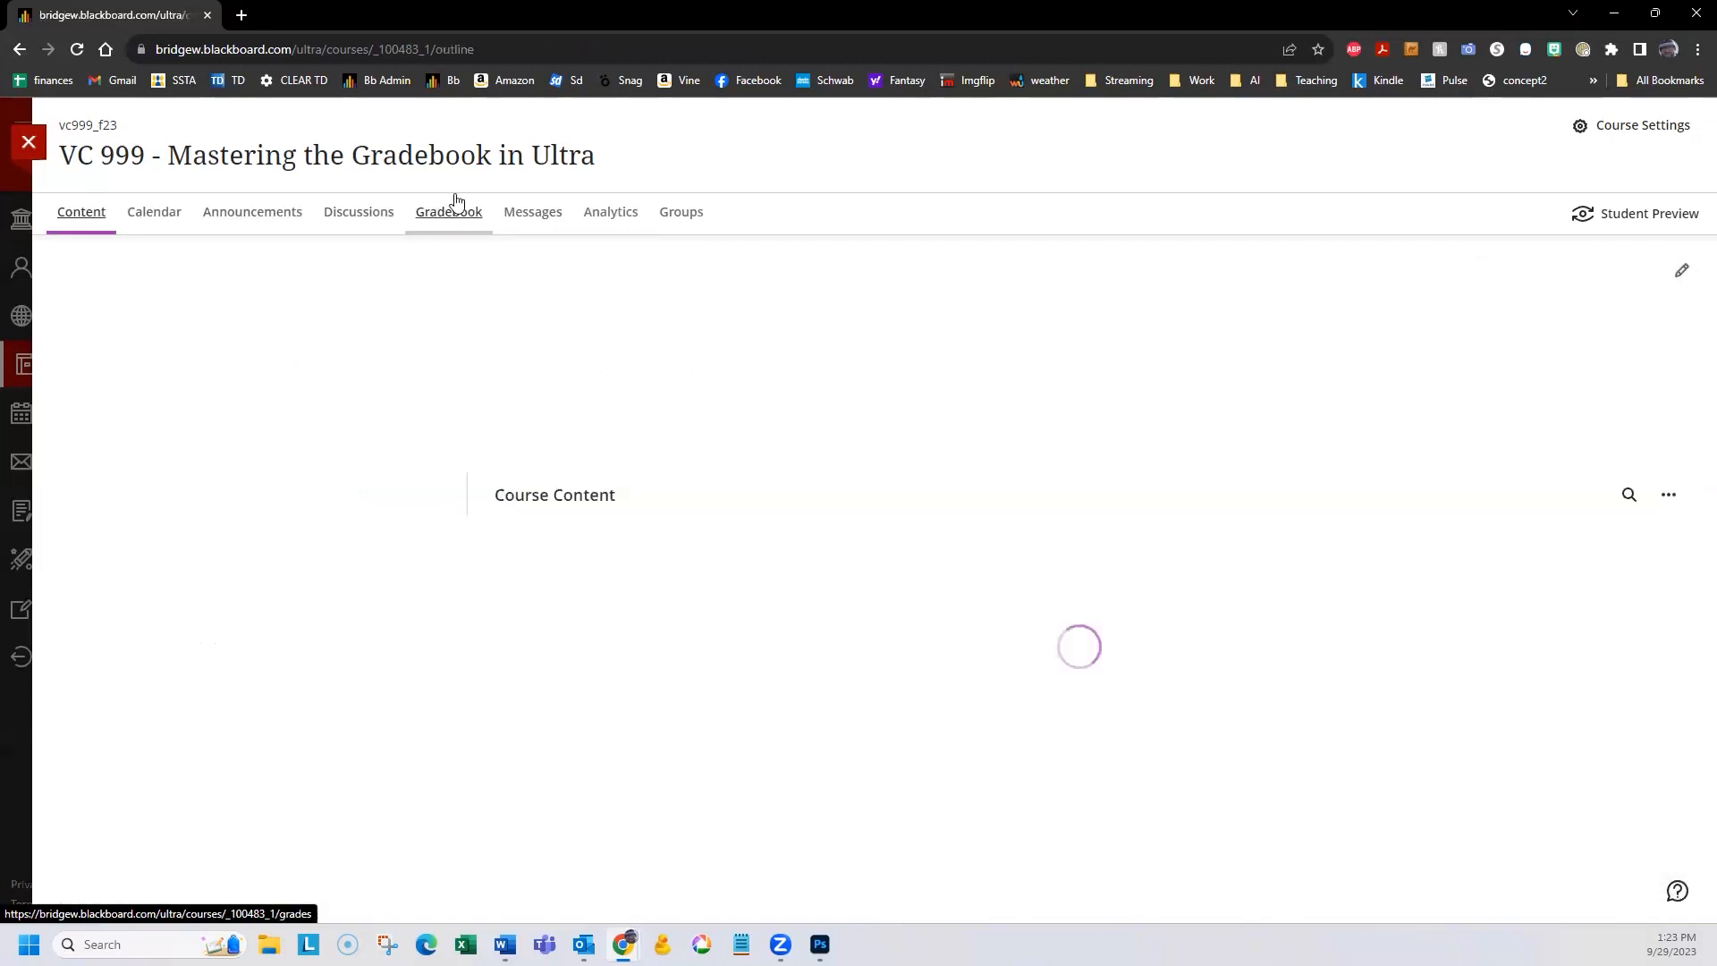
pyautogui.click(458, 208)
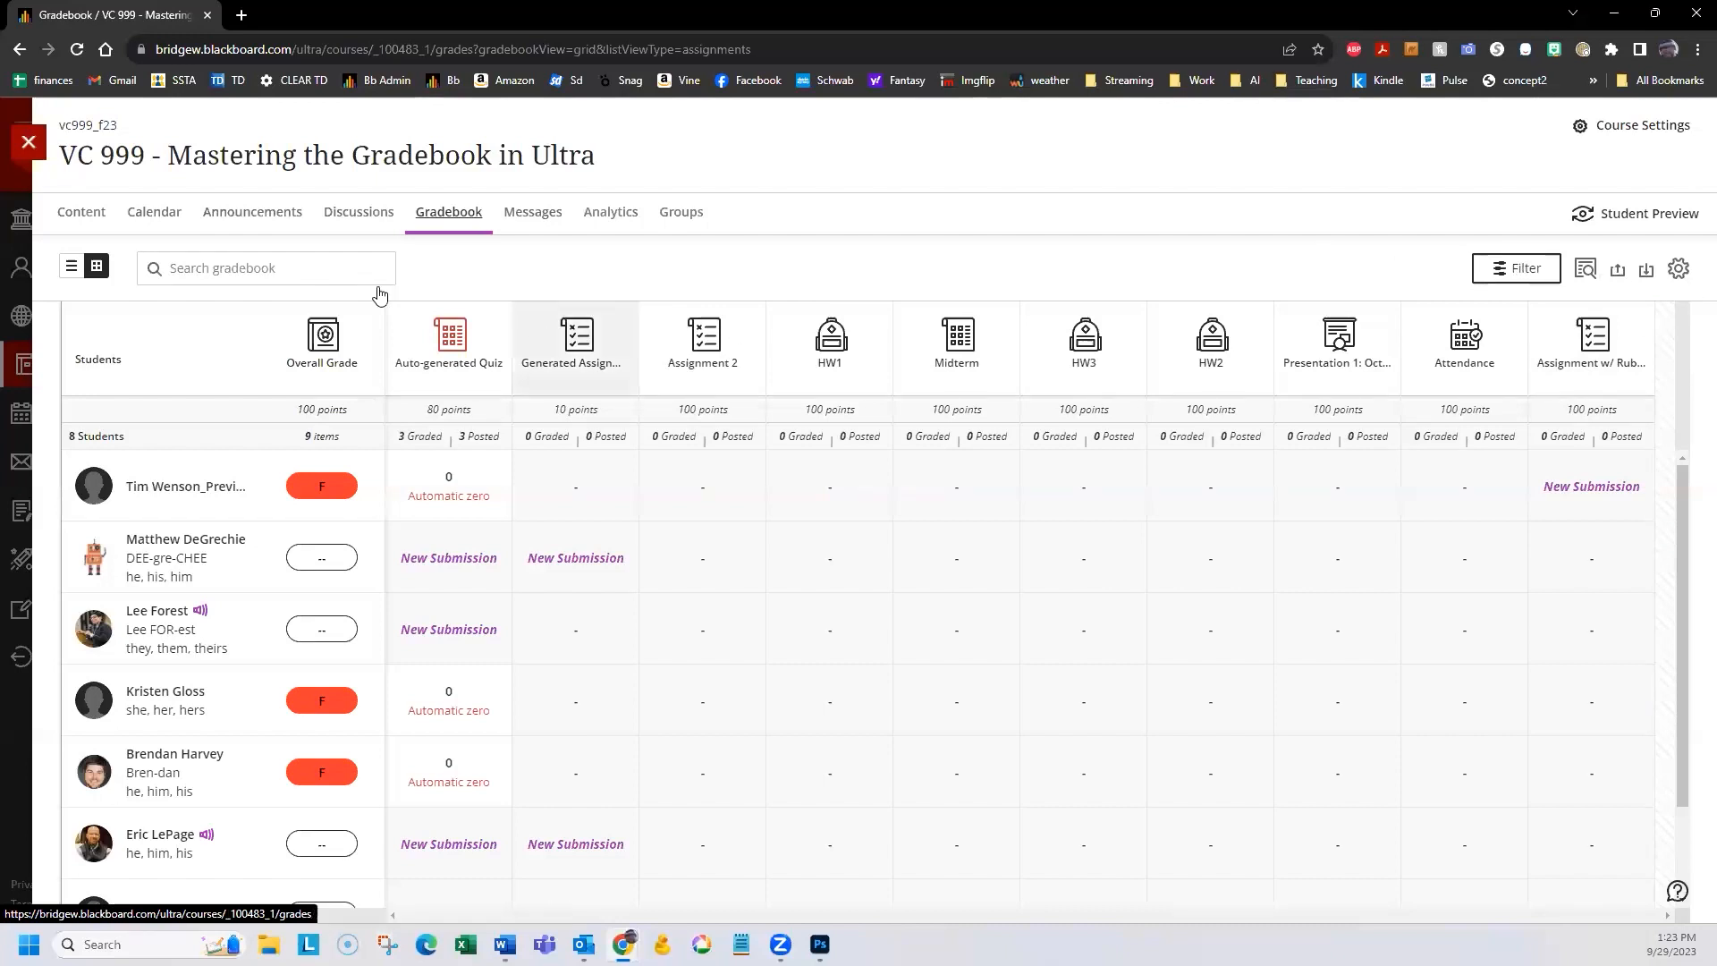
pyautogui.click(71, 269)
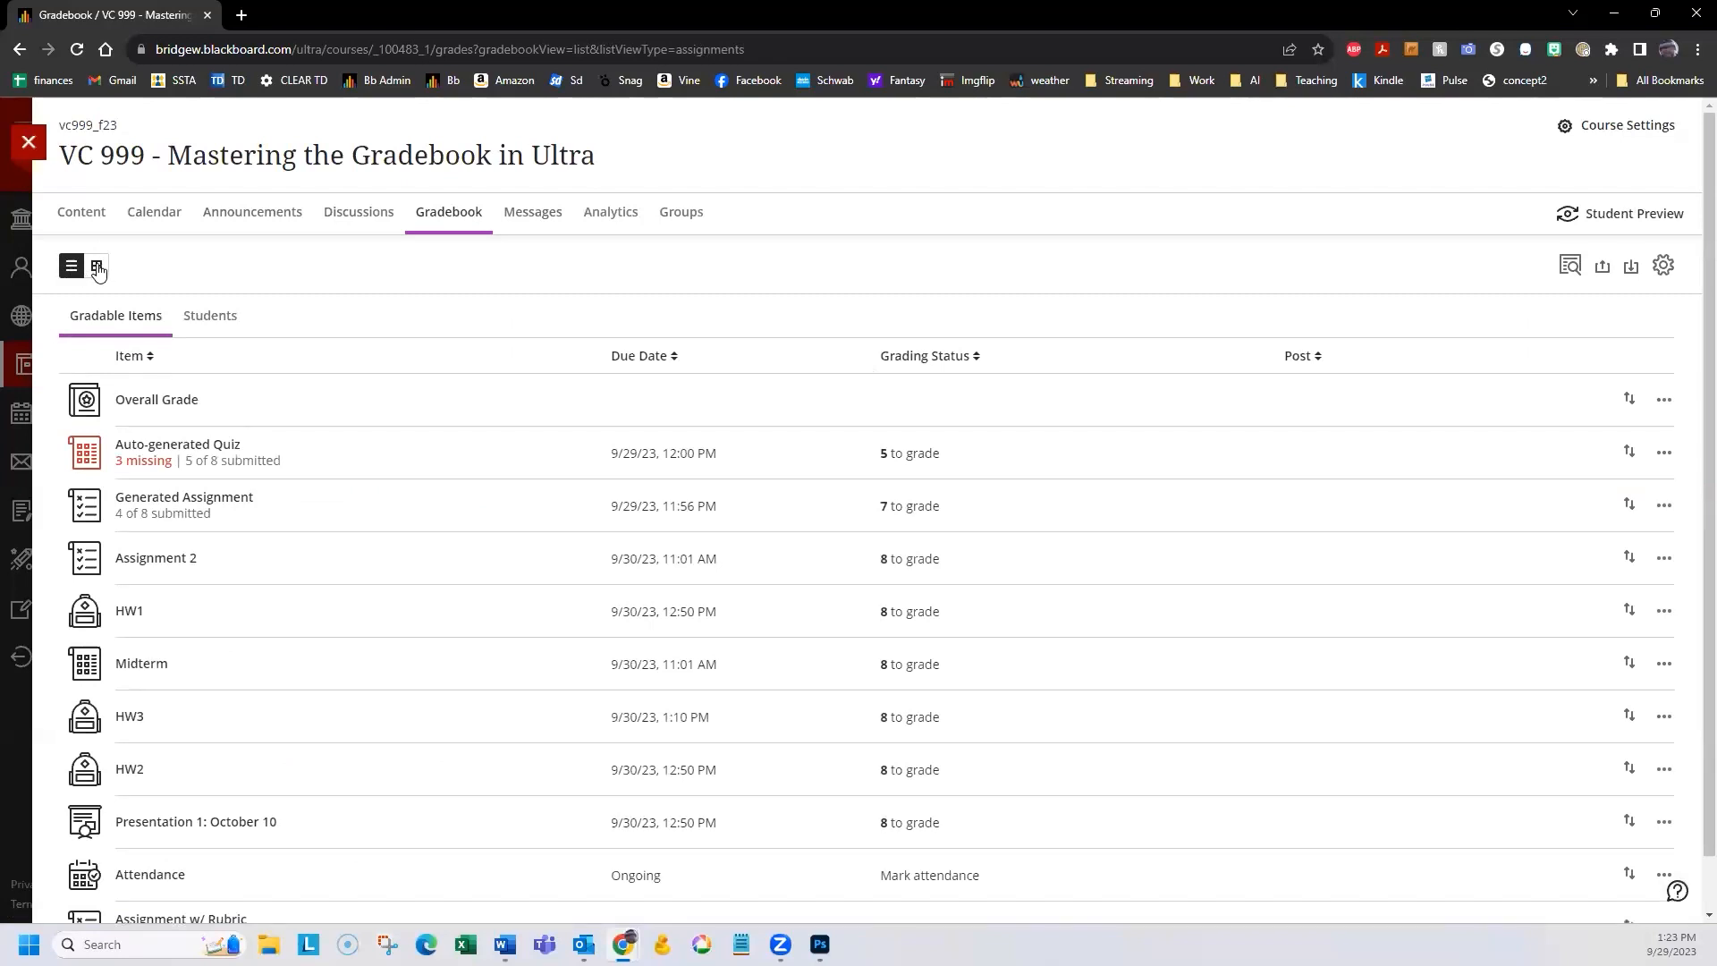
pyautogui.click(98, 268)
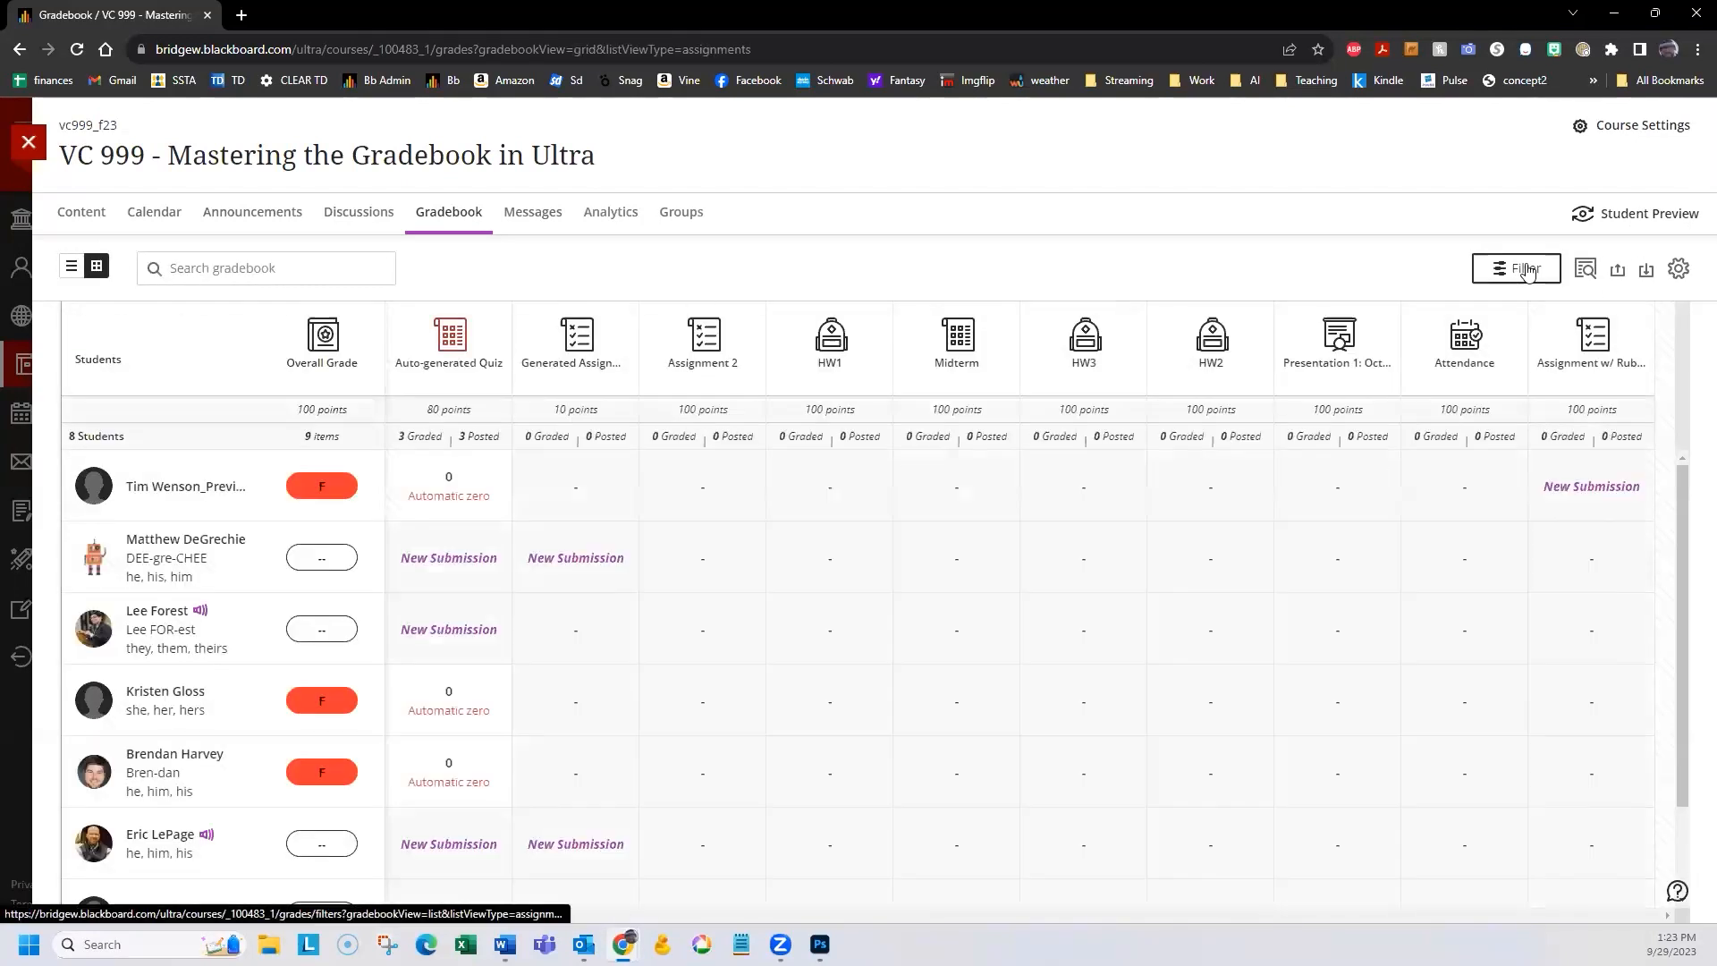
# Filter the gradebook grid to the Assignment category and select the resulting page's web address.
pyautogui.click(1518, 269)
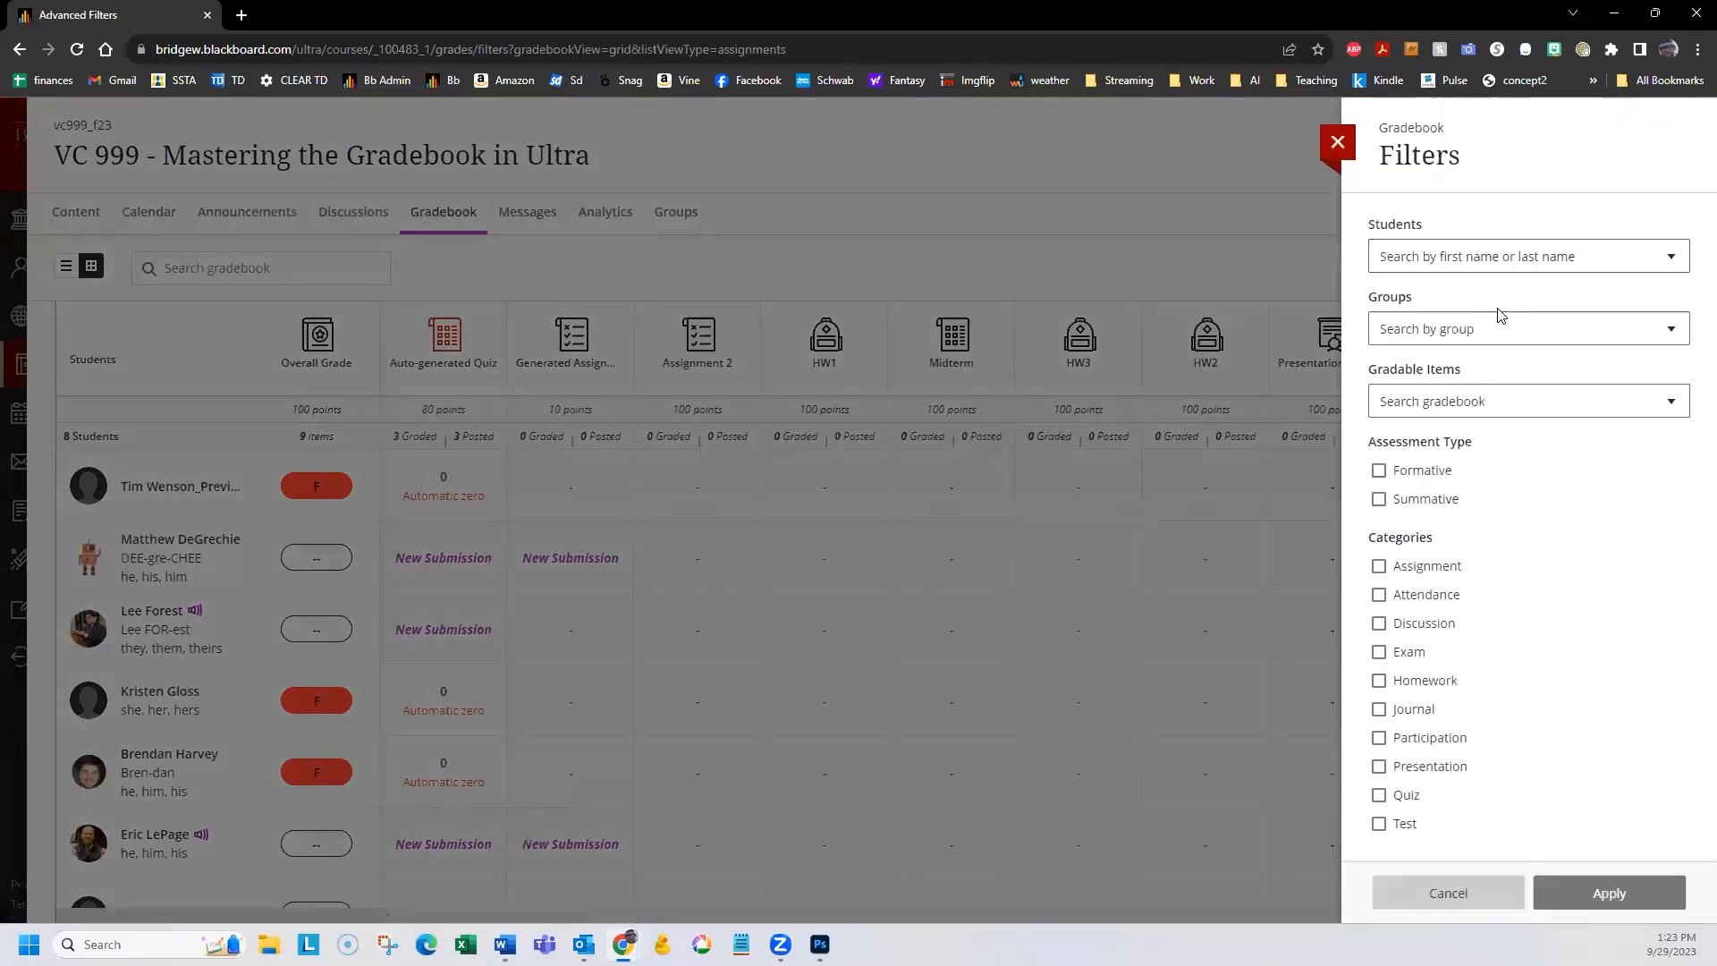
pyautogui.click(1379, 567)
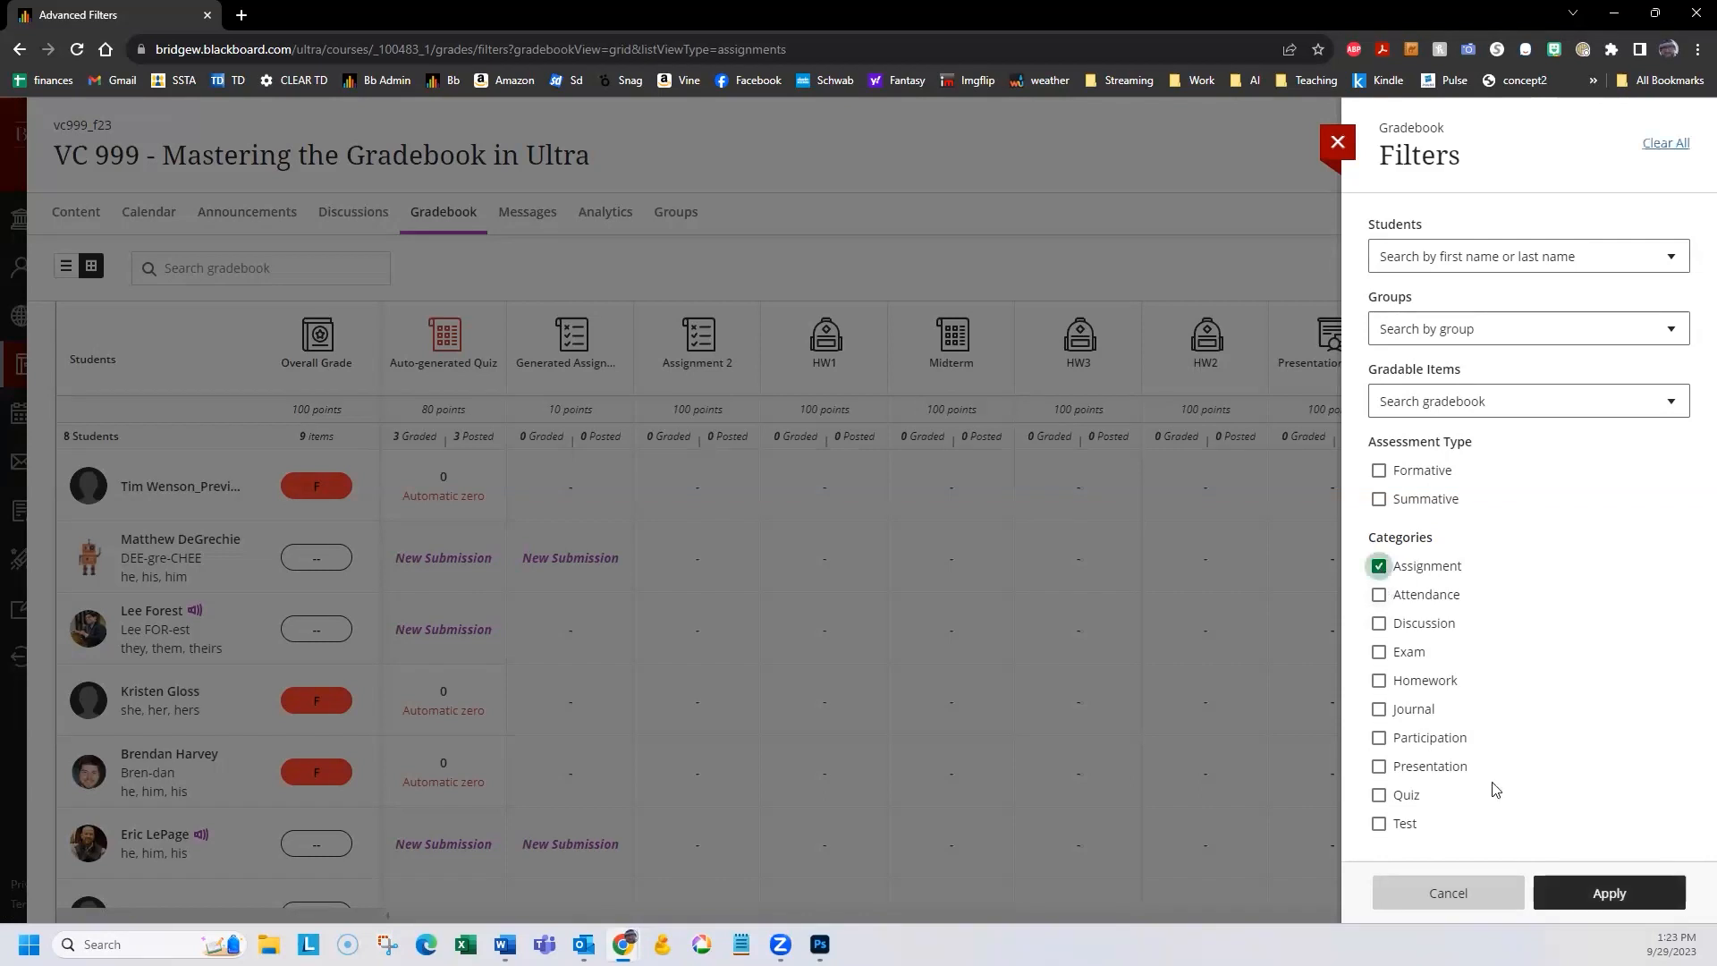
pyautogui.click(1602, 895)
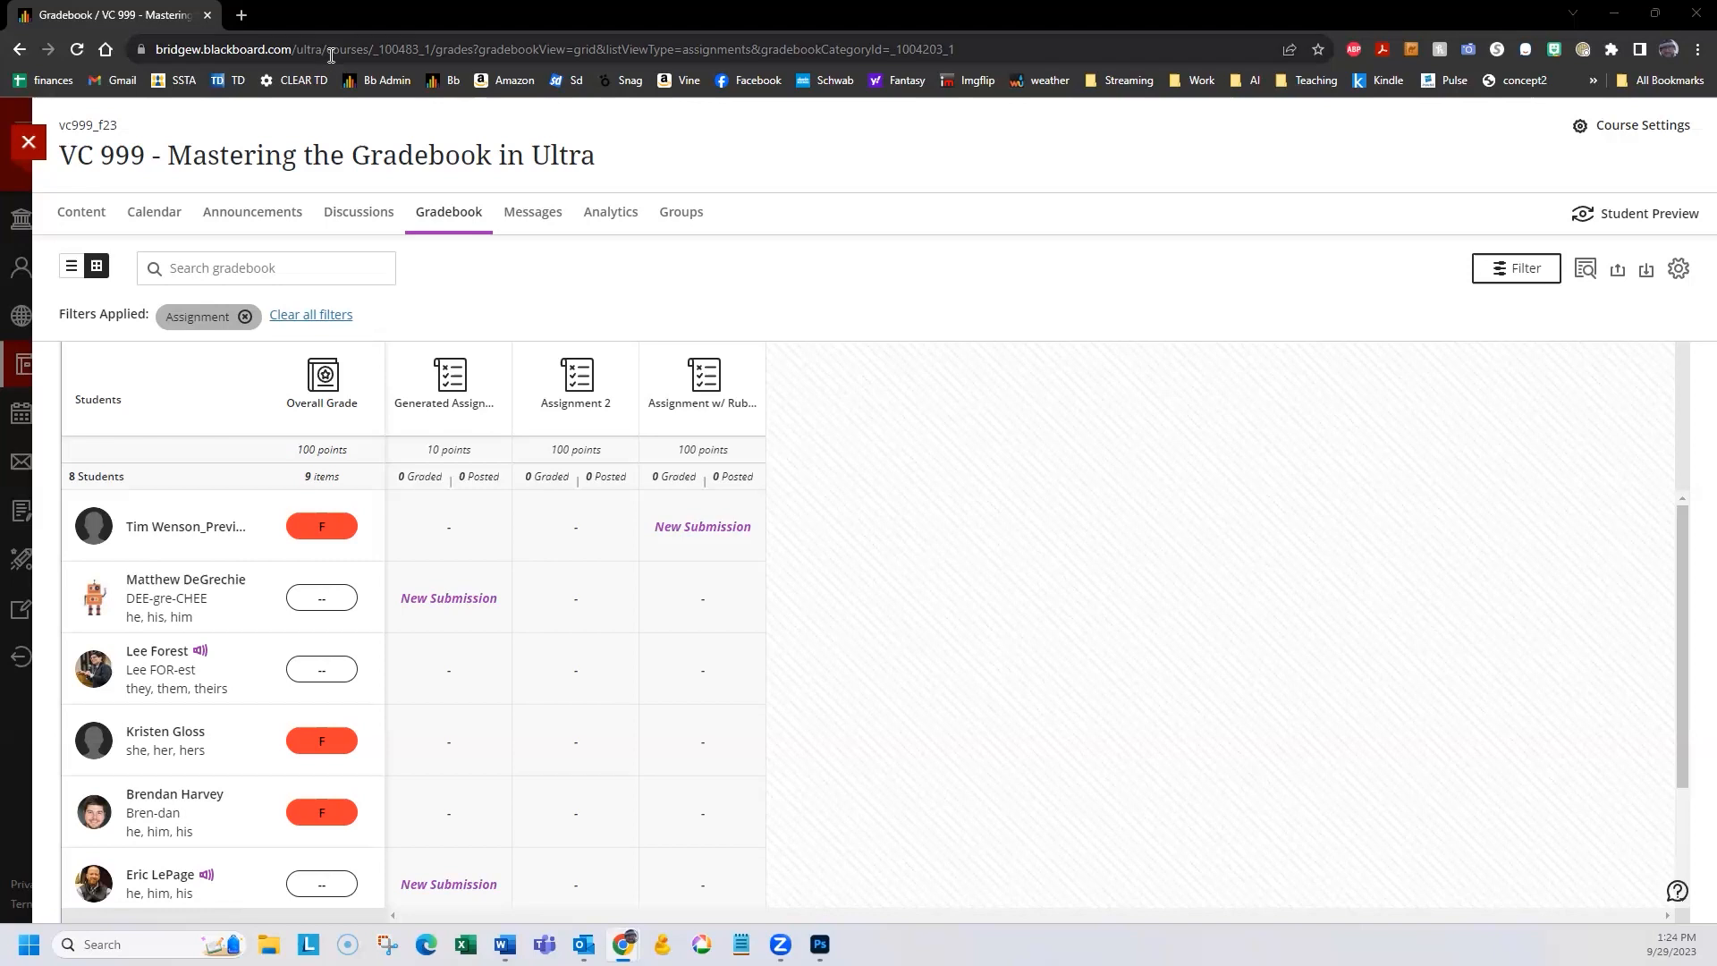
pyautogui.moveTo(961, 47); pyautogui.dragTo(152, 42)
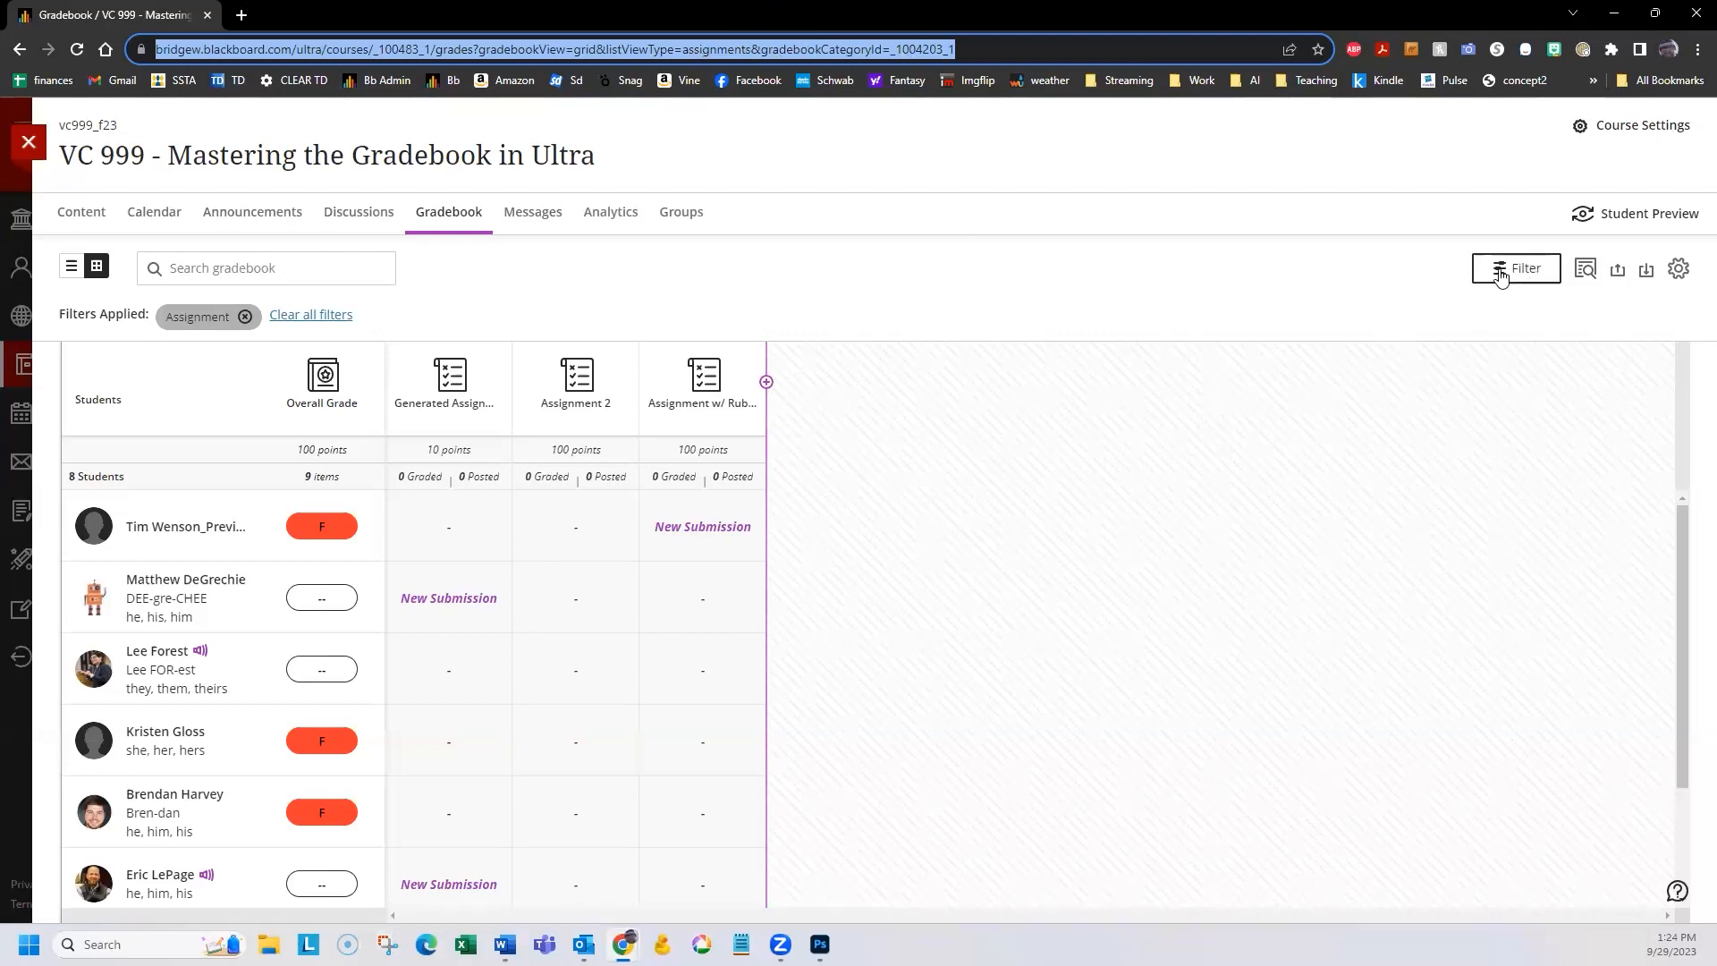
# Look through the student filter choices and remove the Assignment category filter from the gradebook.
pyautogui.click(1532, 276)
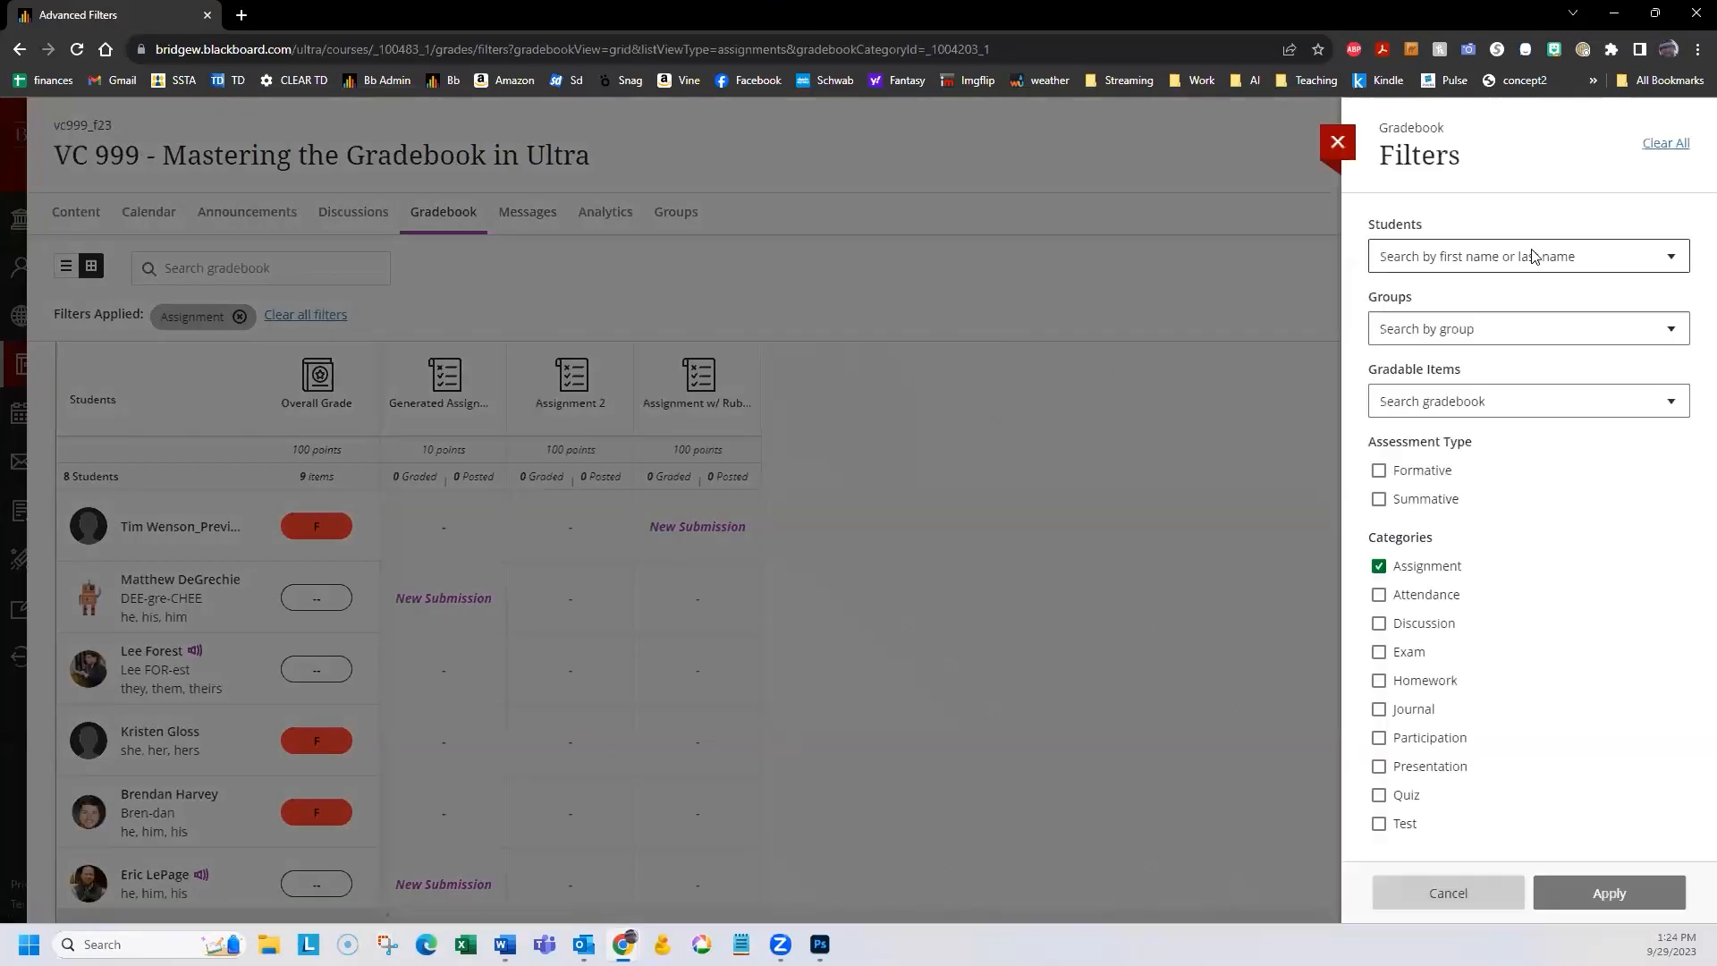
pyautogui.click(1378, 566)
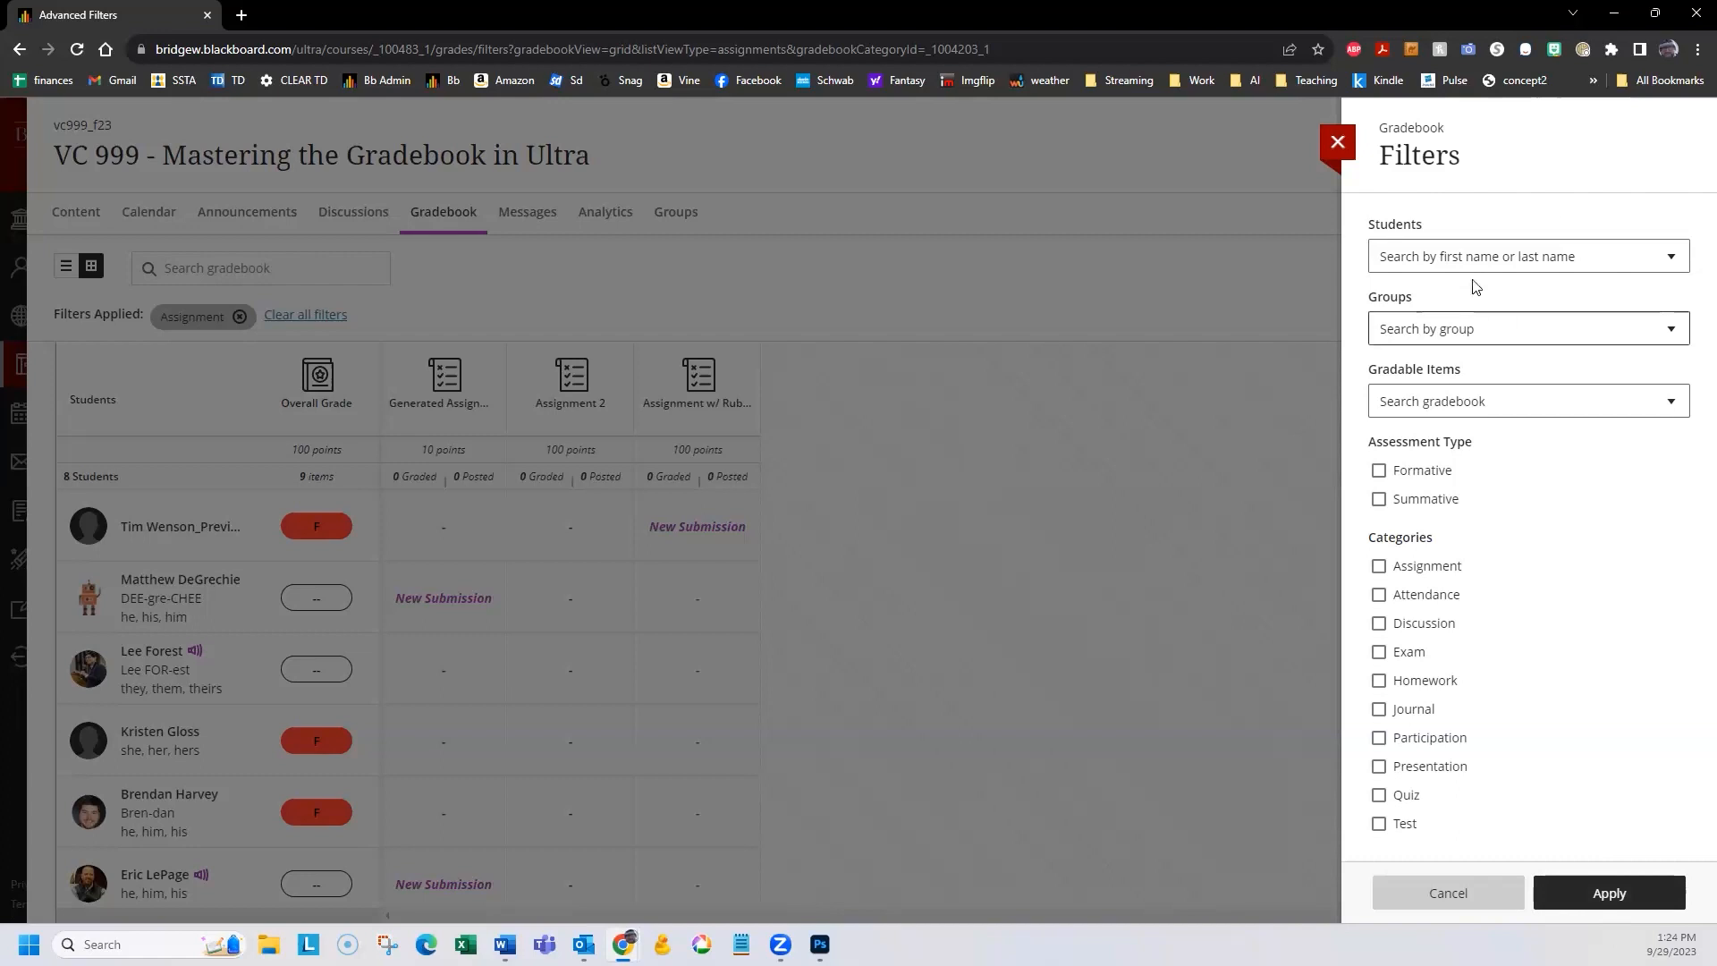
pyautogui.click(1669, 258)
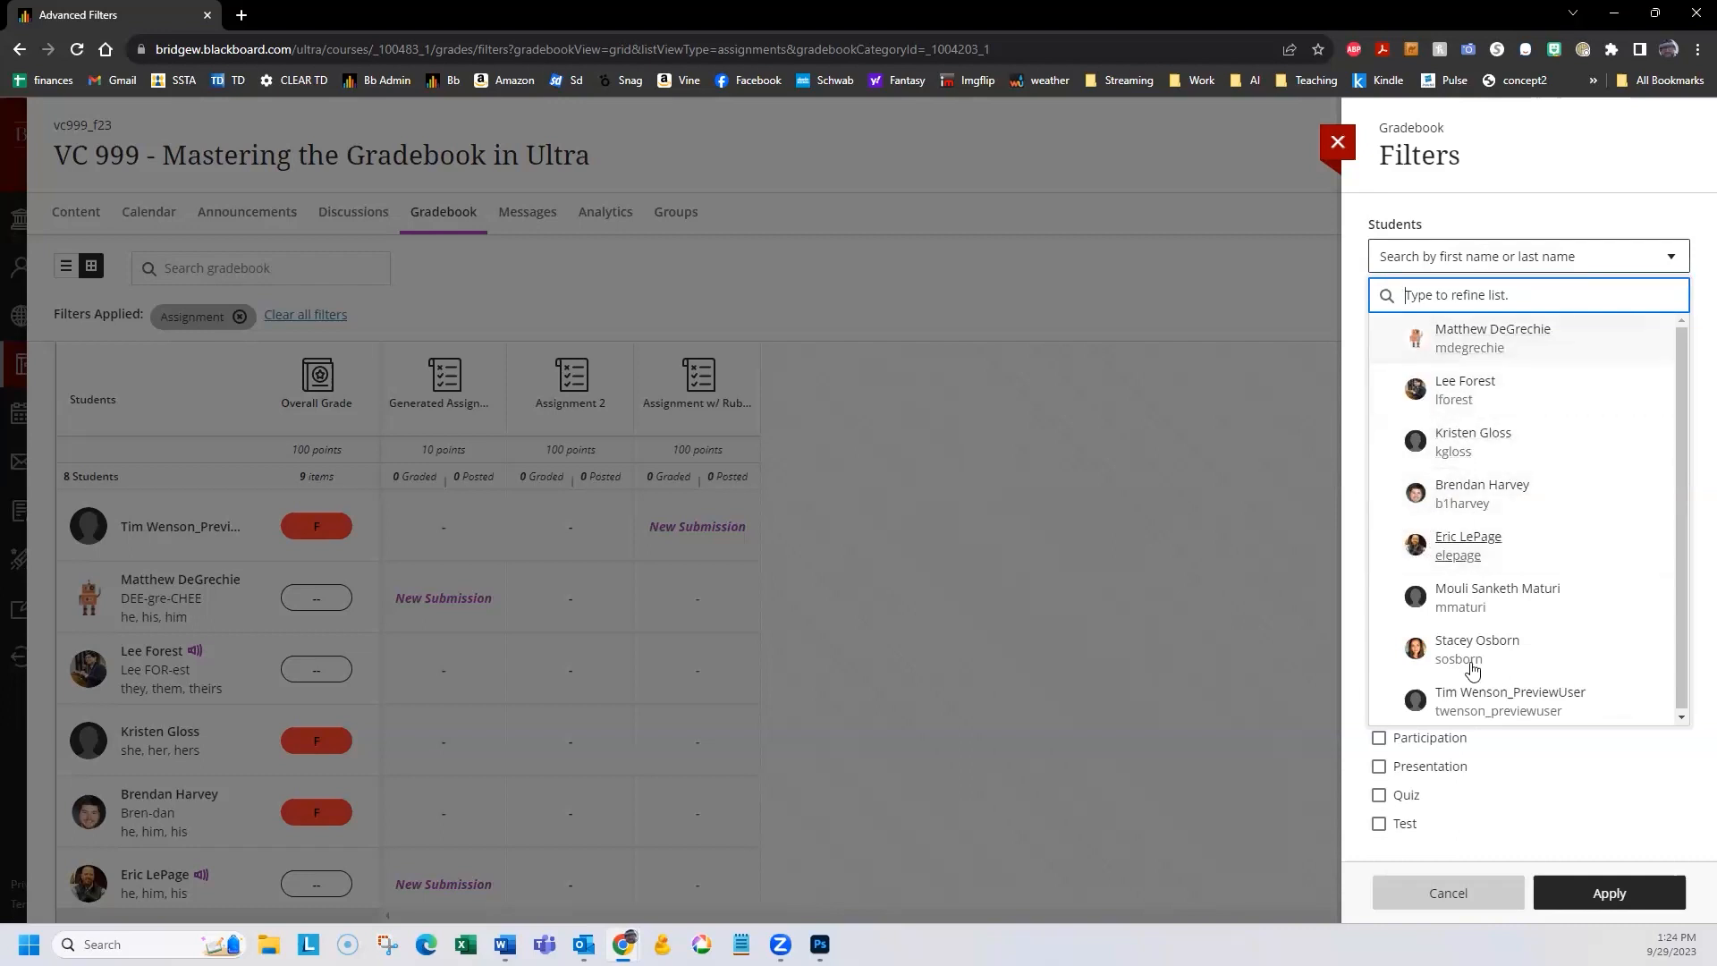
pyautogui.click(1579, 799)
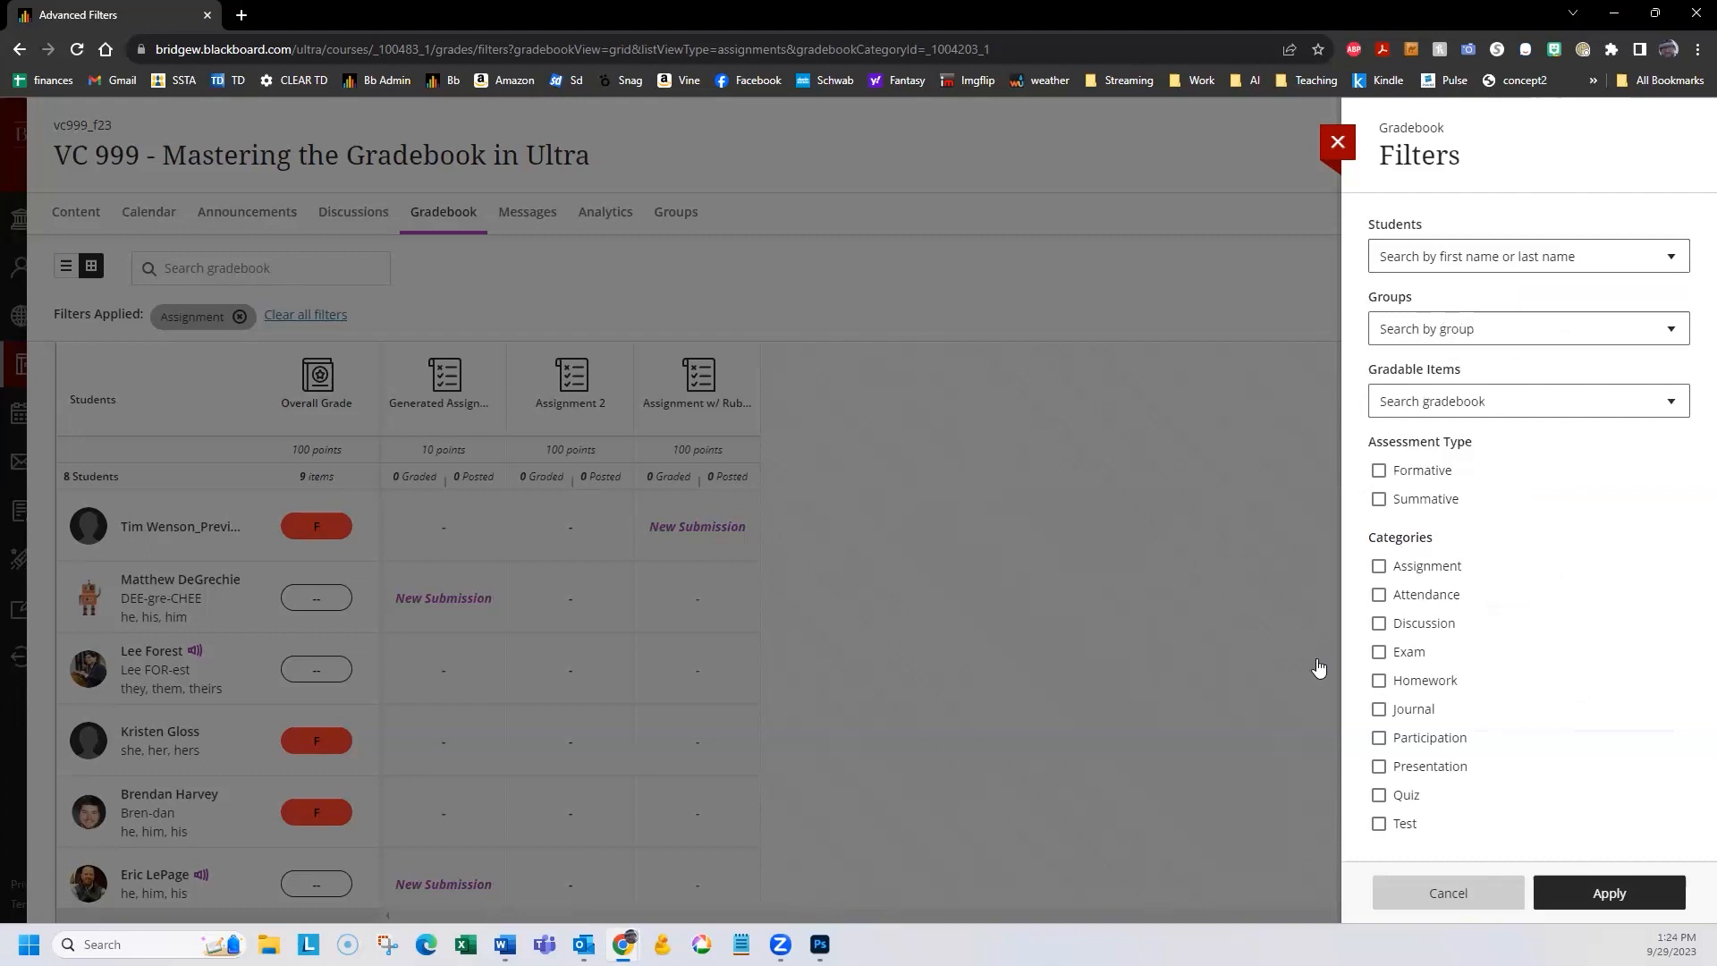
pyautogui.click(1617, 895)
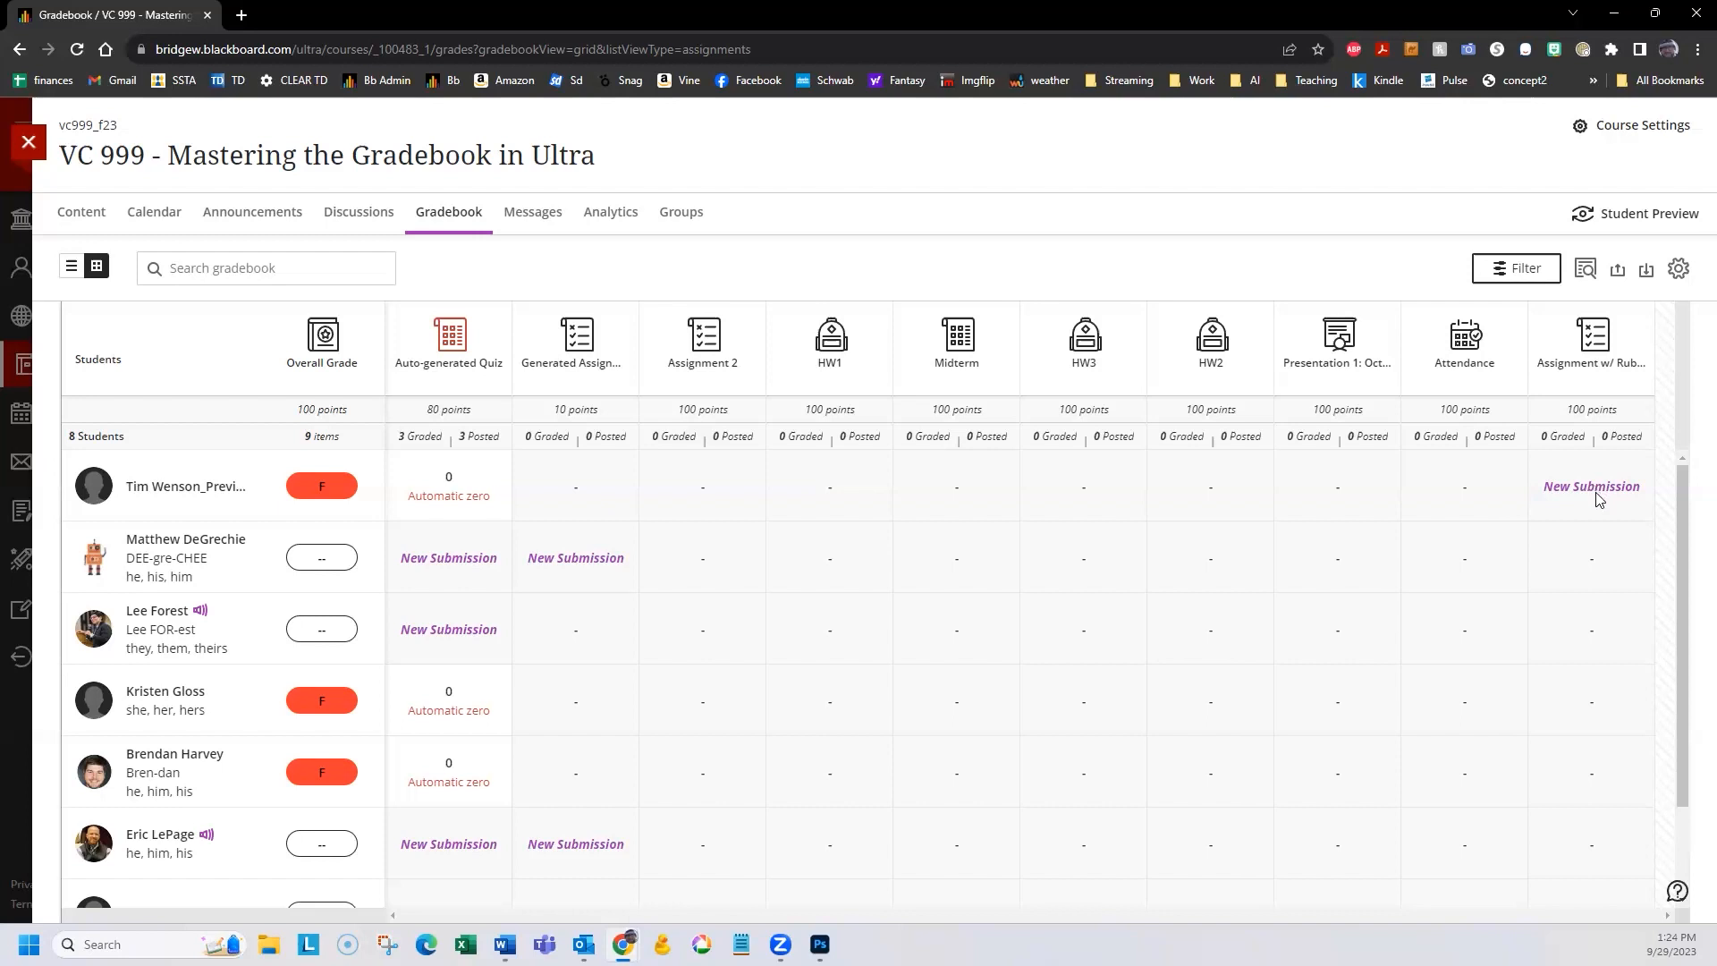
# Examine the exception settings and allowed-attempt choices for the second student's Auto-generated Quiz, leaving them unsaved.
pyautogui.click(456, 562)
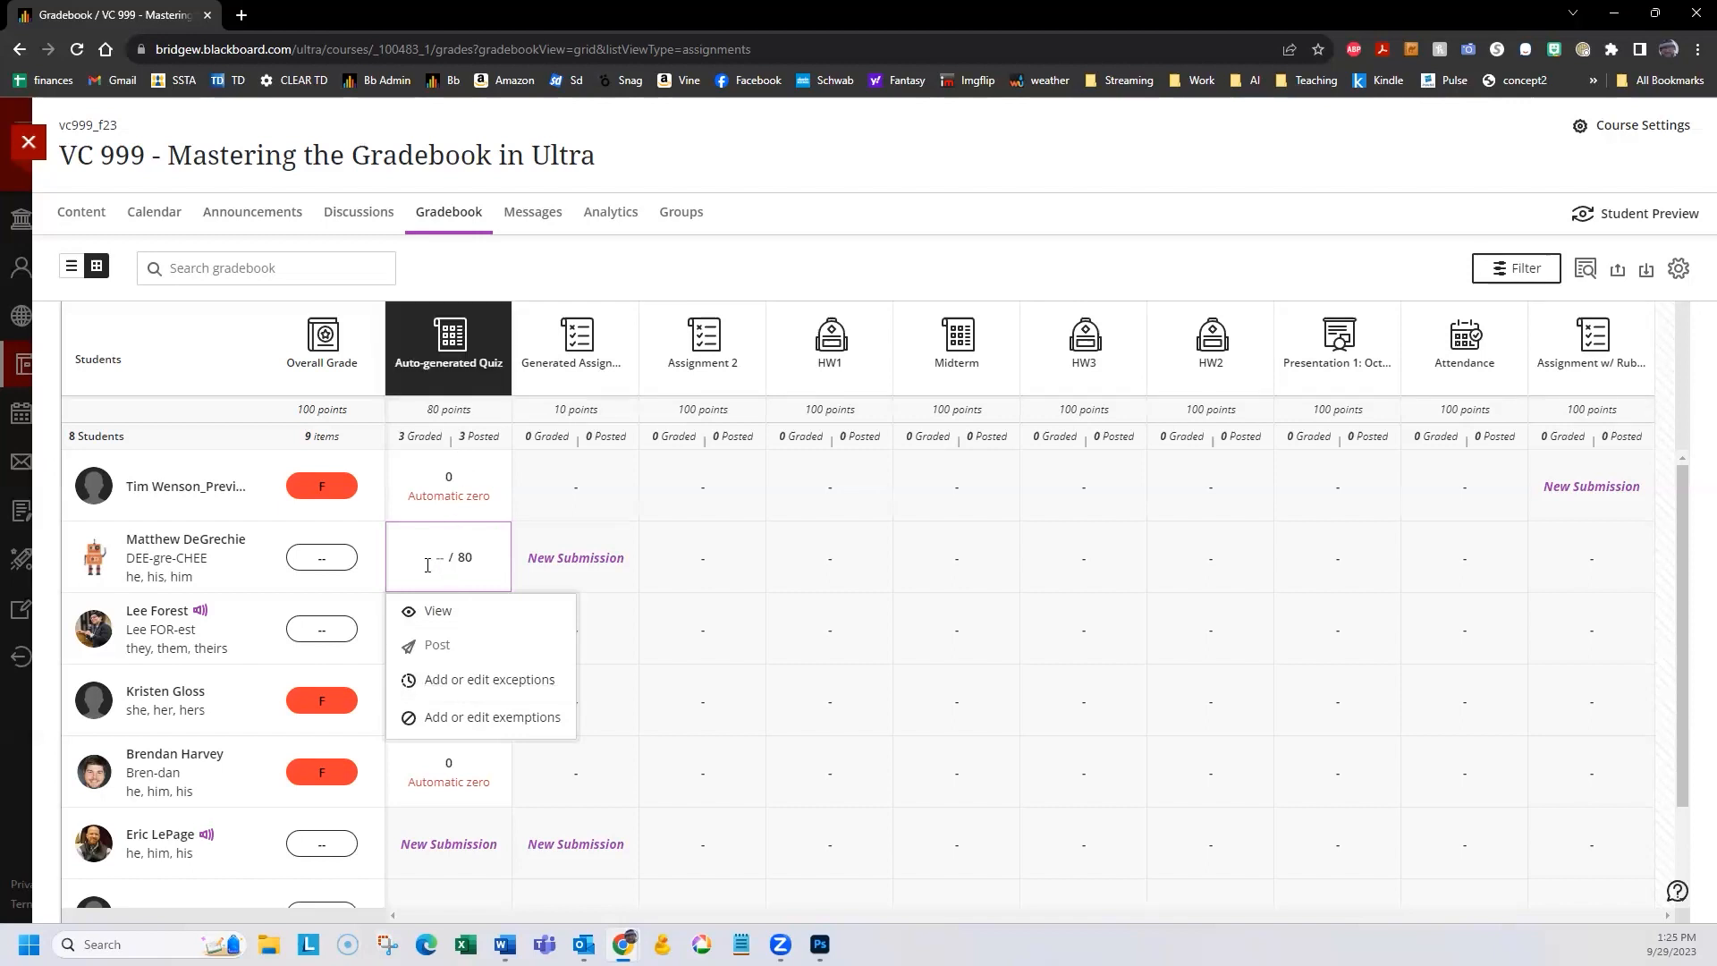
pyautogui.click(471, 682)
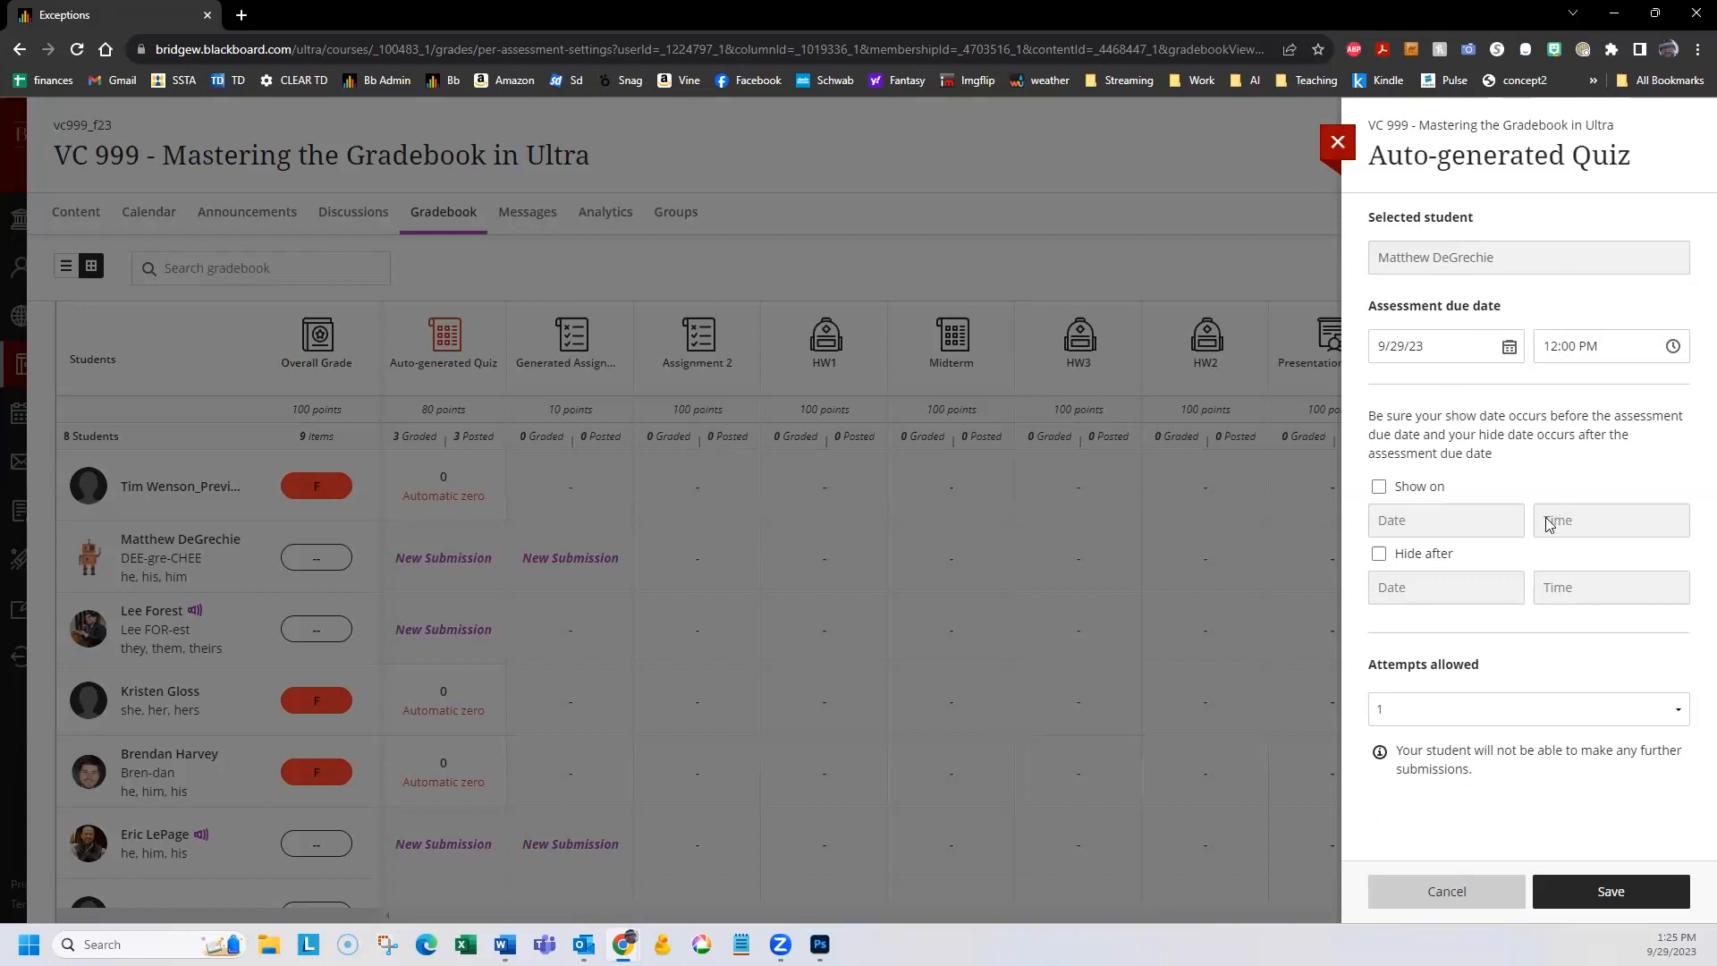
pyautogui.click(1457, 713)
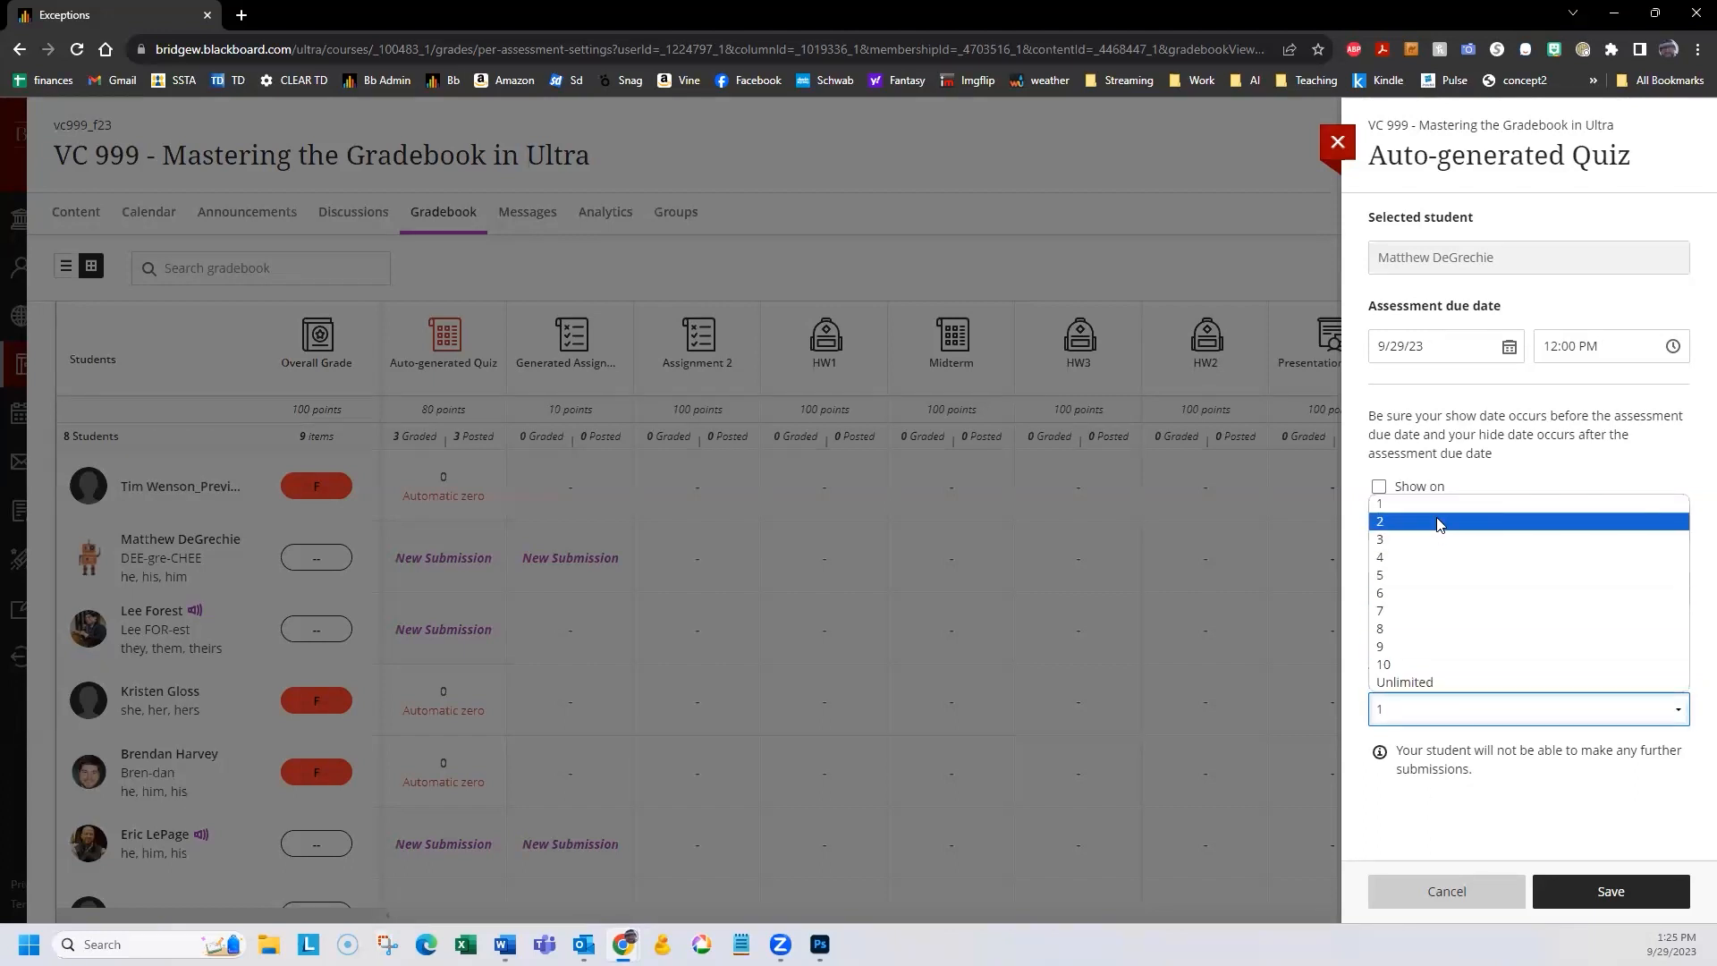
pyautogui.click(1550, 821)
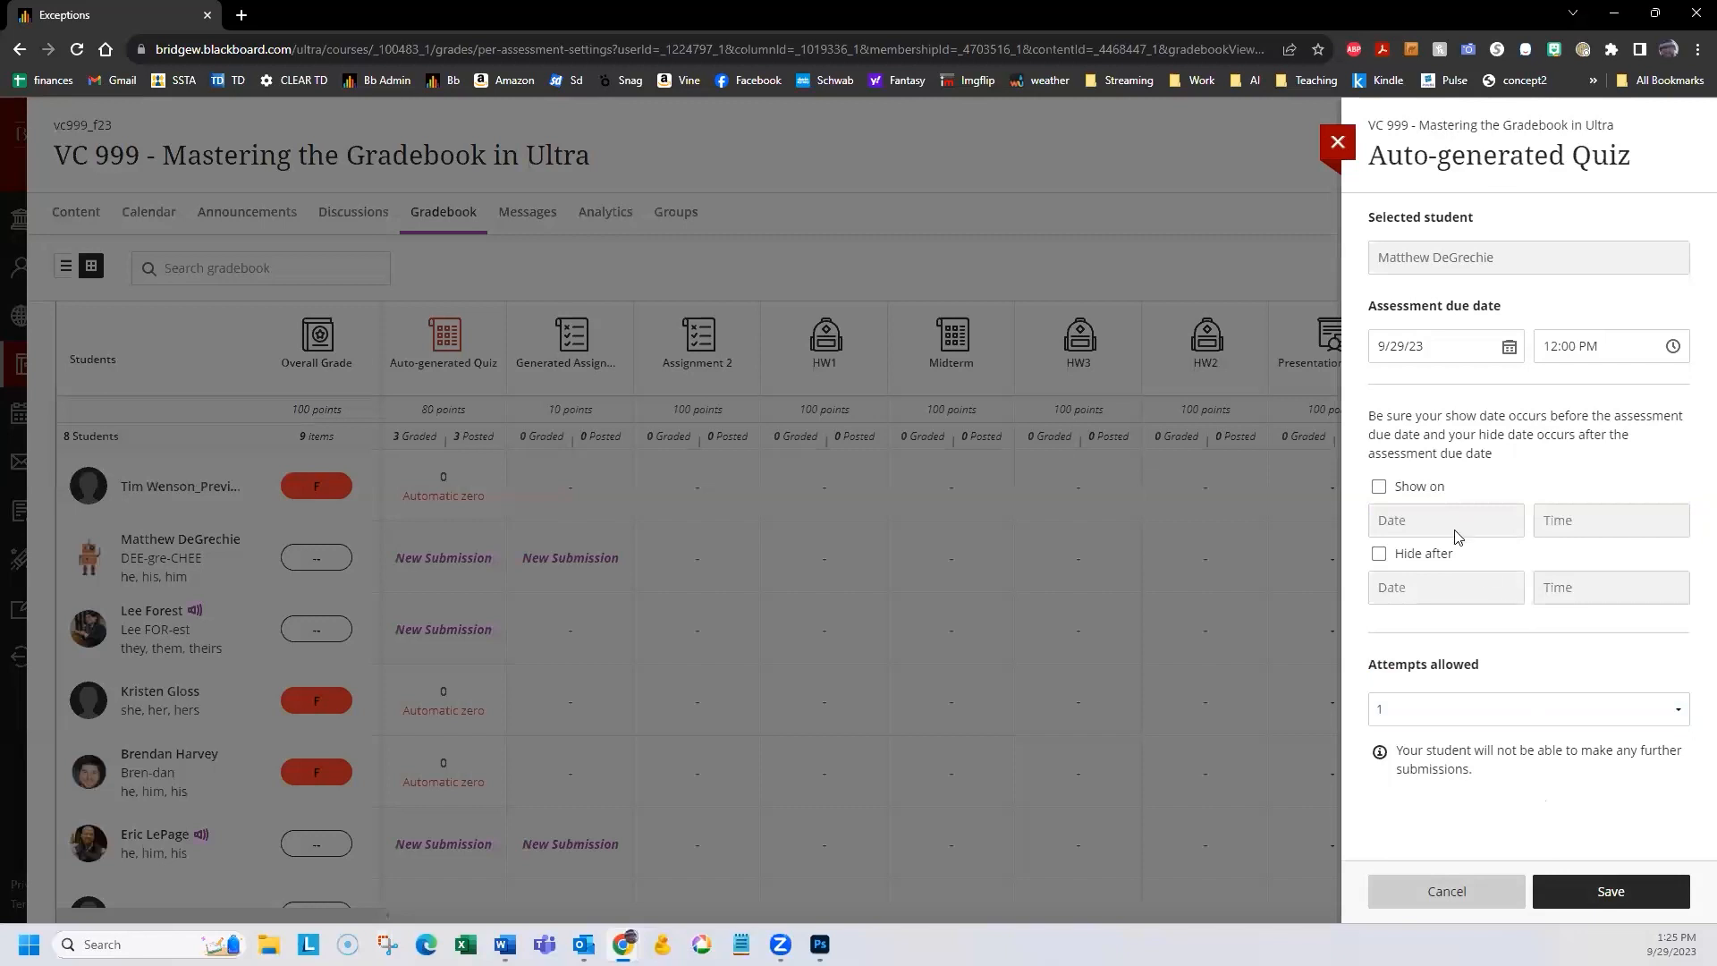
pyautogui.click(1339, 144)
# Exempt the second student from grading on the Auto-generated Quiz and save the exemption.
pyautogui.click(463, 486)
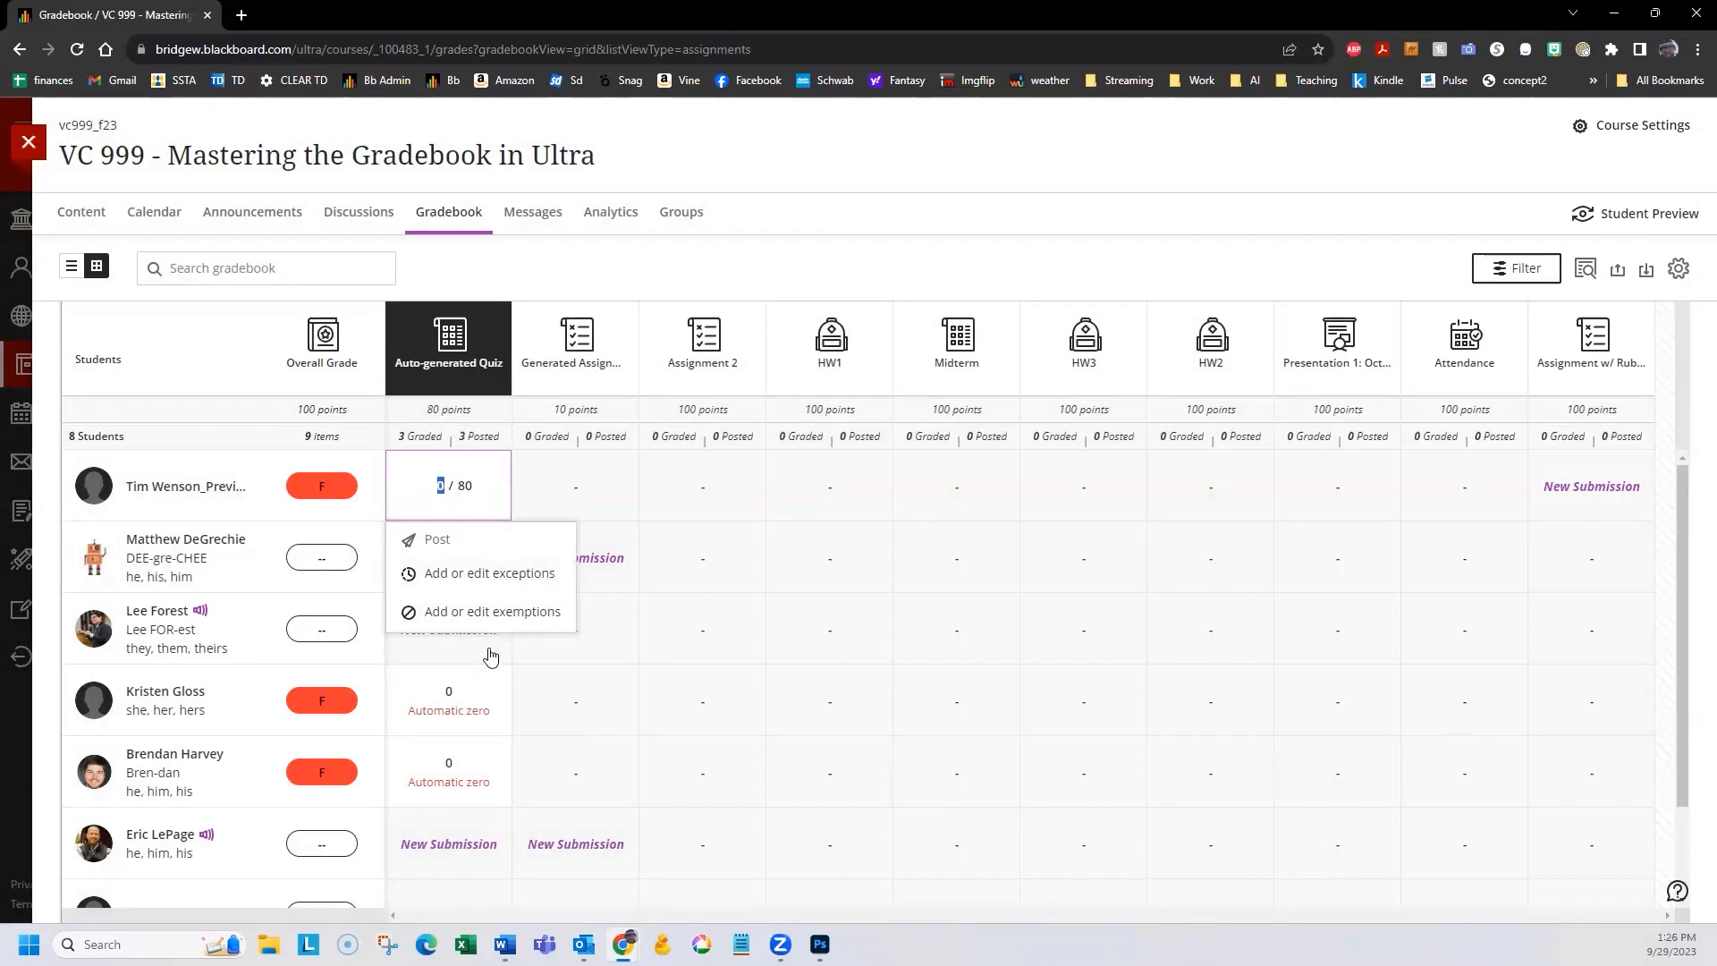
pyautogui.click(626, 626)
pyautogui.click(481, 560)
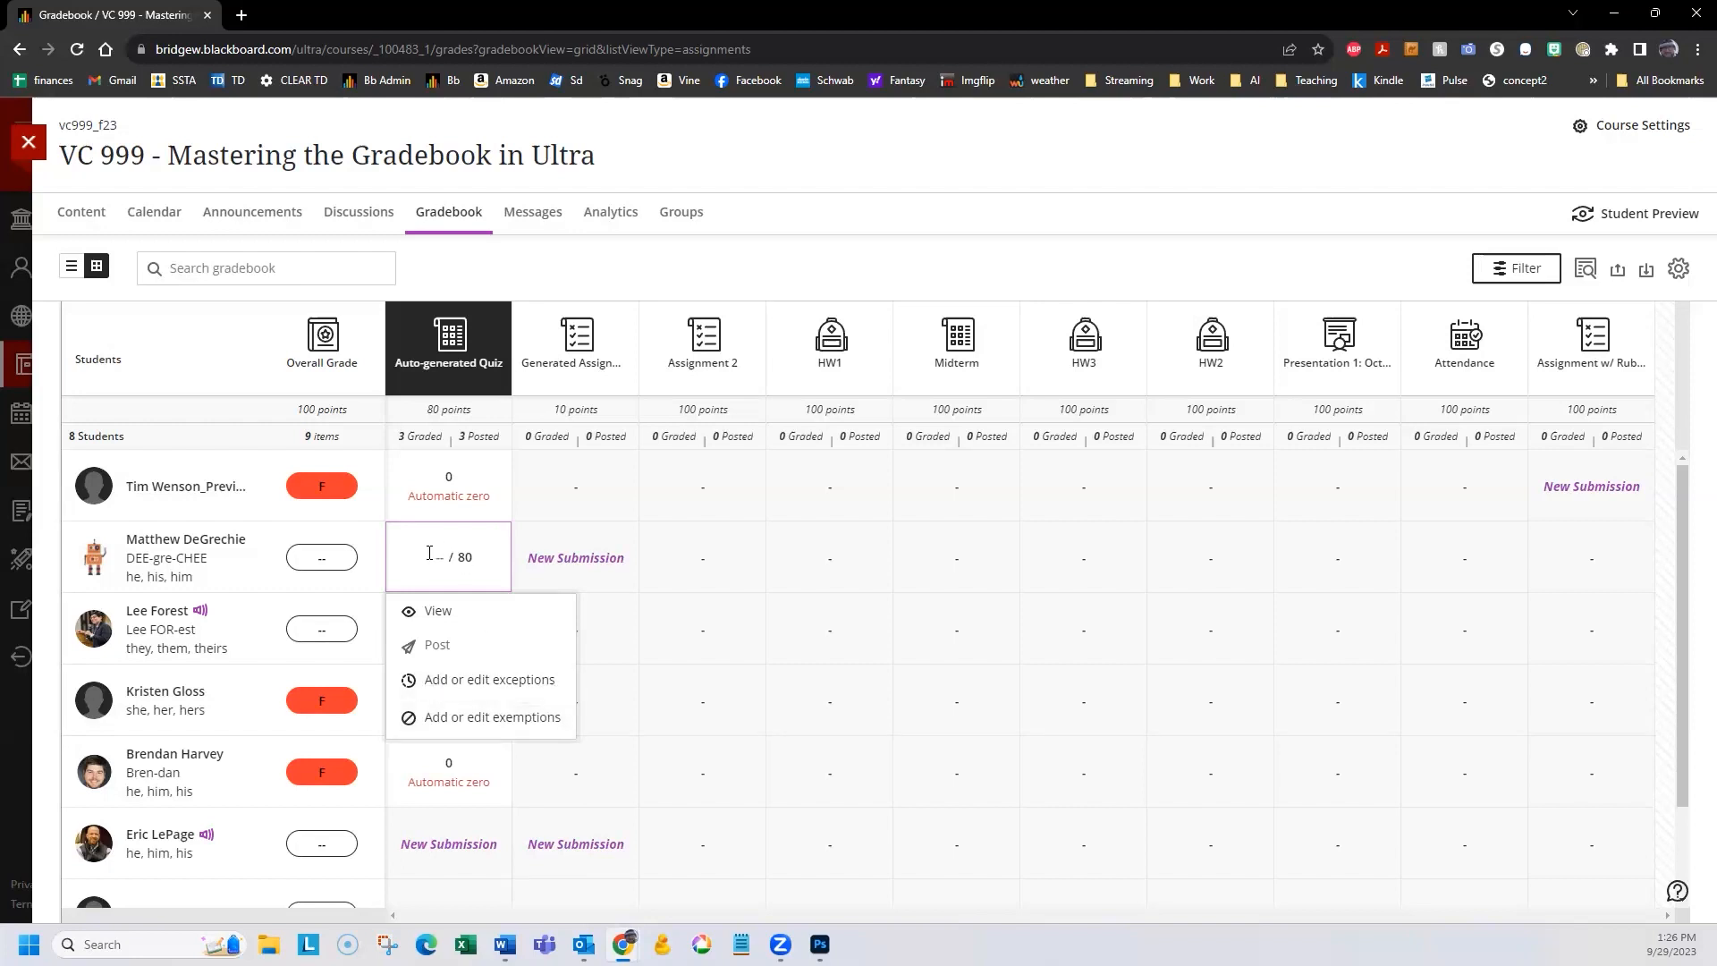
pyautogui.click(484, 719)
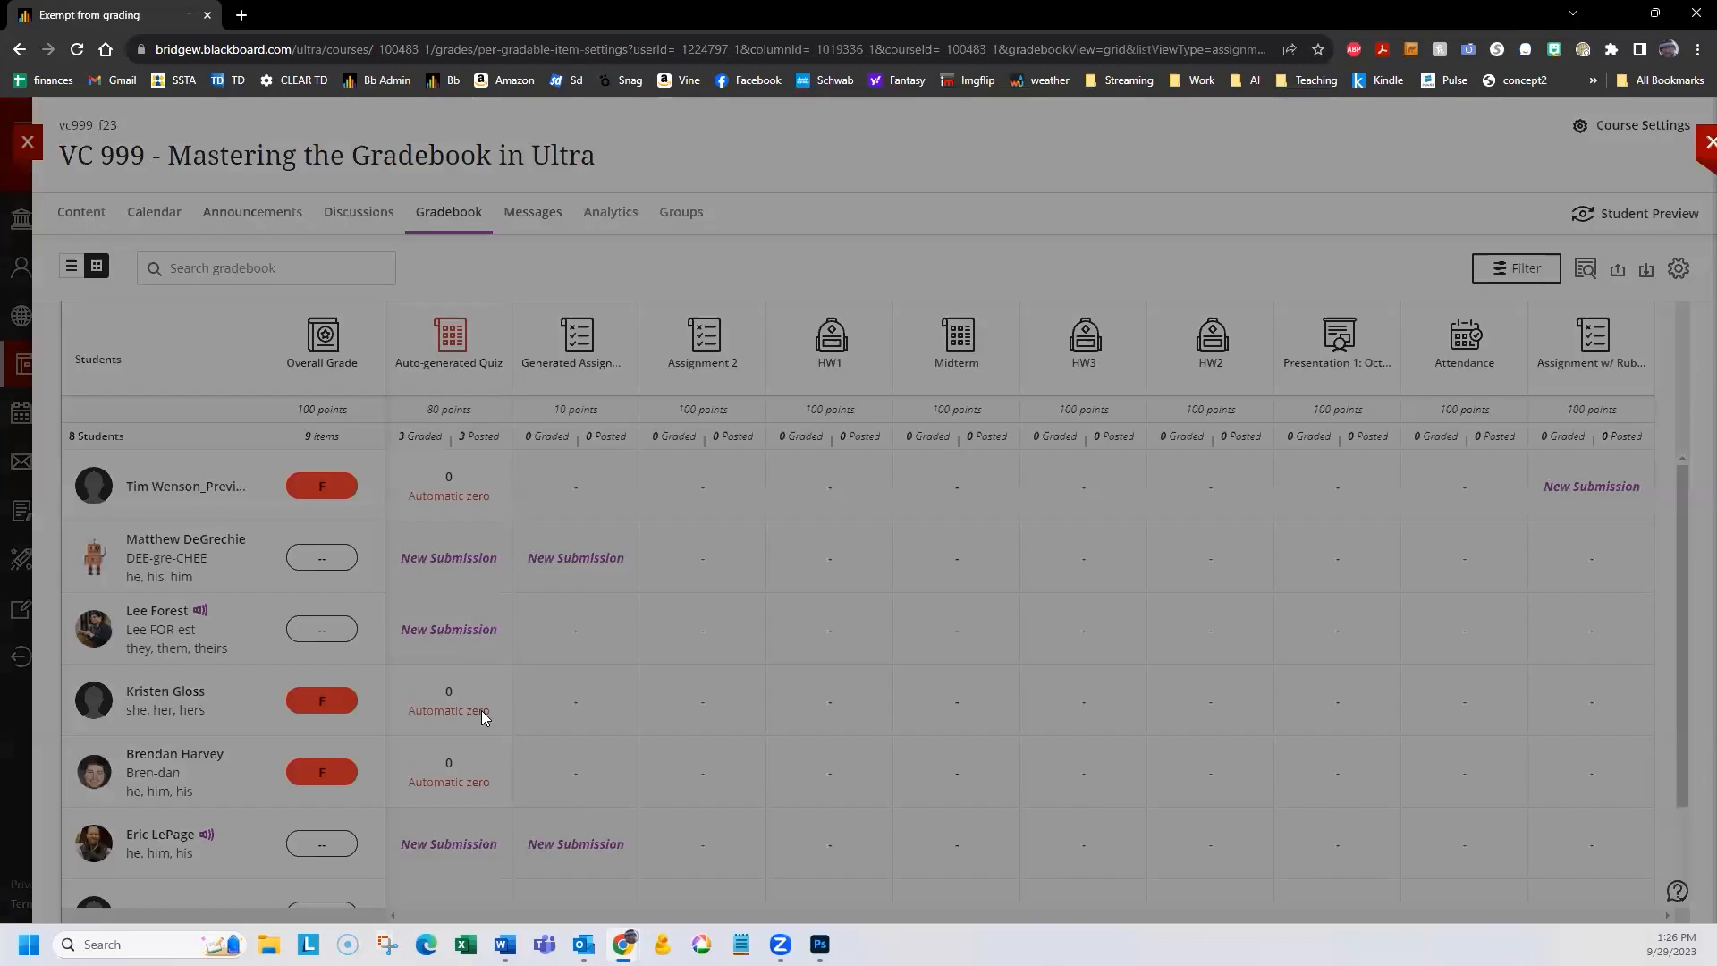
pyautogui.click(1378, 306)
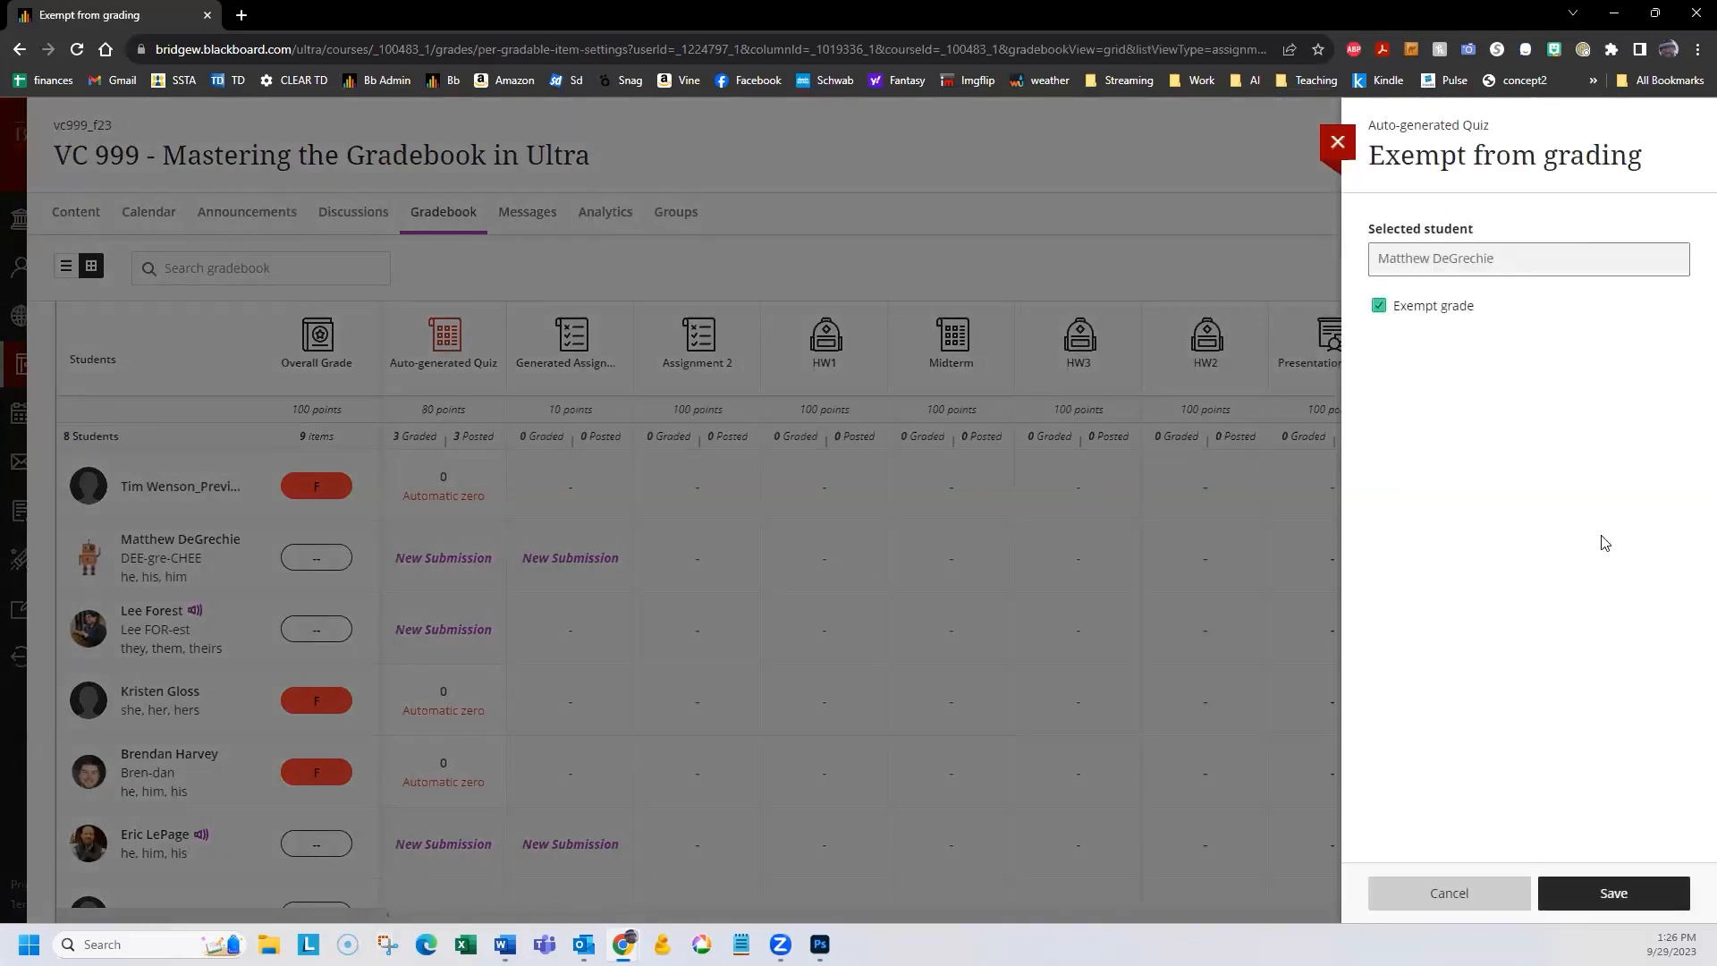
pyautogui.click(1620, 896)
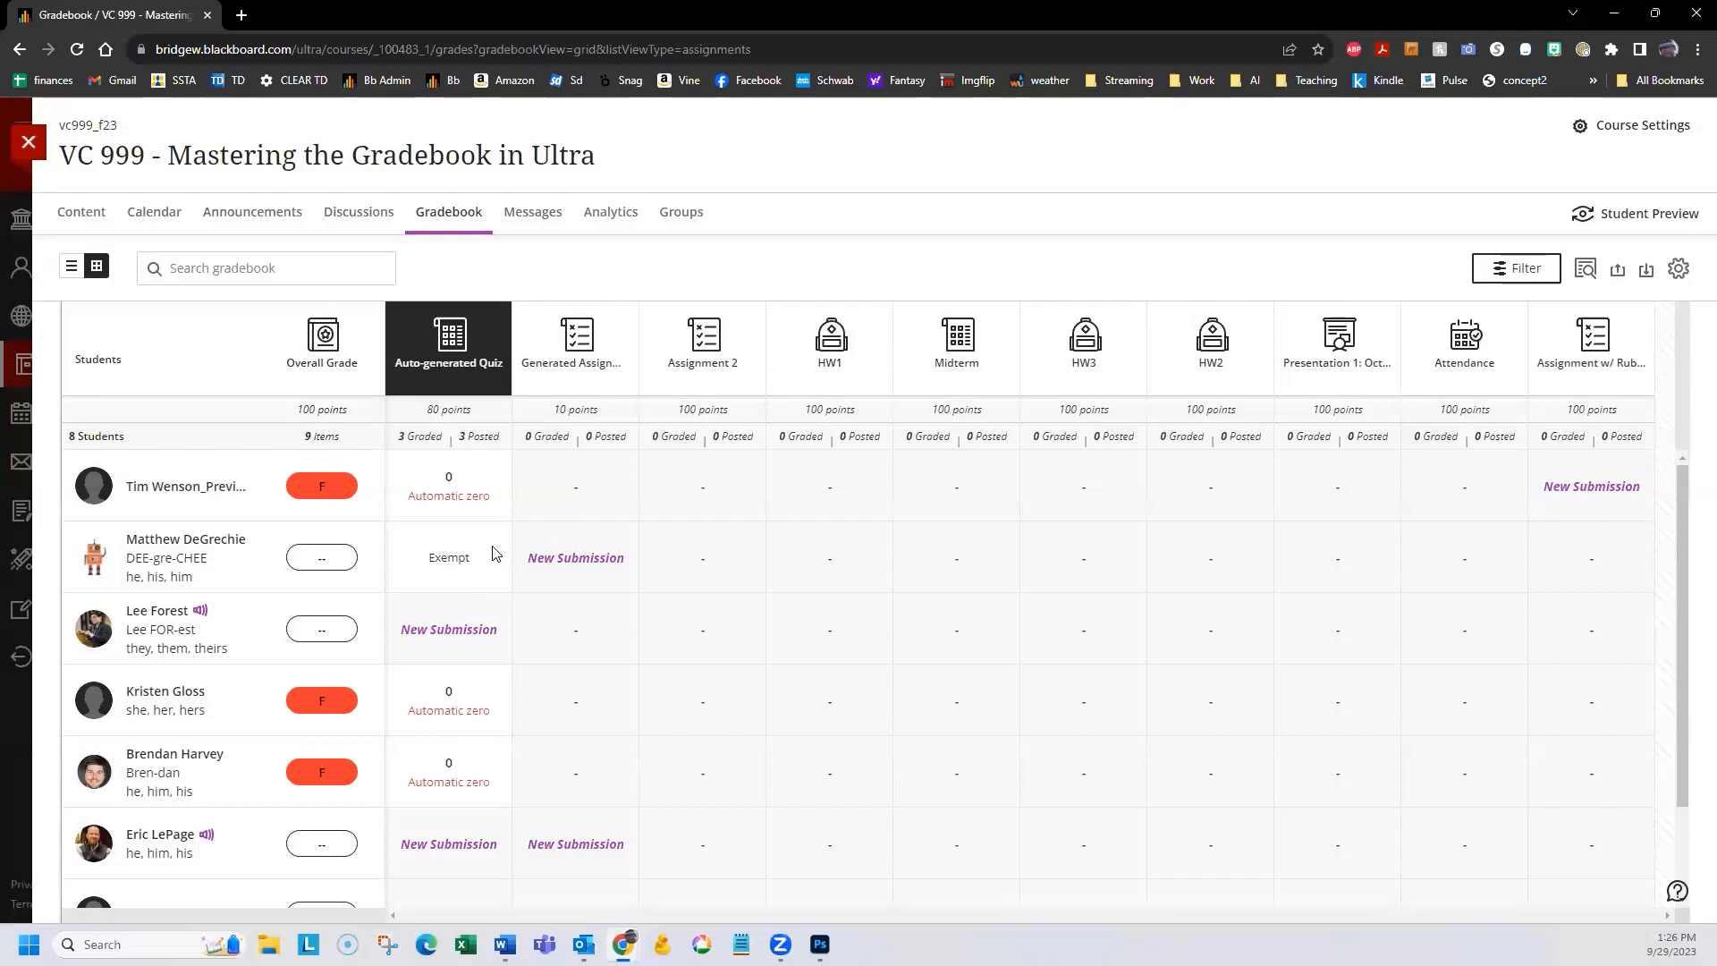
# Remove the second student's grading exemption from the Auto-generated Quiz and save.
pyautogui.click(459, 560)
pyautogui.click(459, 716)
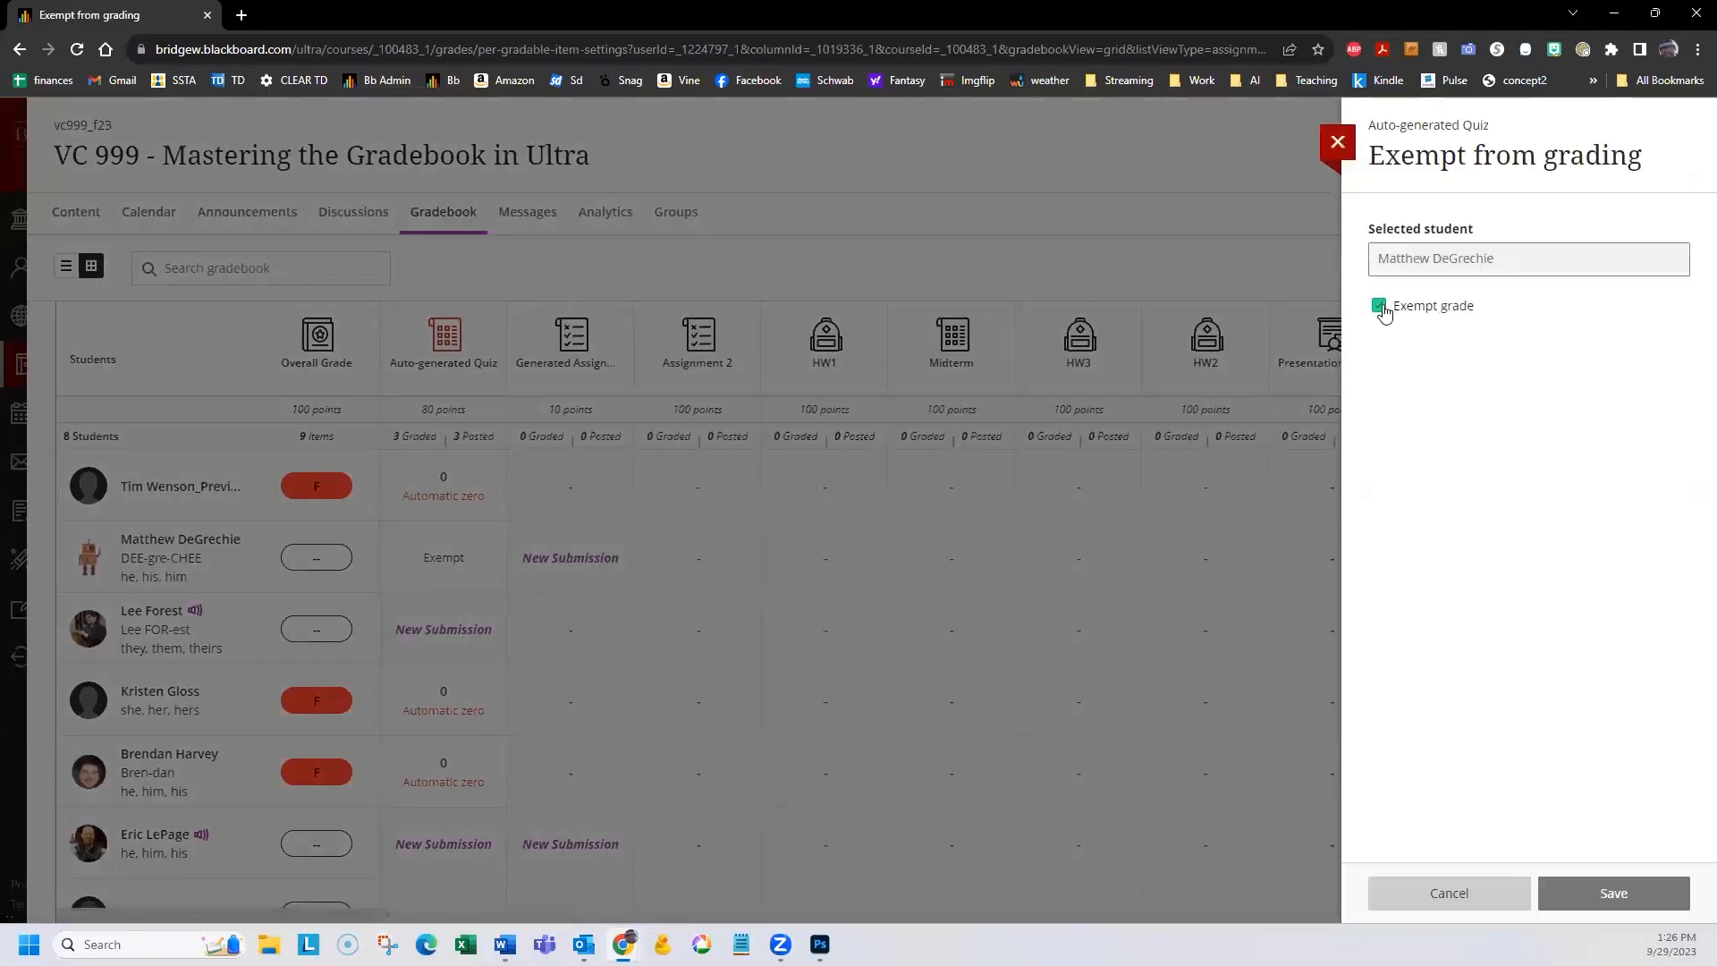
pyautogui.click(1623, 893)
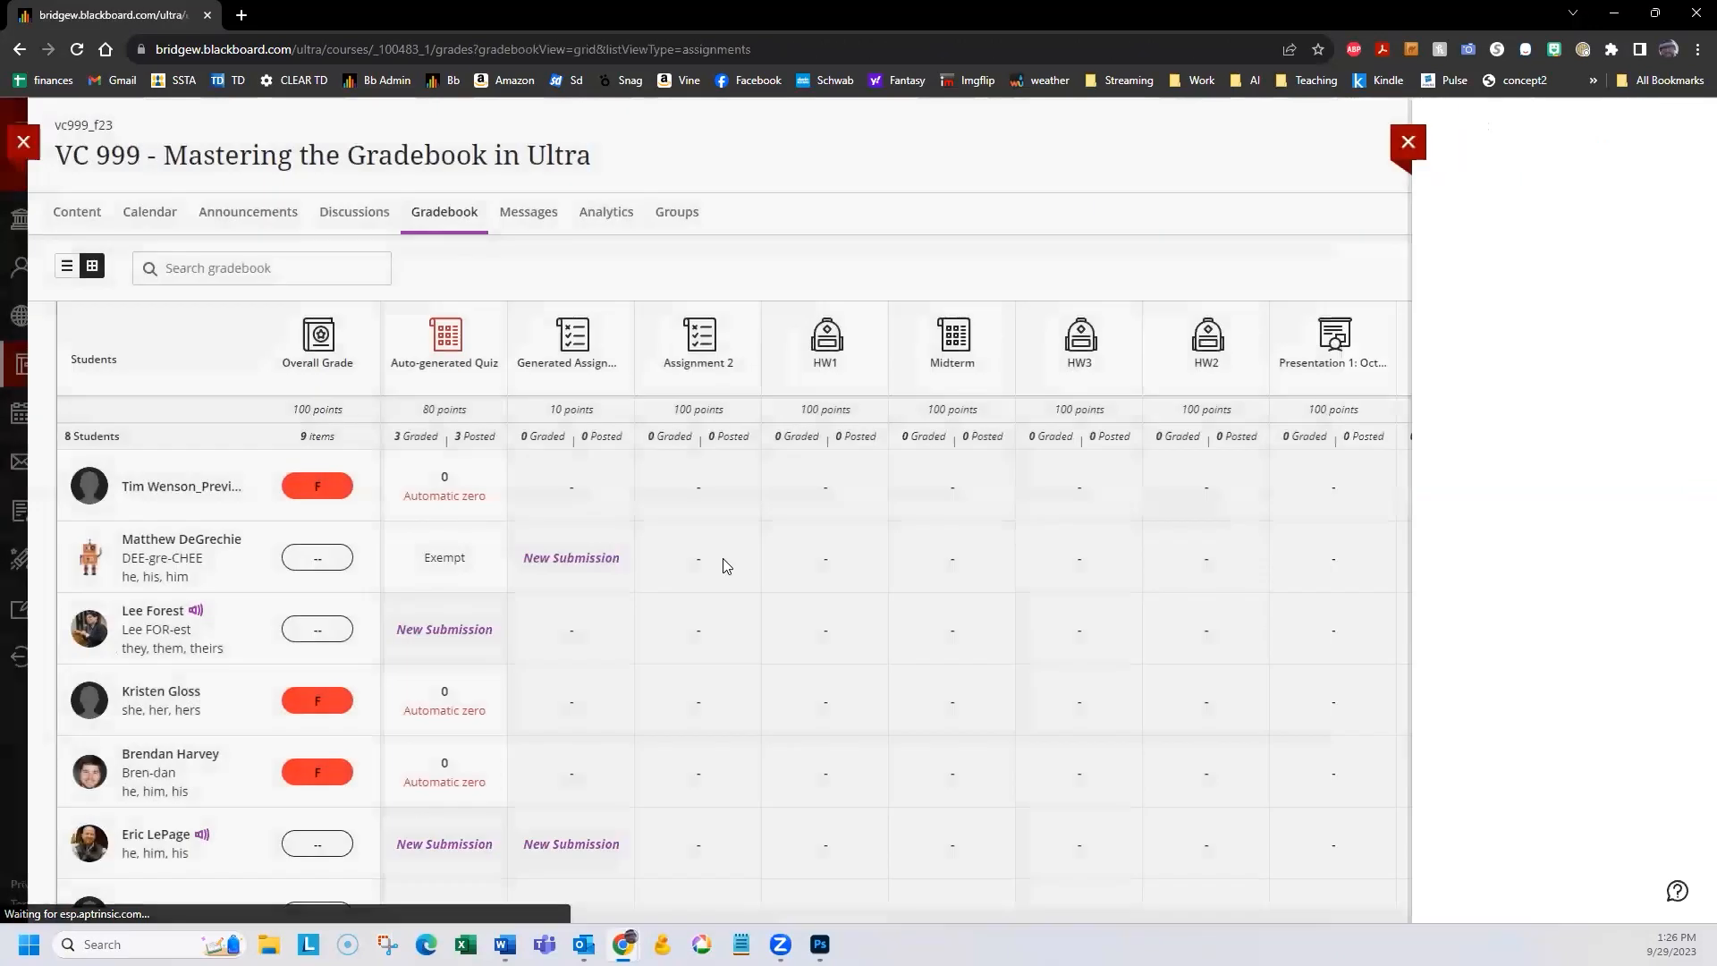
# View the second student's Auto-generated Quiz submission and look over the first few auto-graded questions.
pyautogui.click(451, 564)
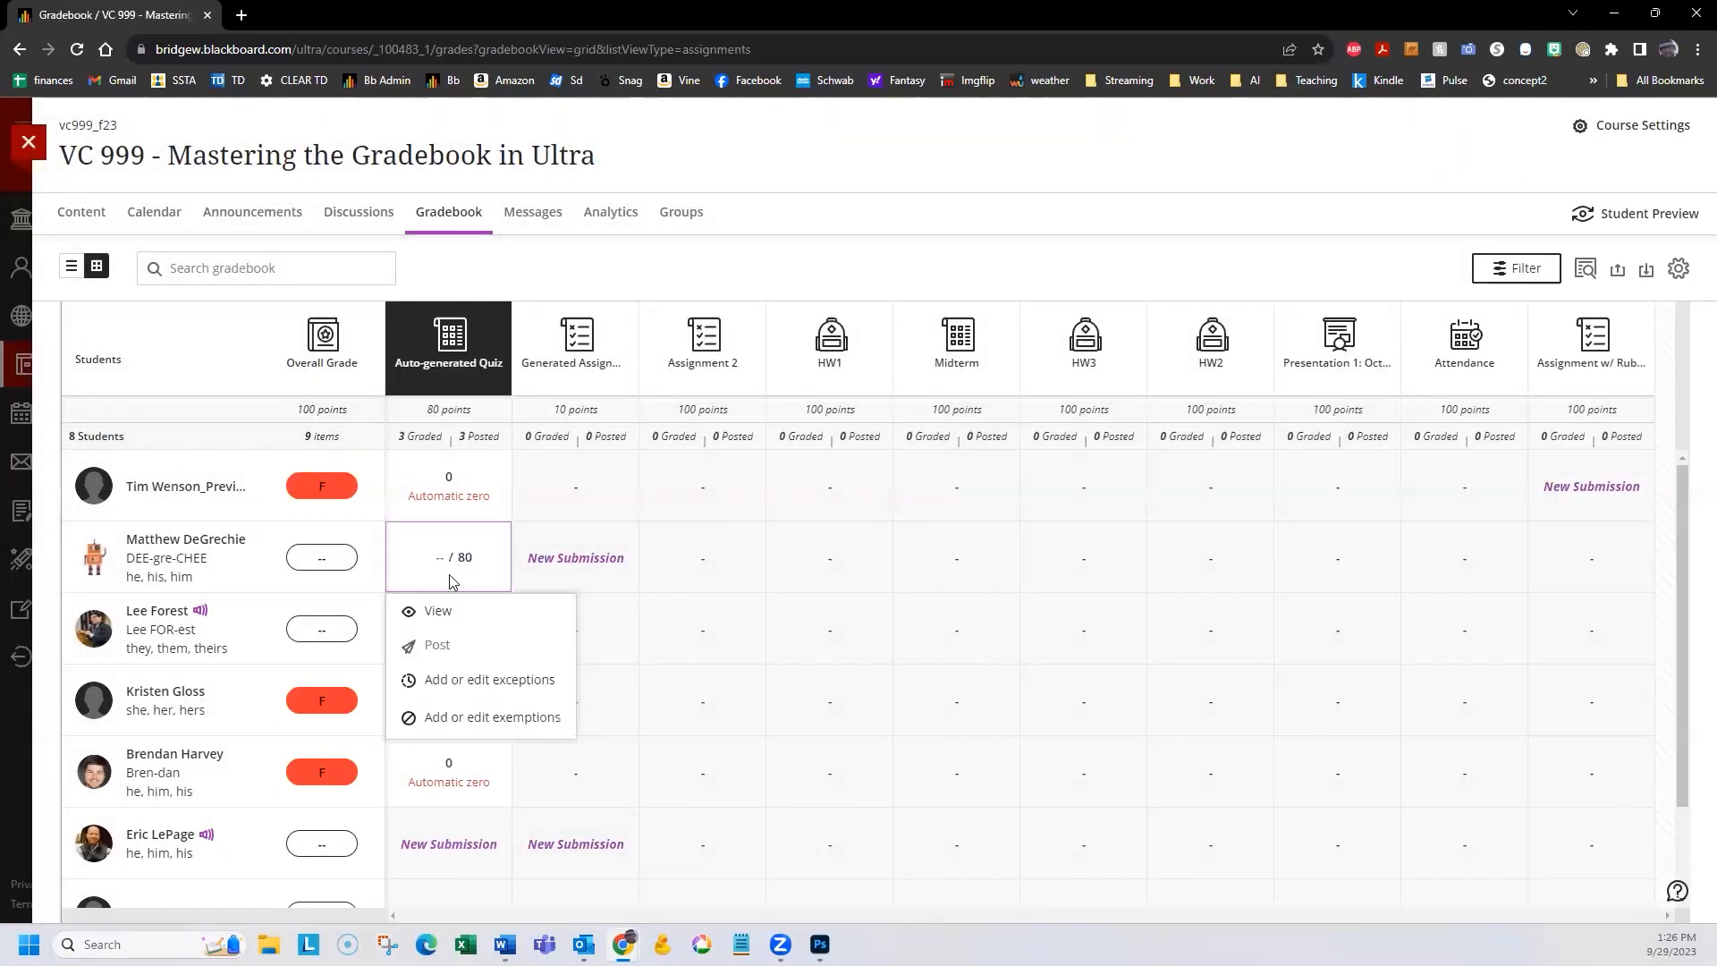
pyautogui.click(438, 612)
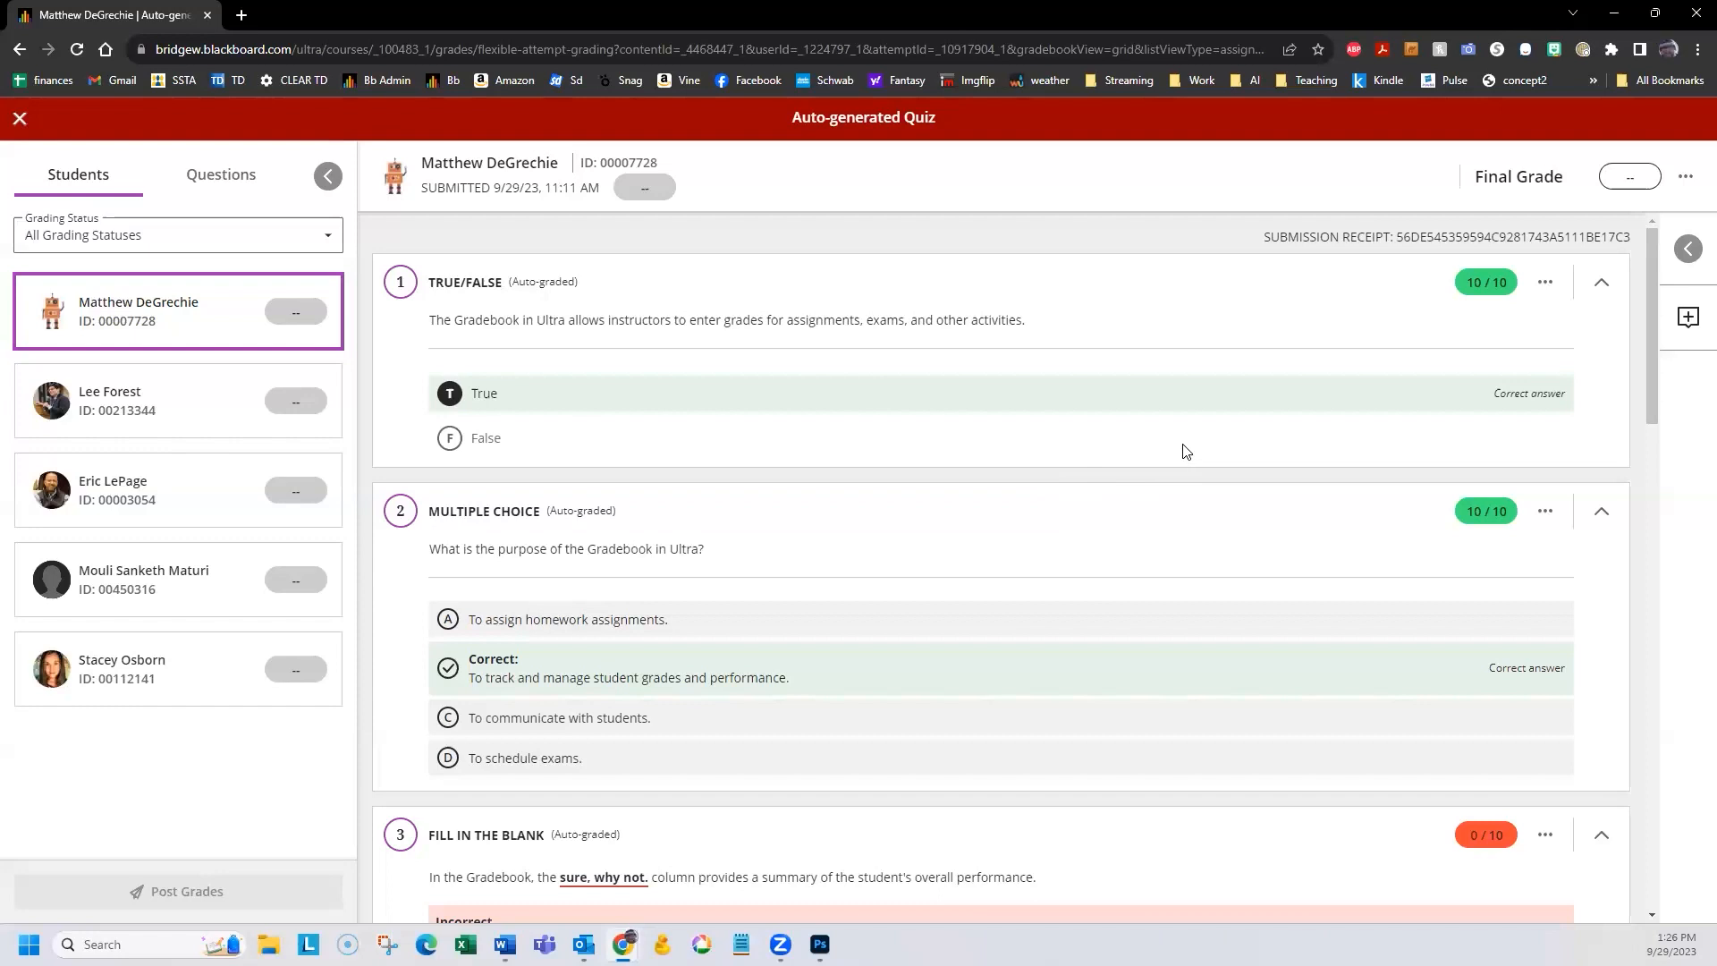
pyautogui.scroll(-2, 1218, 421)
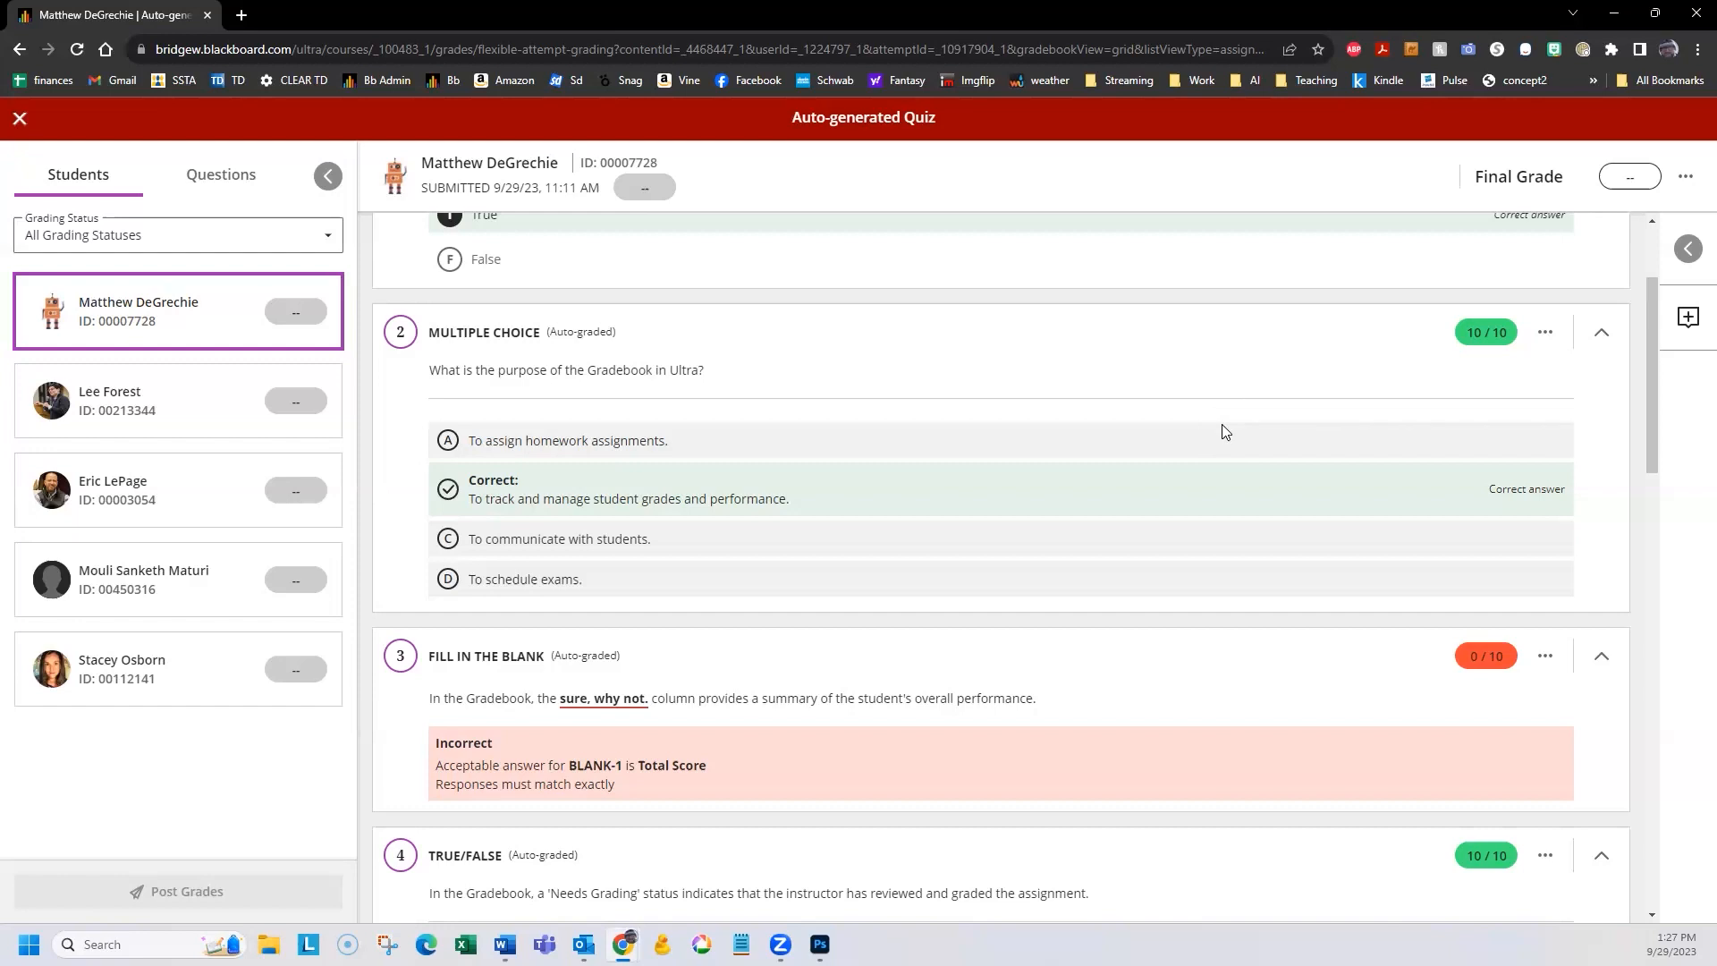
pyautogui.scroll(2, 1218, 424)
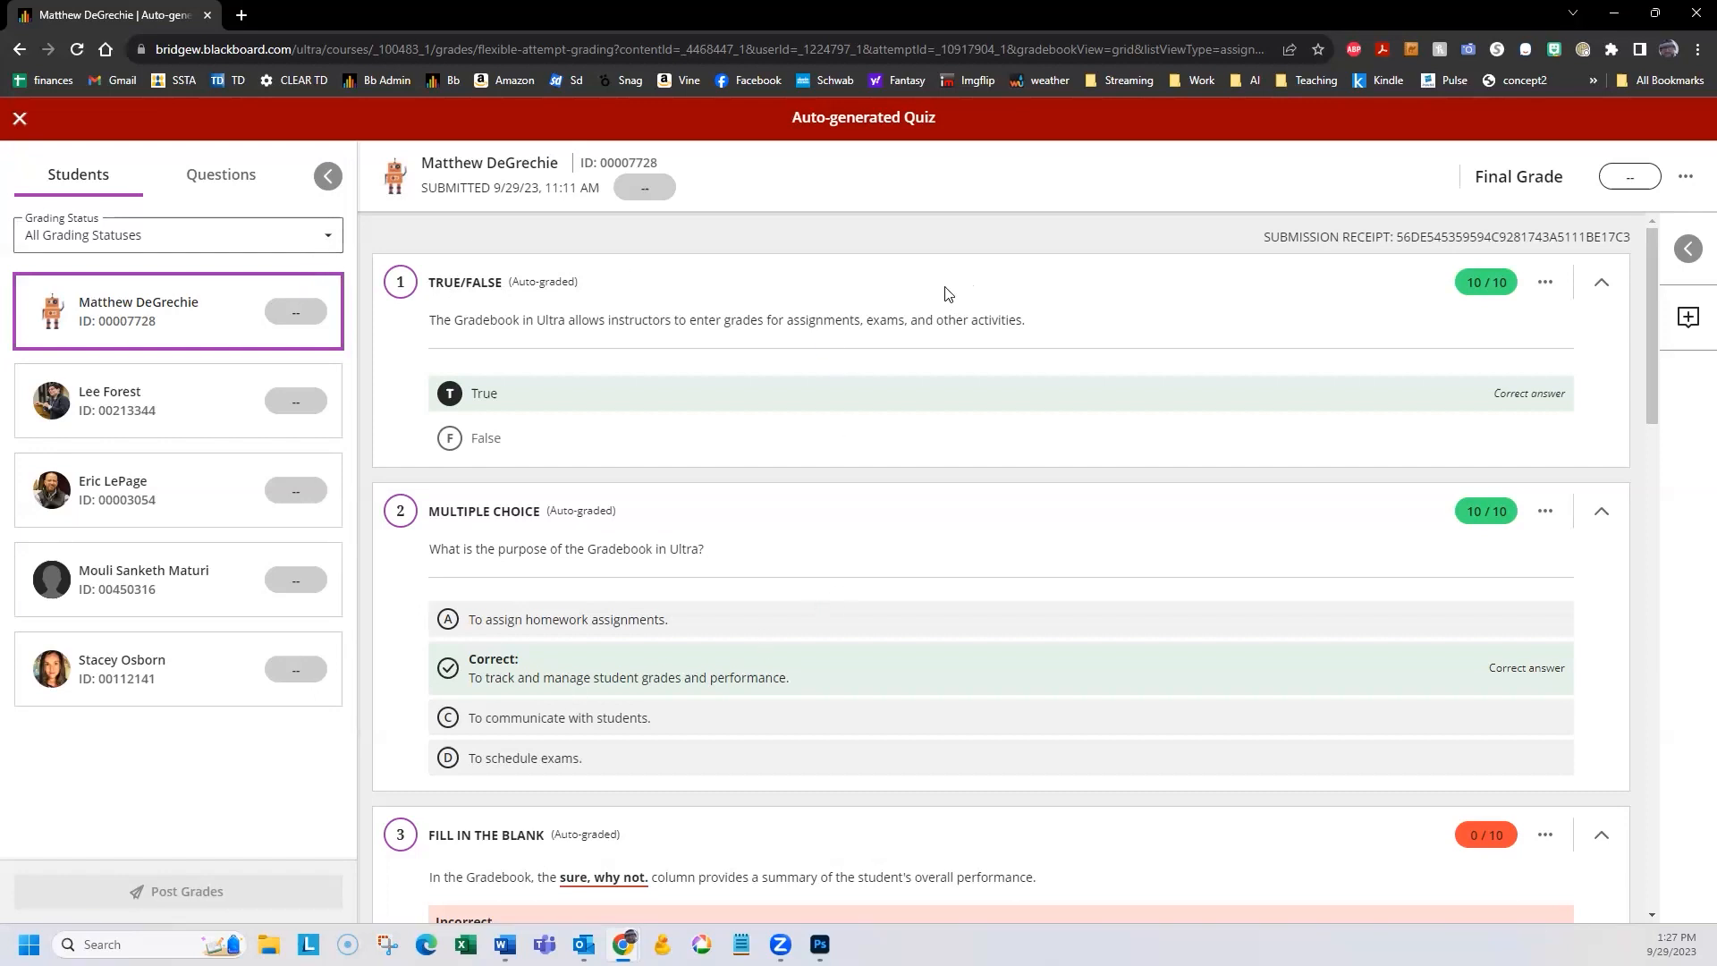
# Collapse and re-expand the student list, and show and hide the Overall Feedback editor.
pyautogui.click(327, 177)
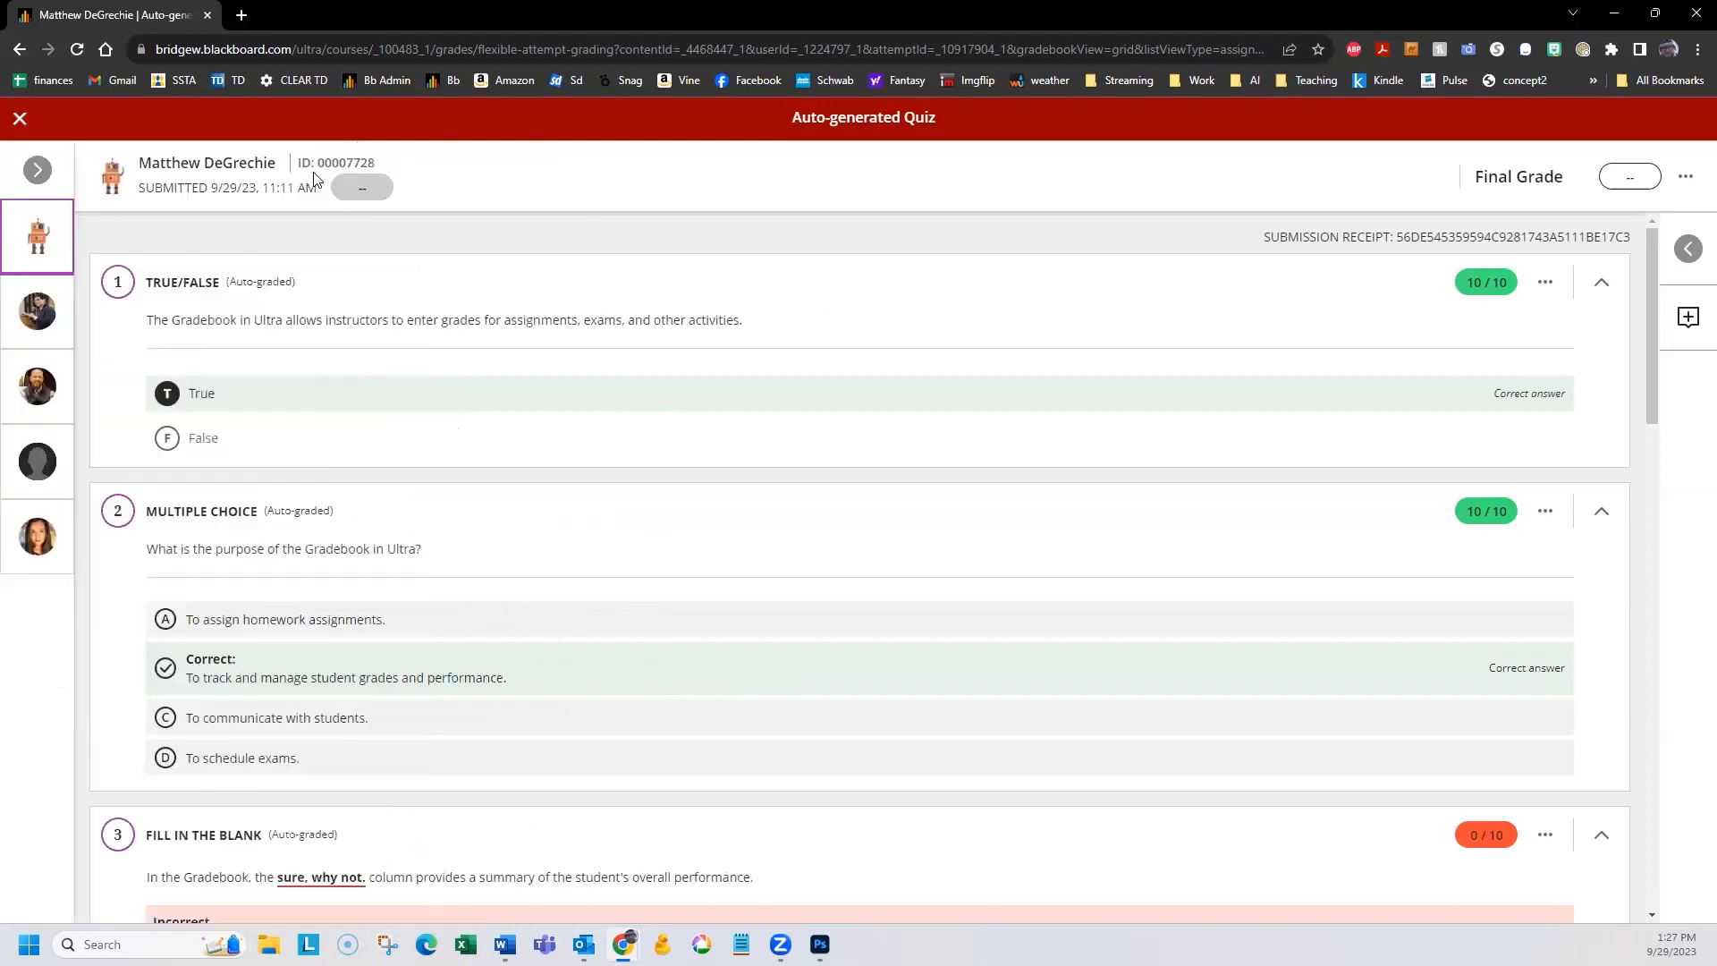
pyautogui.click(36, 170)
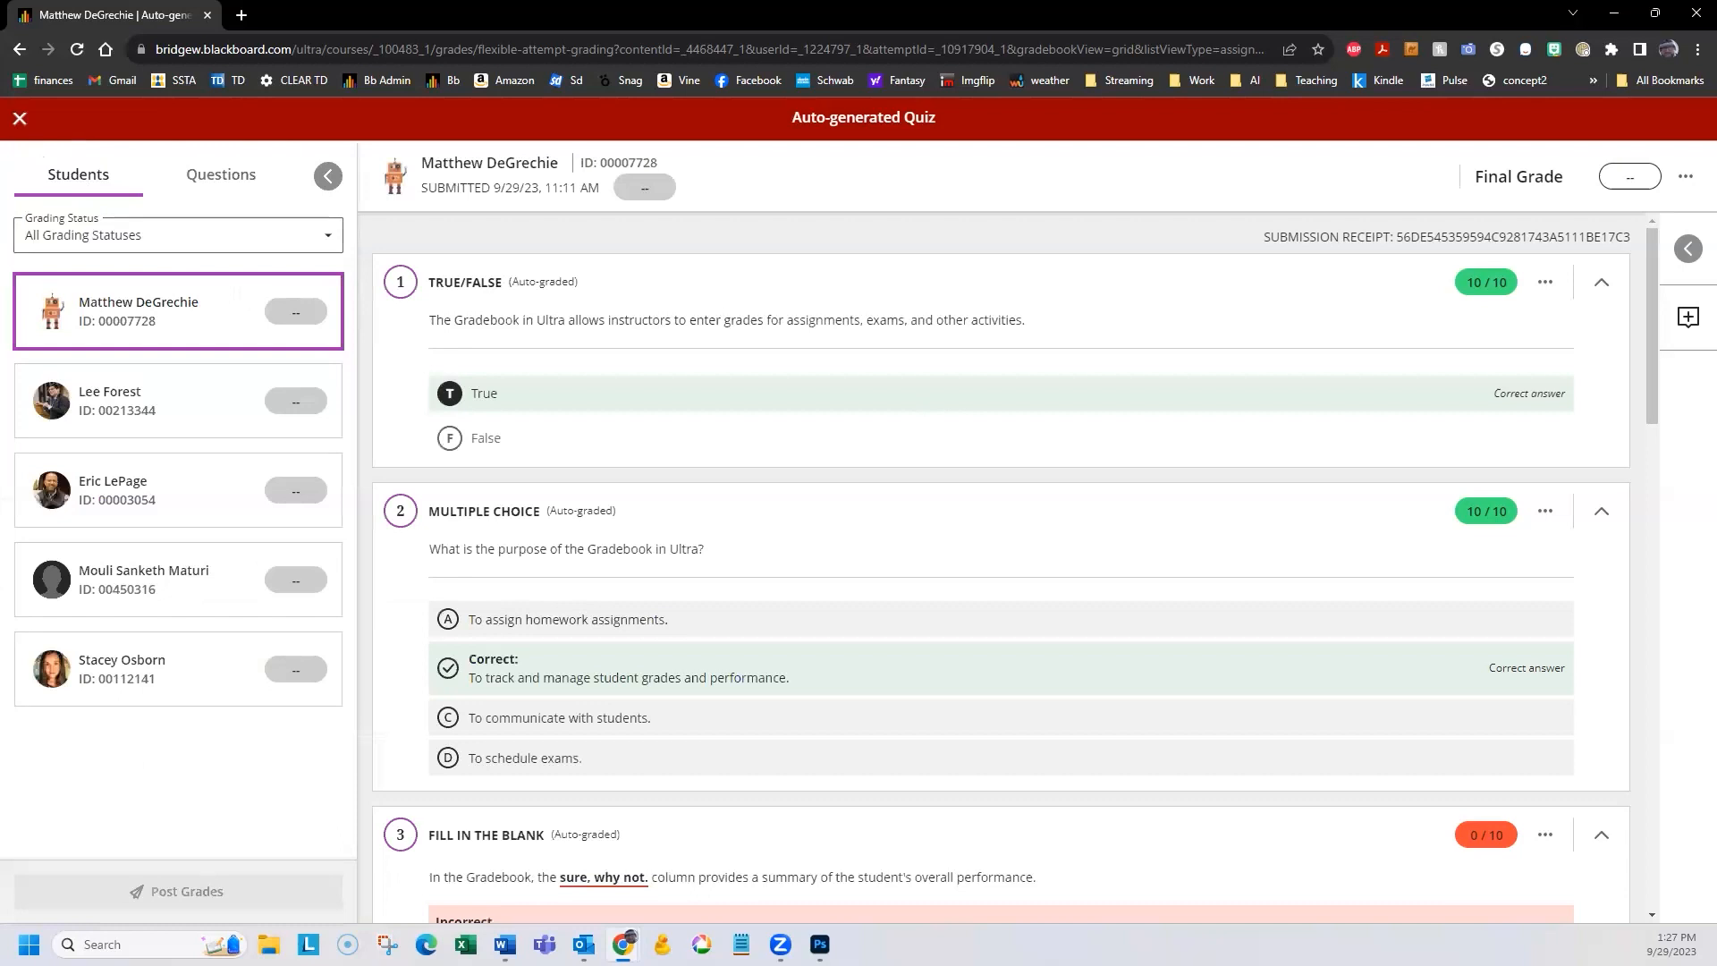
pyautogui.click(1688, 250)
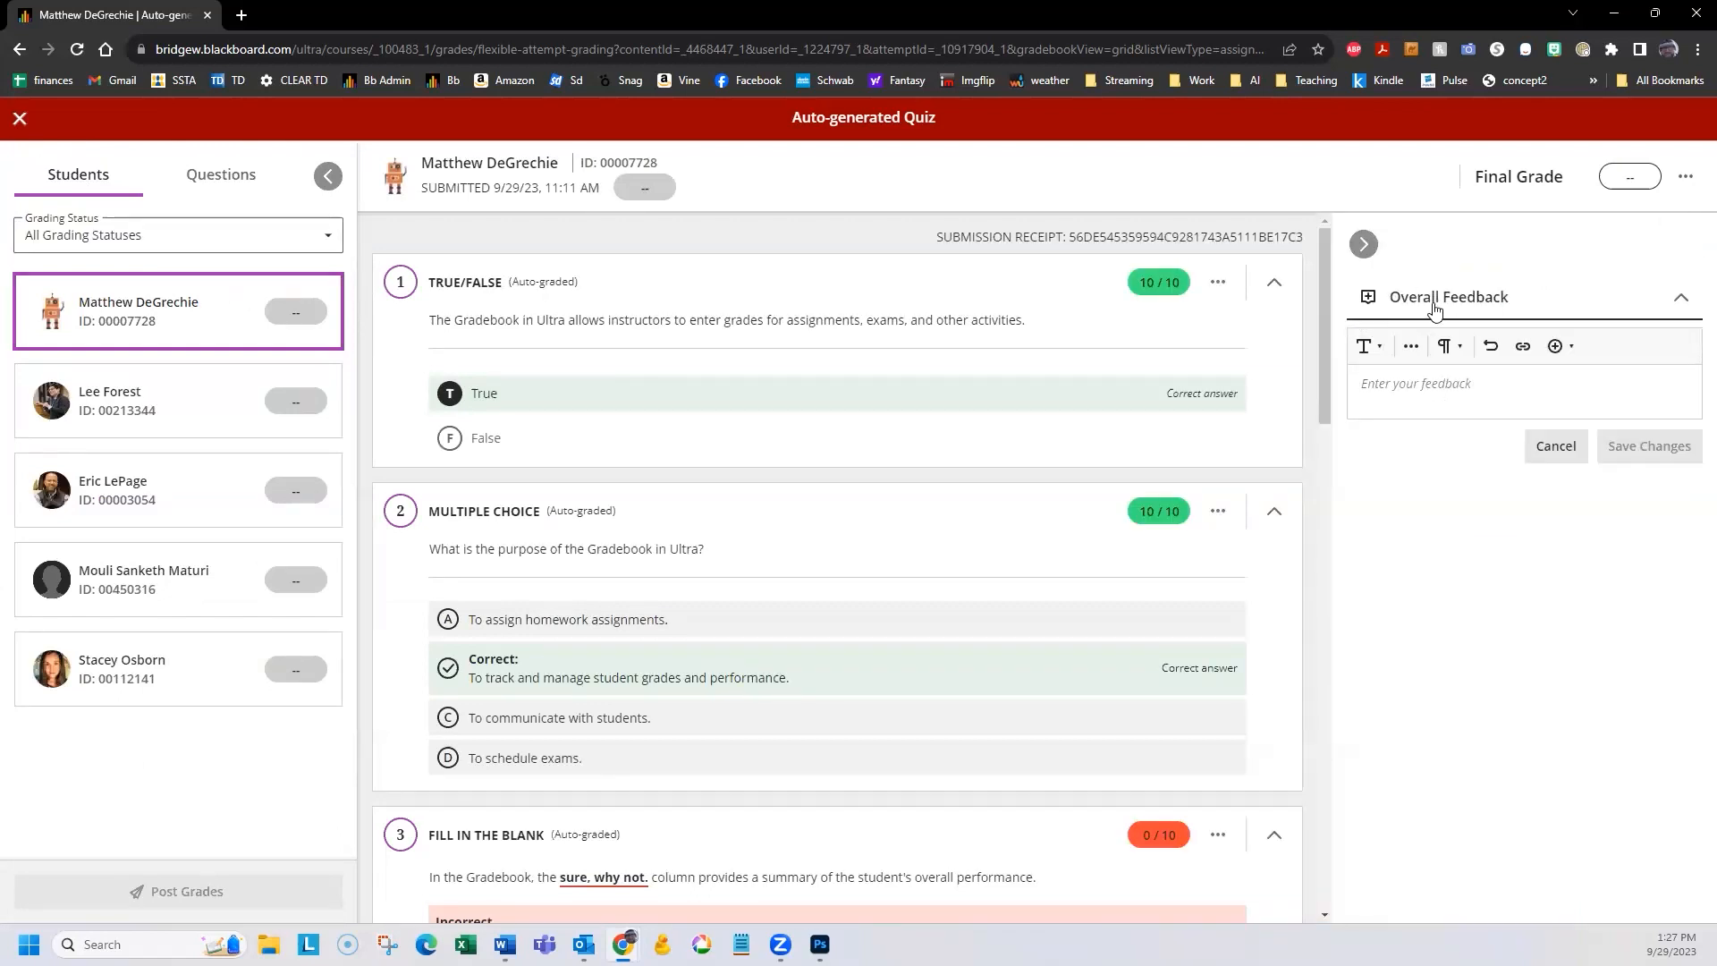
pyautogui.click(1364, 244)
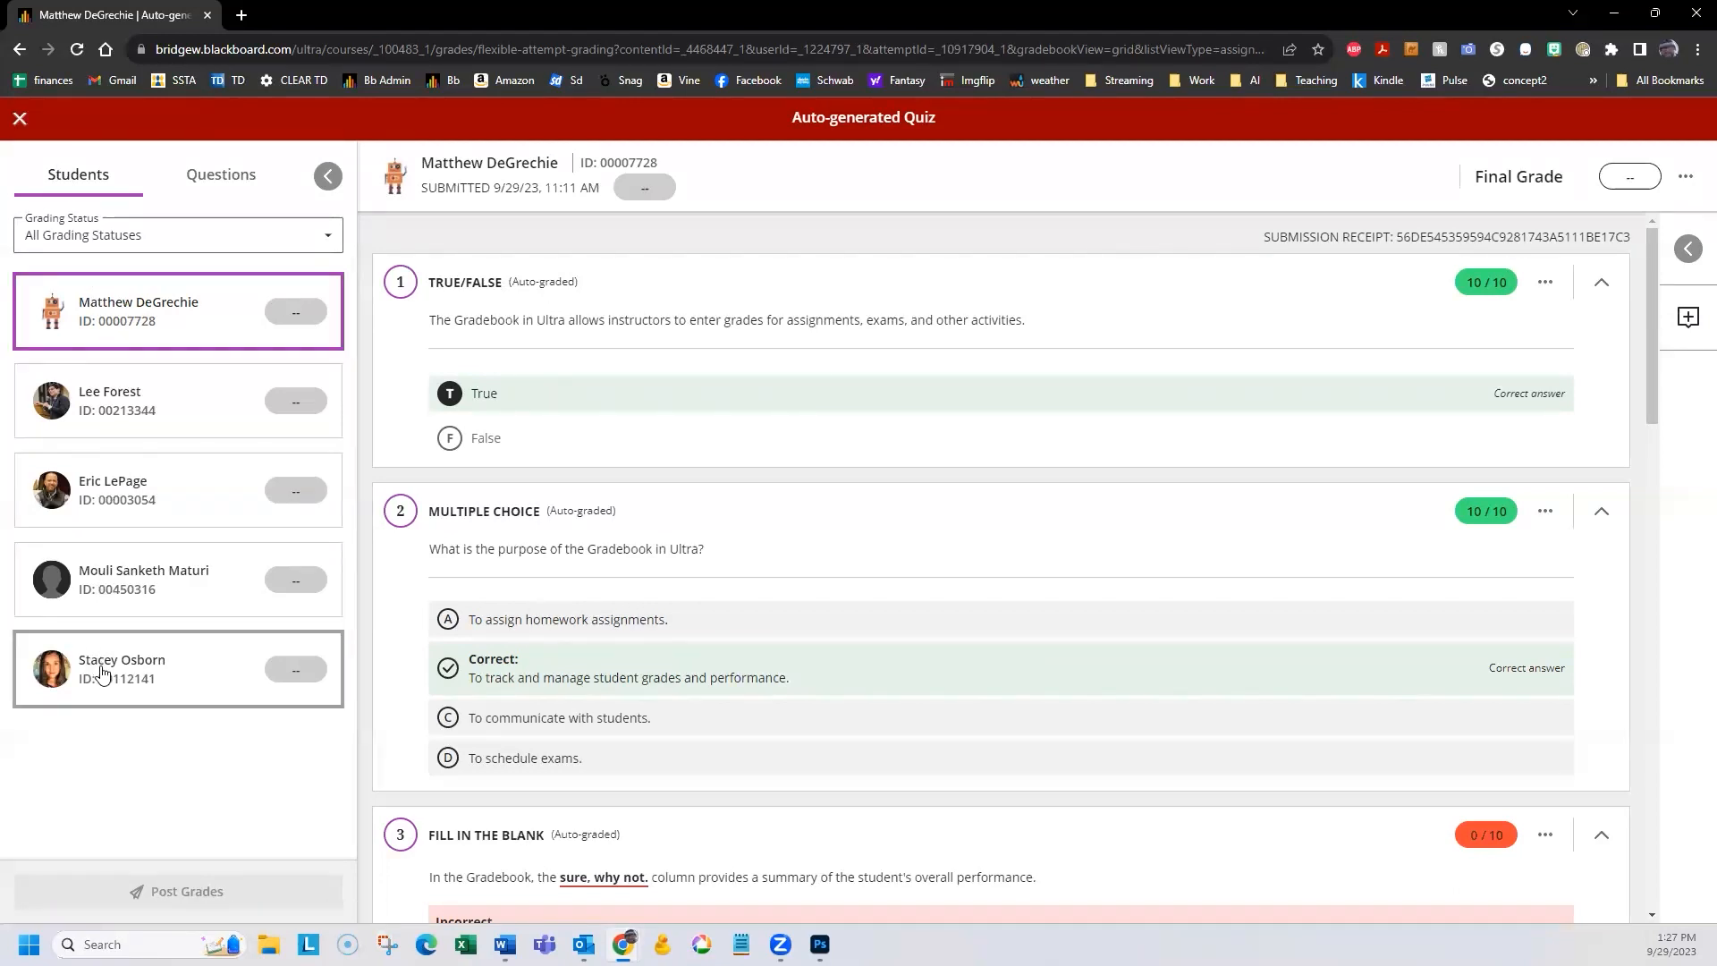
# View the fifth student's submission, switch grading to by-question mode, and look through the quiz's question list.
pyautogui.click(135, 671)
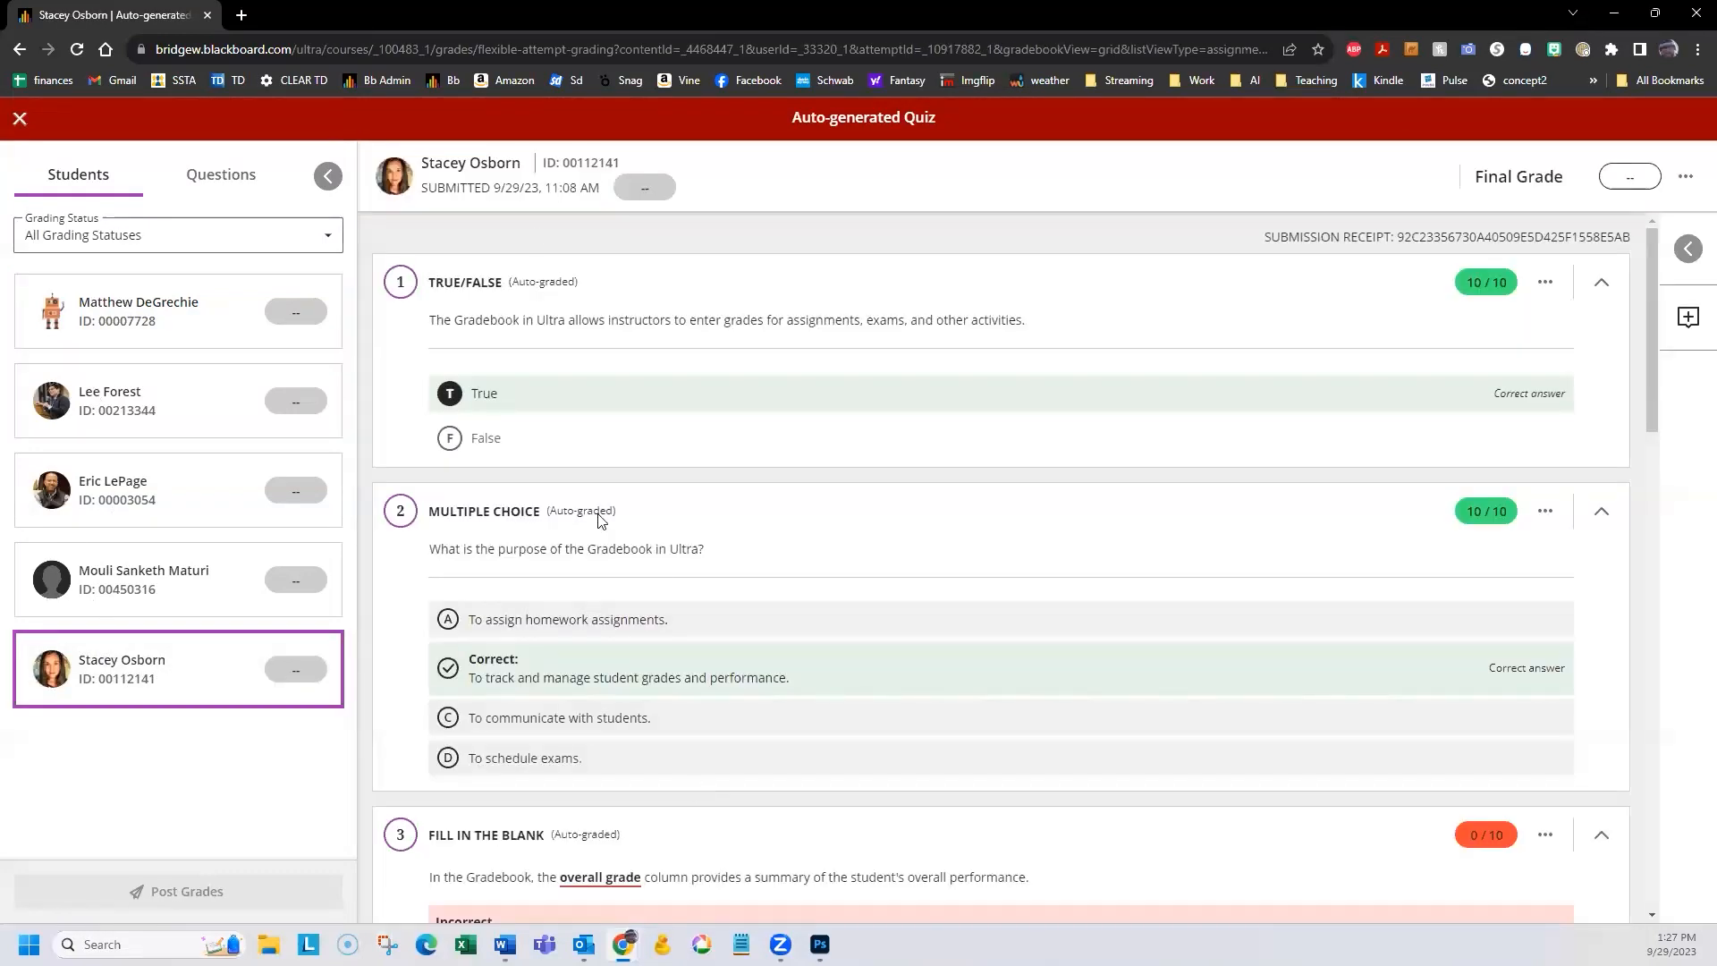
pyautogui.click(230, 177)
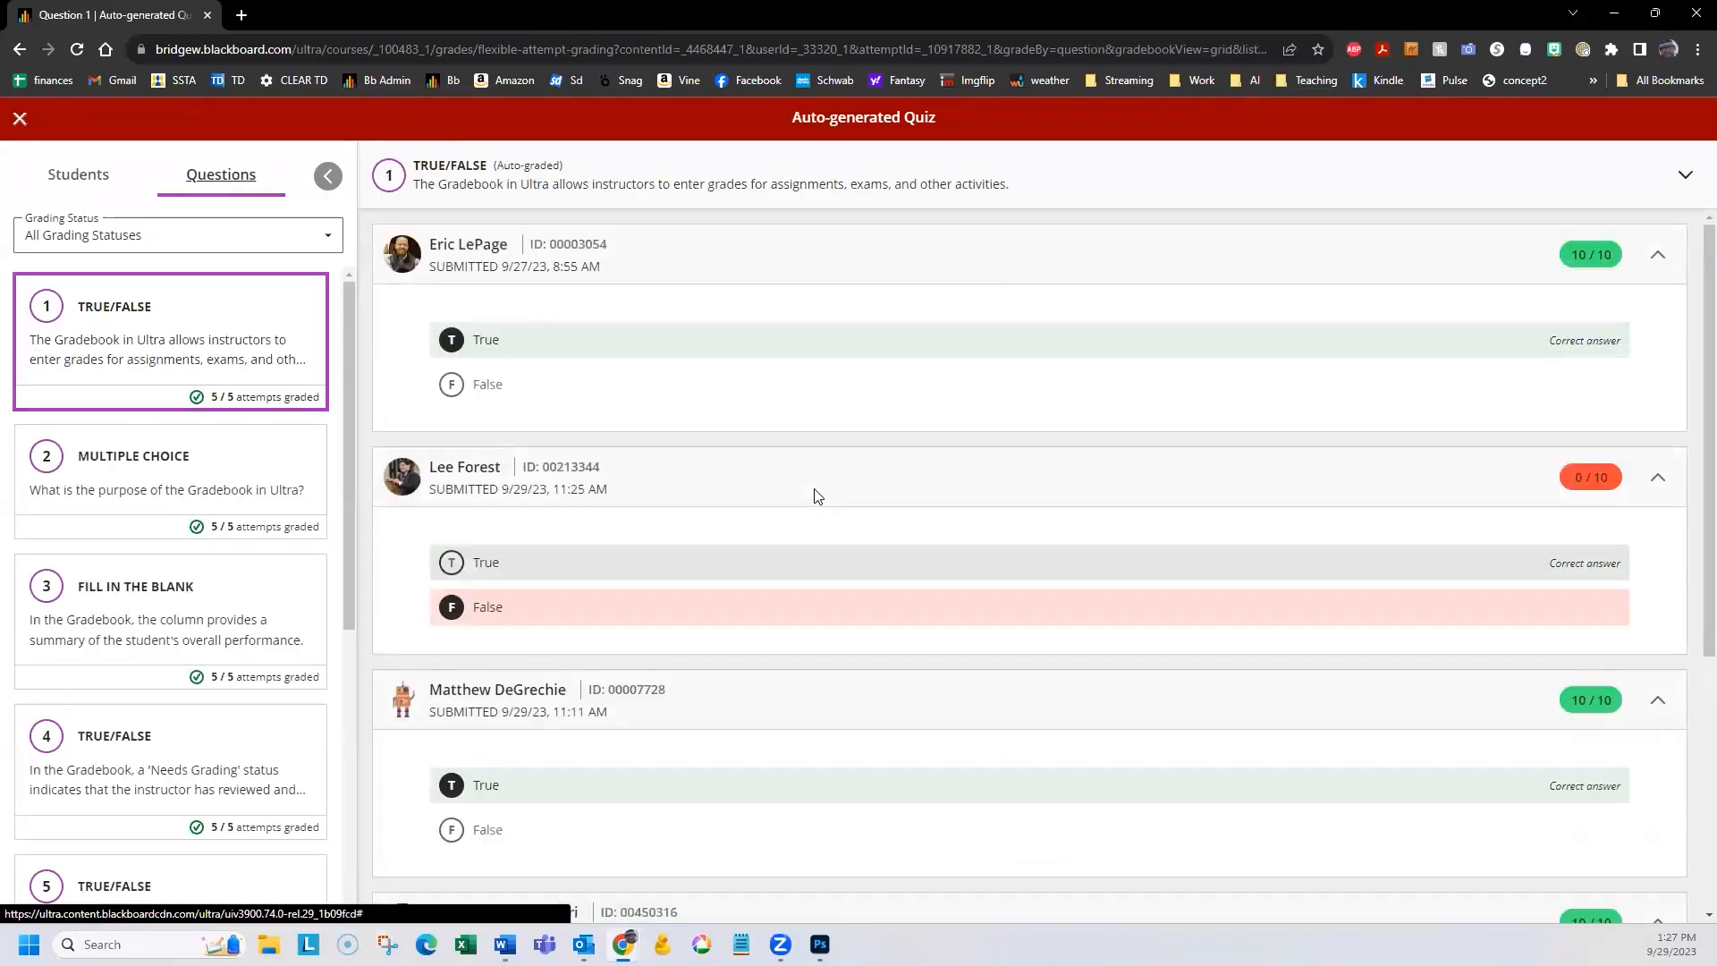
pyautogui.scroll(-2, 760, 501)
pyautogui.scroll(2, 756, 501)
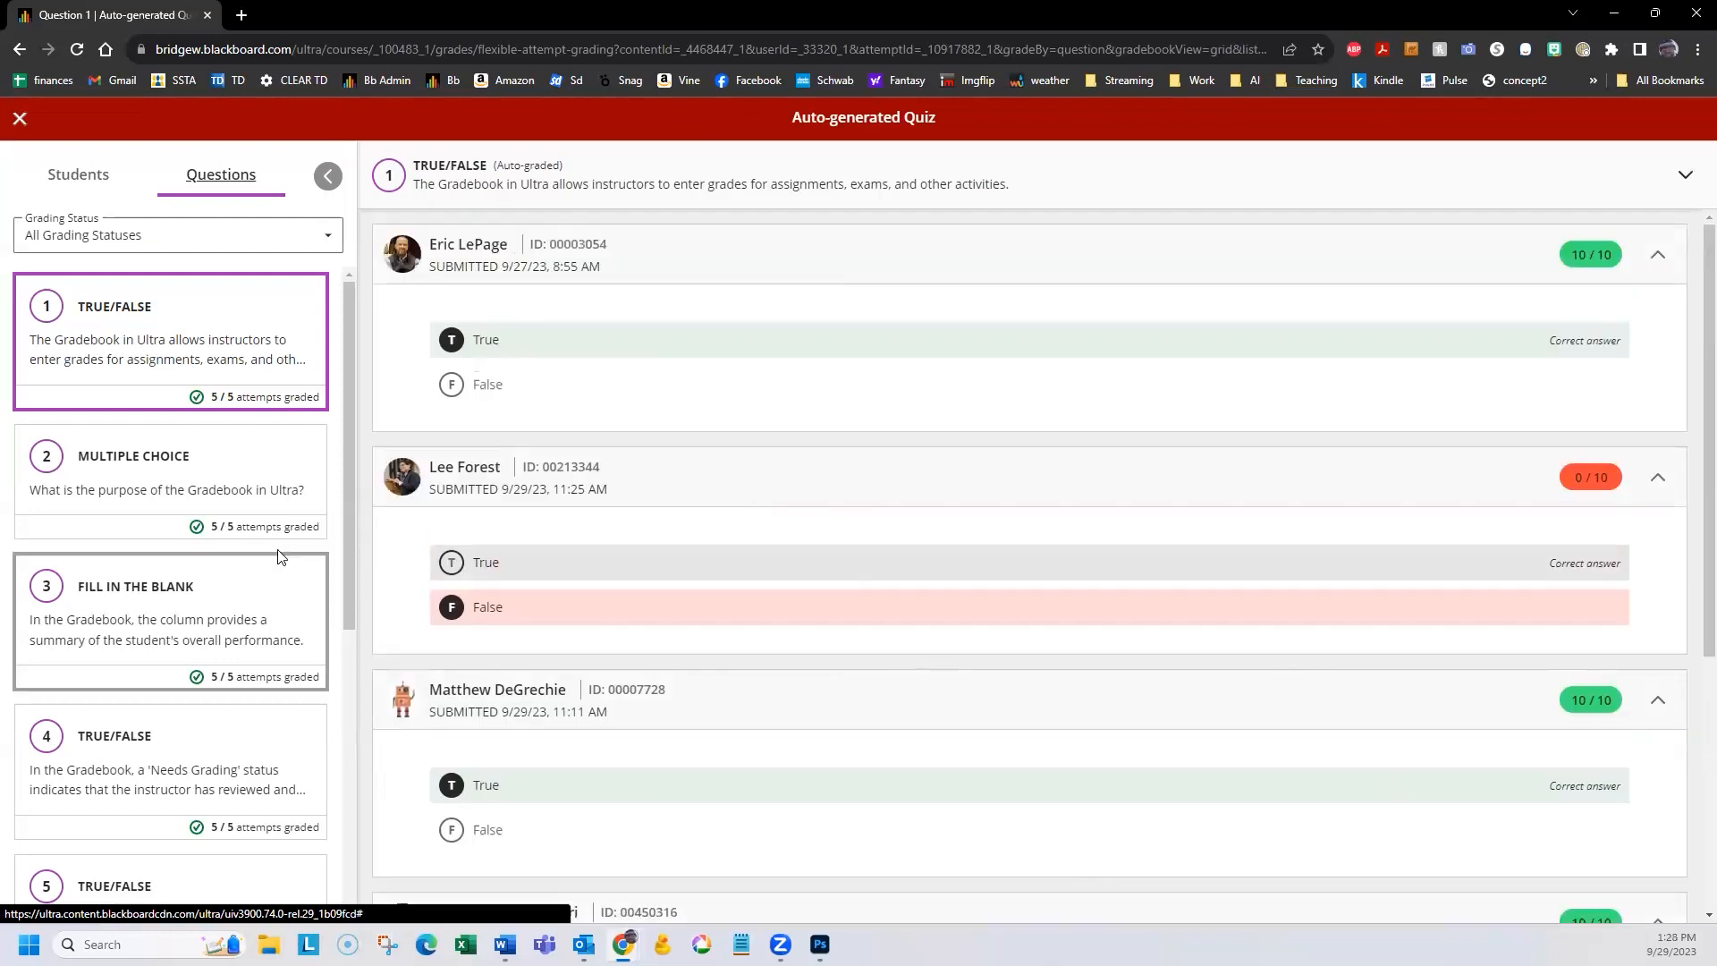
pyautogui.scroll(-4, 150, 659)
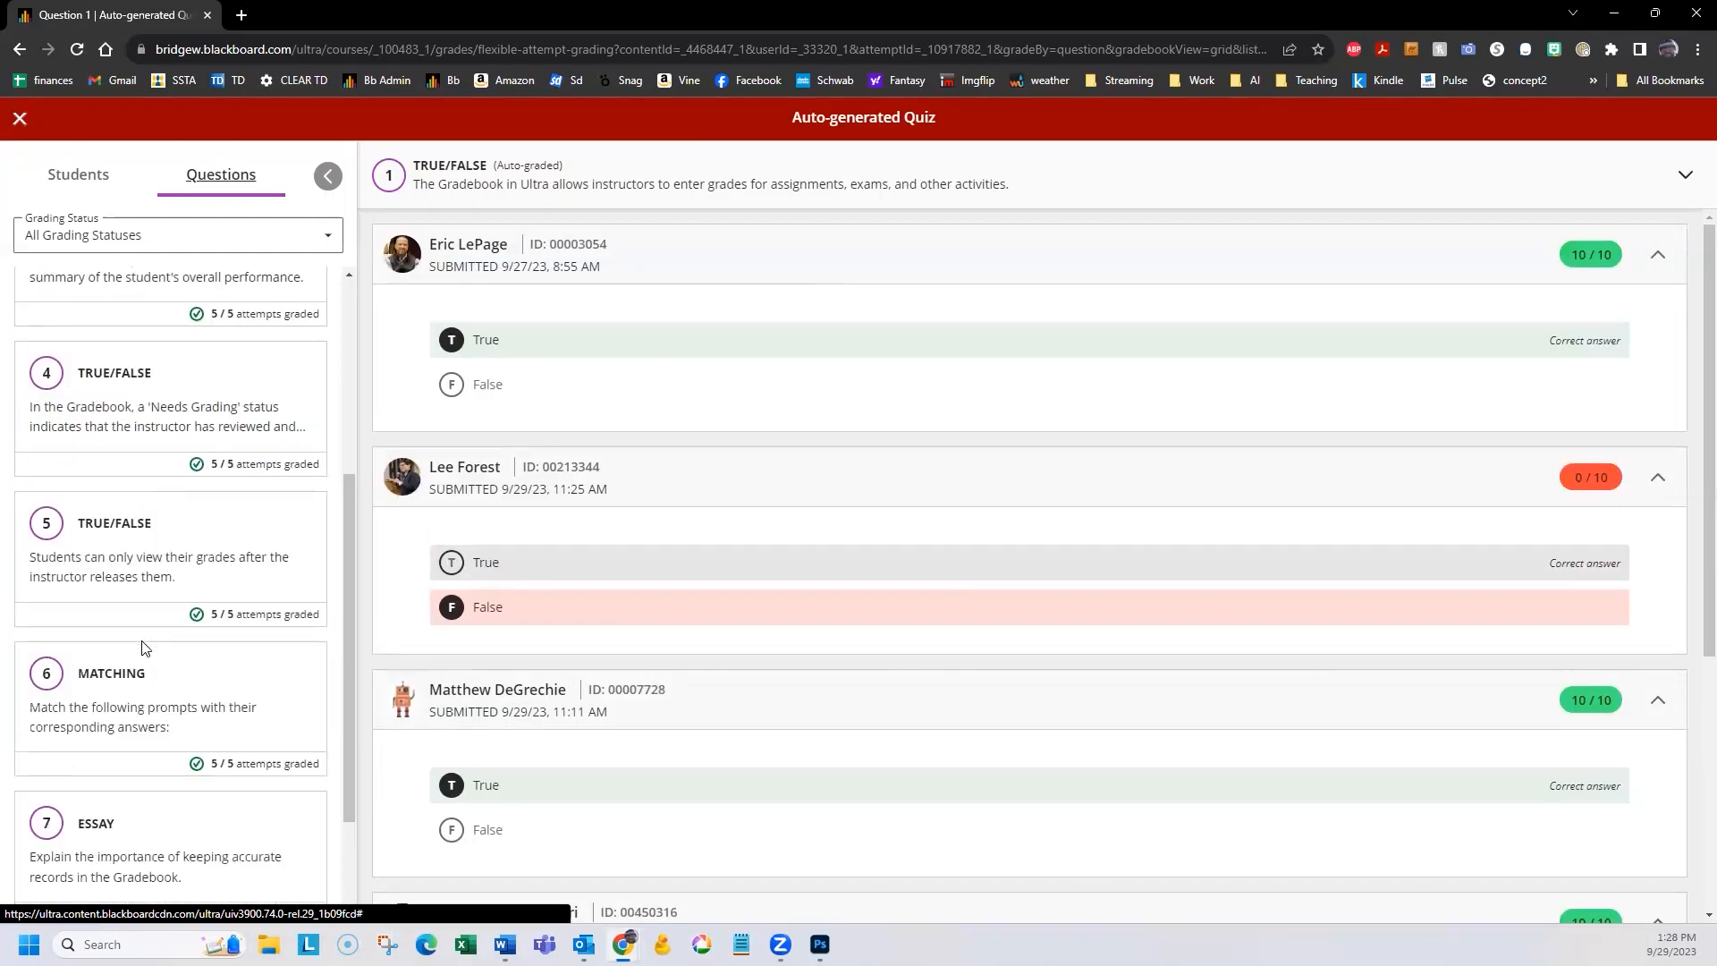
pyautogui.scroll(-2, 134, 671)
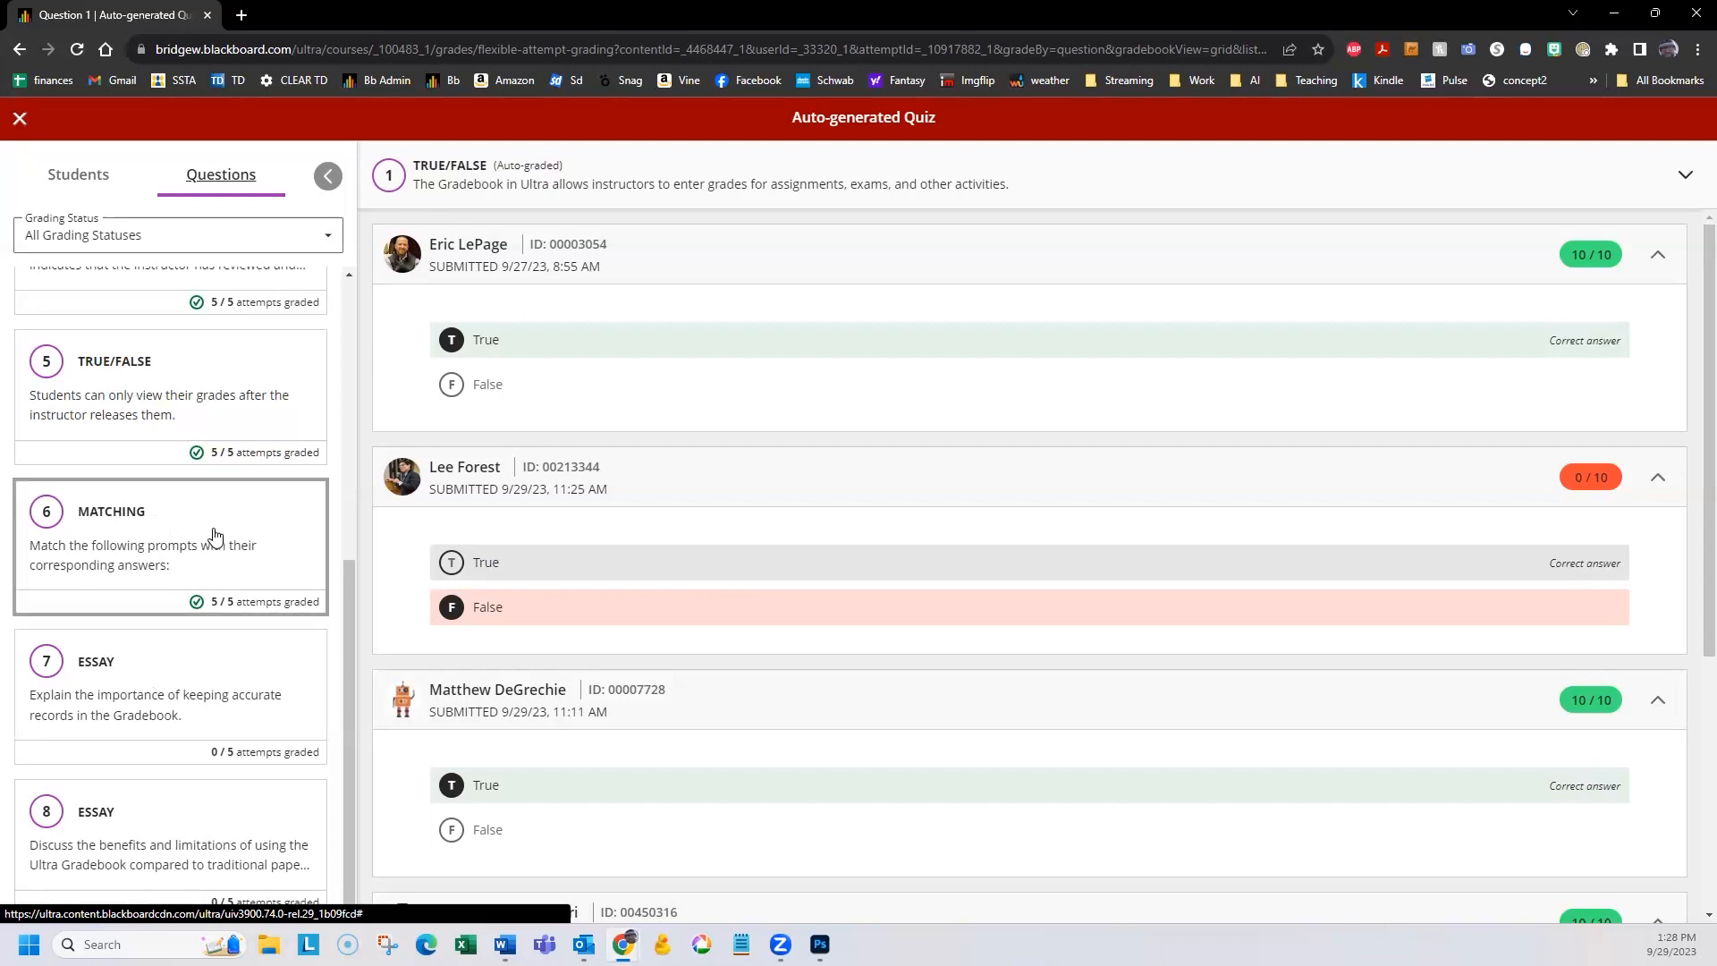
pyautogui.scroll(3, 215, 536)
pyautogui.scroll(-3, 134, 536)
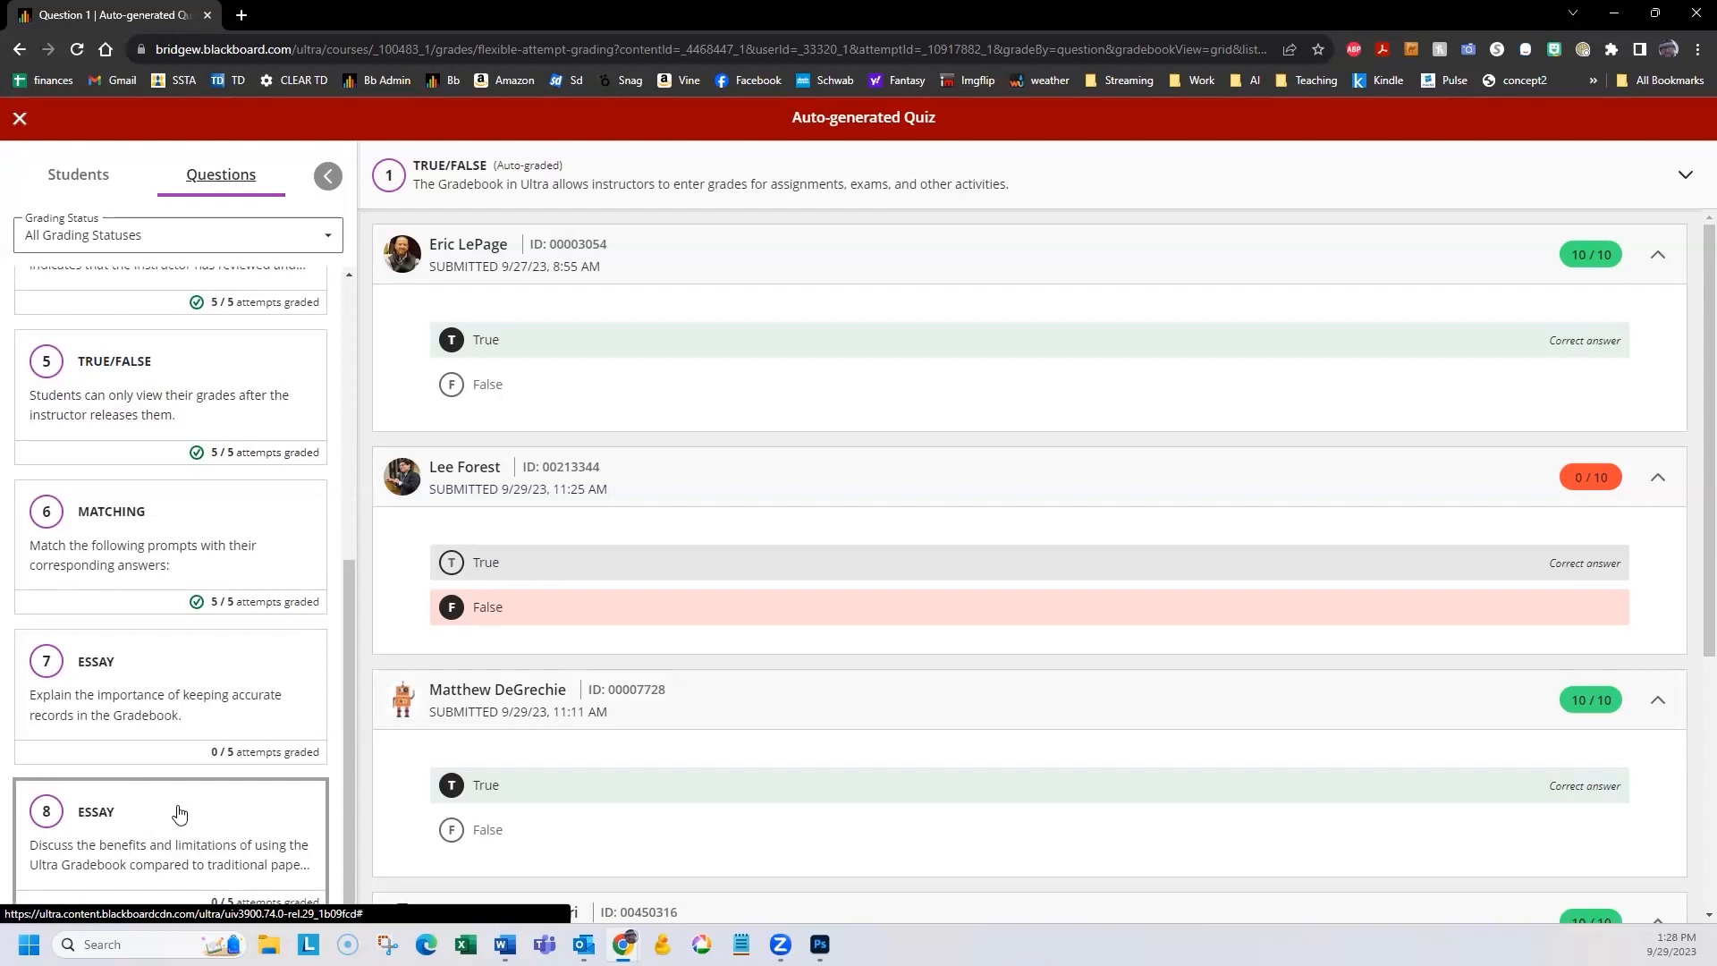
# Open essay question 7, read the students' answers, and expand the example of a correct response under the first answer.
pyautogui.click(184, 648)
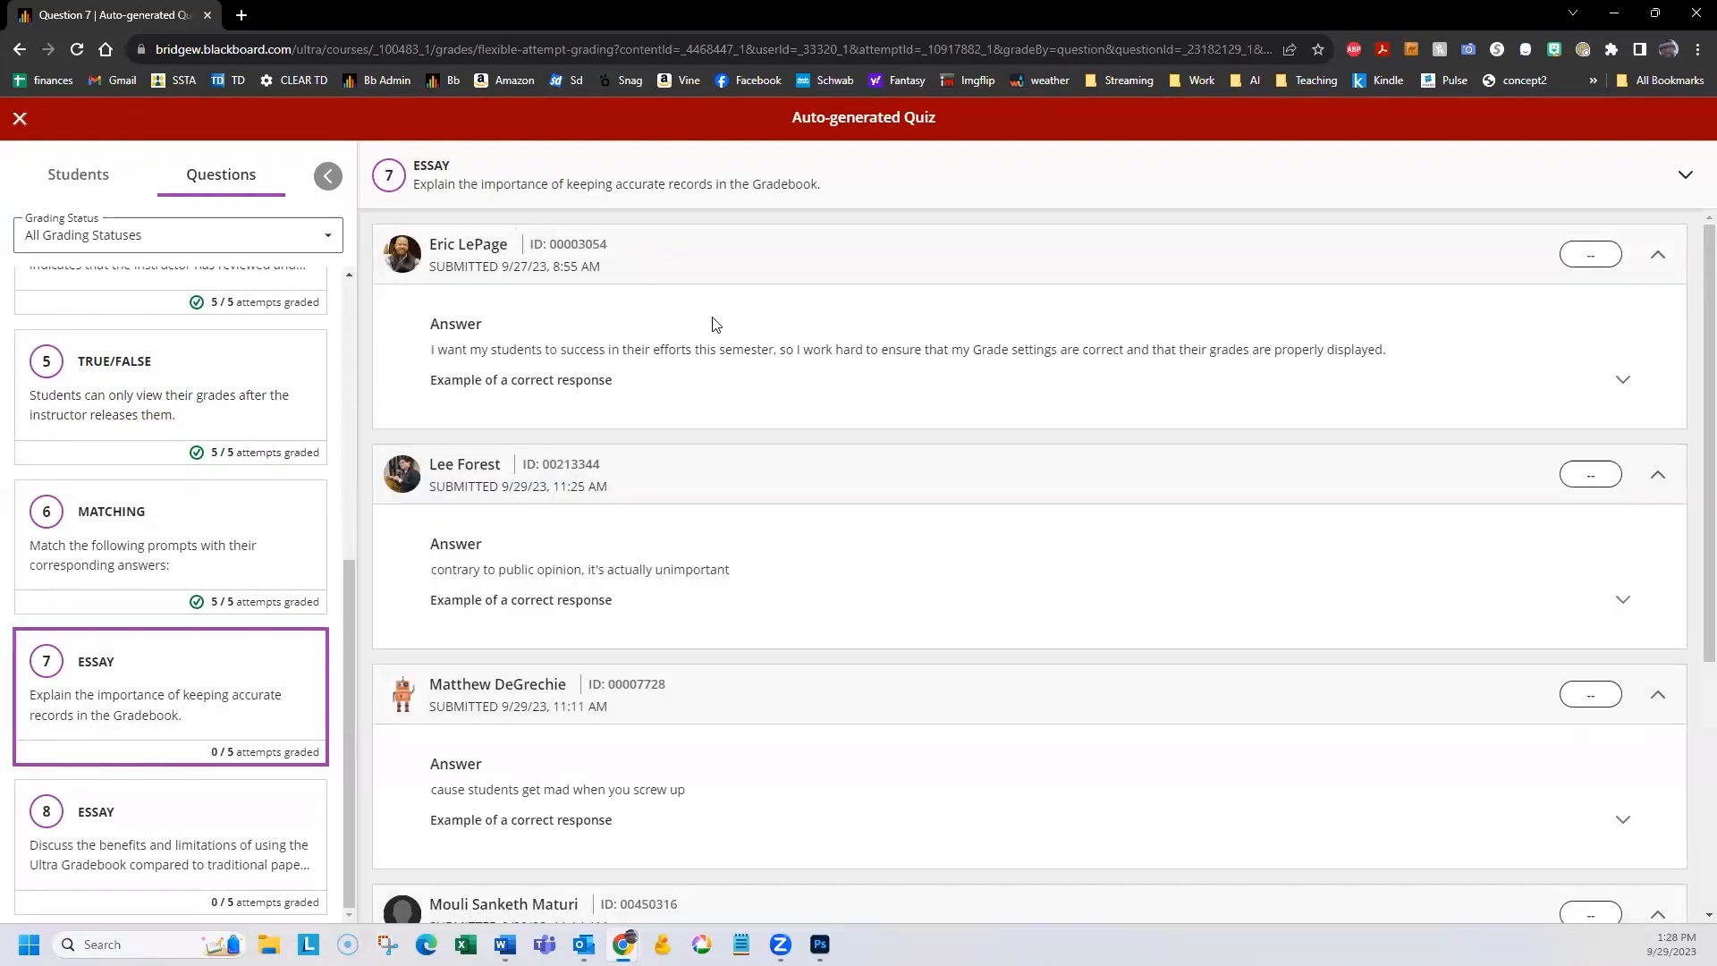
pyautogui.scroll(-4, 799, 484)
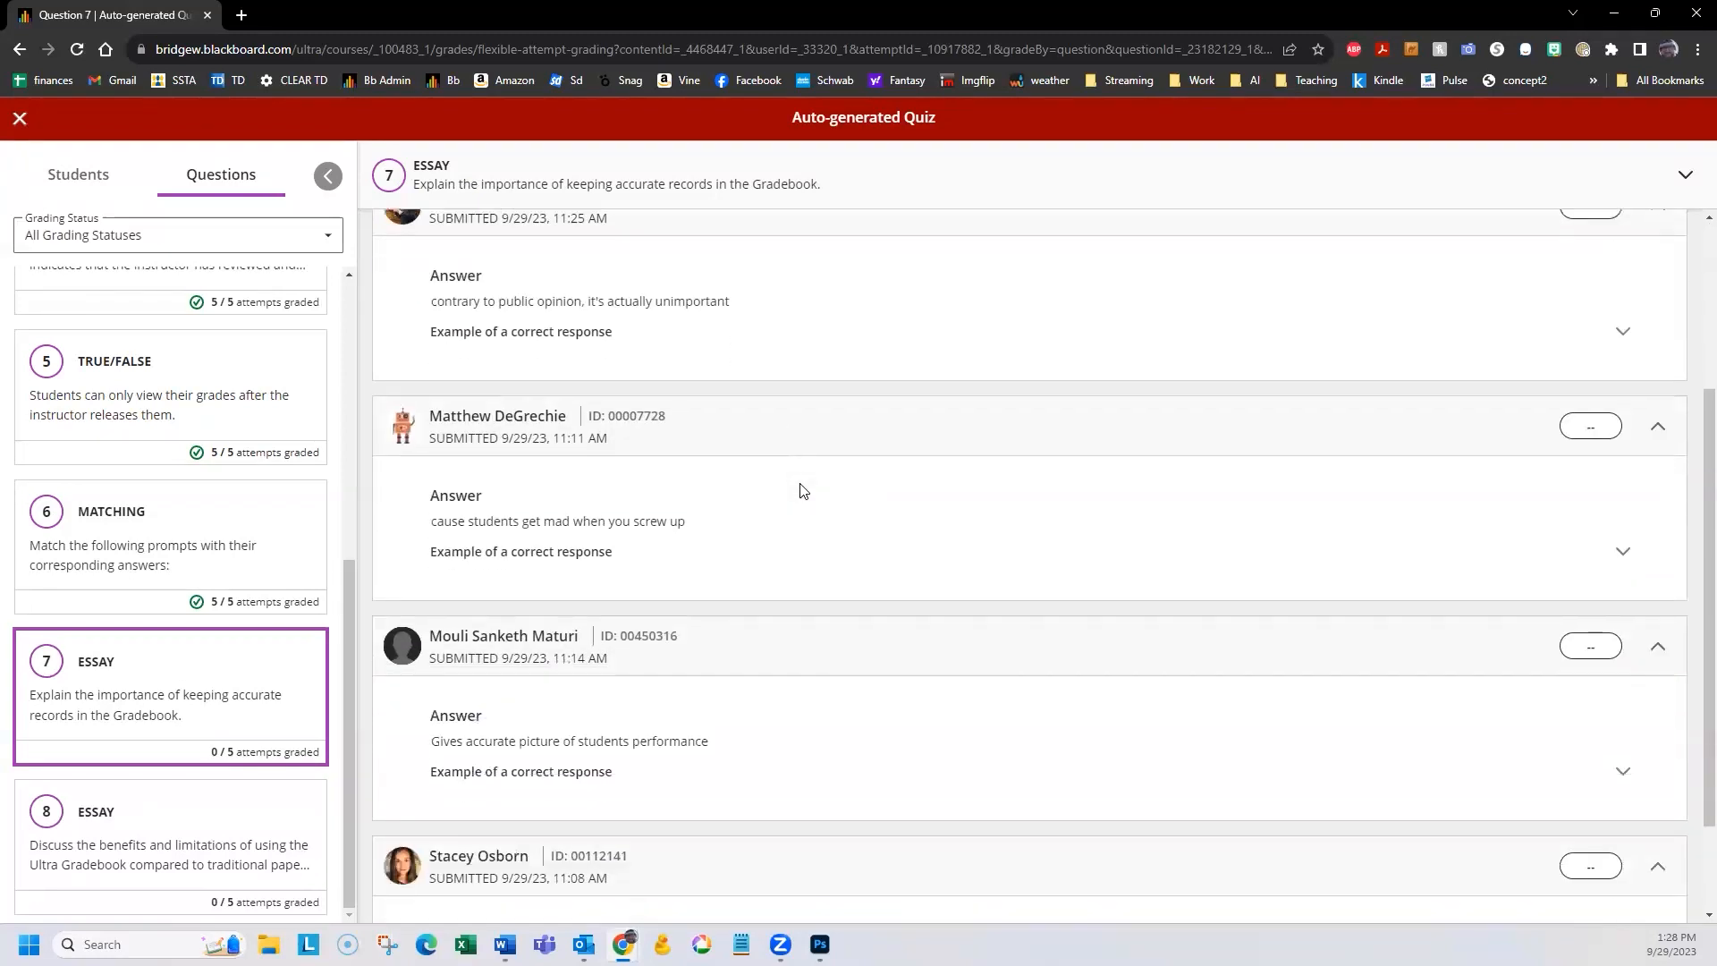
pyautogui.scroll(3, 800, 493)
pyautogui.scroll(1, 800, 493)
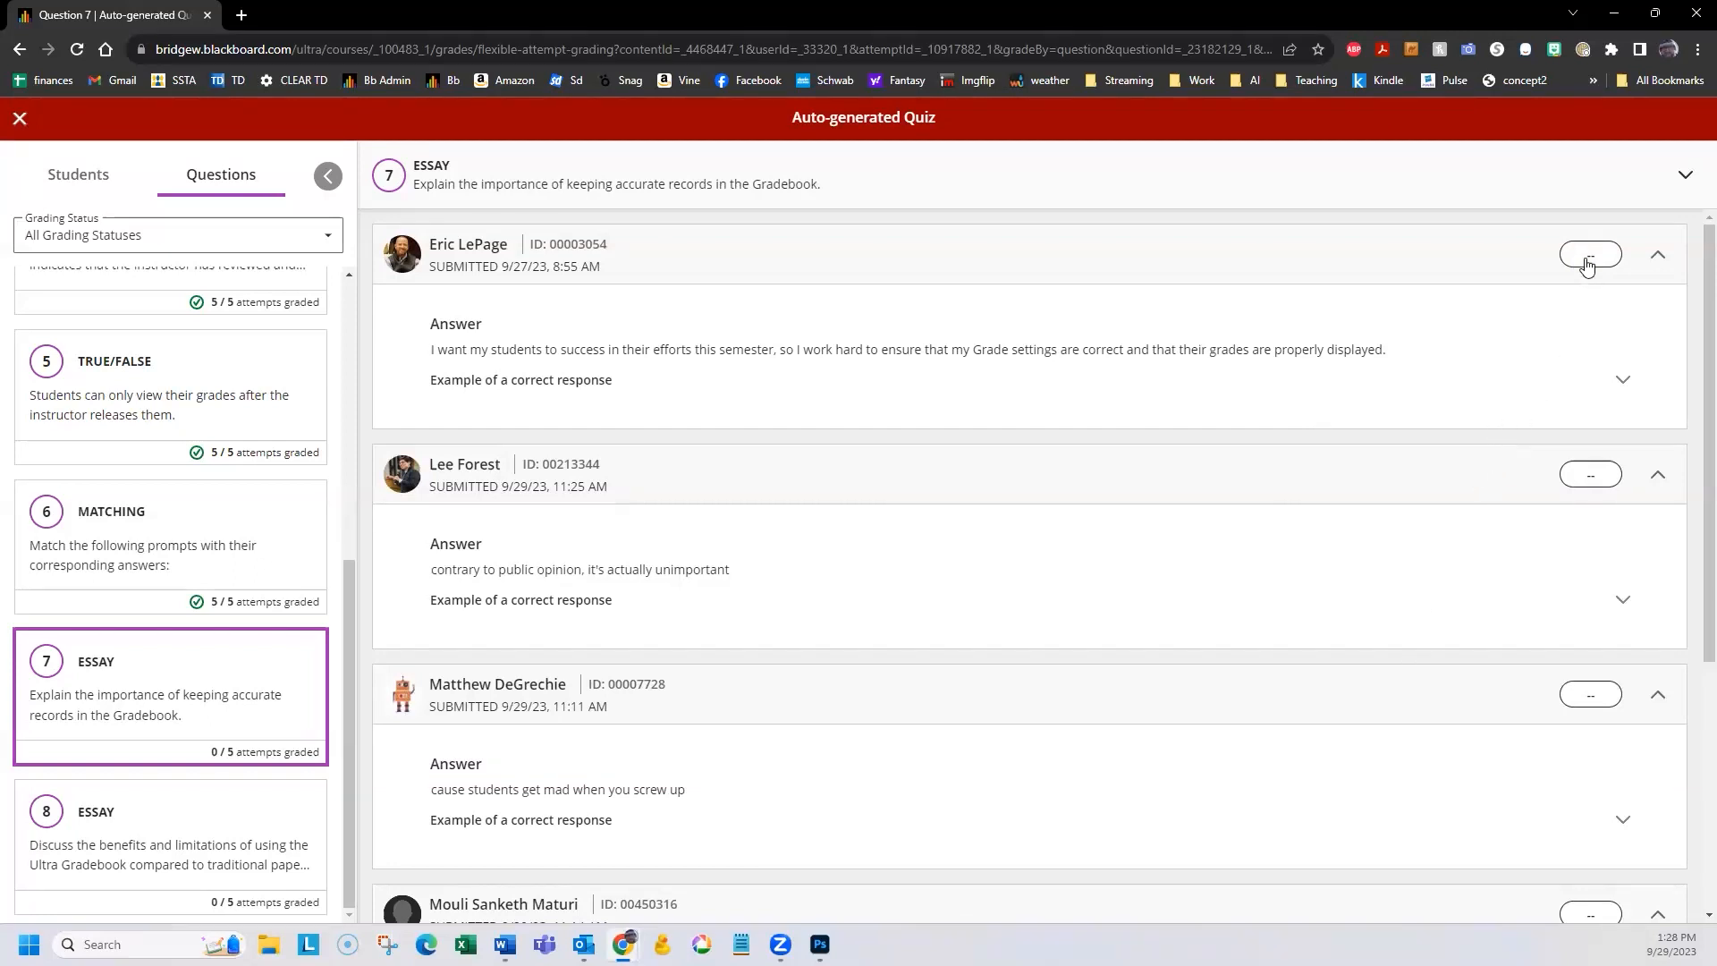
pyautogui.click(1625, 379)
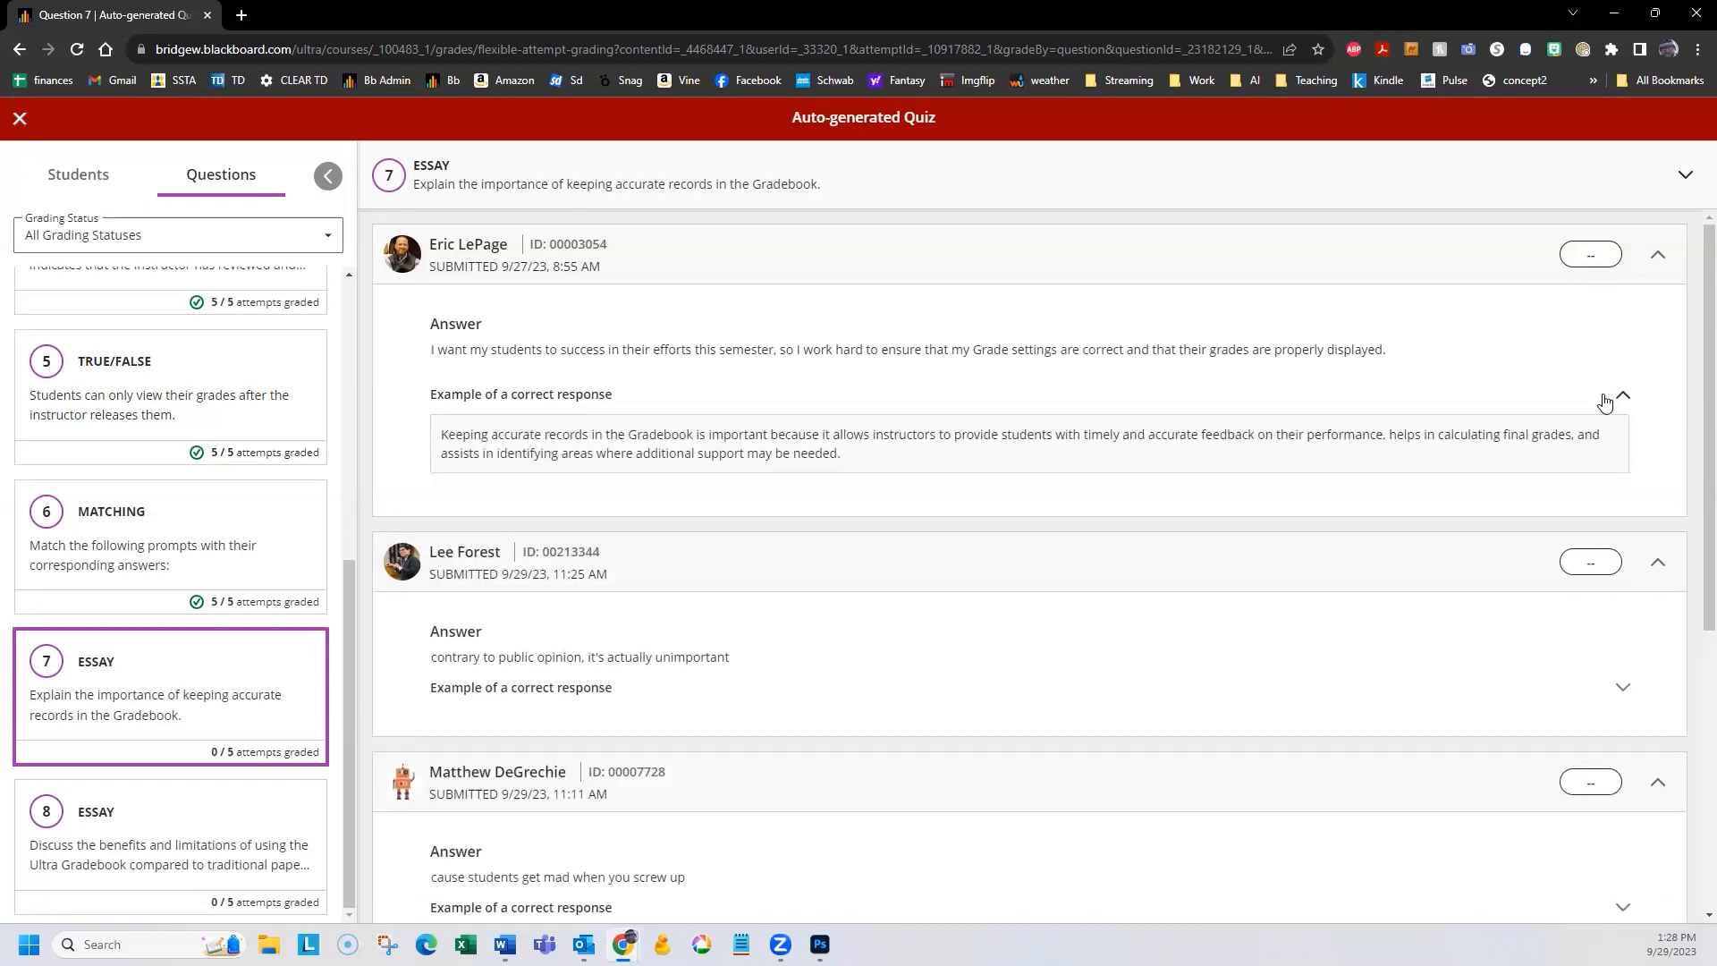
pyautogui.moveTo(441, 434); pyautogui.dragTo(899, 464)
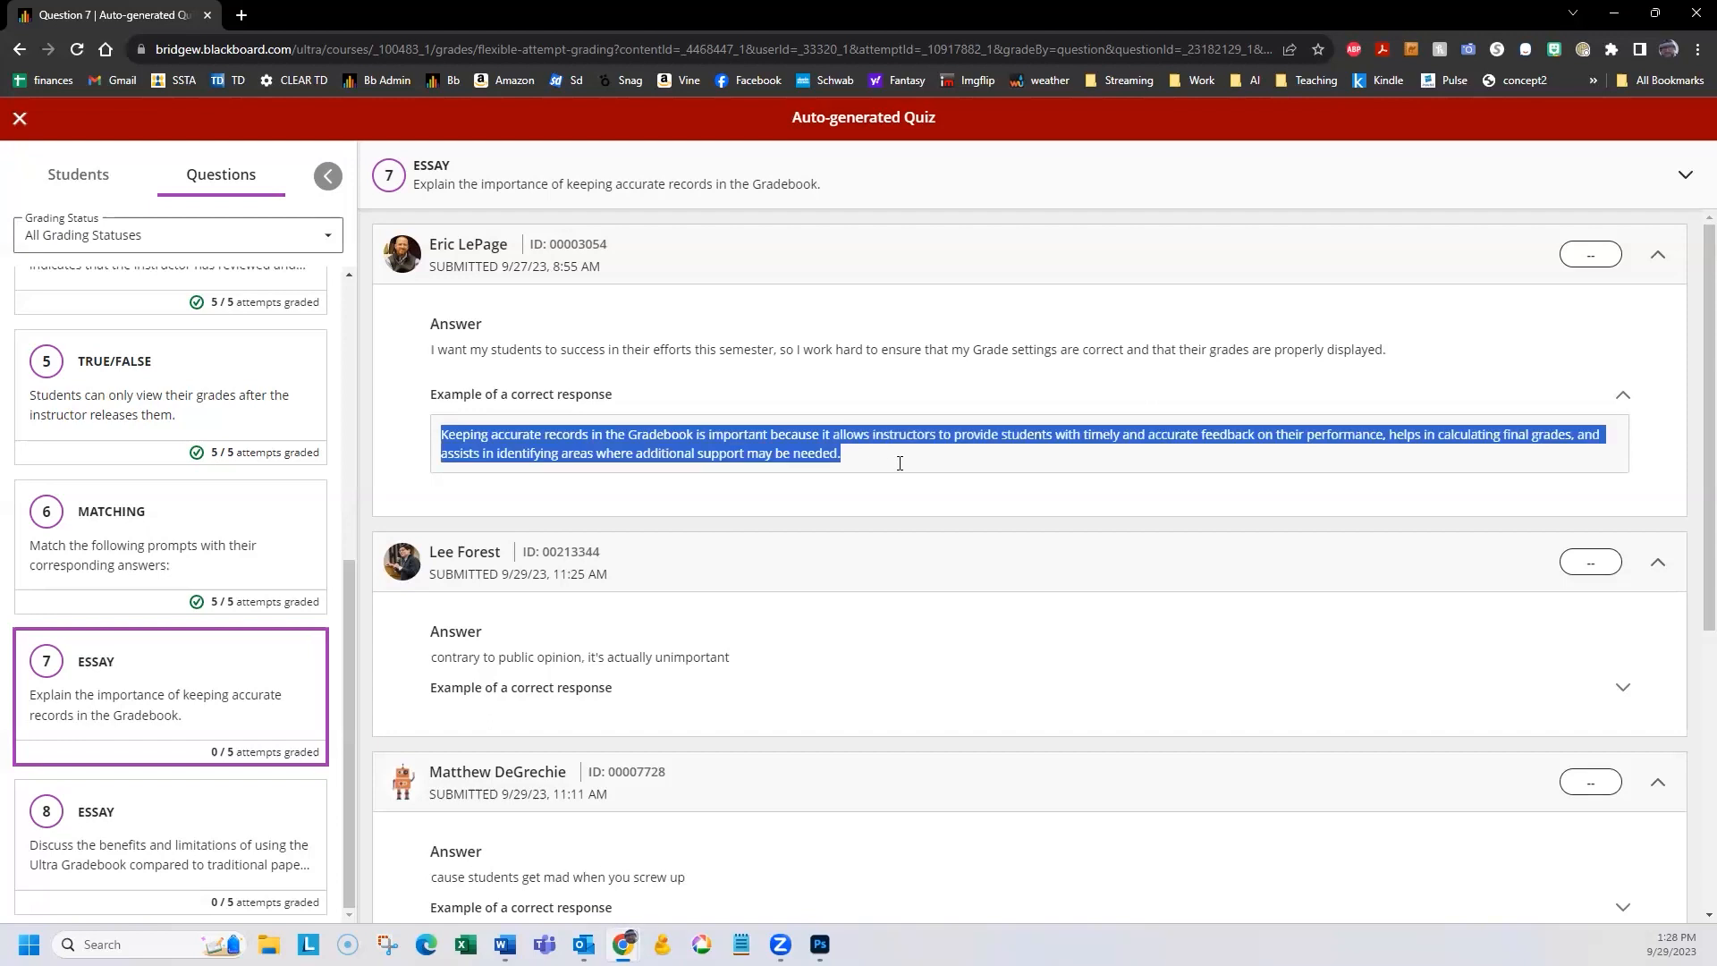
pyautogui.click(1605, 313)
# Grade the first two students' answers to essay question 7 with 10 points each.
pyautogui.click(1591, 259)
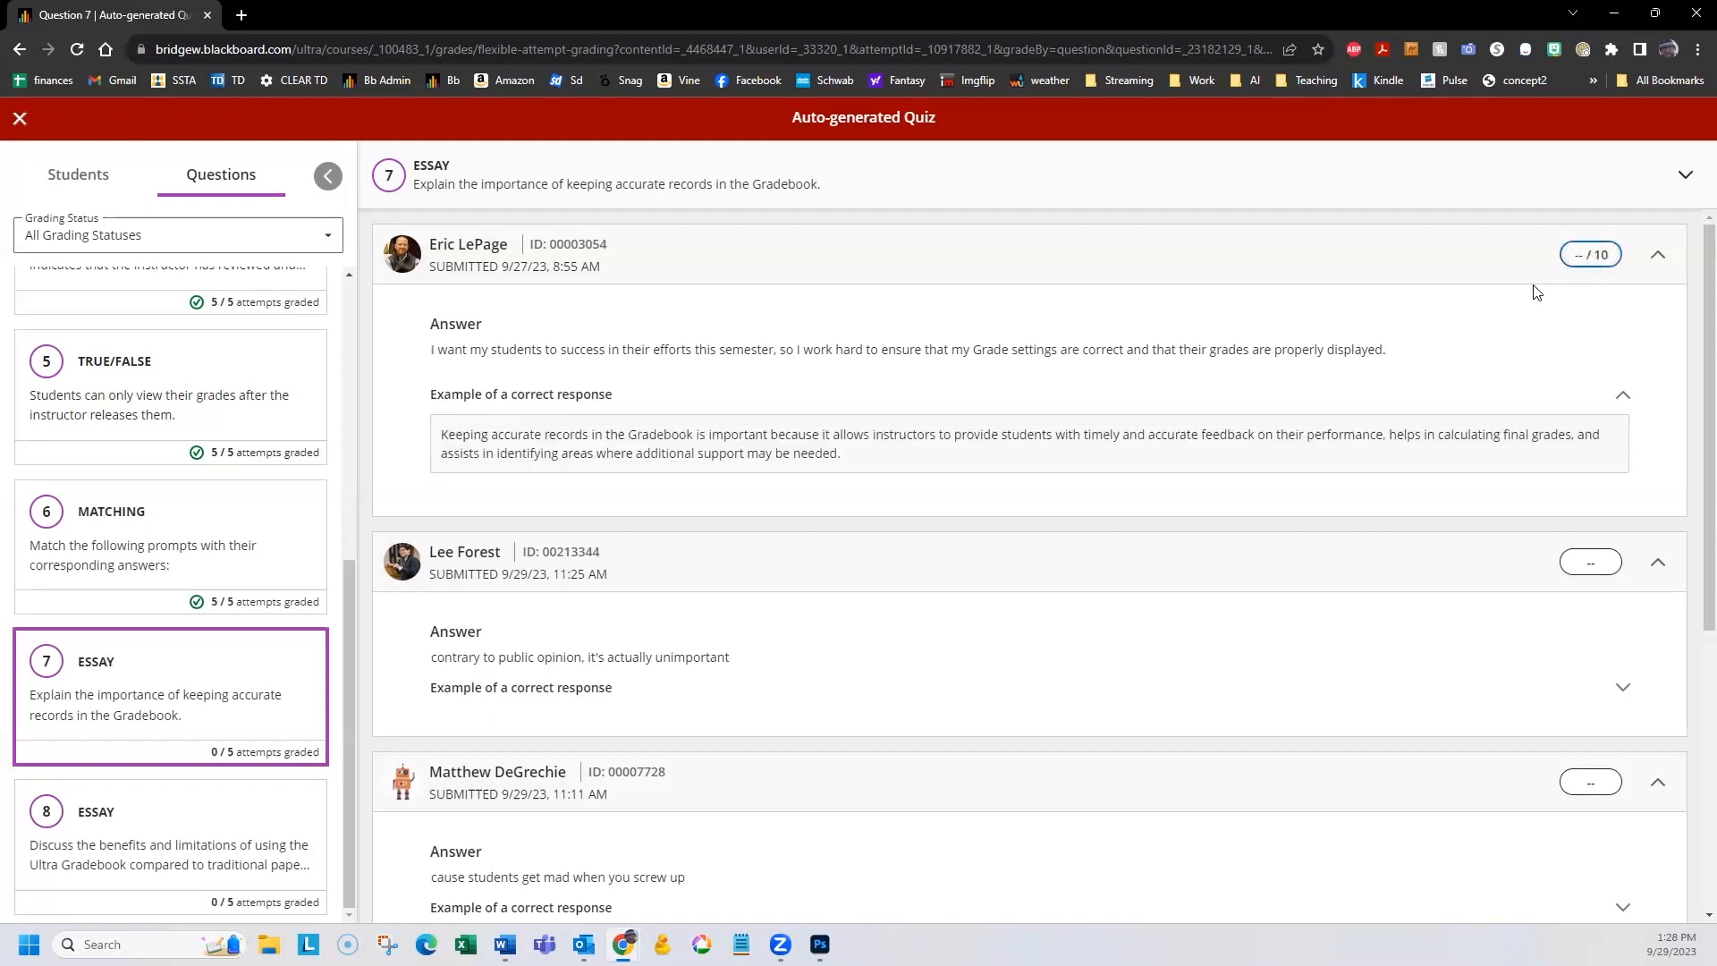
pyautogui.write('10')
pyautogui.press('Return')
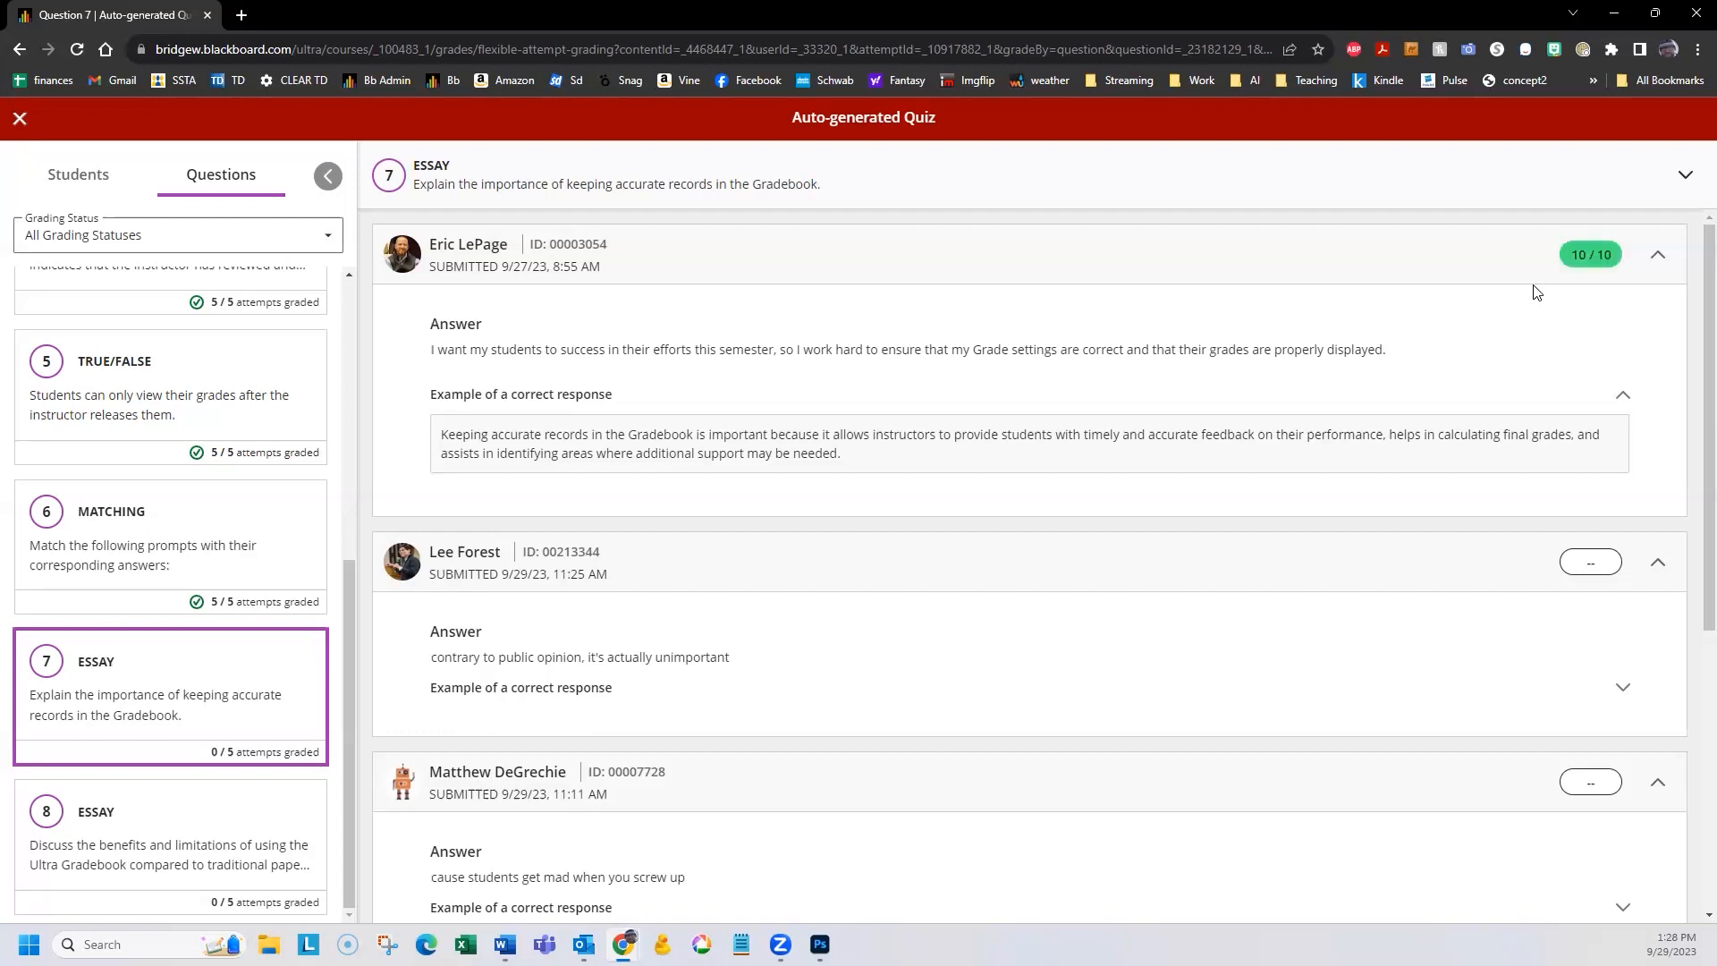
pyautogui.click(1592, 570)
pyautogui.write('0')
pyautogui.press('Return')
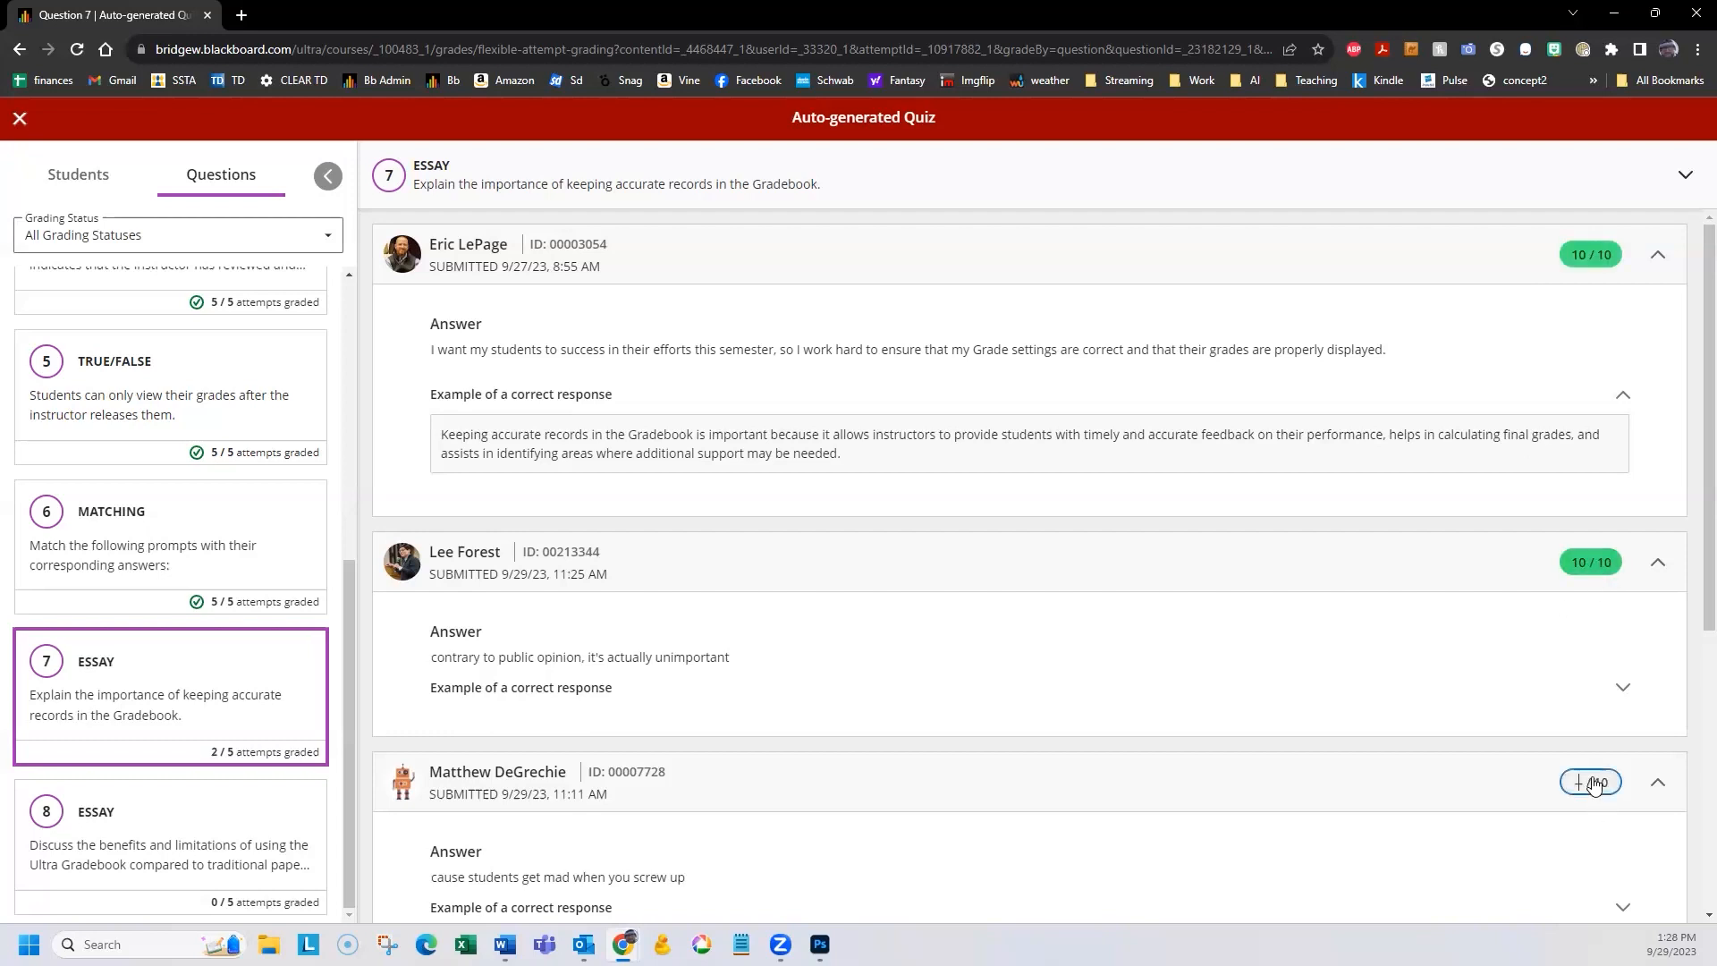
# Grade the third and fourth students' answers to essay question 7 with 9 points each.
pyautogui.click(1592, 784)
pyautogui.write('9')
pyautogui.press('Return')
pyautogui.scroll(-5, 1588, 728)
pyautogui.click(1590, 554)
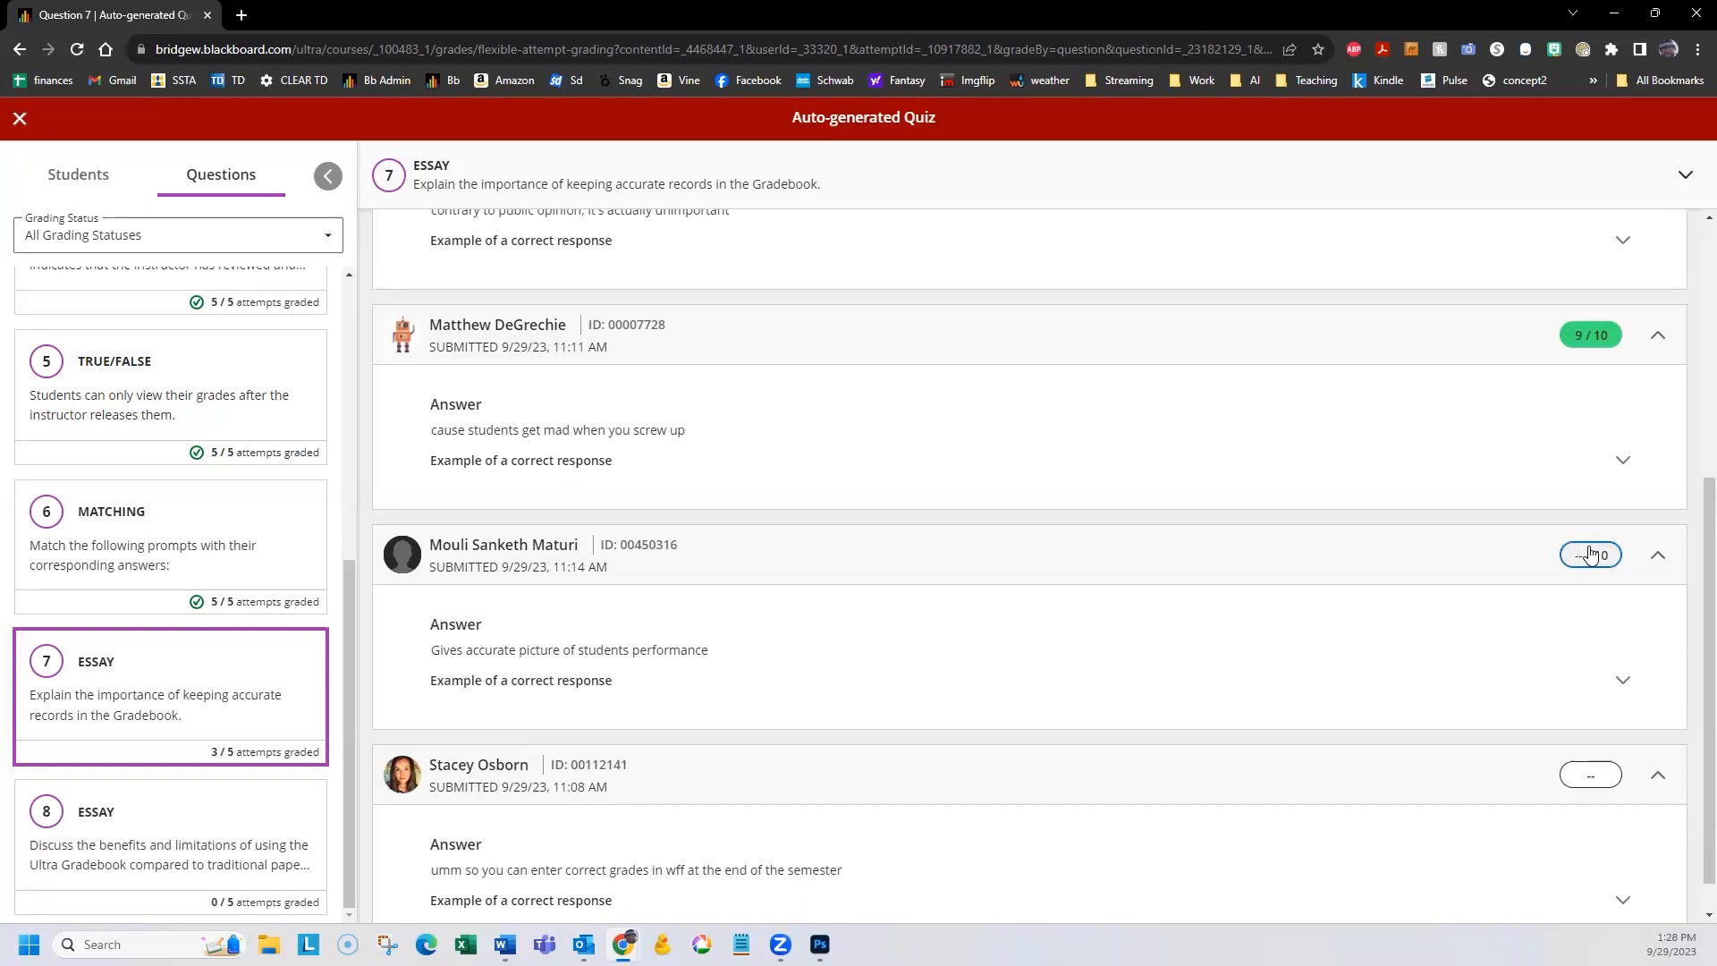
pyautogui.write('9')
pyautogui.press('Return')
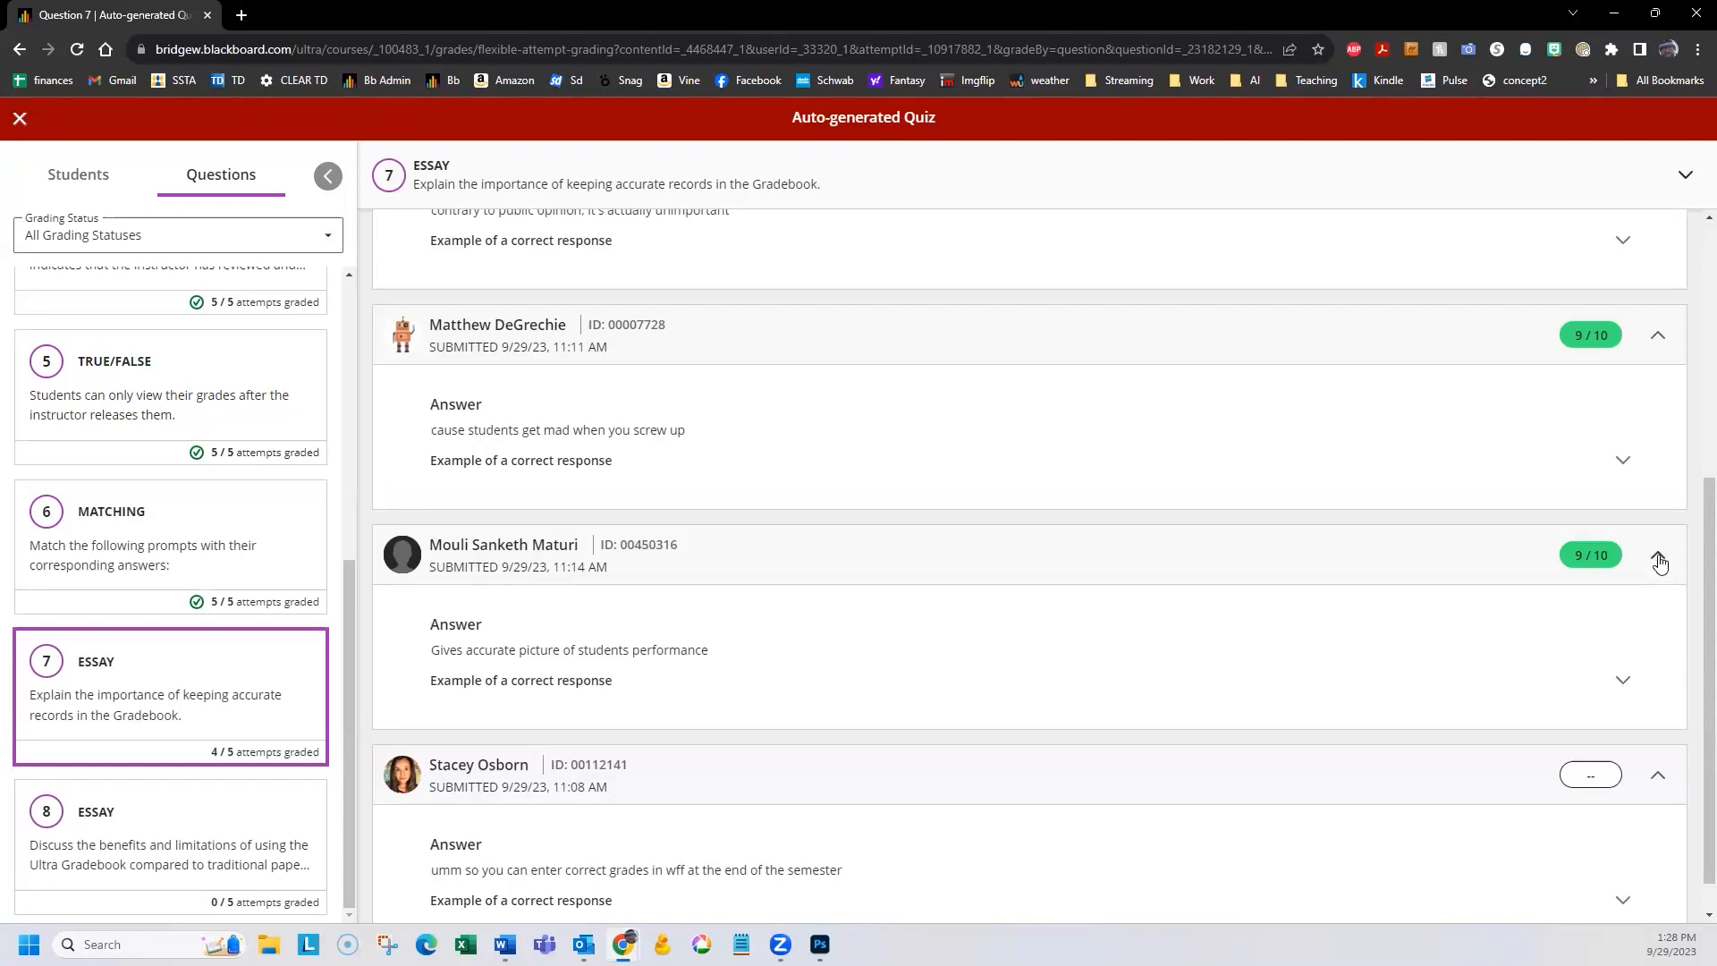
# Expand the example of a correct response for the fifth student's essay answer and look back over the graded answers.
pyautogui.scroll(-1, 1198, 684)
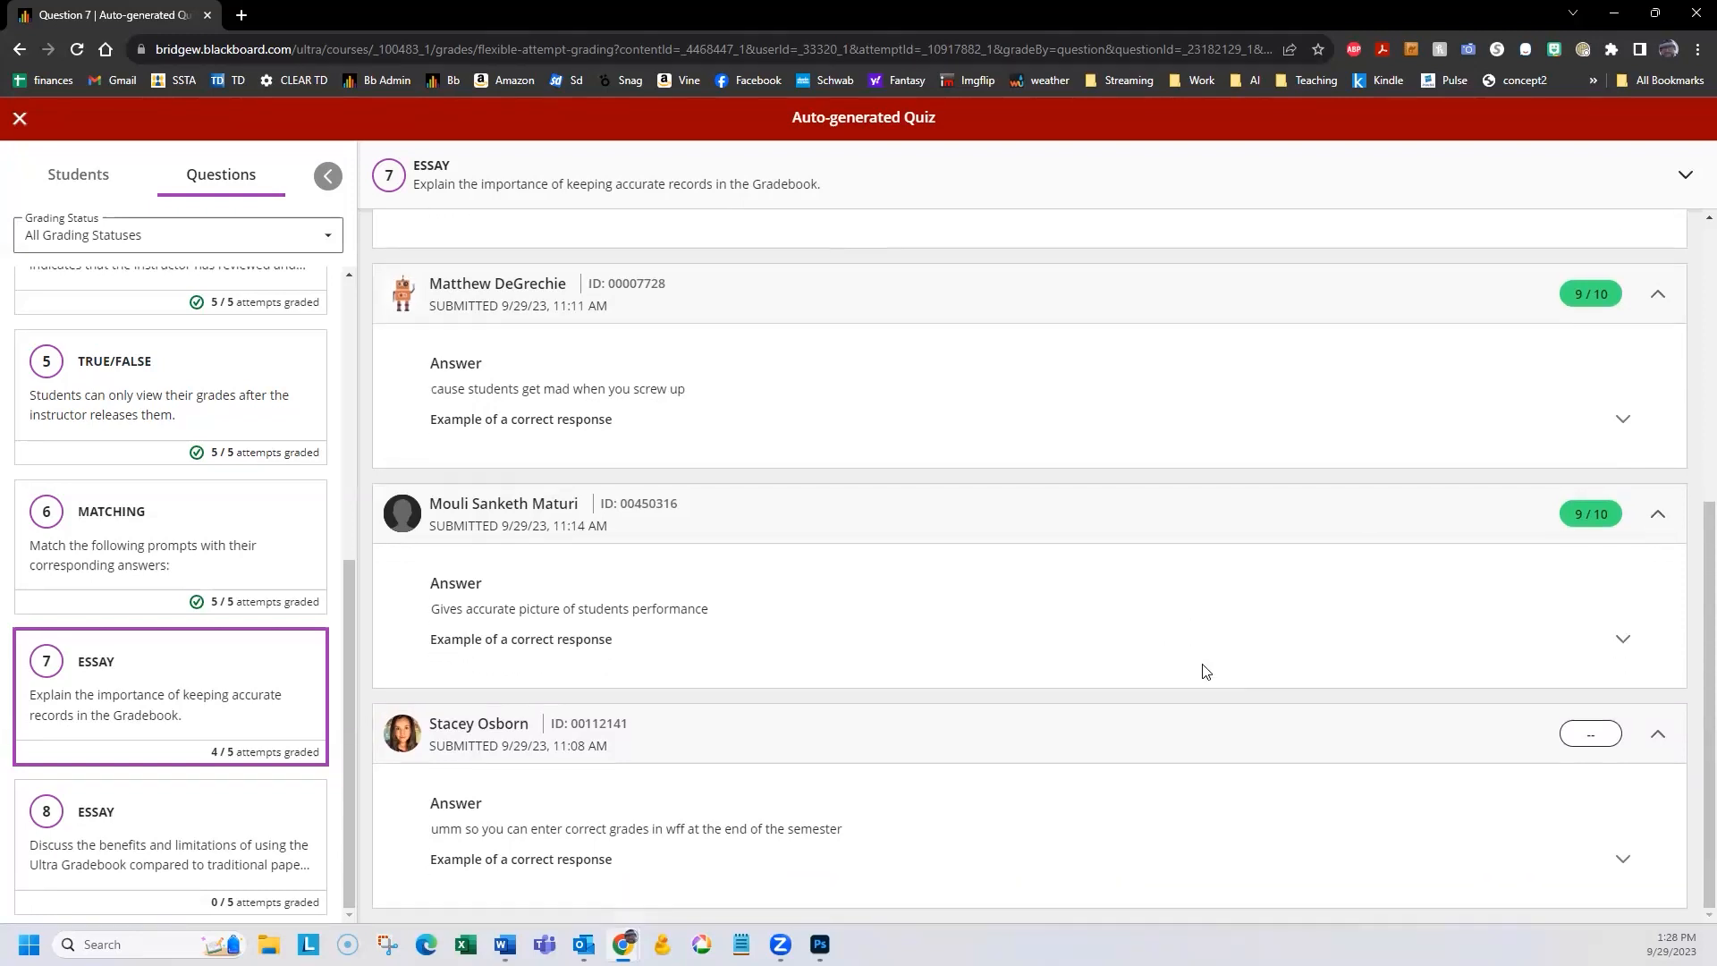
pyautogui.click(1624, 860)
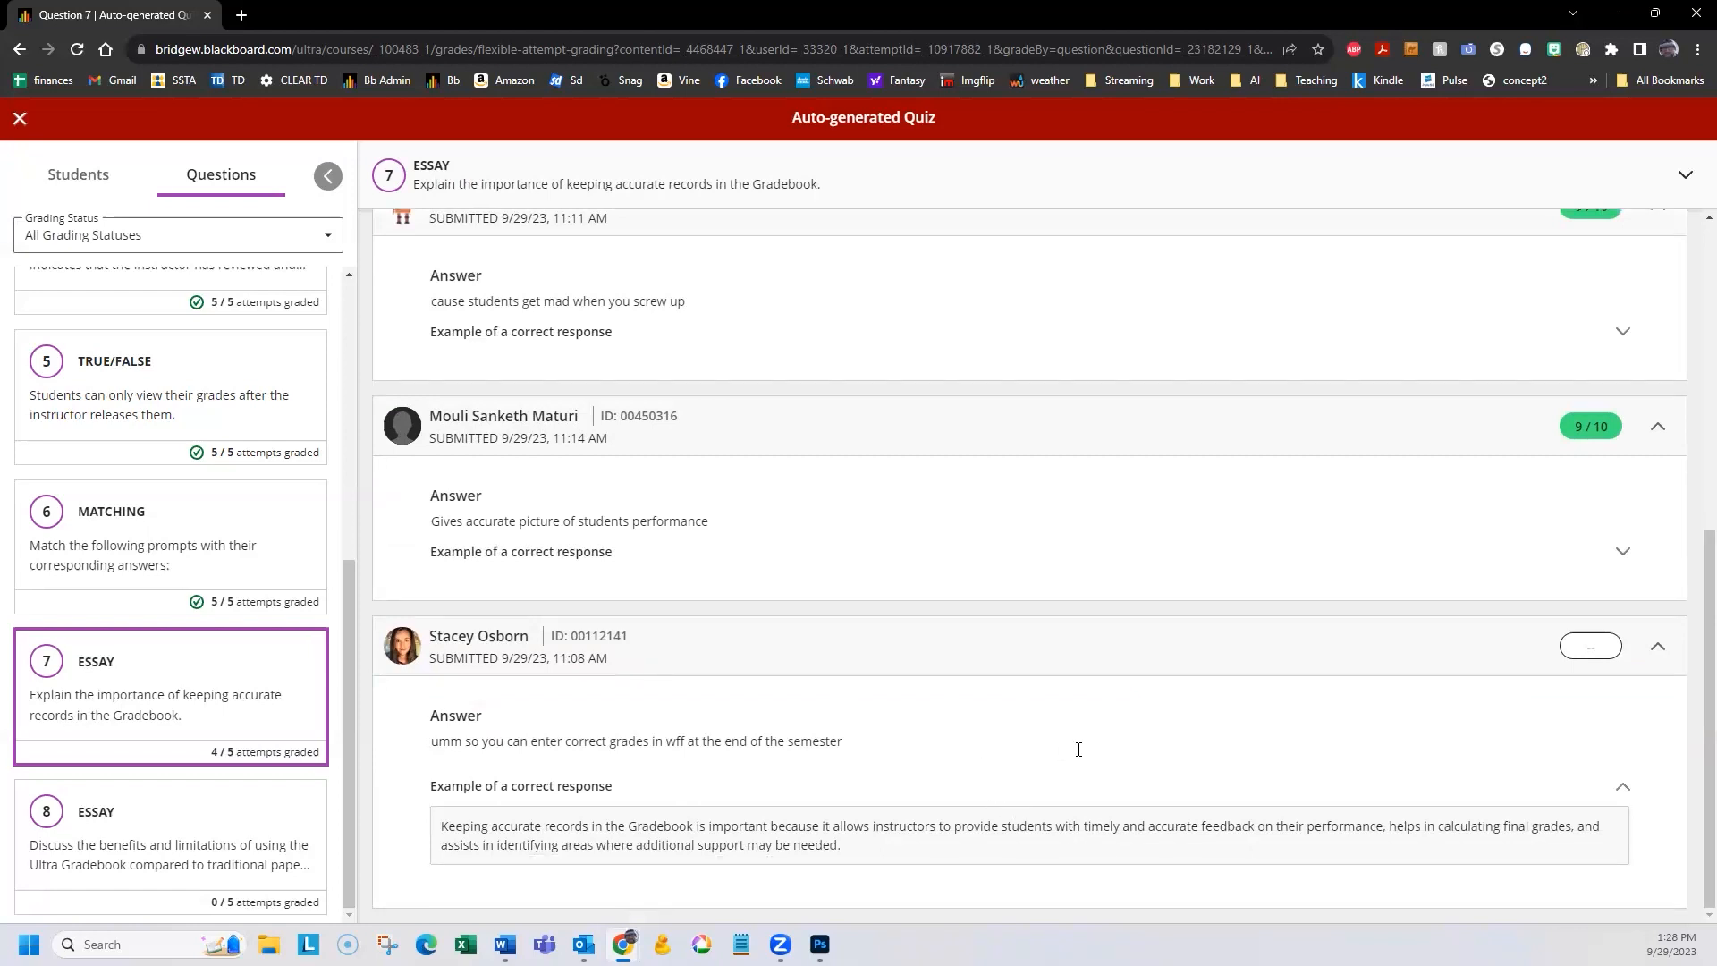
pyautogui.scroll(6, 1089, 749)
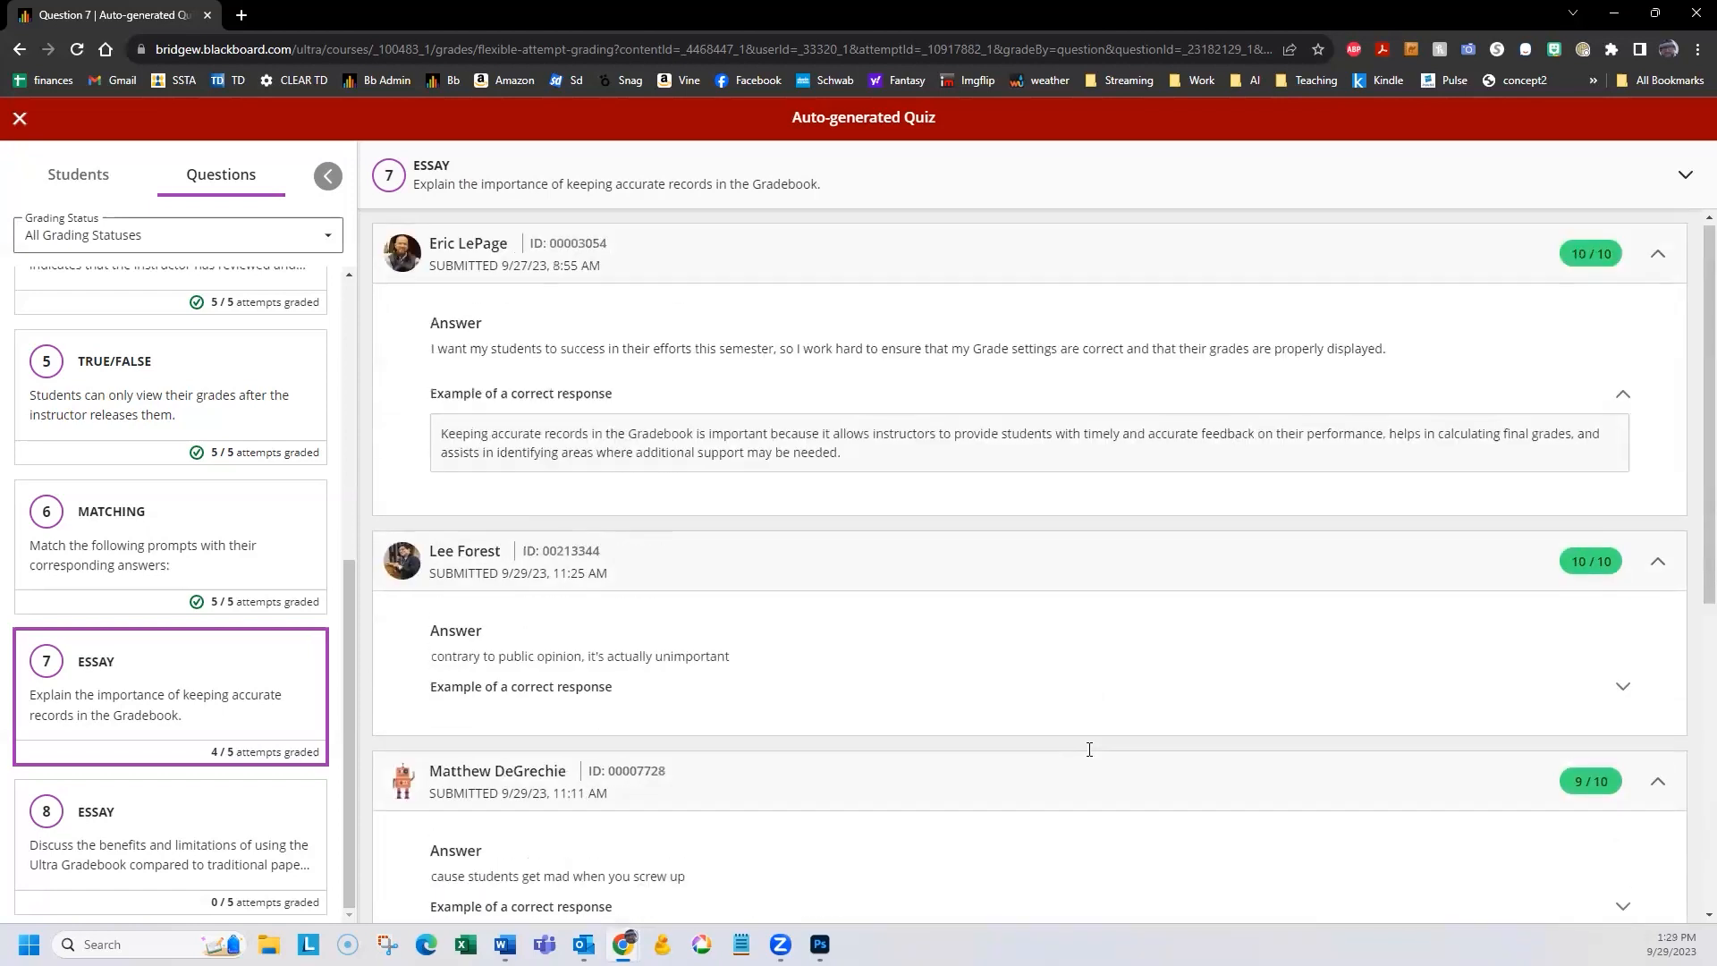
pyautogui.scroll(-2, 905, 511)
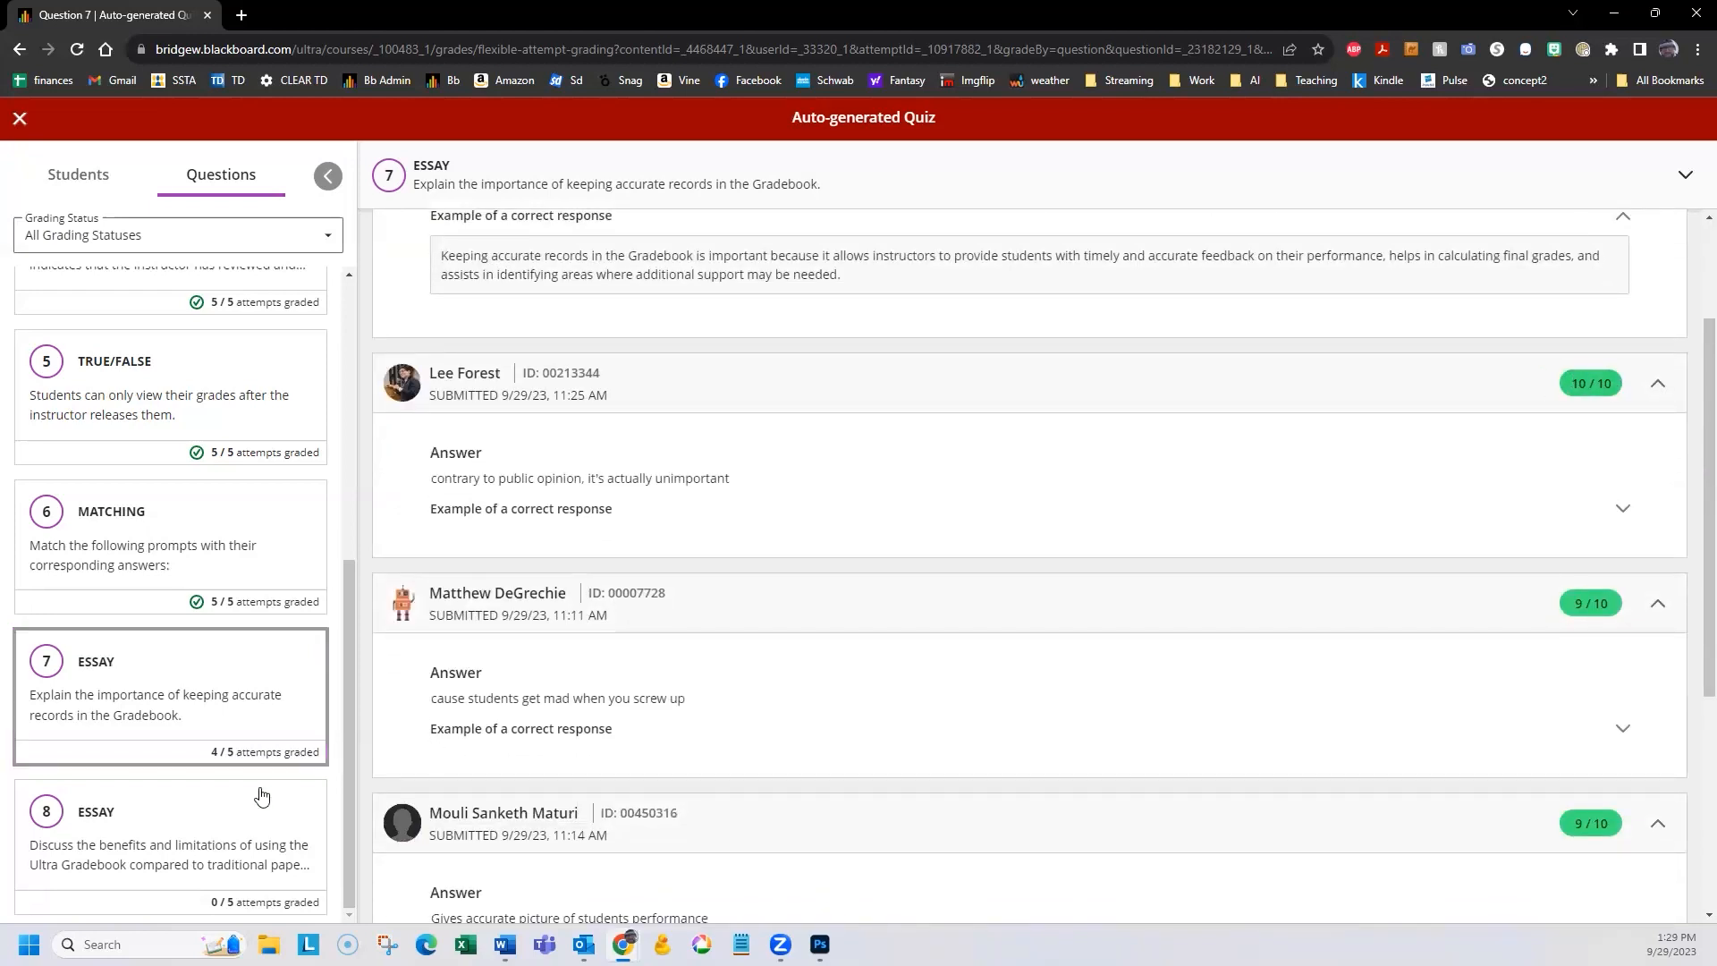
# Look at the answers to essay question 8, return to question 7, and switch the grading view to students.
pyautogui.click(177, 839)
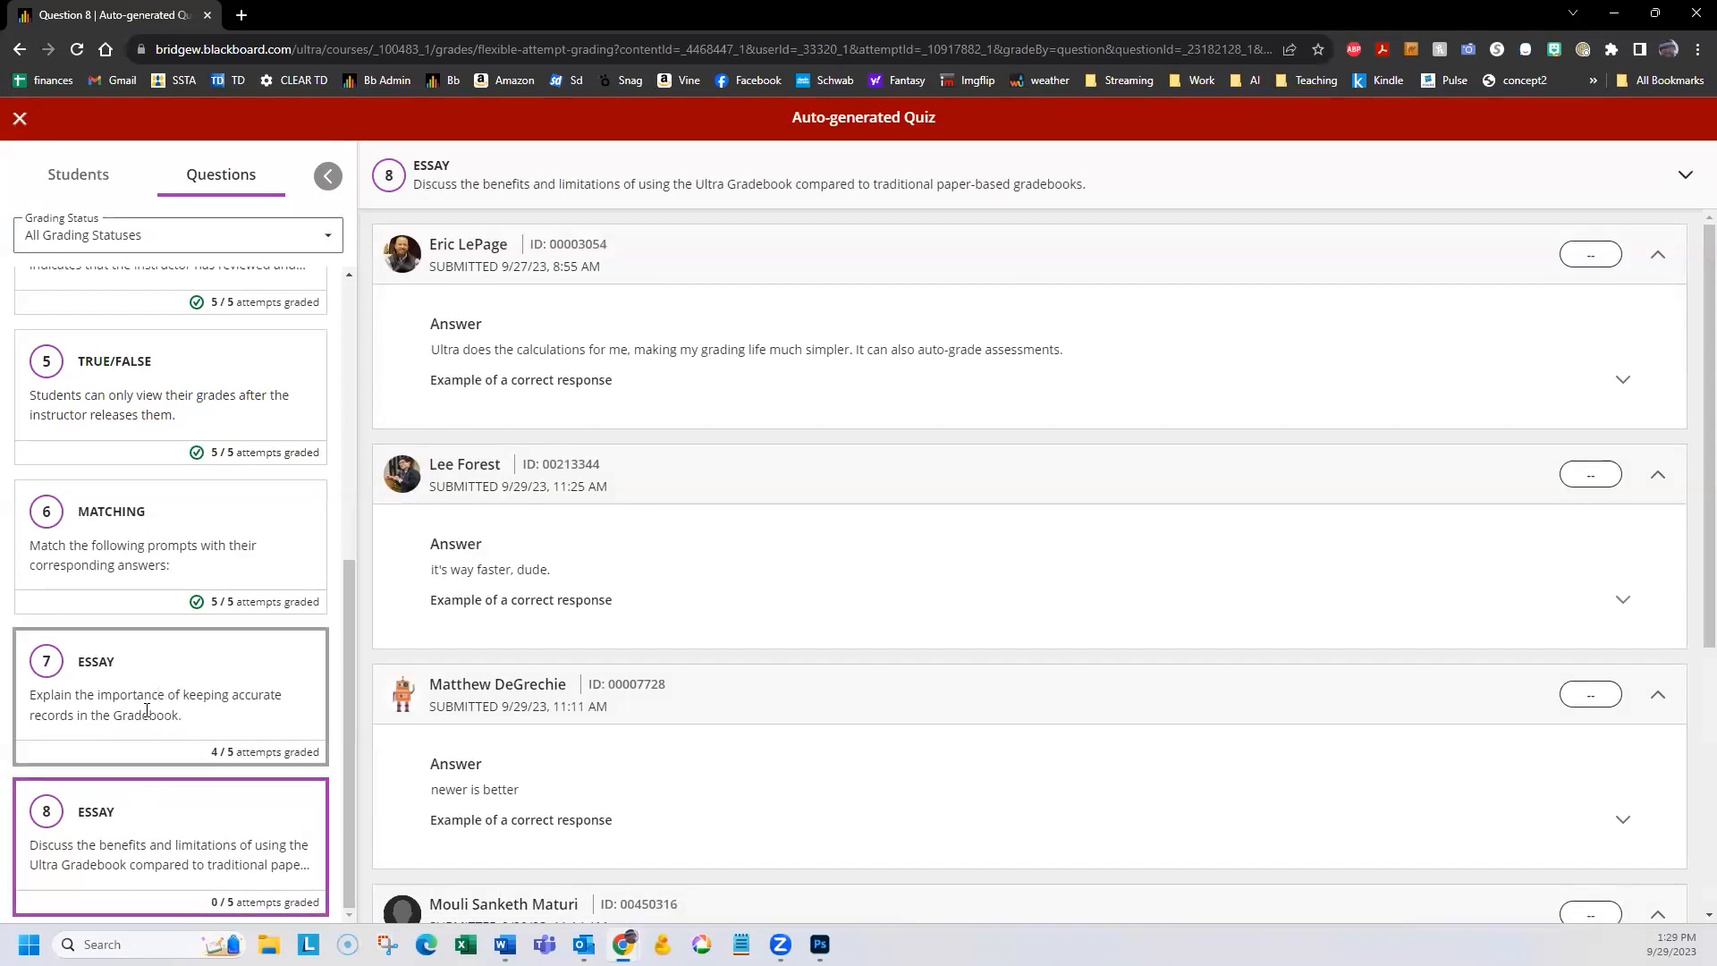
pyautogui.click(125, 681)
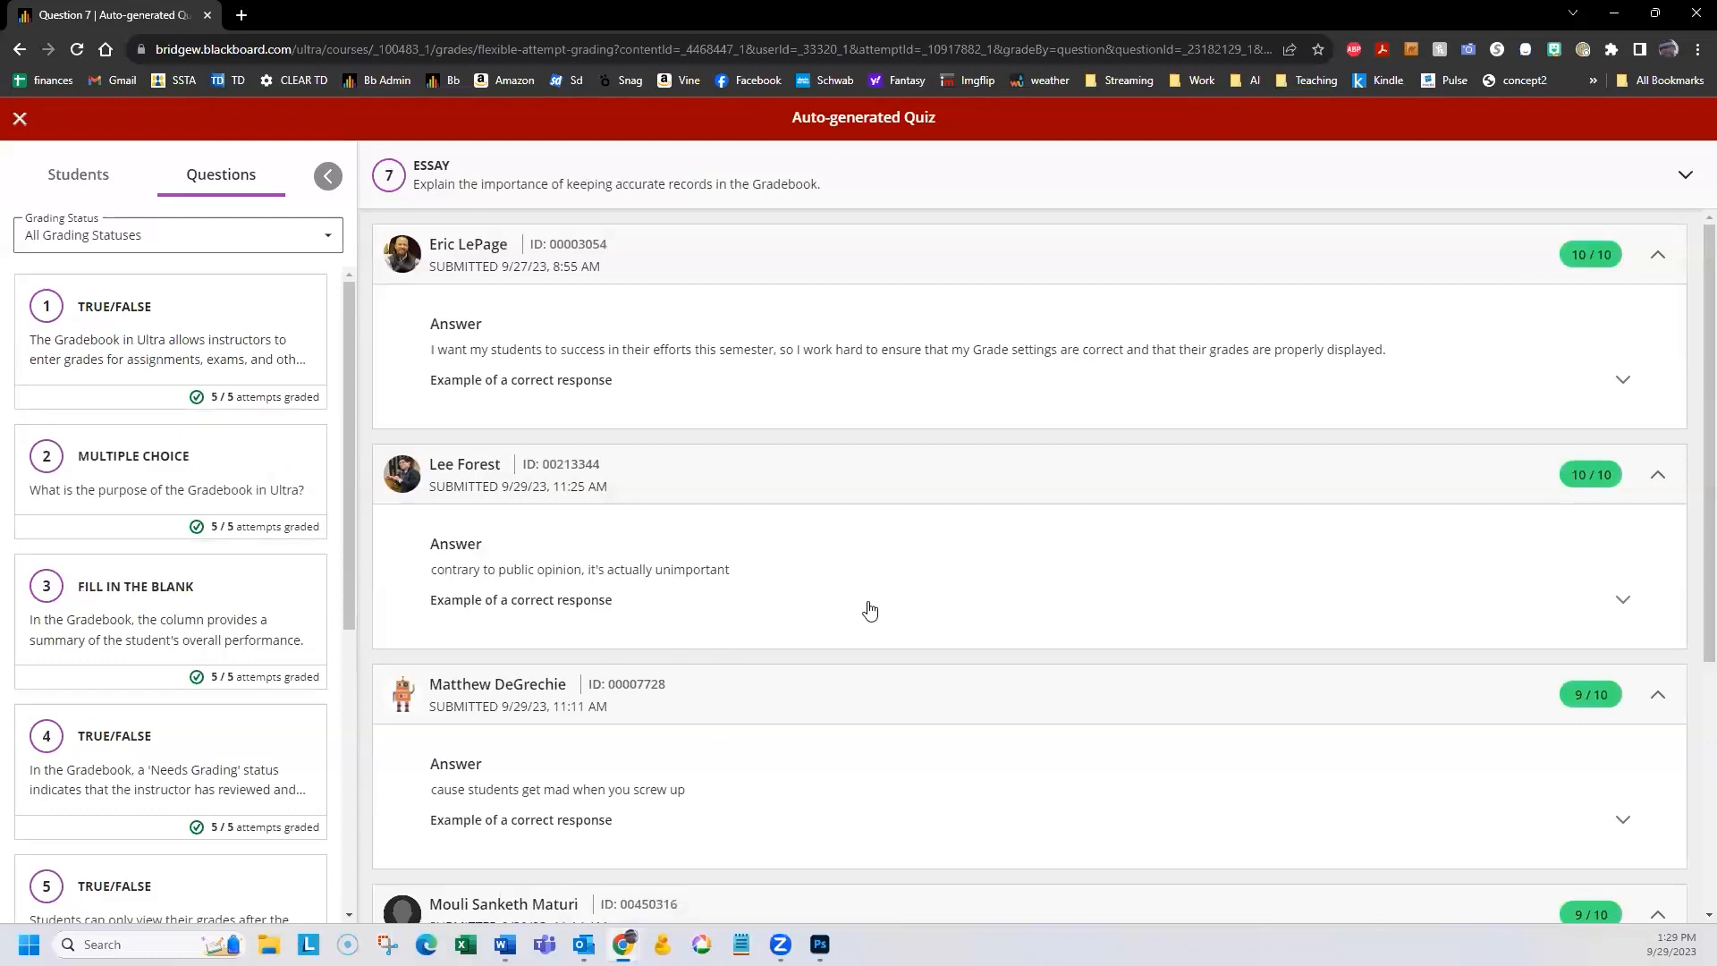
pyautogui.click(86, 177)
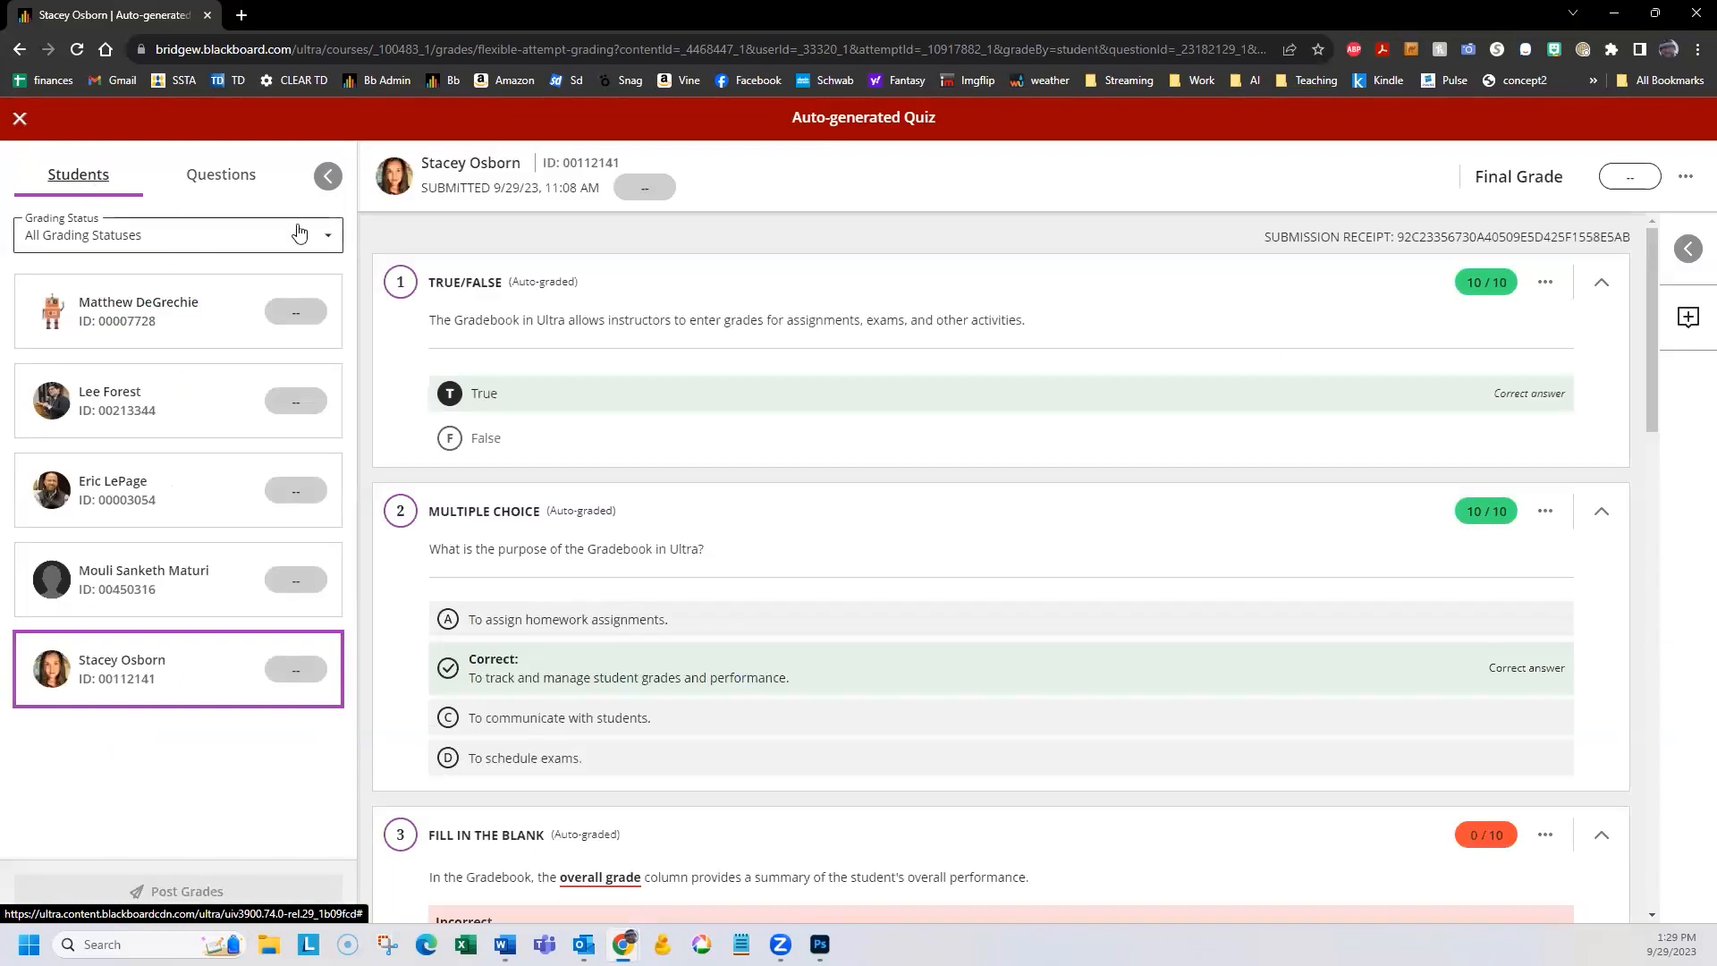
pyautogui.click(327, 237)
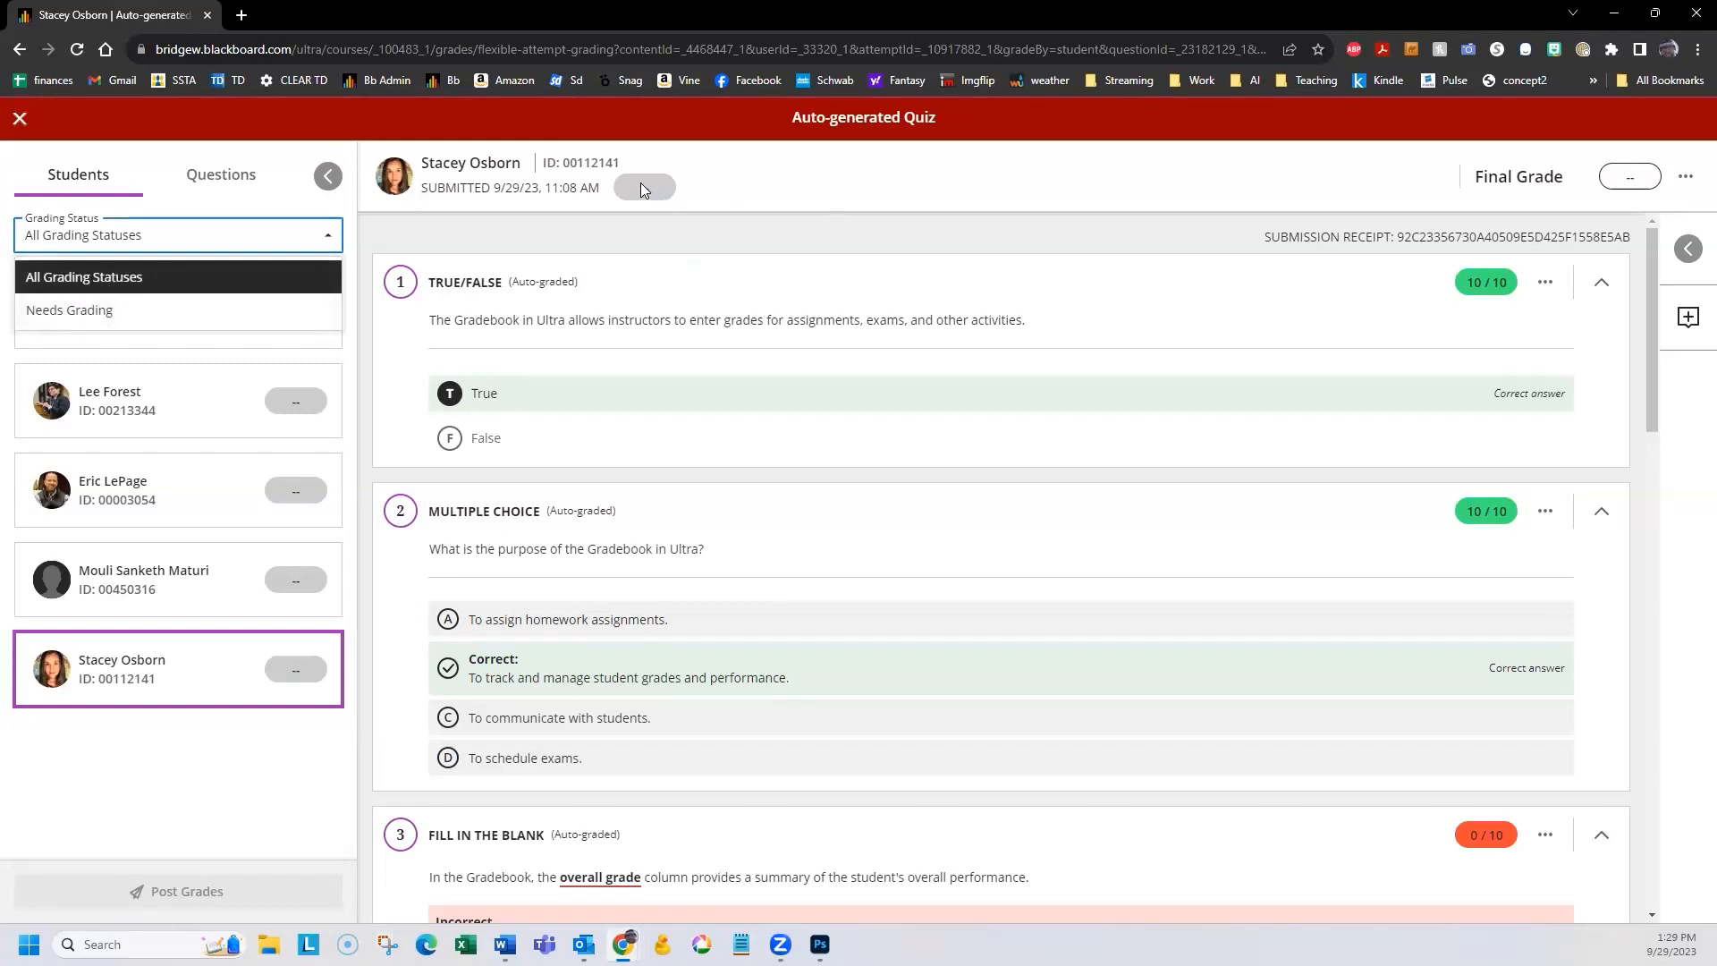
pyautogui.click(404, 328)
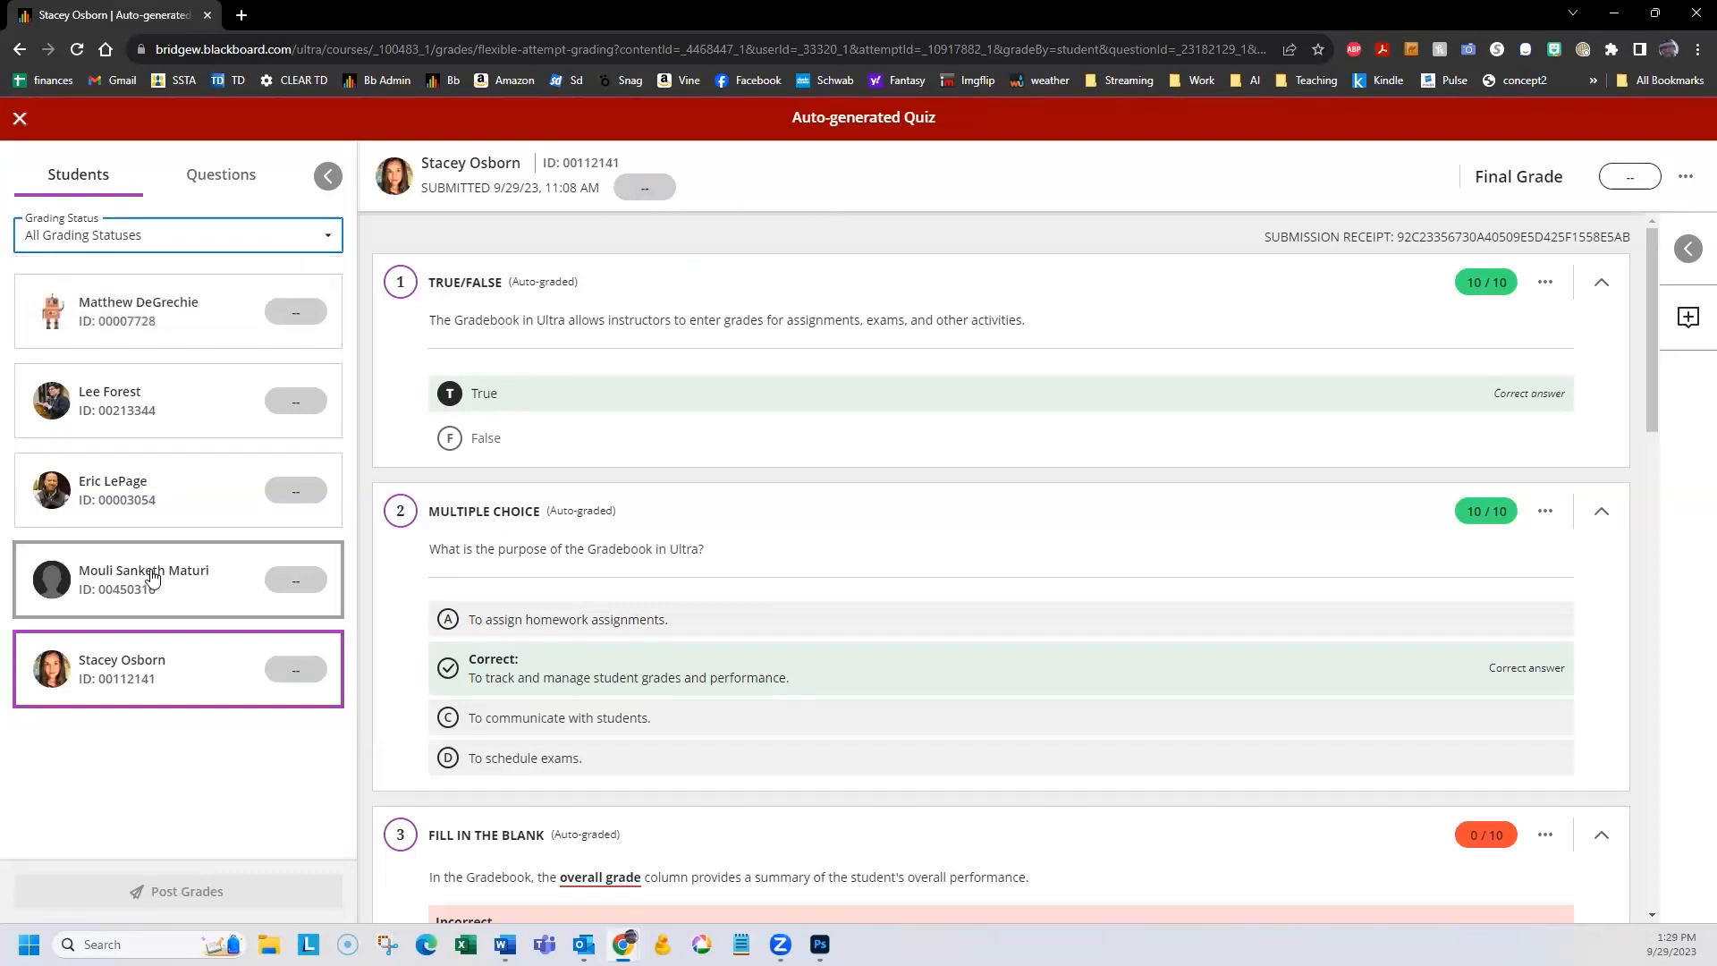
pyautogui.click(639, 193)
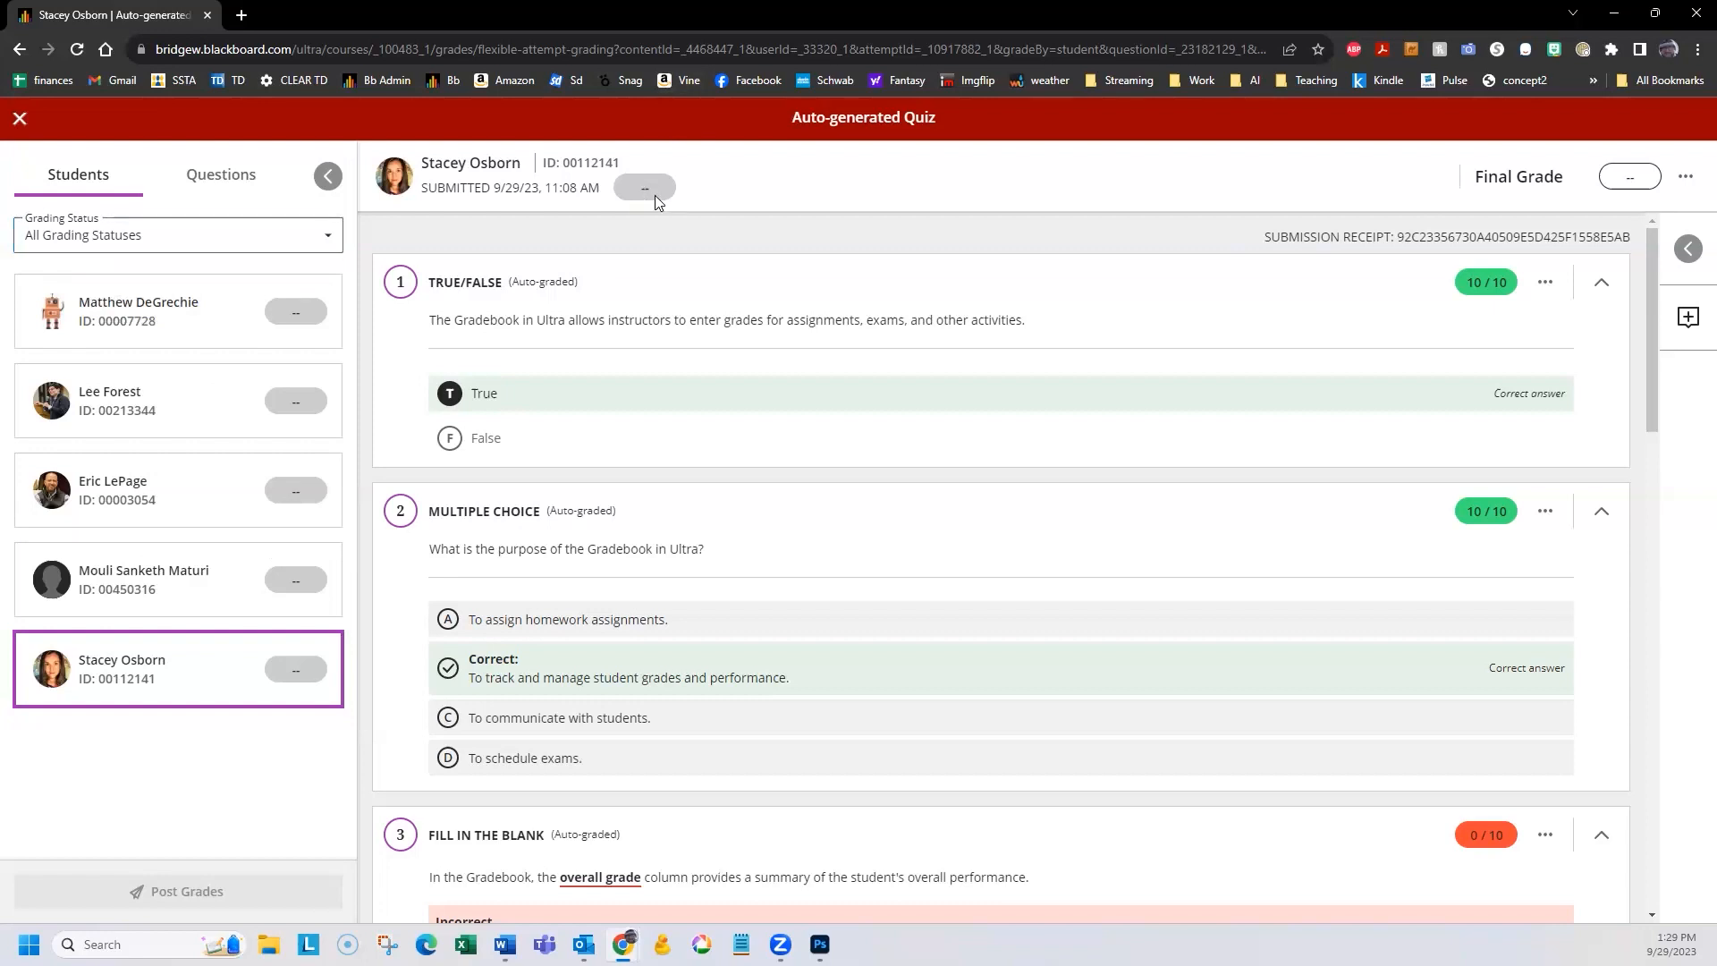
# Grade the fifth student's essay answers with 10 points for question 7 and 8 points for question 8.
pyautogui.scroll(-20, 1591, 460)
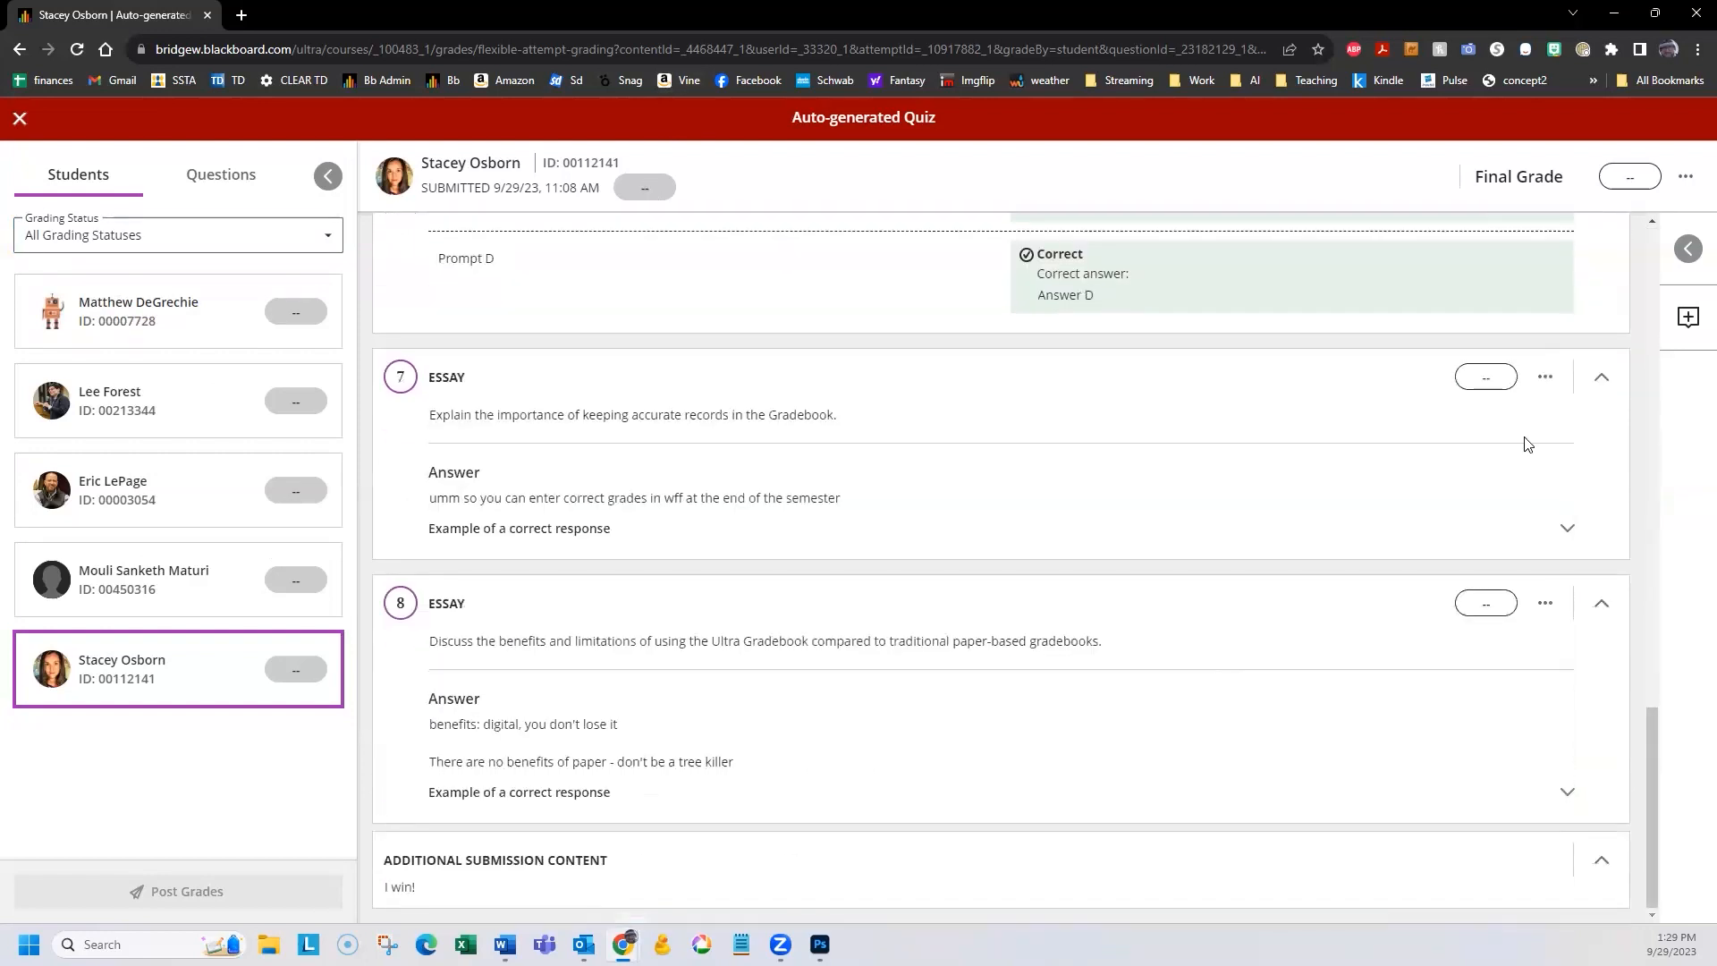
pyautogui.click(1477, 379)
pyautogui.write('10')
pyautogui.press('Return')
pyautogui.click(1489, 604)
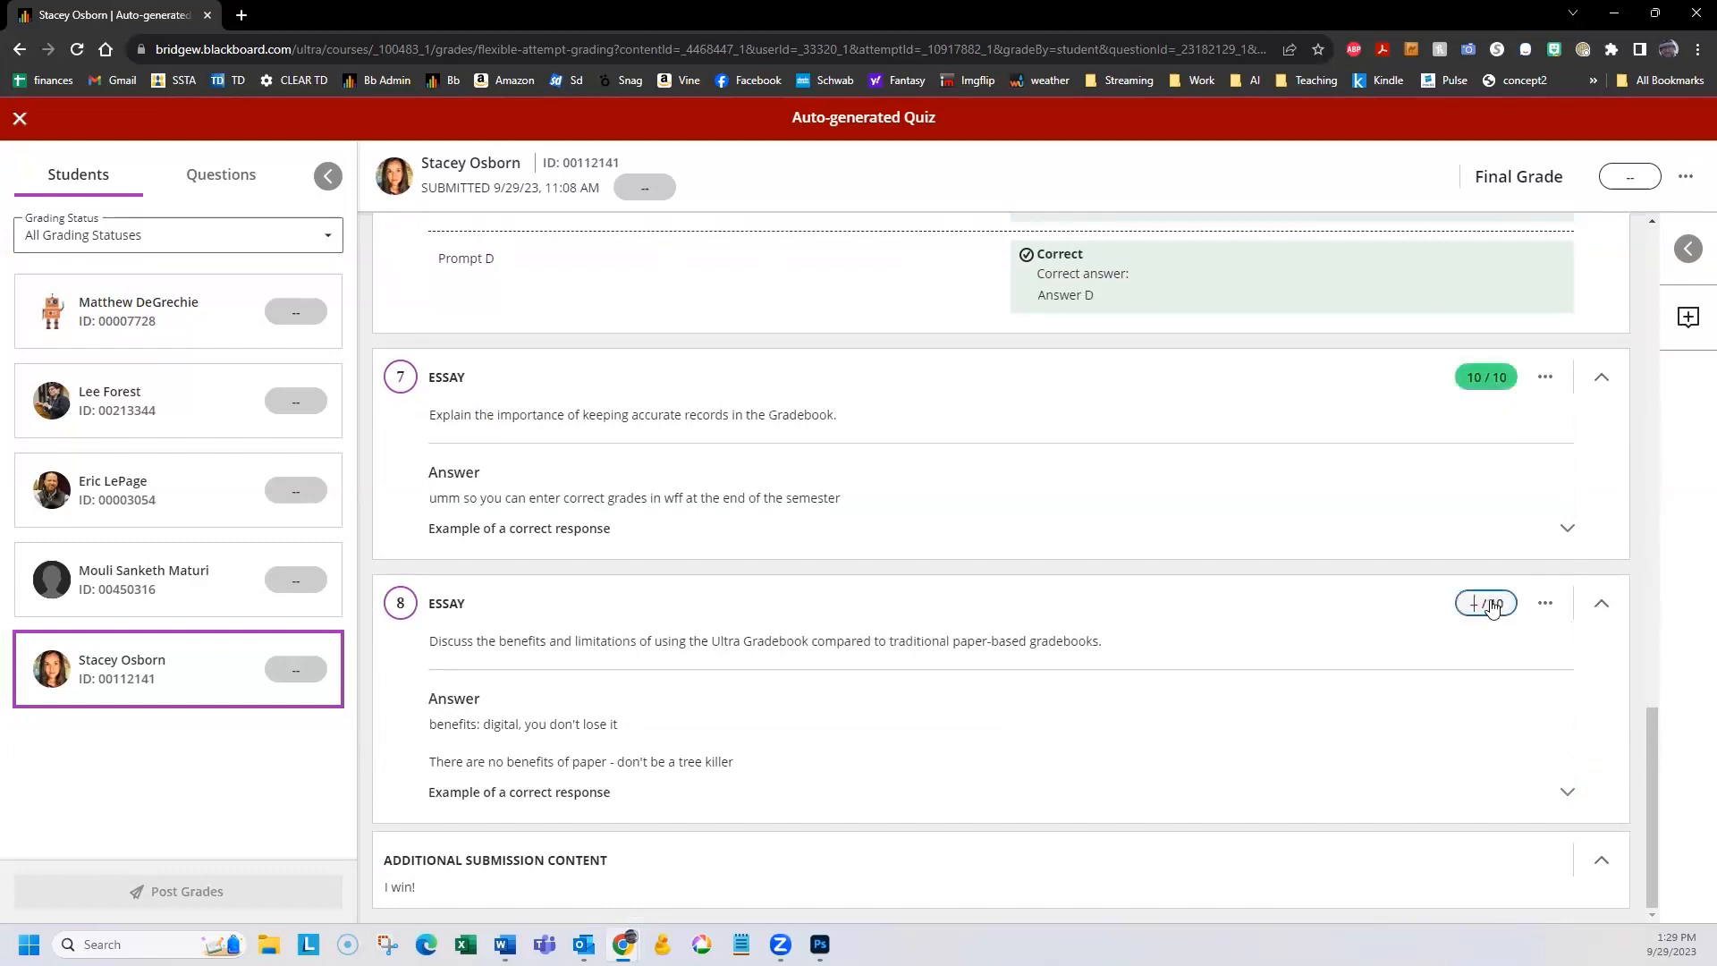
pyautogui.write('8')
pyautogui.press('Return')
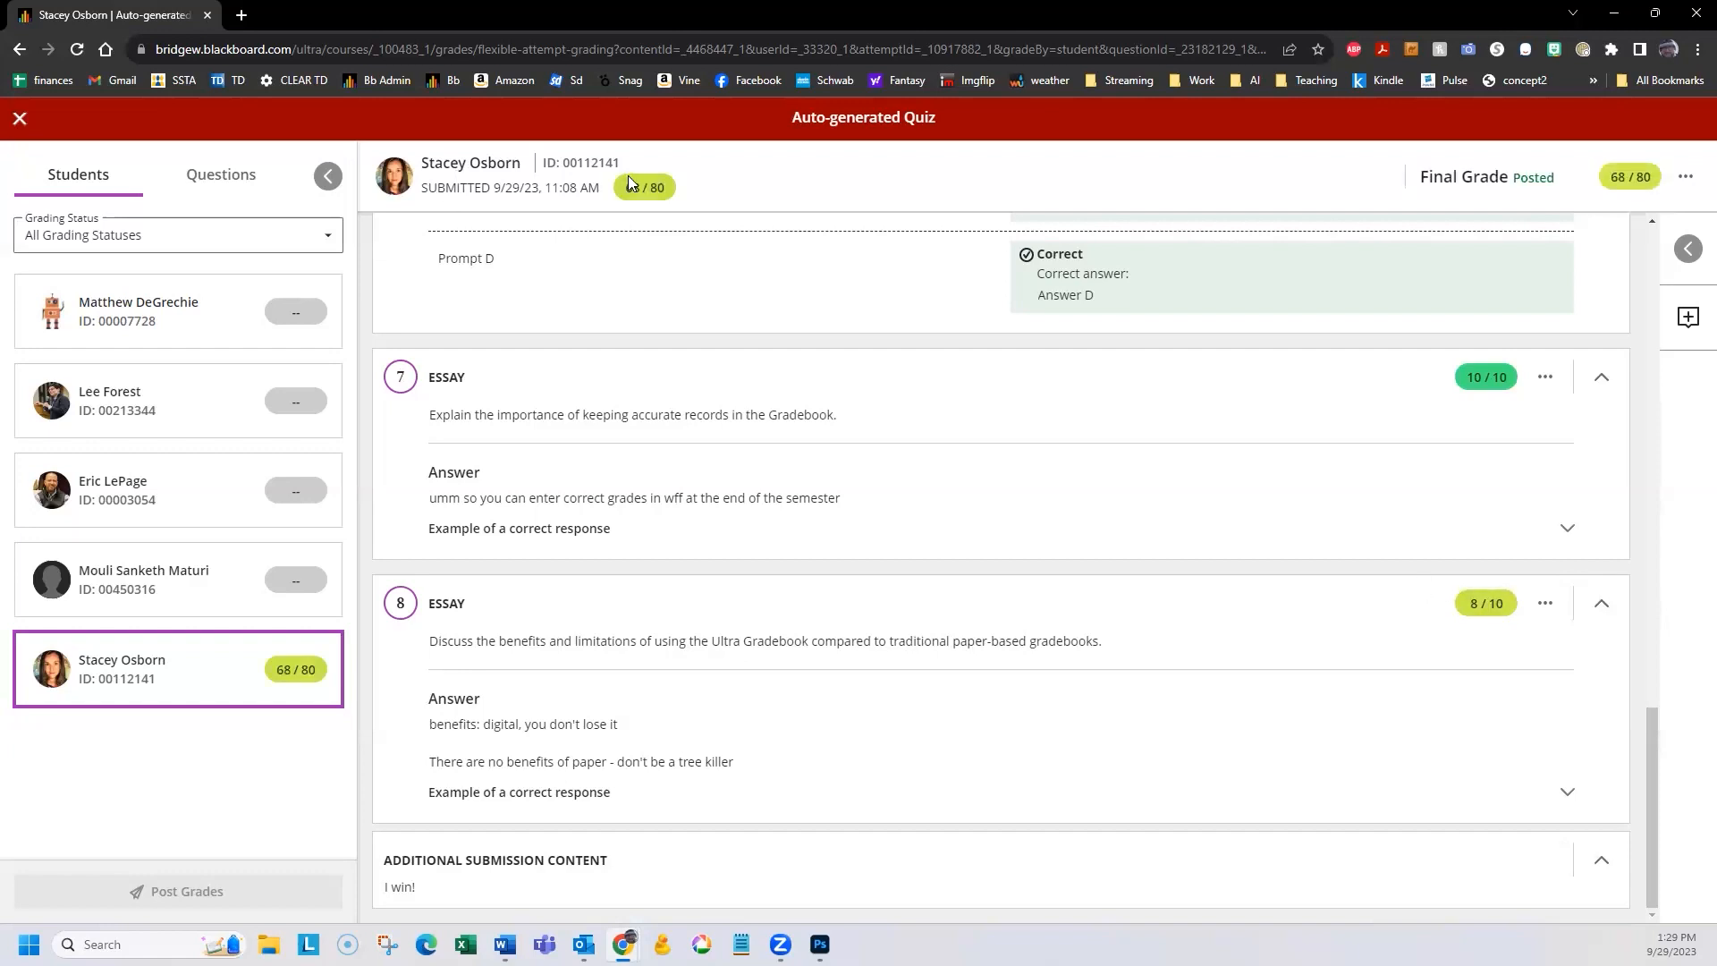
# Filter the student list by Needs Grading, restore it to All Grading Statuses, and look back over the submission.
pyautogui.click(169, 241)
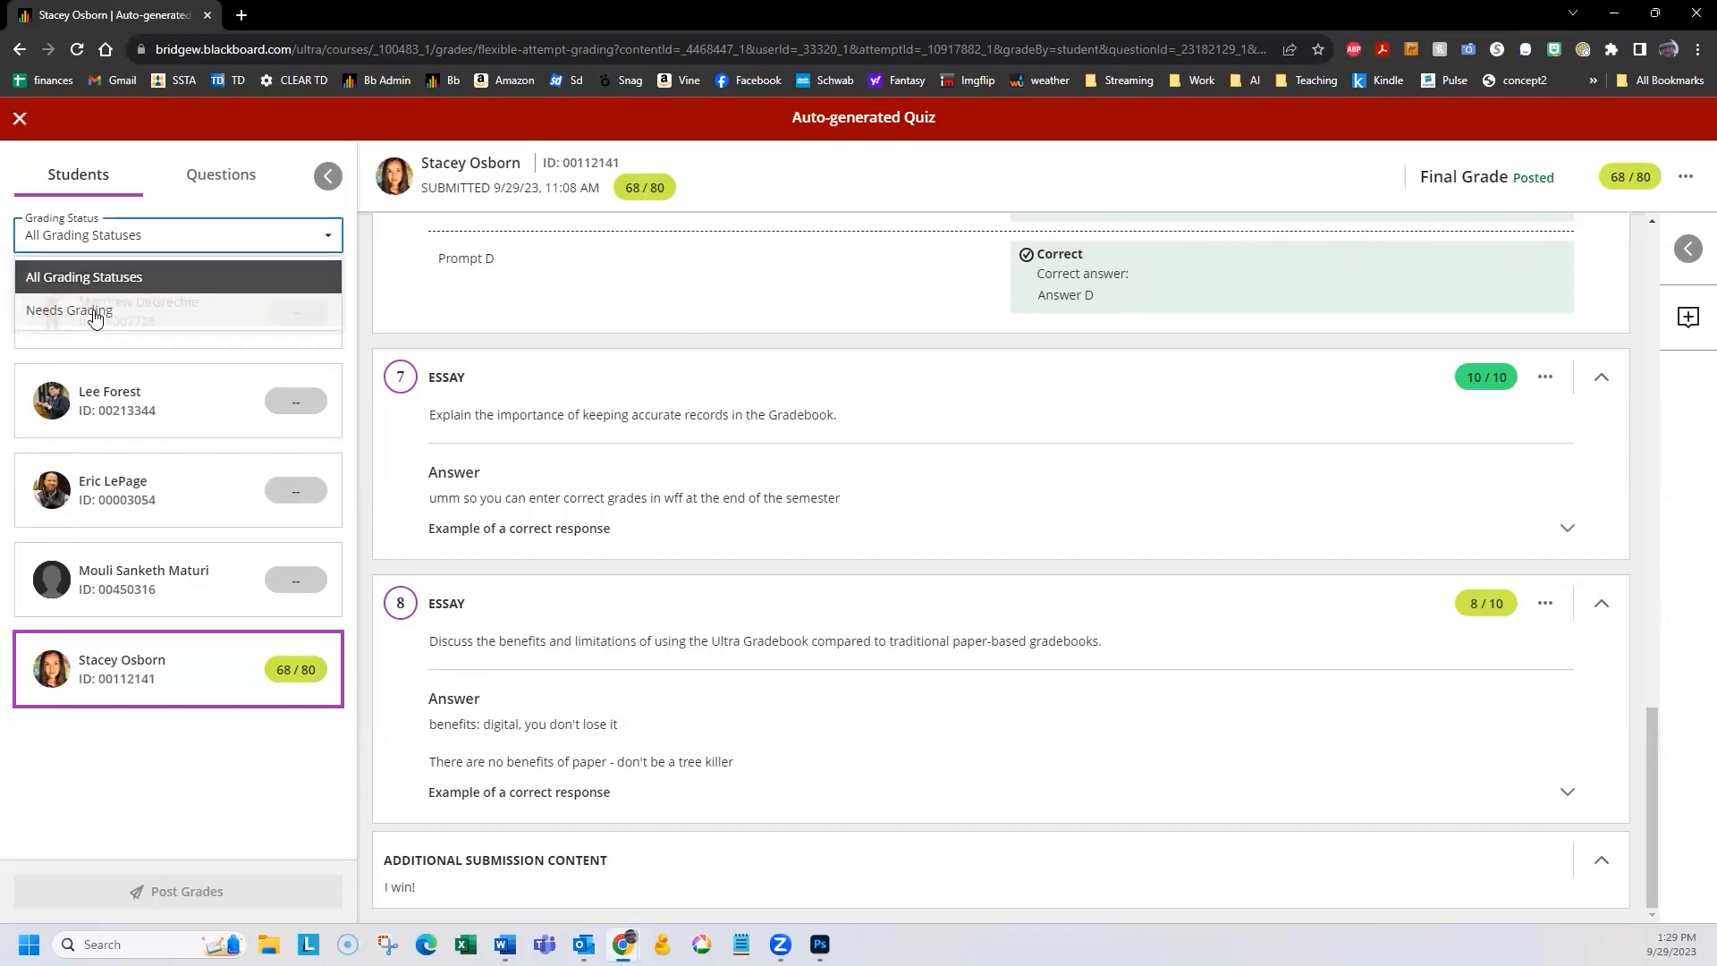
pyautogui.click(90, 318)
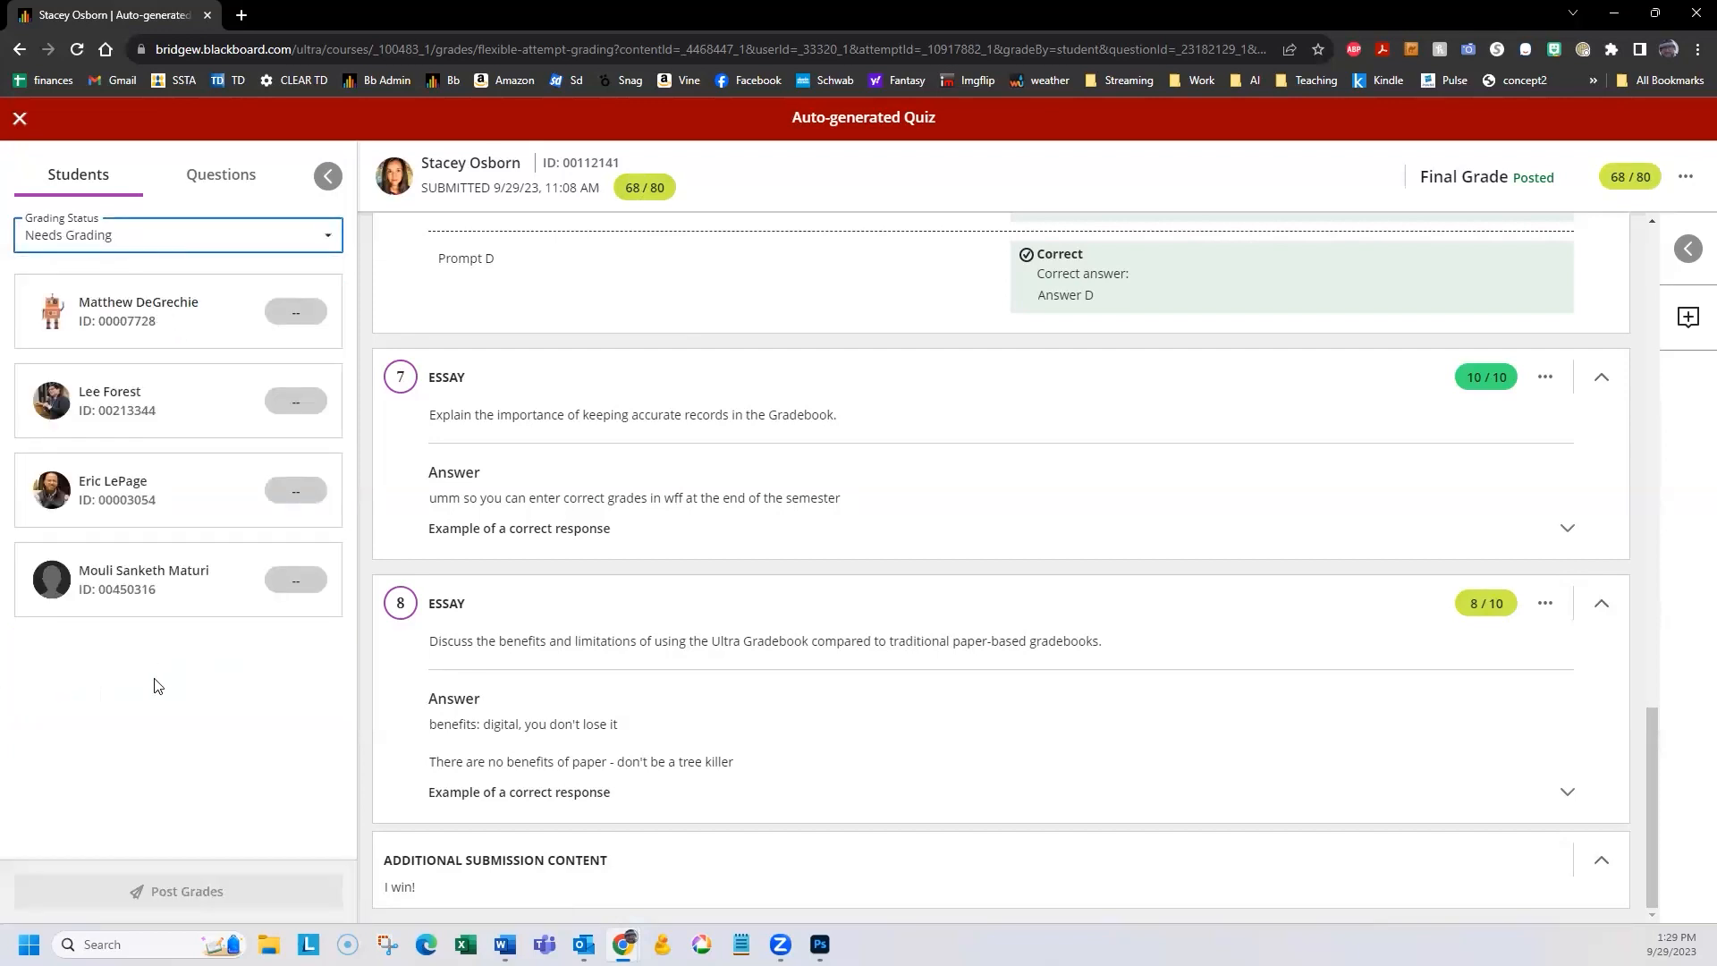
pyautogui.click(229, 237)
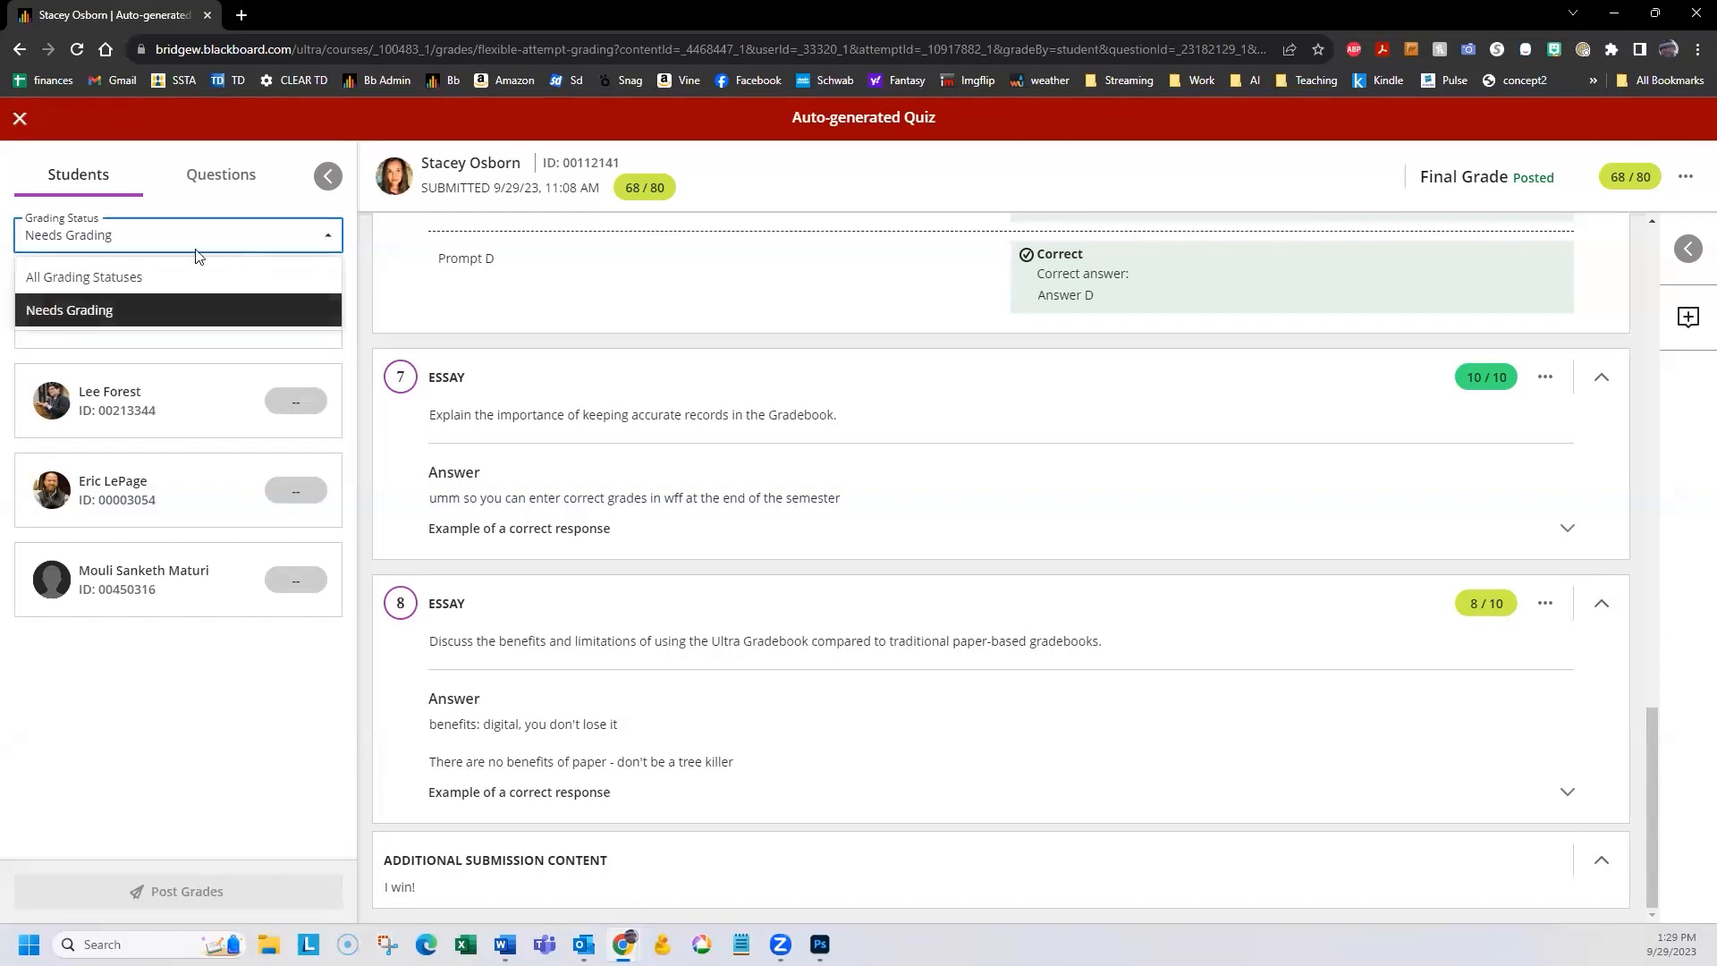
pyautogui.click(131, 279)
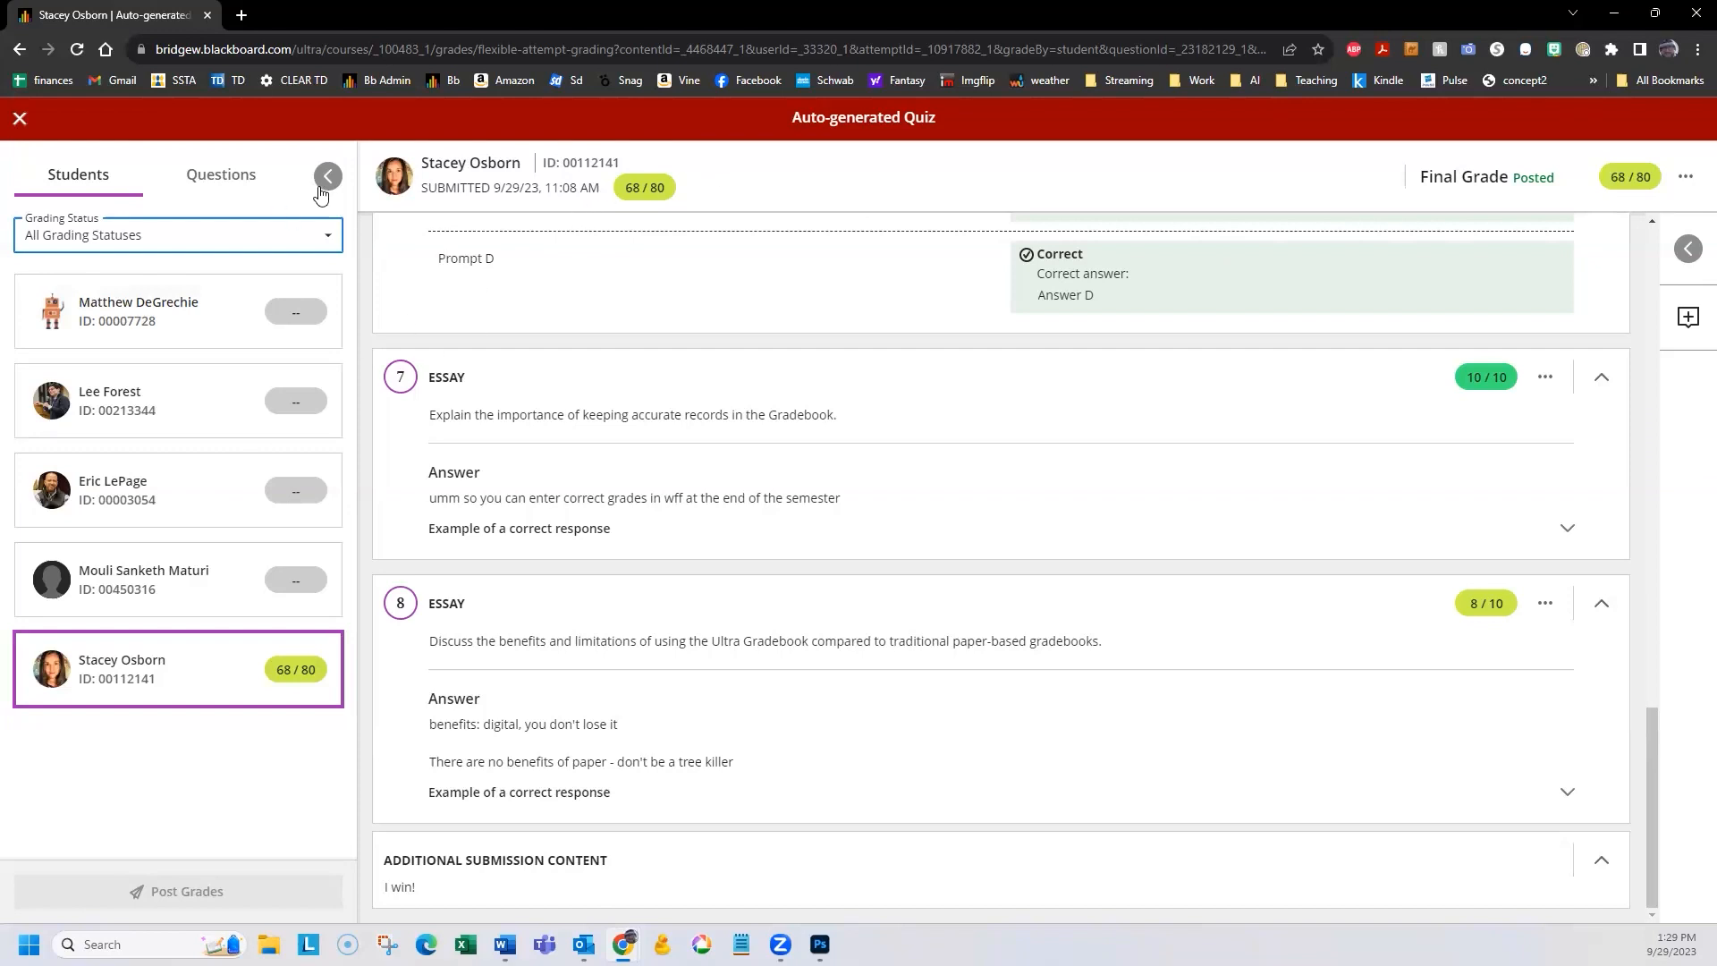
pyautogui.scroll(14, 1230, 491)
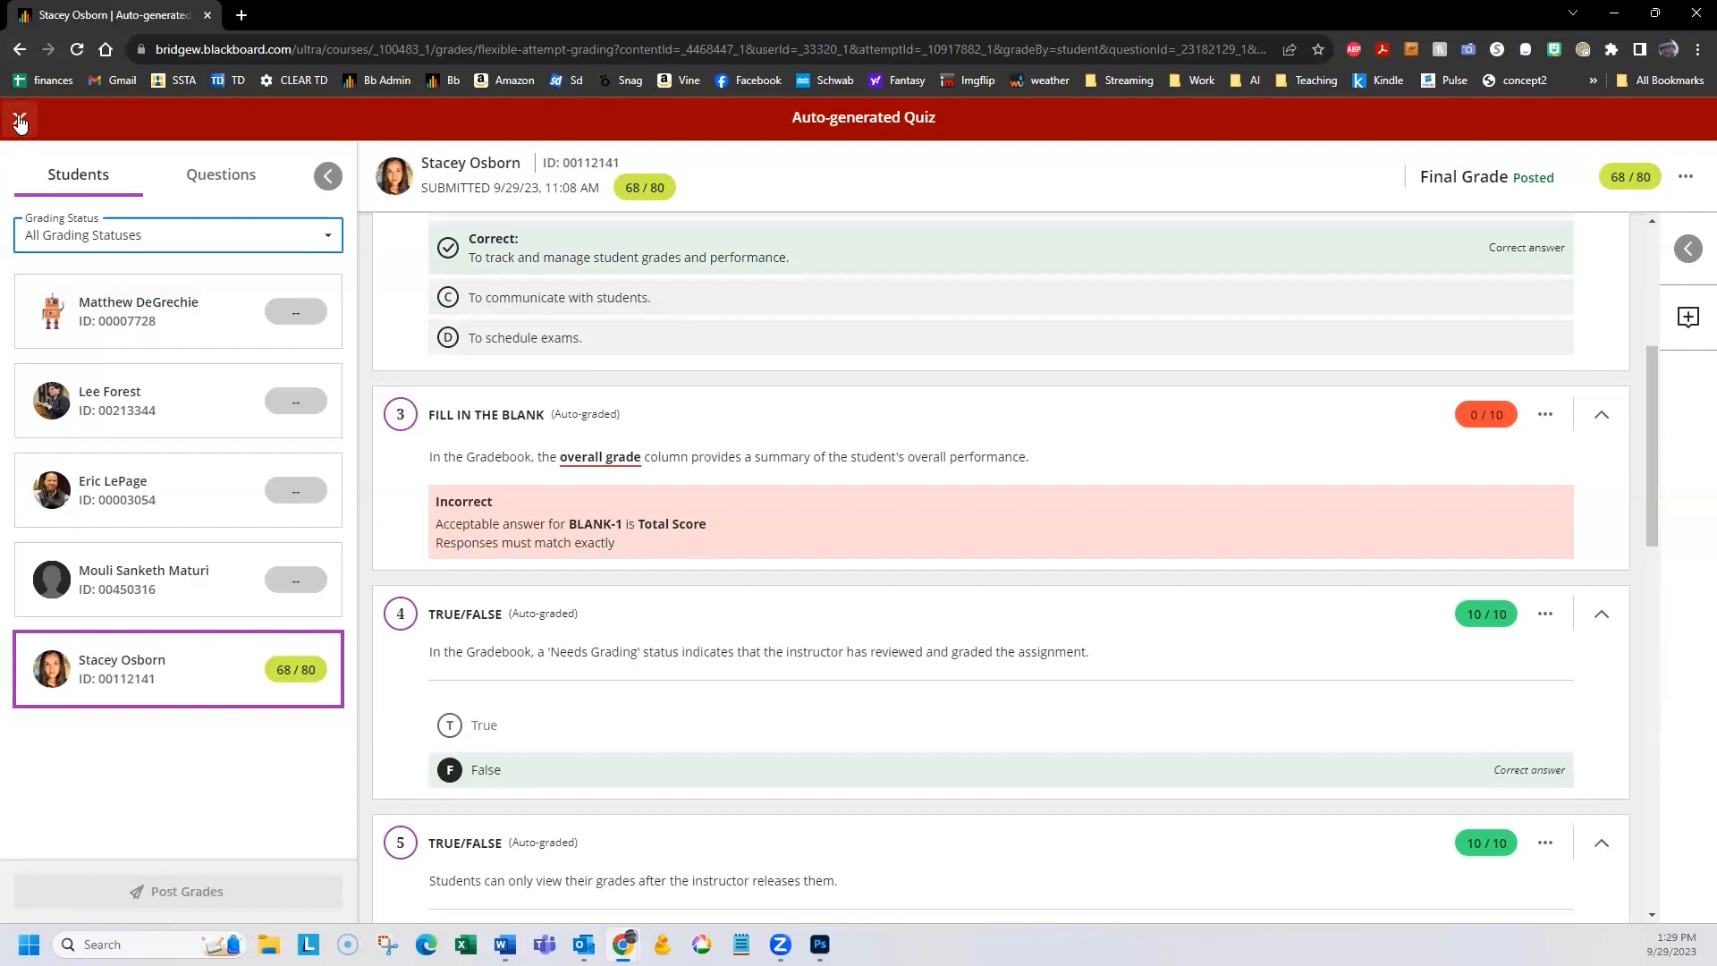
# Return to the gradebook and open the sixth-row student's submission for Generated Assignment.
pyautogui.click(19, 123)
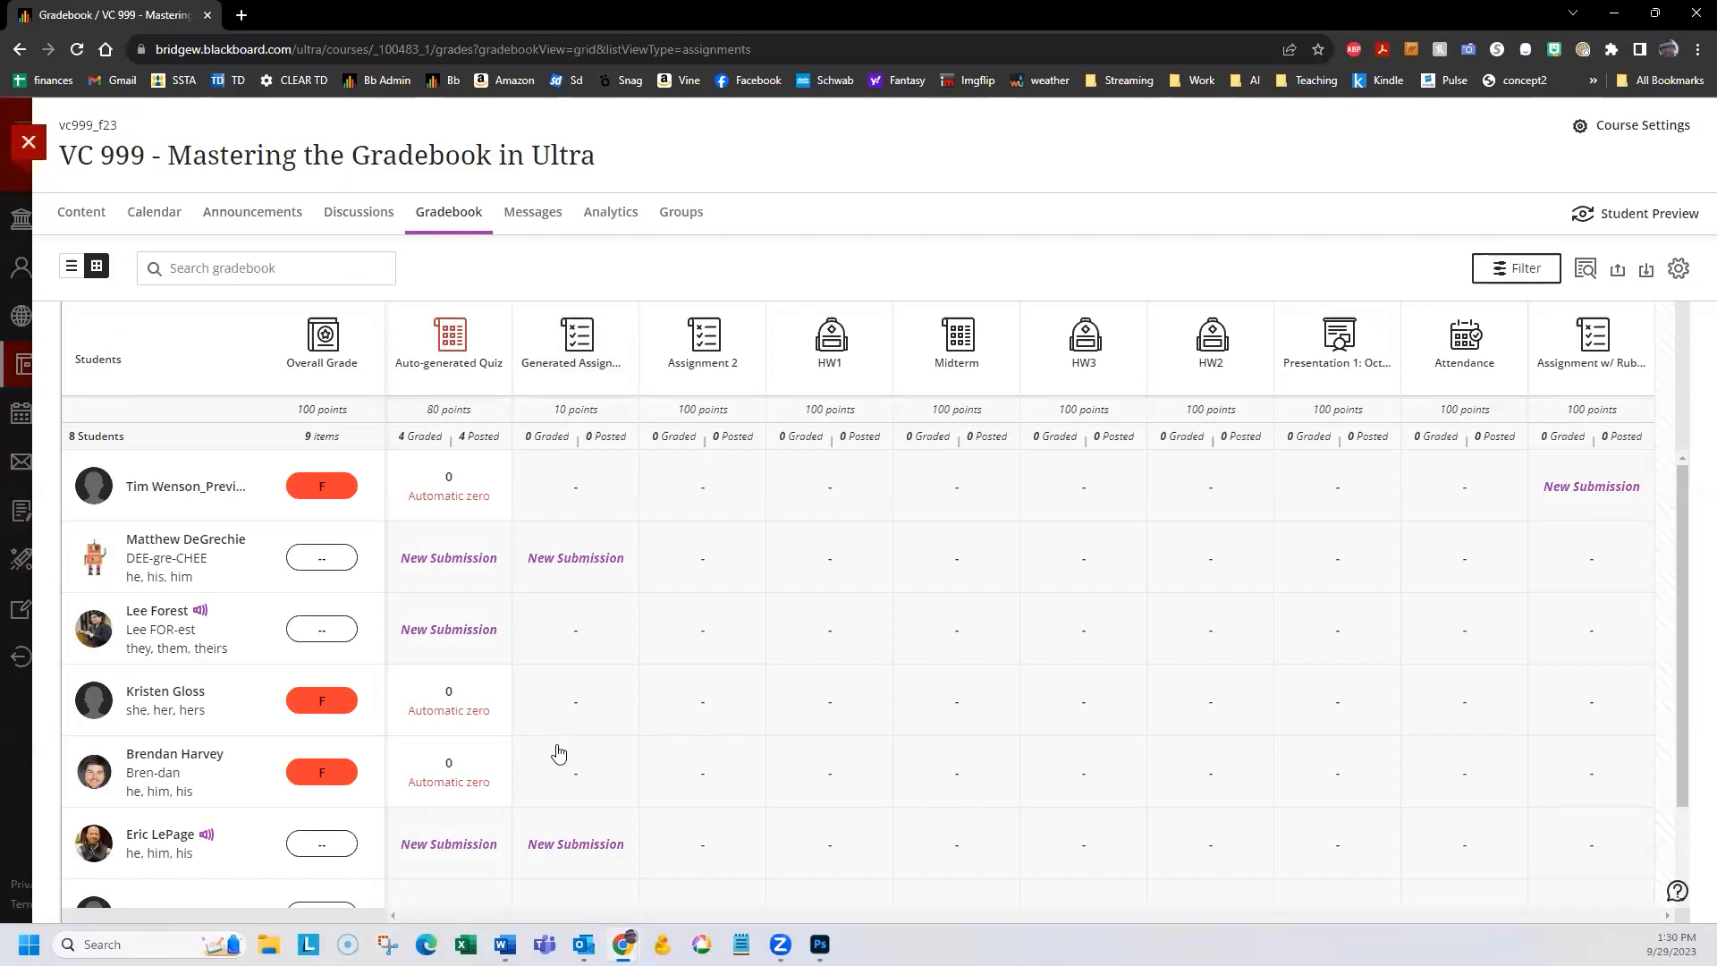
pyautogui.click(582, 844)
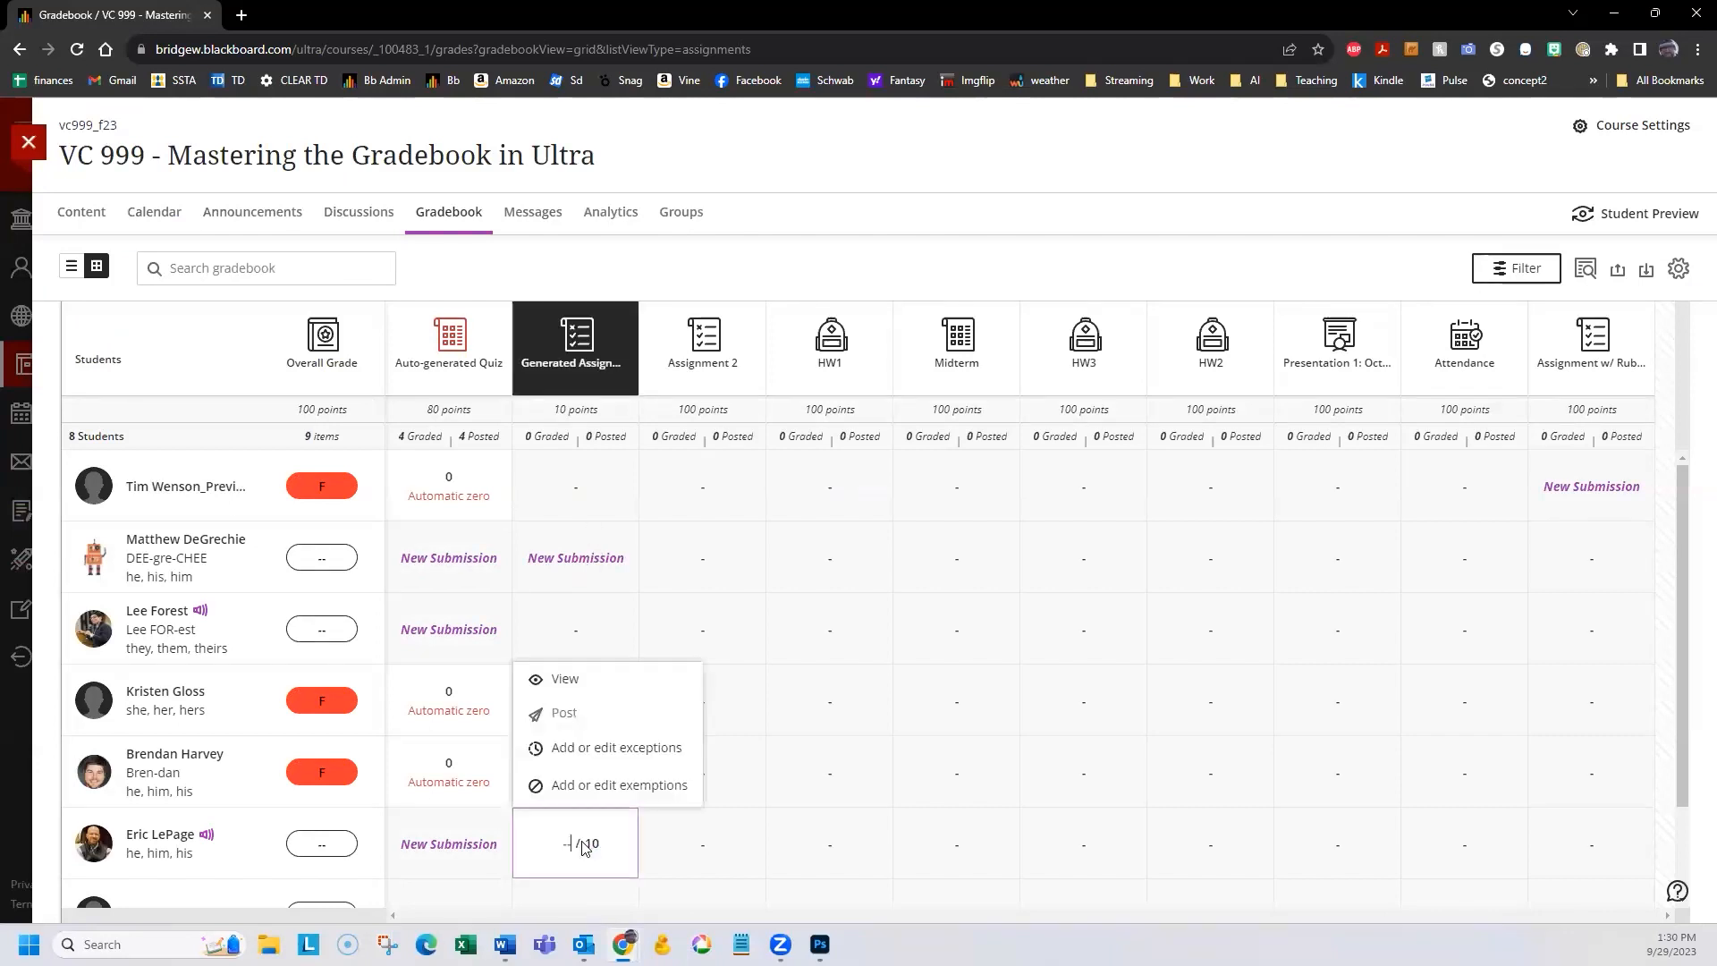
pyautogui.click(573, 686)
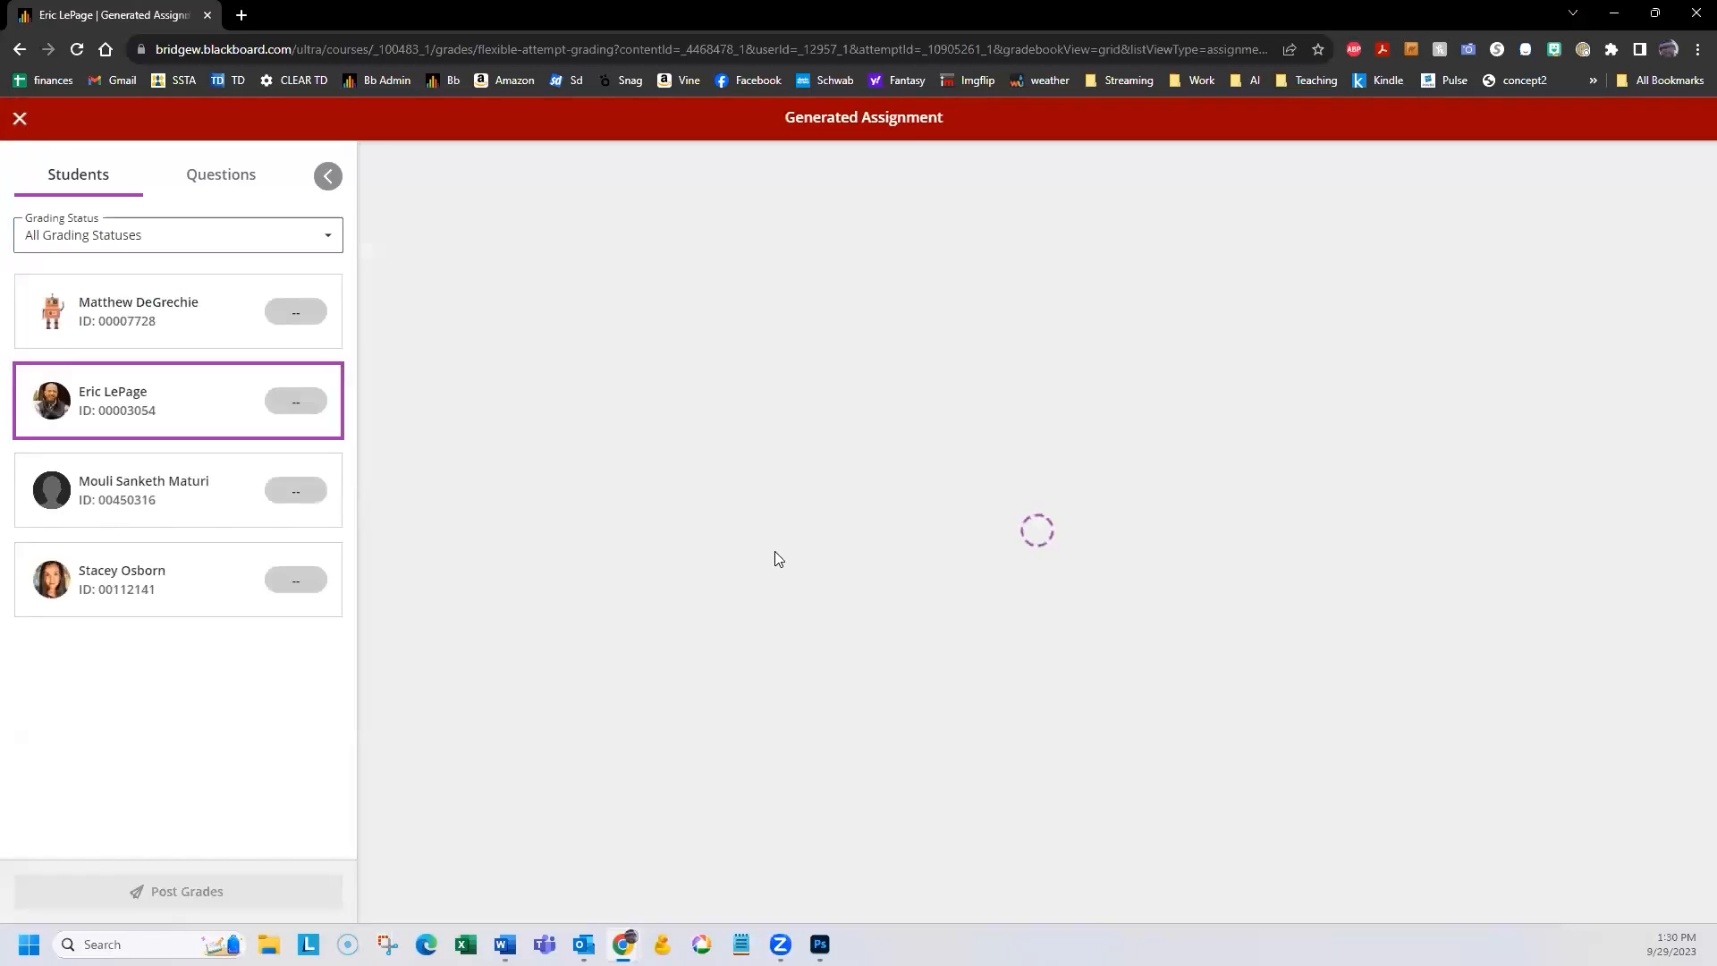
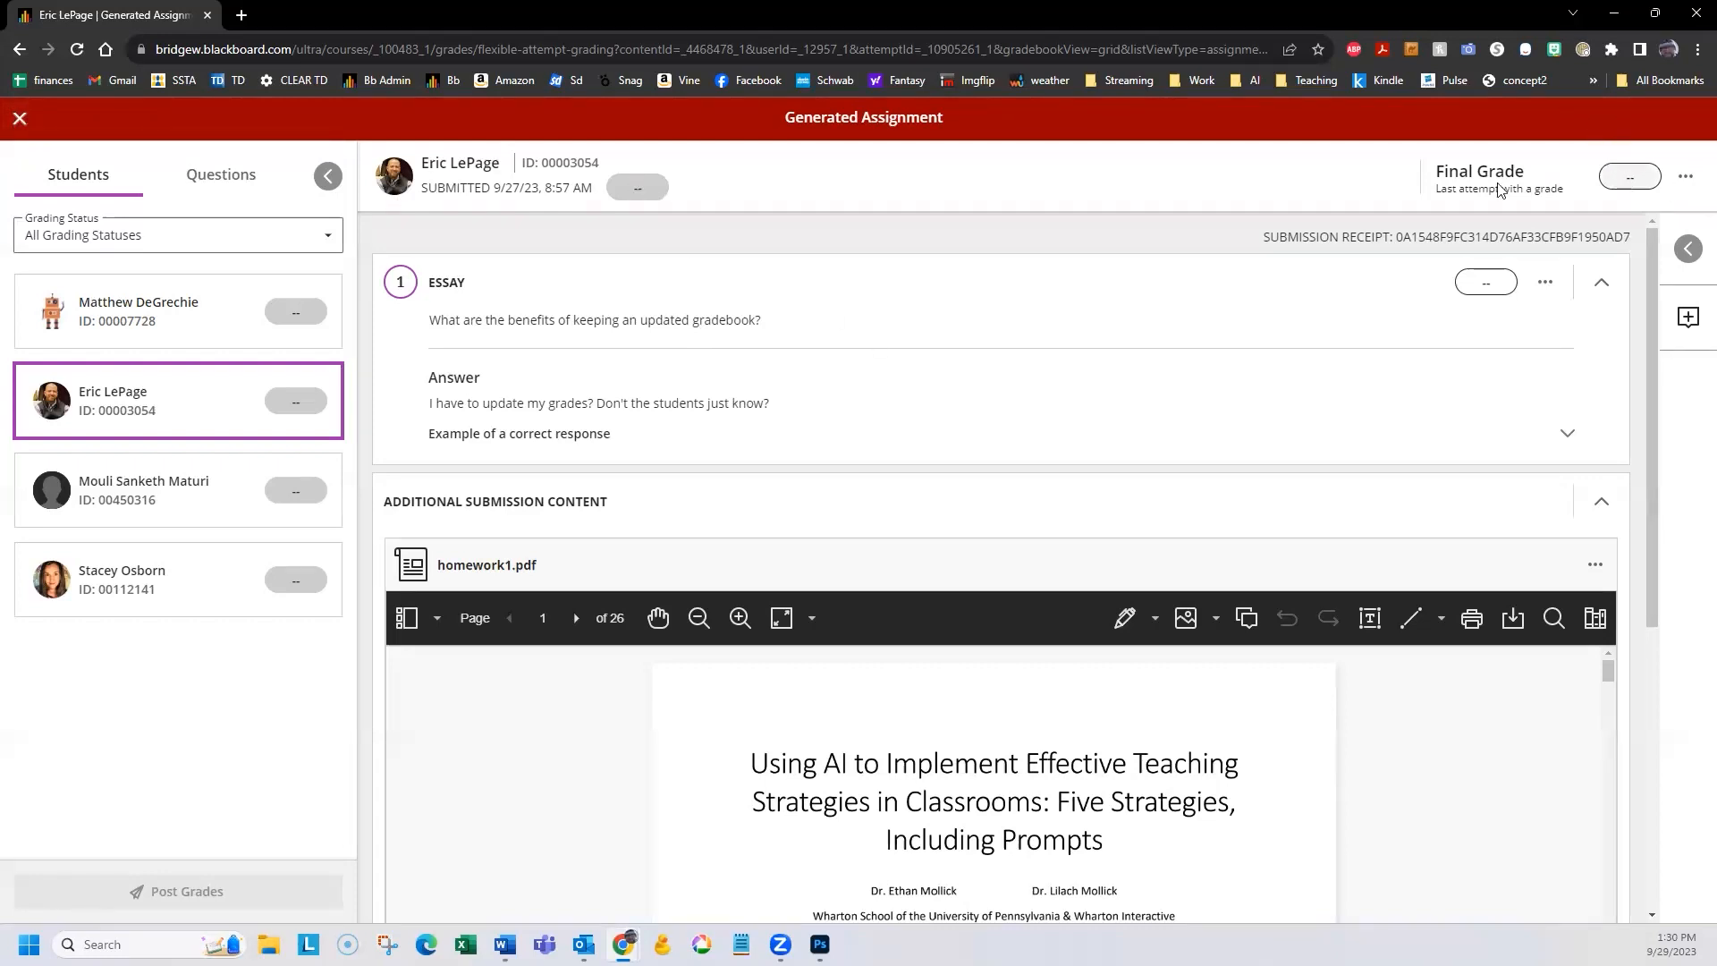
# Override the student's final grade for Generated Assignment with 10 points.
pyautogui.click(1605, 181)
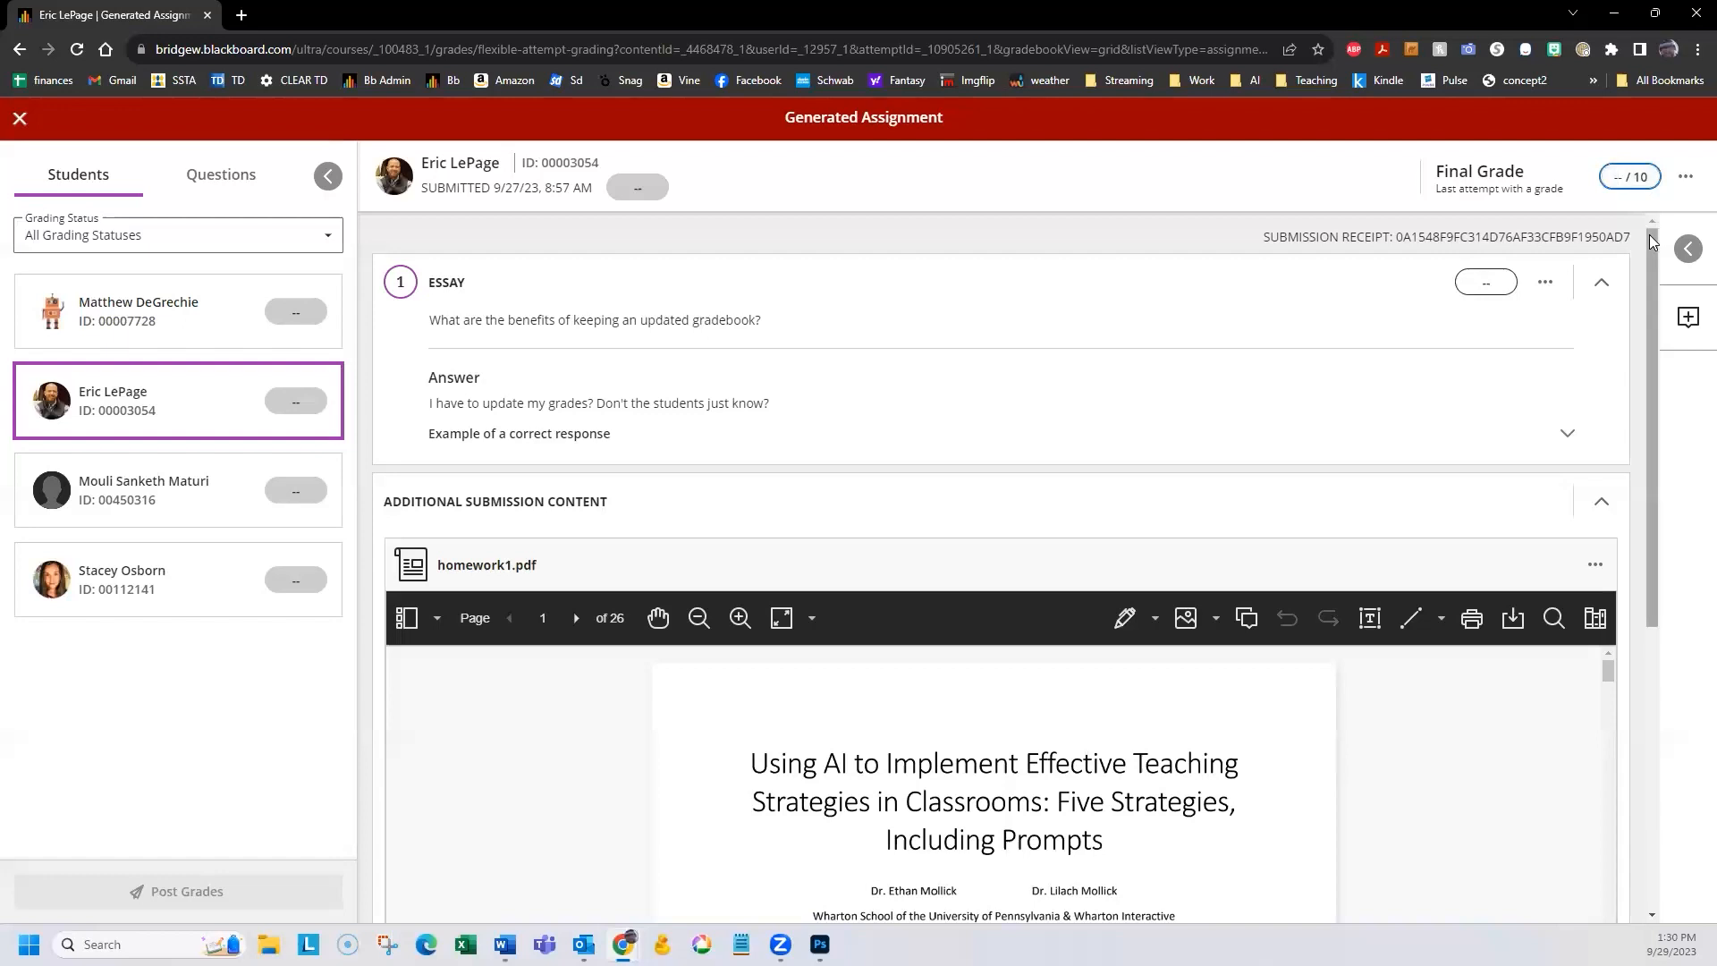
pyautogui.write('10')
pyautogui.press('Return')
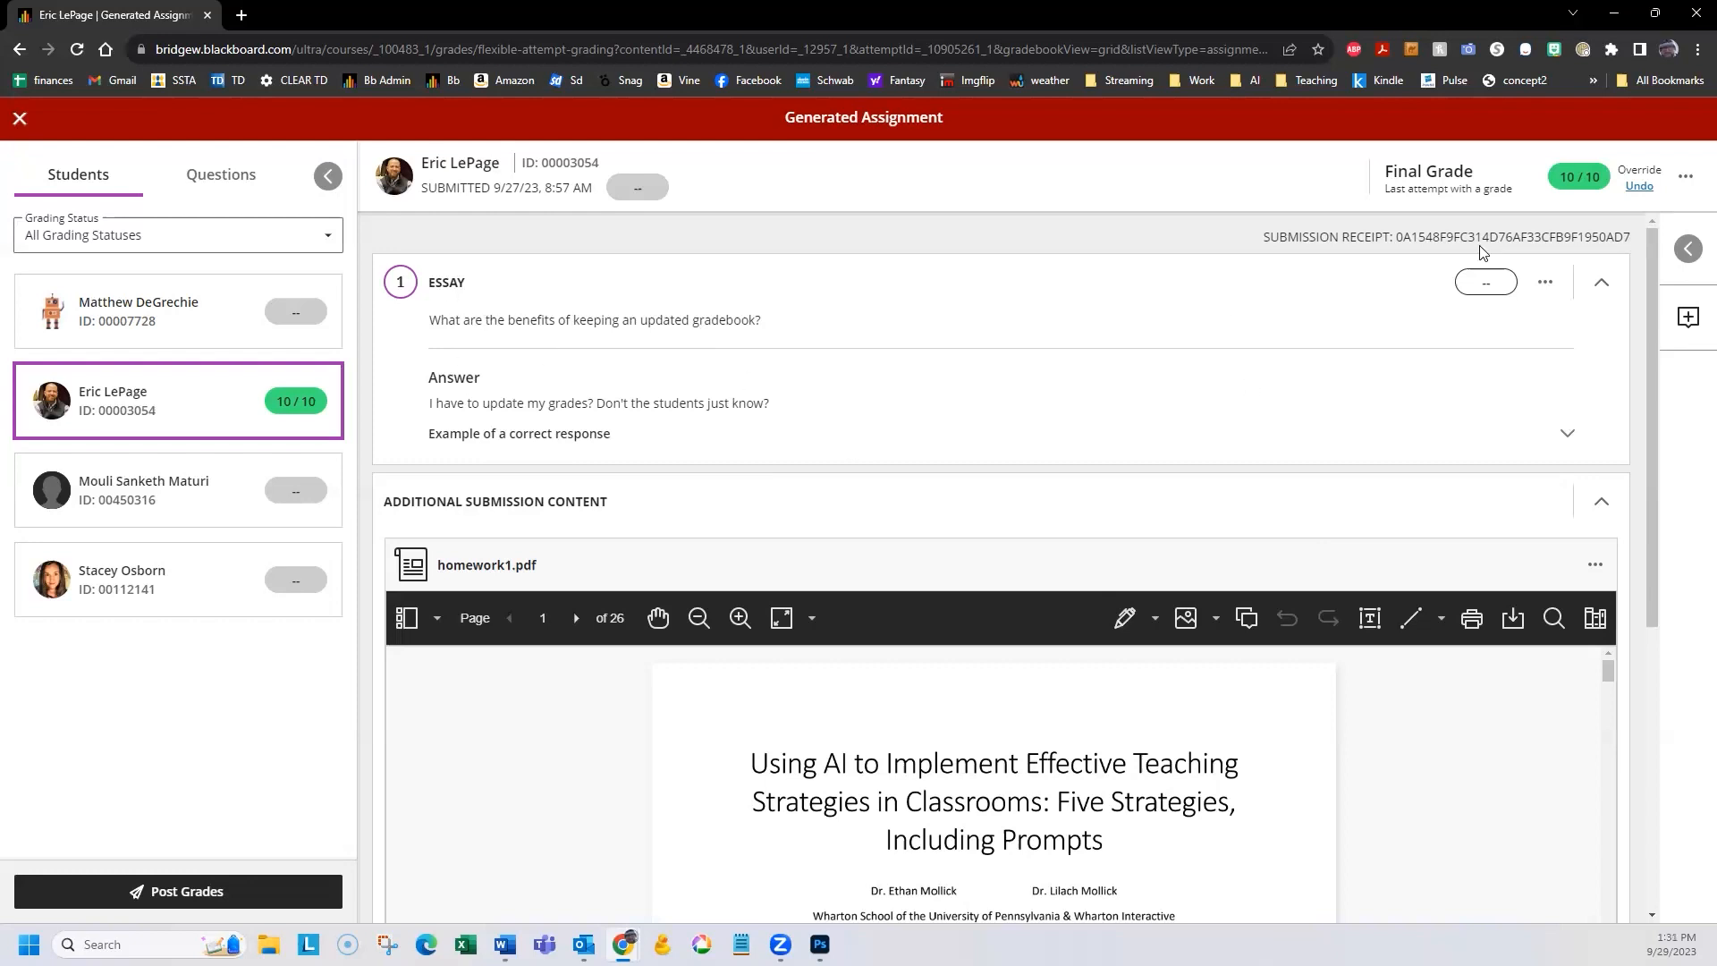
# Grade the essay question in the attempt with 10 points and clear that question grade again.
pyautogui.click(1476, 284)
pyautogui.write('10 / 10')
pyautogui.press('Return')
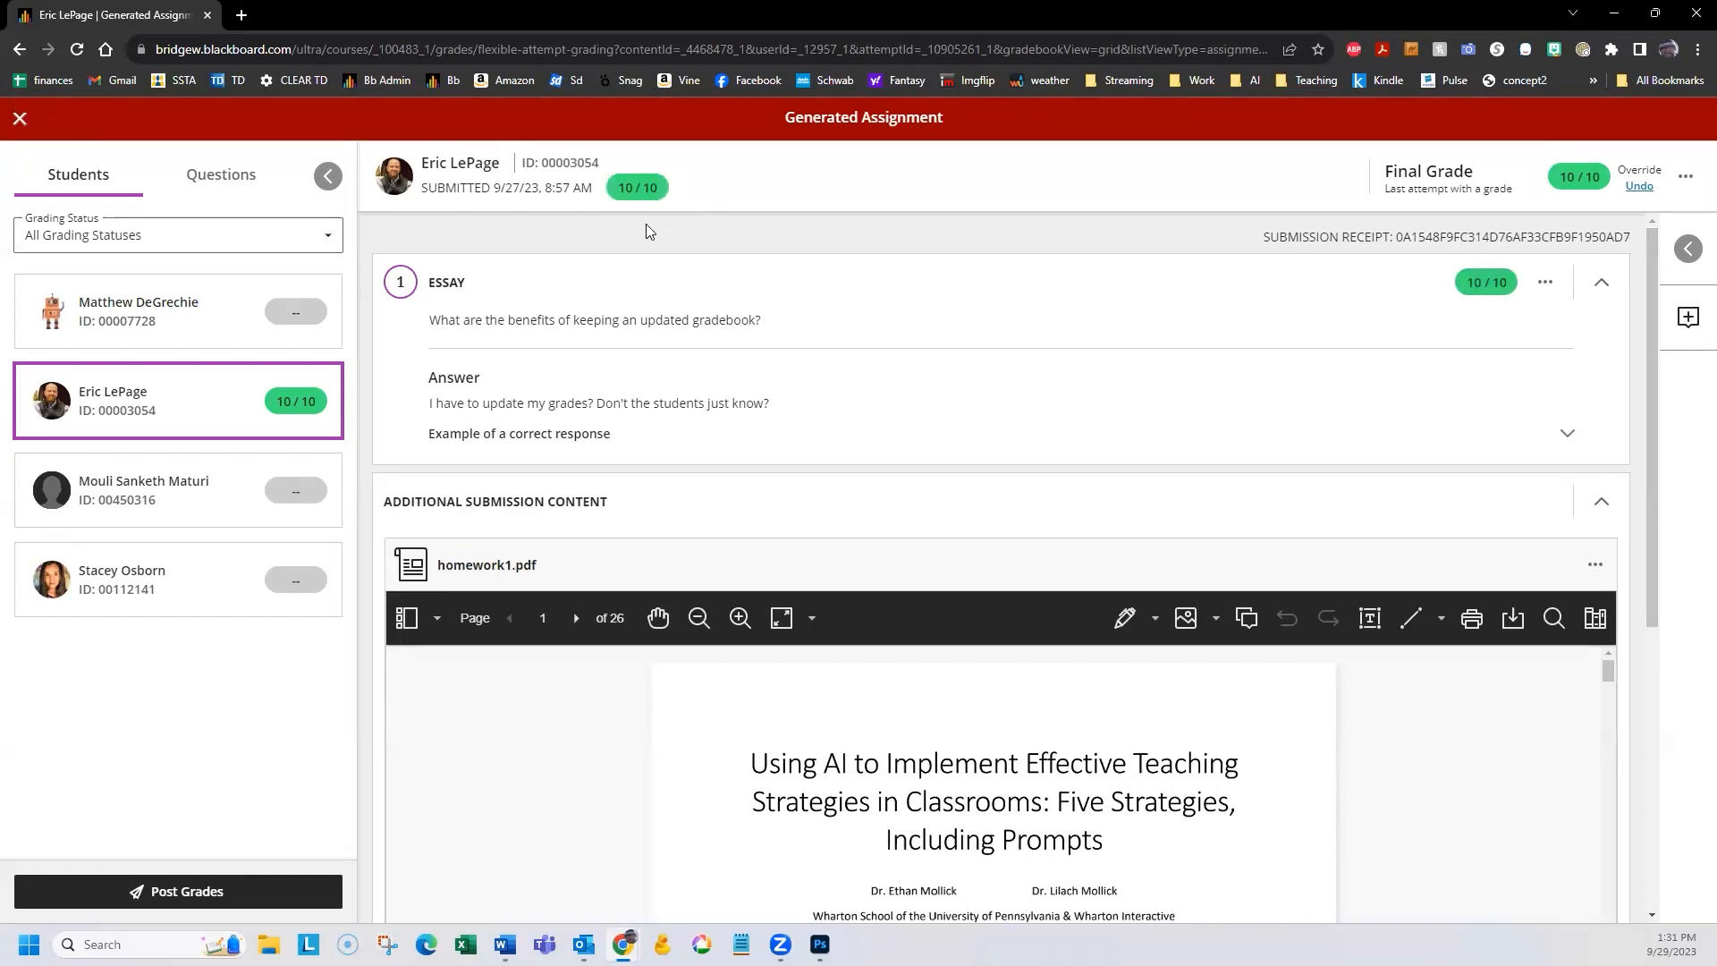
pyautogui.click(1494, 298)
pyautogui.press('BackSpace')
pyautogui.press('Return')
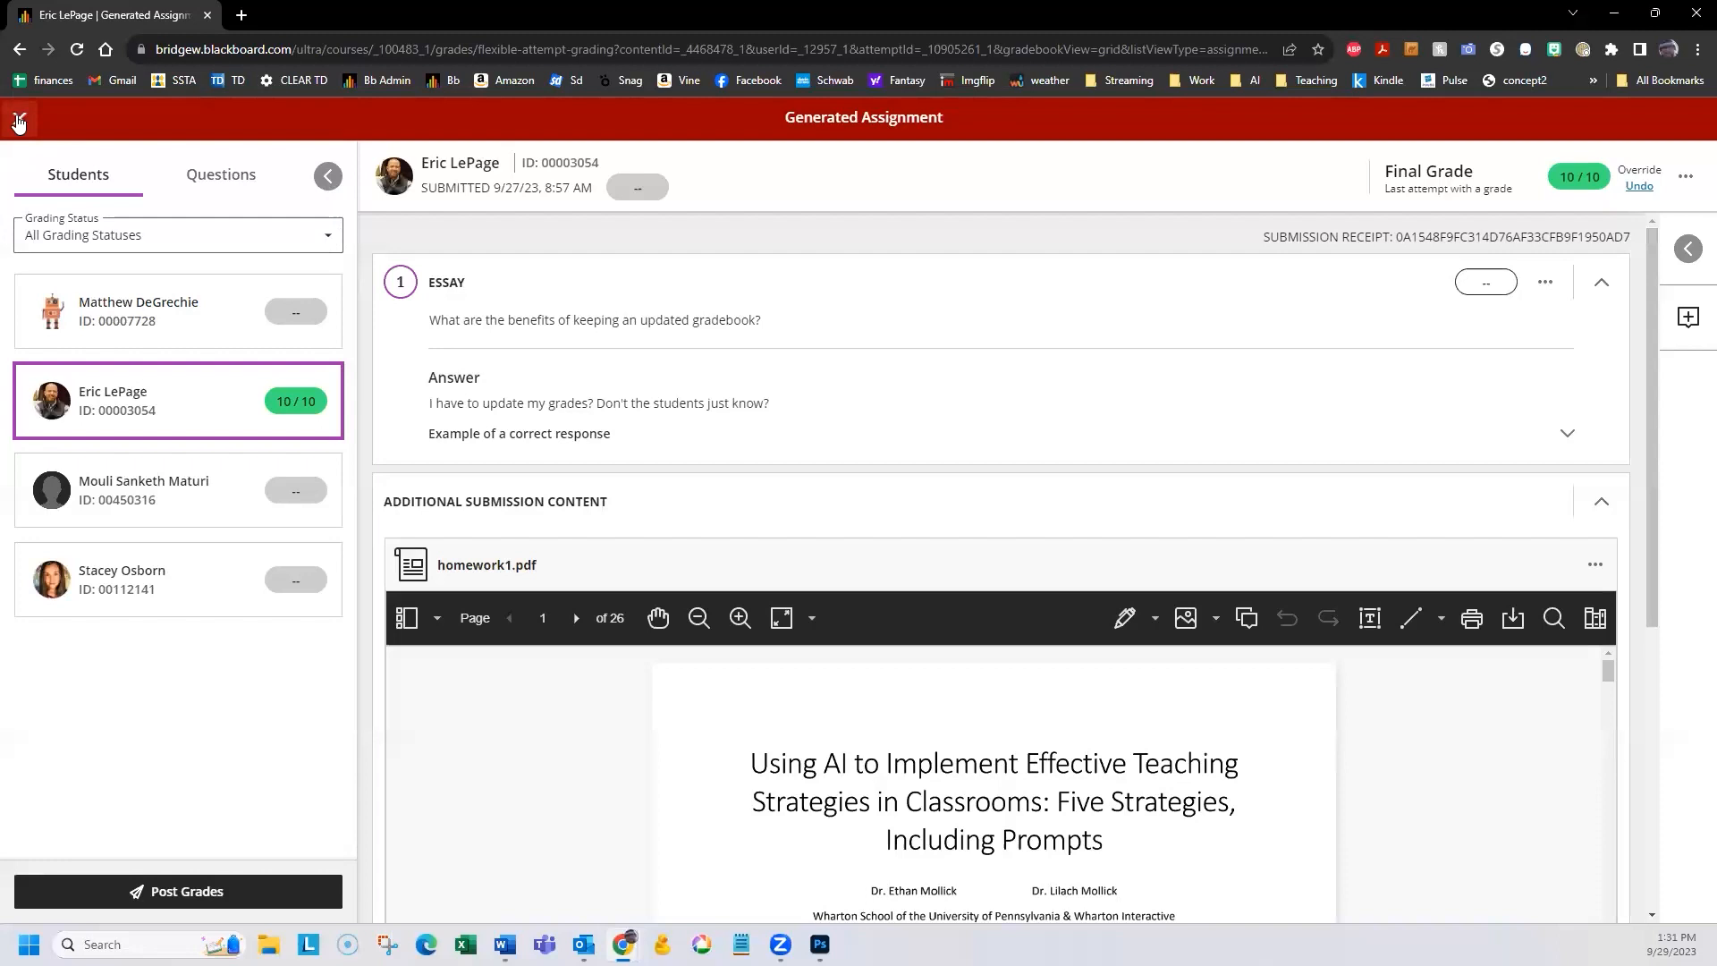
# Check the overridden grade in the gradebook grid, reopen that student's Generated Assignment submission, and return to the gradebook.
pyautogui.click(18, 121)
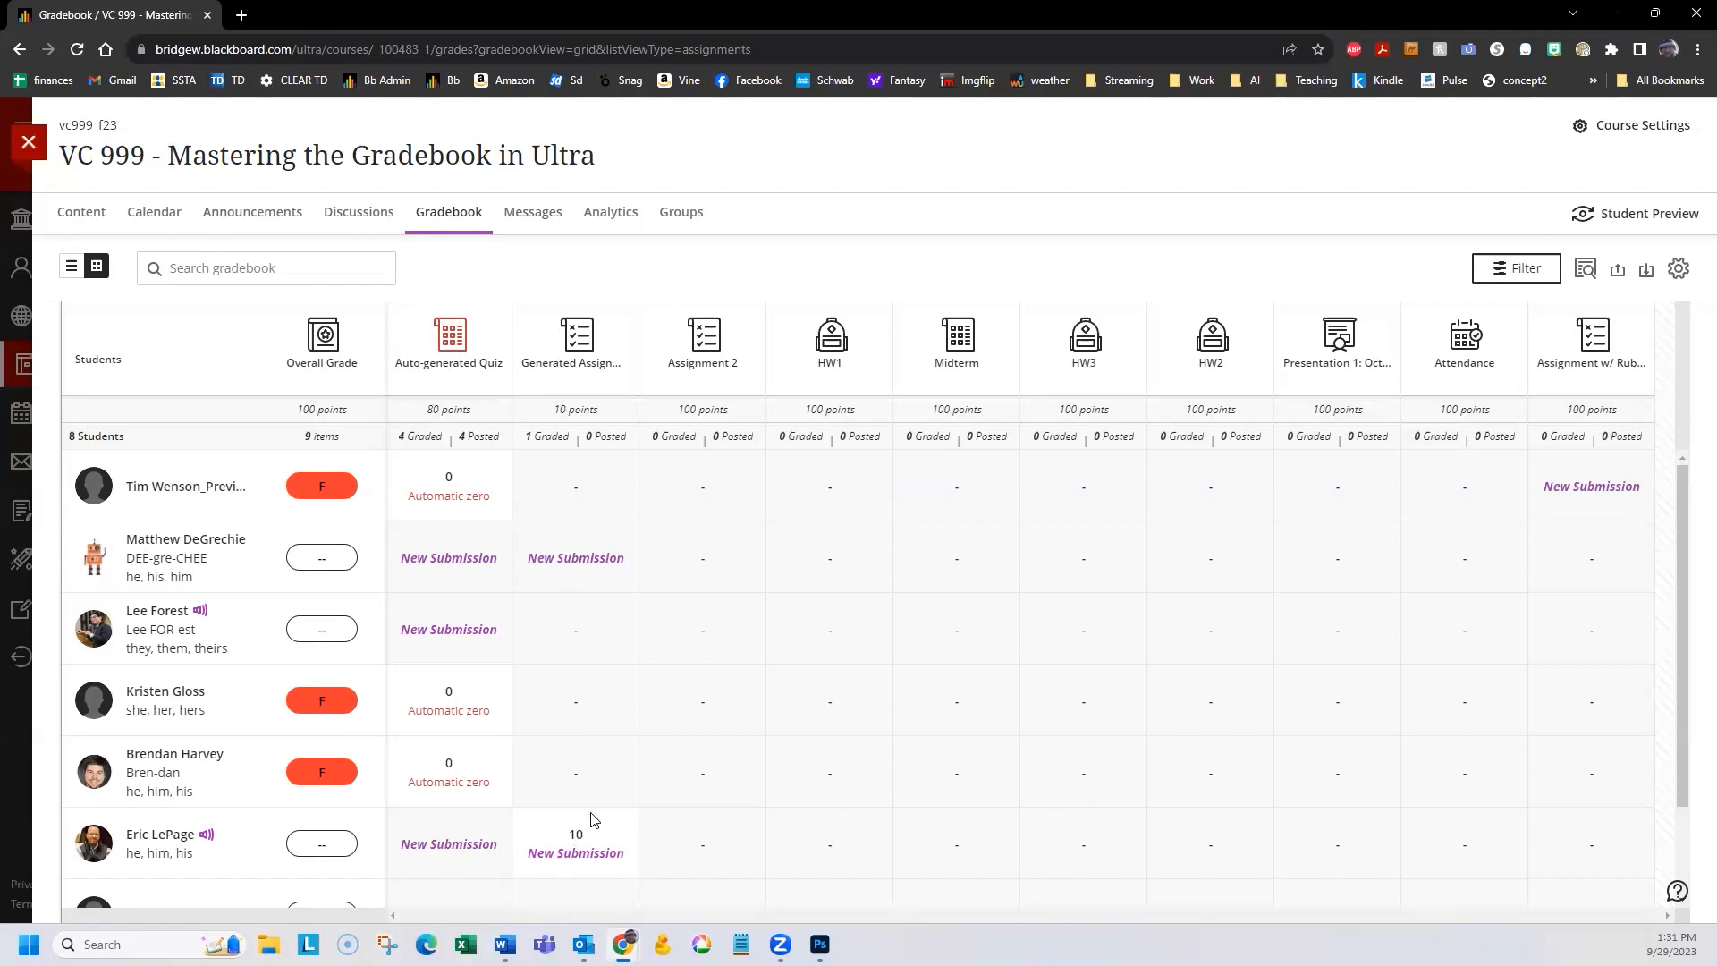
pyautogui.scroll(-1, 577, 787)
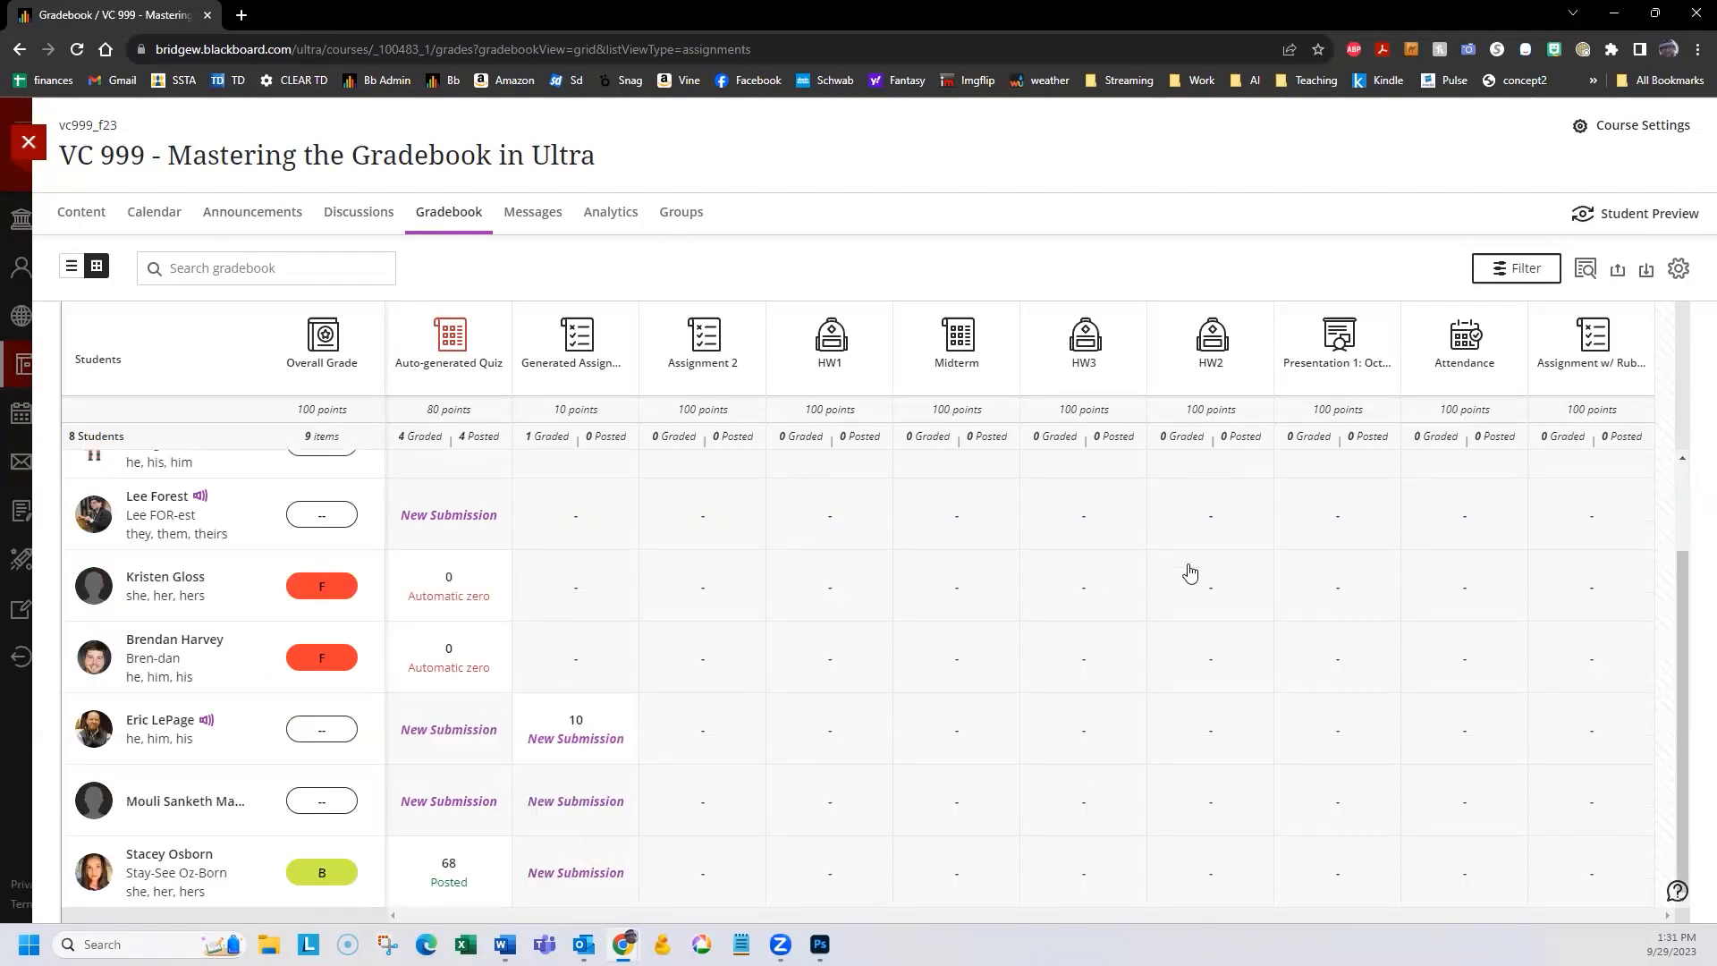
pyautogui.click(583, 740)
pyautogui.click(567, 783)
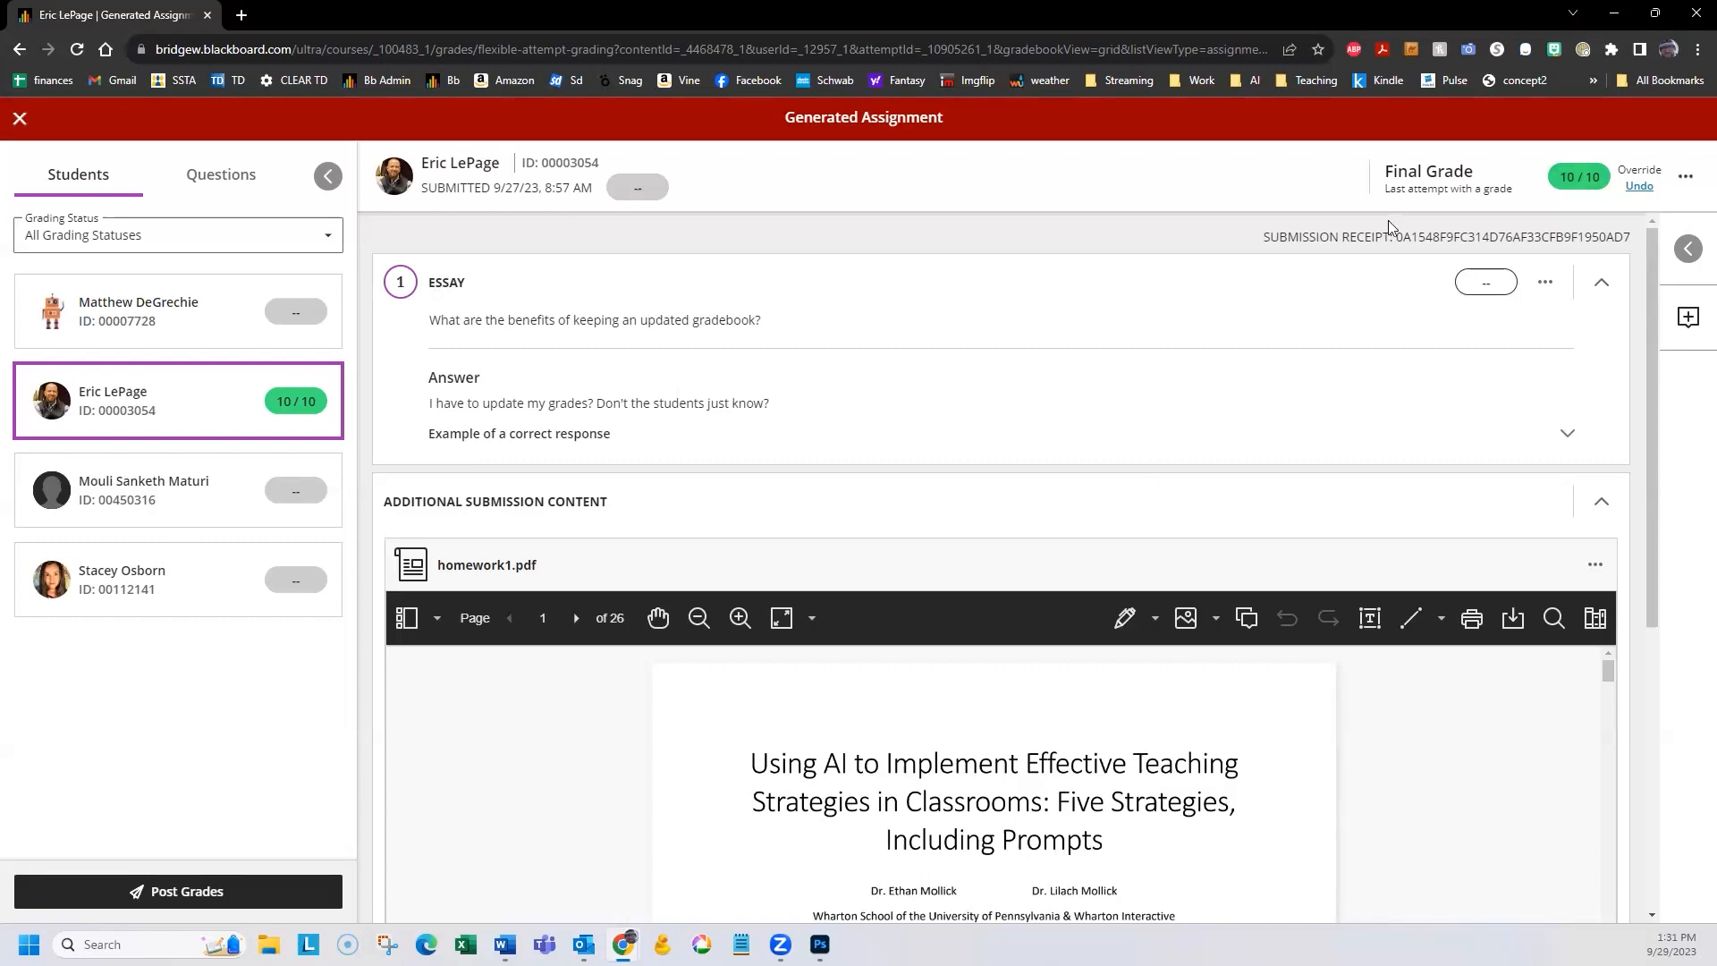
pyautogui.click(19, 117)
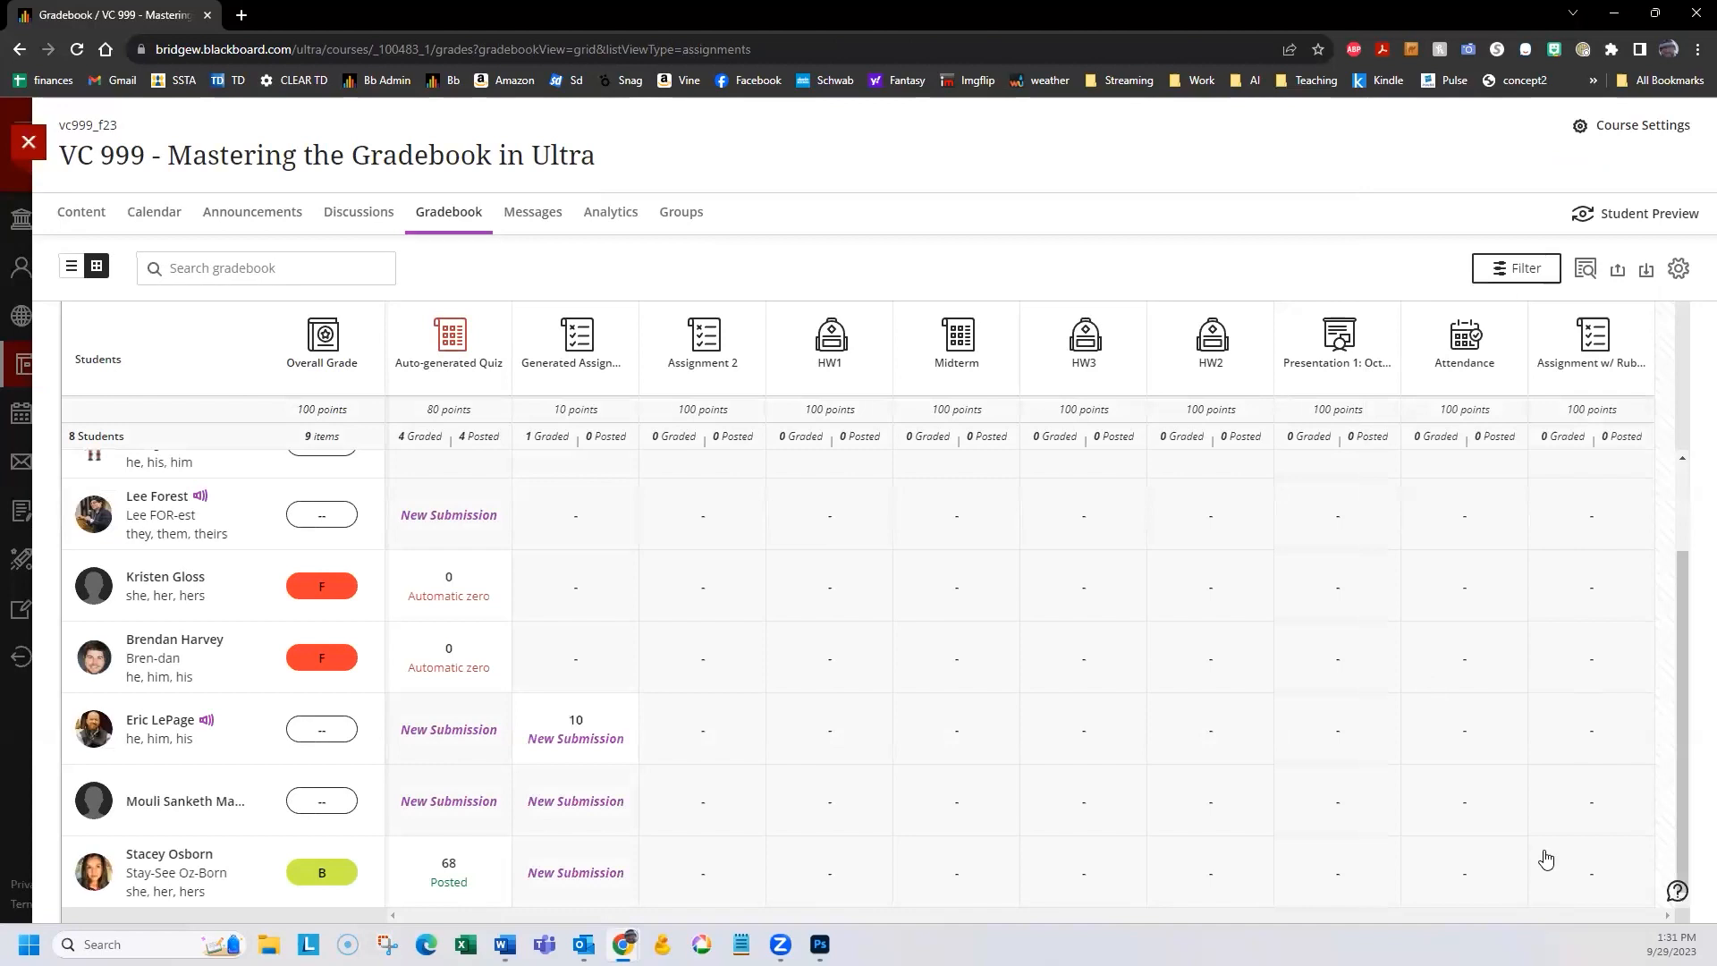
# Open the preview student's new submission for Assignment w/ Rubric from the gradebook grid.
pyautogui.scroll(2, 1546, 857)
pyautogui.click(1596, 491)
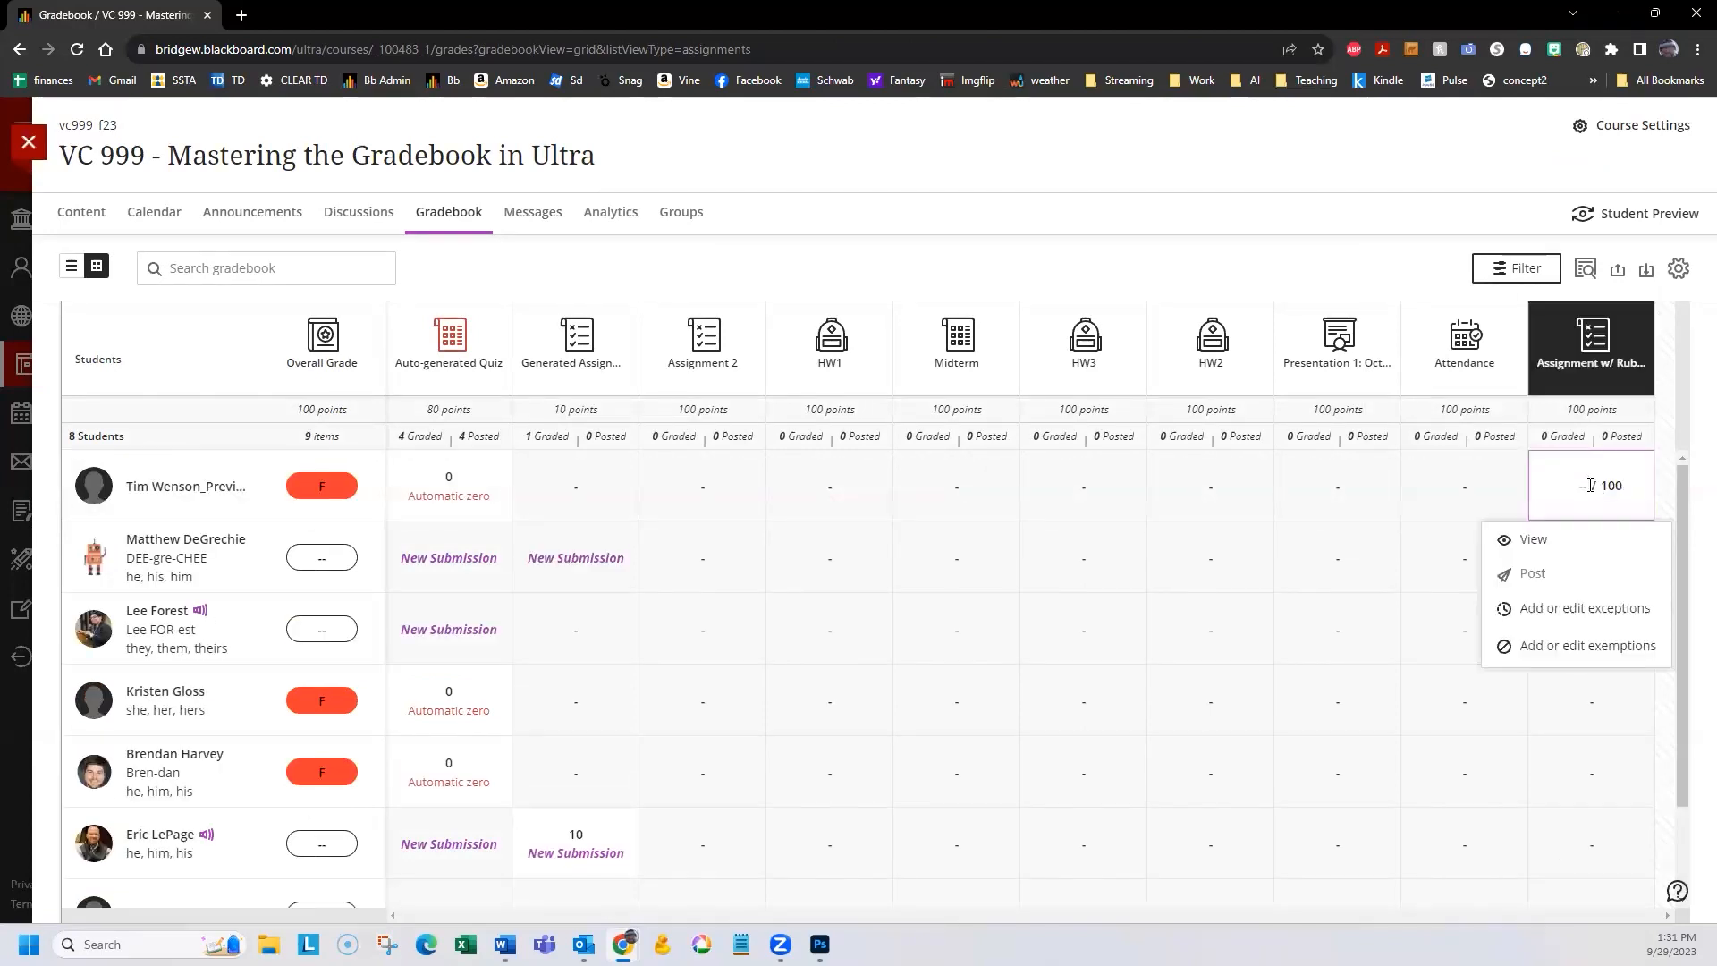
pyautogui.click(1535, 541)
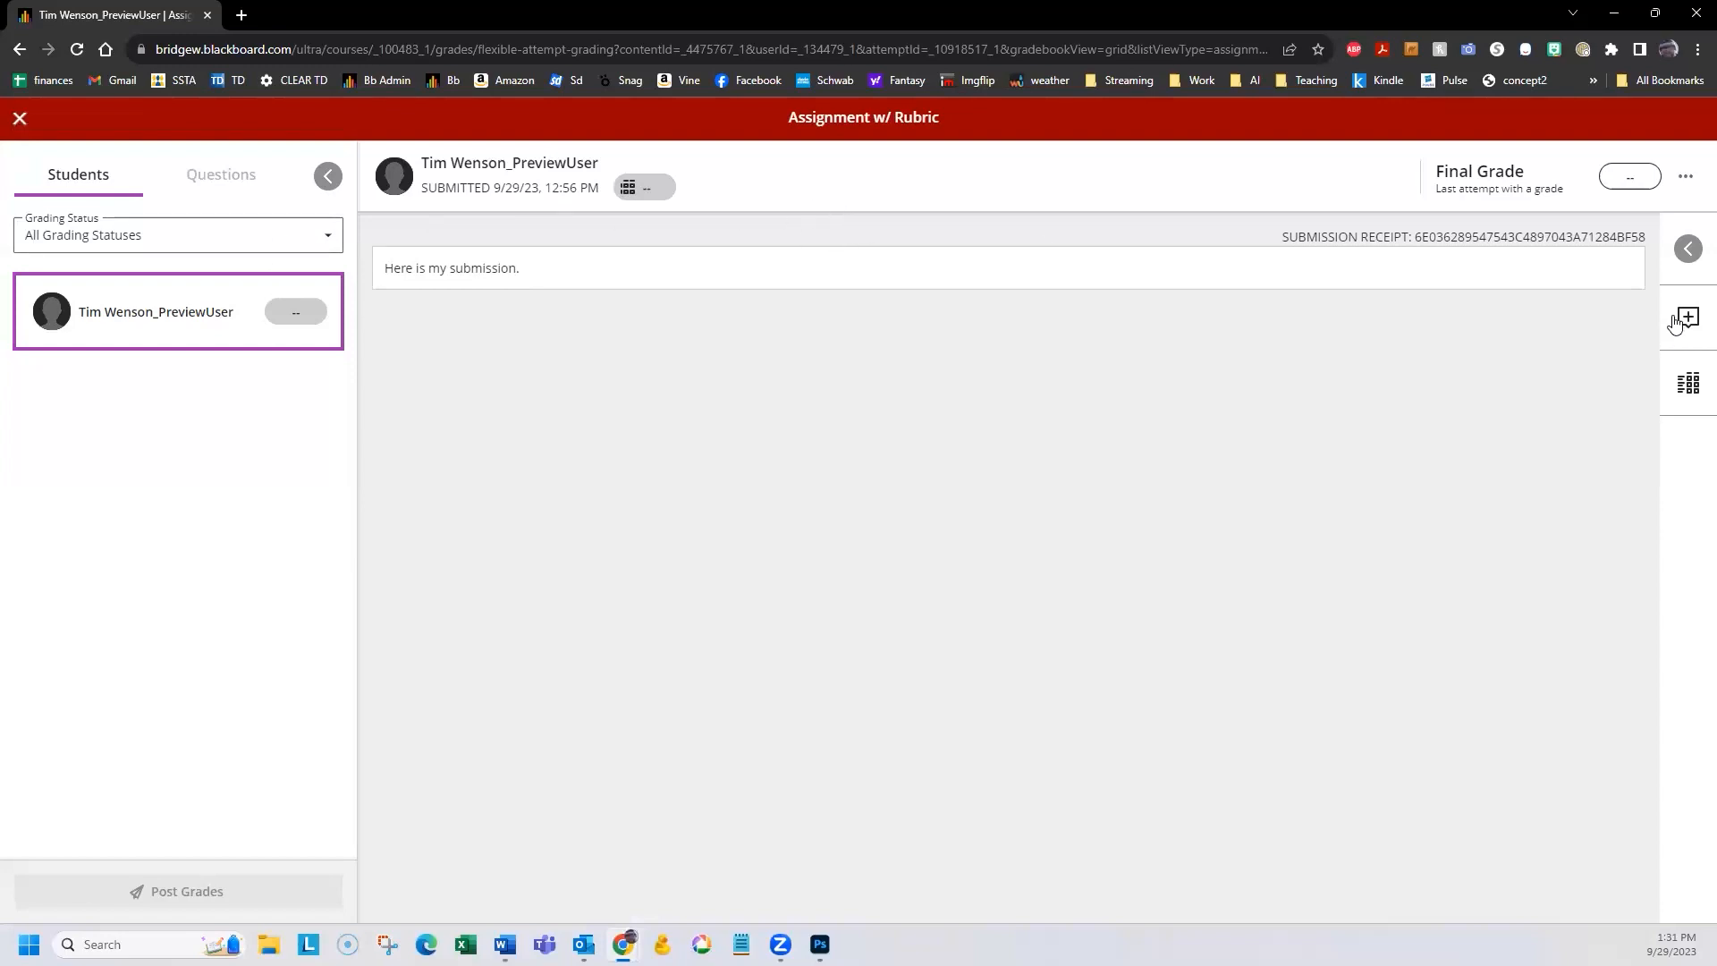
# Expand the feedback and grading rubric area and turn on the descriptions for the rubric criteria.
pyautogui.click(1688, 252)
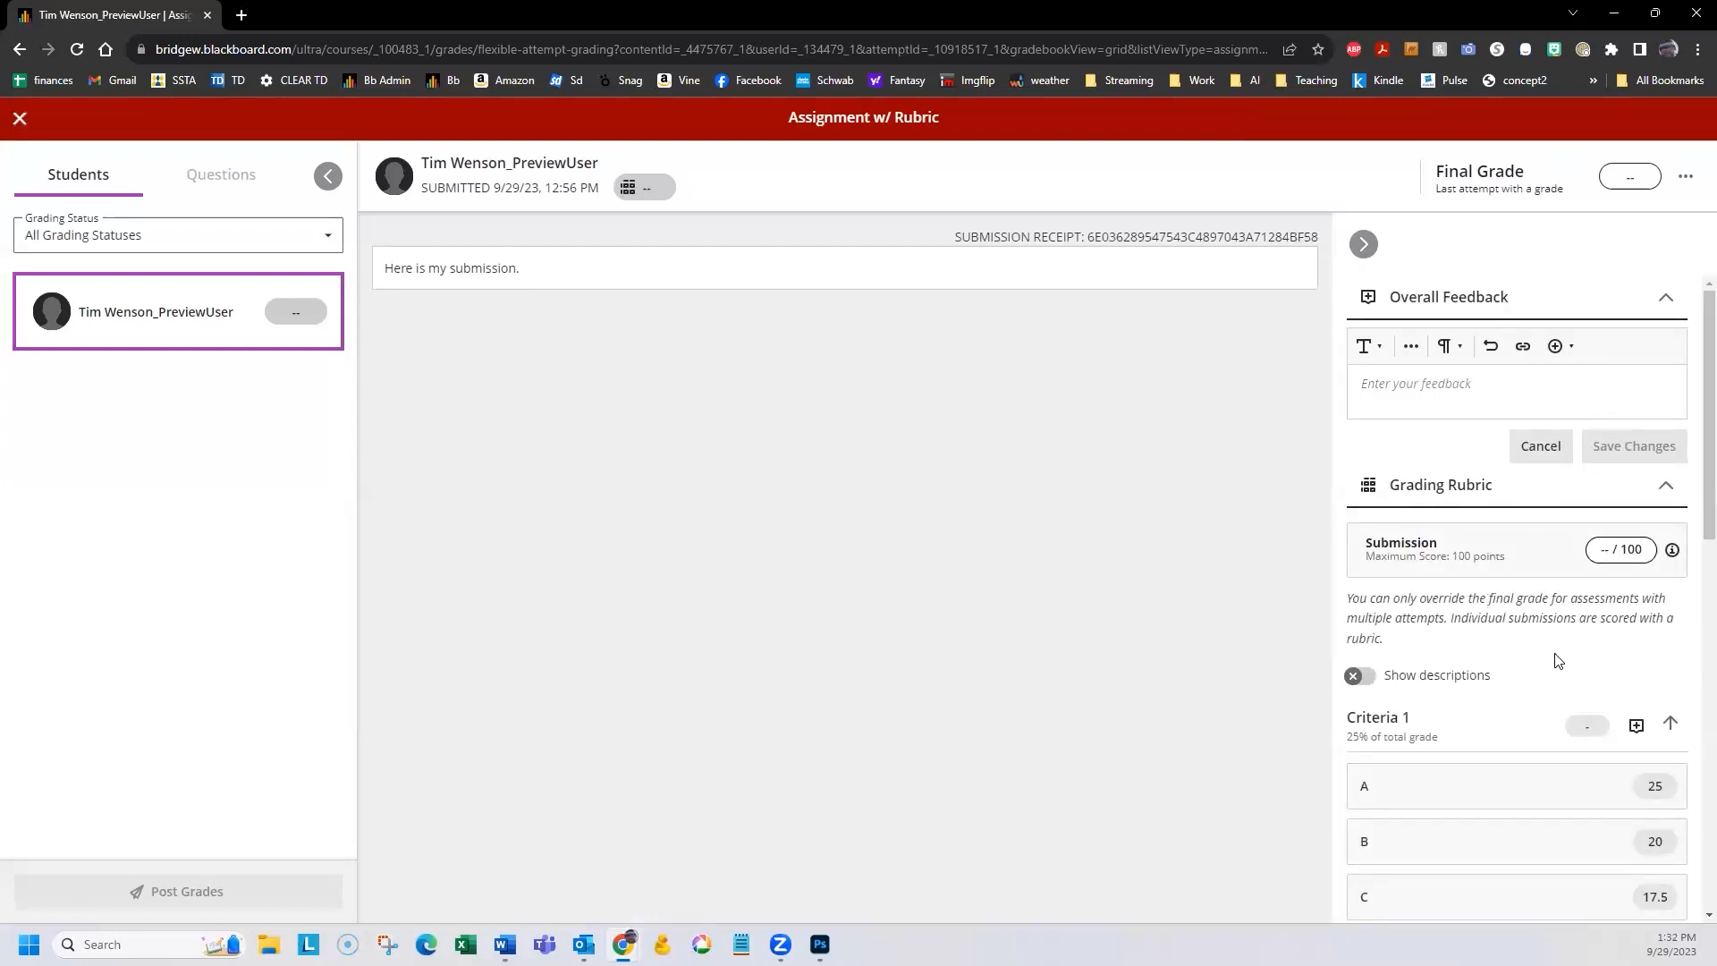
pyautogui.scroll(-2, 1520, 644)
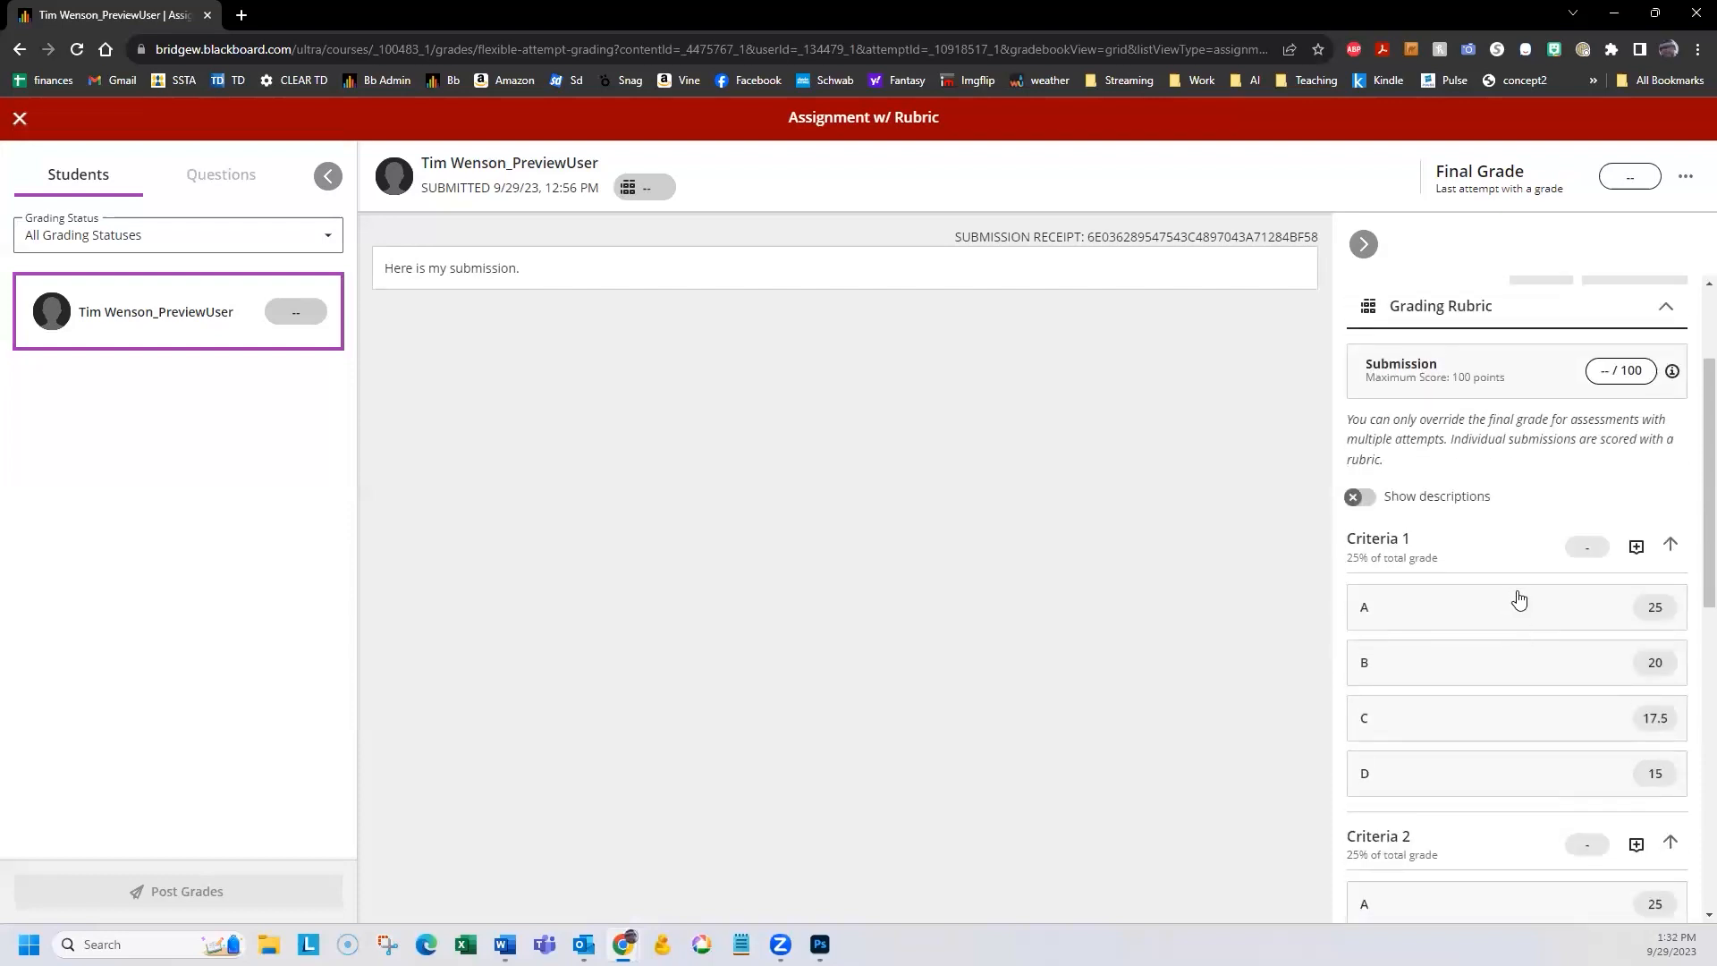
pyautogui.click(1355, 504)
pyautogui.scroll(-1, 1524, 492)
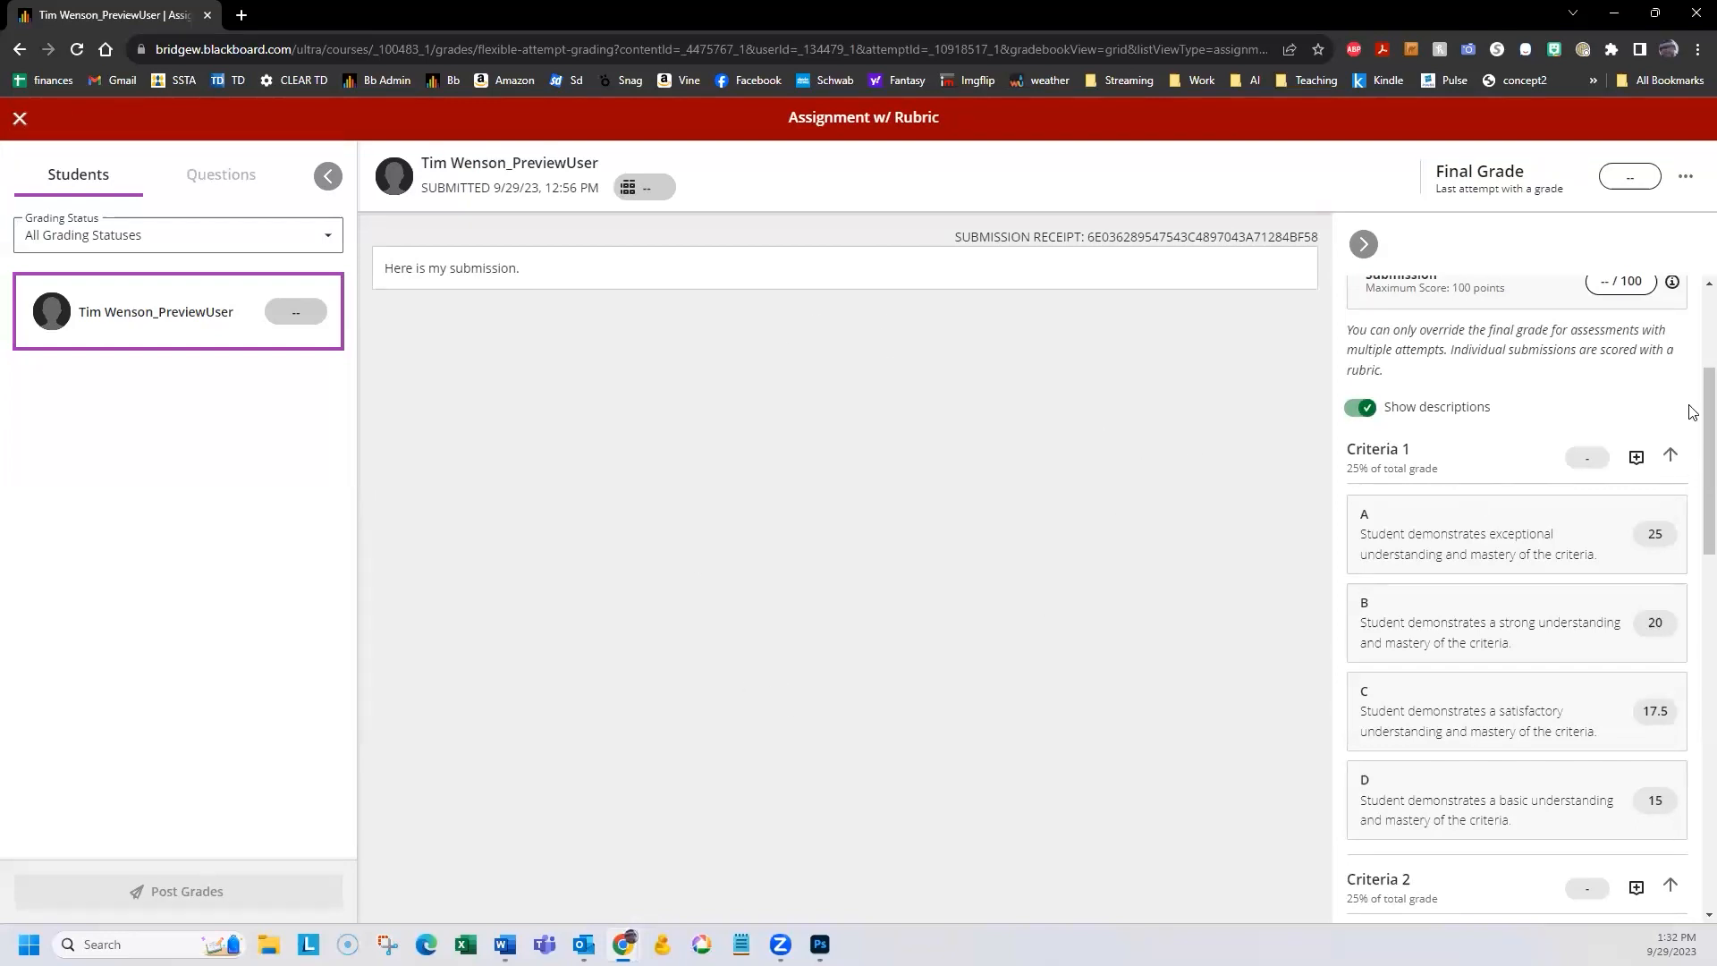
# Rate the submission with B (20) for Criteria 1 and A (25) for Criteria 2 in the rubric.
pyautogui.scroll(-2, 1681, 425)
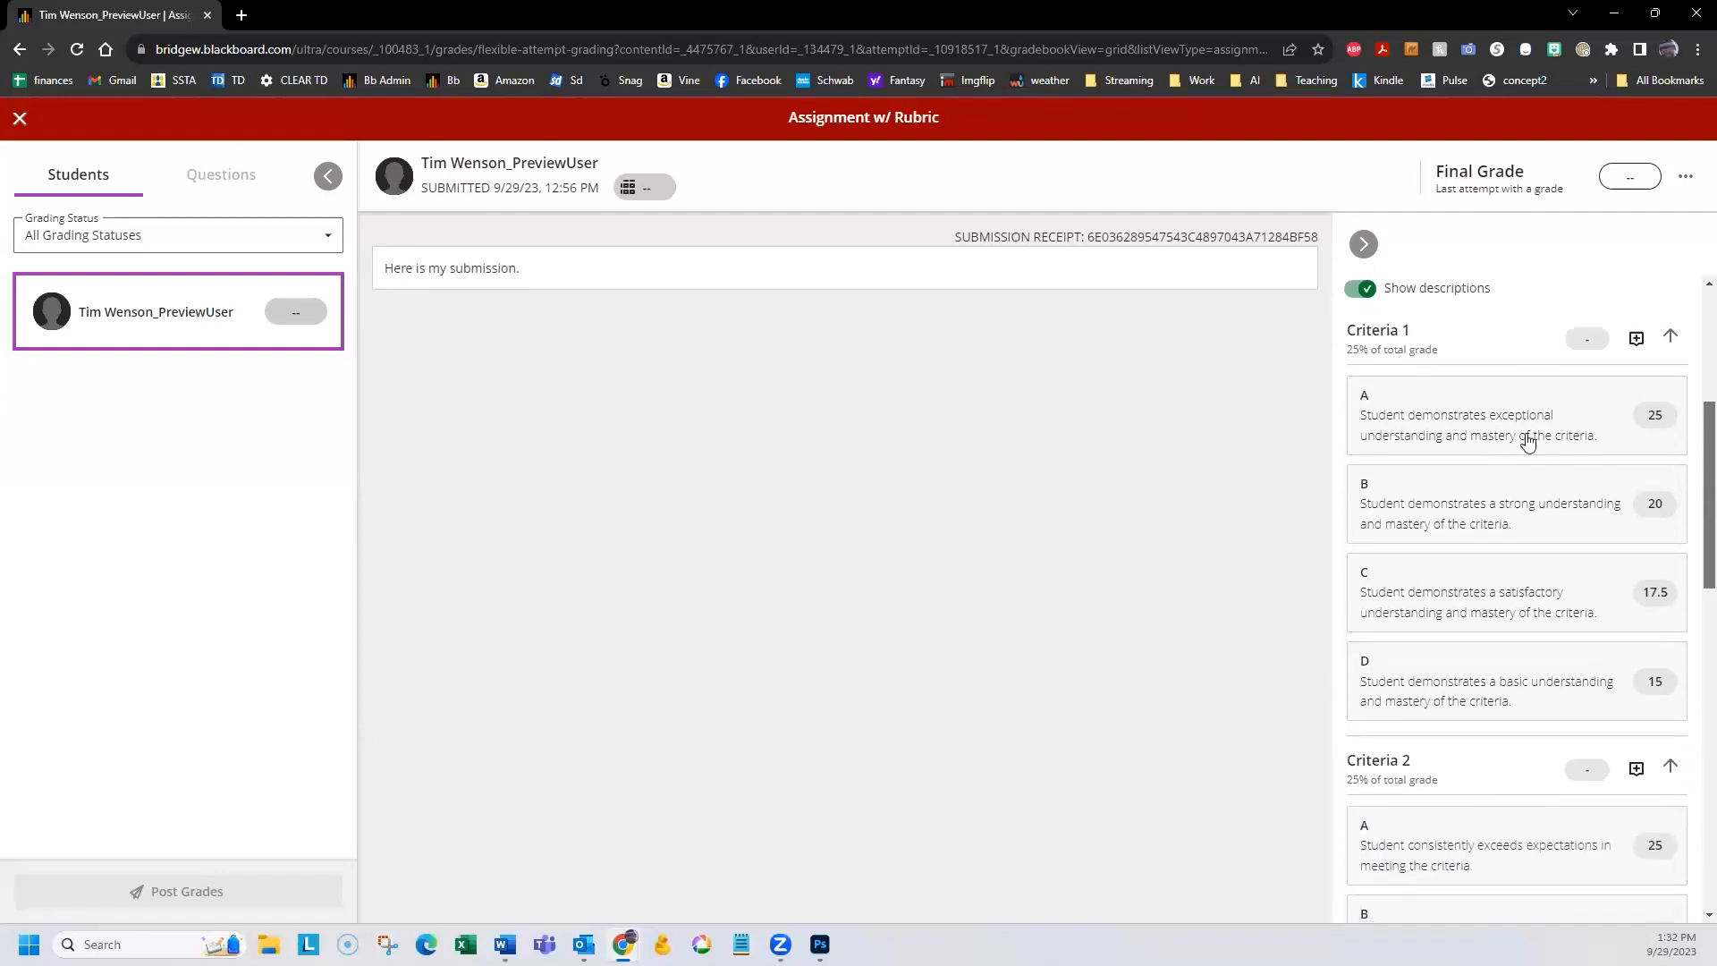
pyautogui.click(1521, 511)
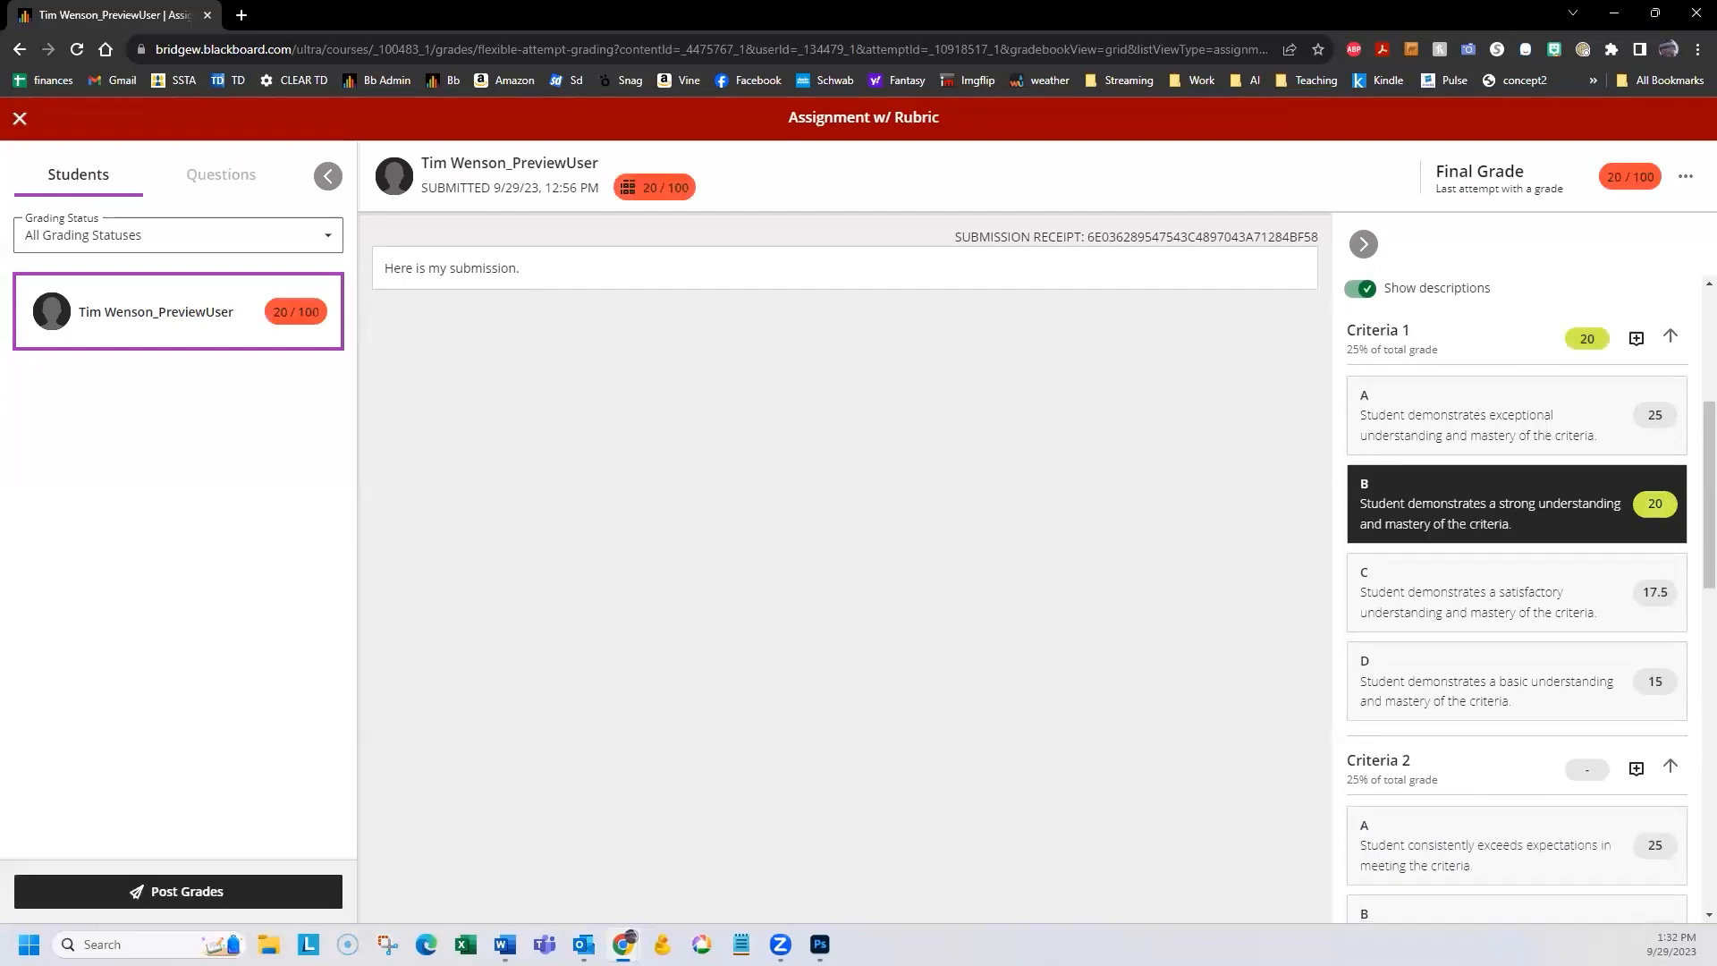
pyautogui.scroll(-4, 1692, 466)
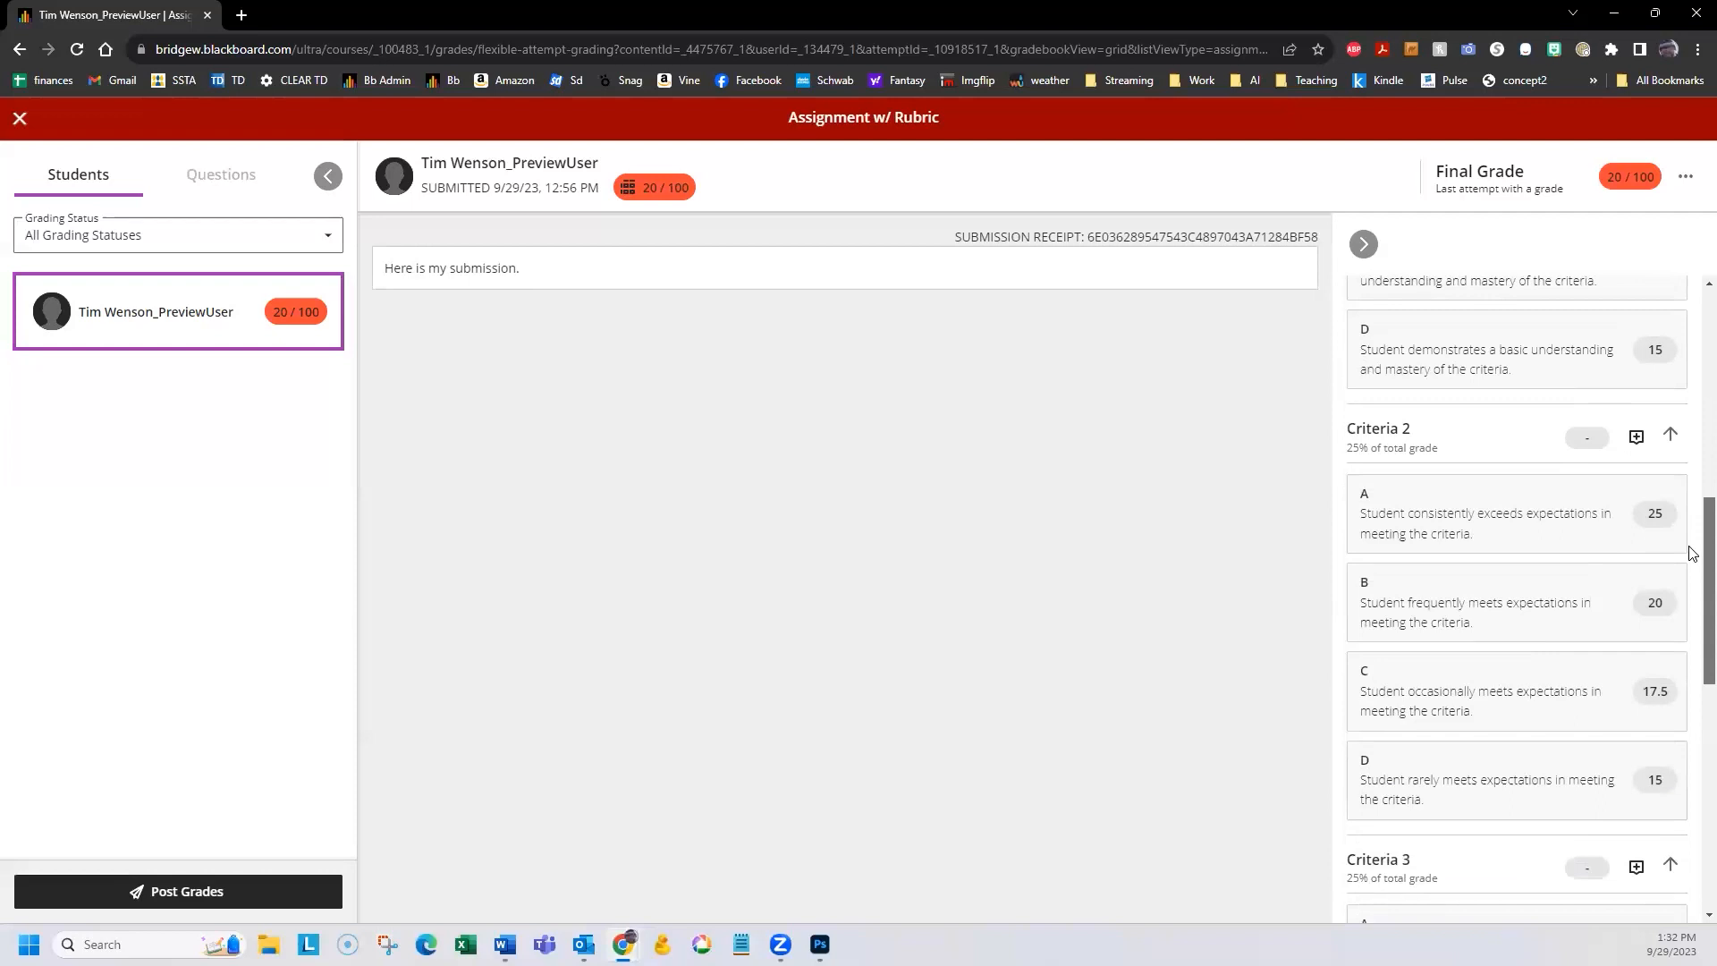
pyautogui.click(1523, 537)
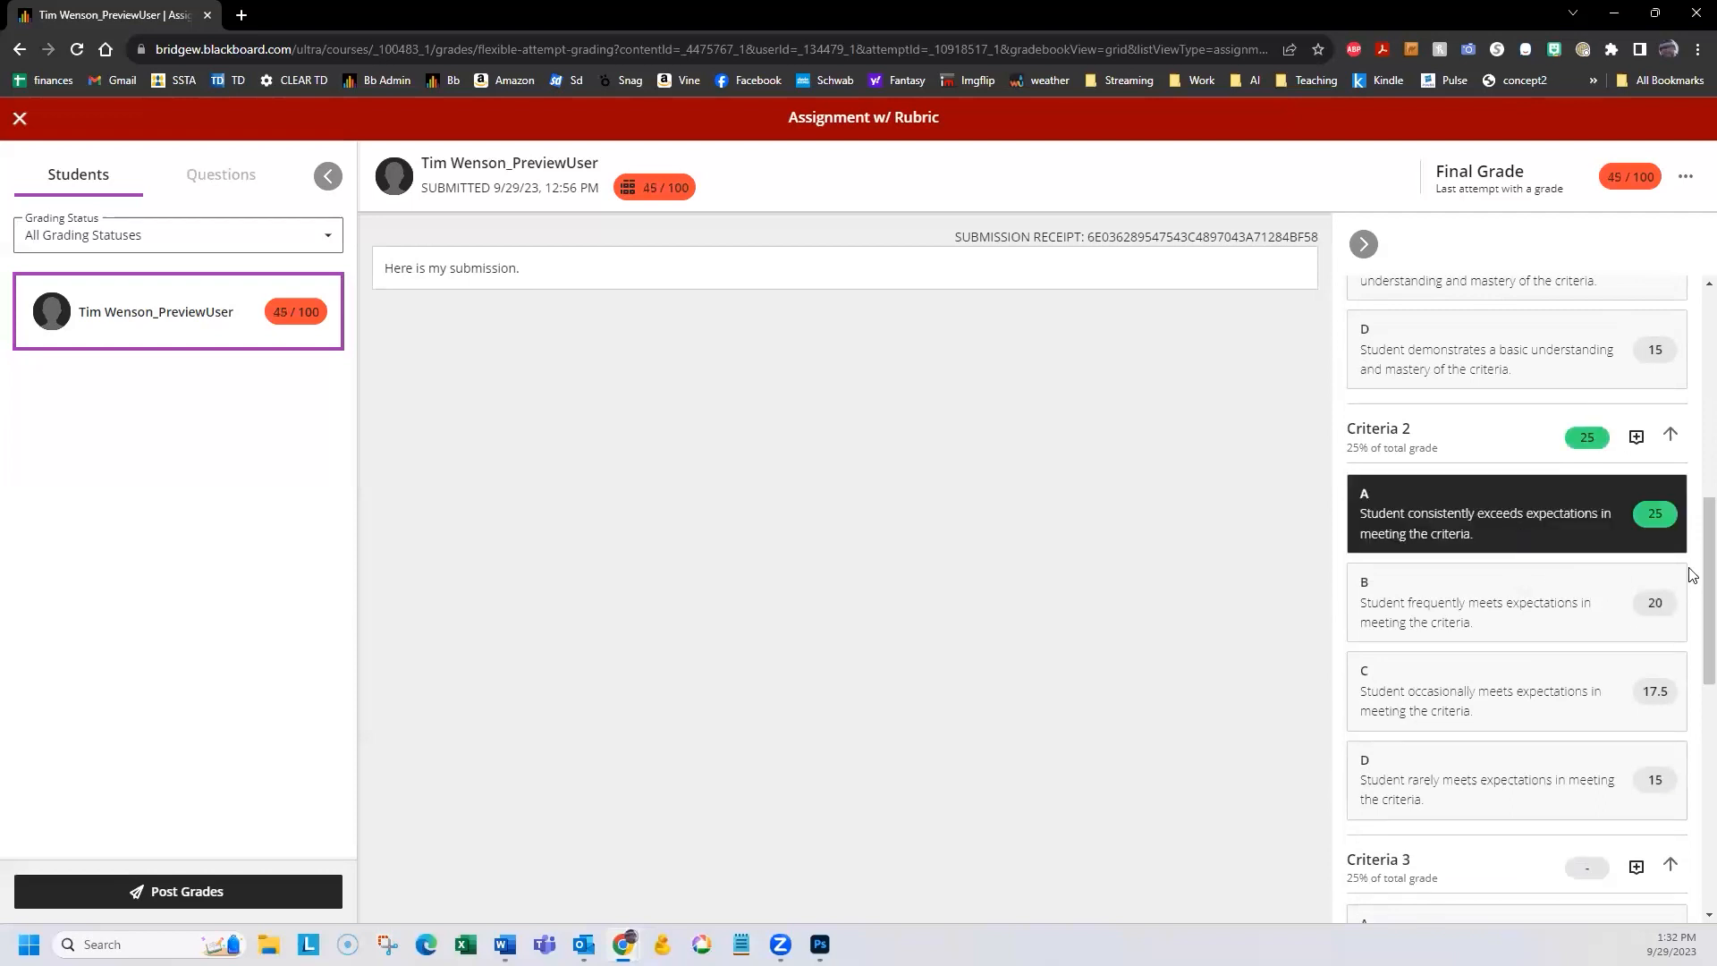
# Rate the submission with B (20) for Criteria 3 and A (25) for Criteria 4 in the rubric.
pyautogui.scroll(-4, 1692, 547)
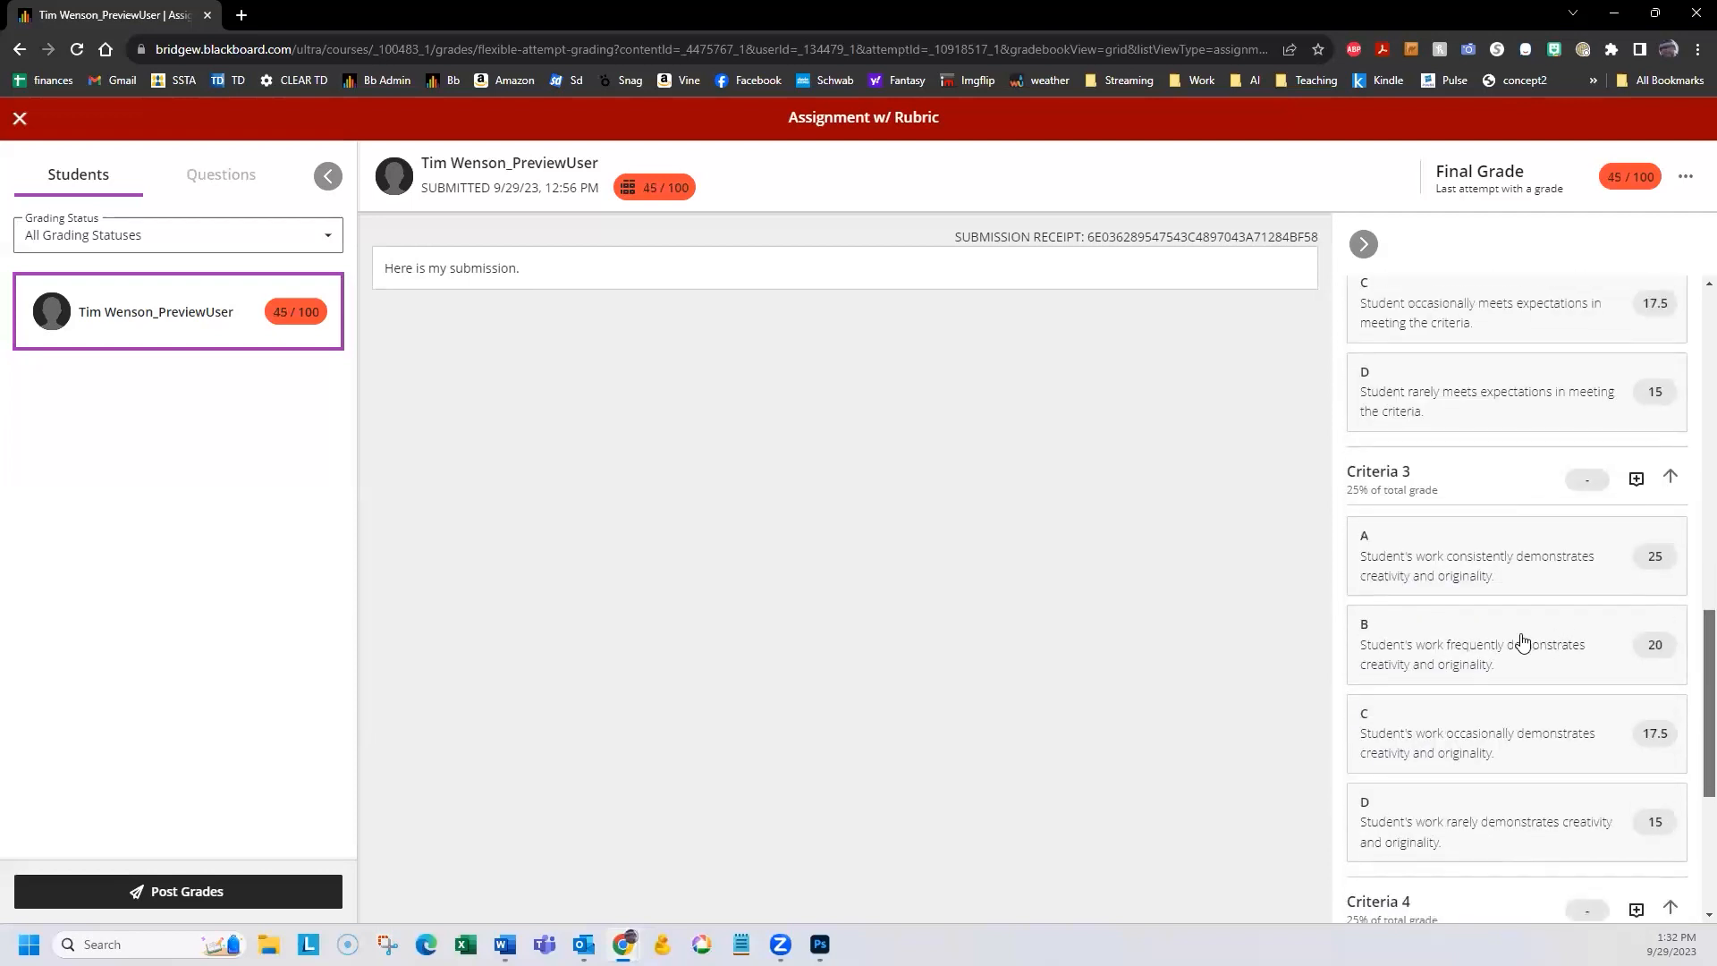
pyautogui.click(1521, 644)
pyautogui.scroll(-4, 1692, 635)
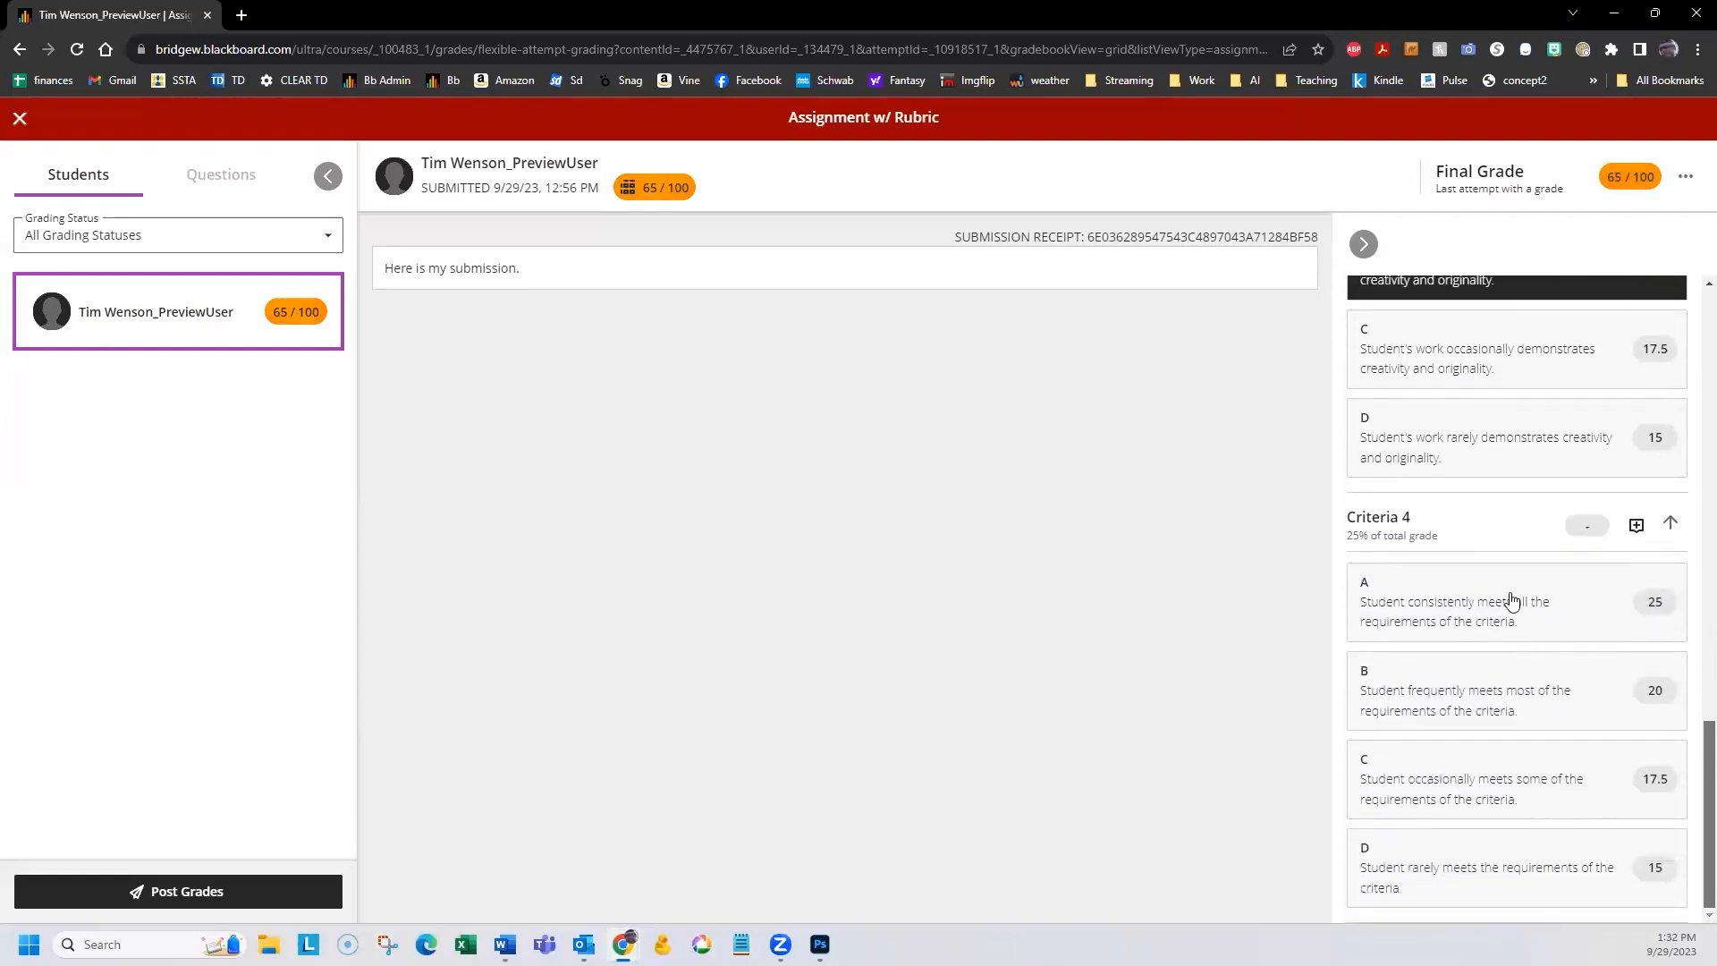
pyautogui.click(1510, 600)
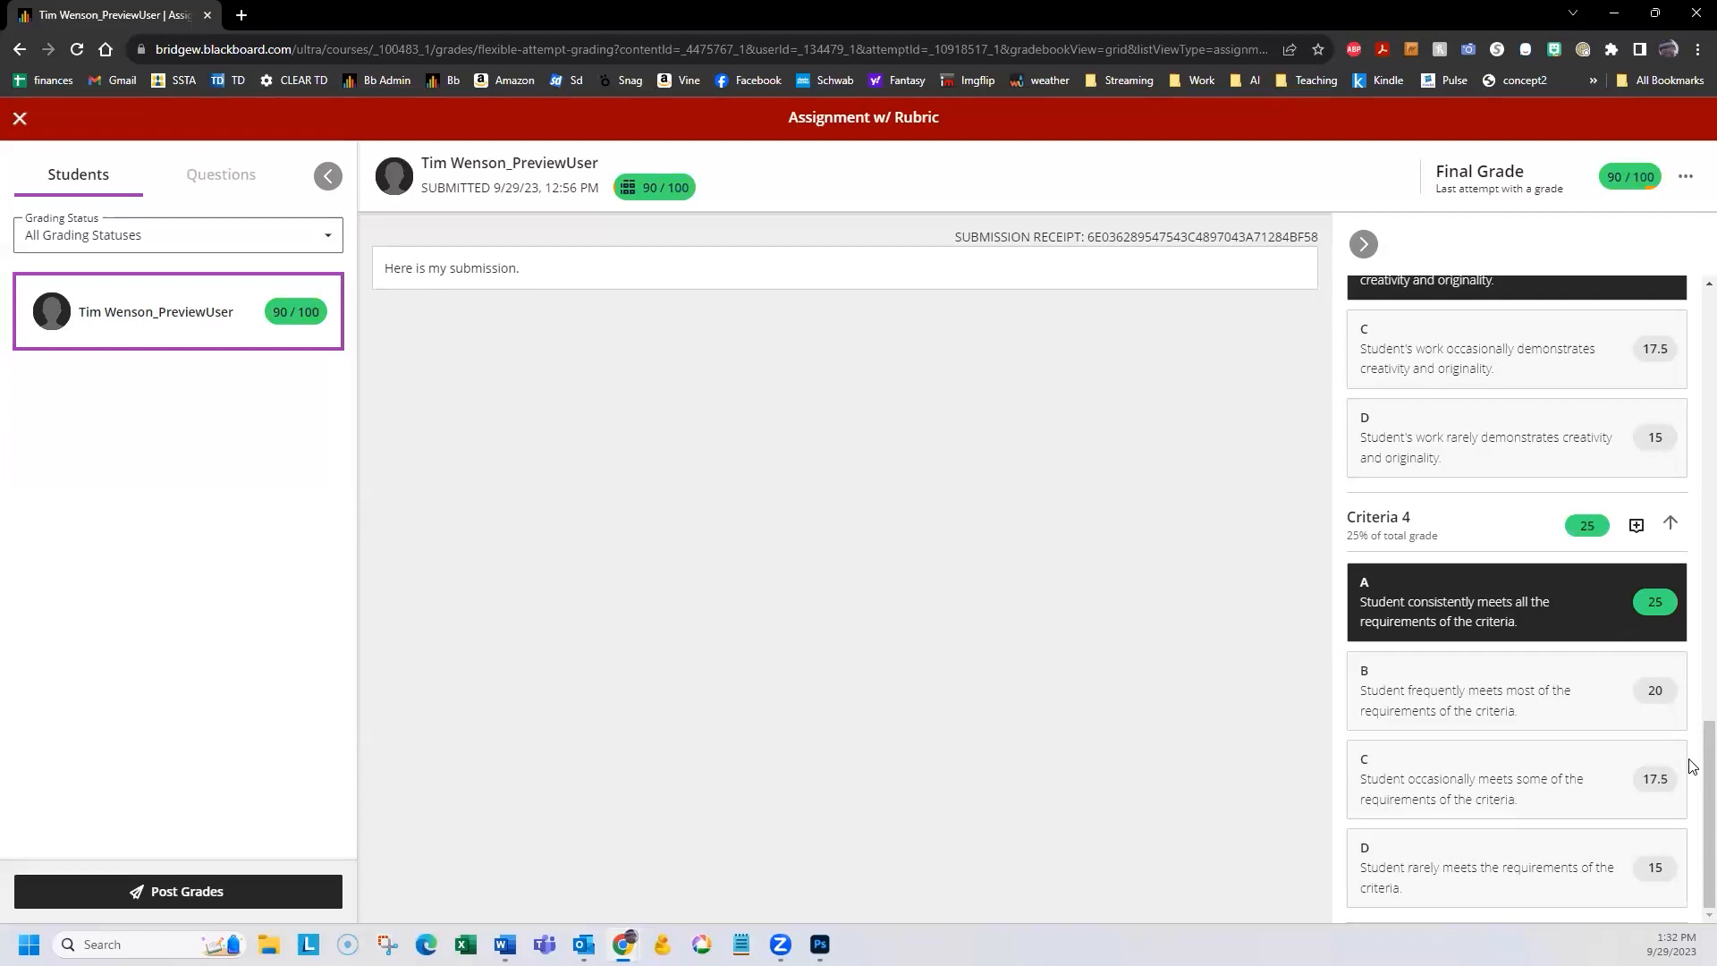
pyautogui.moveTo(1709, 783); pyautogui.dragTo(1670, 254)
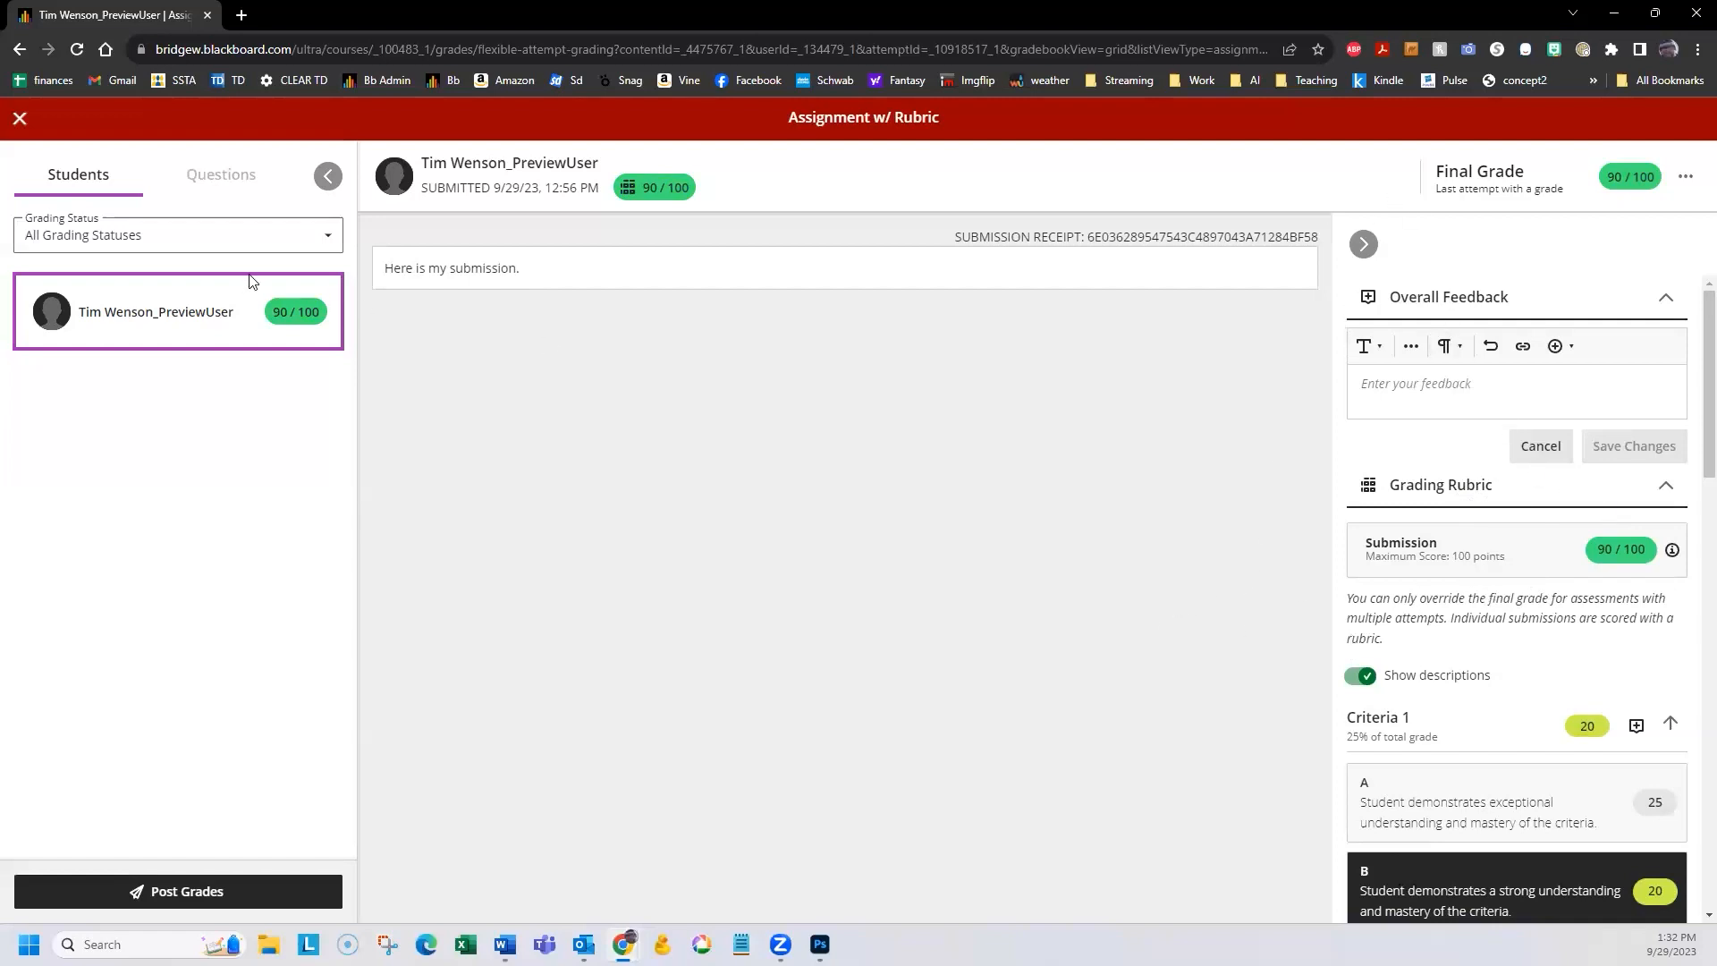
# Look through the content types that can be inserted in the overall feedback, open the Recording window, and close it without recording.
pyautogui.scroll(-10, 1675, 644)
pyautogui.scroll(10, 1654, 402)
pyautogui.click(1532, 367)
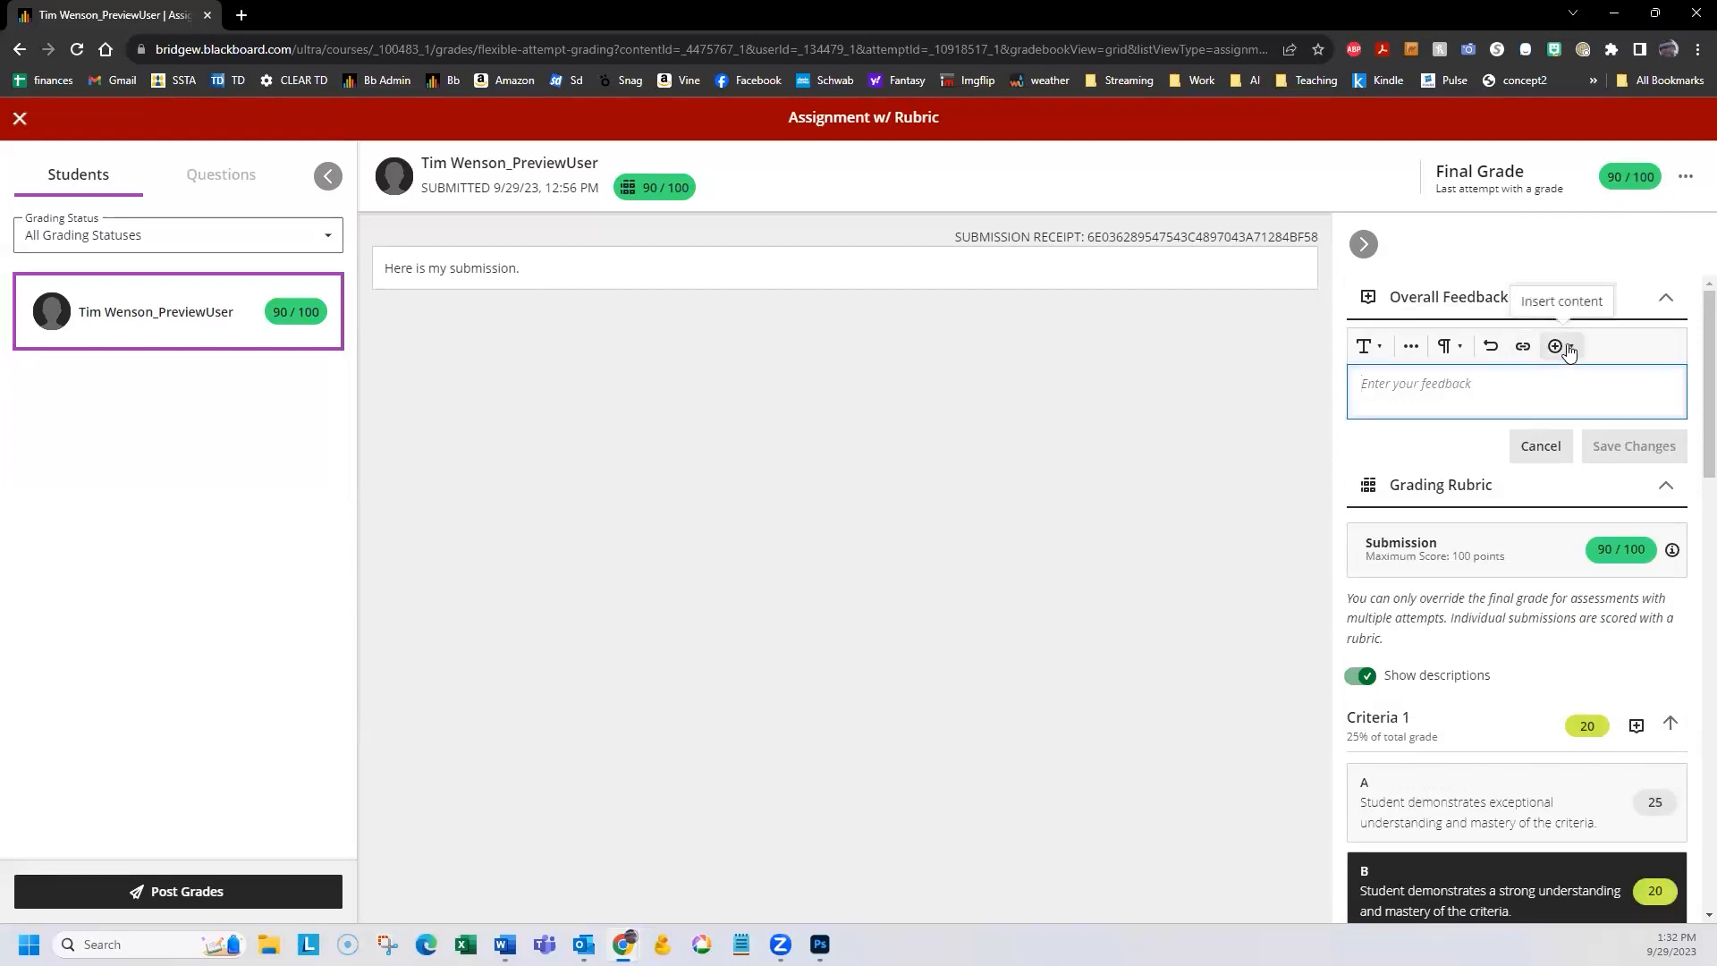
pyautogui.click(1562, 346)
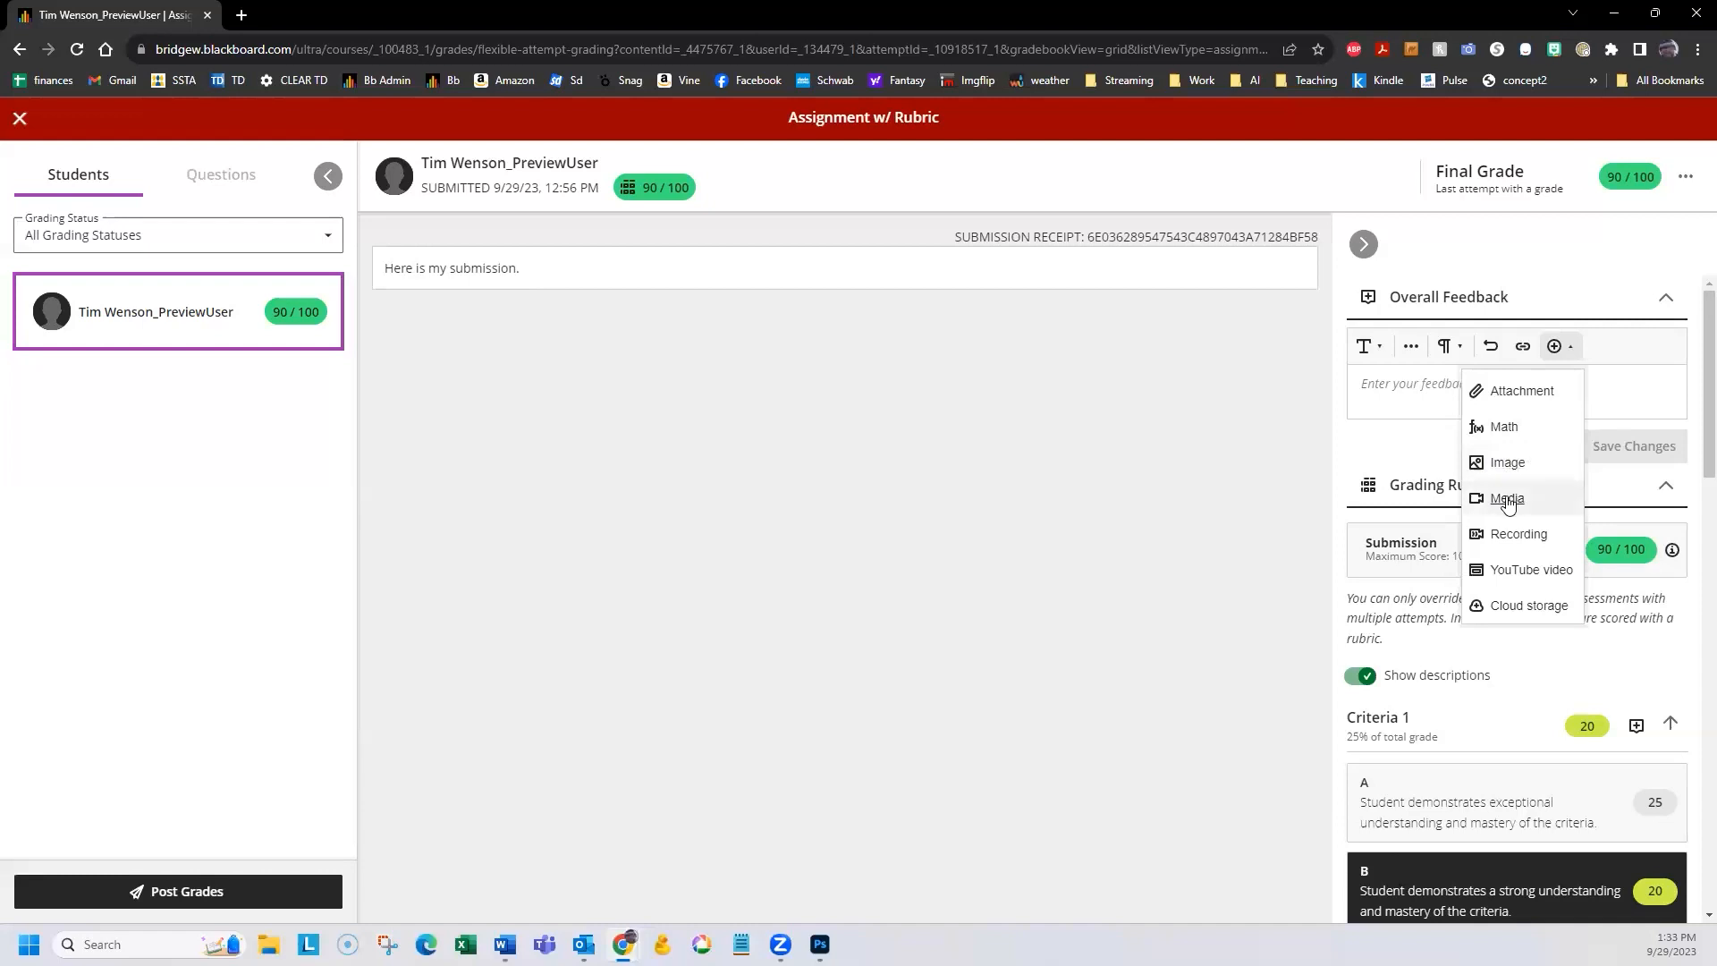
pyautogui.click(1516, 541)
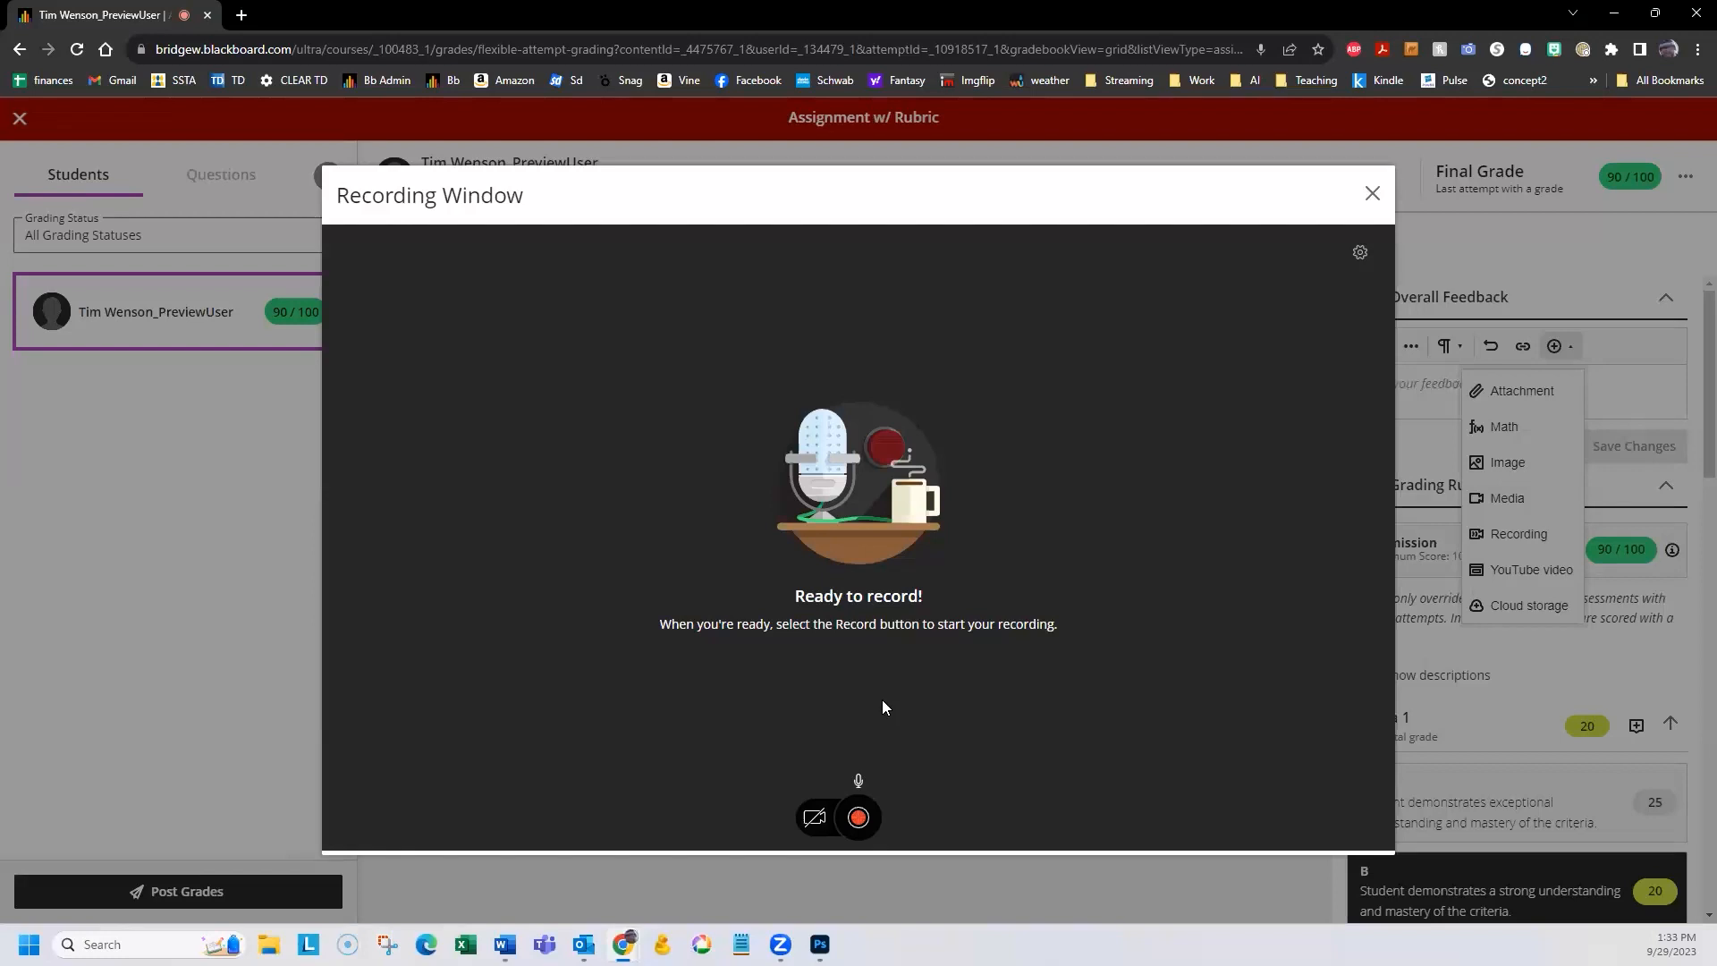
pyautogui.click(1373, 193)
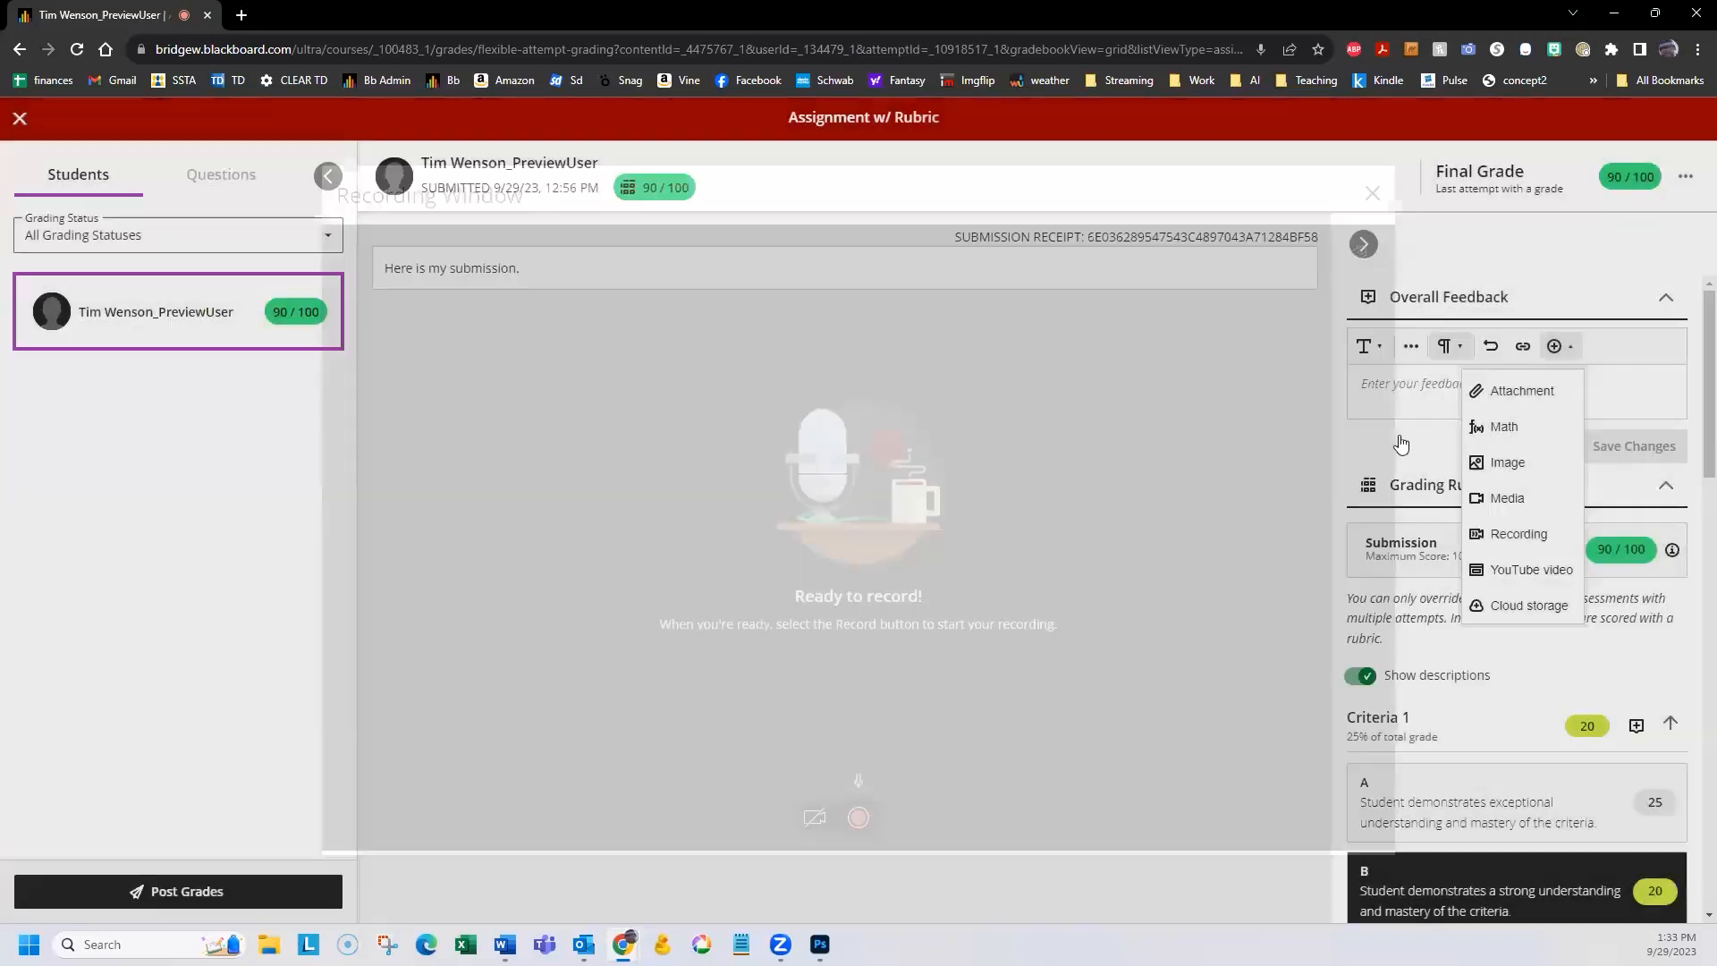
pyautogui.click(1555, 346)
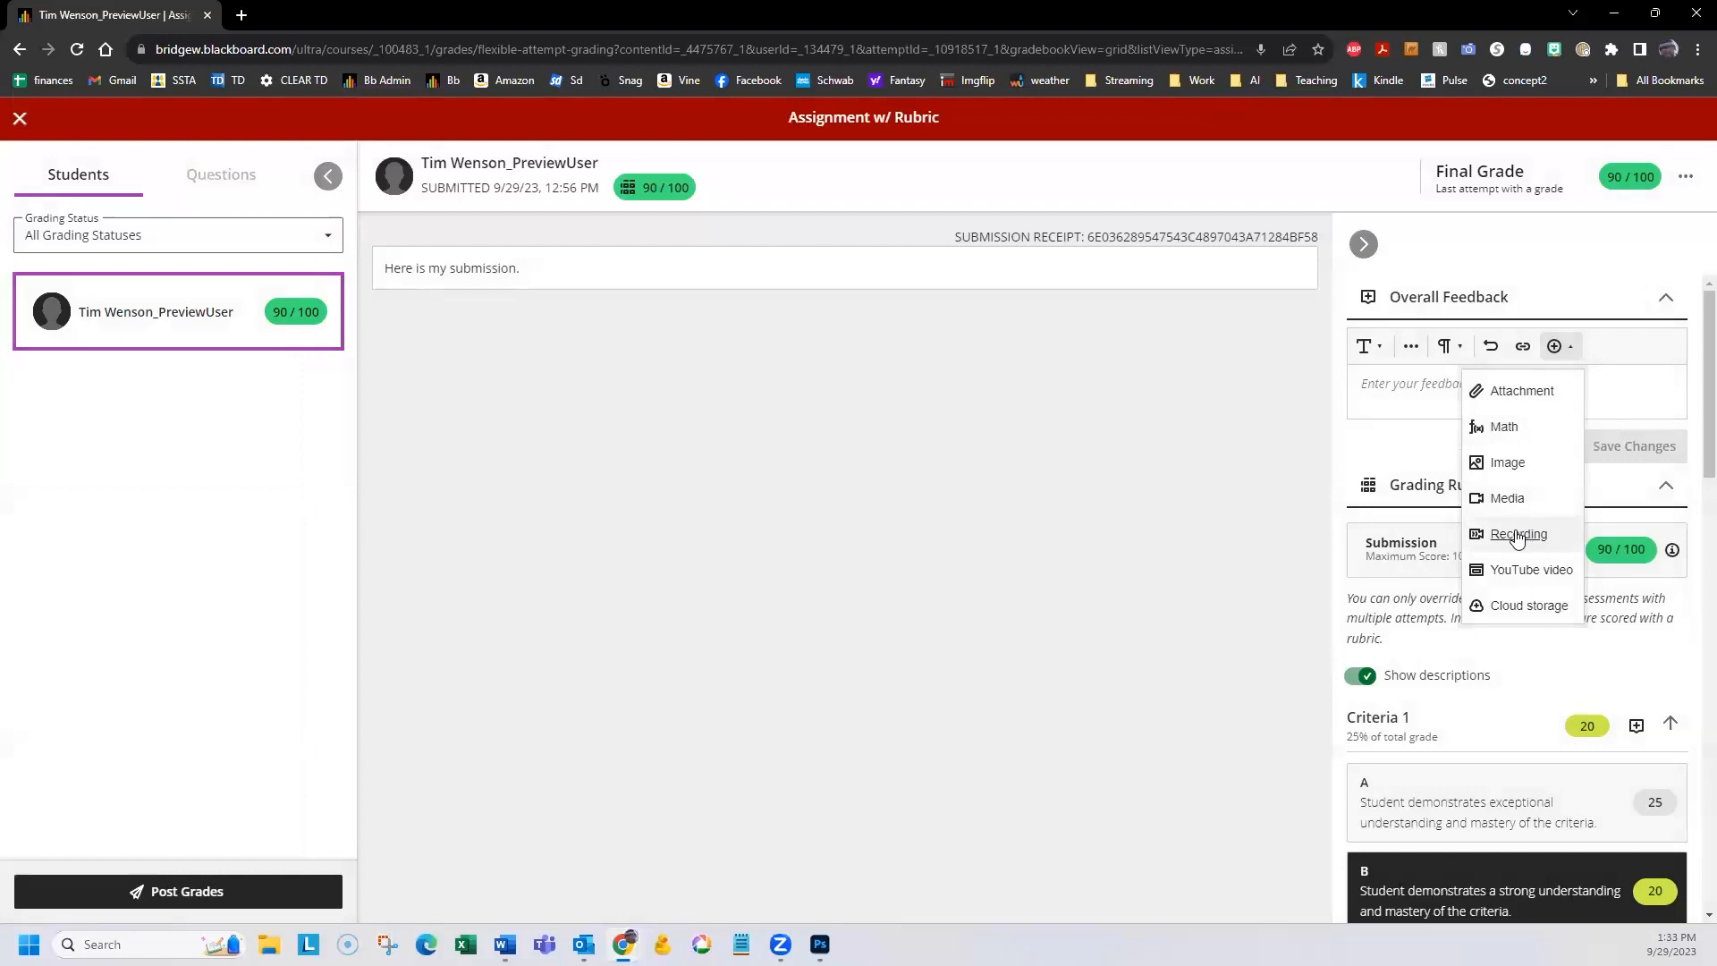
pyautogui.click(1628, 394)
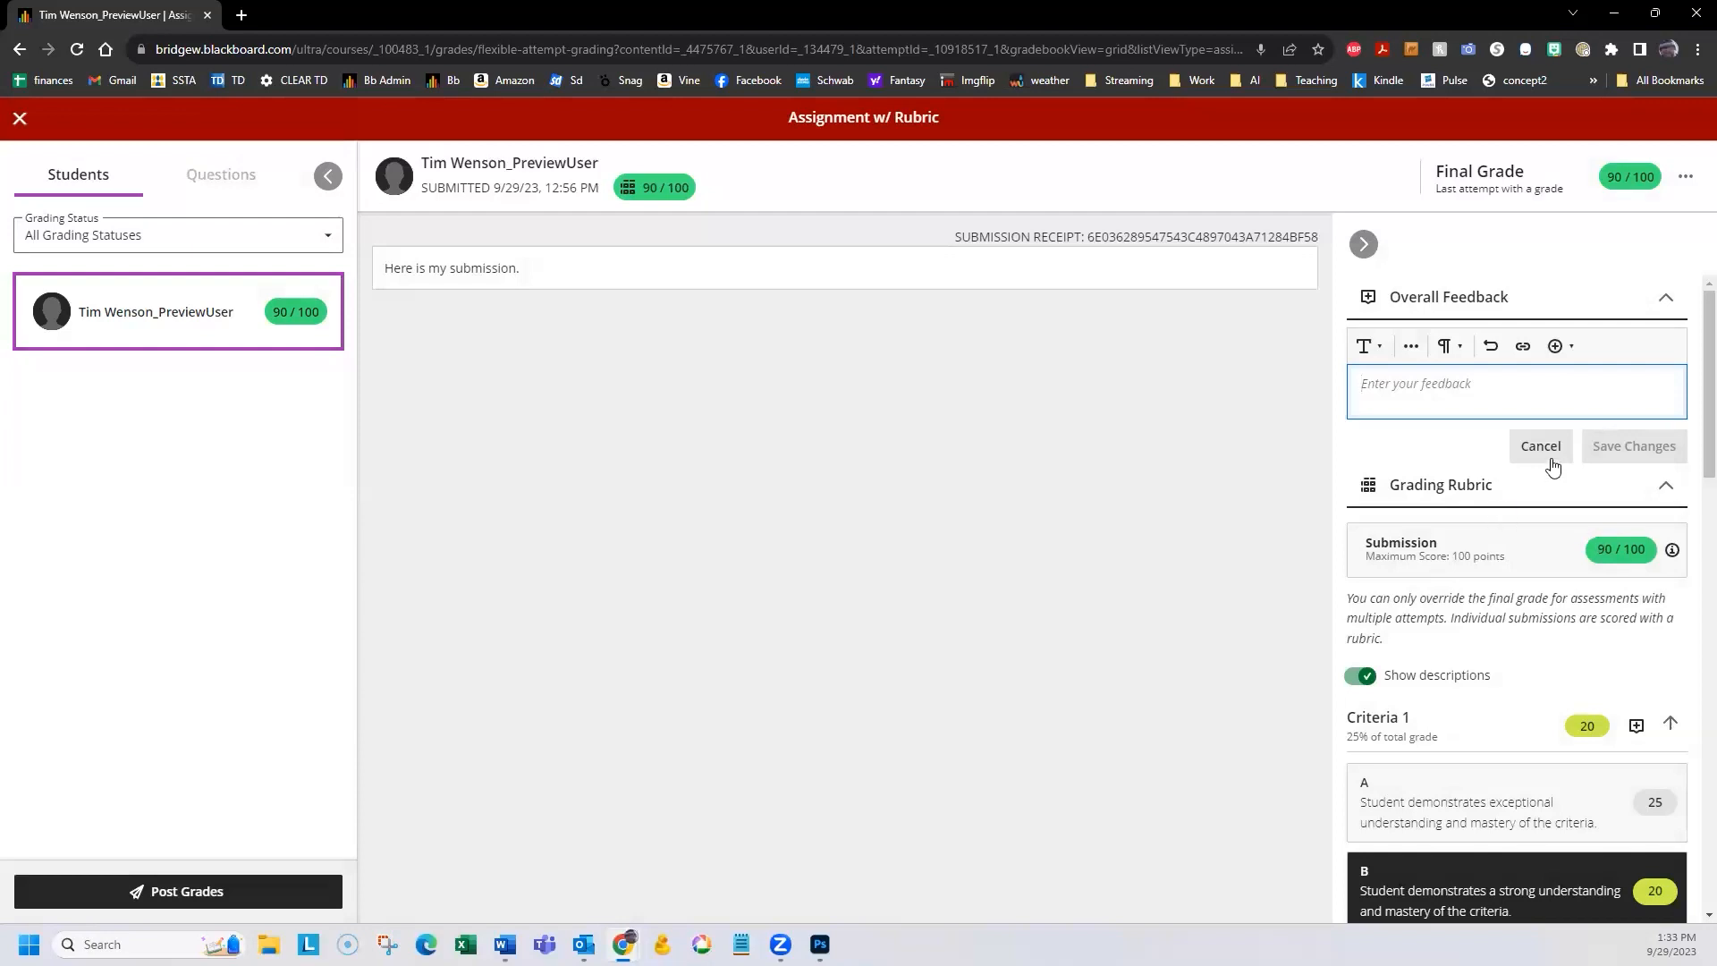
pyautogui.click(1056, 463)
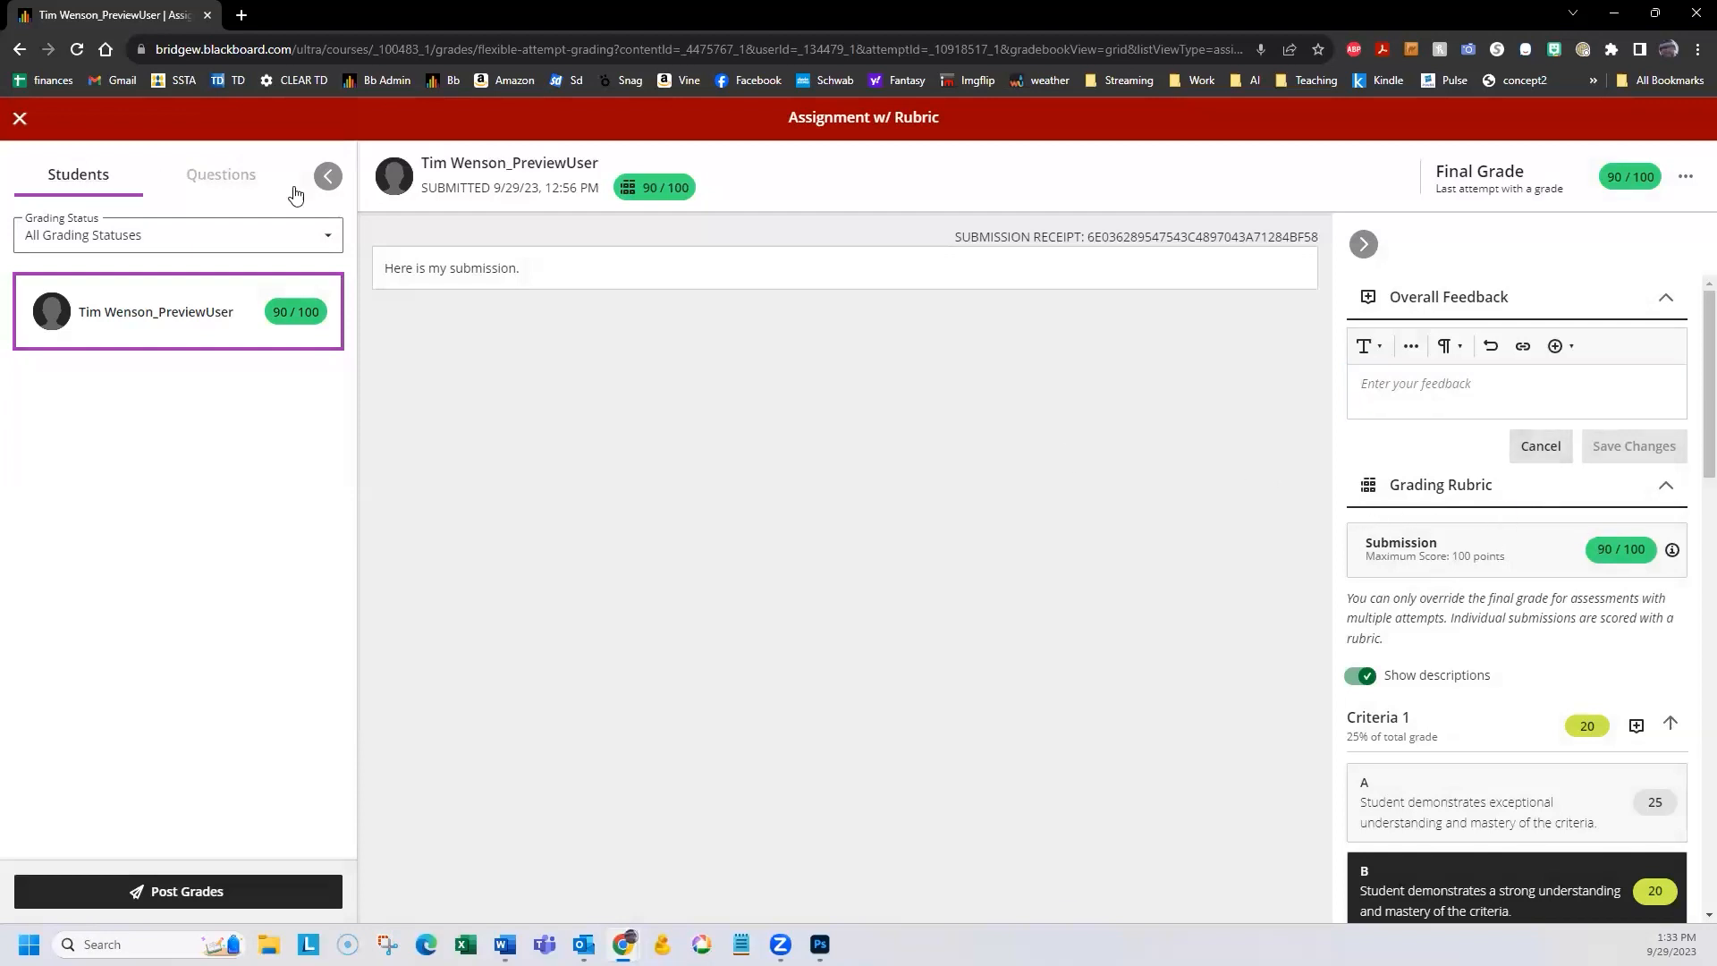
# Return to the gradebook grid and enter a Midterm grade of 100 for the preview student.
pyautogui.click(22, 121)
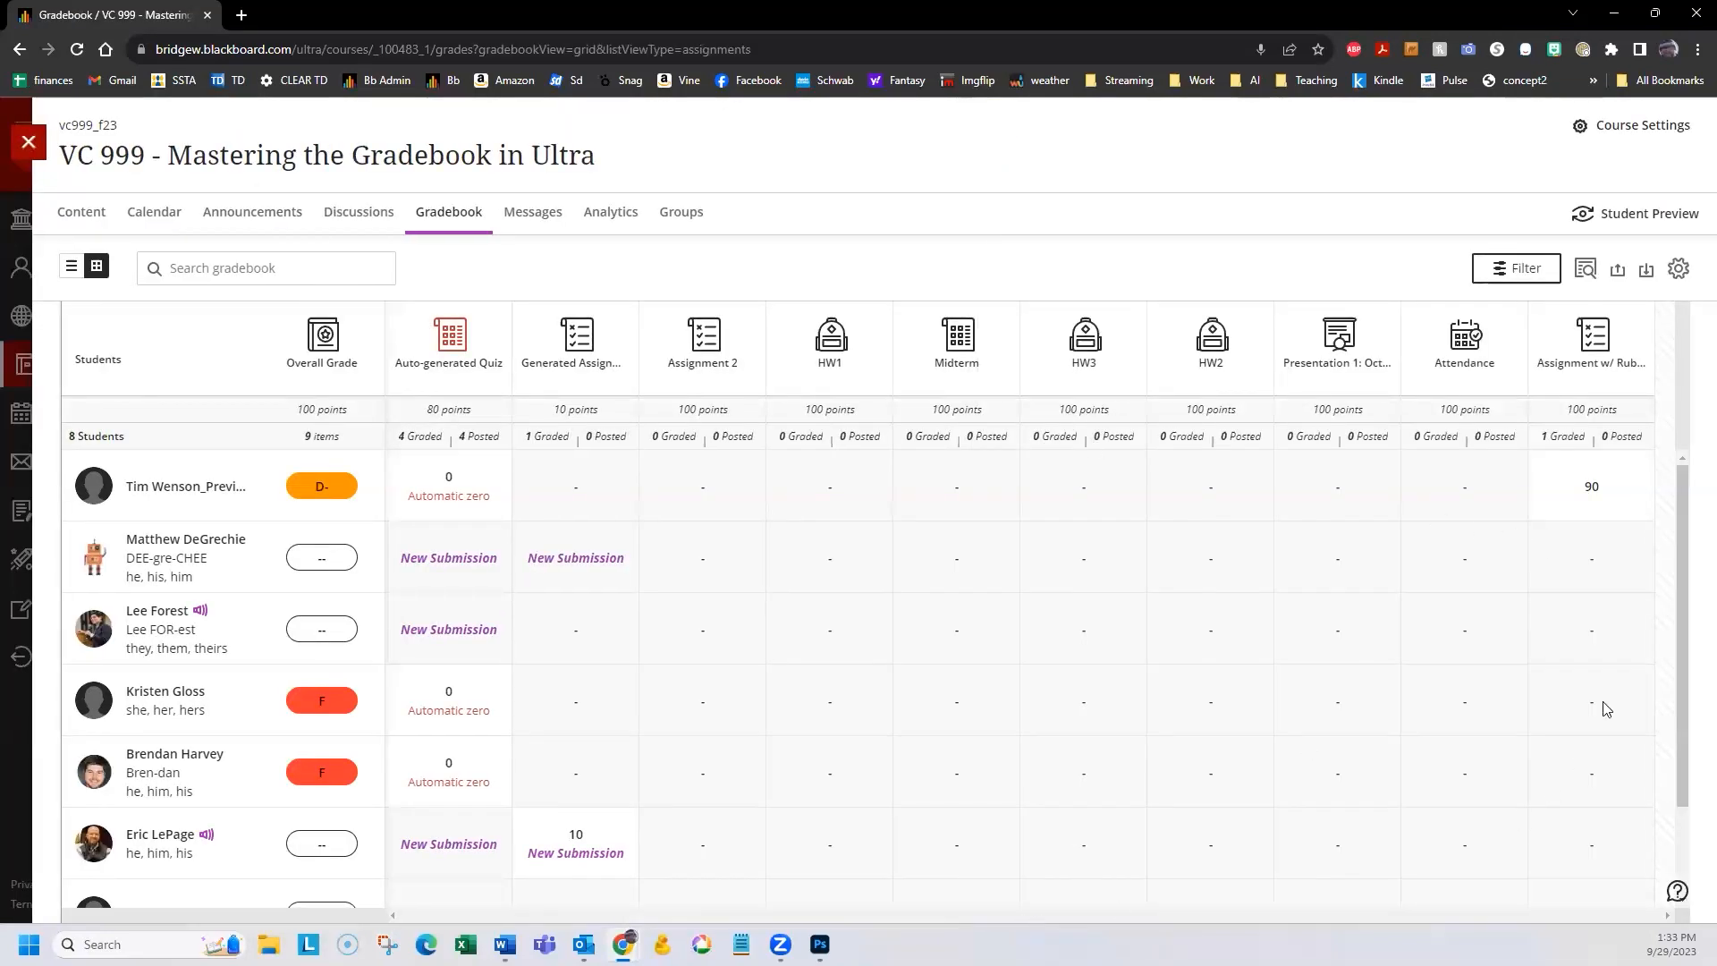
pyautogui.moveTo(1689, 588); pyautogui.dragTo(1677, 704)
pyautogui.scroll(2, 1676, 704)
pyautogui.click(953, 498)
pyautogui.write('100')
pyautogui.press('Return')
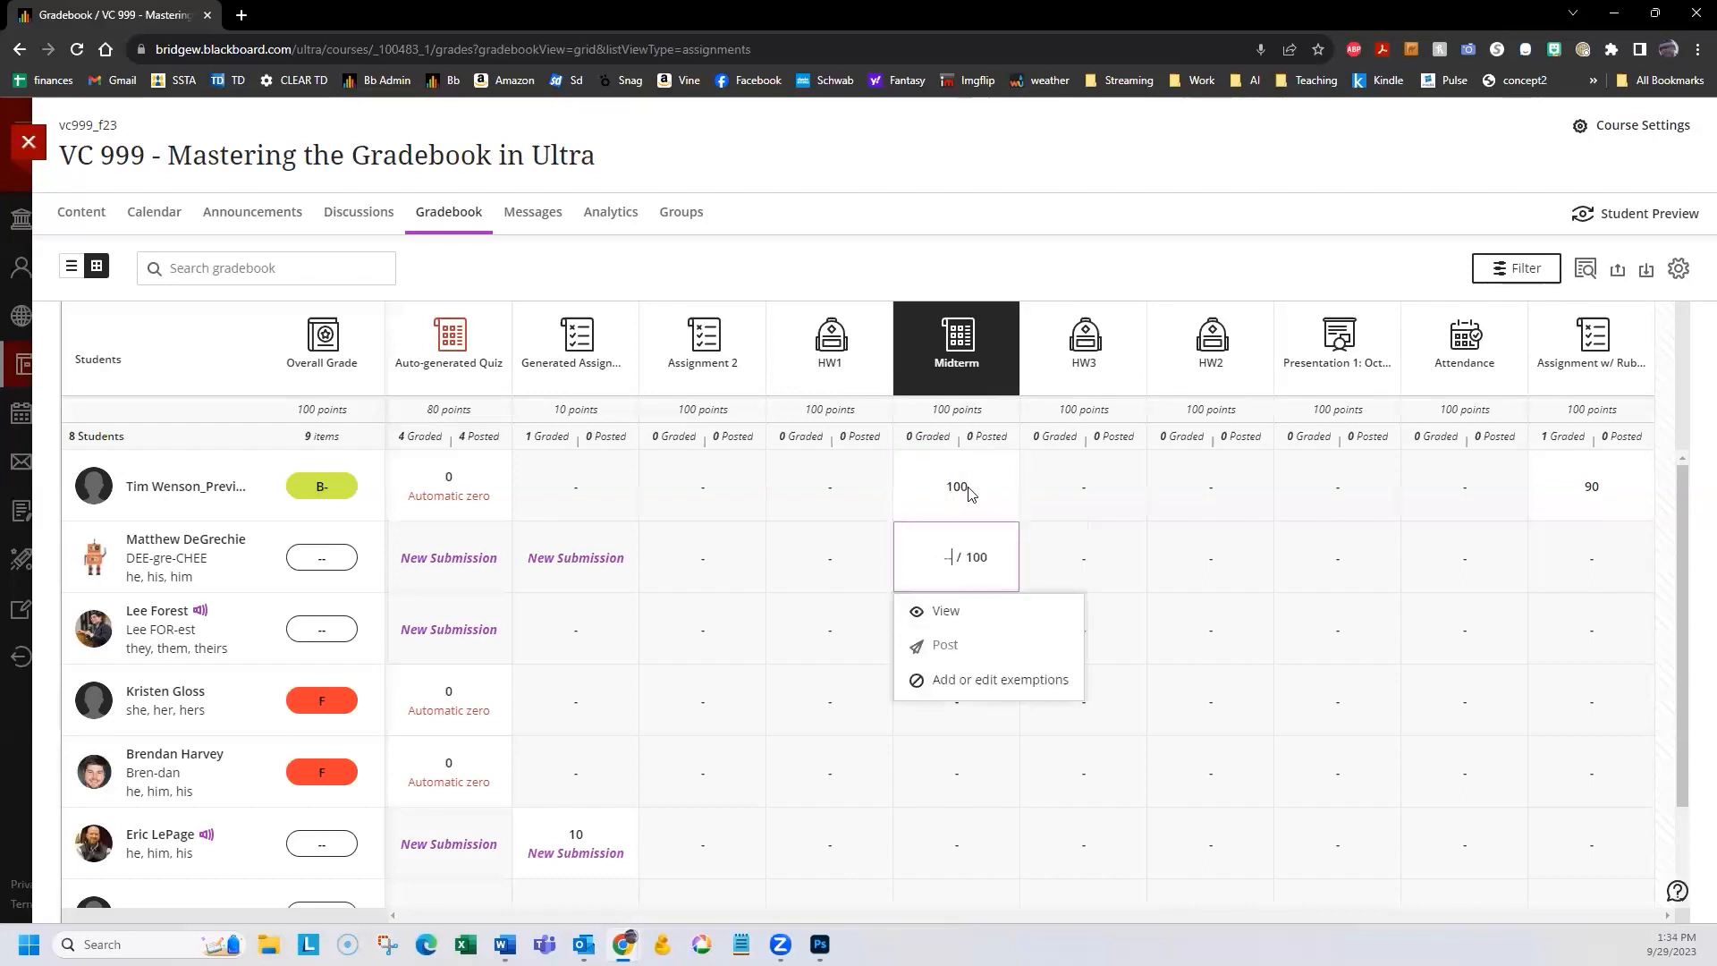
# View the second student's Midterm grade and feedback, close it, and check the options for the Generated Assignment grade of 10.
pyautogui.click(946, 614)
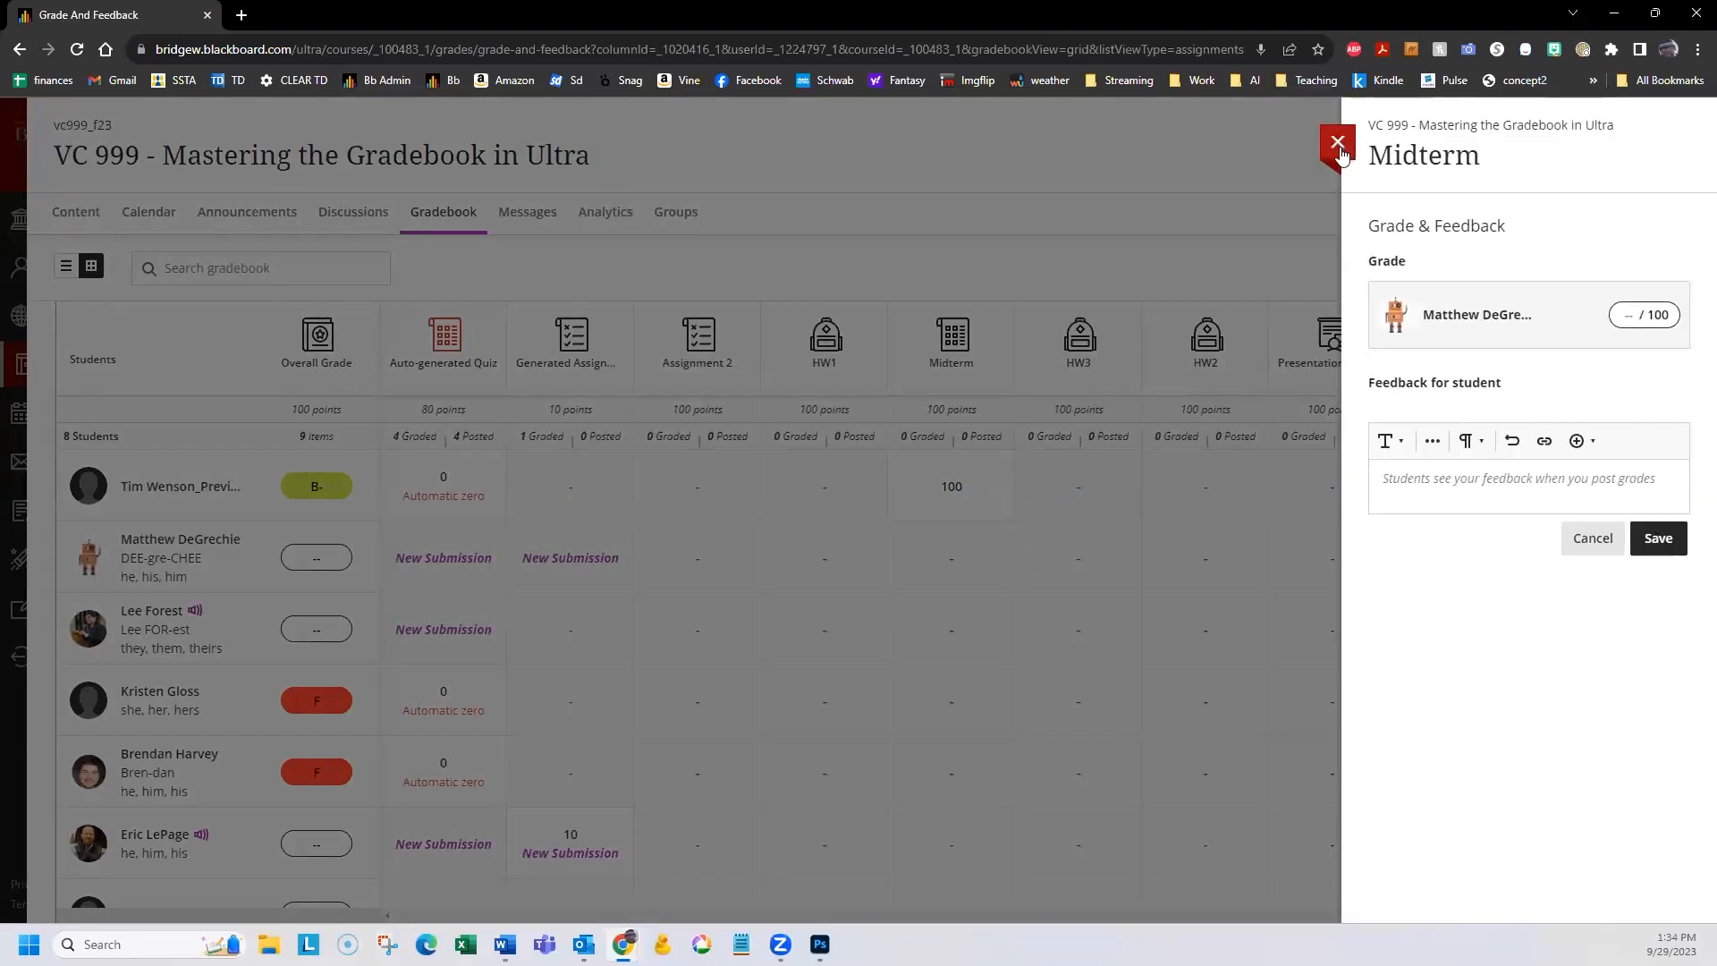
pyautogui.click(956, 556)
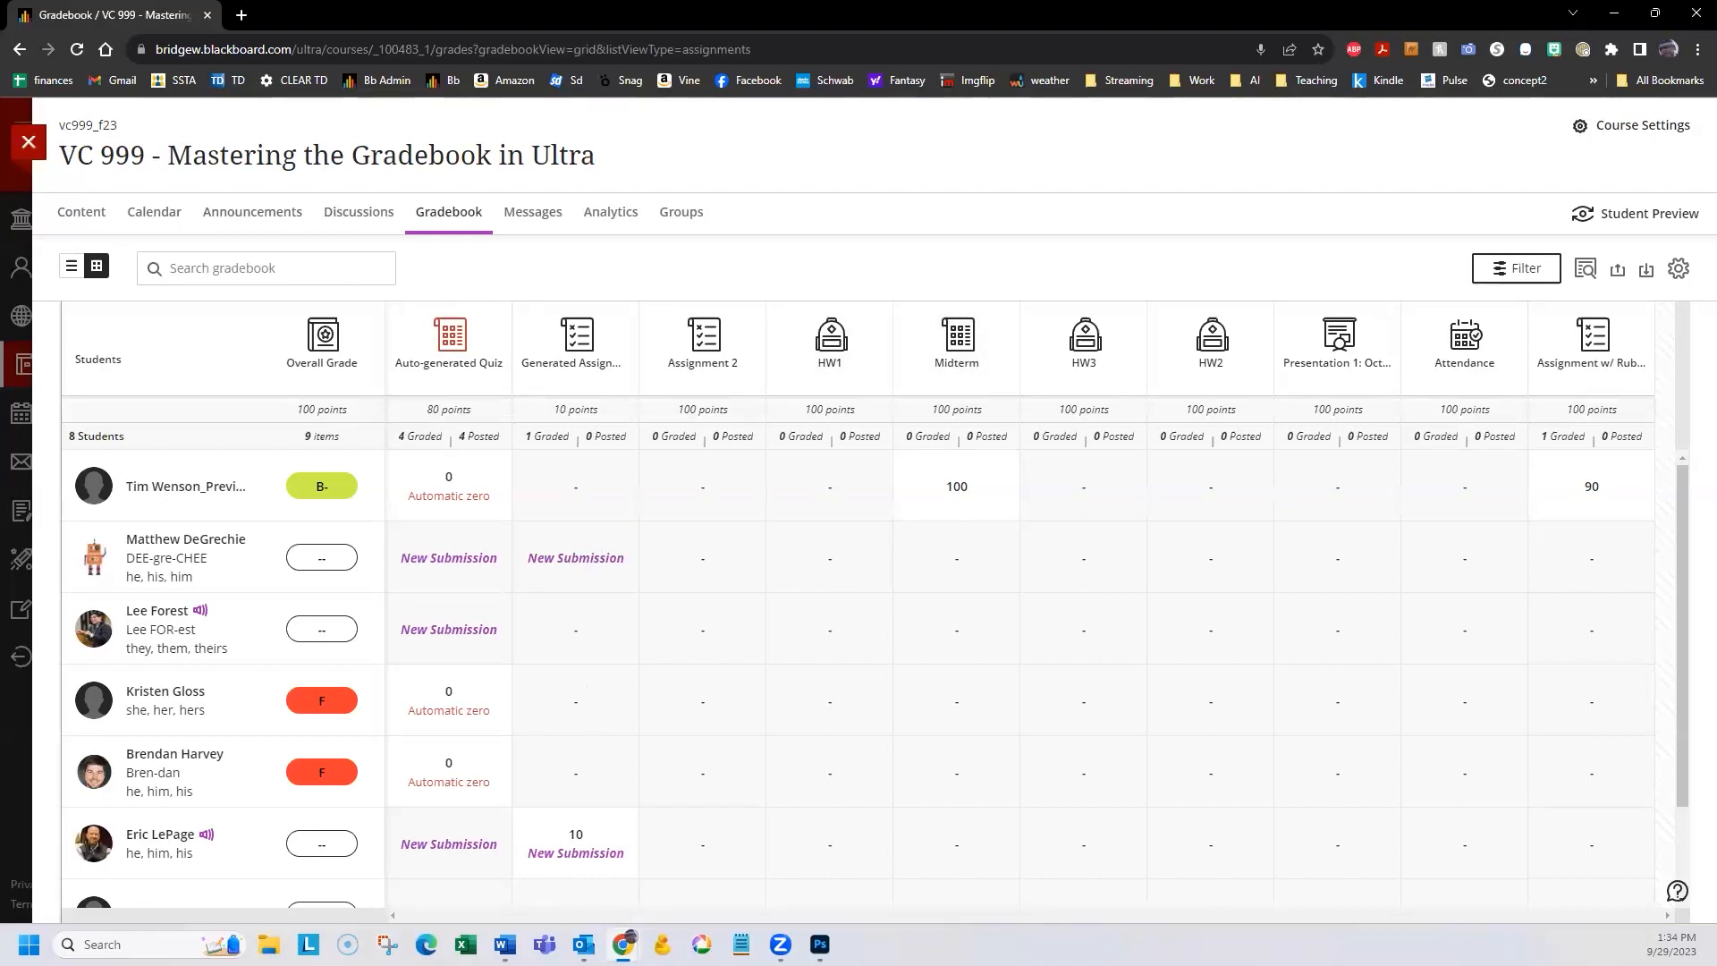
pyautogui.click(578, 849)
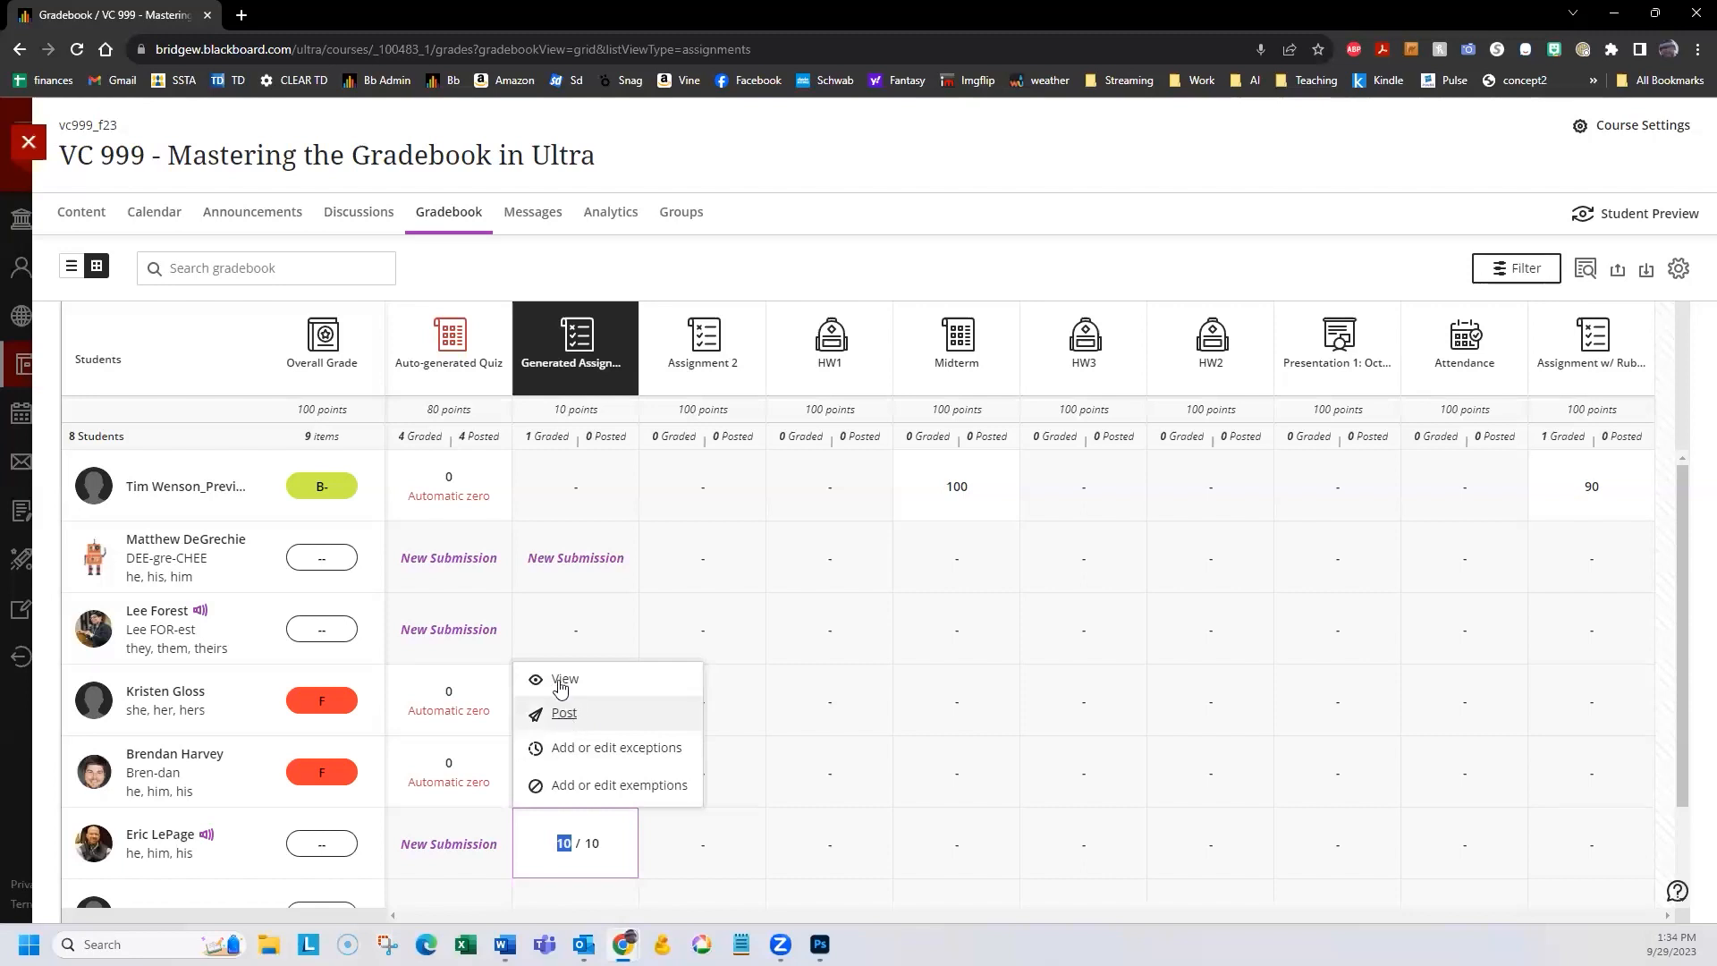
pyautogui.click(615, 272)
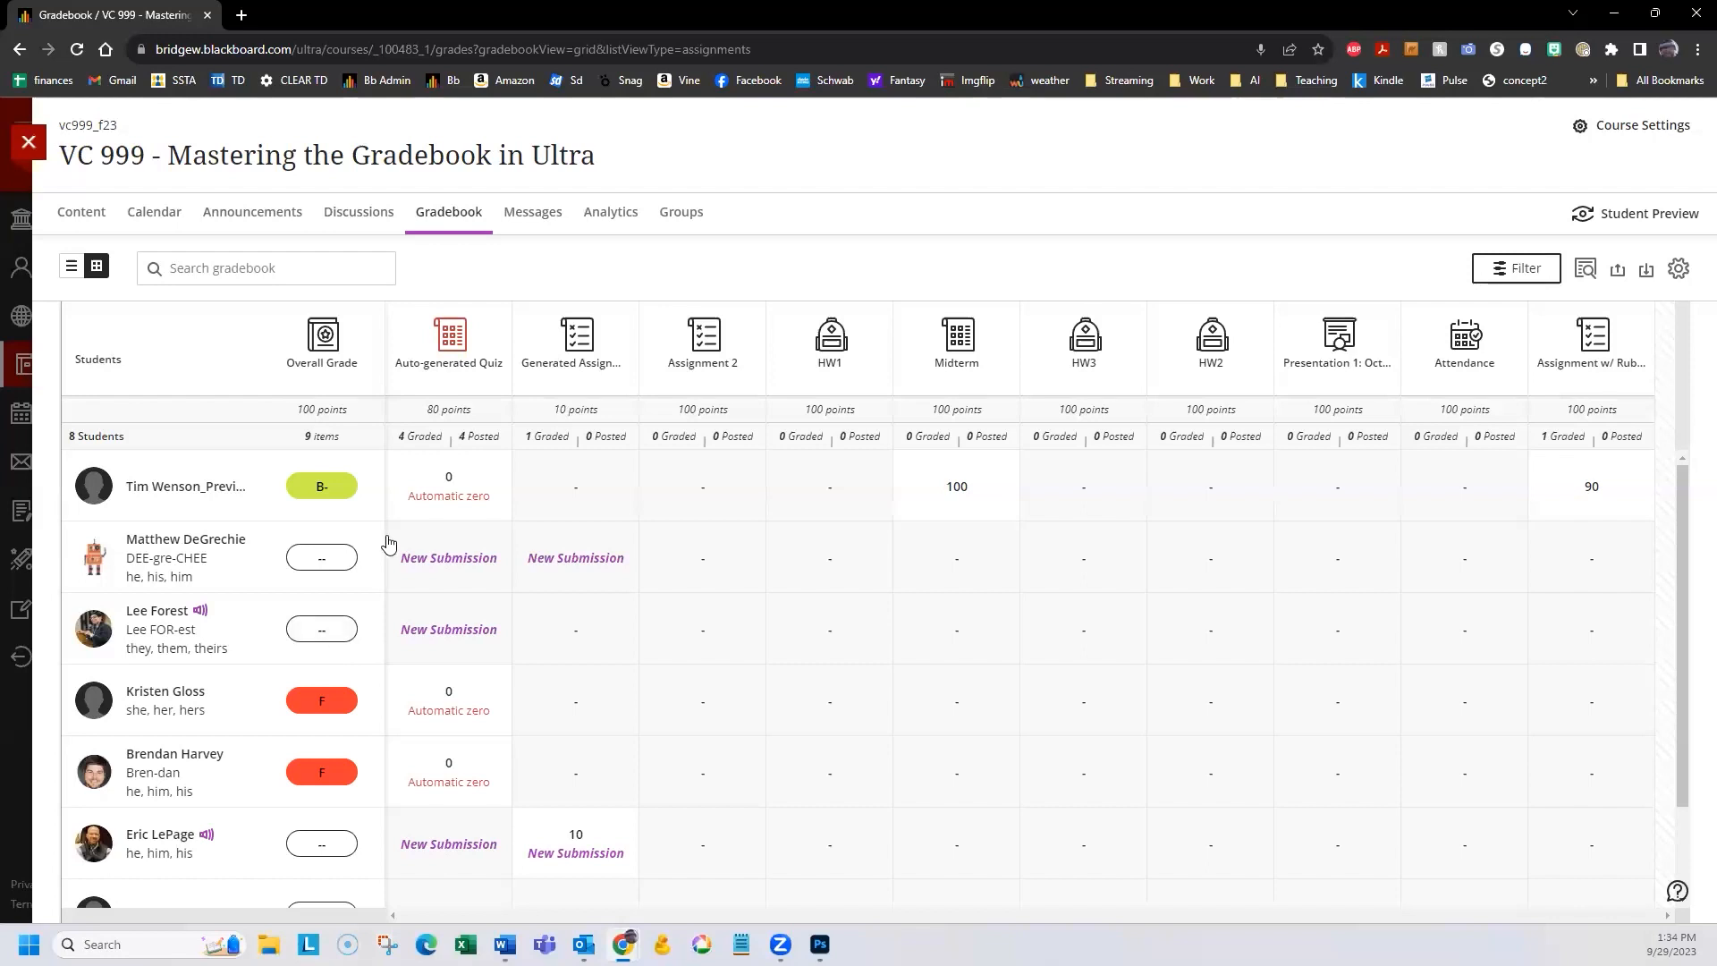
# Enter and post Auto-generated Quiz grades of 80 for the second student and 70 for the third student in the grid.
pyautogui.scroll(-1, 416, 537)
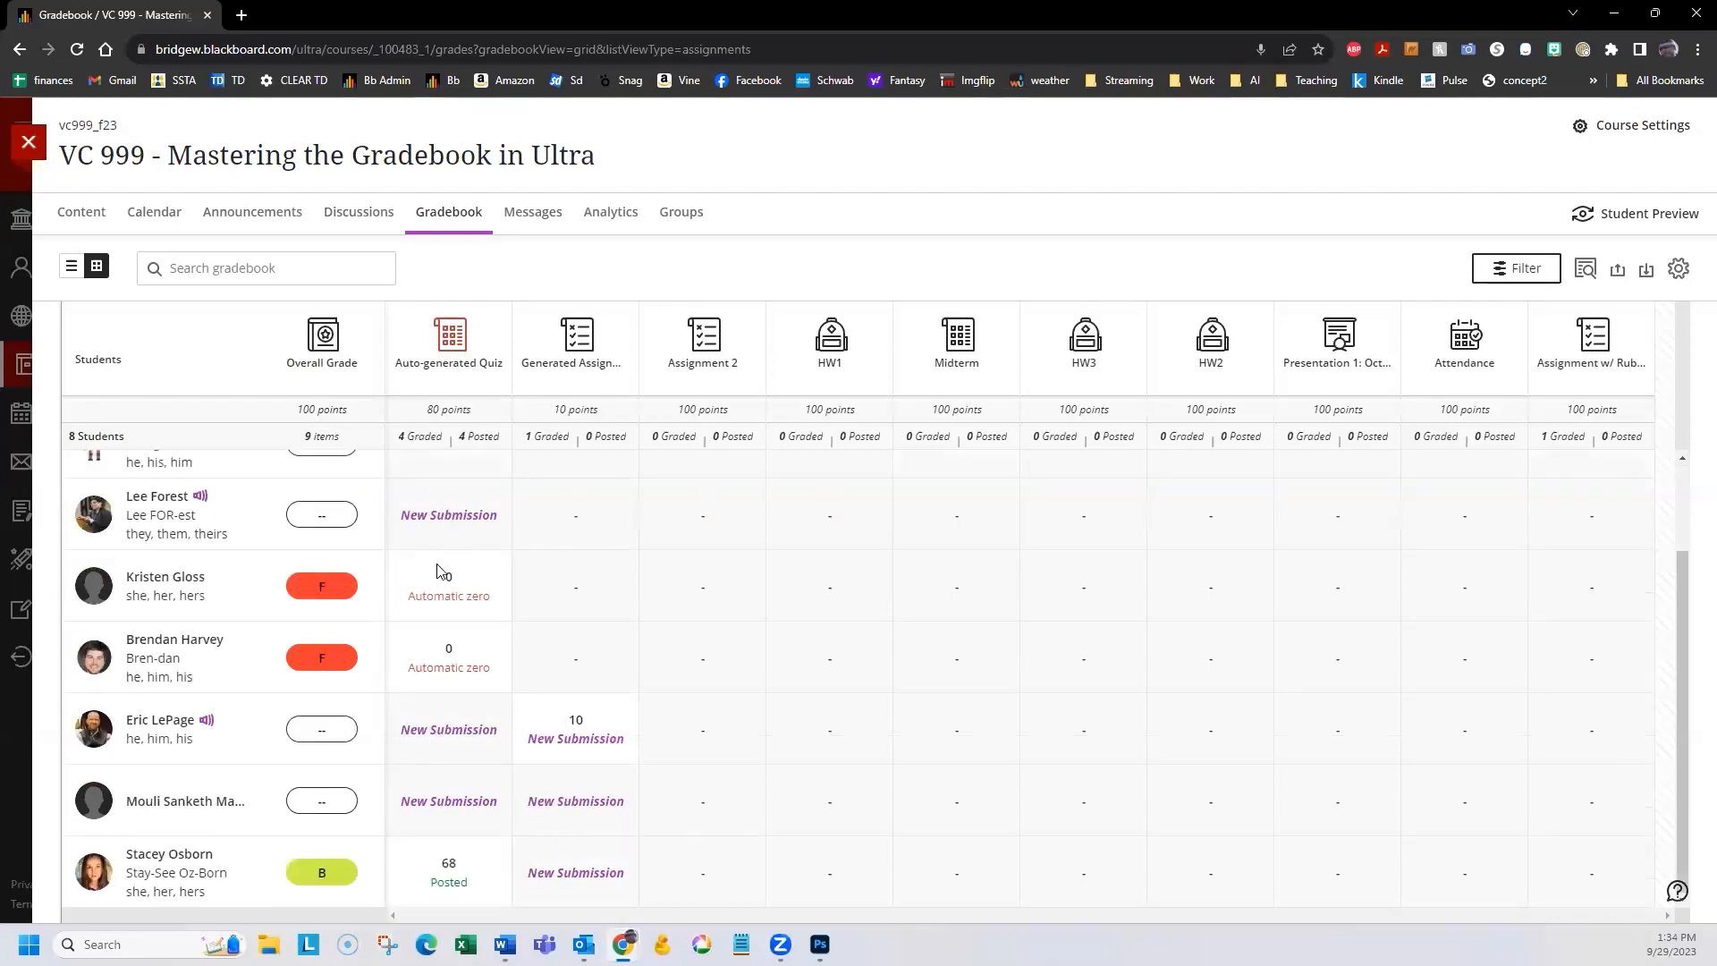
pyautogui.scroll(1, 461, 541)
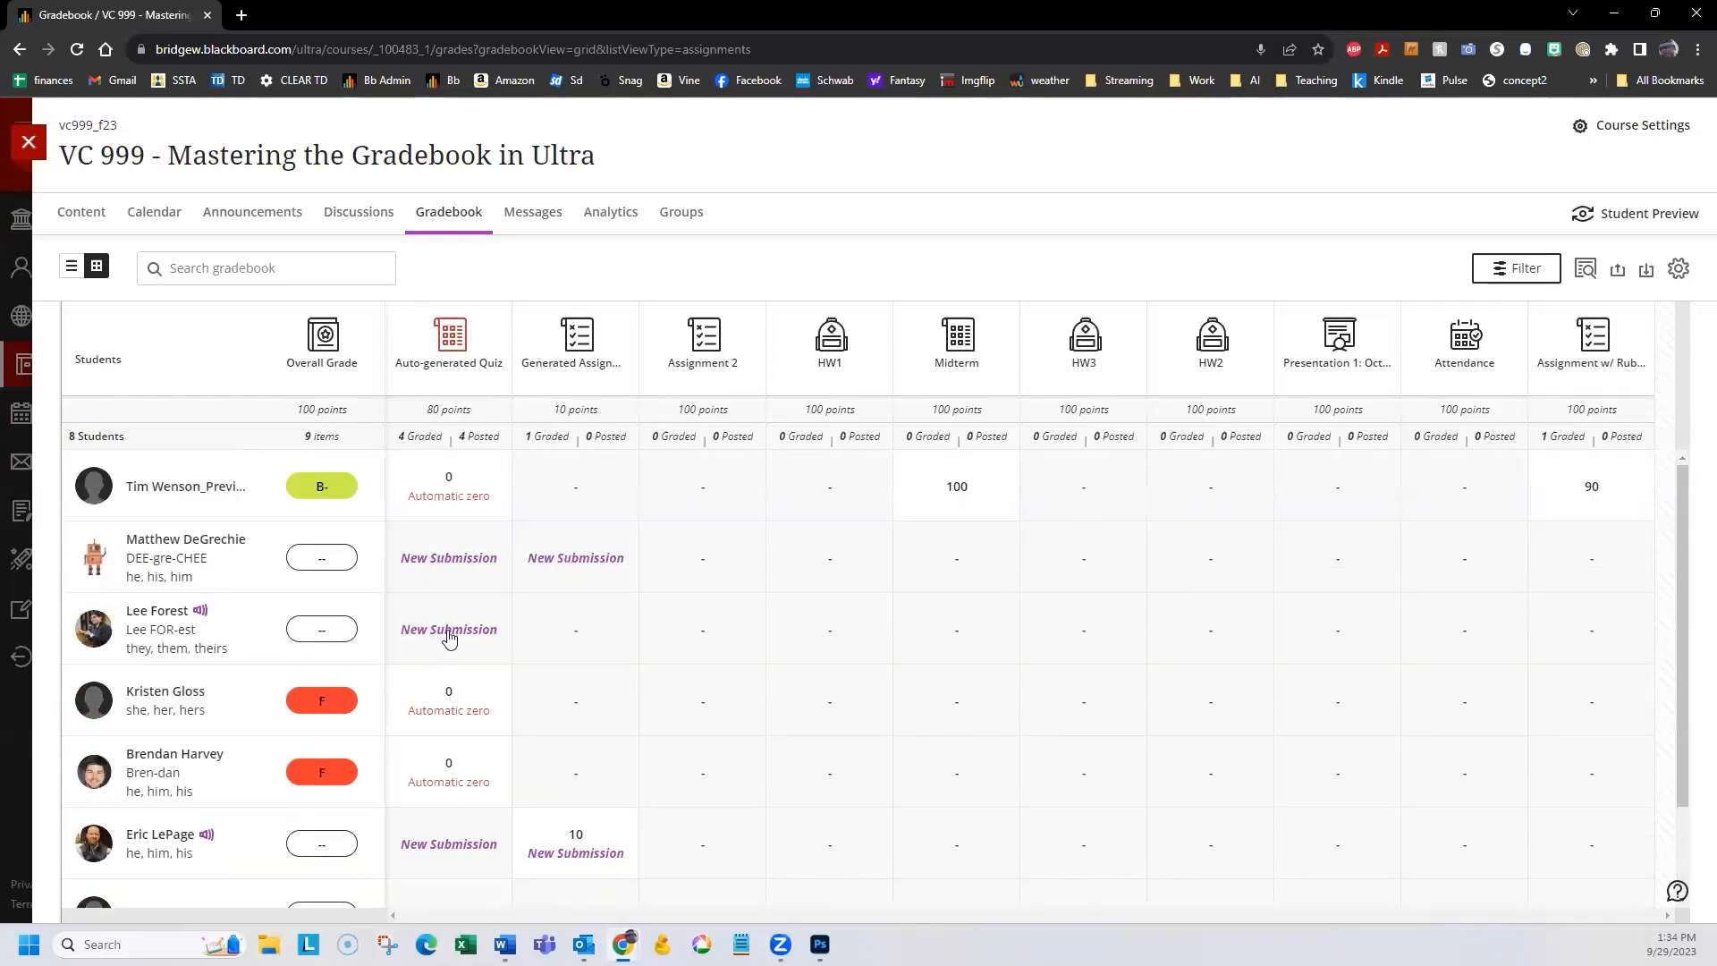
pyautogui.click(456, 562)
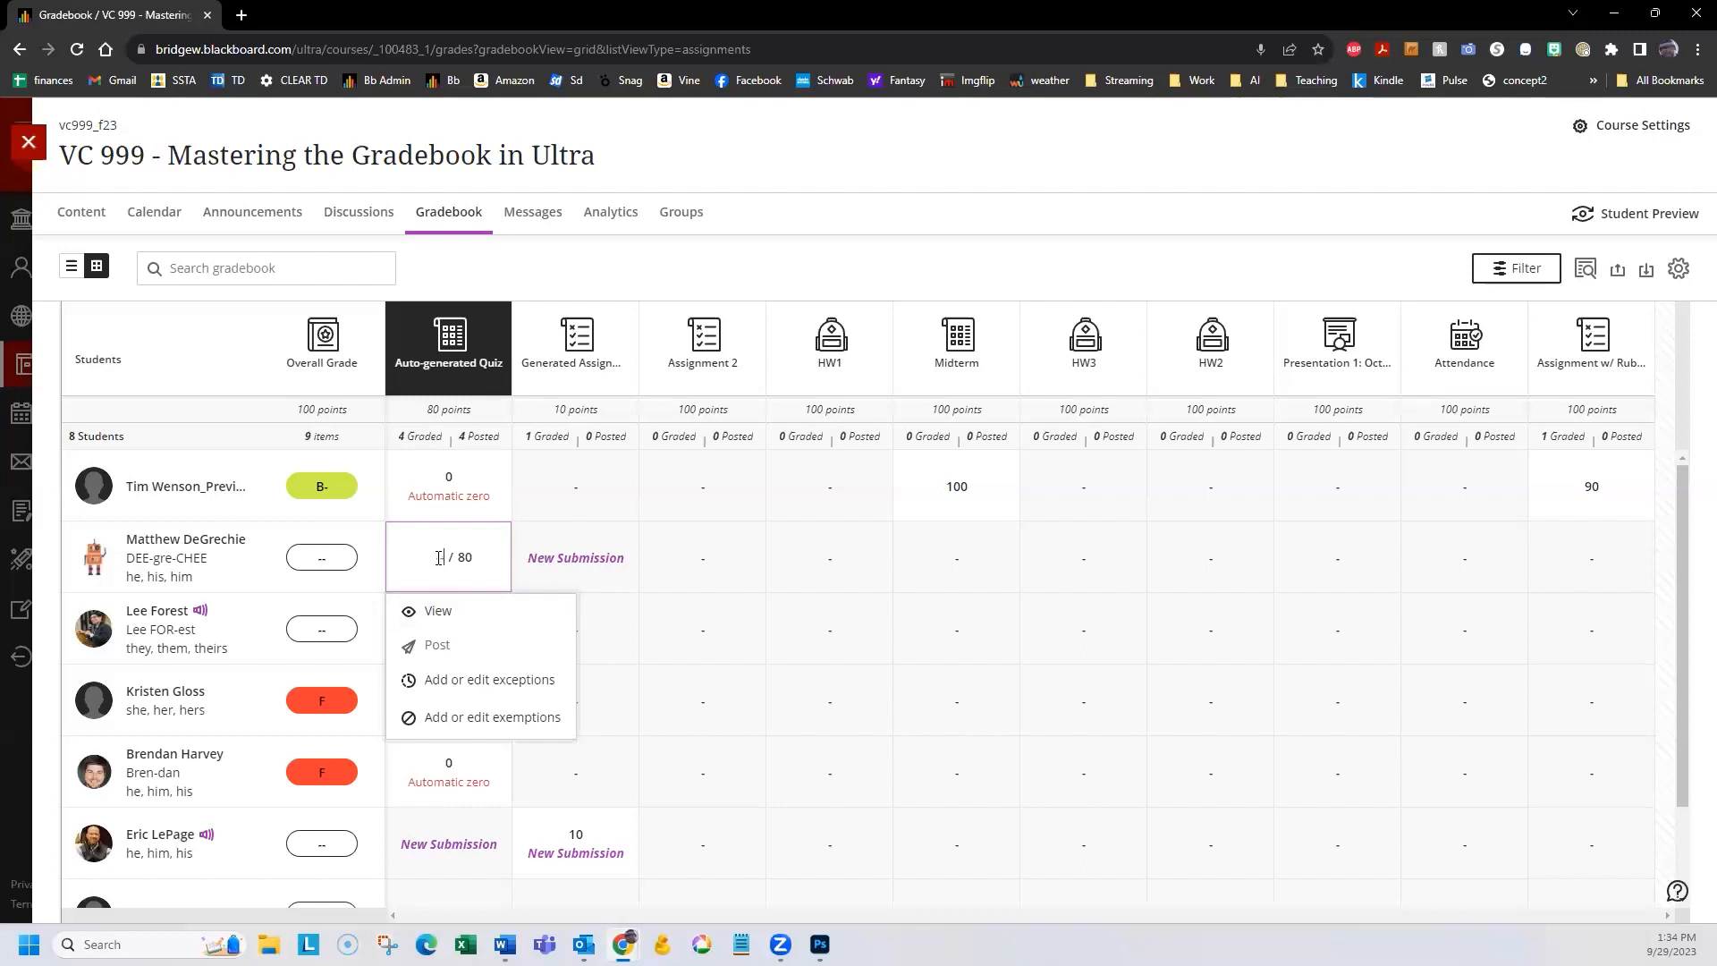
pyautogui.write('80')
pyautogui.press('Return')
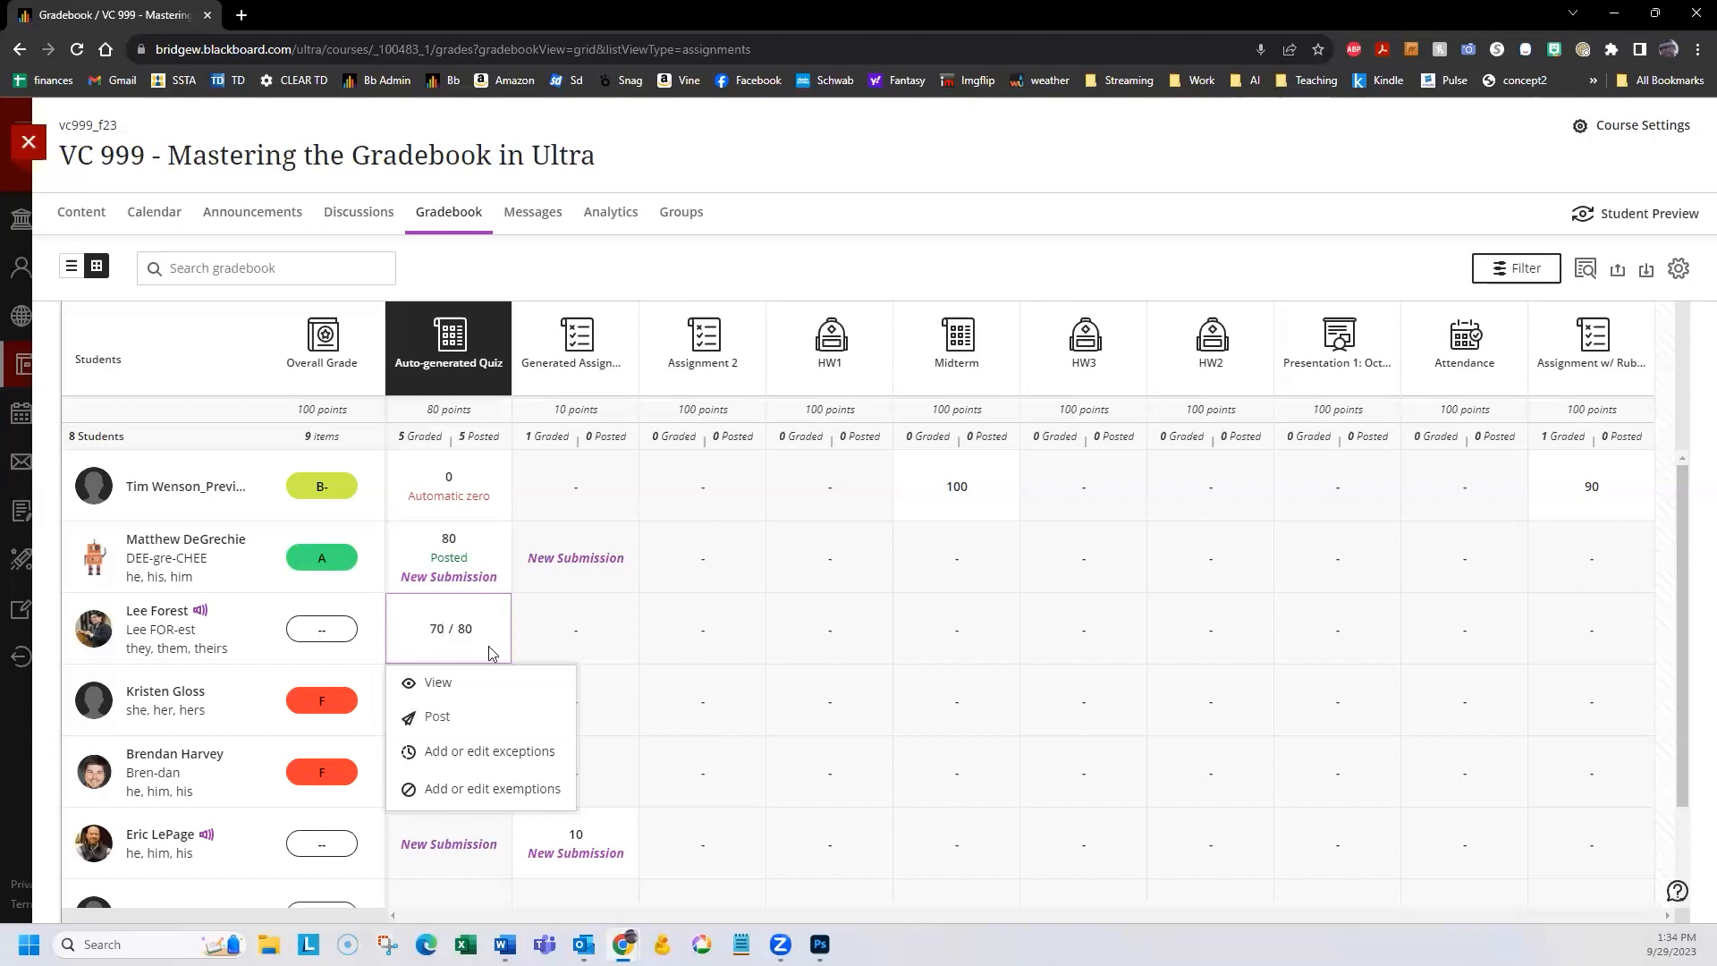
pyautogui.click(437, 716)
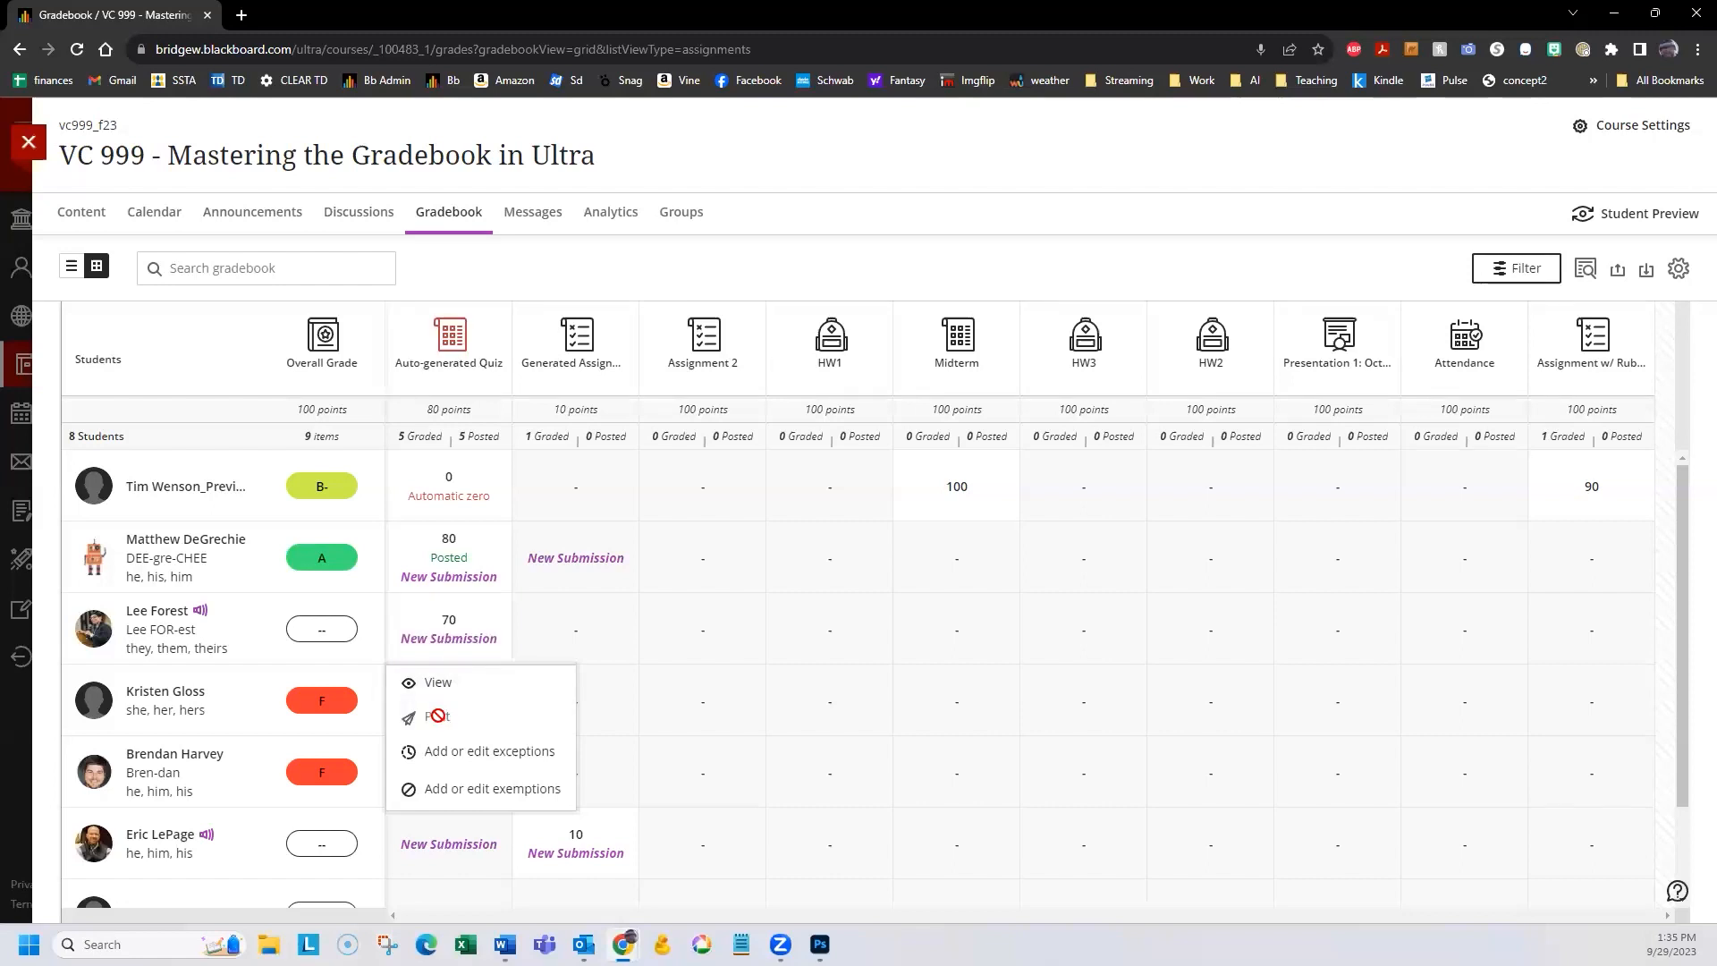
# View the sixth student's Auto-generated Quiz submission and switch to the submission of the last student in the list.
pyautogui.click(443, 845)
pyautogui.click(439, 678)
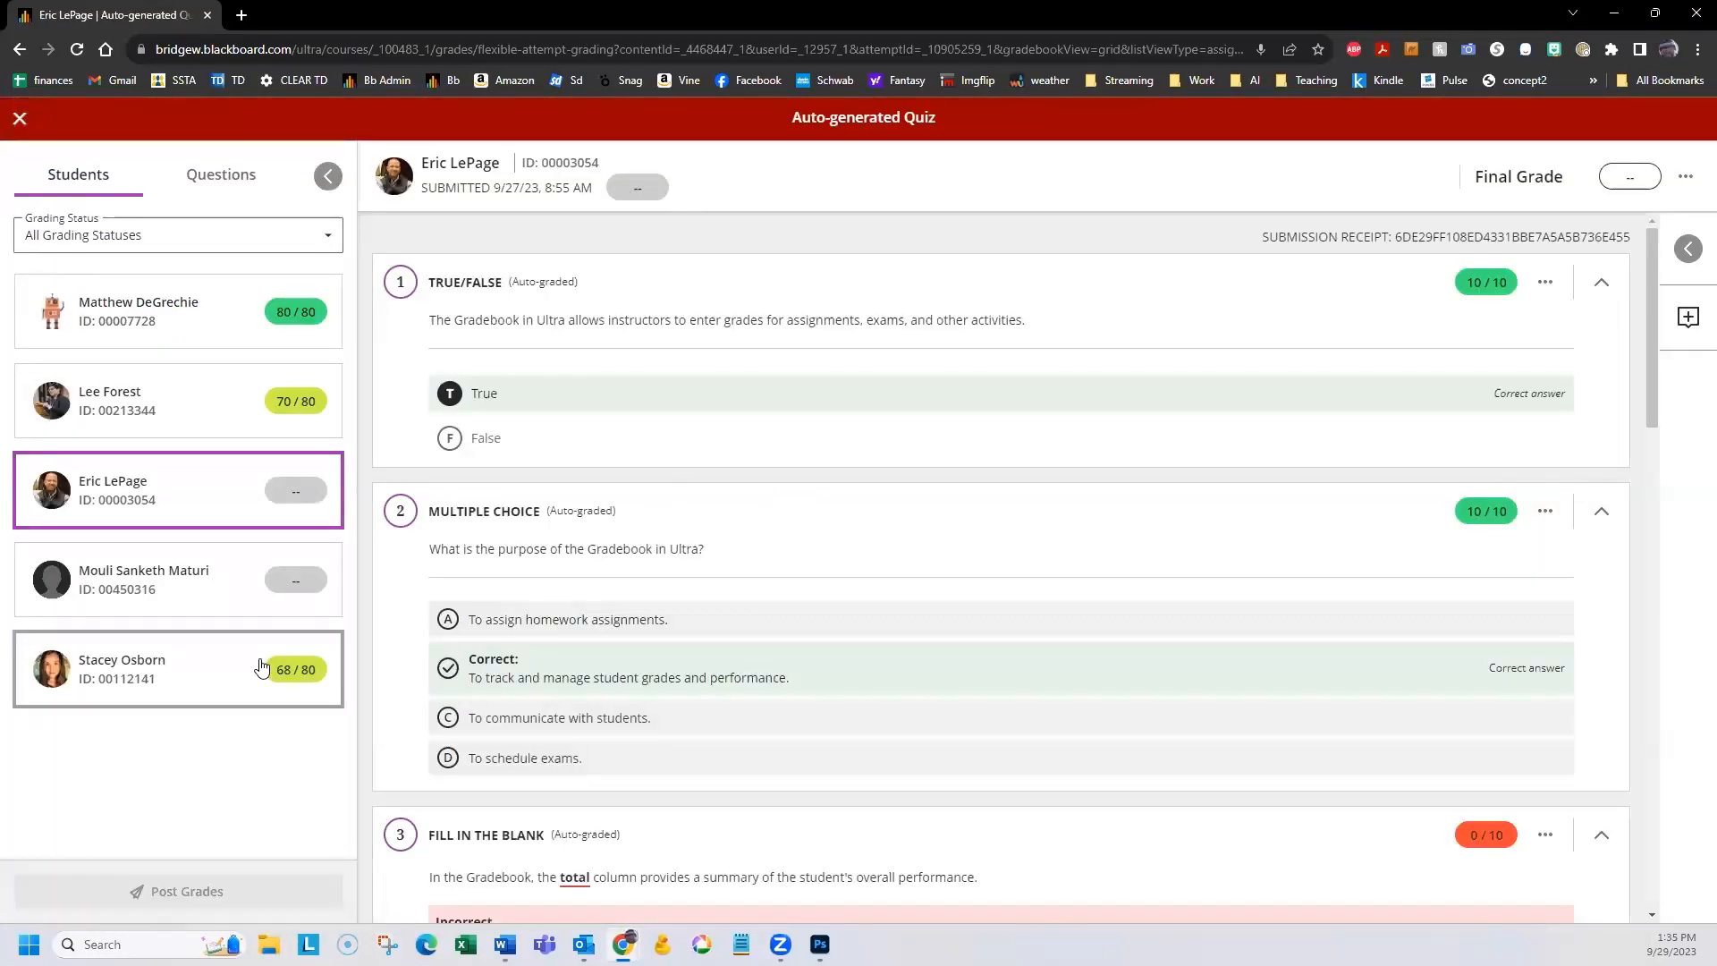
pyautogui.click(261, 660)
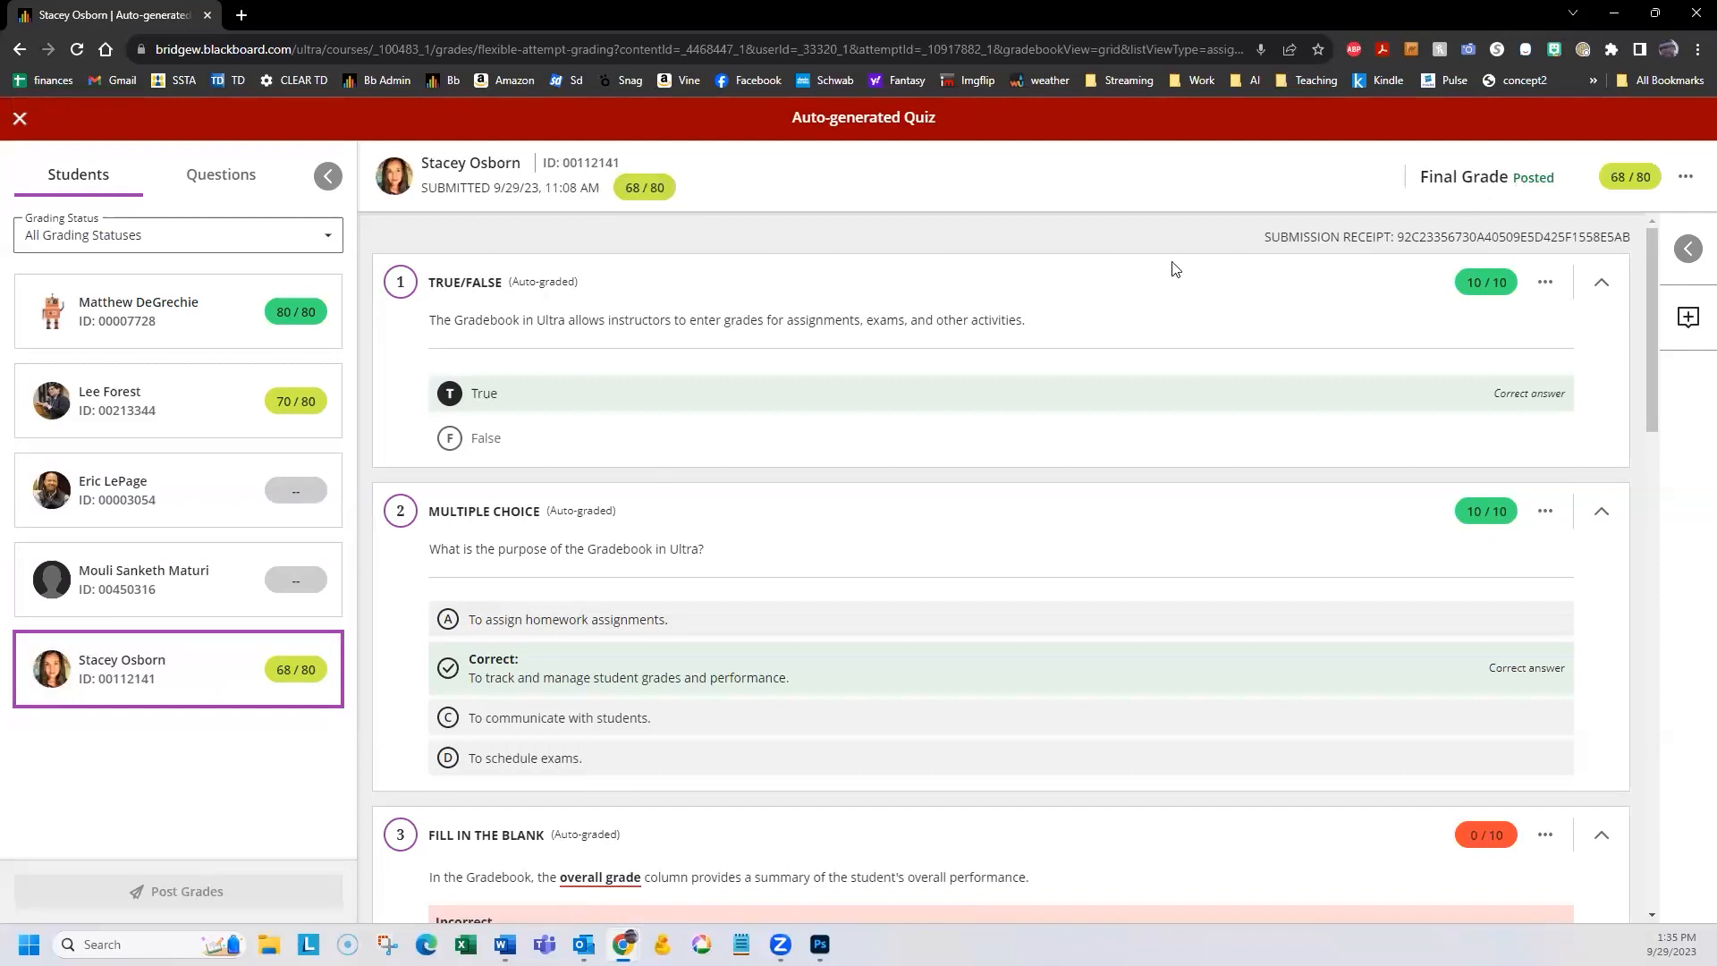
# Return to the gradebook grid and post the sixth student's Generated Assignment grade of 10.
pyautogui.click(19, 119)
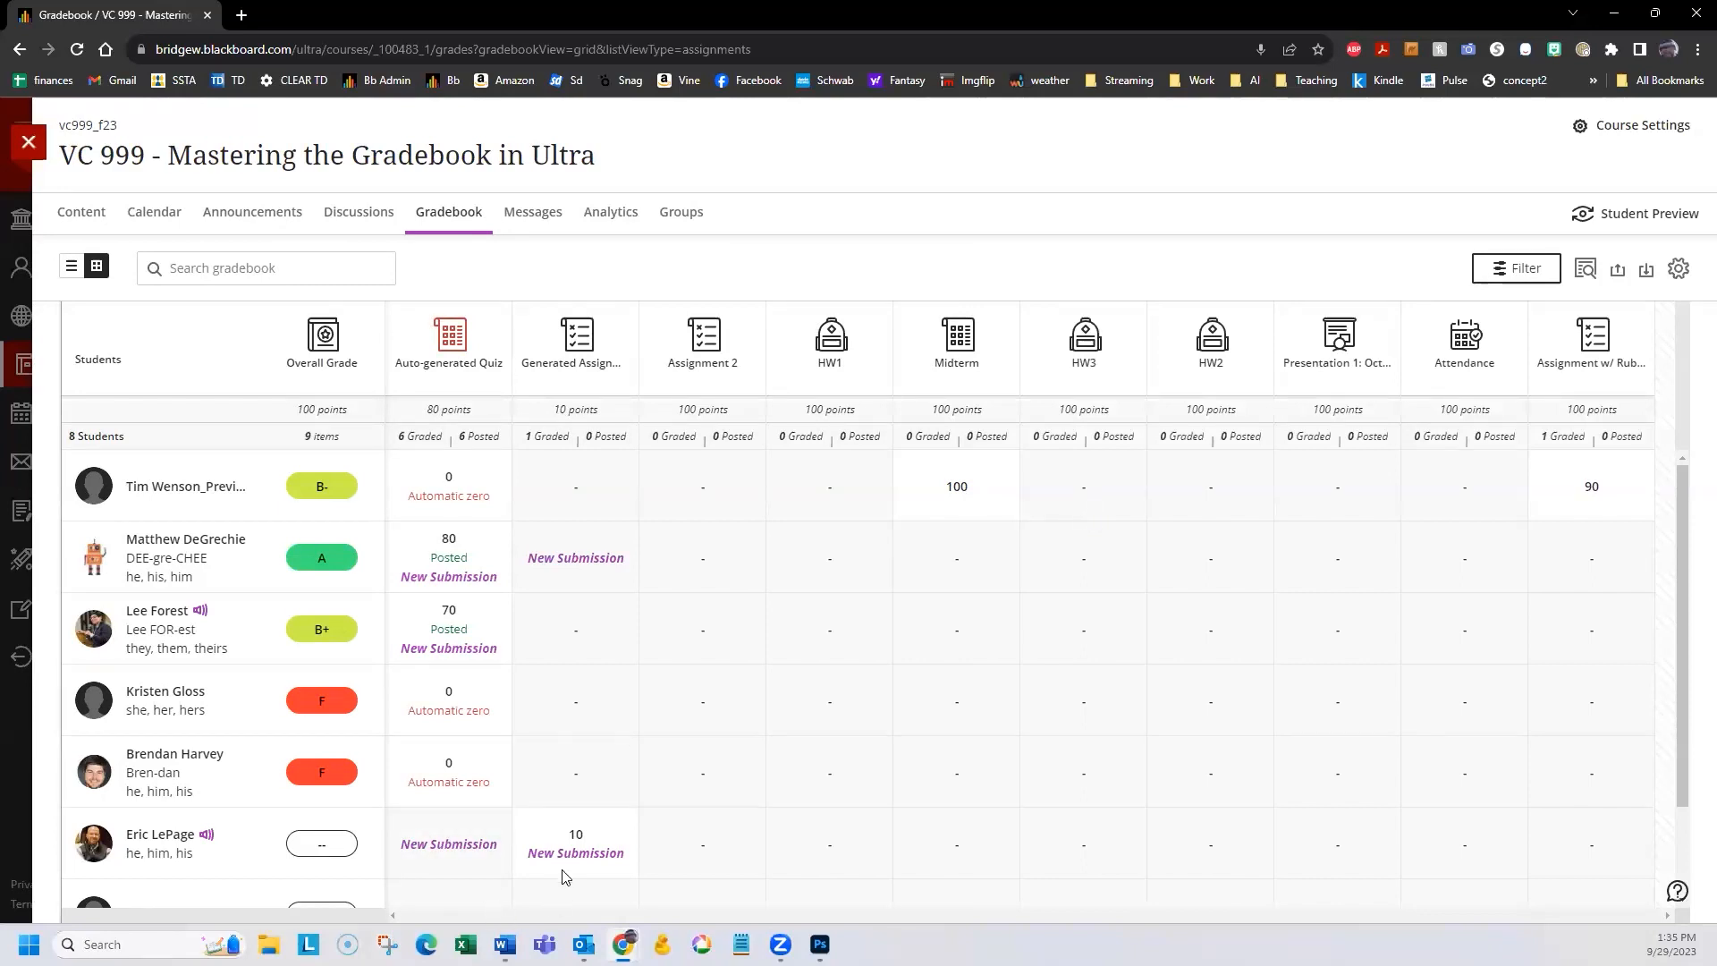
pyautogui.click(575, 849)
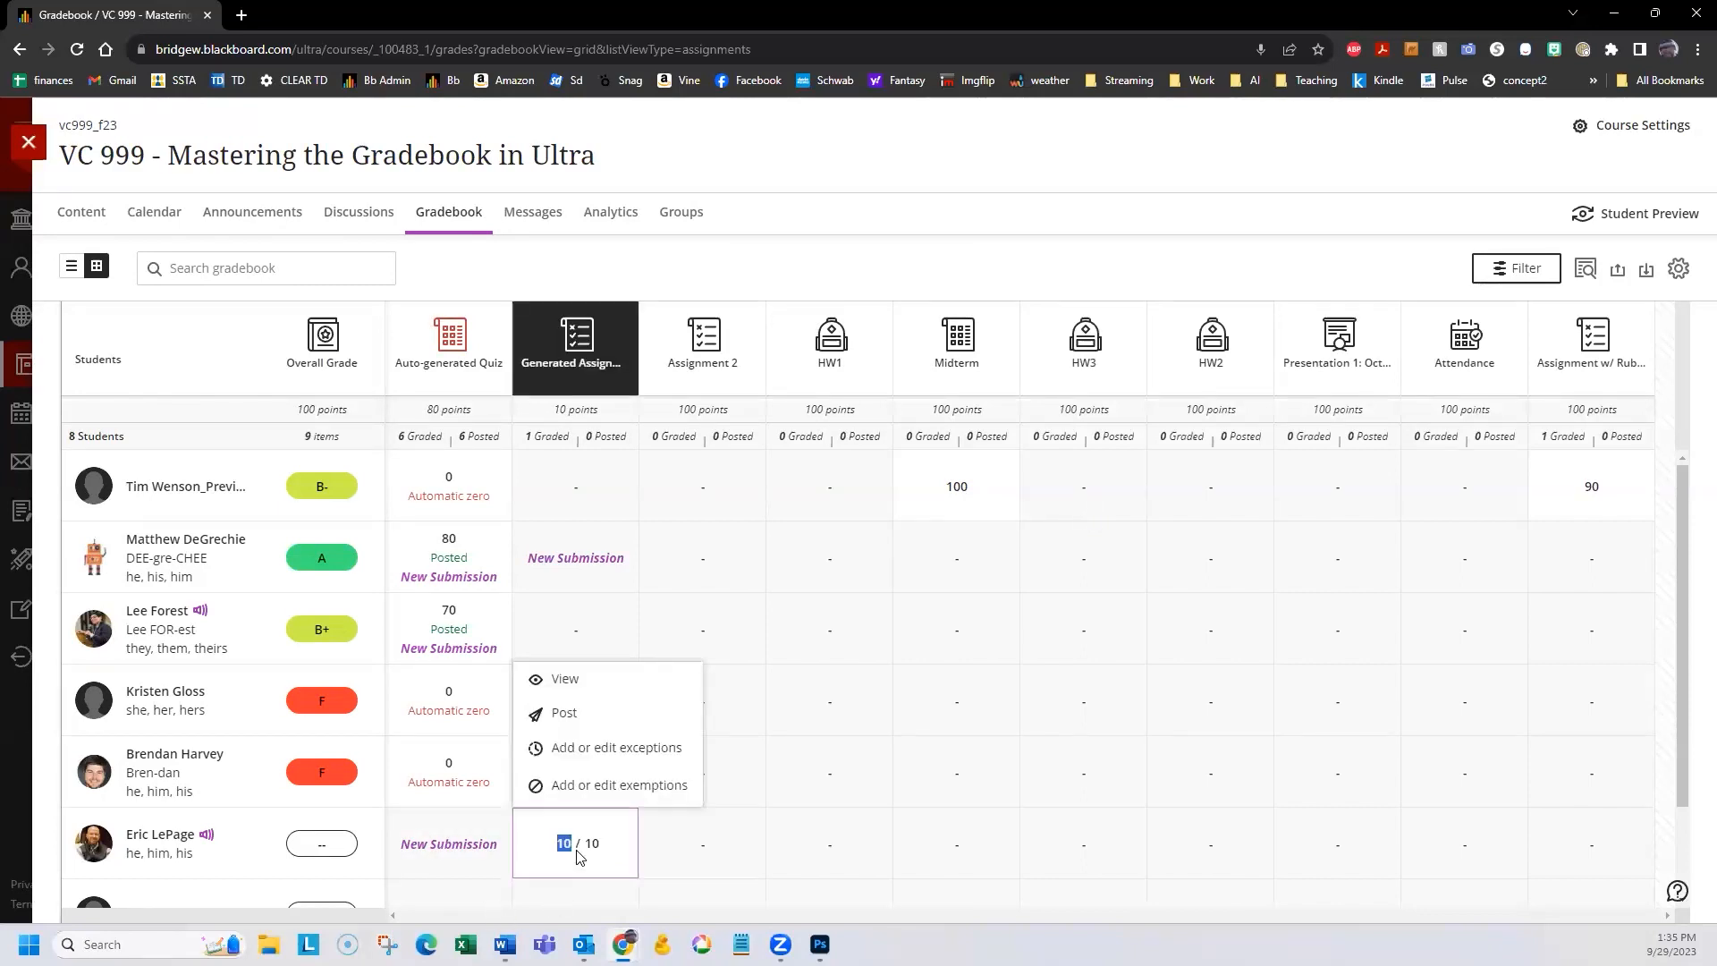
pyautogui.click(563, 713)
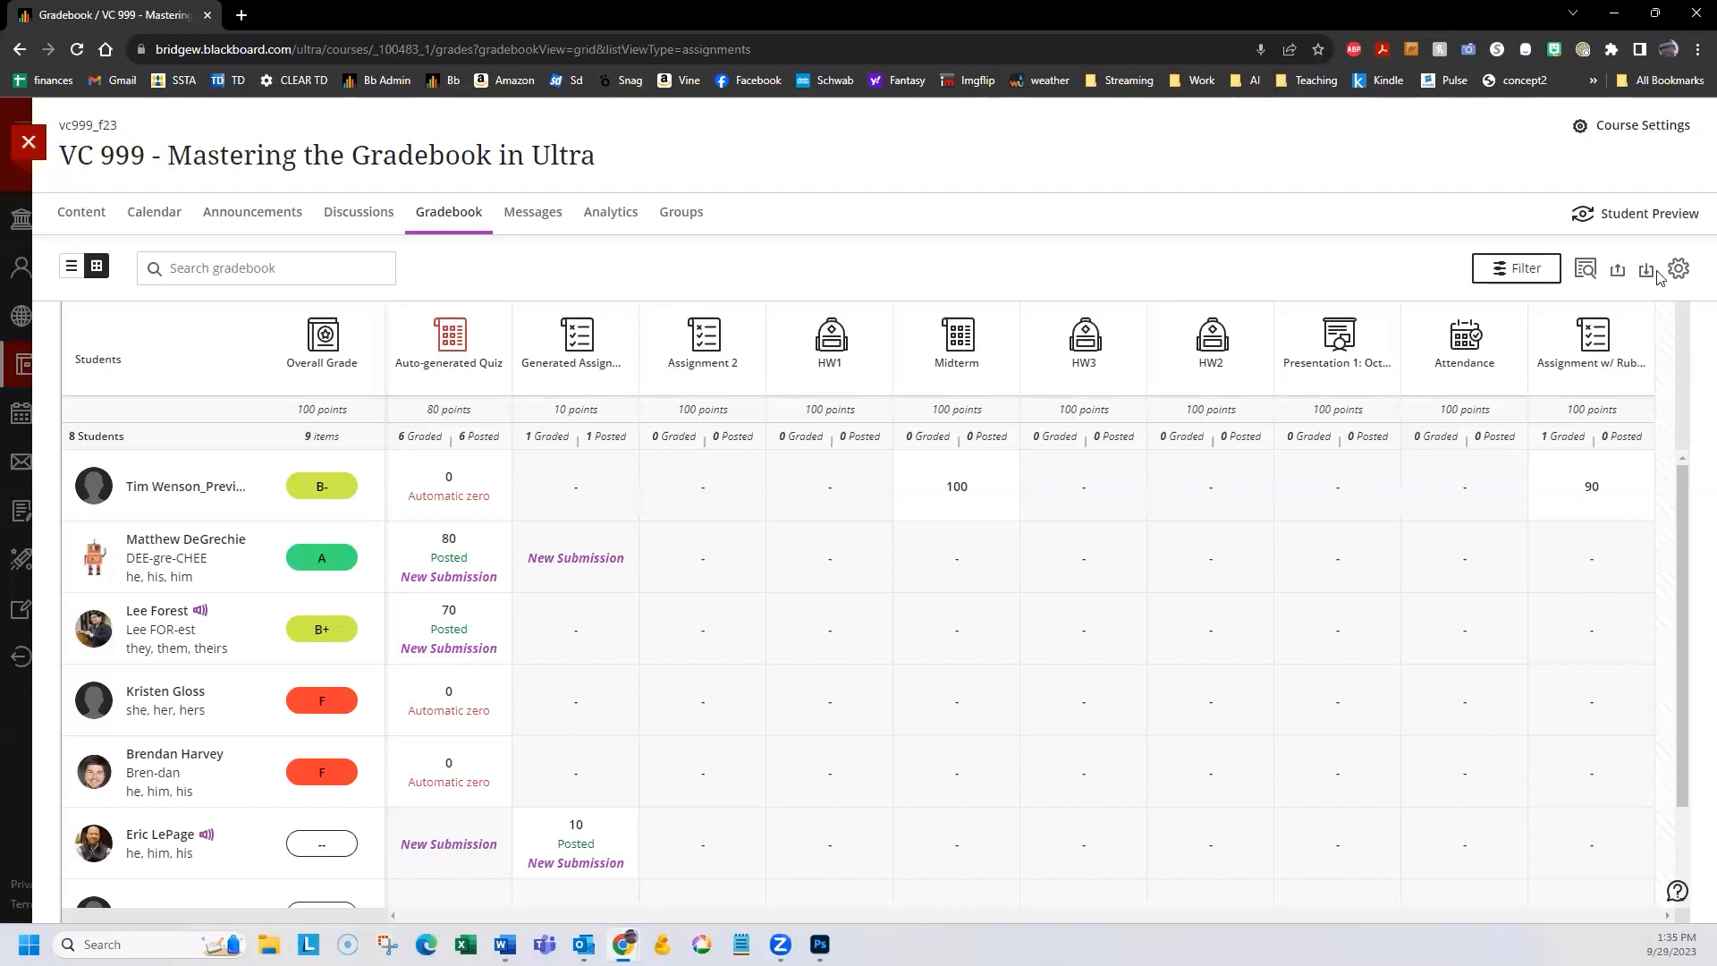
# Start the student preview and examine the grades and statuses in the student's view of the gradebook.
pyautogui.click(1641, 214)
pyautogui.click(954, 394)
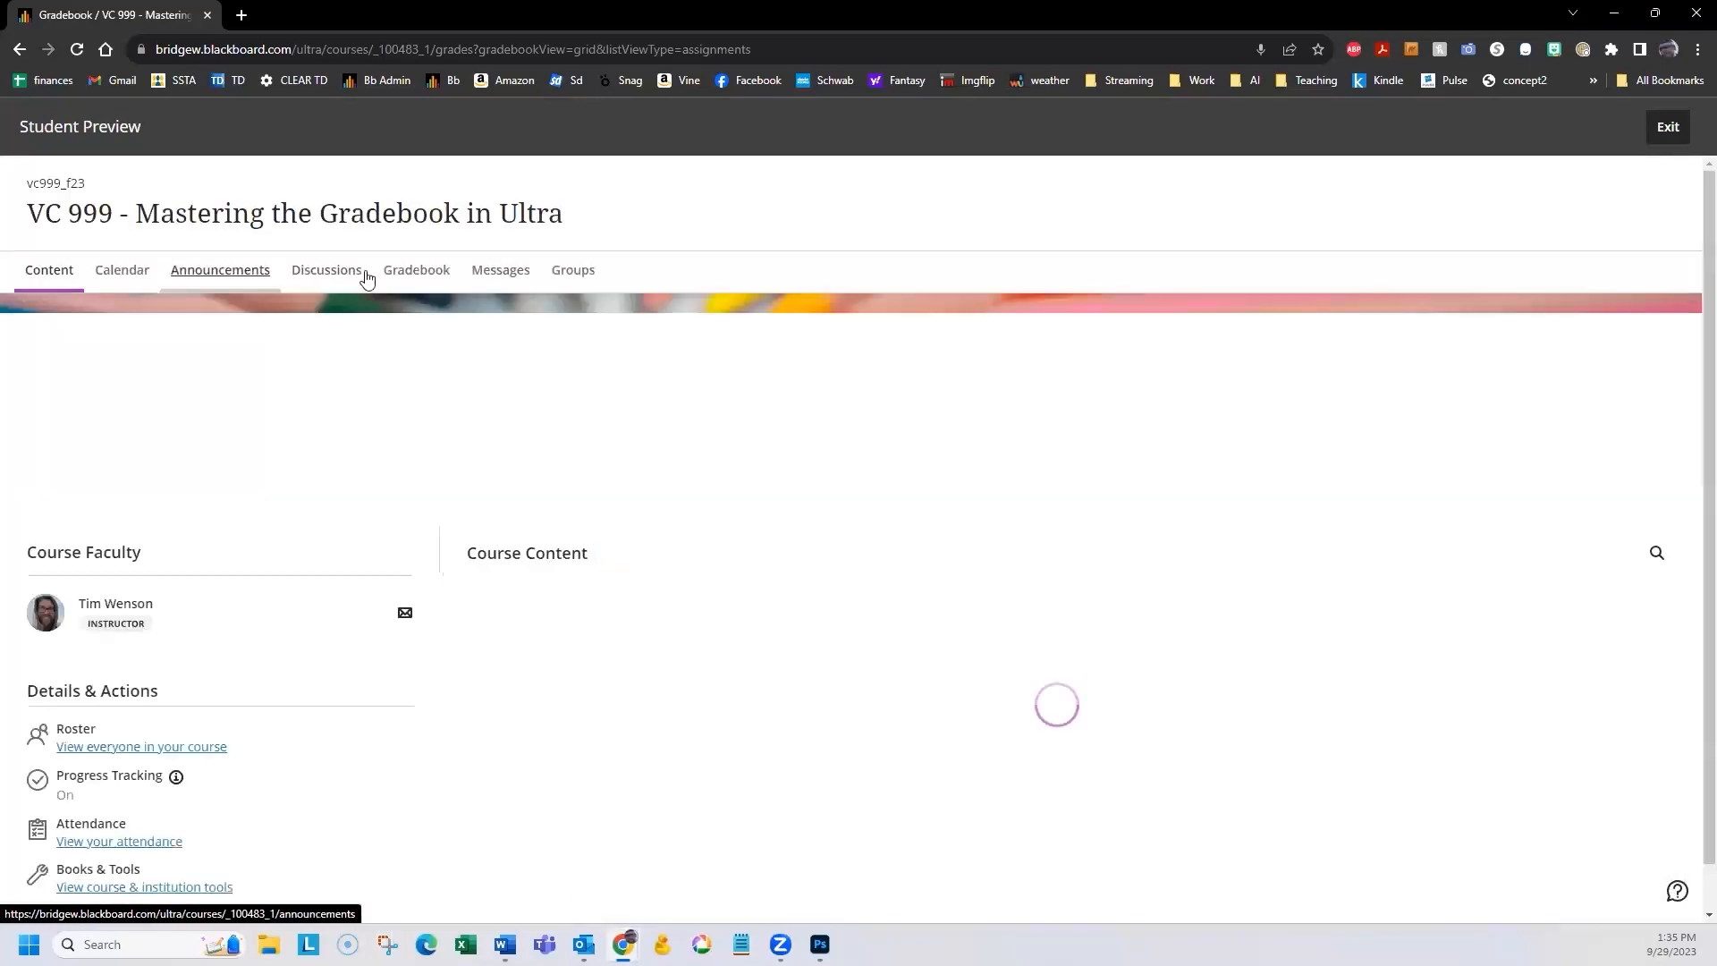
pyautogui.click(421, 277)
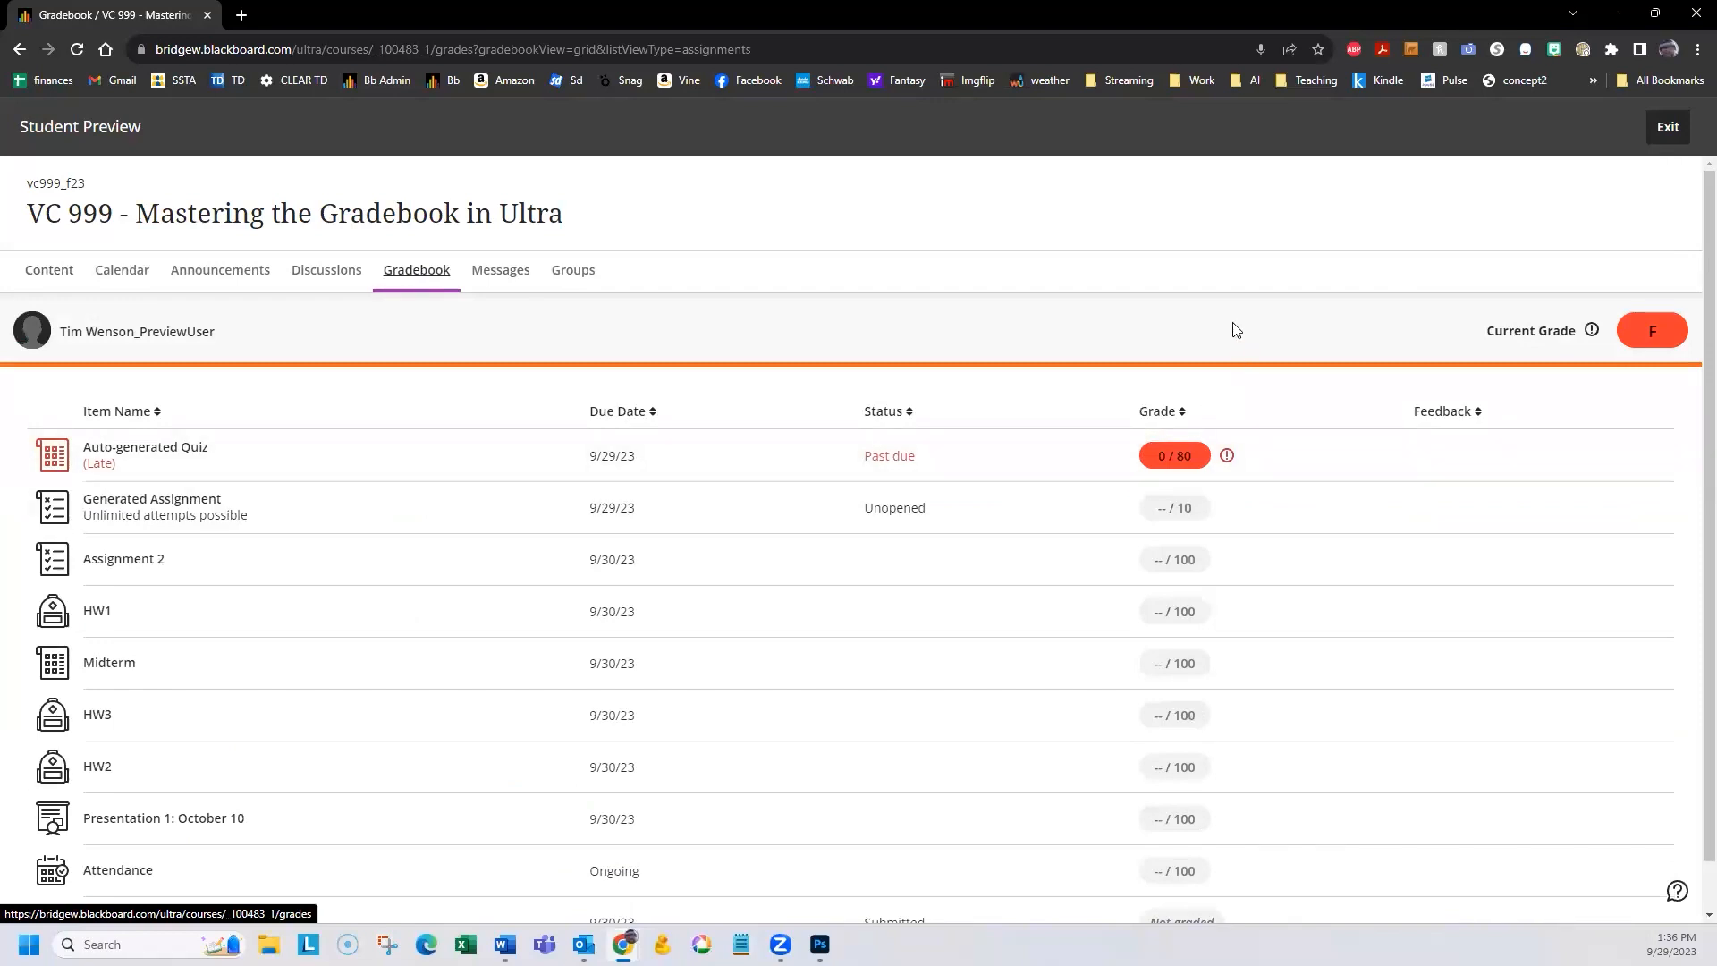
pyautogui.scroll(-1, 1228, 336)
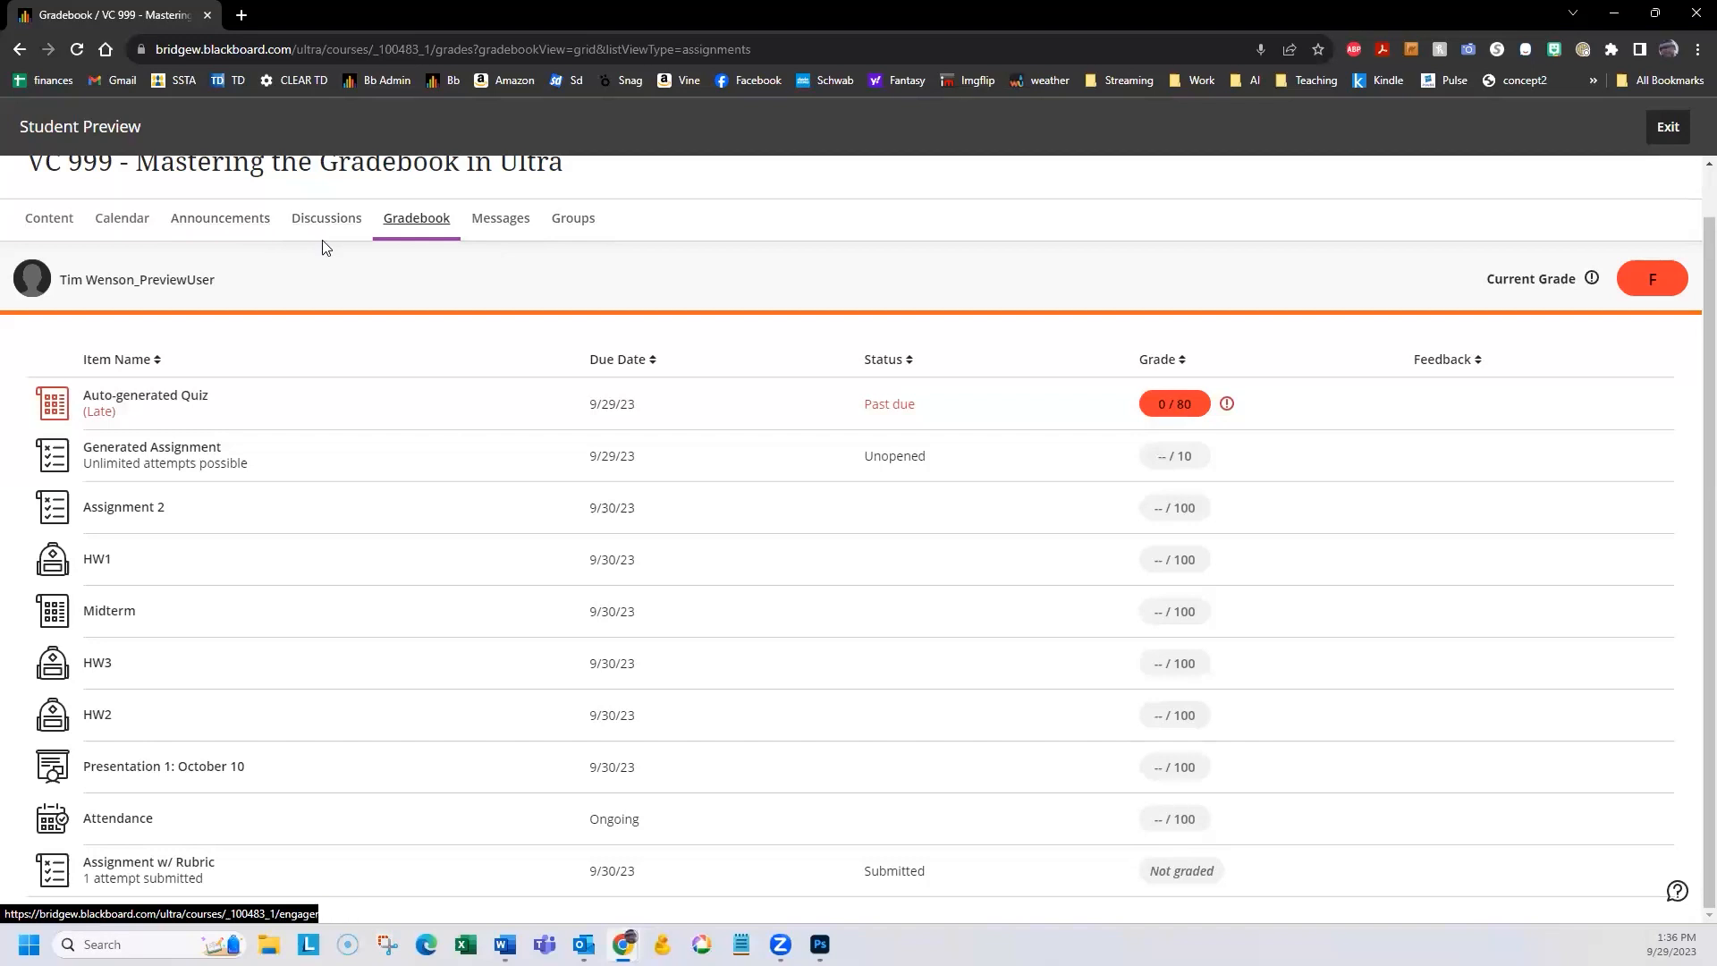
pyautogui.scroll(1, 1431, 284)
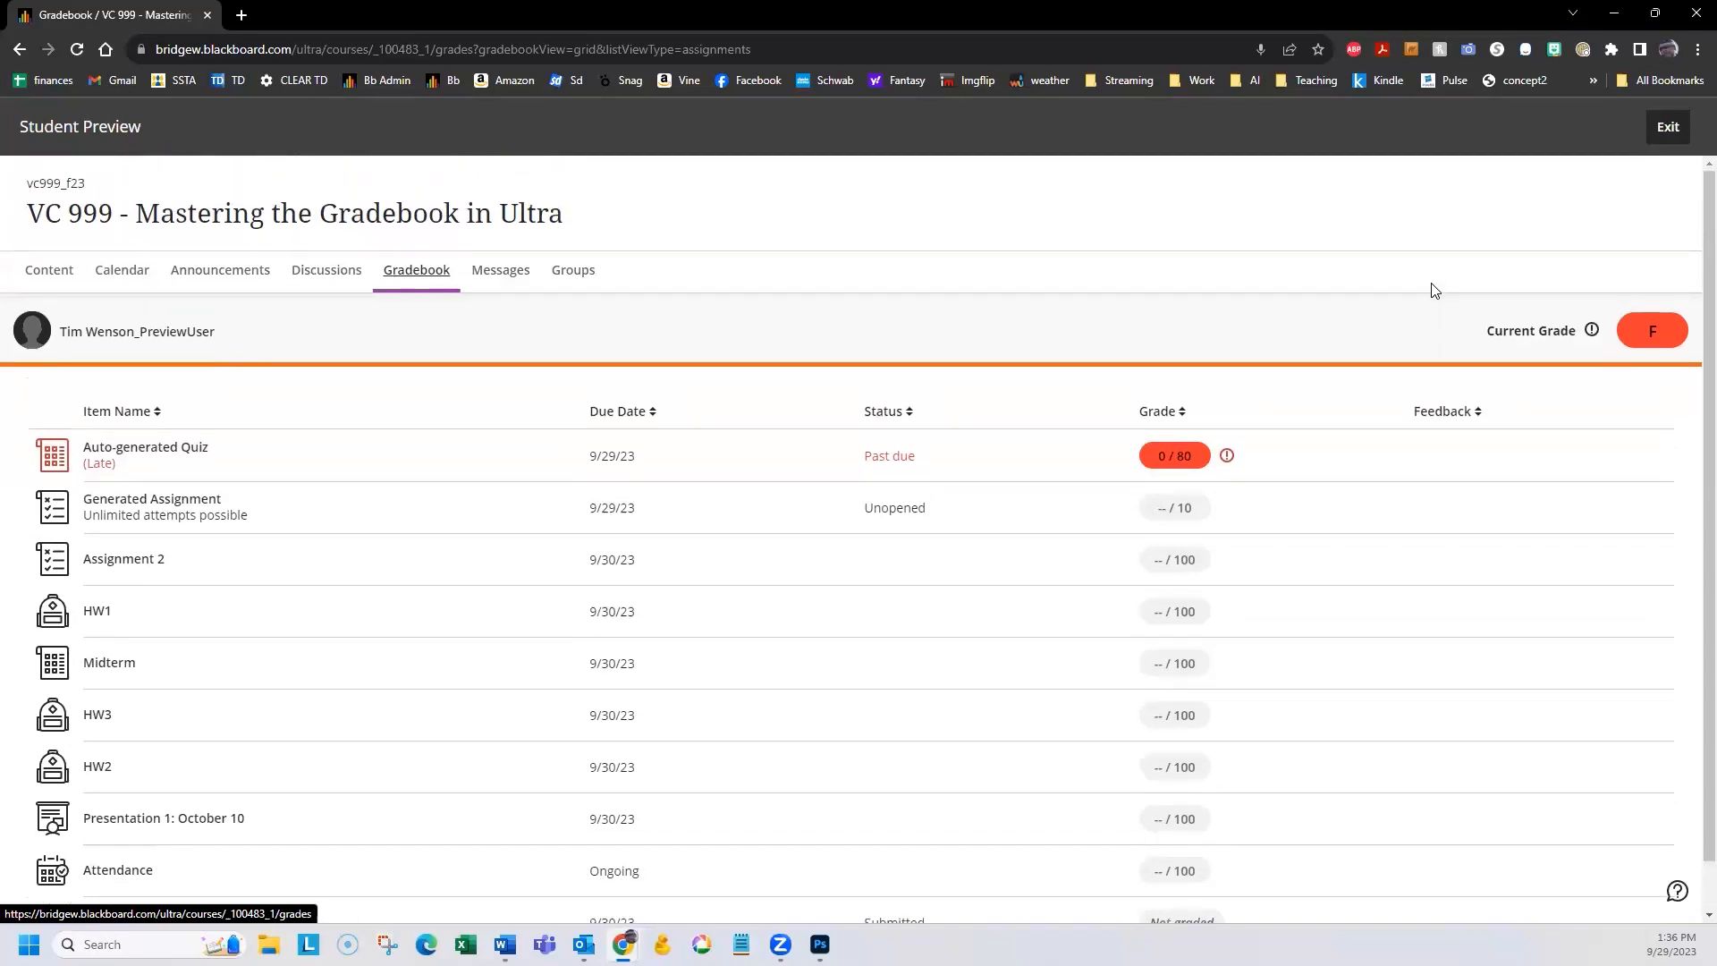
# Exit the student preview, saving the preview user, and open the course content page.
pyautogui.click(1672, 127)
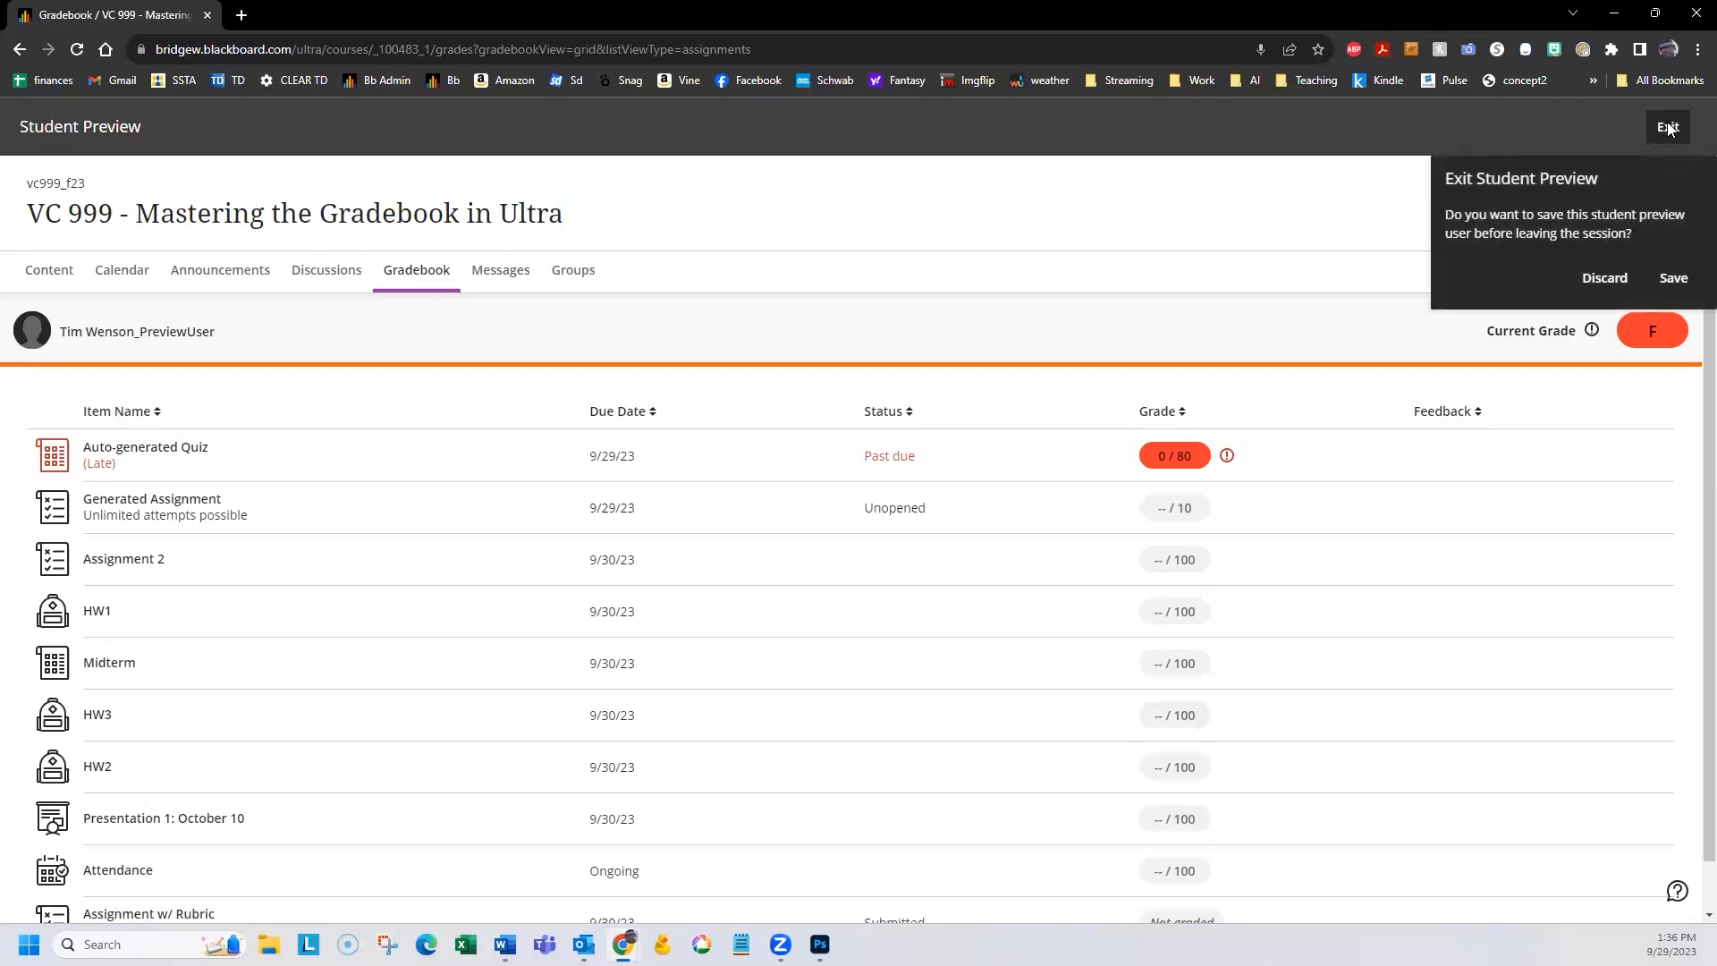
pyautogui.click(1670, 277)
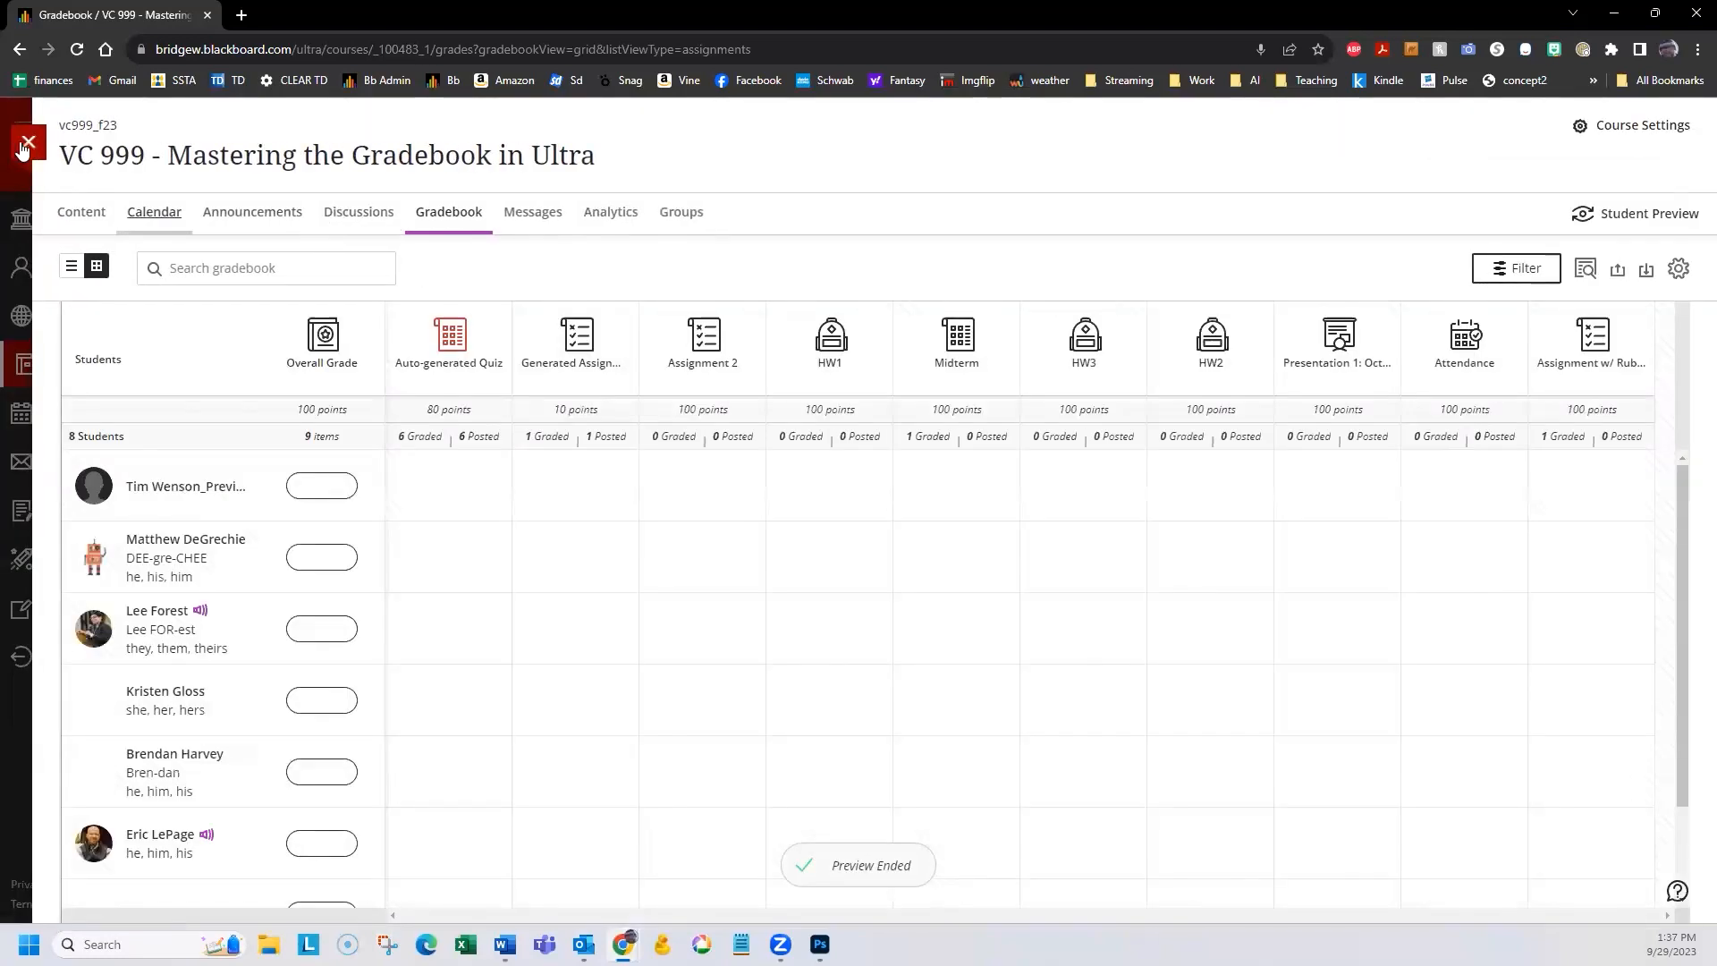
pyautogui.click(86, 215)
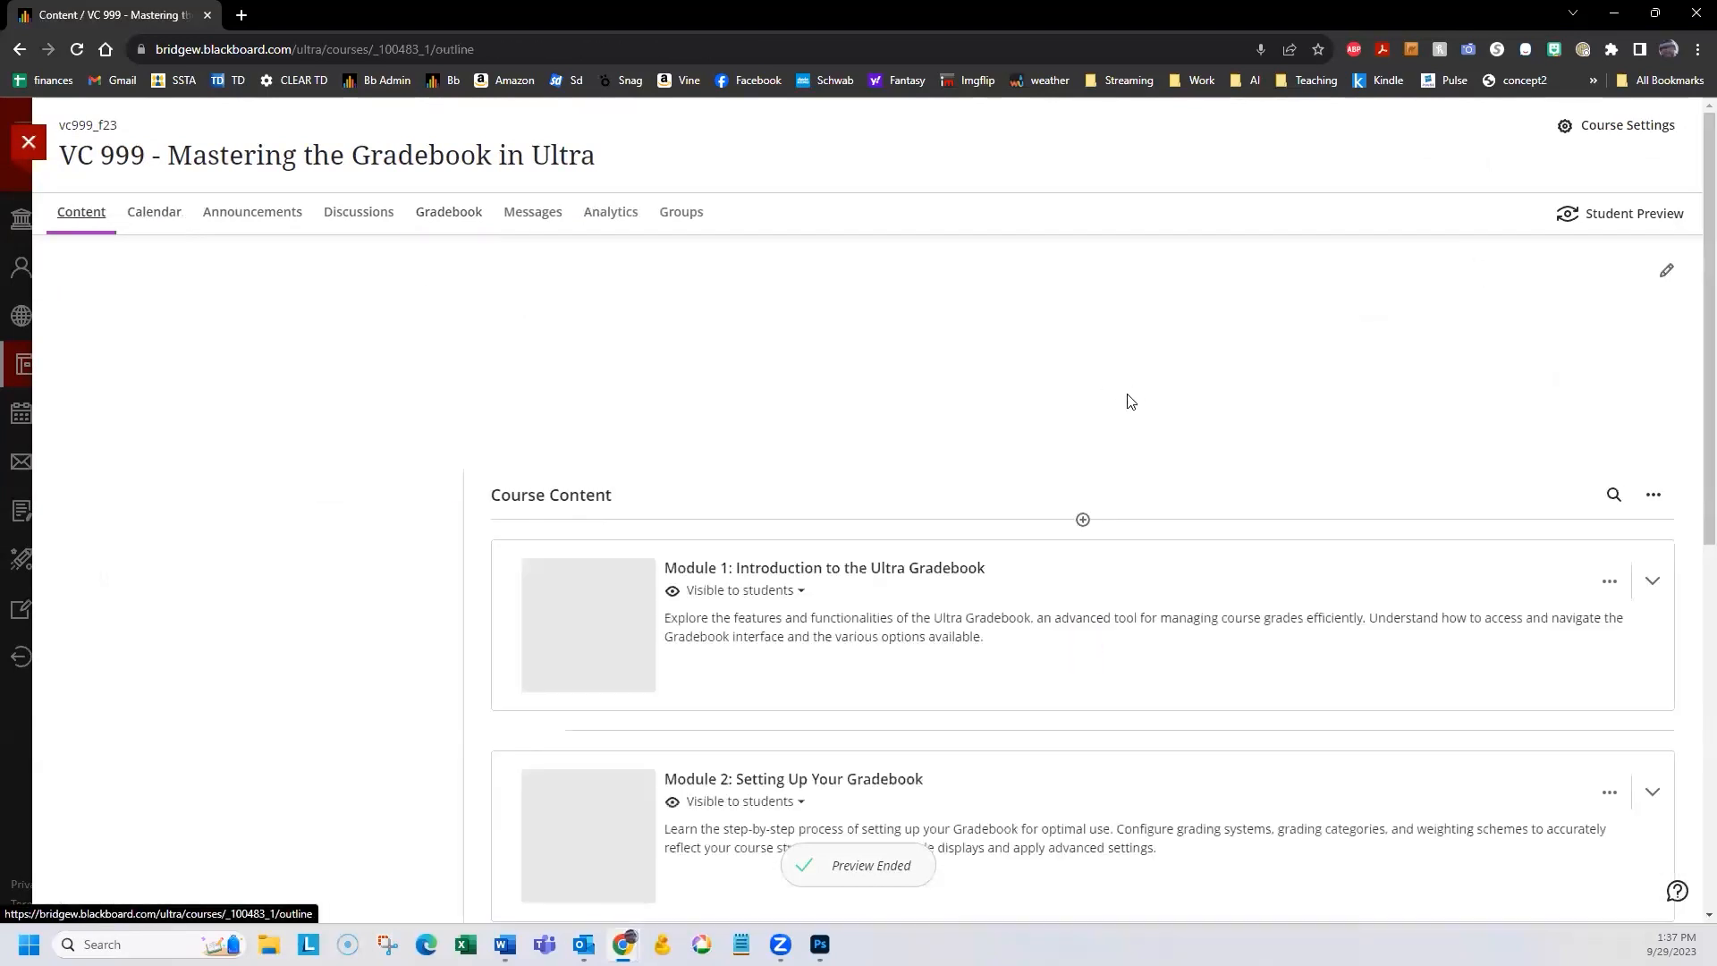
pyautogui.click(1051, 687)
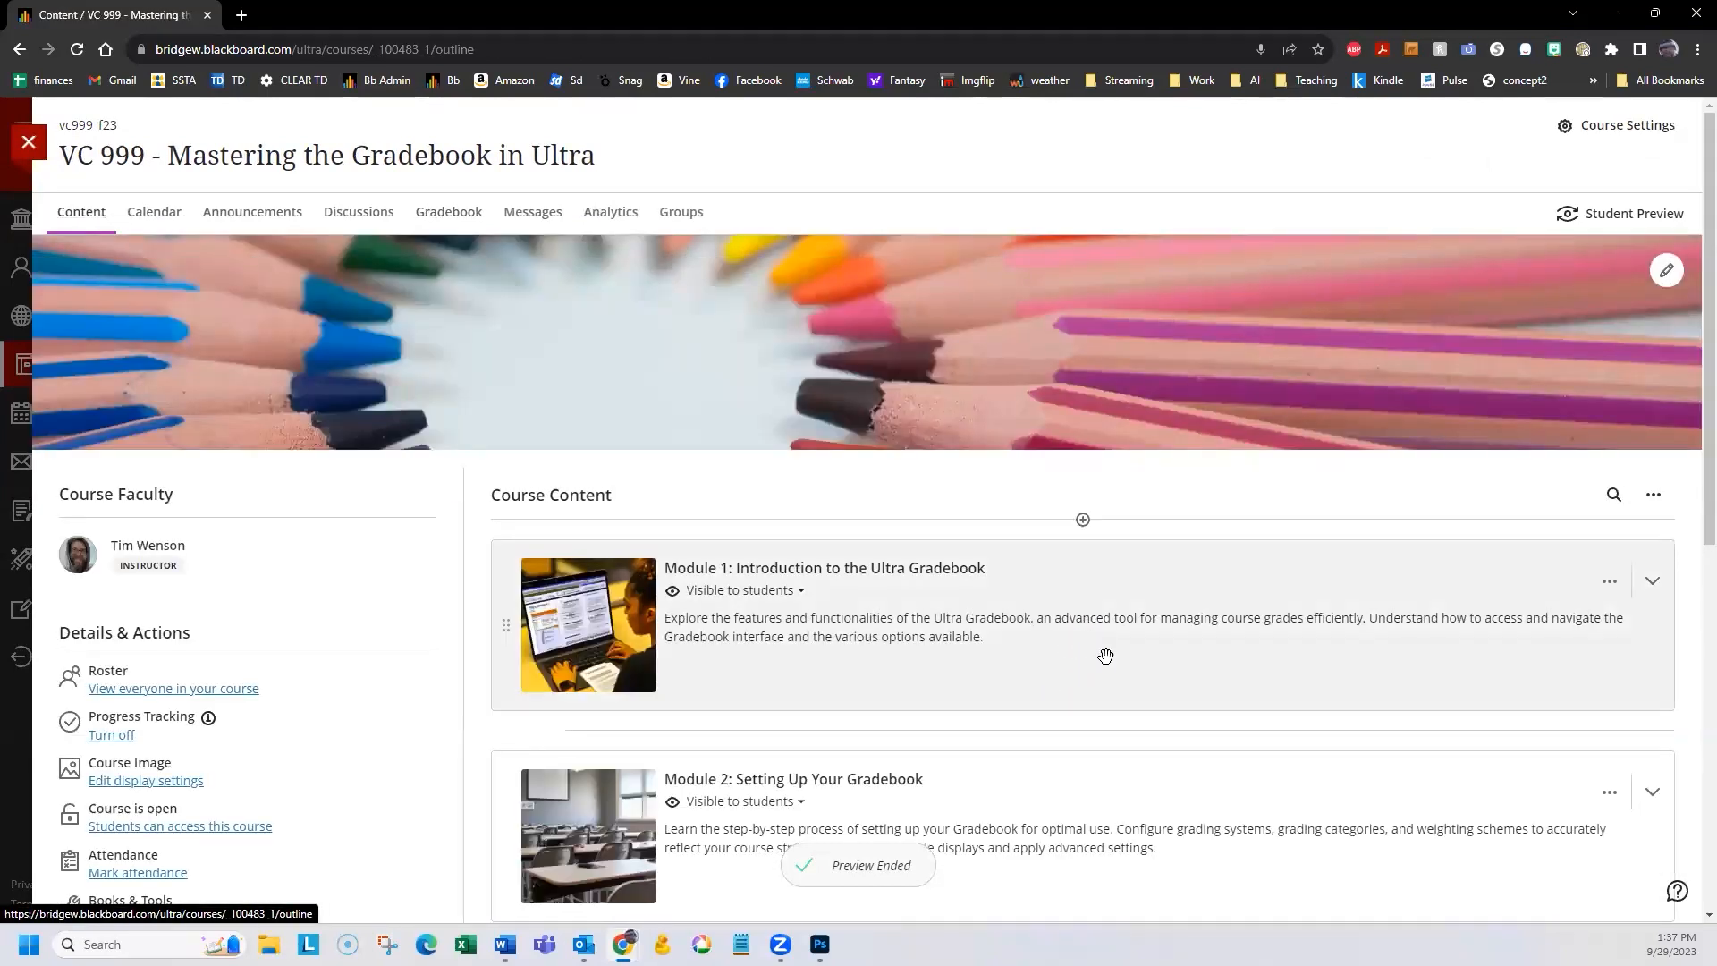
pyautogui.scroll(-4, 1095, 677)
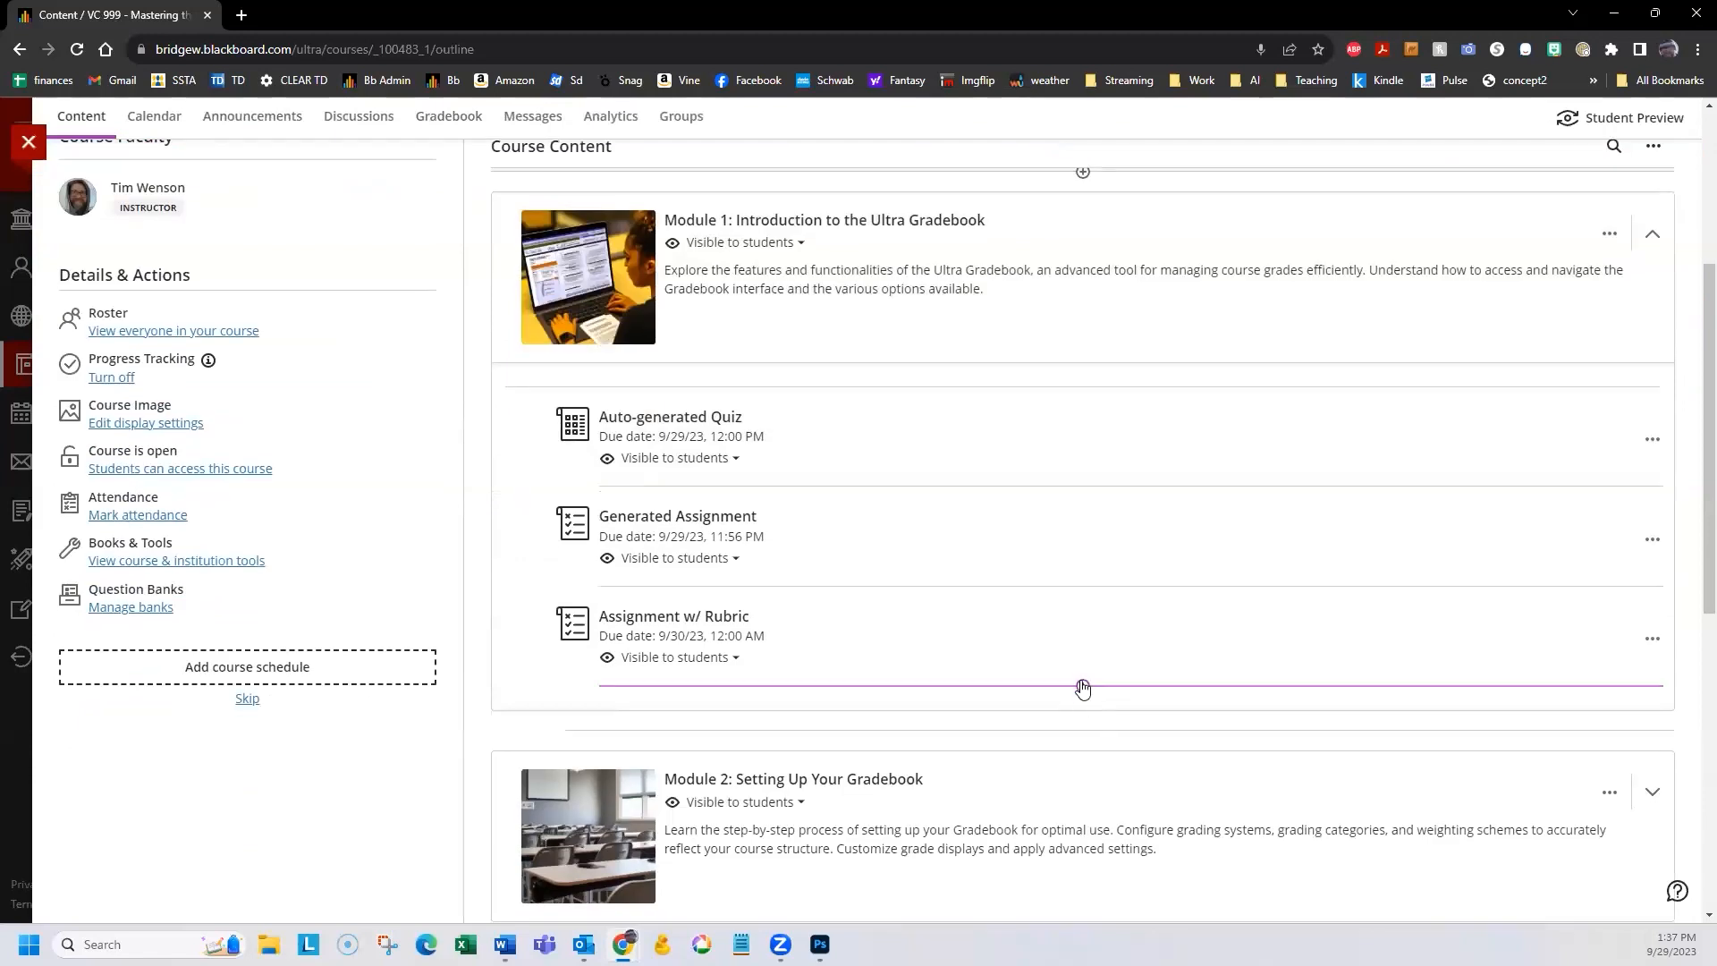
pyautogui.click(1082, 686)
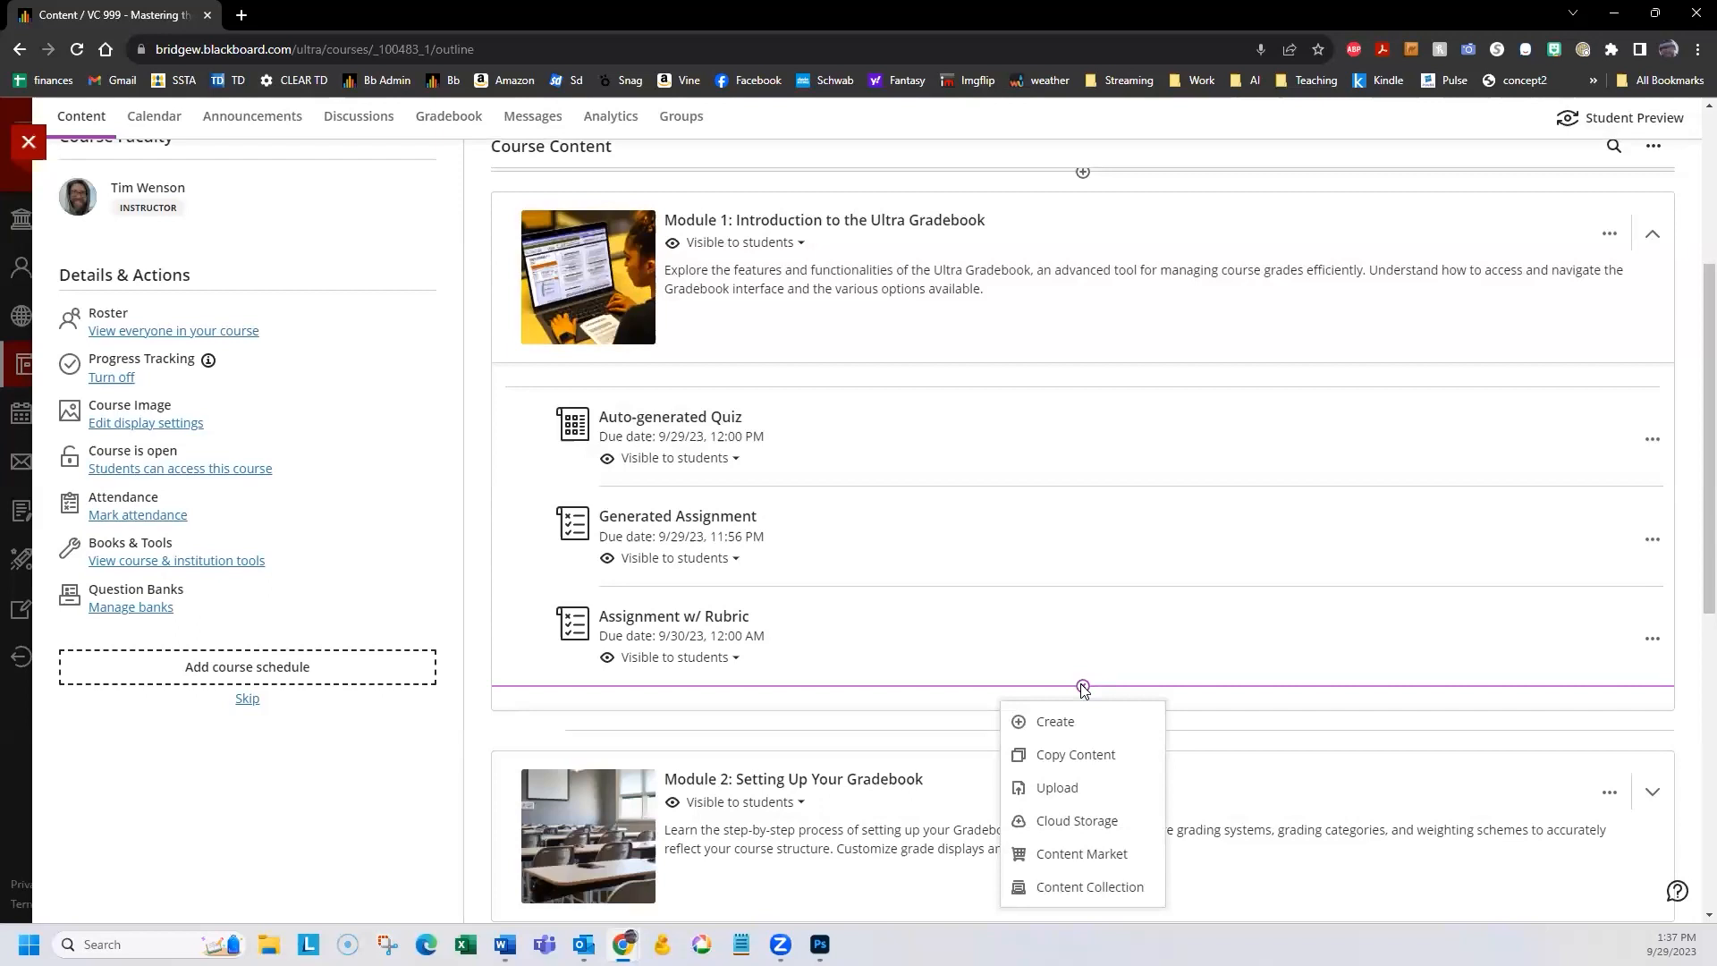
pyautogui.click(1073, 728)
pyautogui.scroll(-2, 1542, 572)
pyautogui.click(1438, 865)
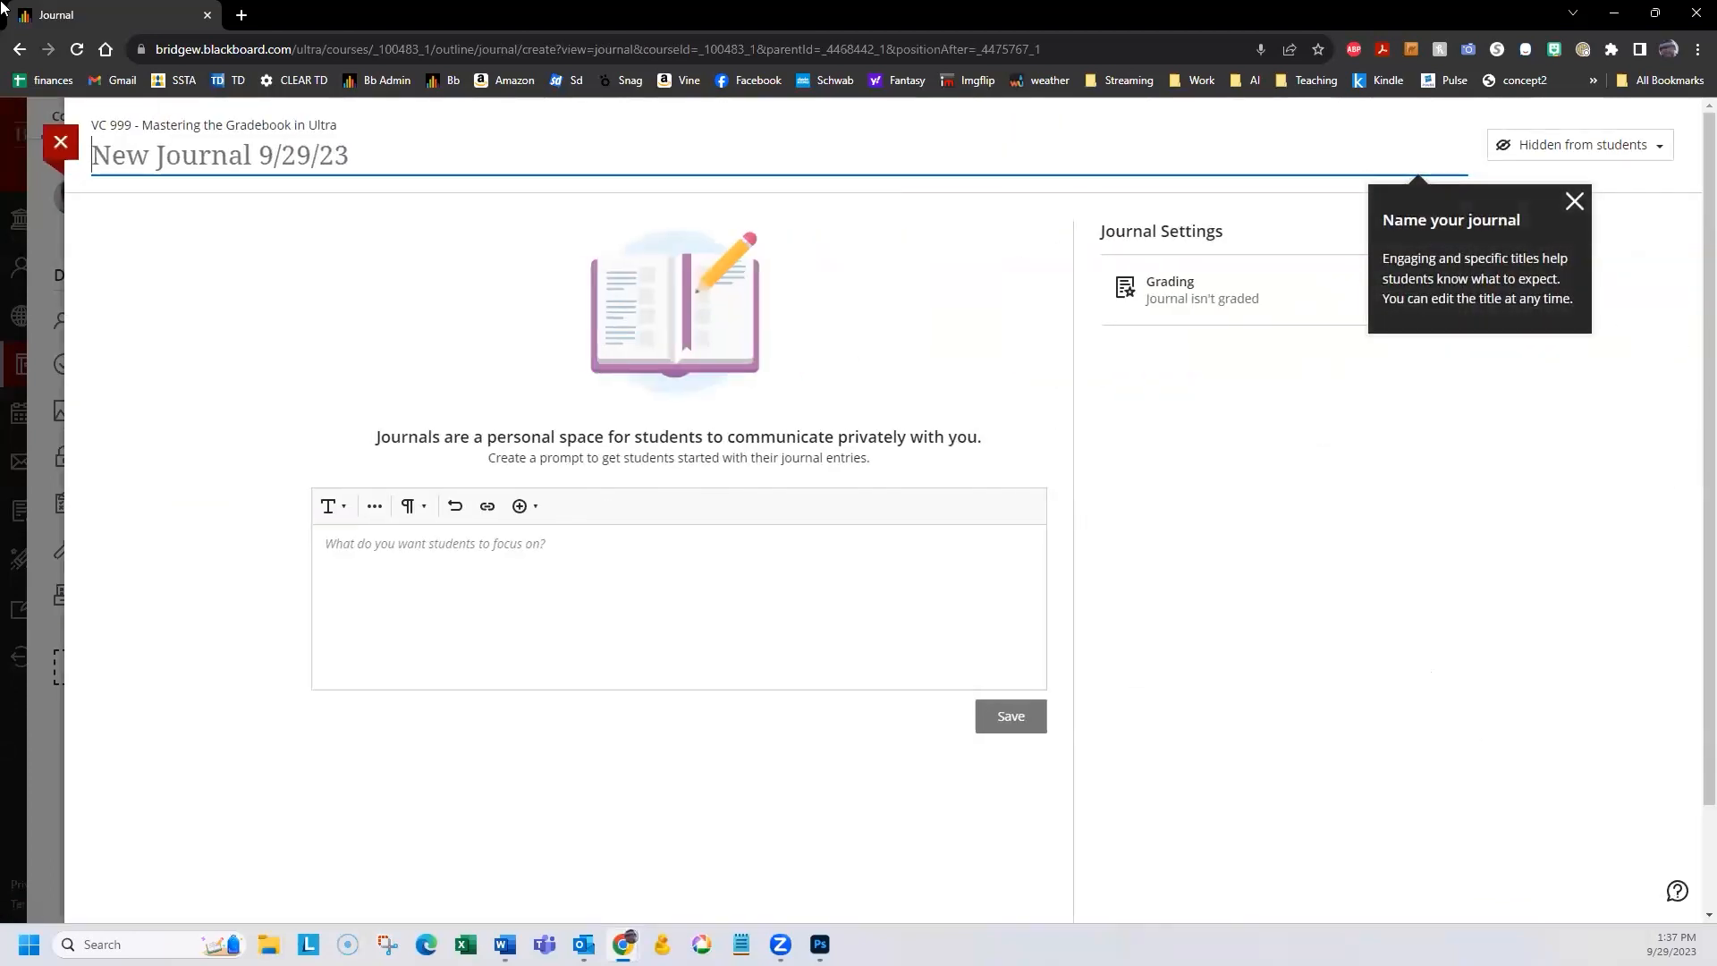
pyautogui.click(64, 143)
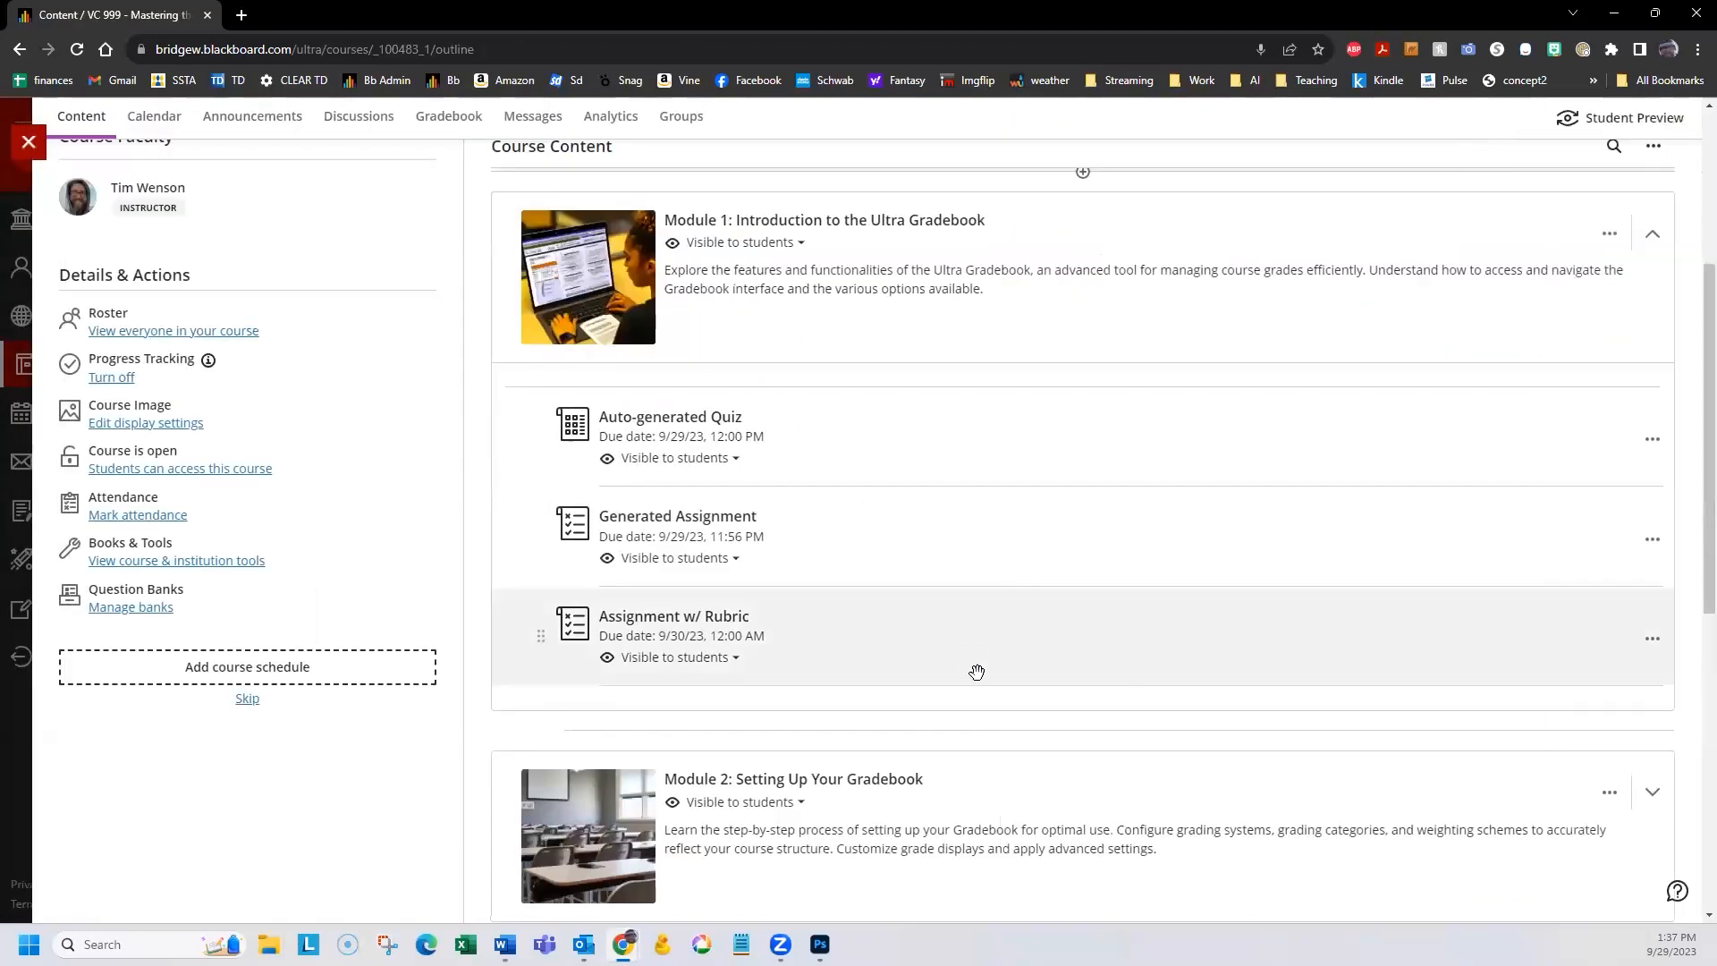
# Create a discussion below Assignment w/ Rubric in Module 1 with the prompt "Post your initial response here".
pyautogui.click(1082, 686)
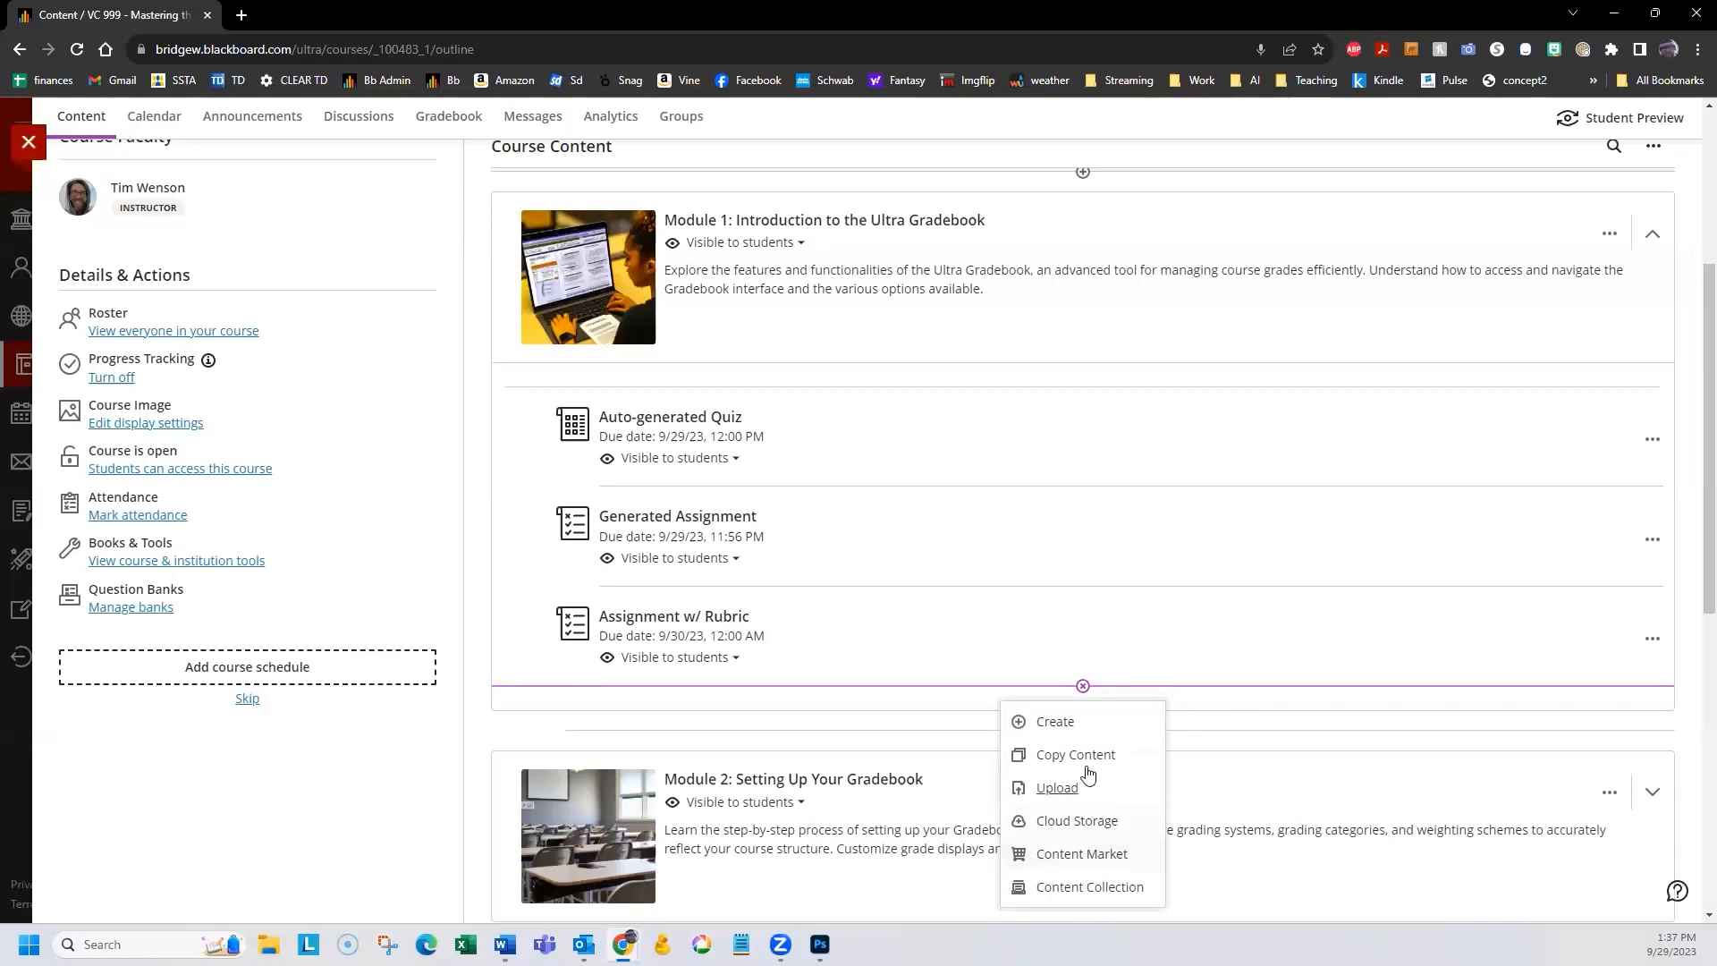
pyautogui.click(1061, 725)
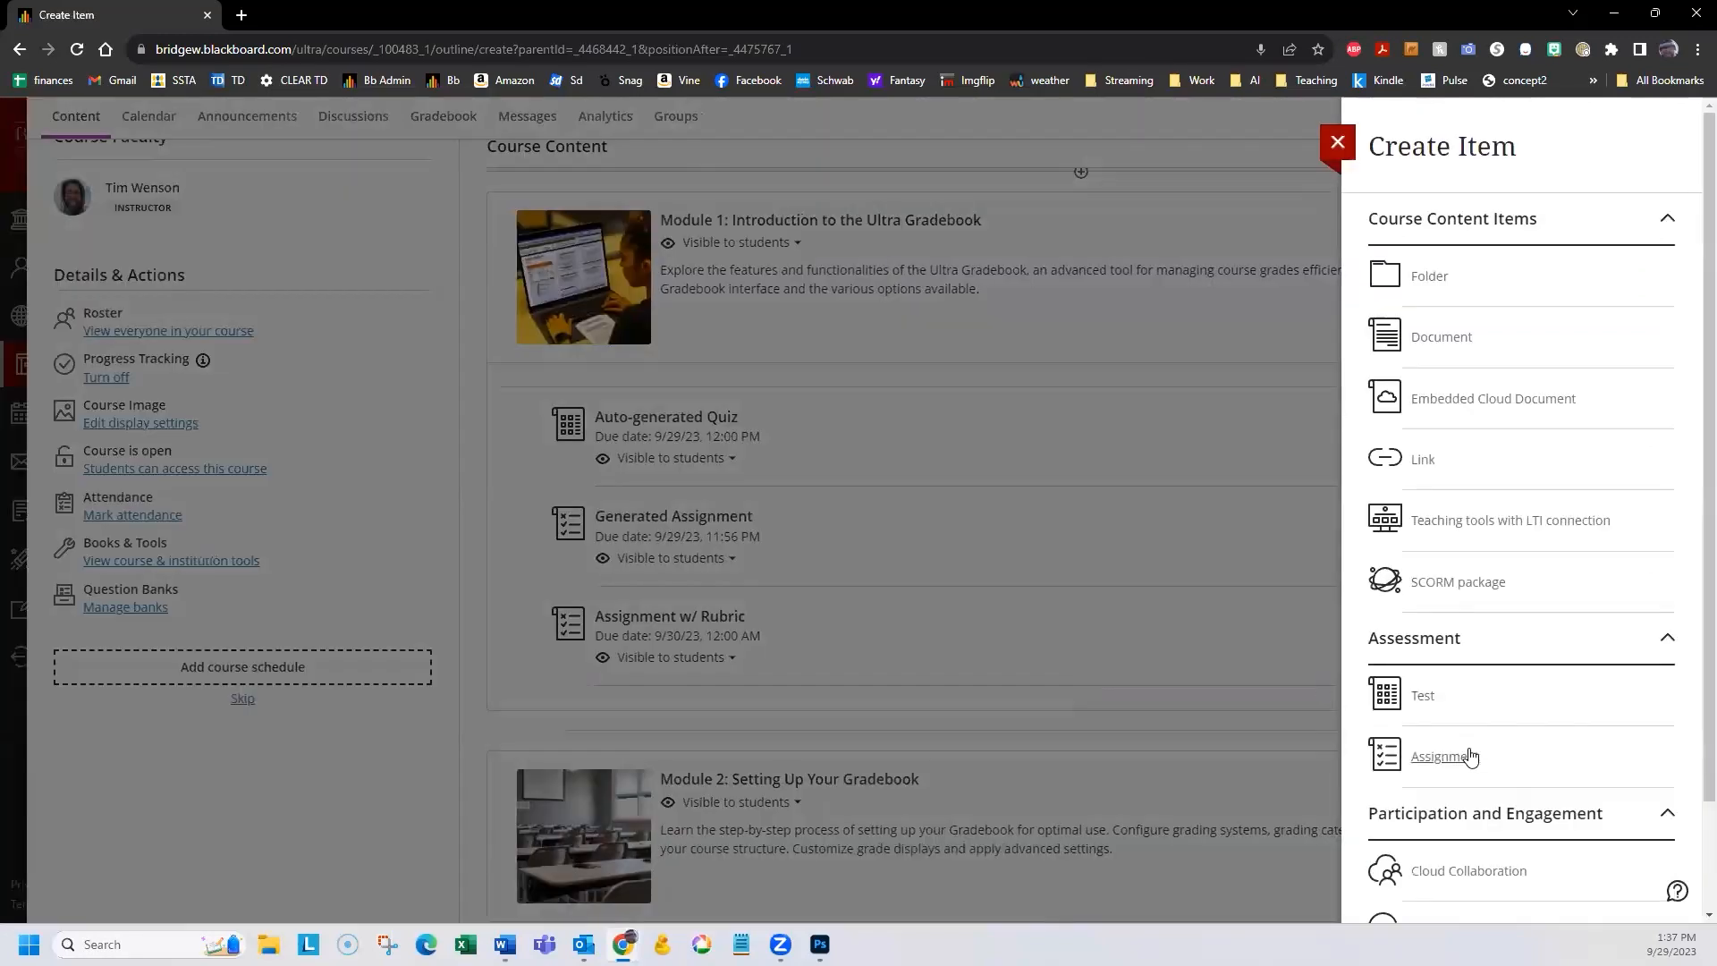
pyautogui.scroll(-2, 1468, 756)
pyautogui.click(1442, 804)
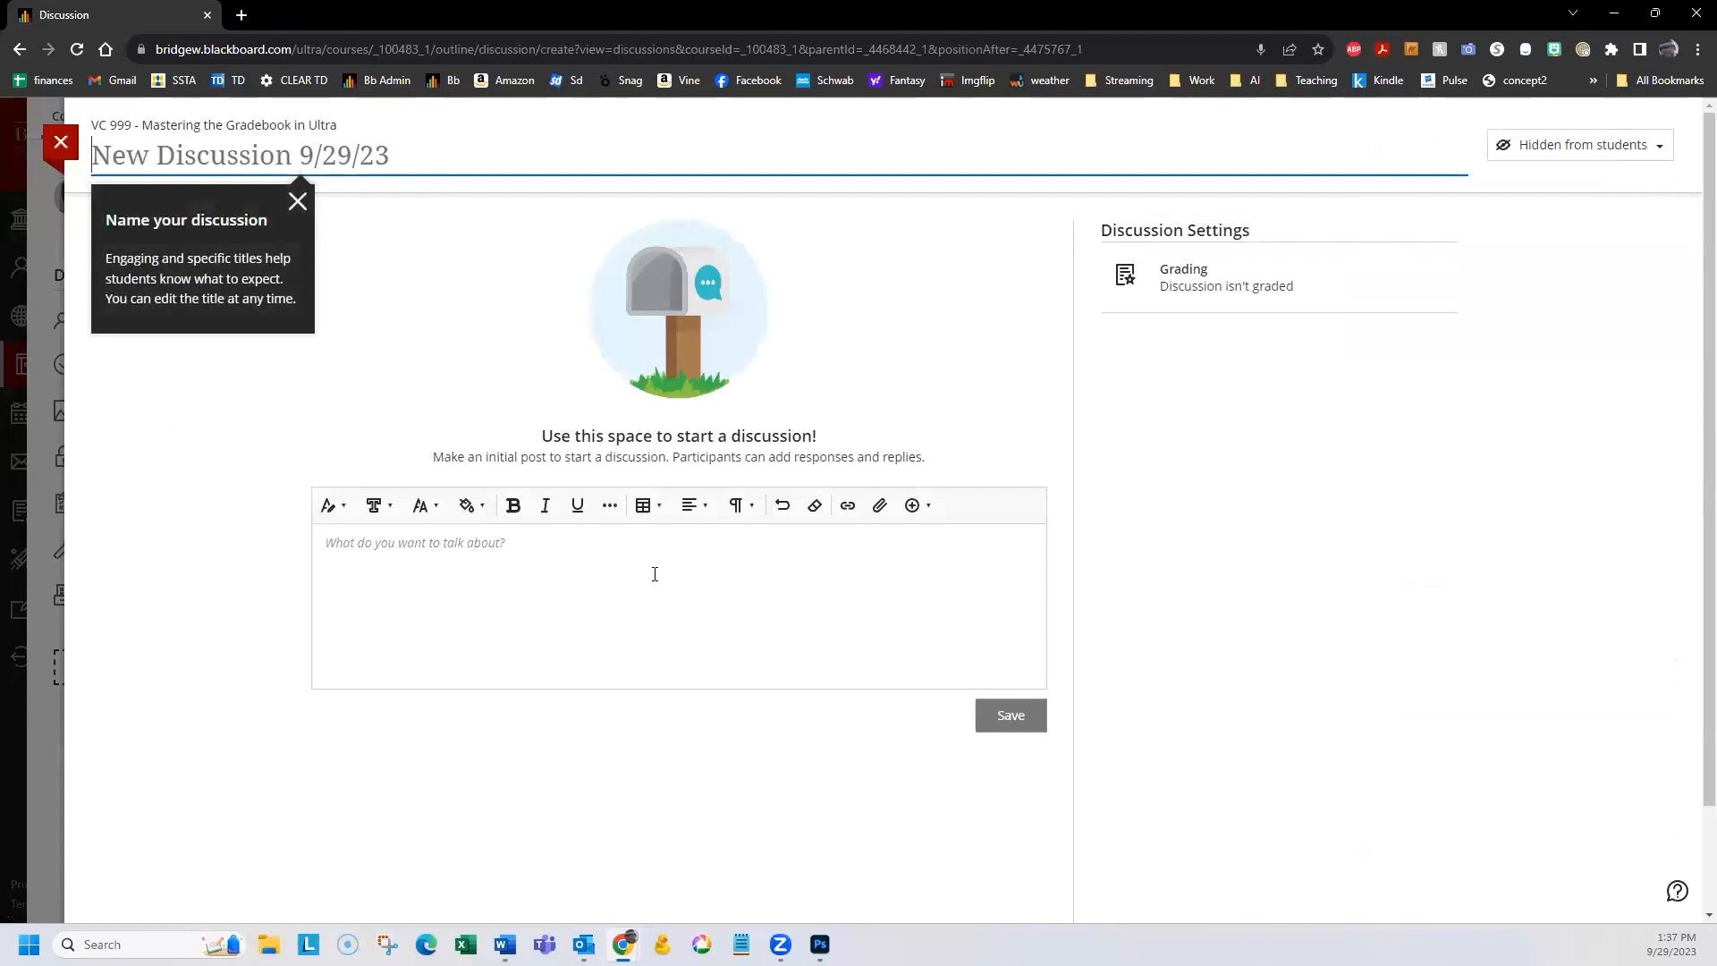
pyautogui.click(673, 558)
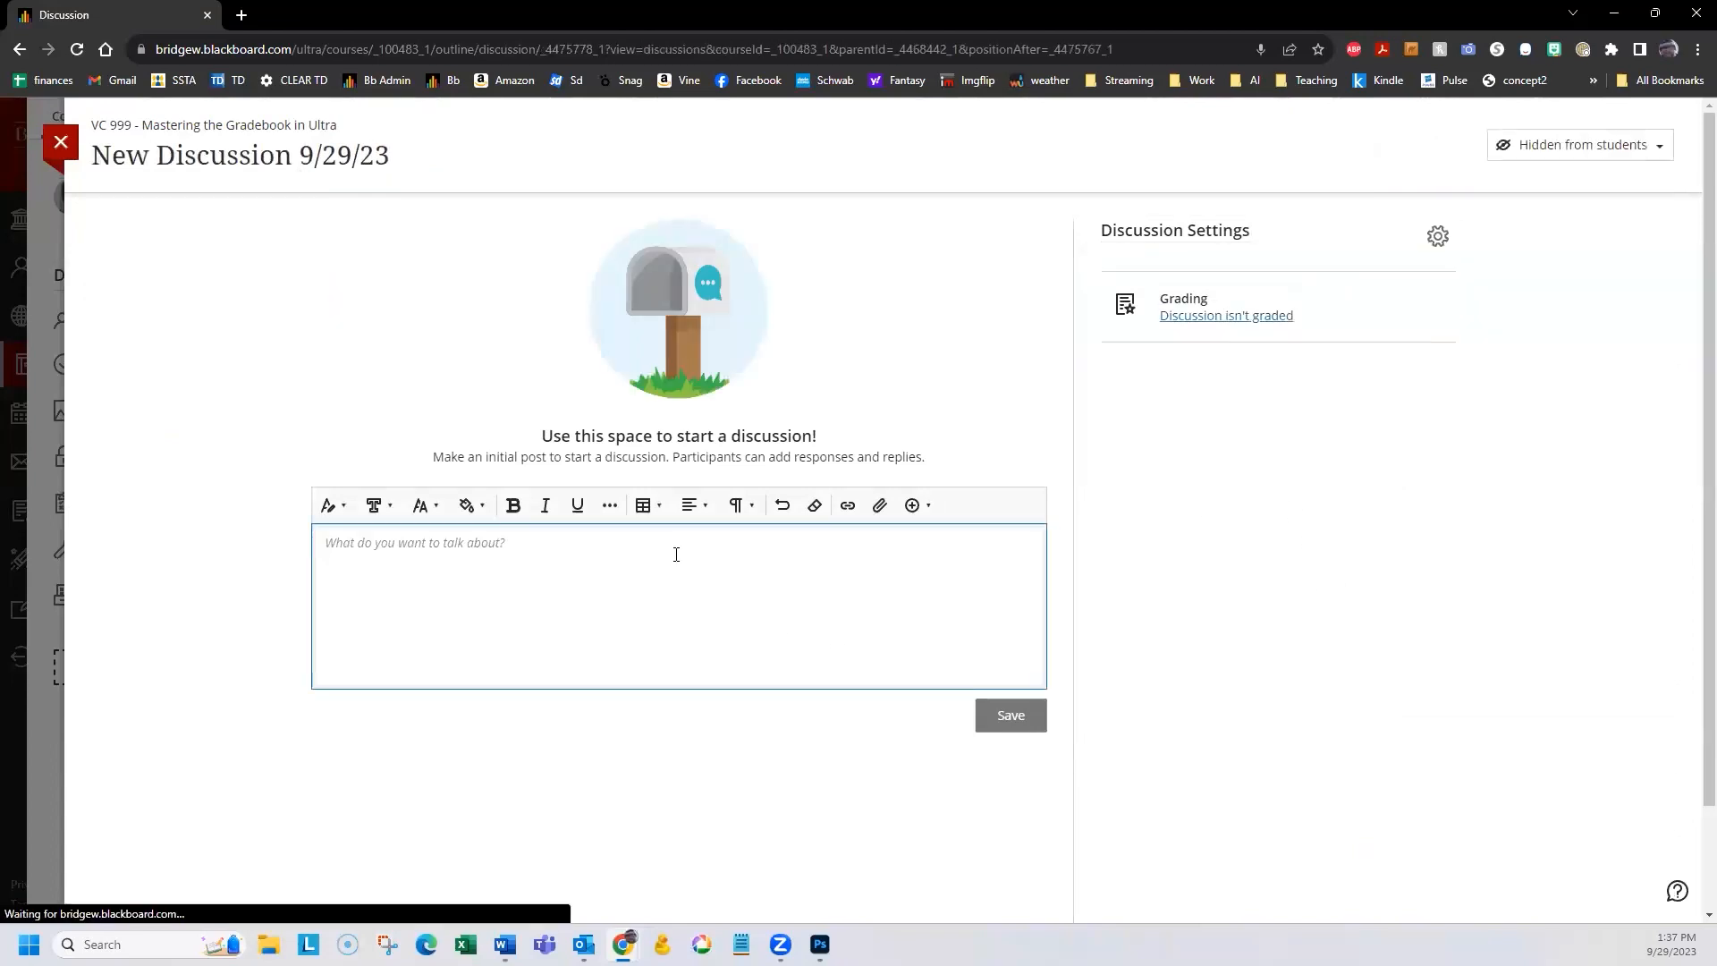
pyautogui.write('Post your initial re')
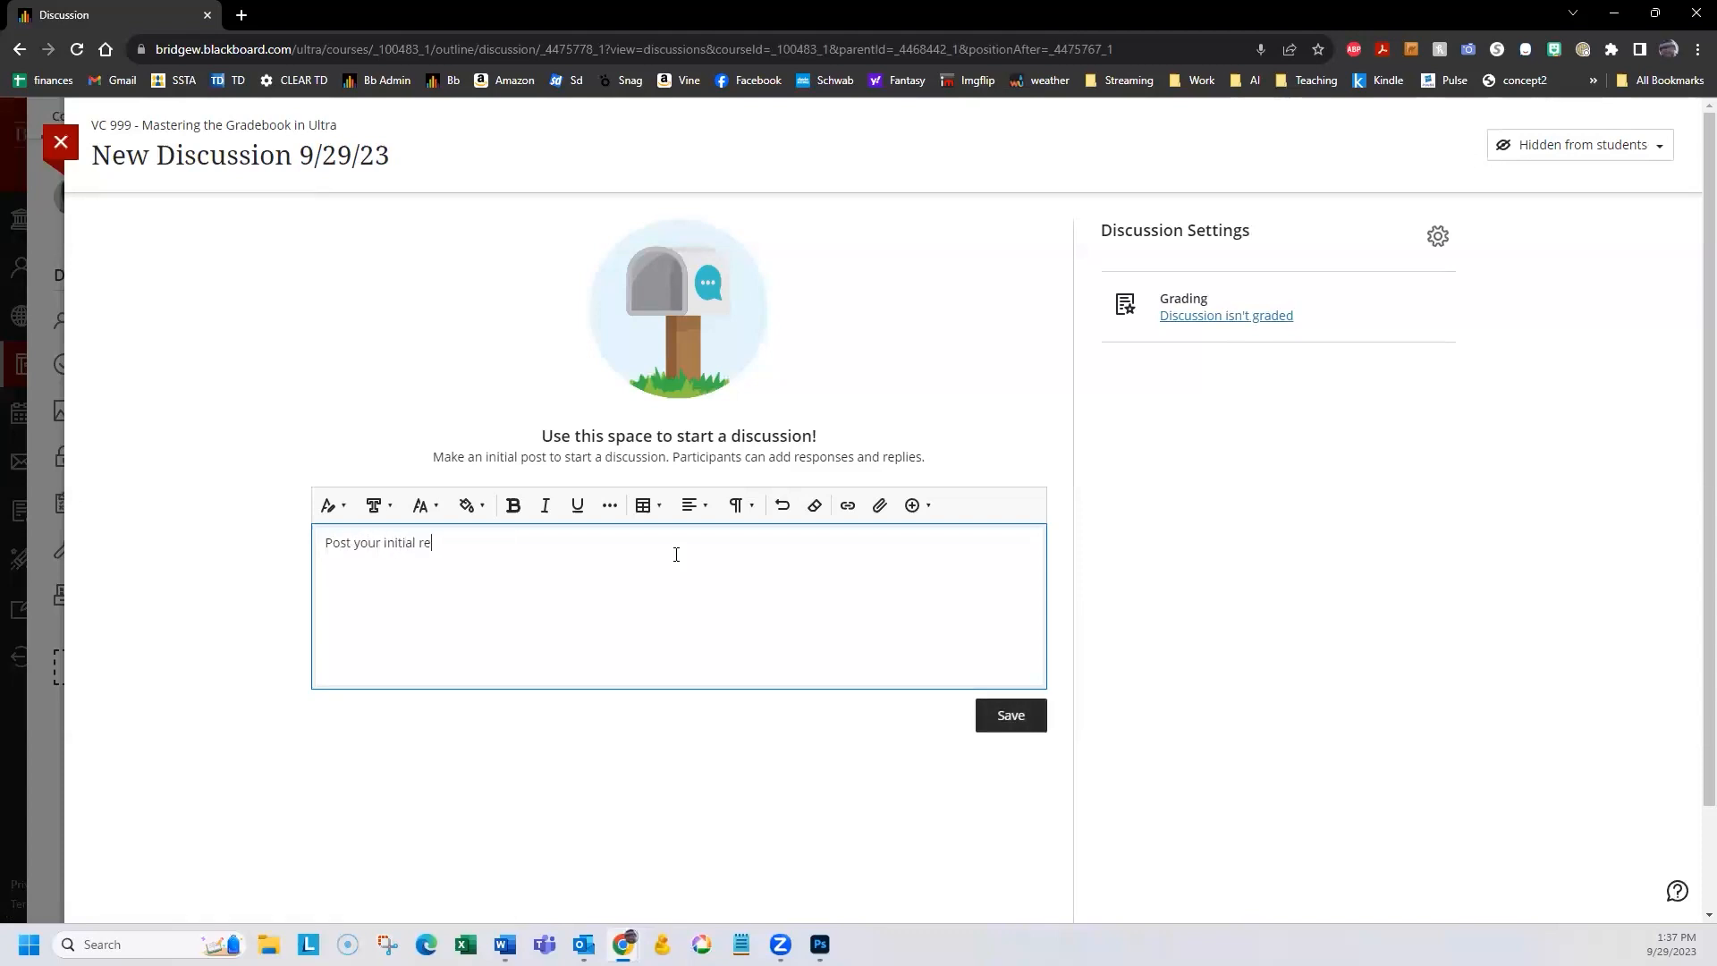
pyautogui.write('sponse here')
# Make the discussion count for a grade, attach the existing Generated Rubric 9/29/23, and save the discussion settings.
pyautogui.click(1212, 319)
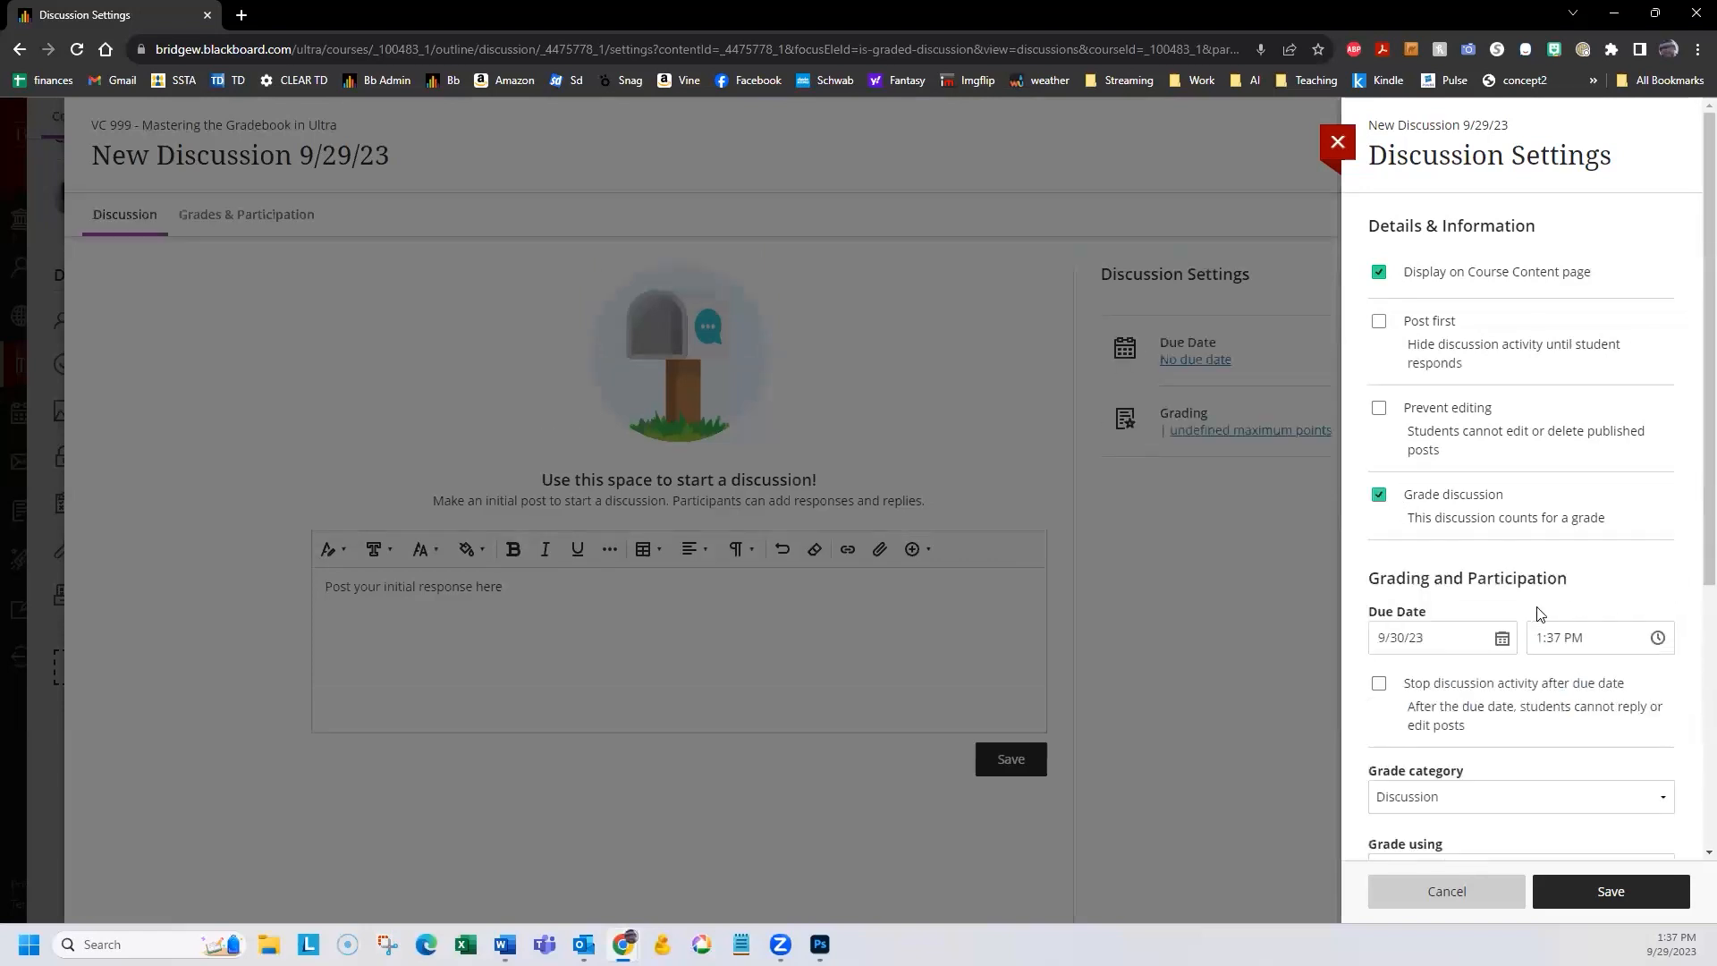
pyautogui.scroll(-4, 1538, 604)
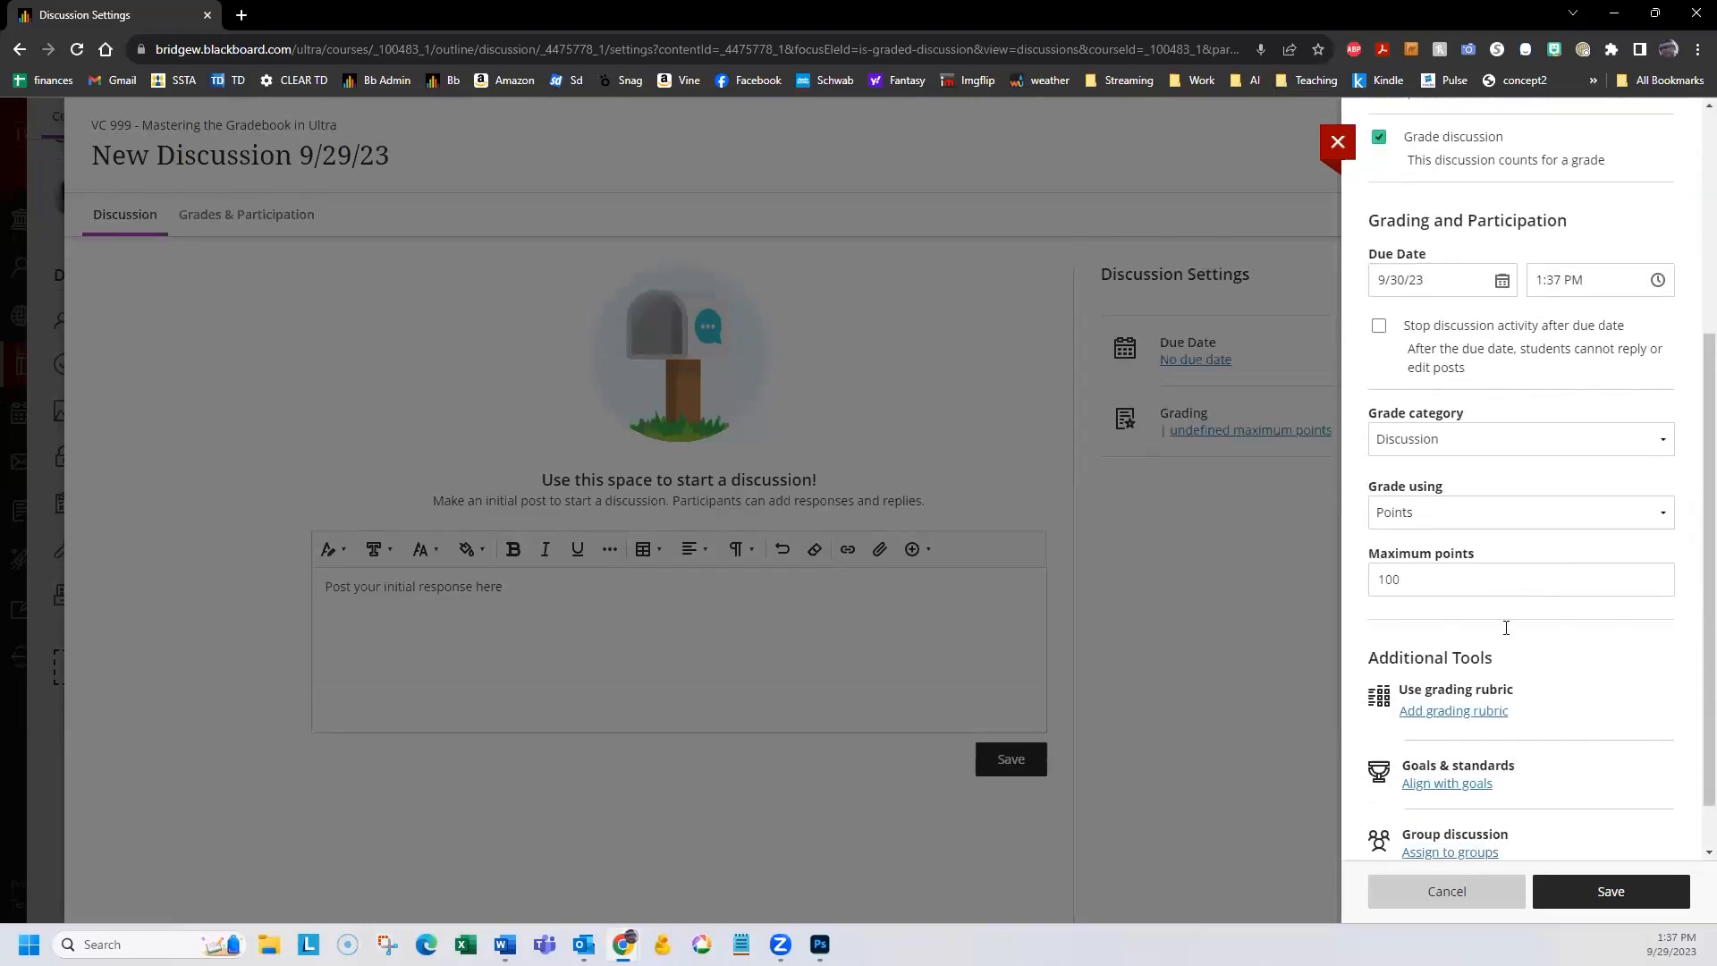
pyautogui.click(1446, 712)
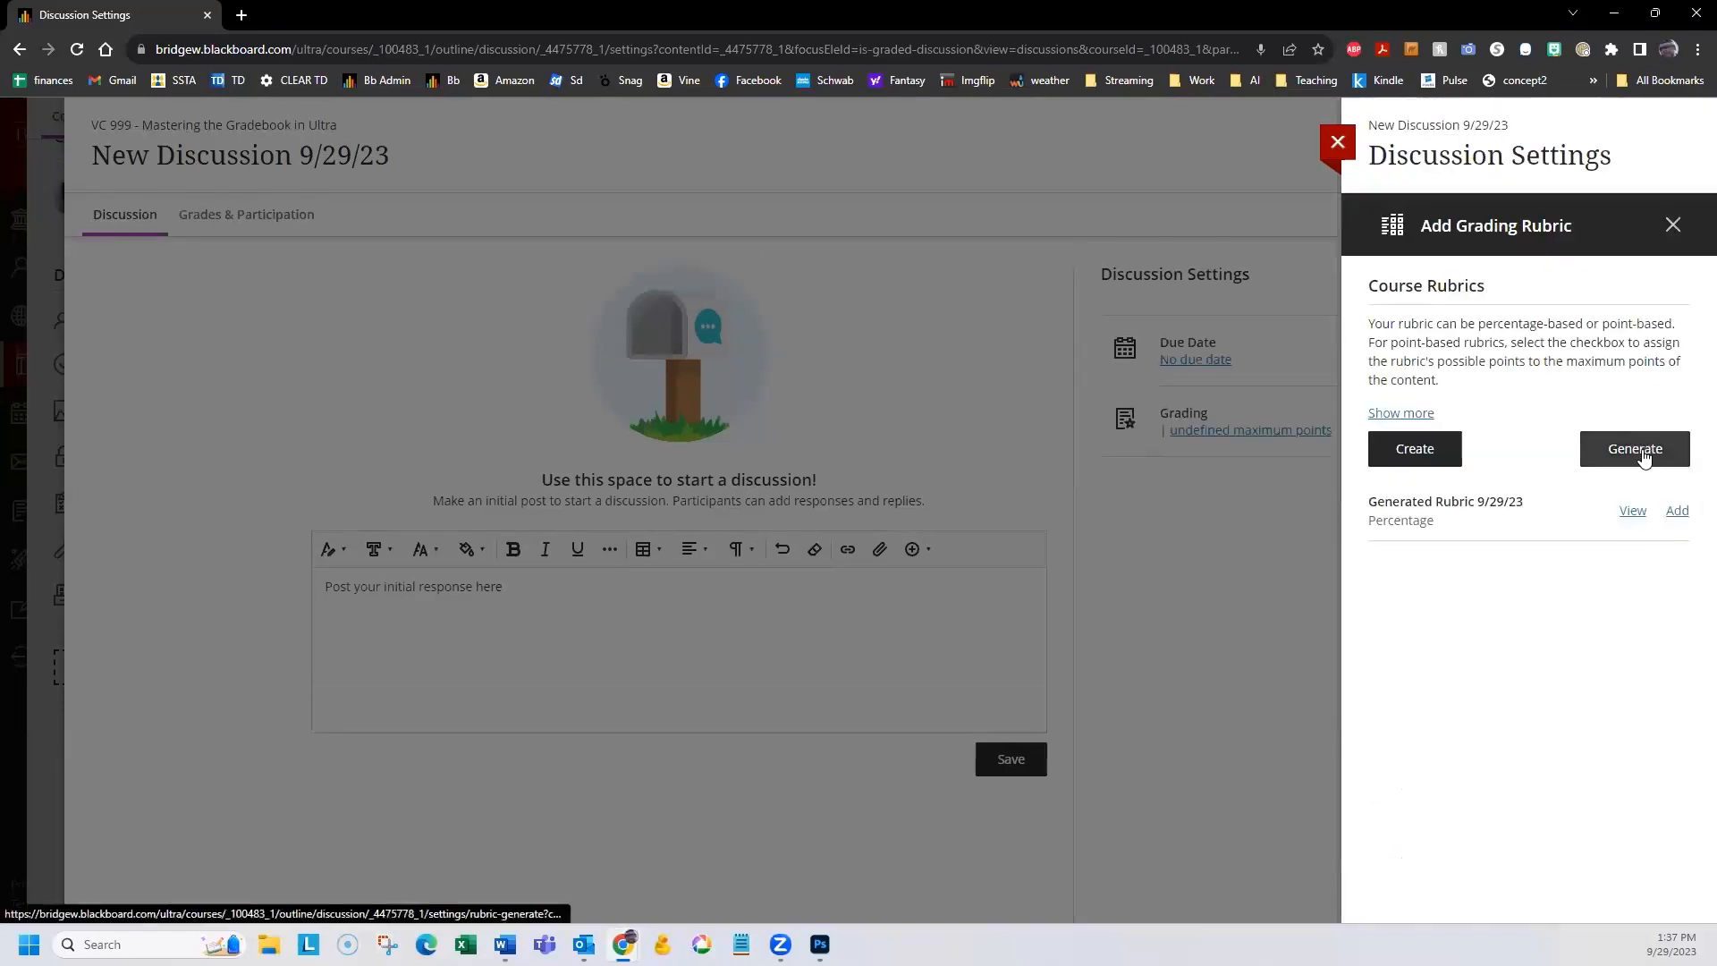
pyautogui.click(1676, 511)
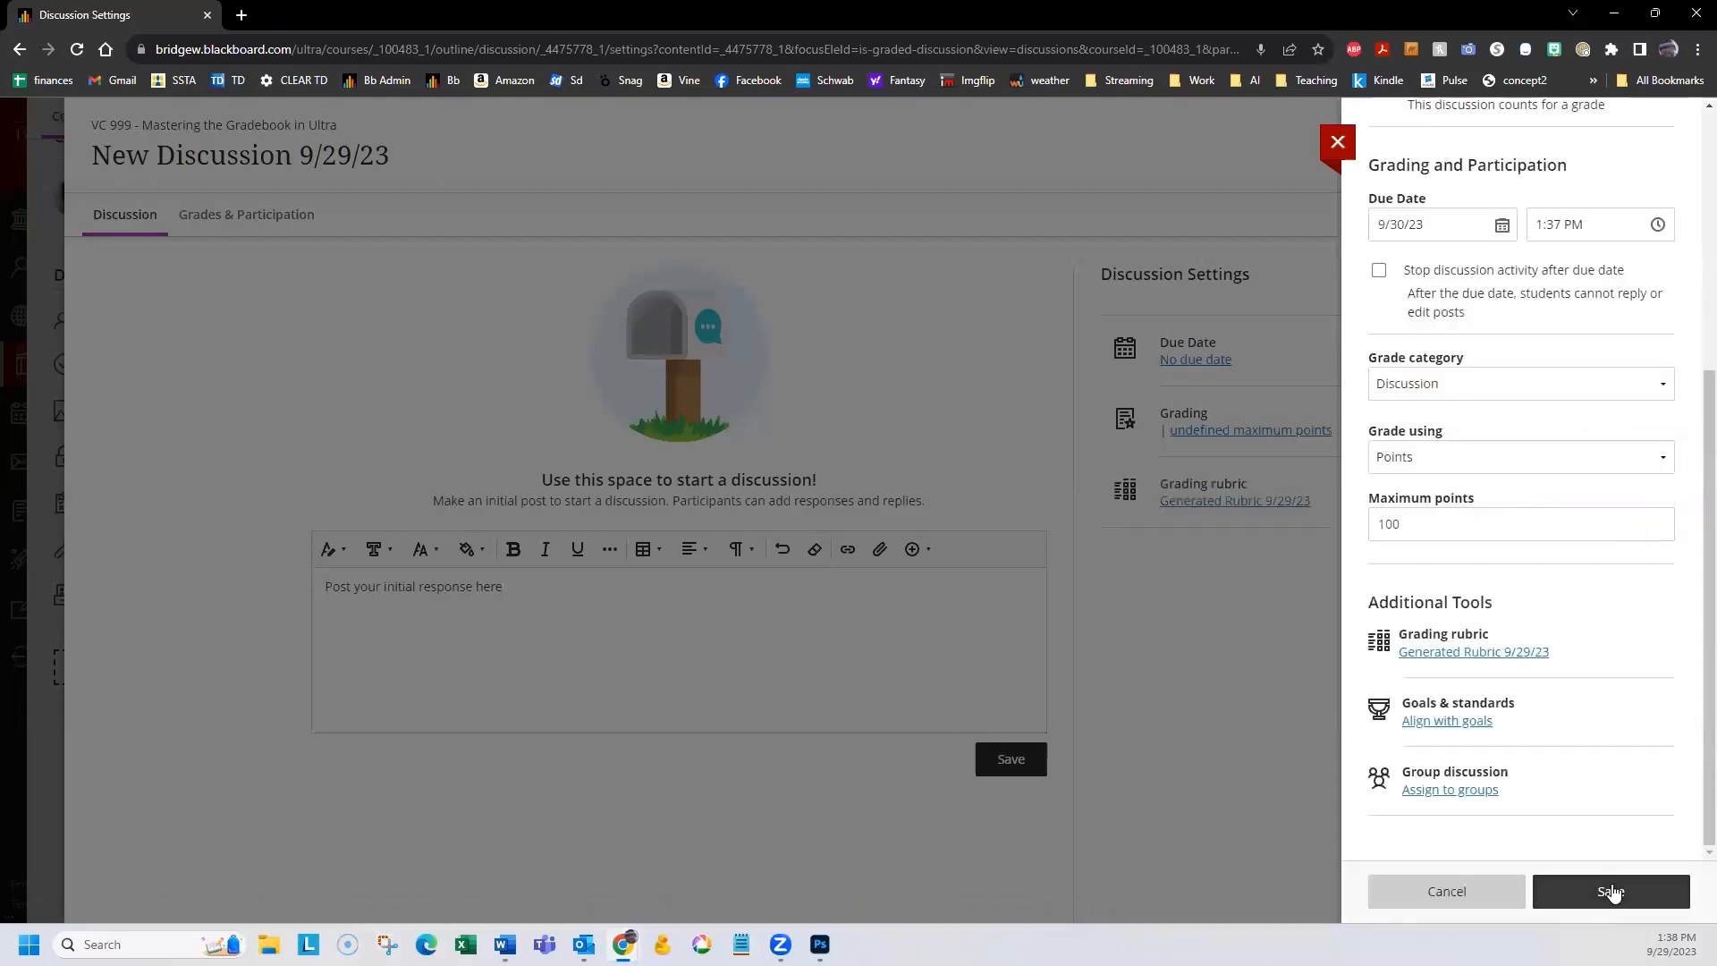
pyautogui.scroll(5, 1468, 367)
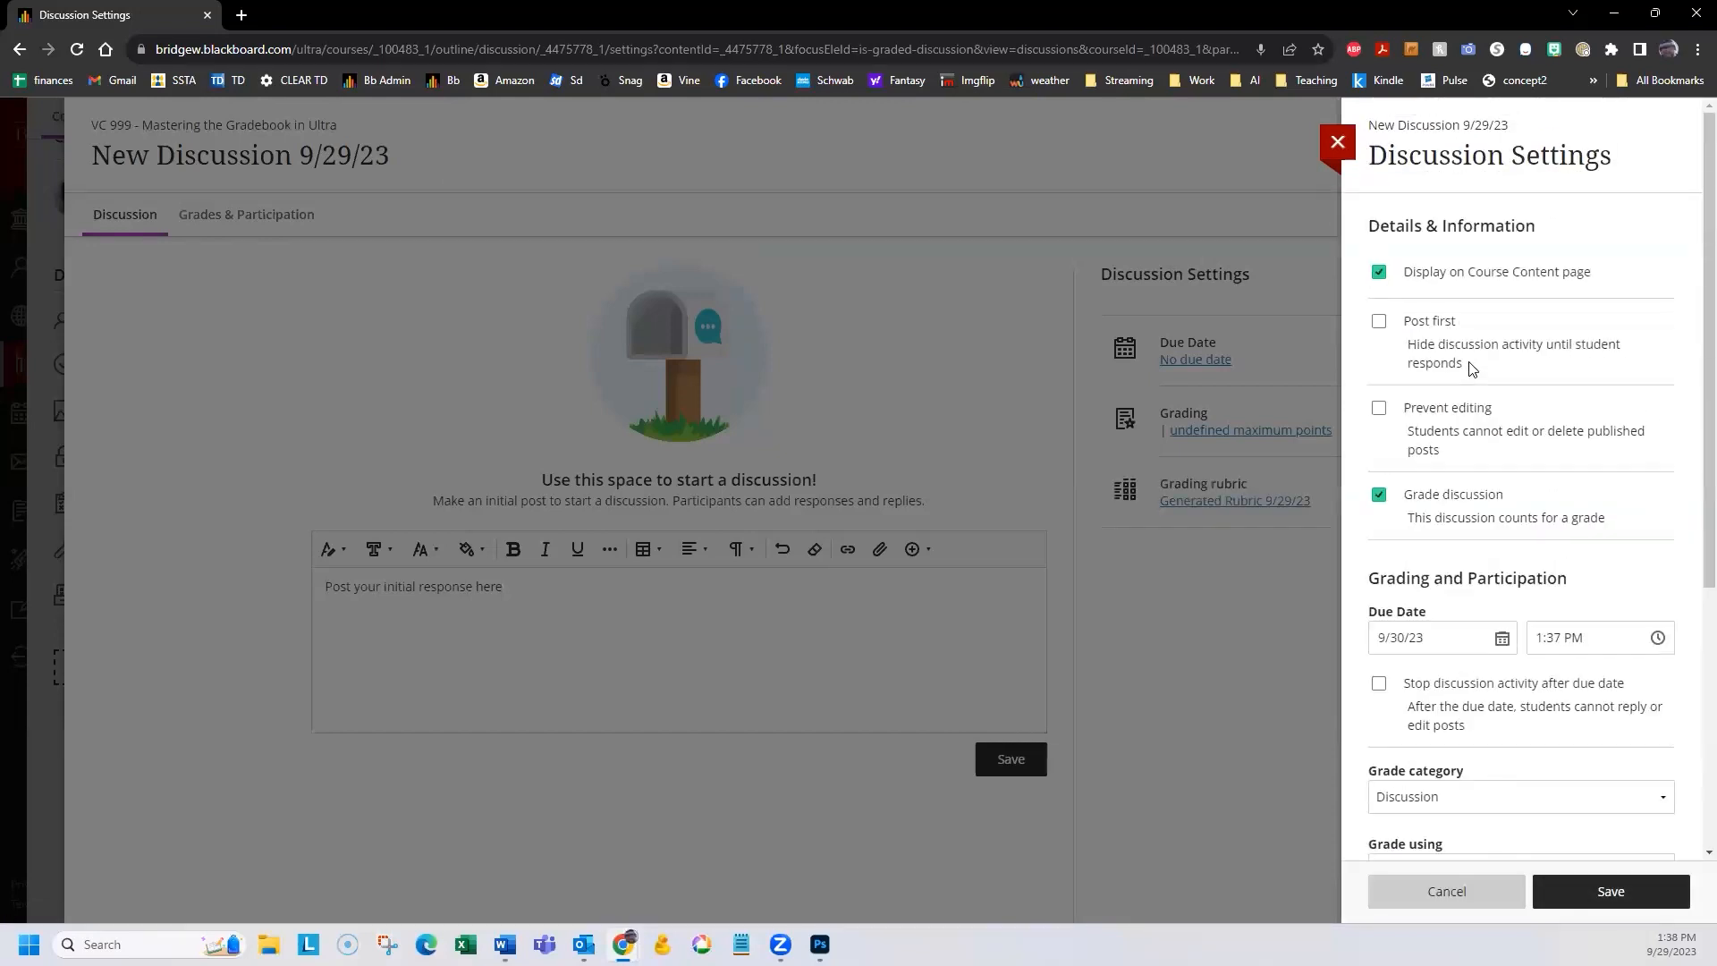
pyautogui.scroll(-3, 1591, 808)
pyautogui.click(1611, 891)
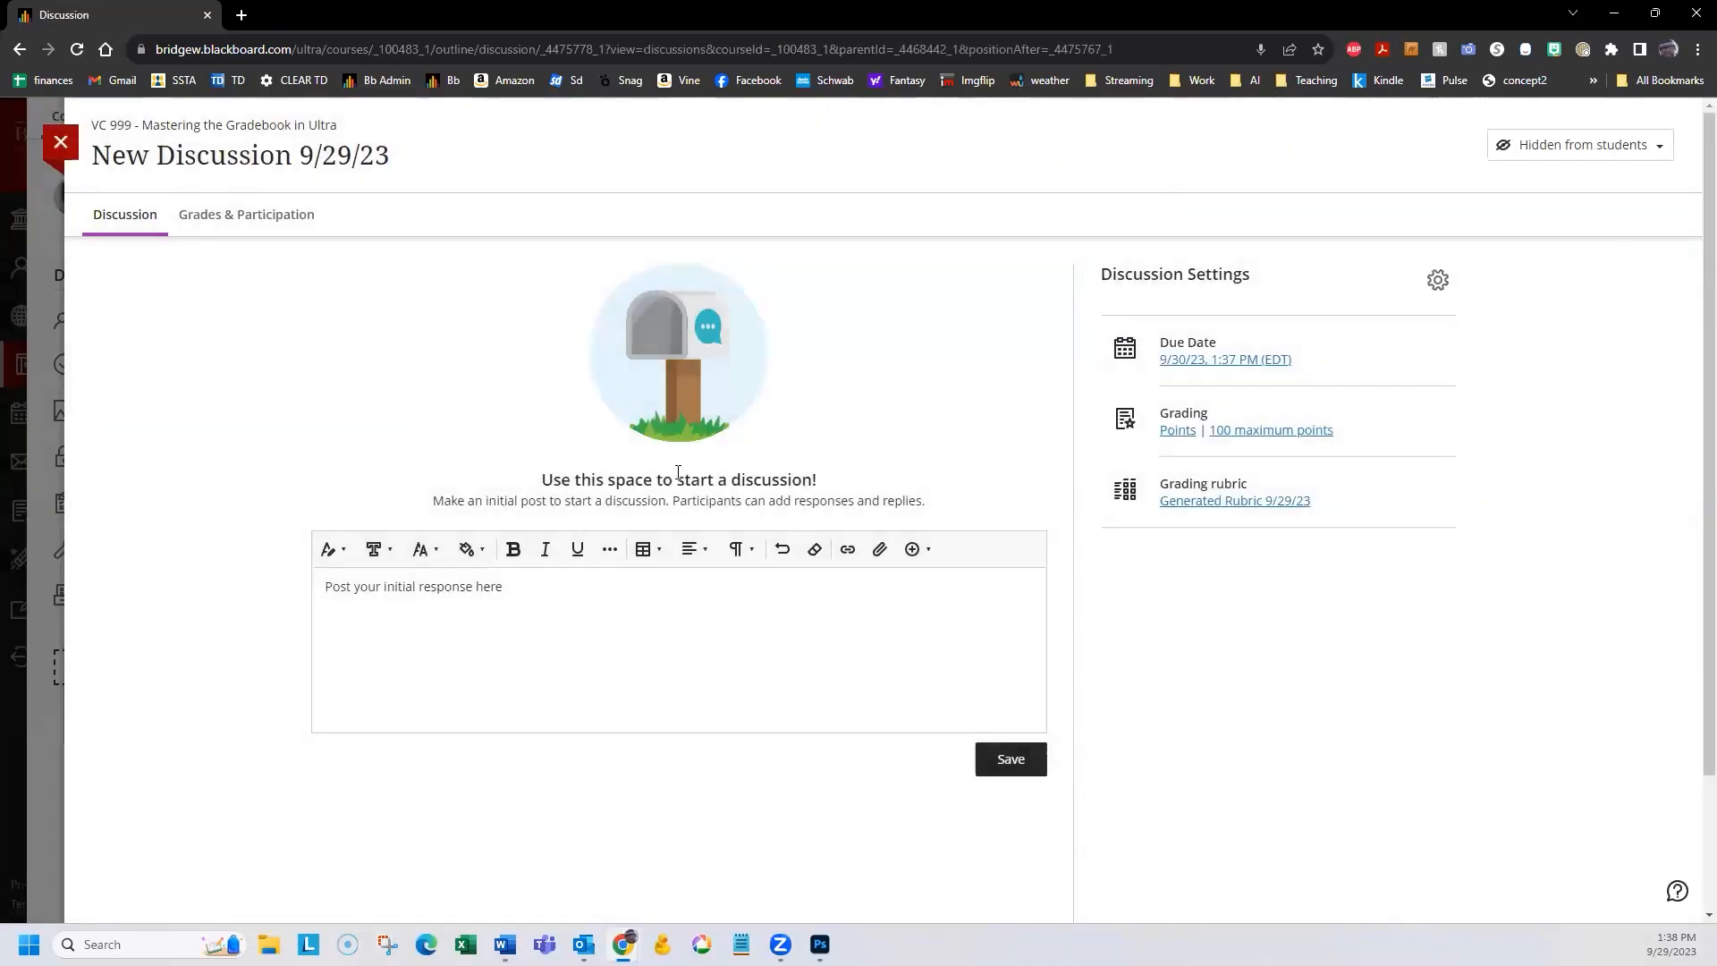
# Make the discussion visible to students and open its Grades & Participation page.
pyautogui.click(1573, 147)
pyautogui.click(1556, 178)
pyautogui.click(240, 220)
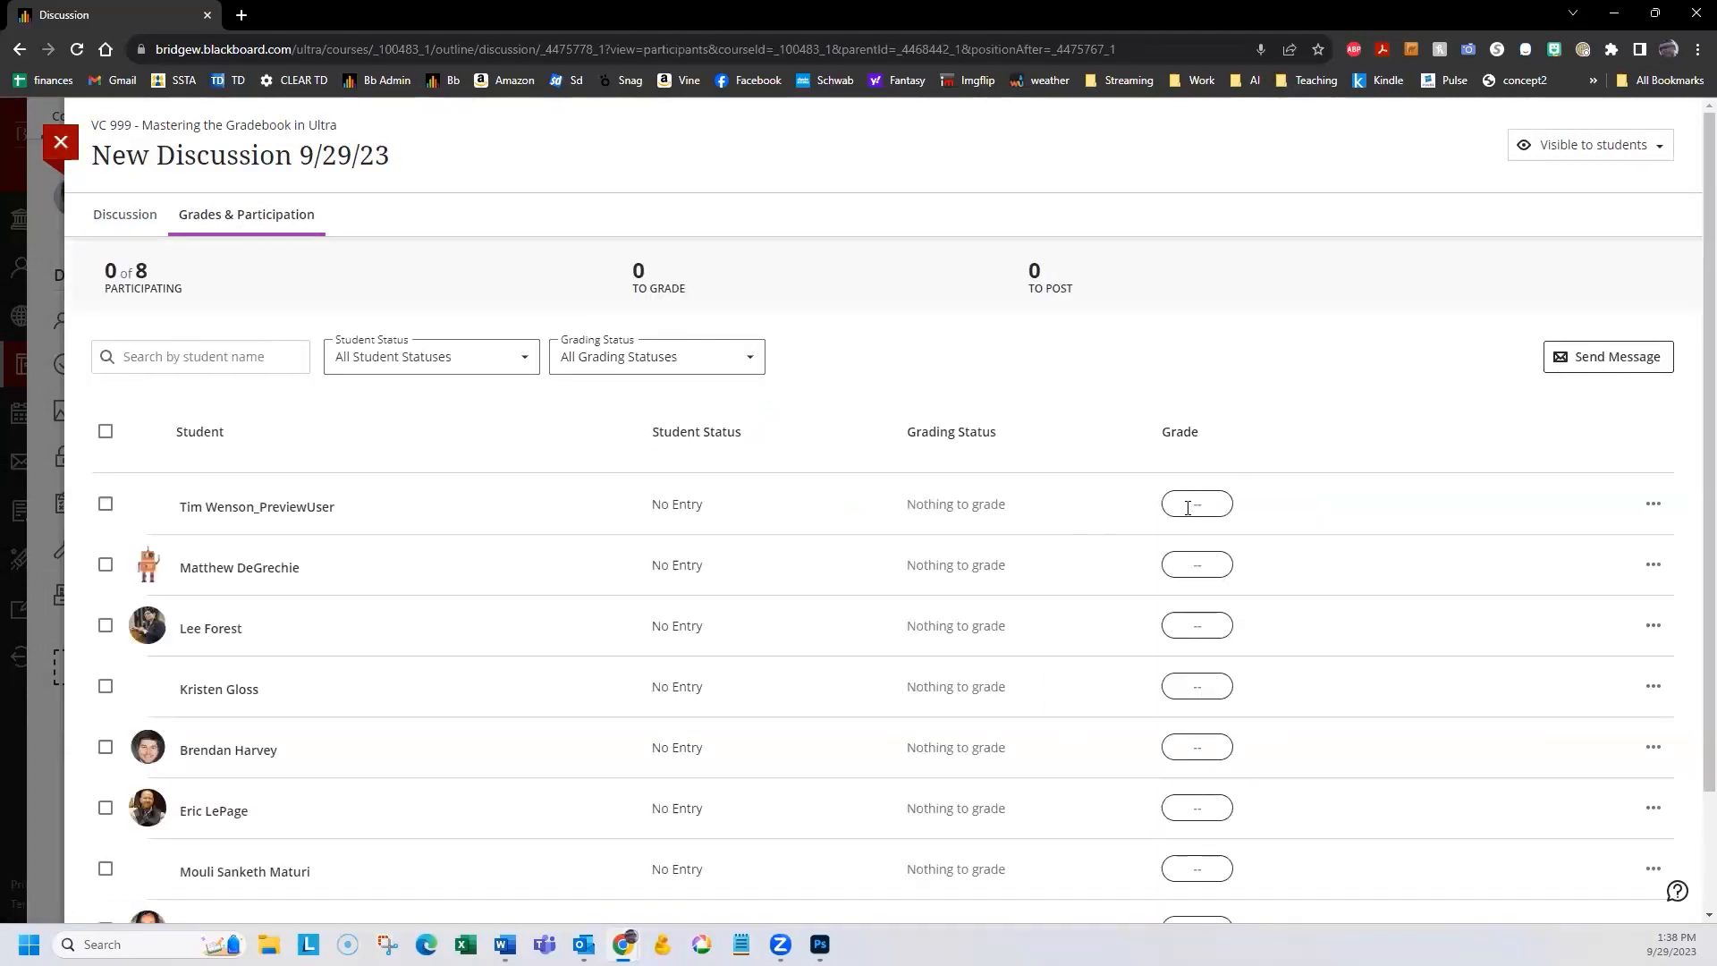
# View the preview user's grading page for the discussion, and close back out to the course content page.
pyautogui.click(1186, 502)
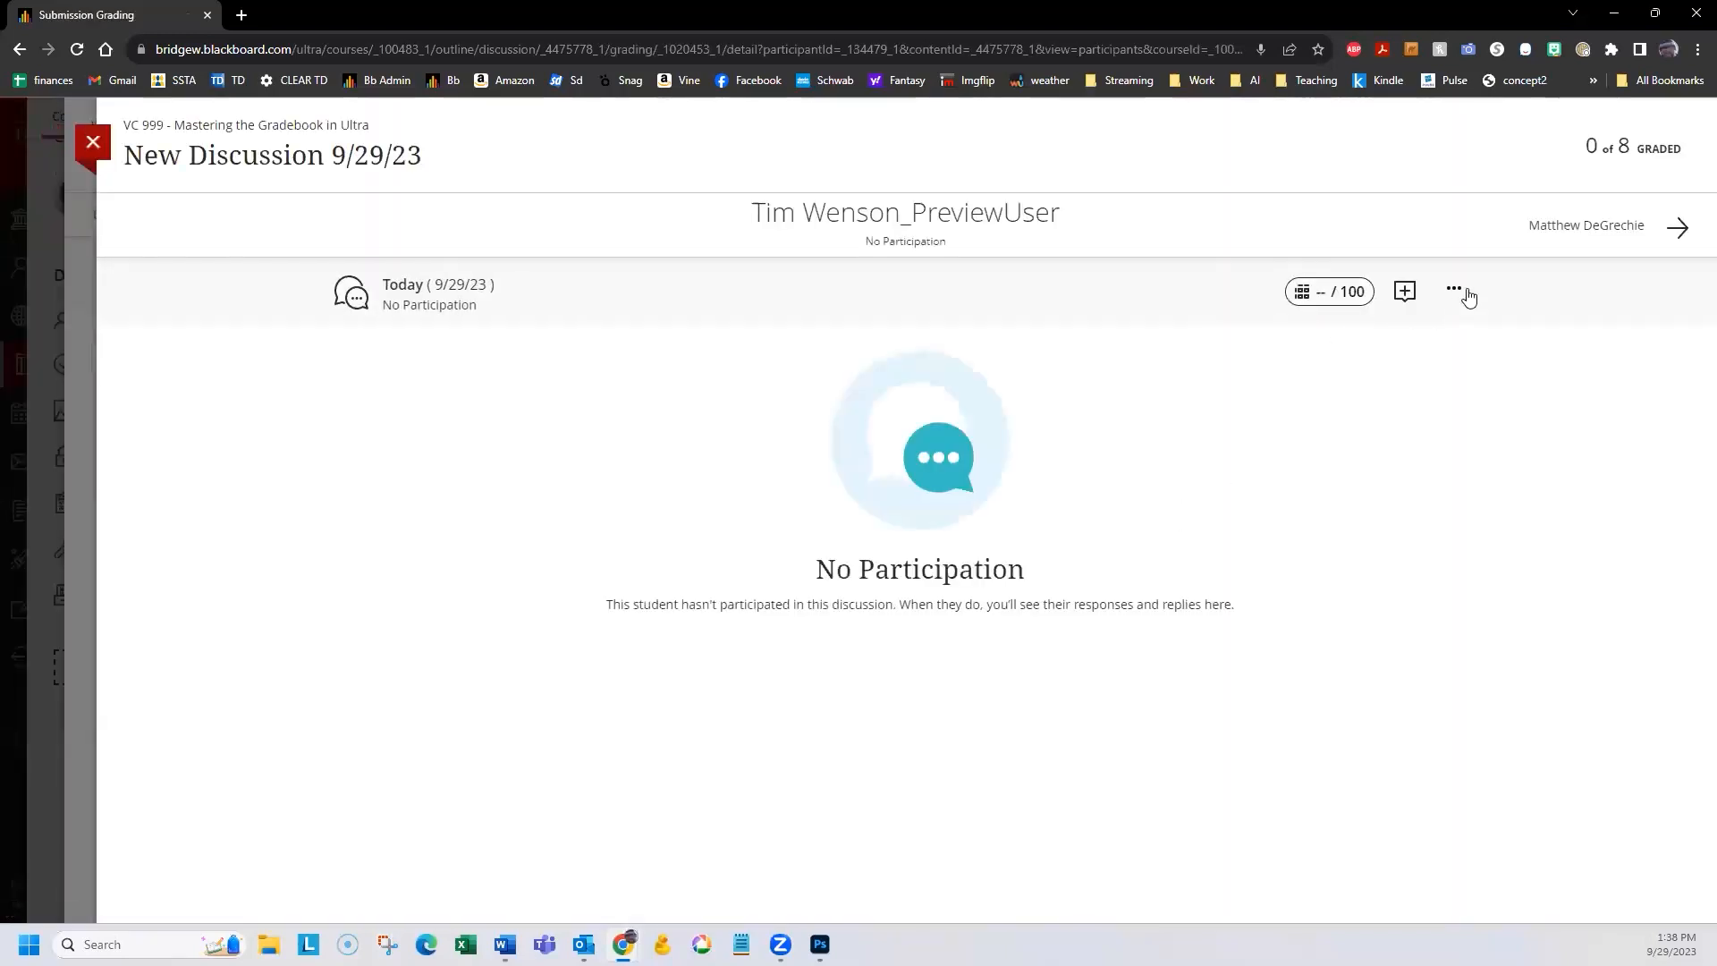
pyautogui.click(1454, 288)
pyautogui.click(1329, 430)
pyautogui.click(94, 146)
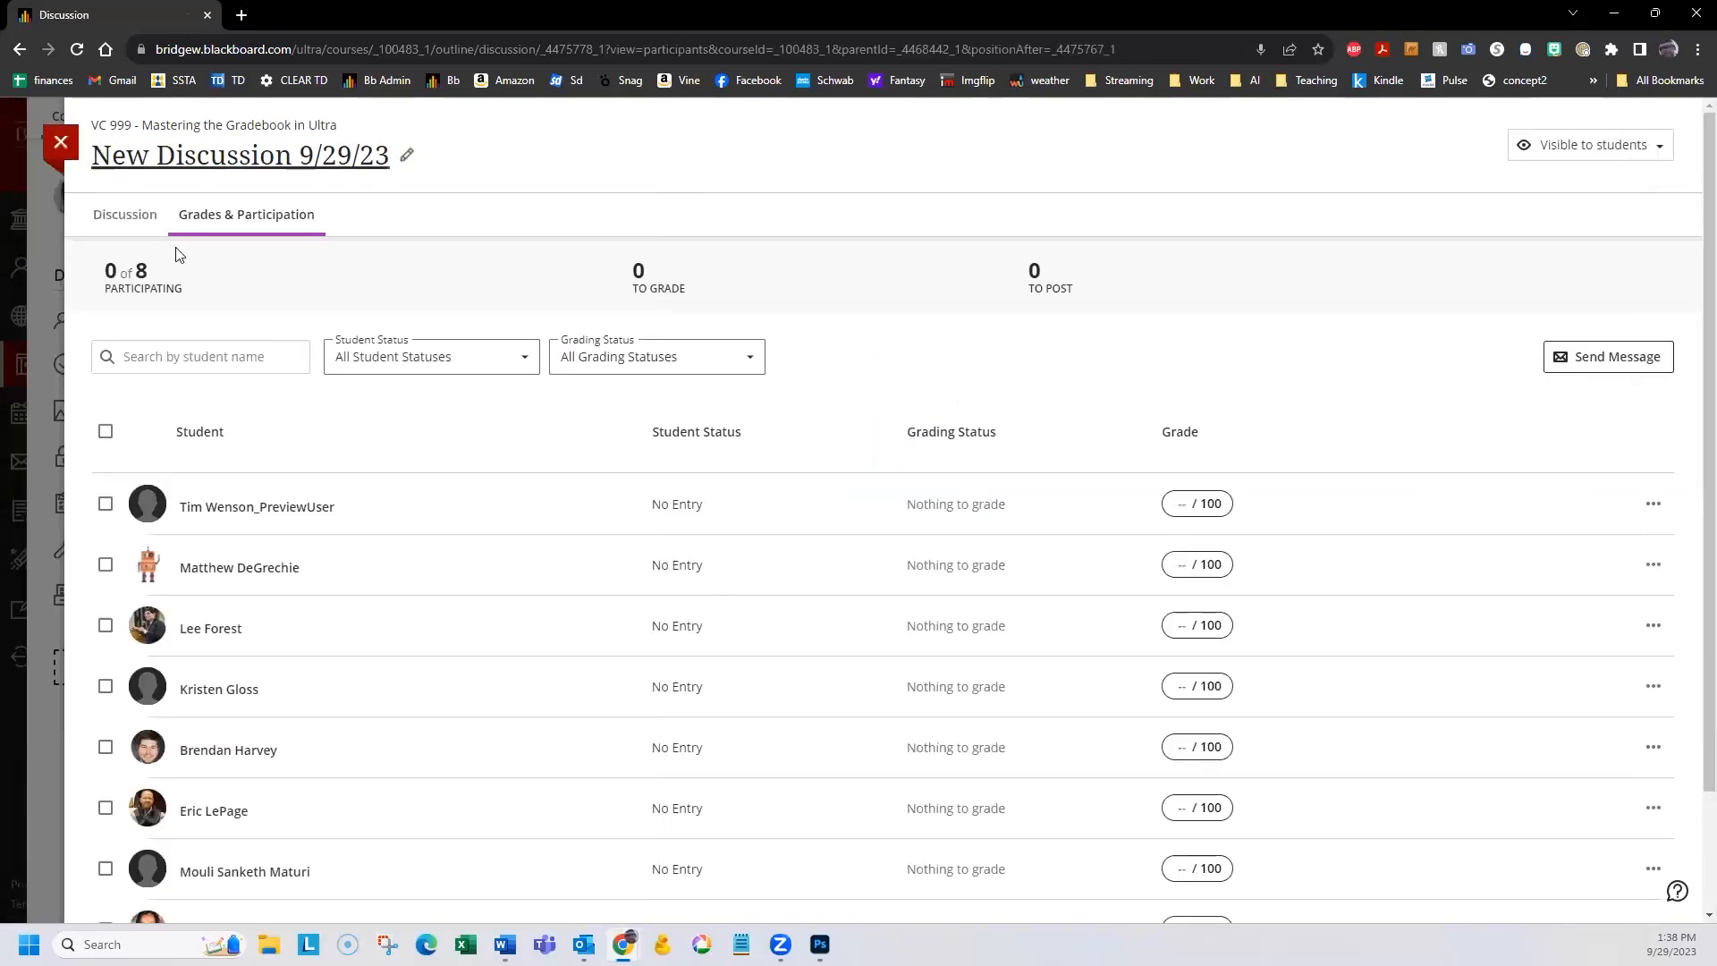
pyautogui.click(57, 140)
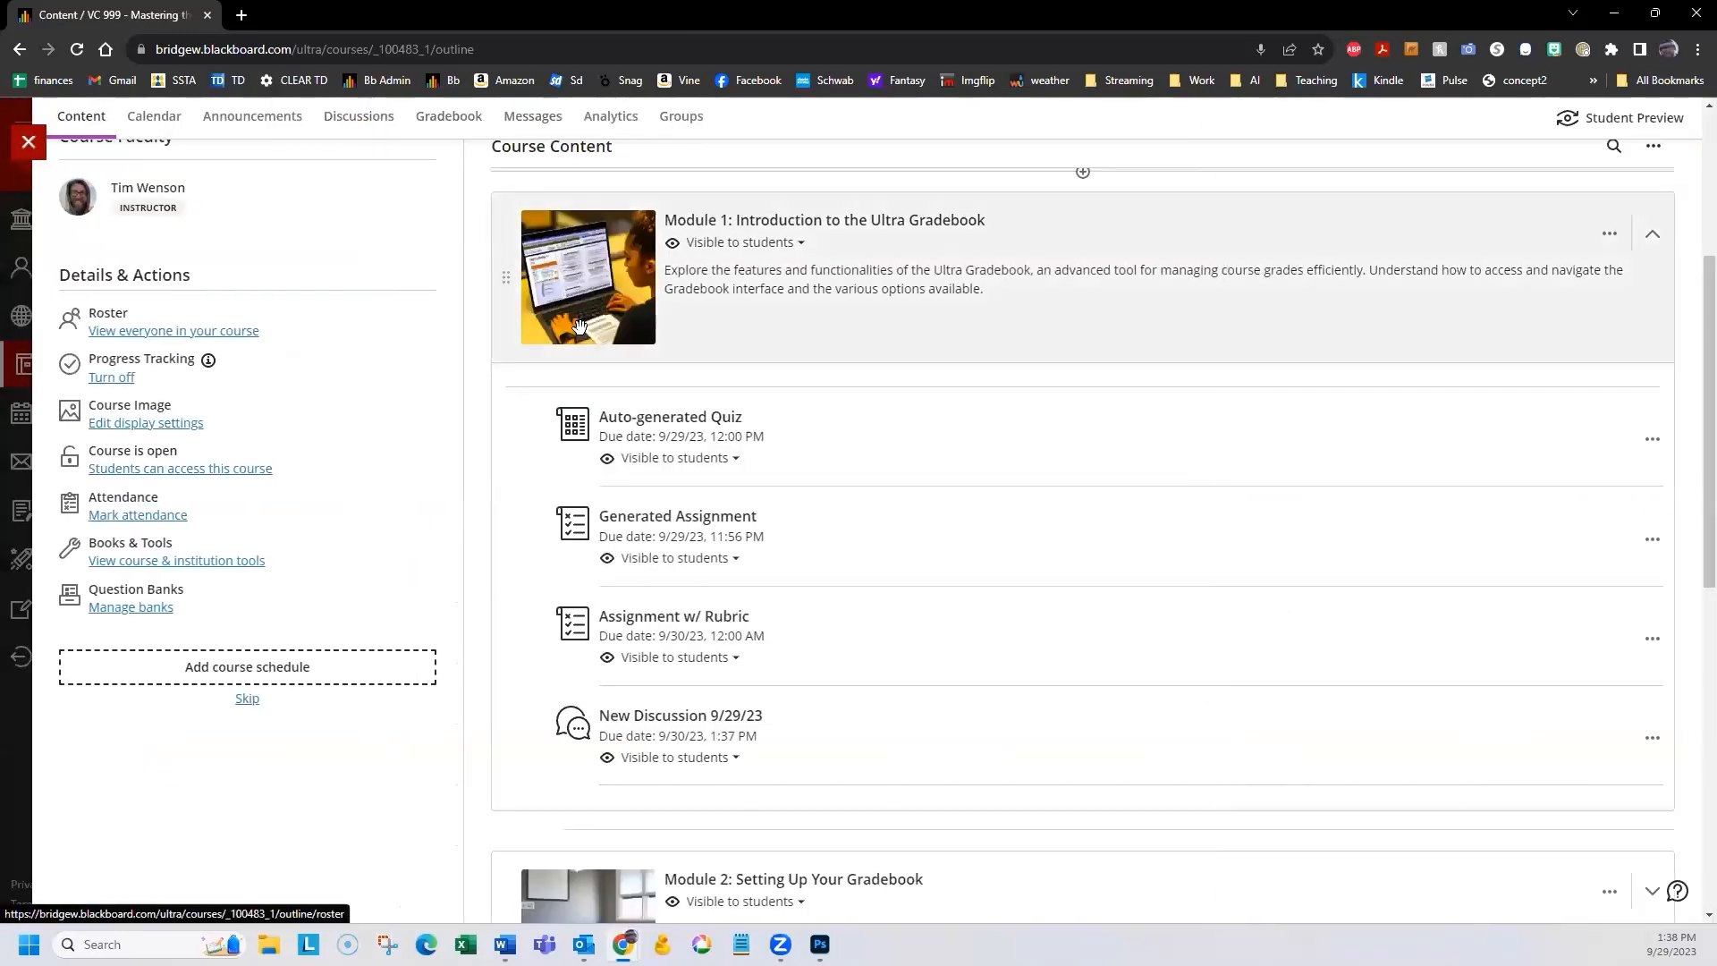
pyautogui.scroll(3, 579, 326)
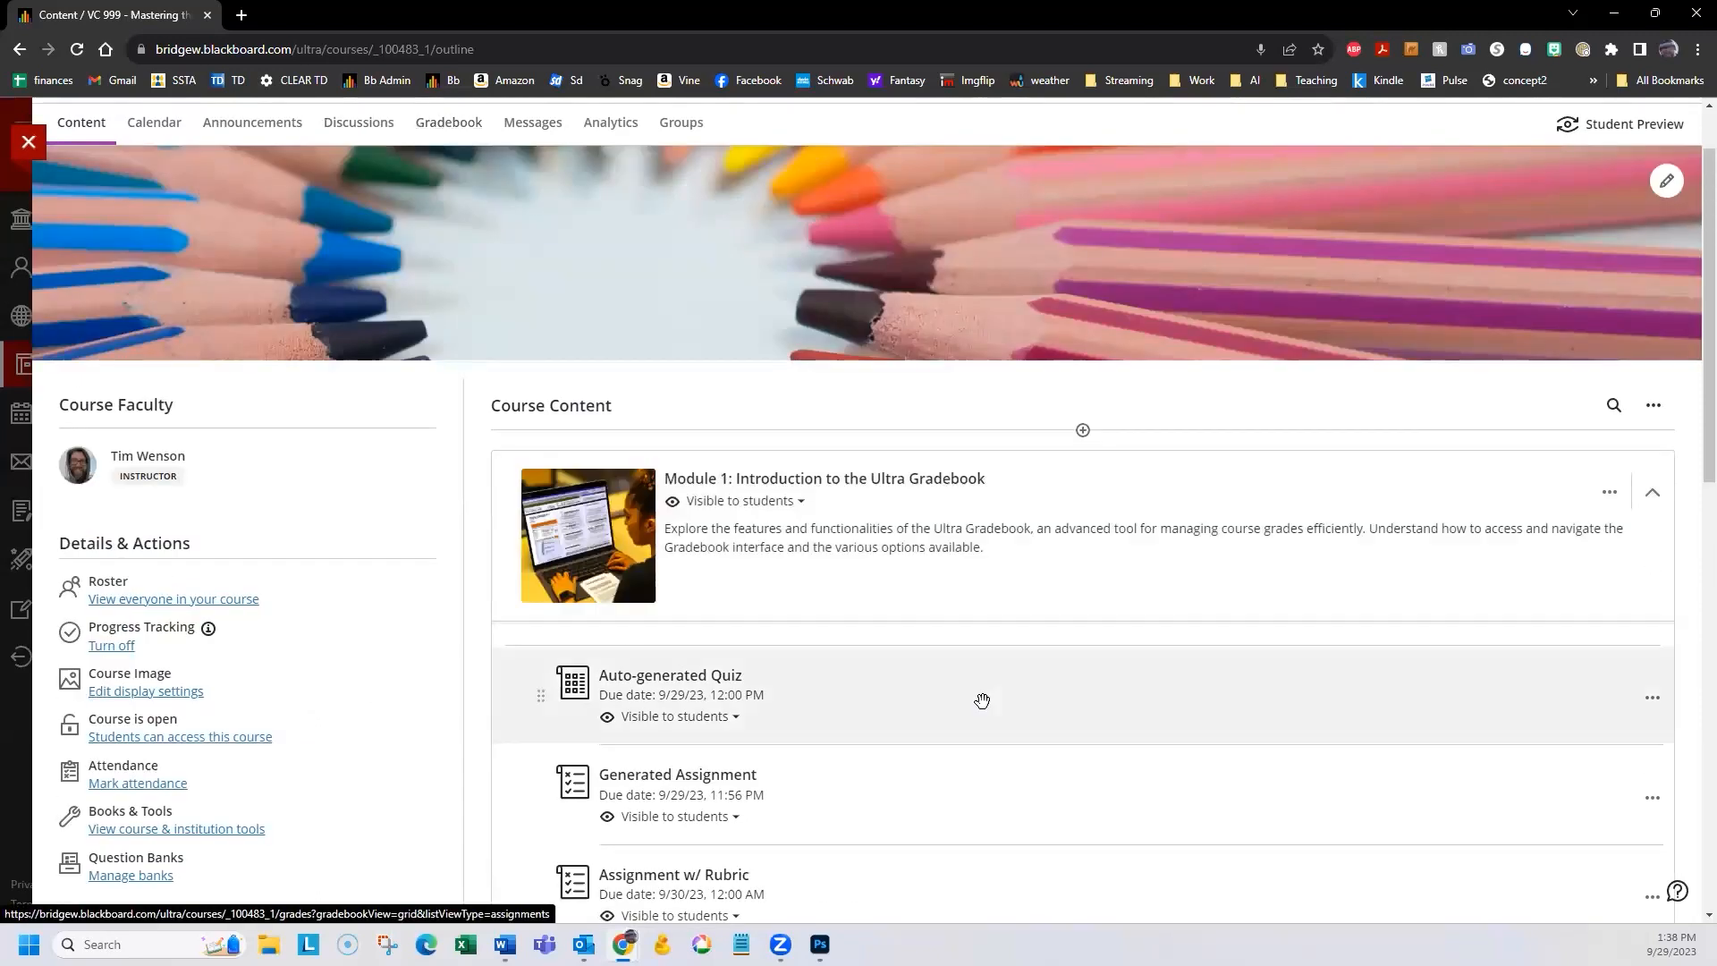
pyautogui.scroll(-3, 973, 694)
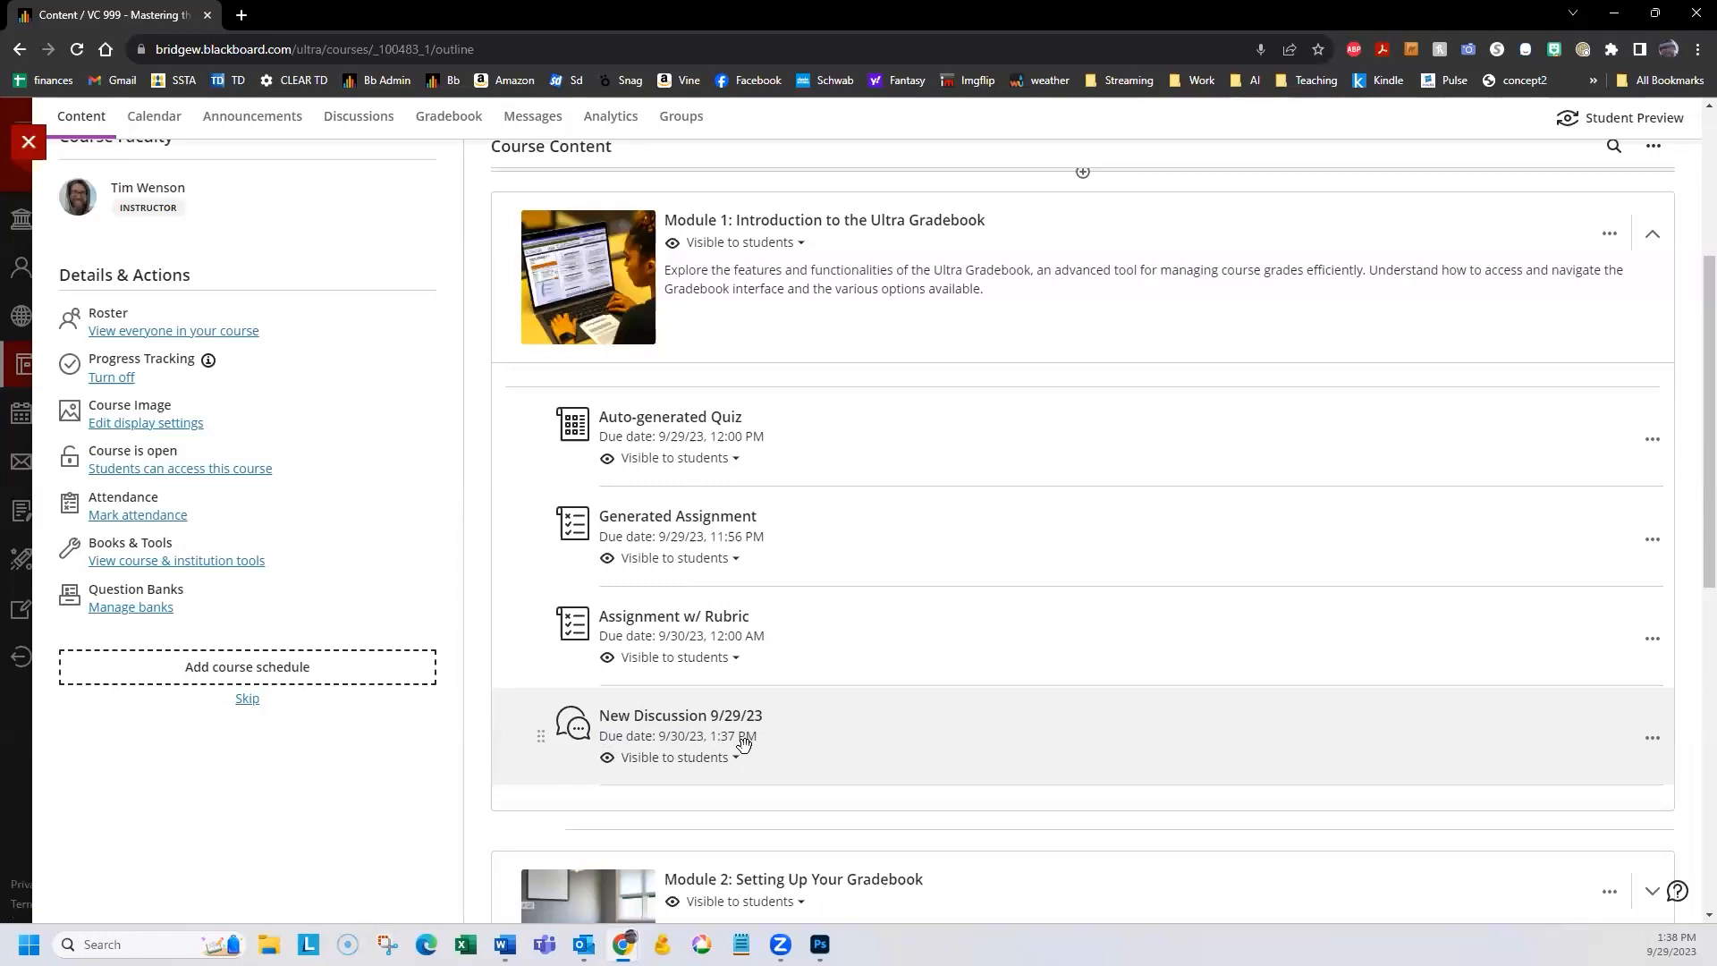
pyautogui.scroll(3, 828, 706)
pyautogui.scroll(-2, 774, 780)
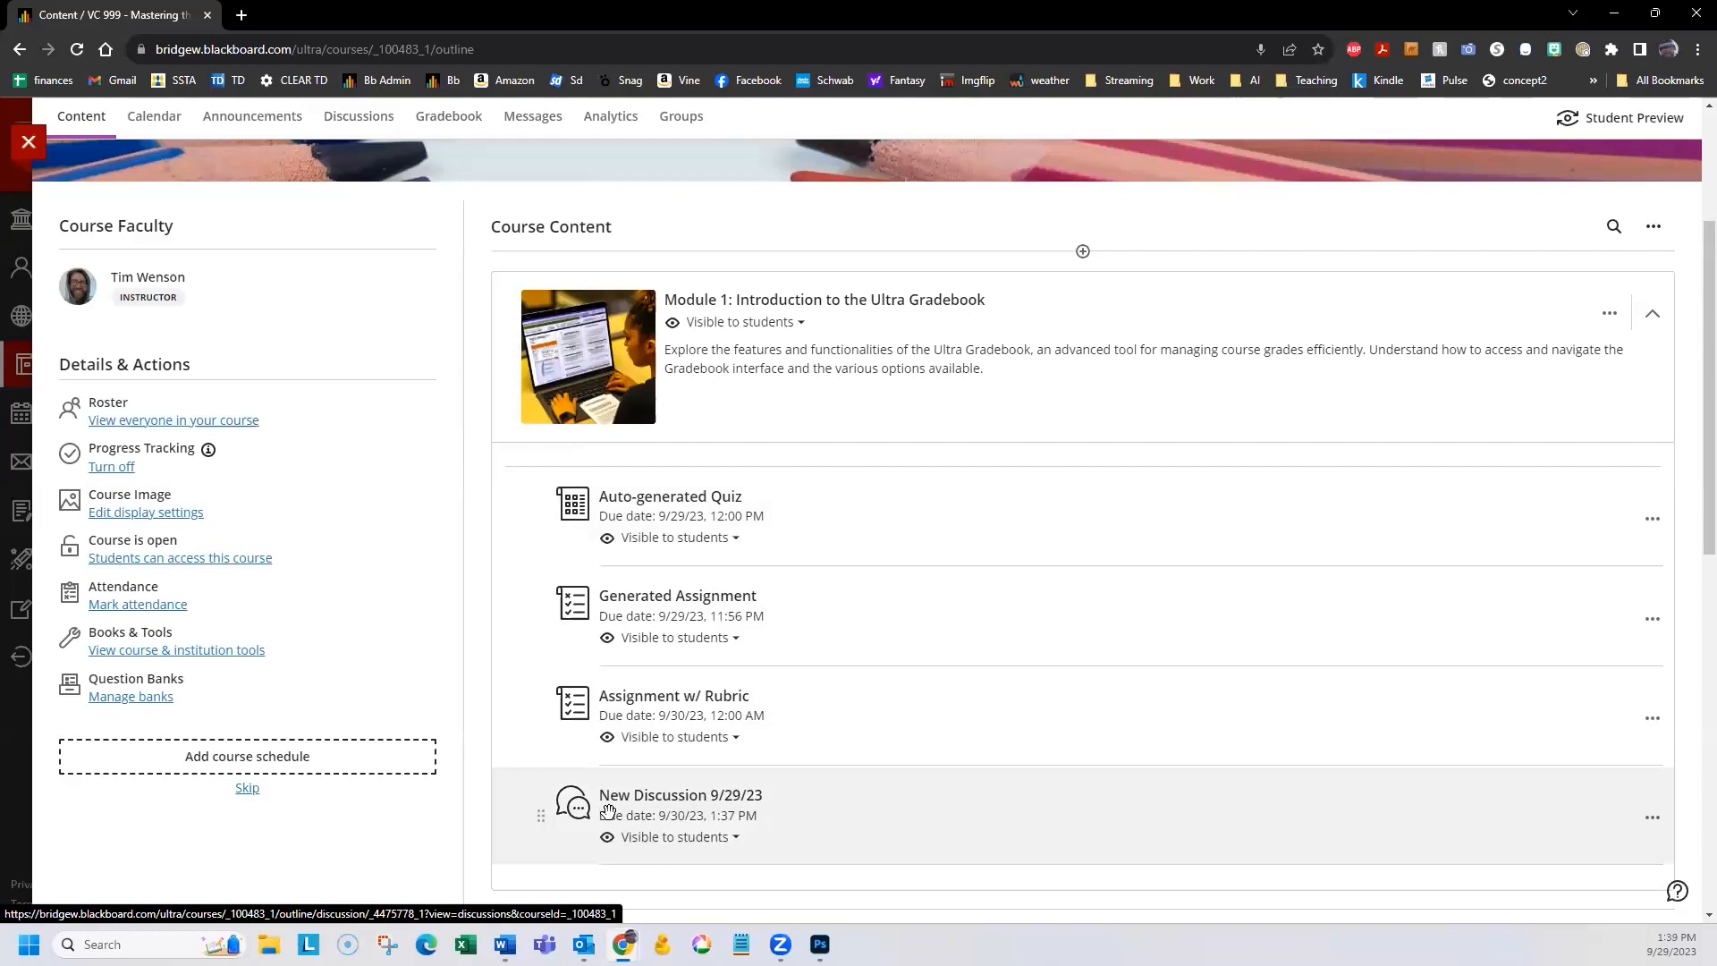
# Open the gradebook grid and view the last student's new submission for New Discussion 9/29/23.
pyautogui.scroll(3, 812, 828)
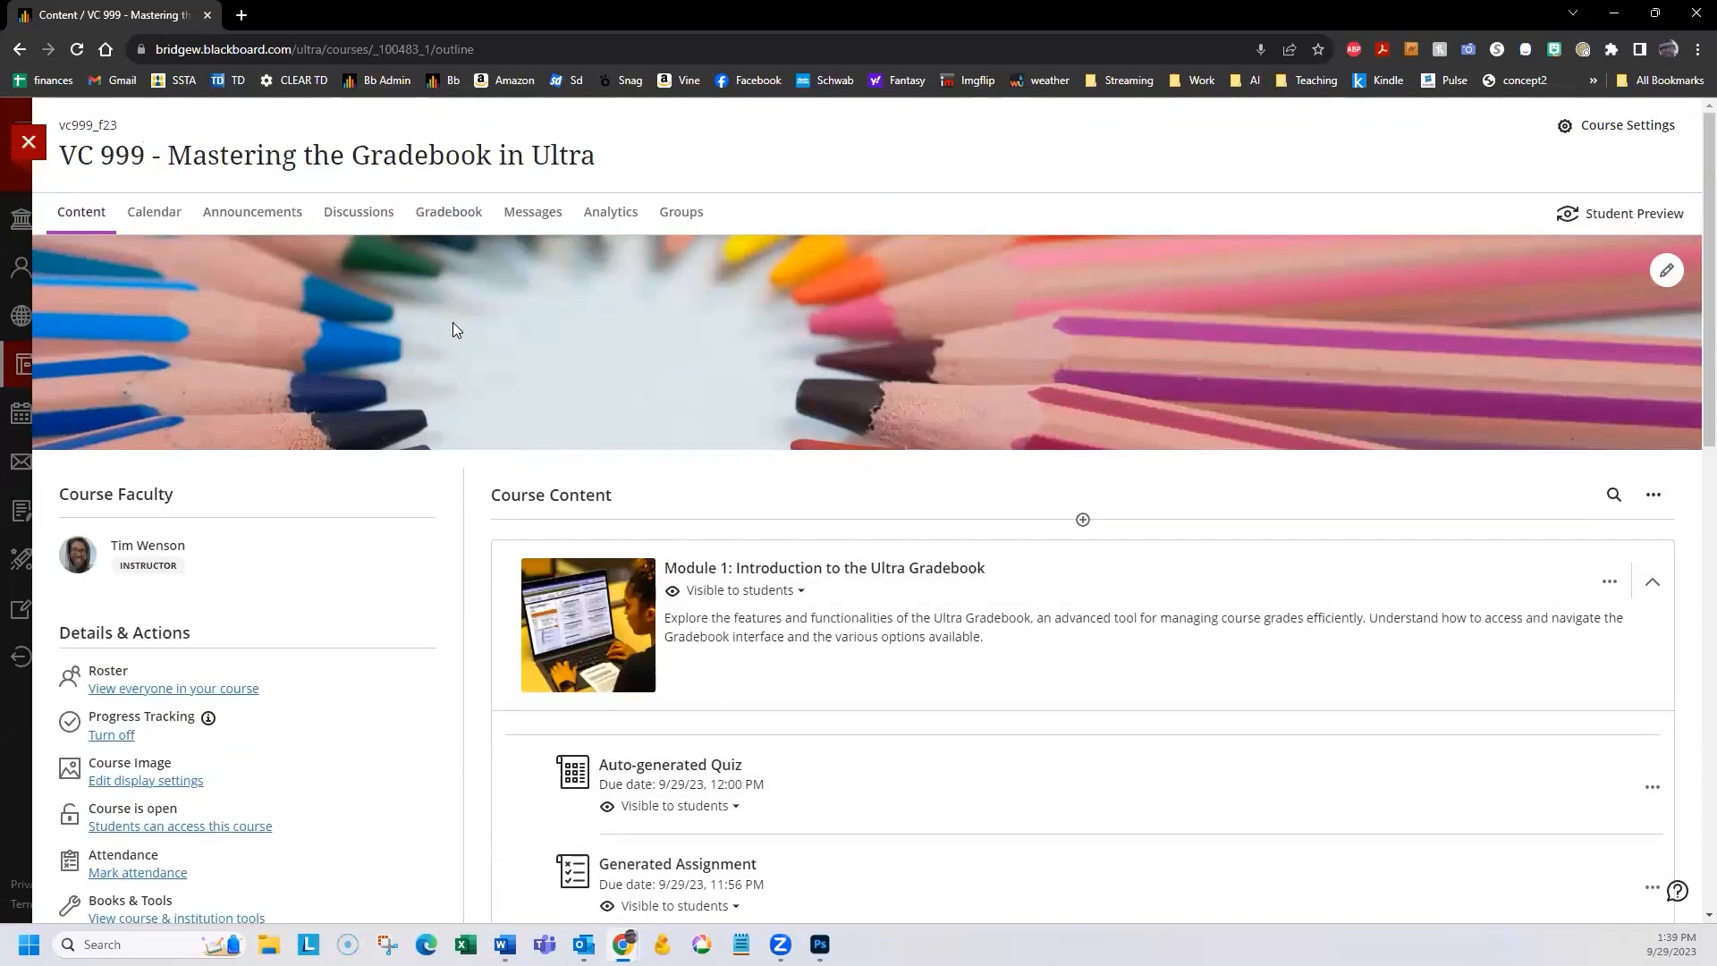
pyautogui.click(430, 215)
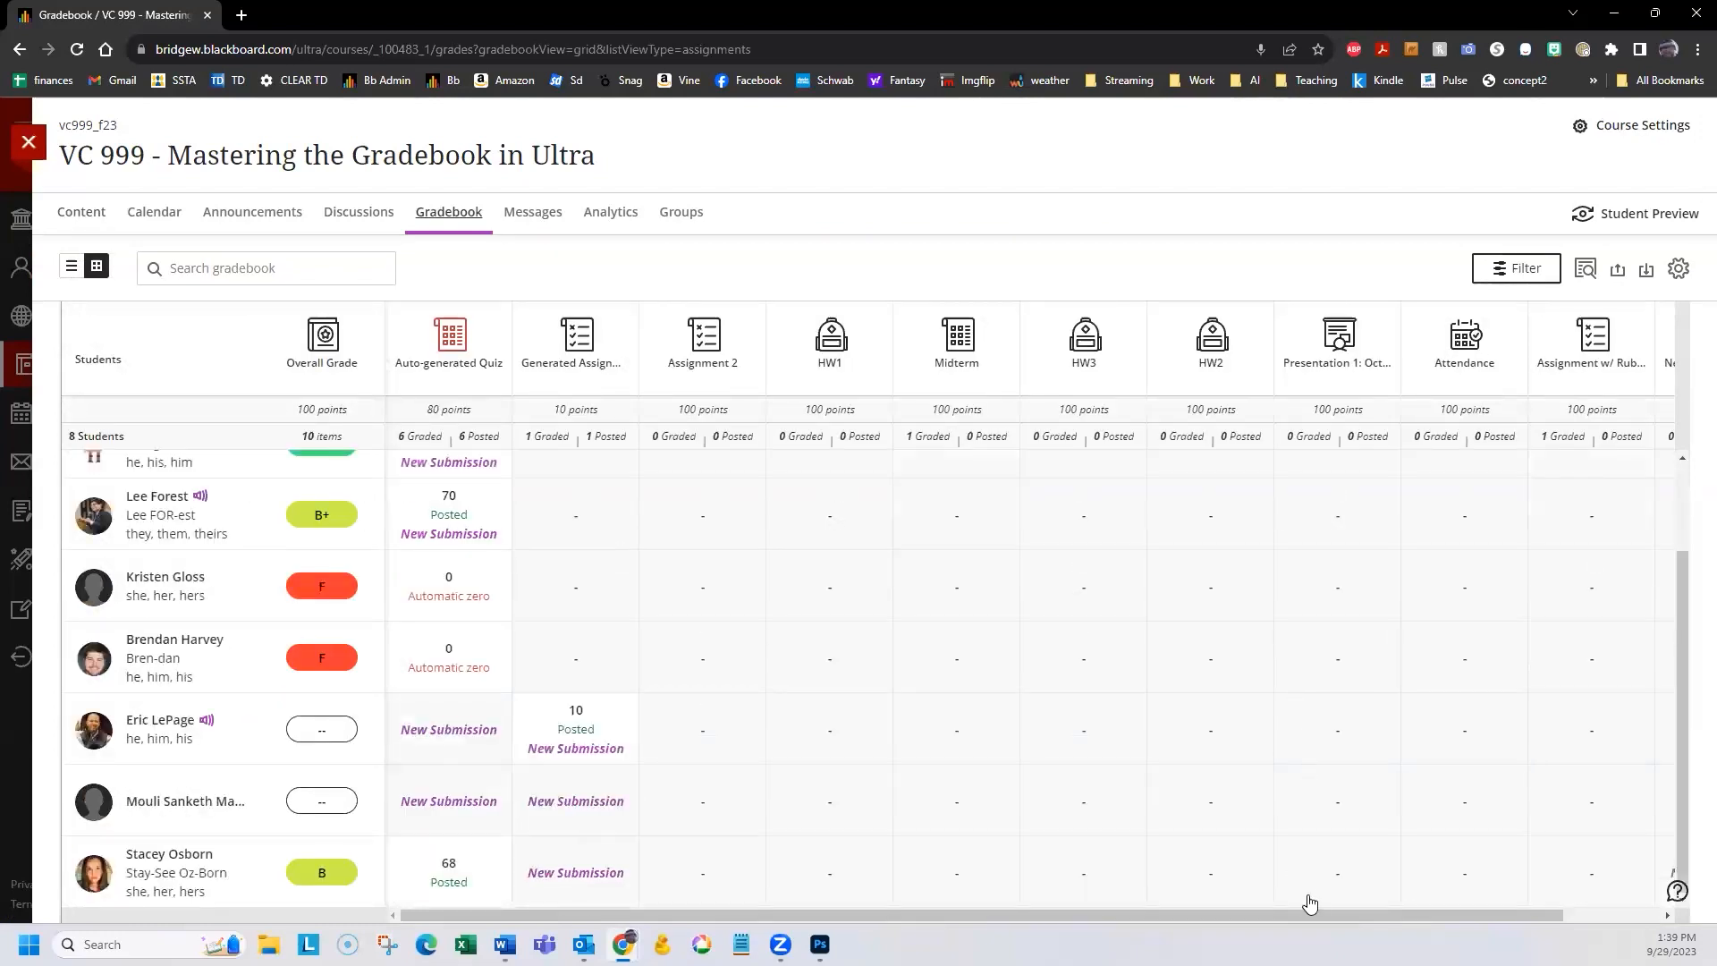
pyautogui.moveTo(1309, 912); pyautogui.dragTo(1601, 912)
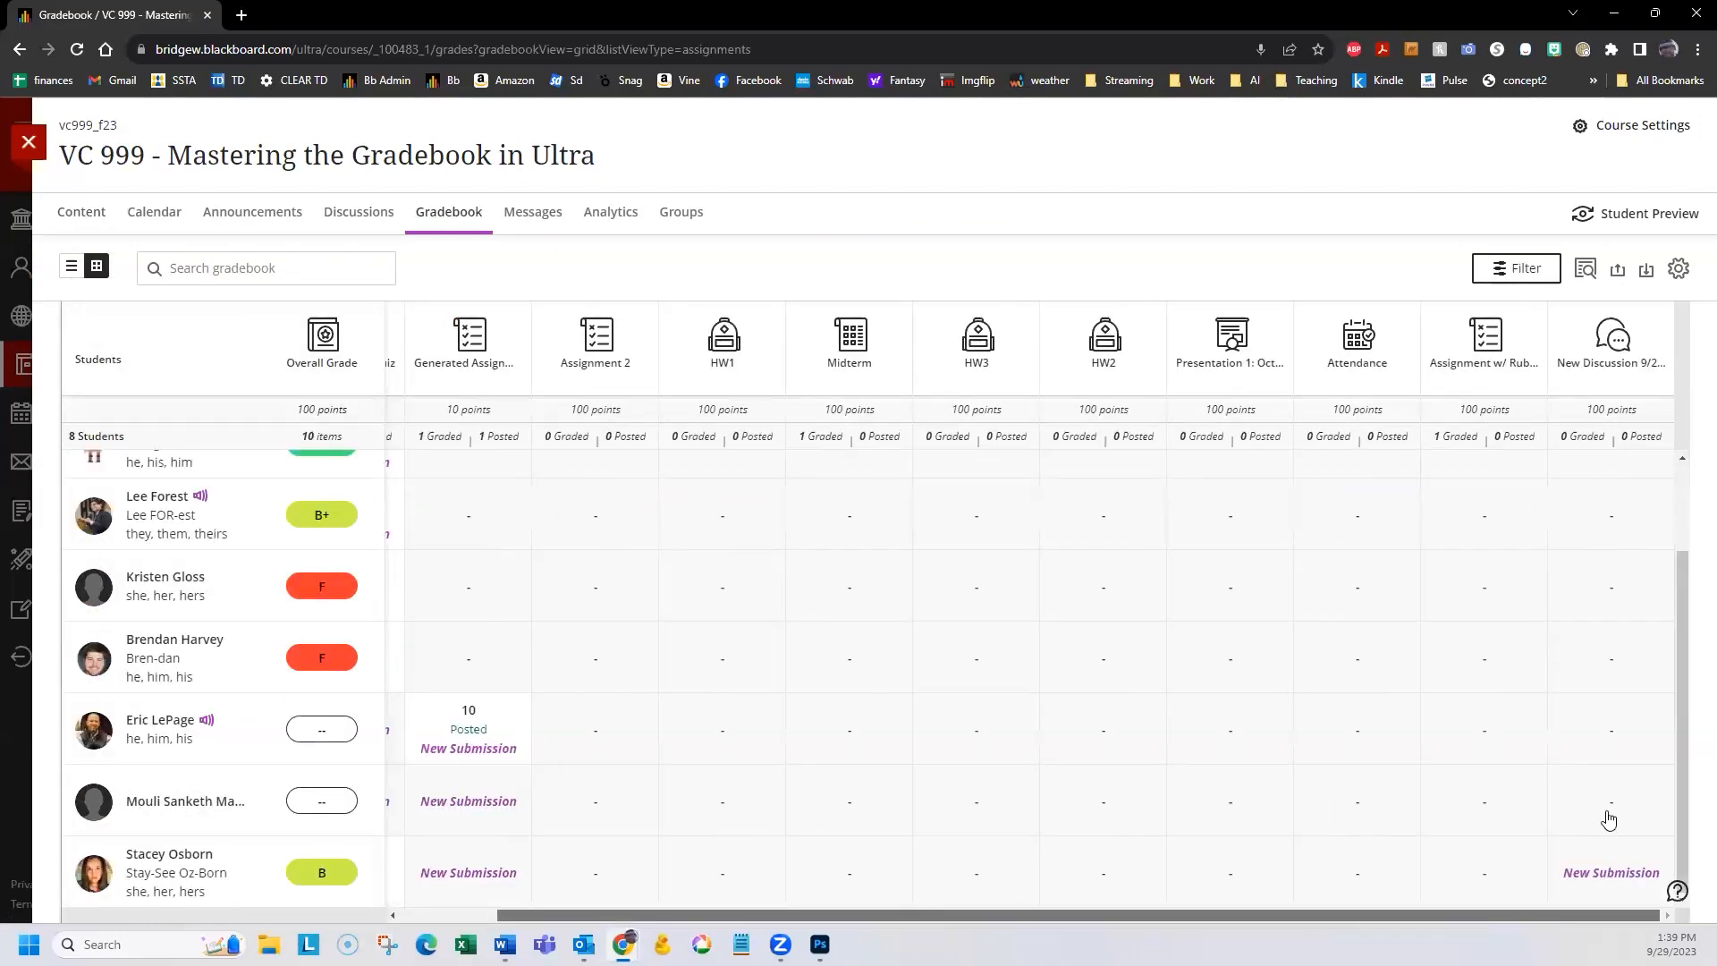
pyautogui.click(1611, 874)
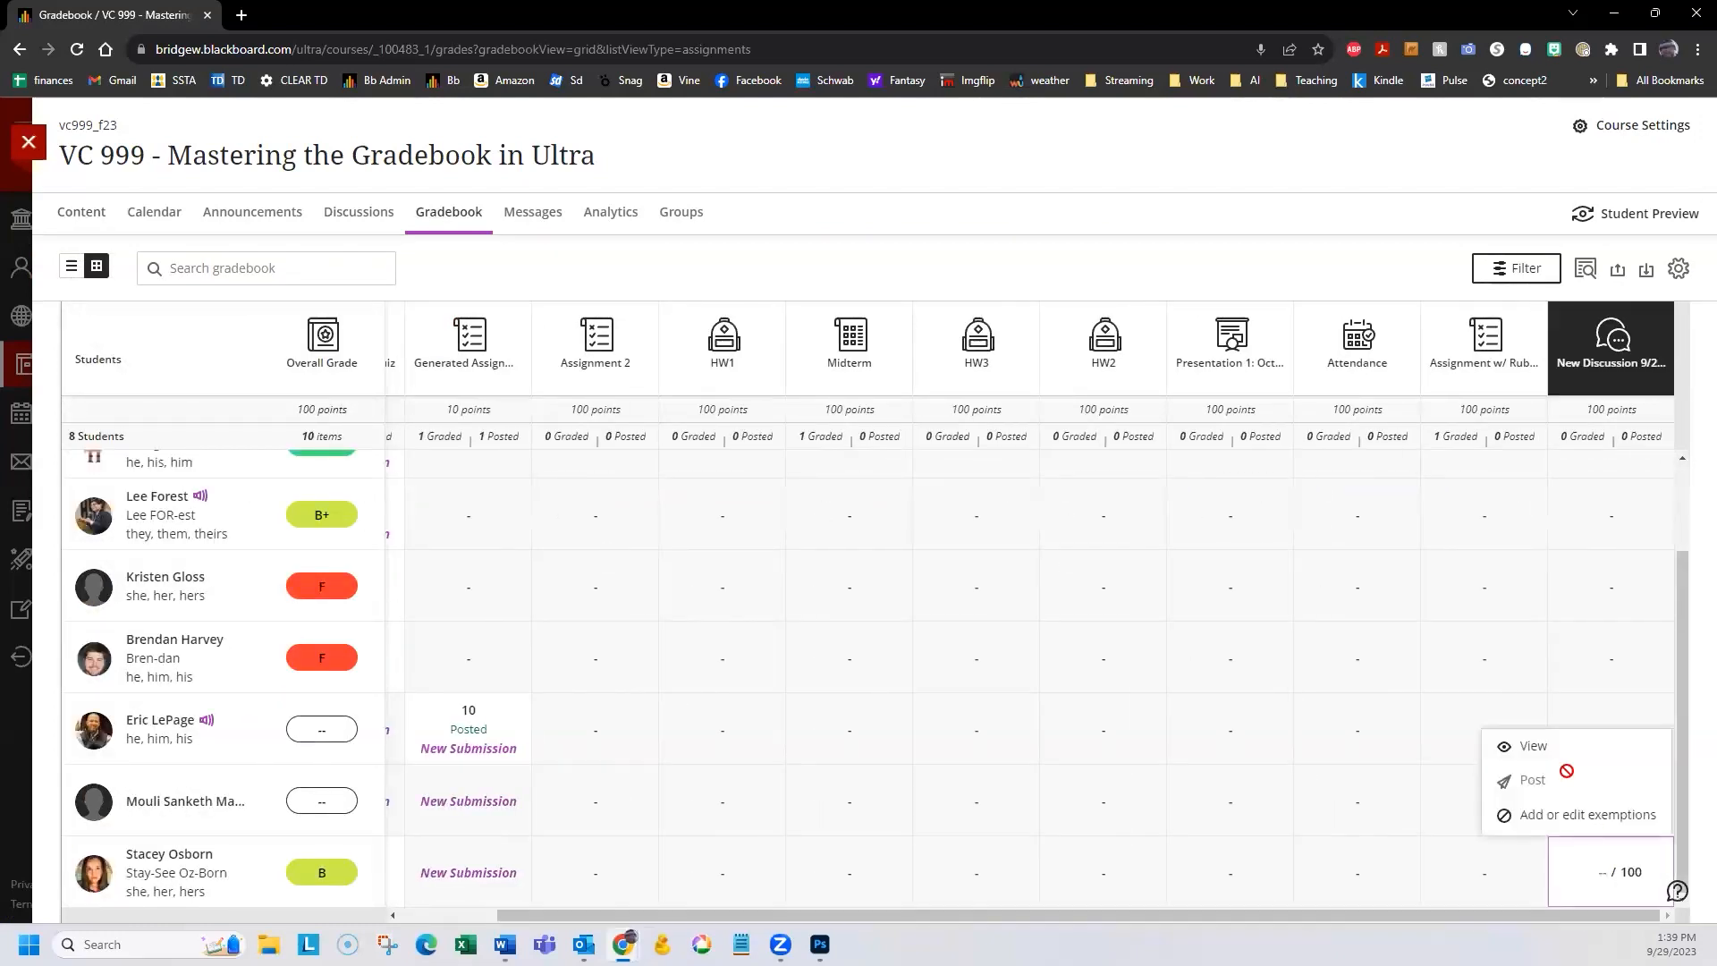
pyautogui.click(1534, 745)
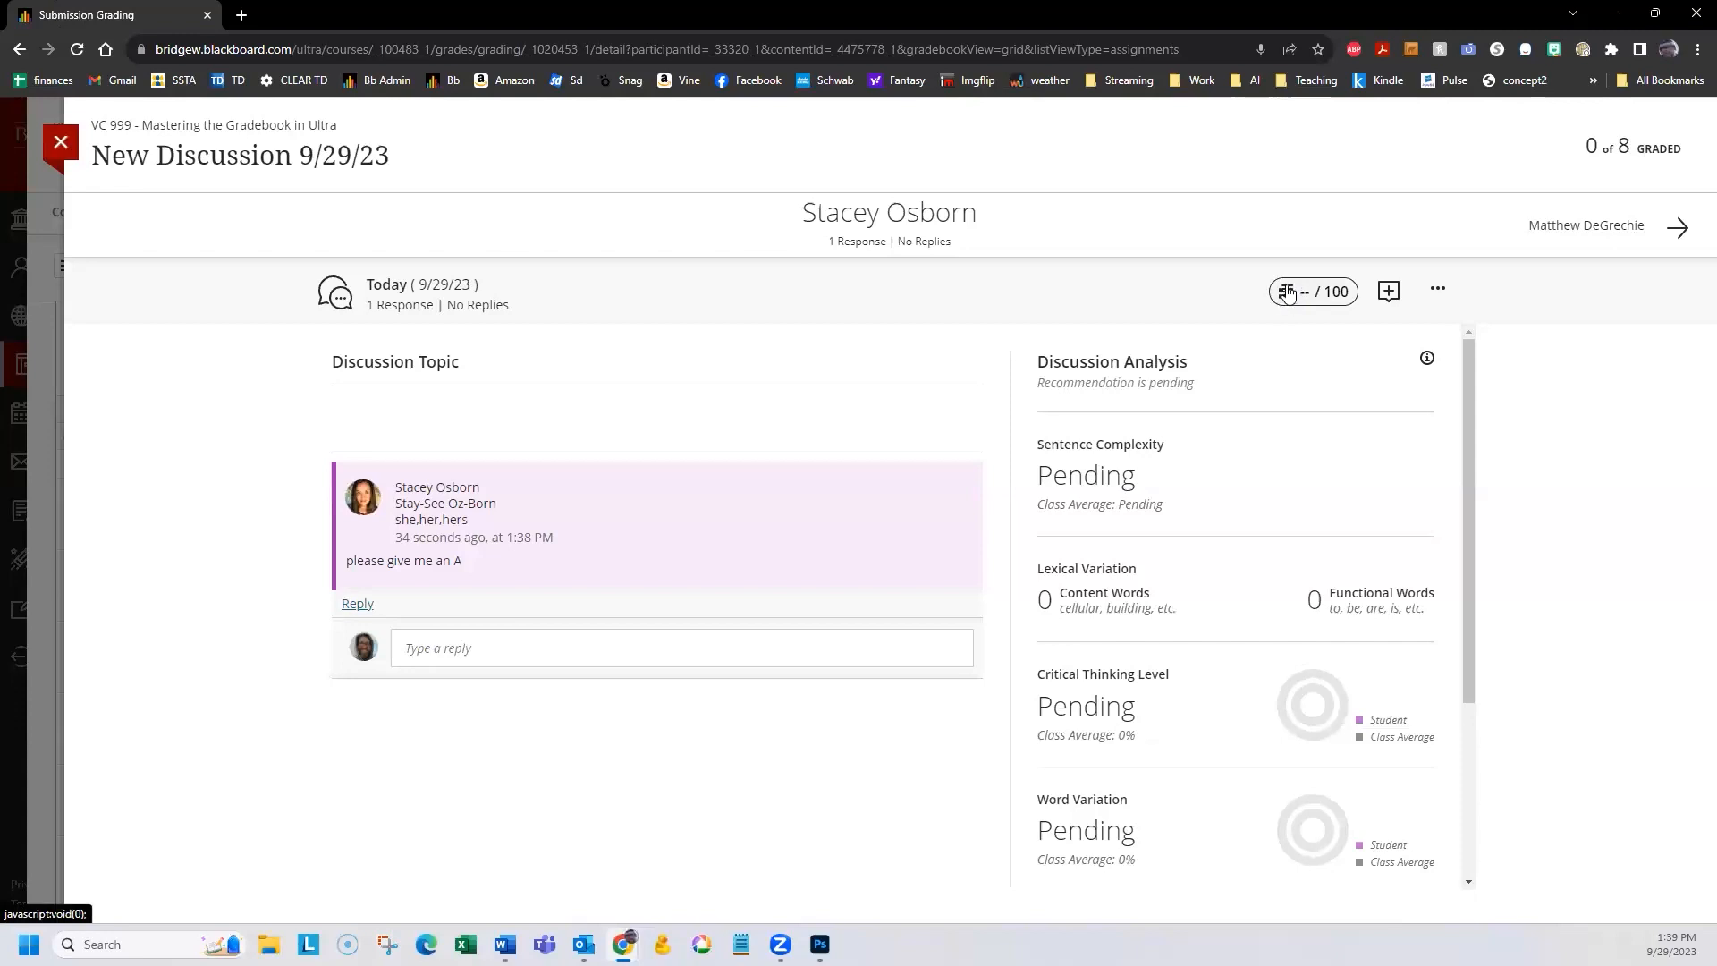
# Open the grading rubric for the student's discussion submission and examine its four criteria and their rating levels.
pyautogui.click(1285, 294)
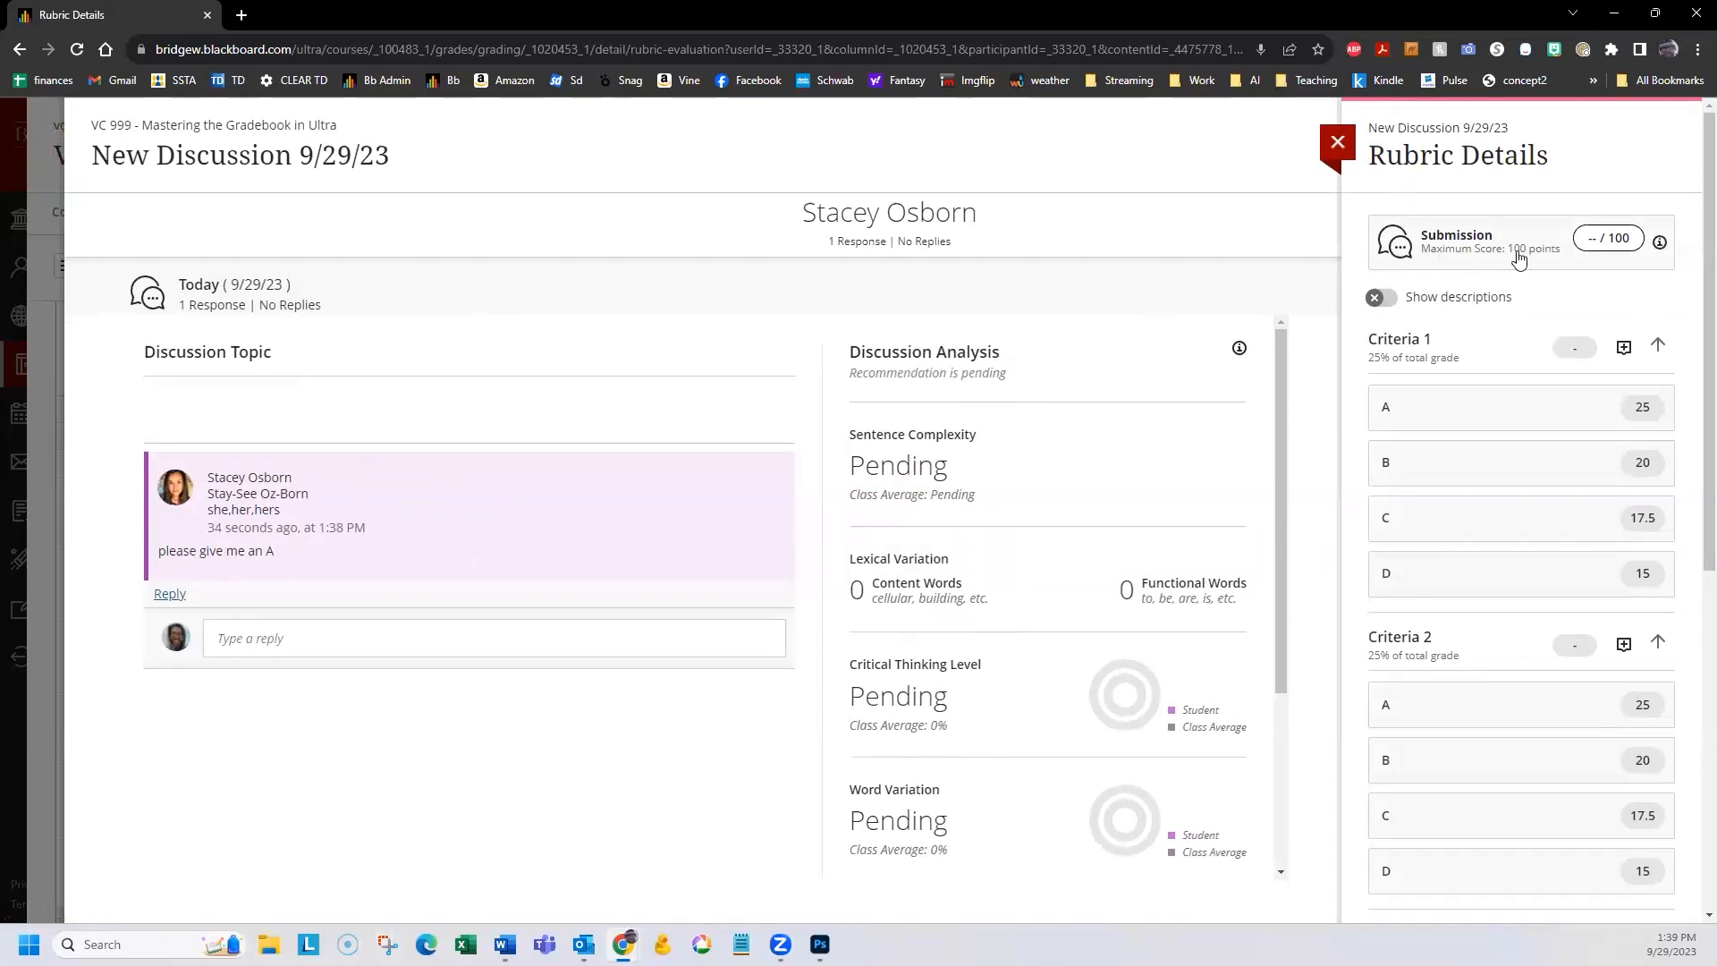
pyautogui.click(1339, 144)
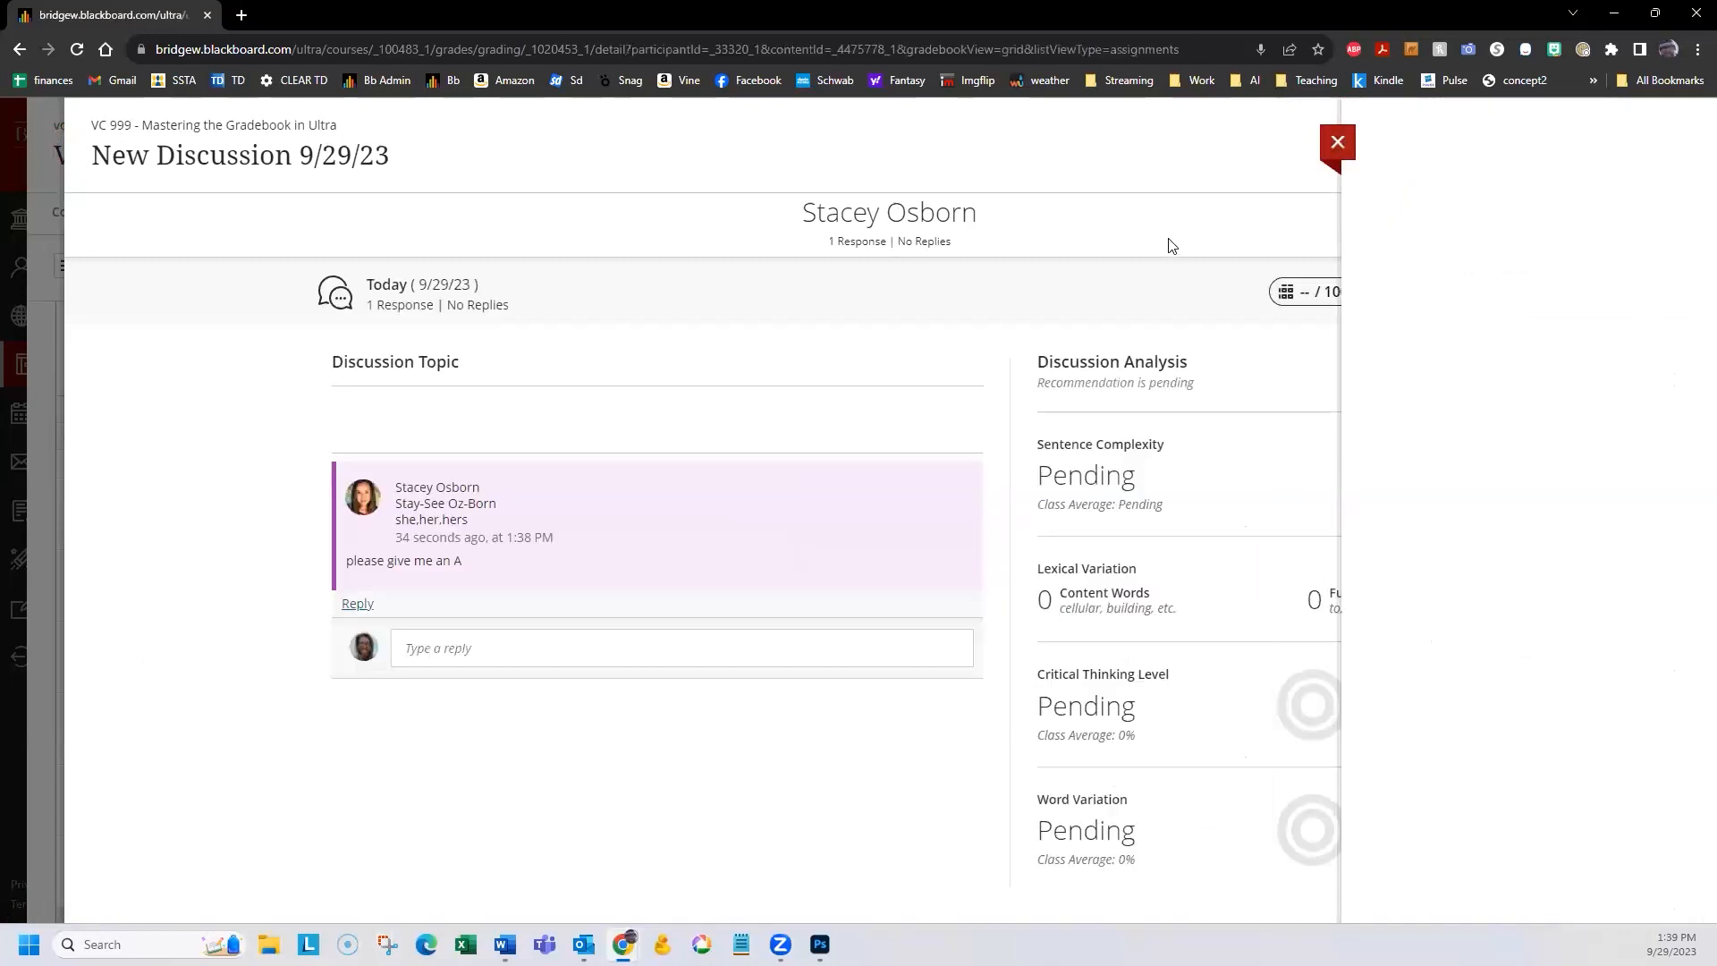
pyautogui.click(1287, 295)
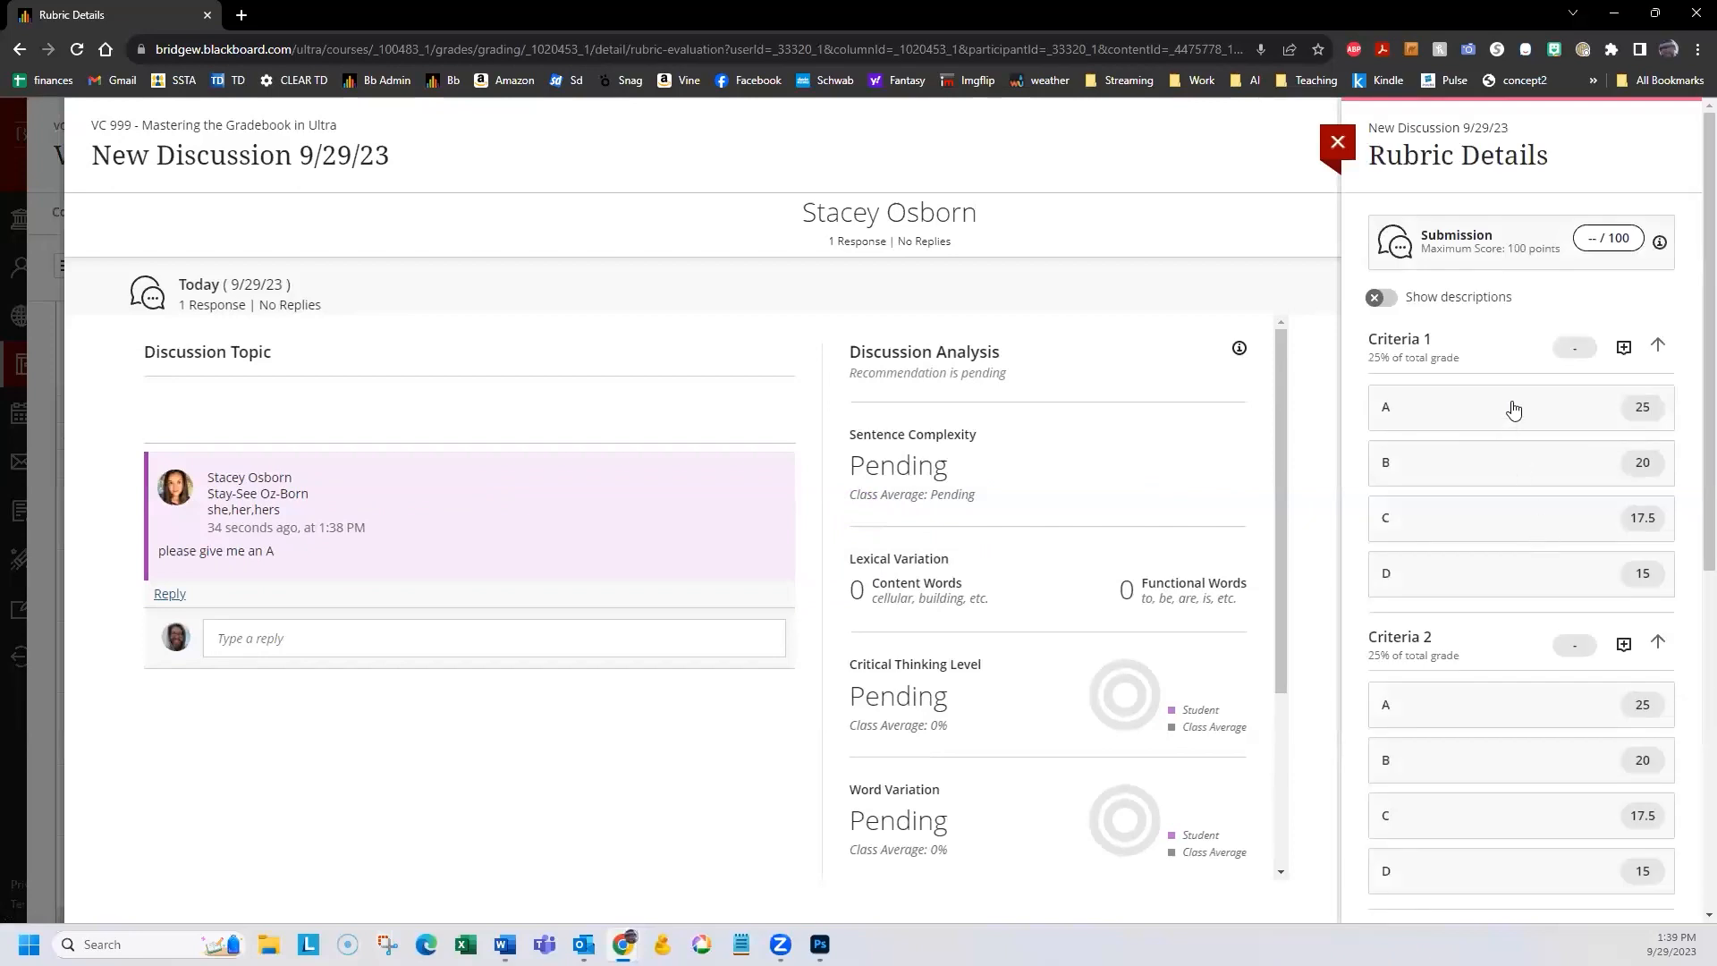
pyautogui.scroll(-2, 1513, 409)
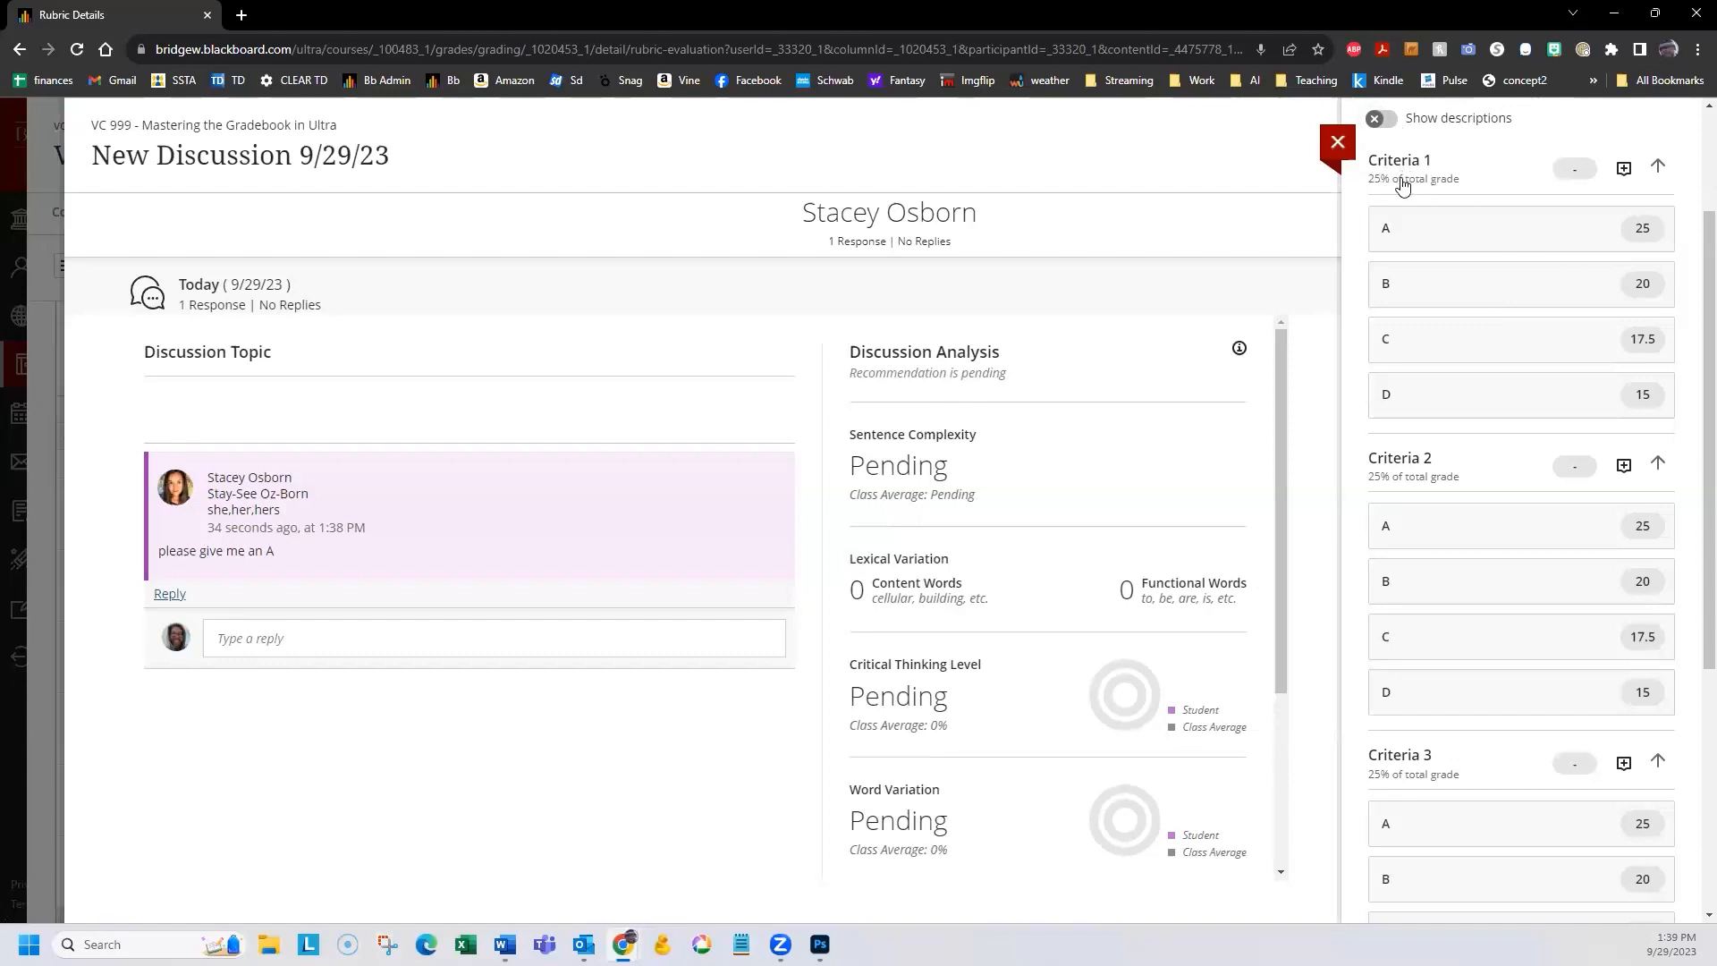
pyautogui.scroll(1, 1474, 240)
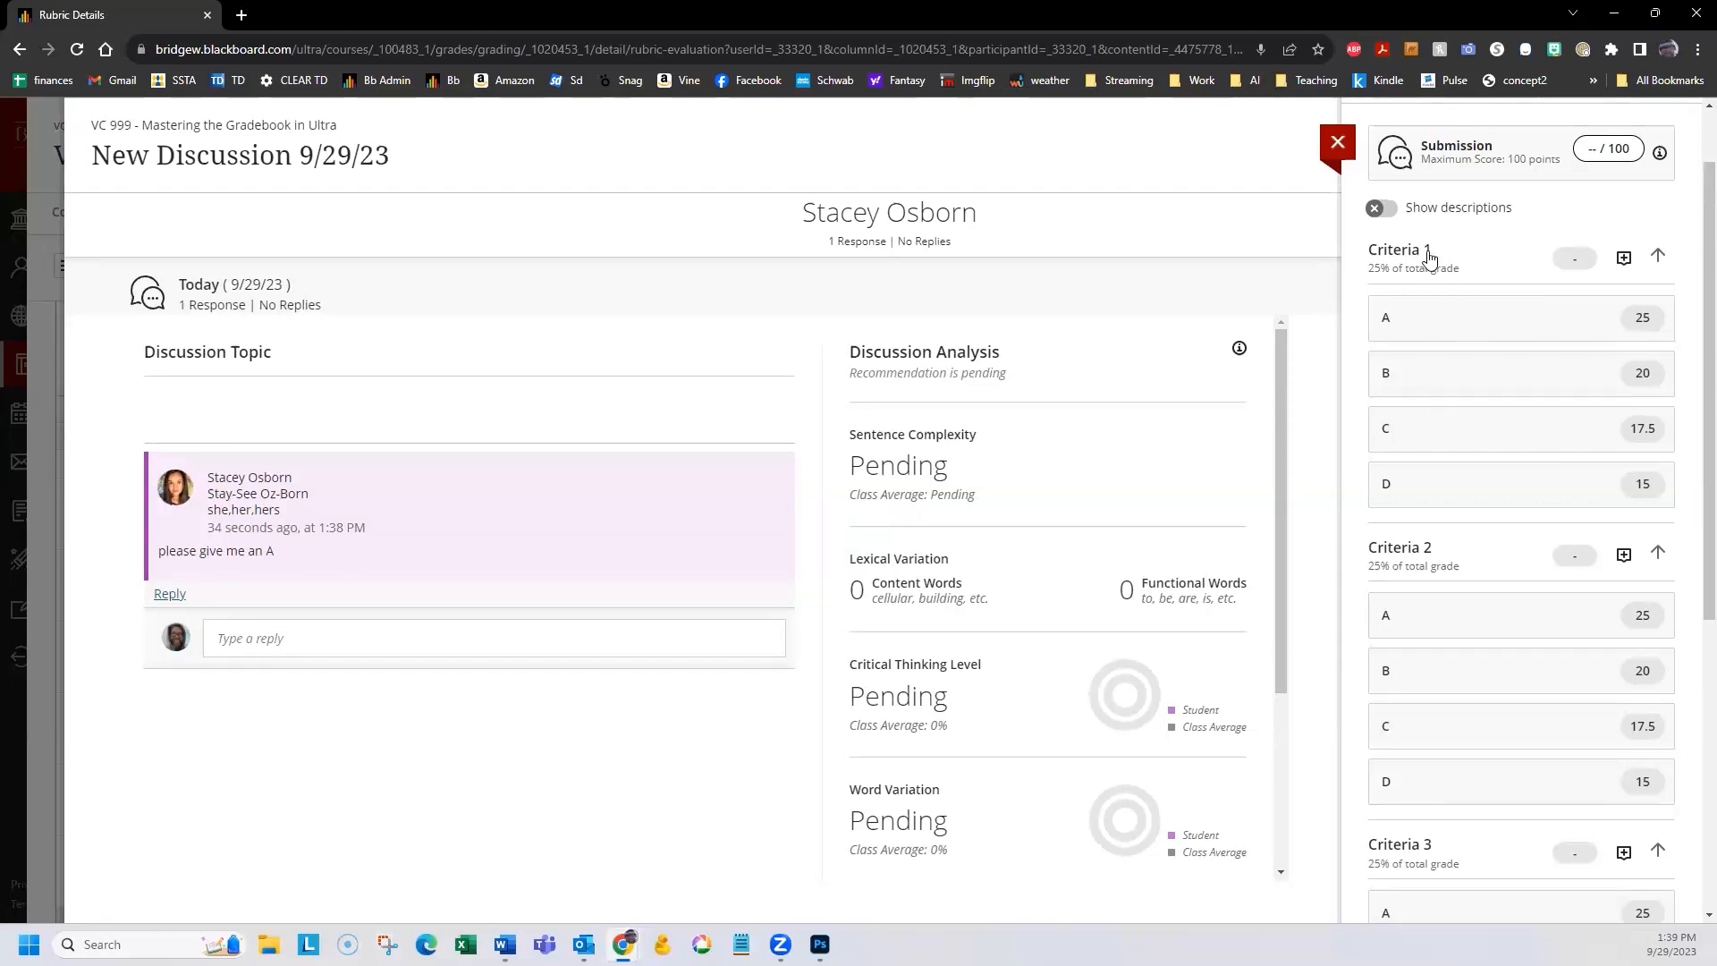
pyautogui.scroll(-5, 1464, 474)
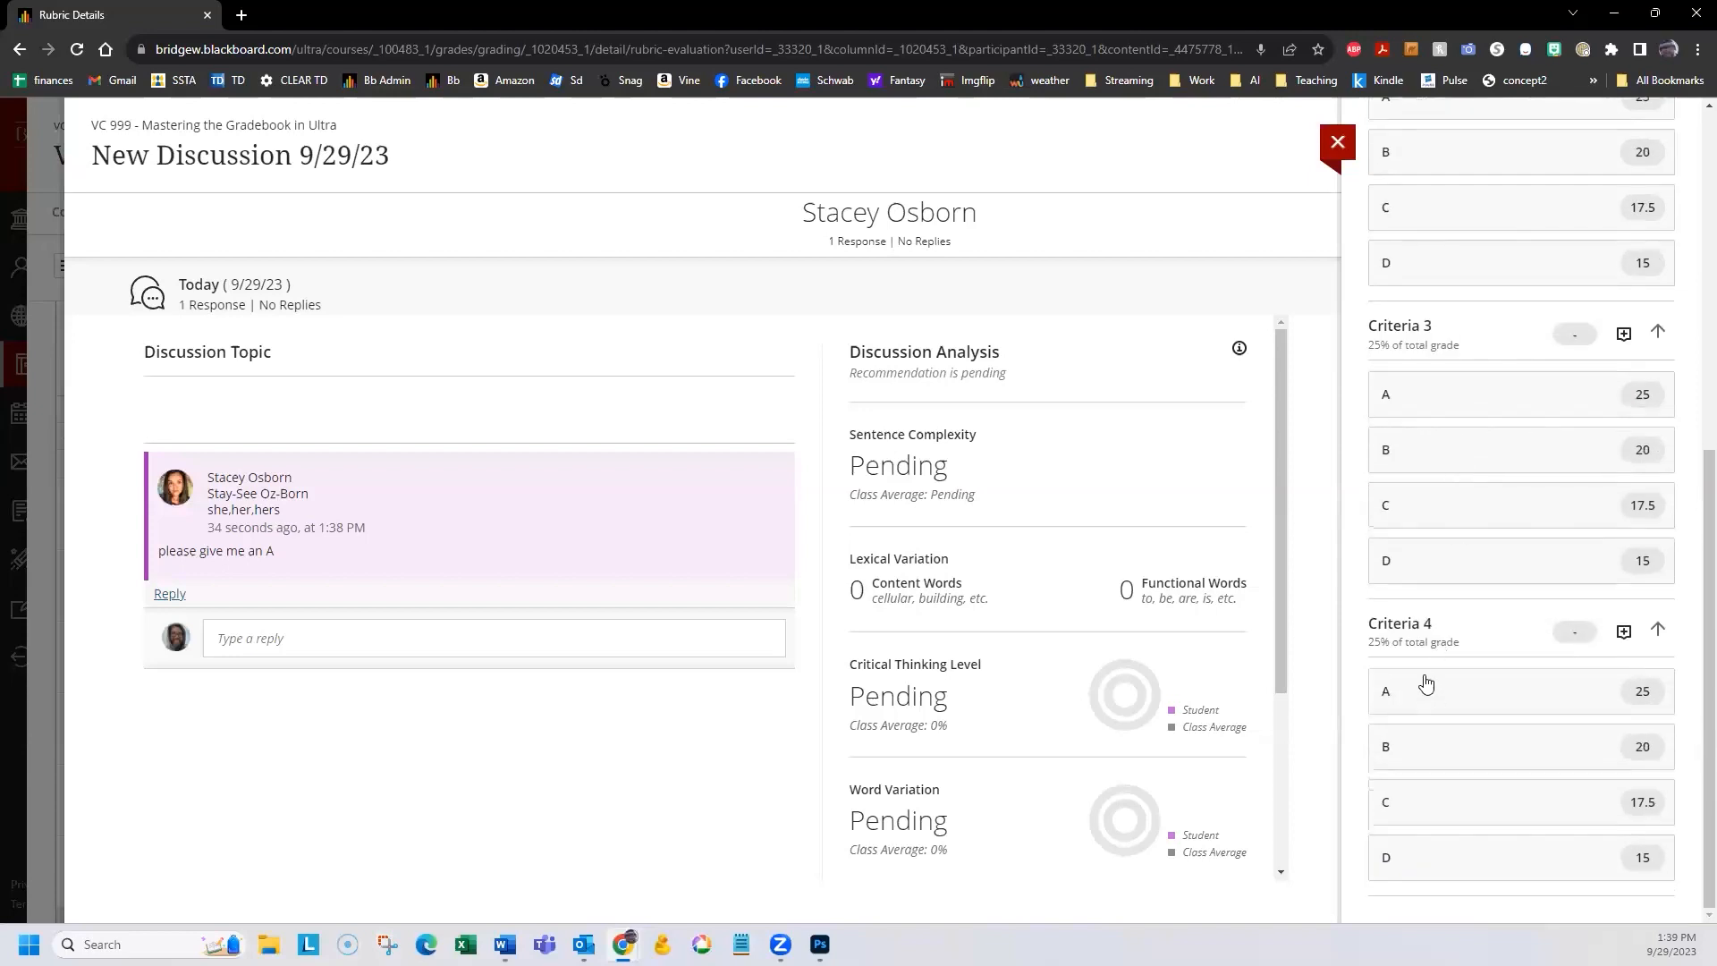
pyautogui.scroll(5, 1449, 331)
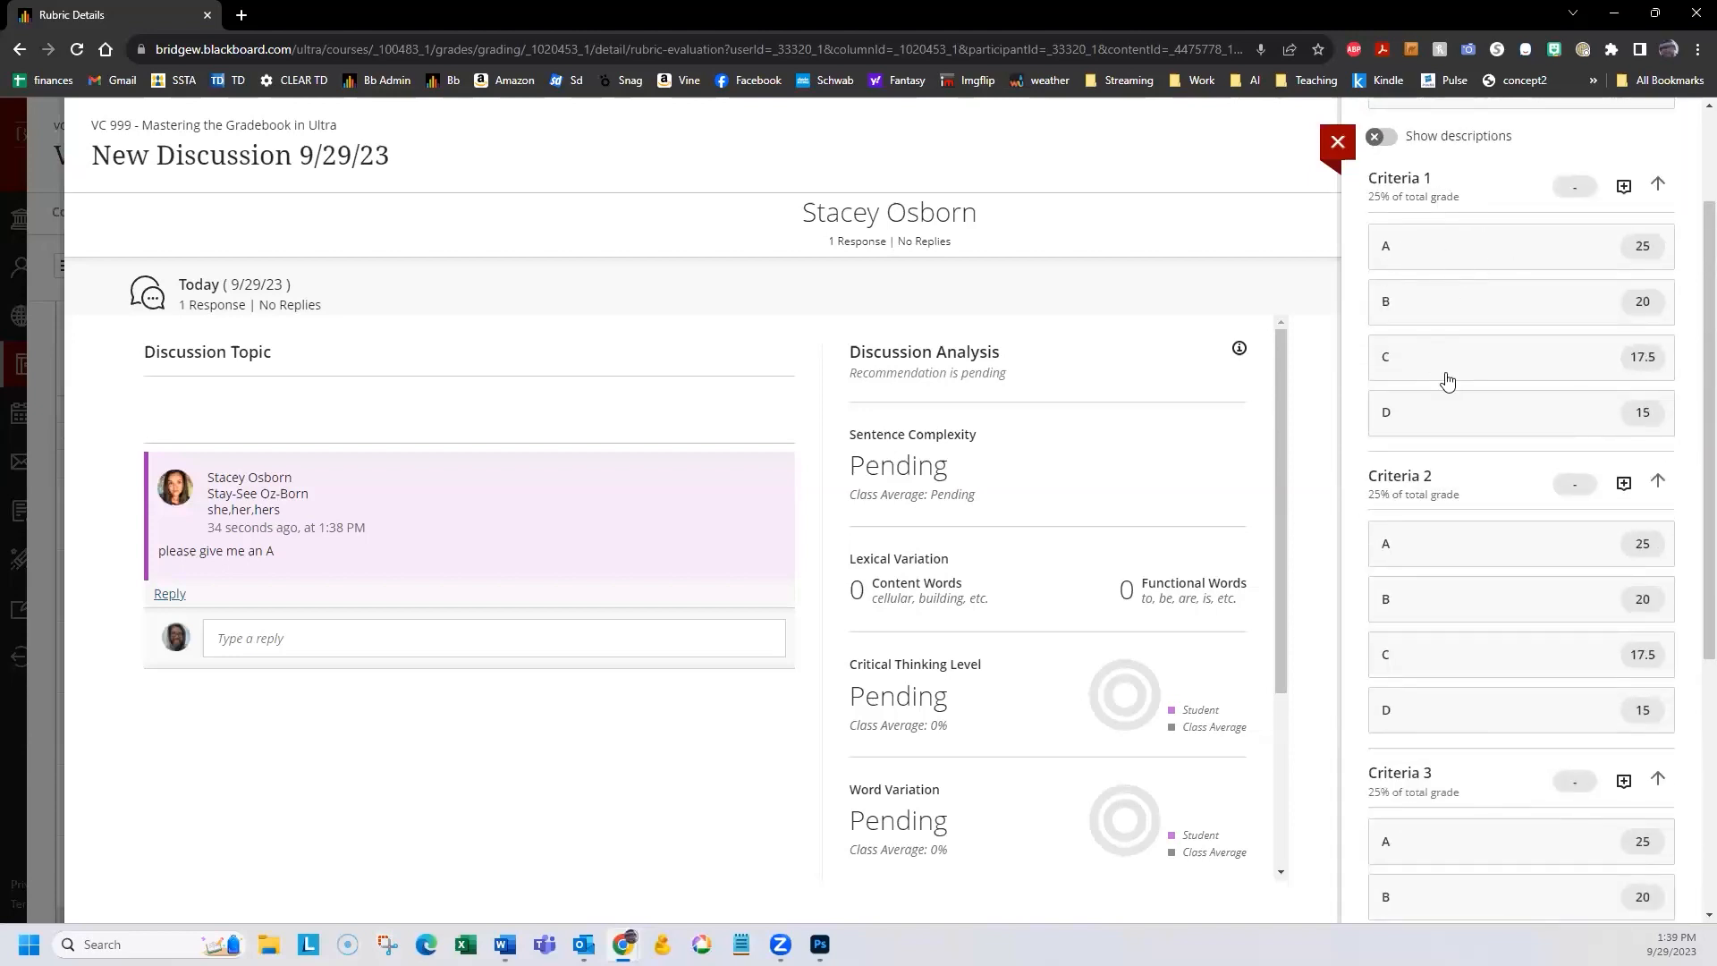
pyautogui.scroll(2, 1565, 438)
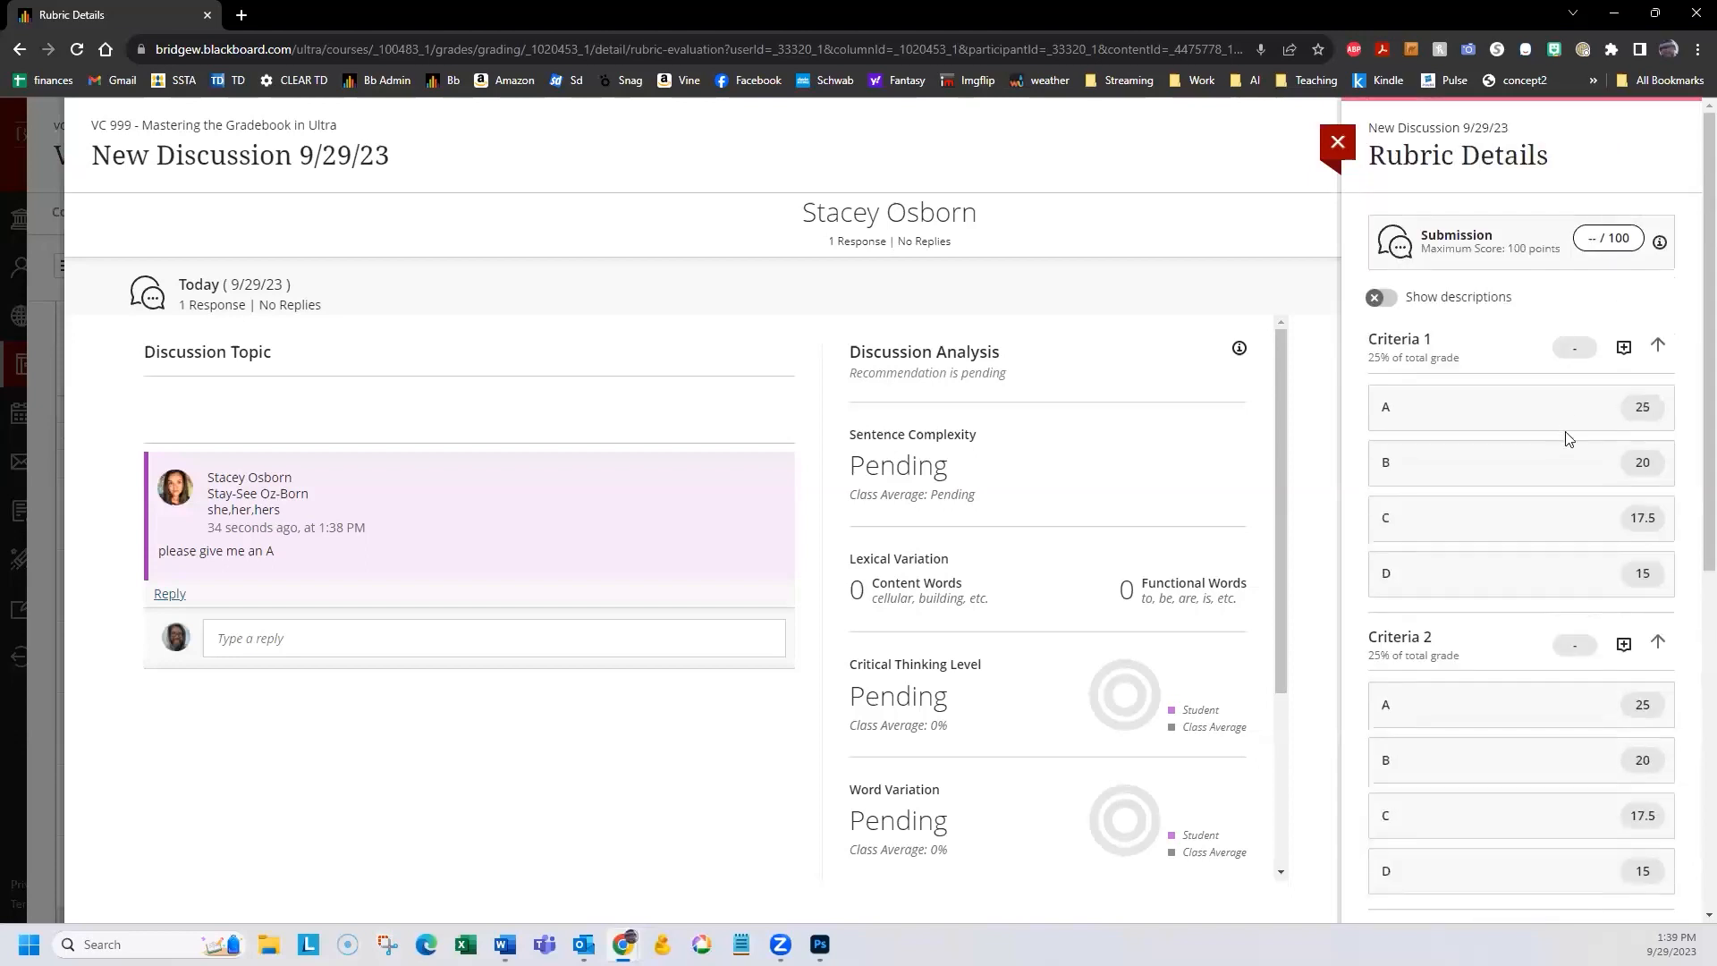
# Score the student's discussion rubric with A (25) for Criteria 1, 3 and 4, and B (20) for Criteria 2.
pyautogui.click(1593, 416)
pyautogui.click(1601, 777)
pyautogui.scroll(-4, 1591, 725)
pyautogui.click(1571, 658)
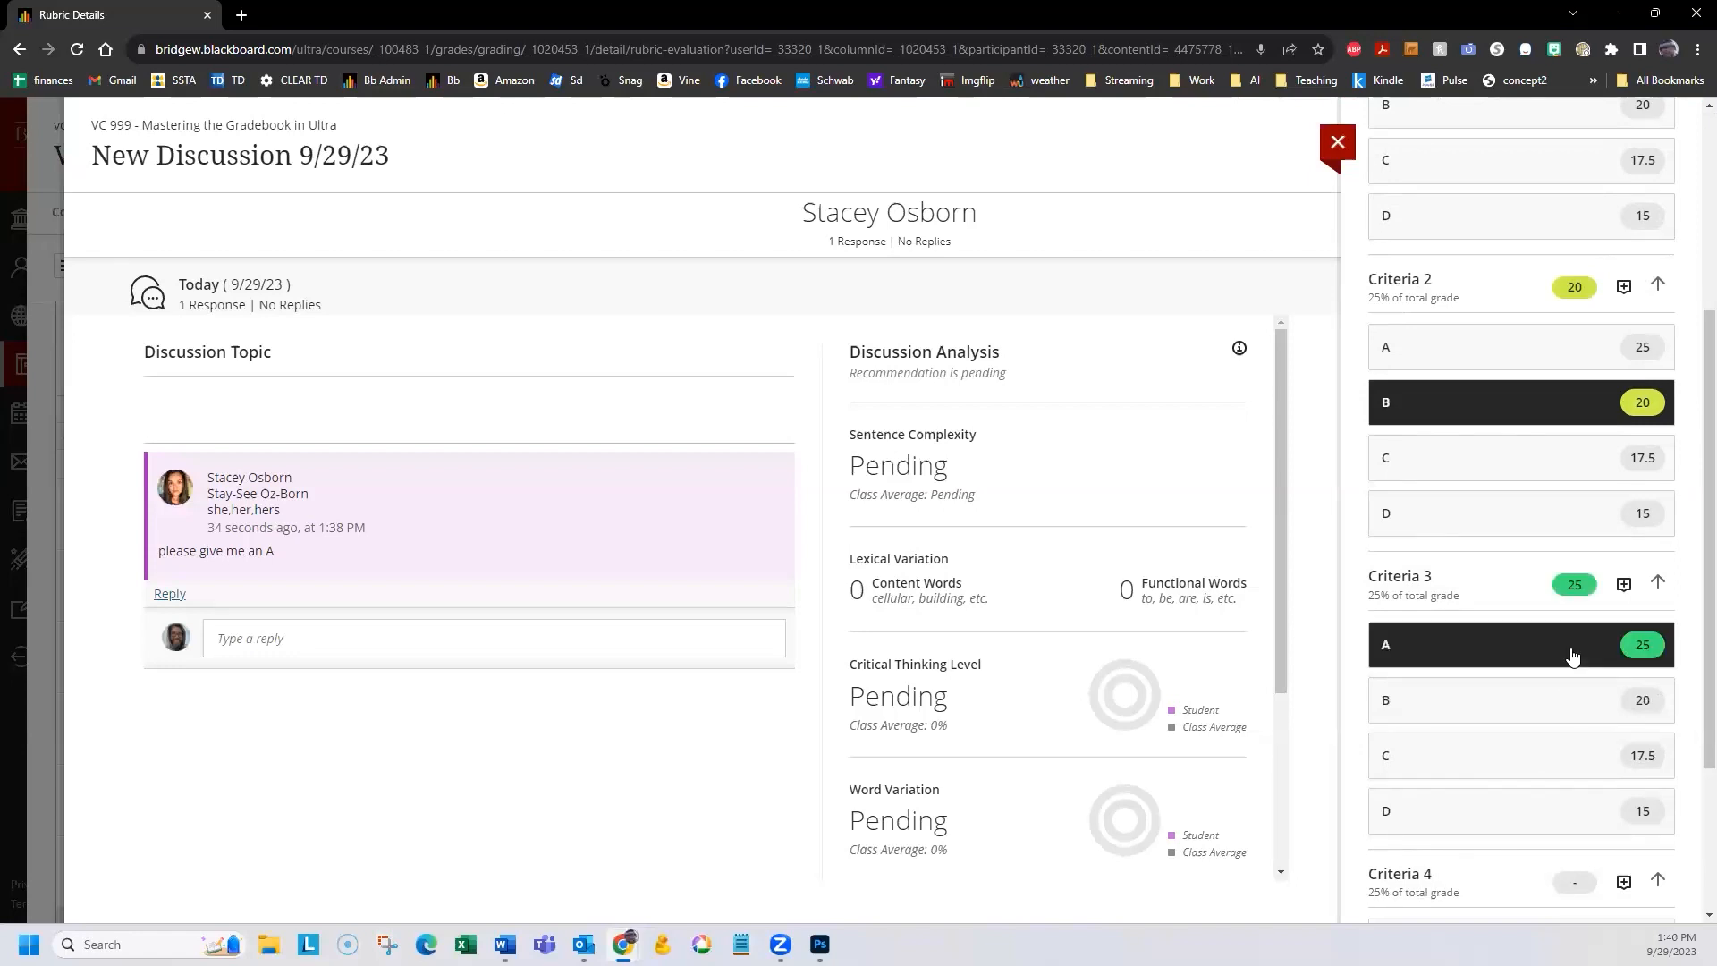
pyautogui.scroll(-2, 1573, 755)
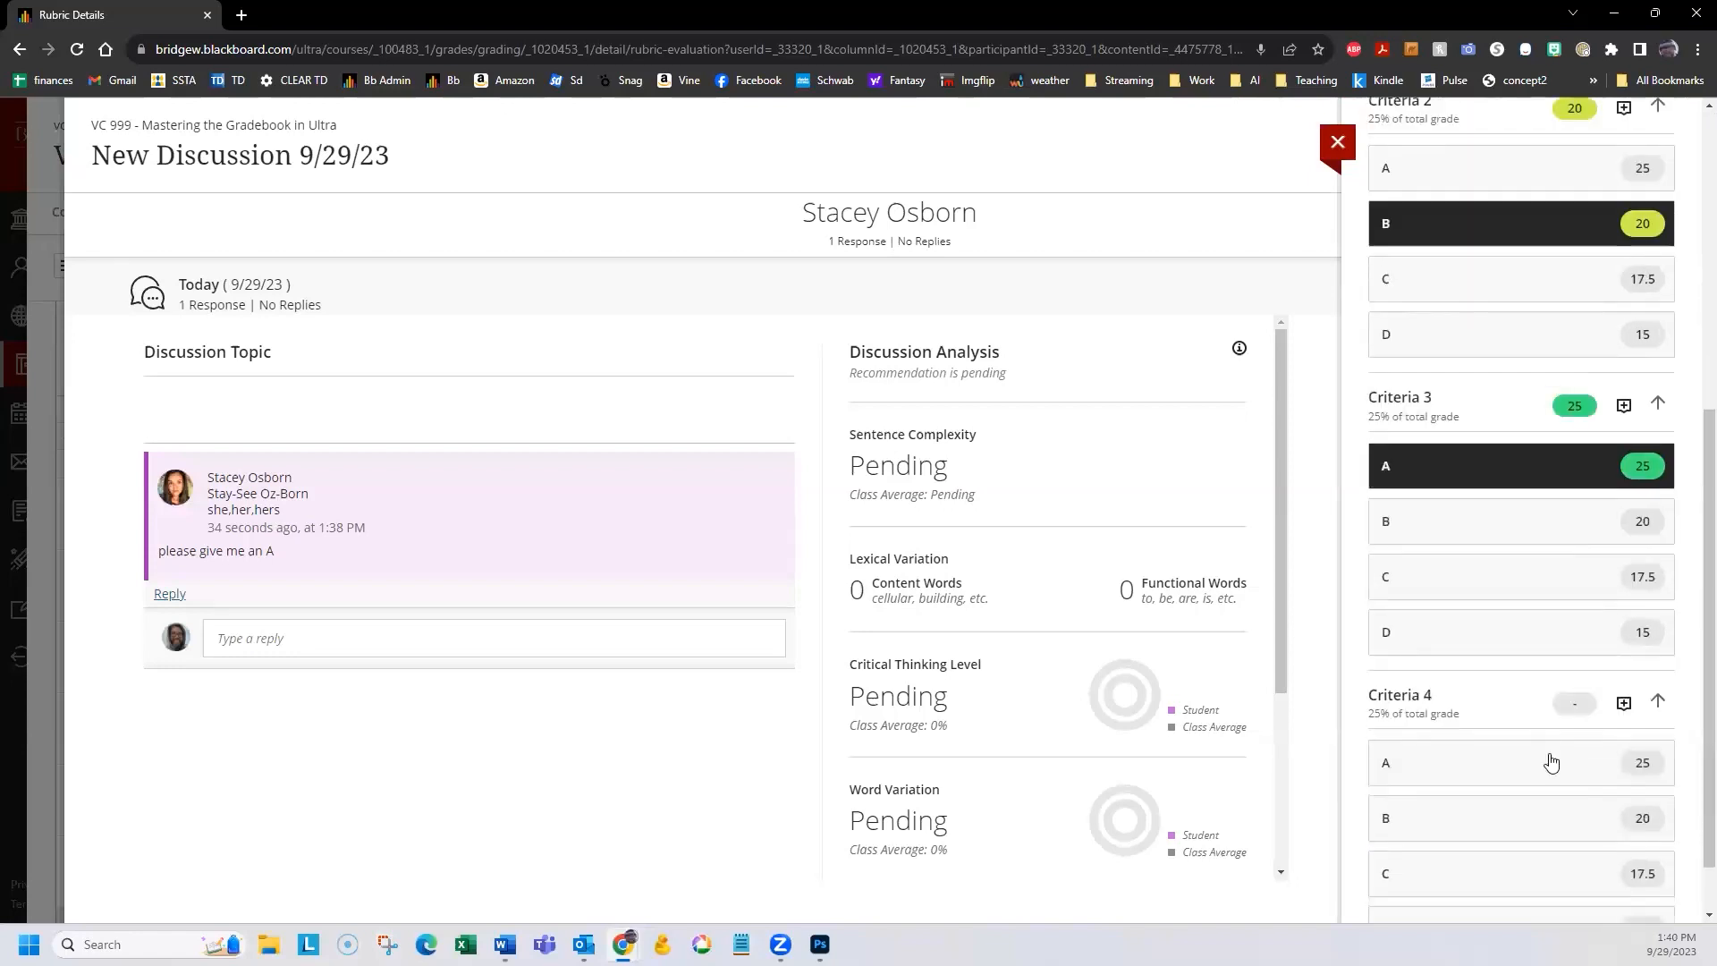
pyautogui.click(1554, 762)
pyautogui.scroll(6, 1582, 662)
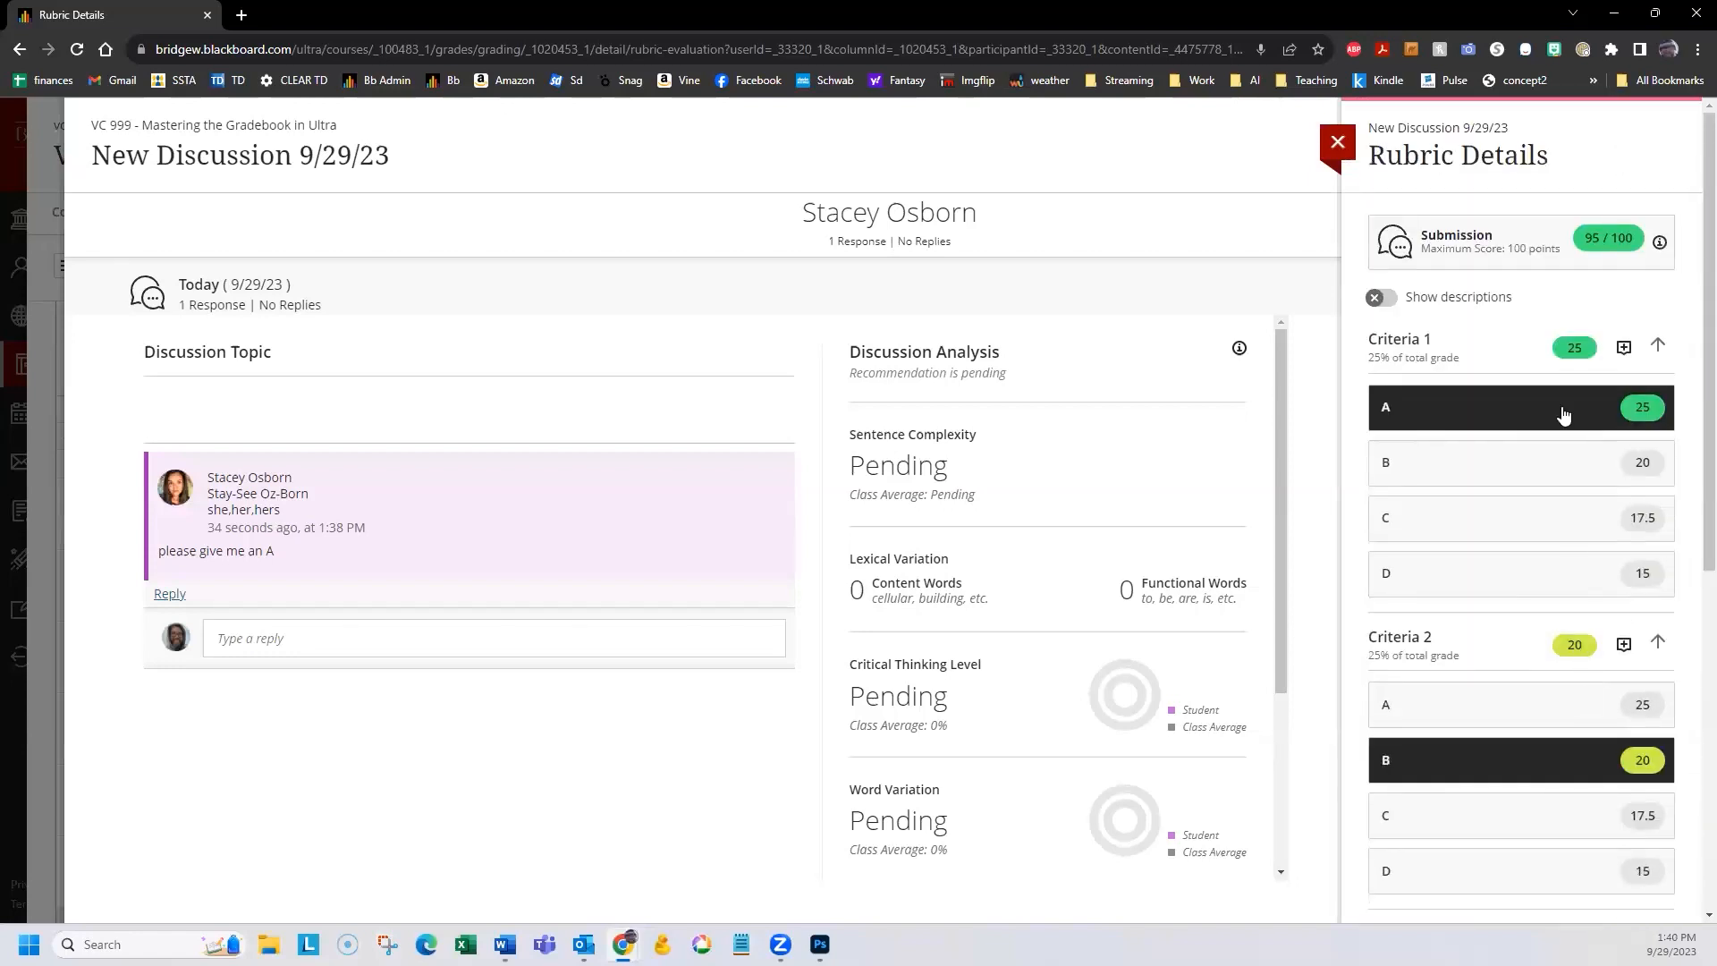
# Show the rating descriptions in the rubric, and close the rubric and the submission to return to the gradebook grid.
pyautogui.click(1508, 296)
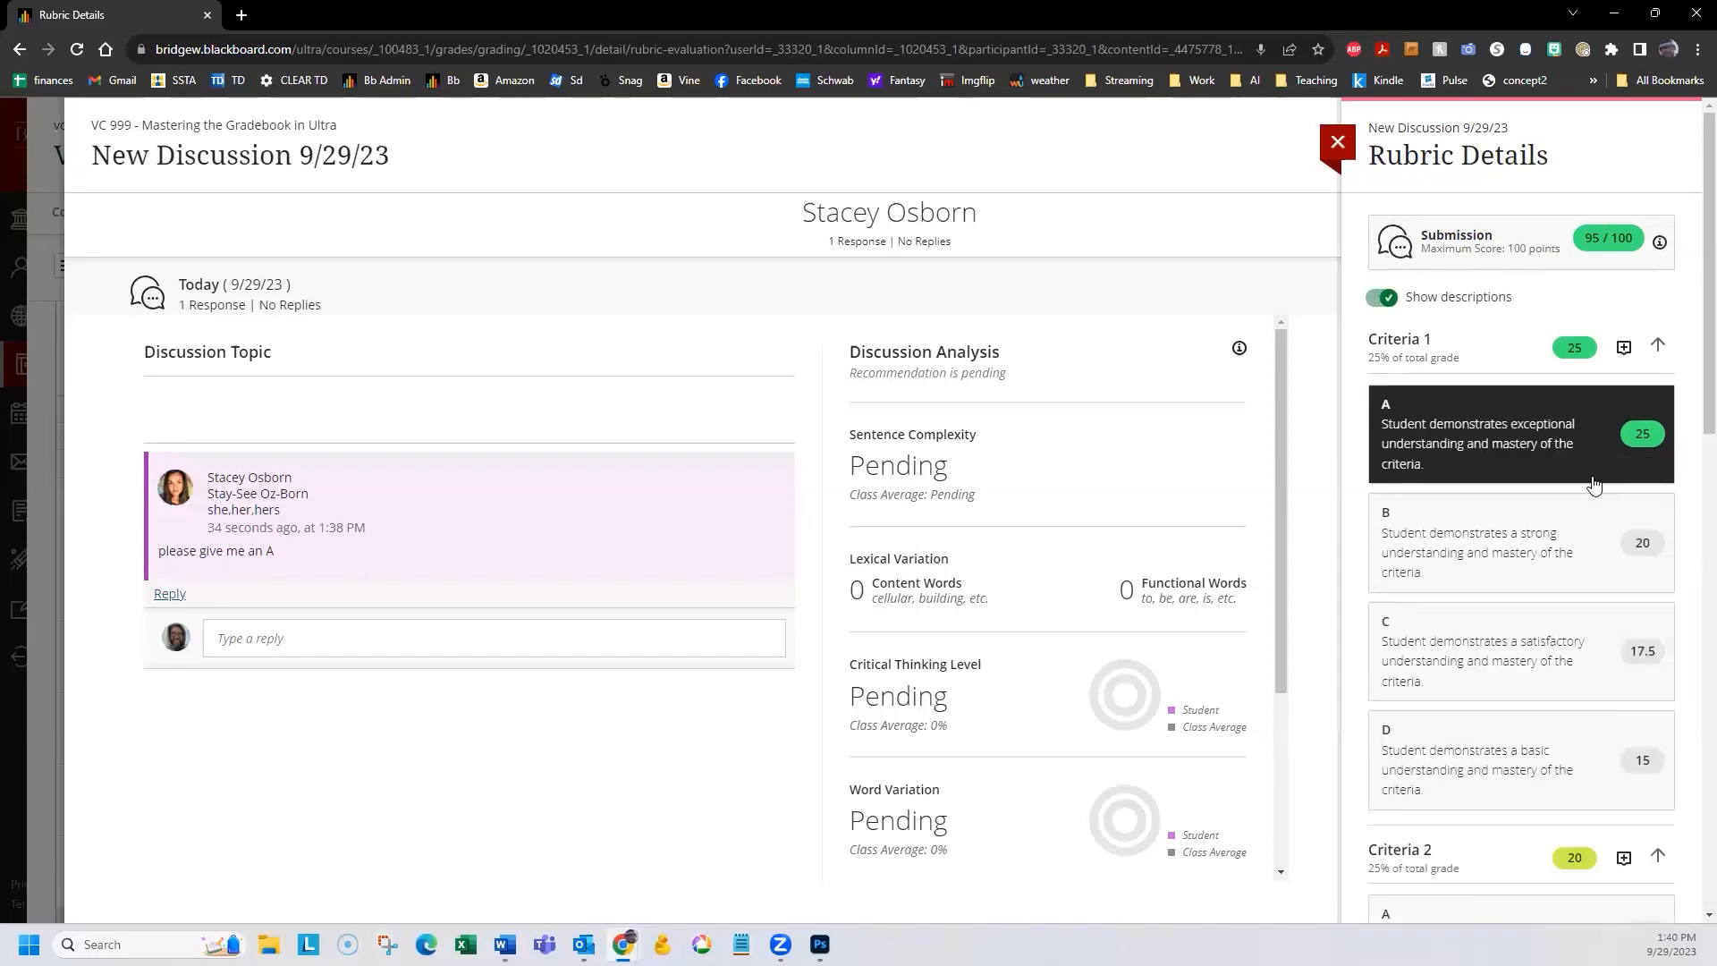
pyautogui.click(1339, 143)
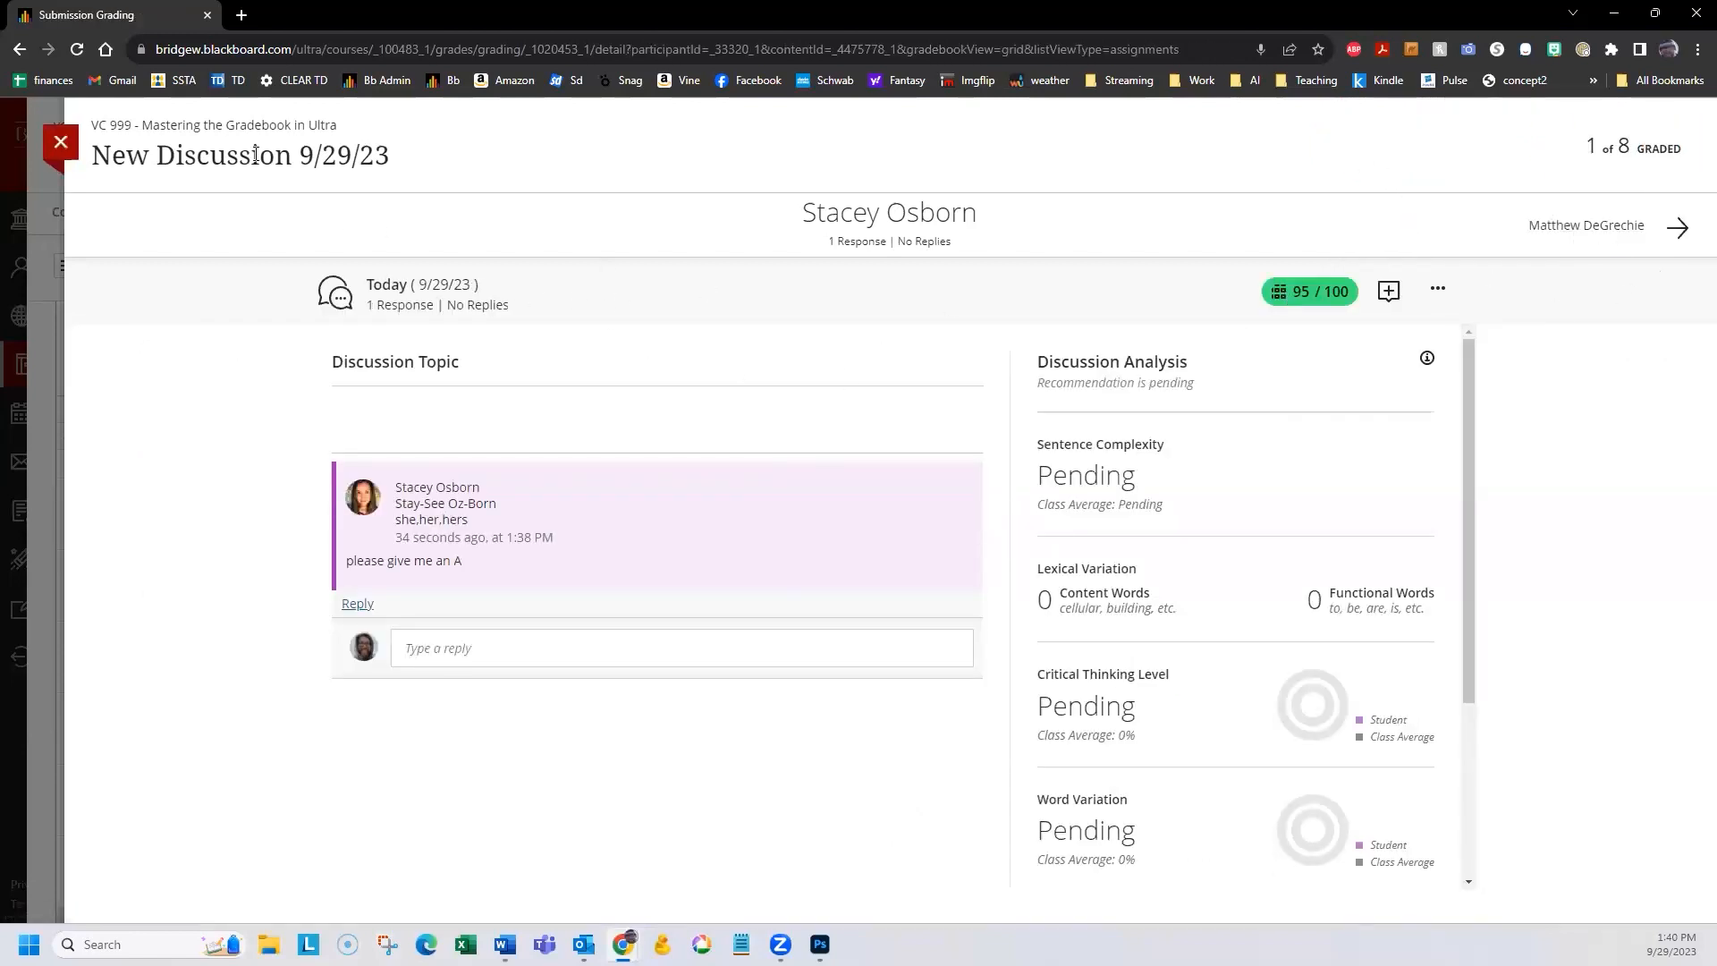
pyautogui.click(61, 148)
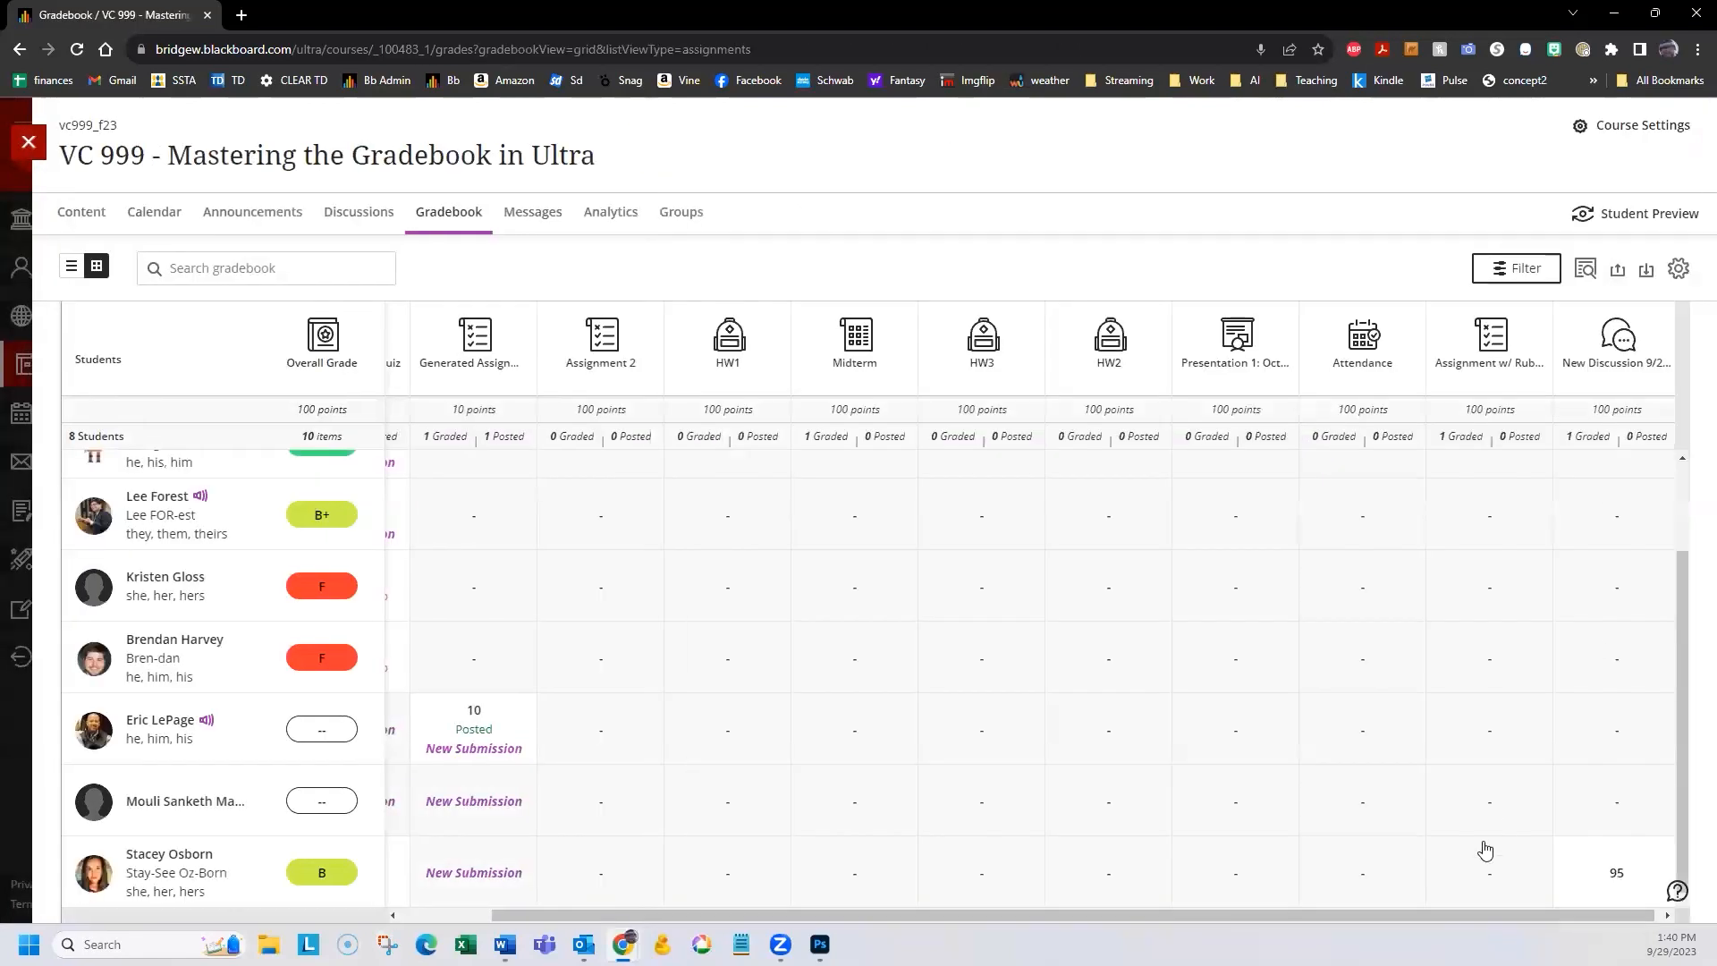
# Check the posting options for the student's New Discussion 9/29/23 grade and for the whole discussion column.
pyautogui.click(1625, 892)
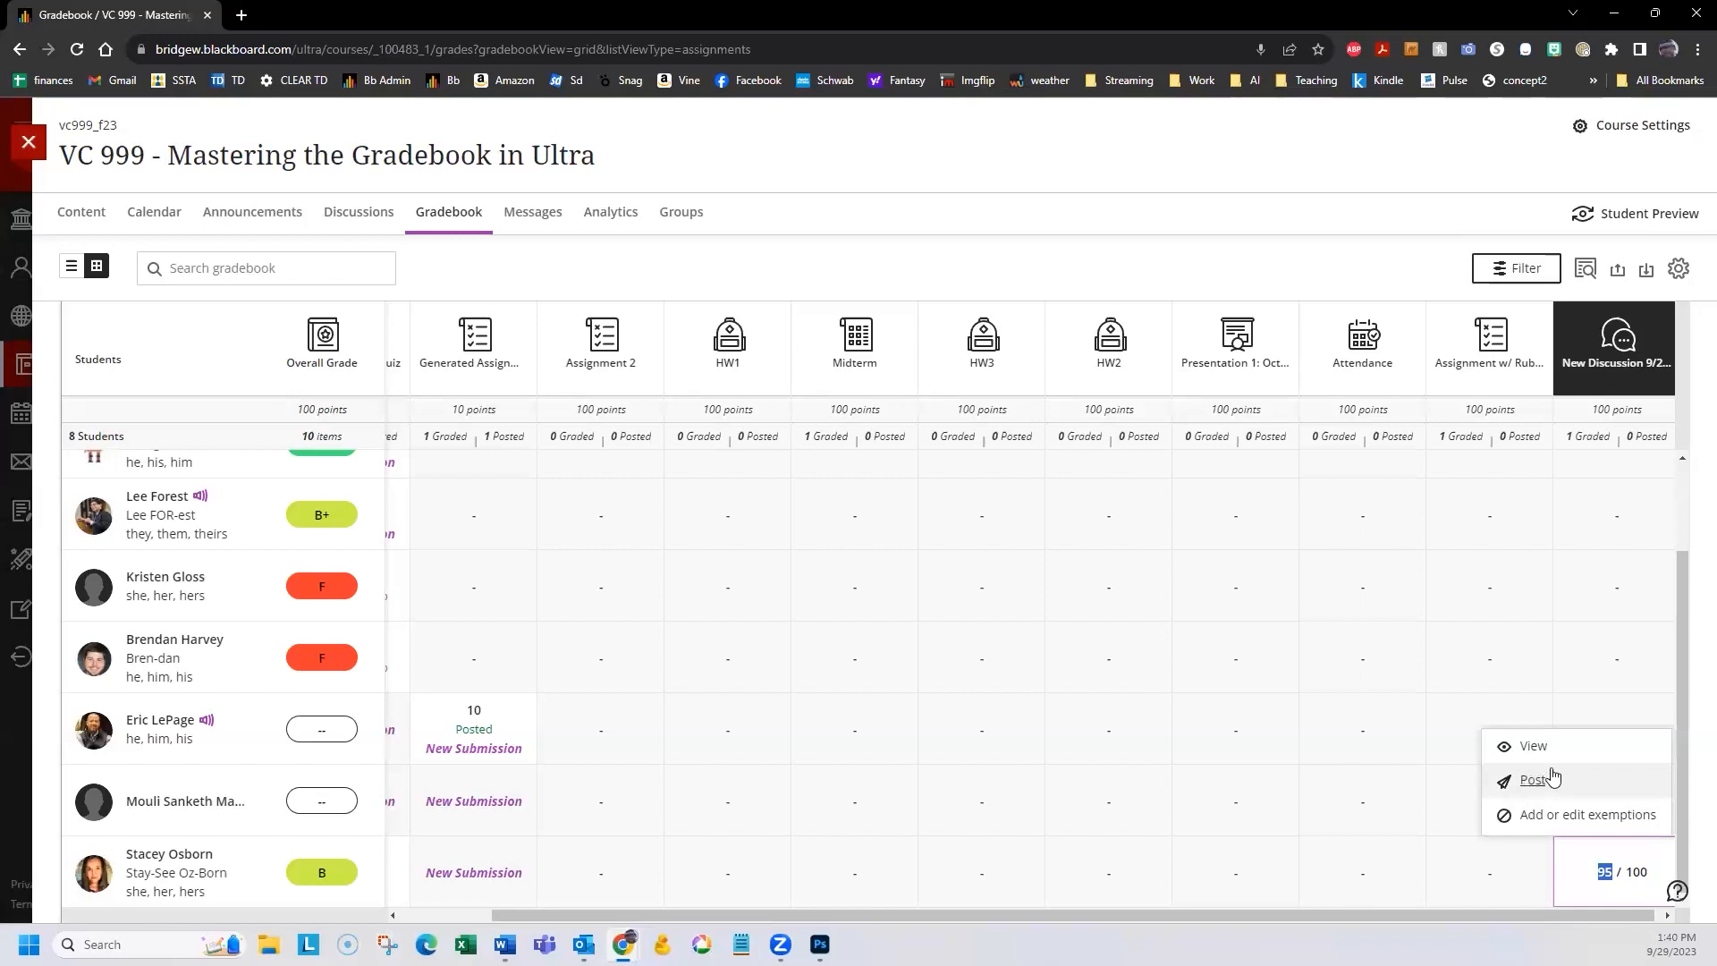
pyautogui.click(1621, 348)
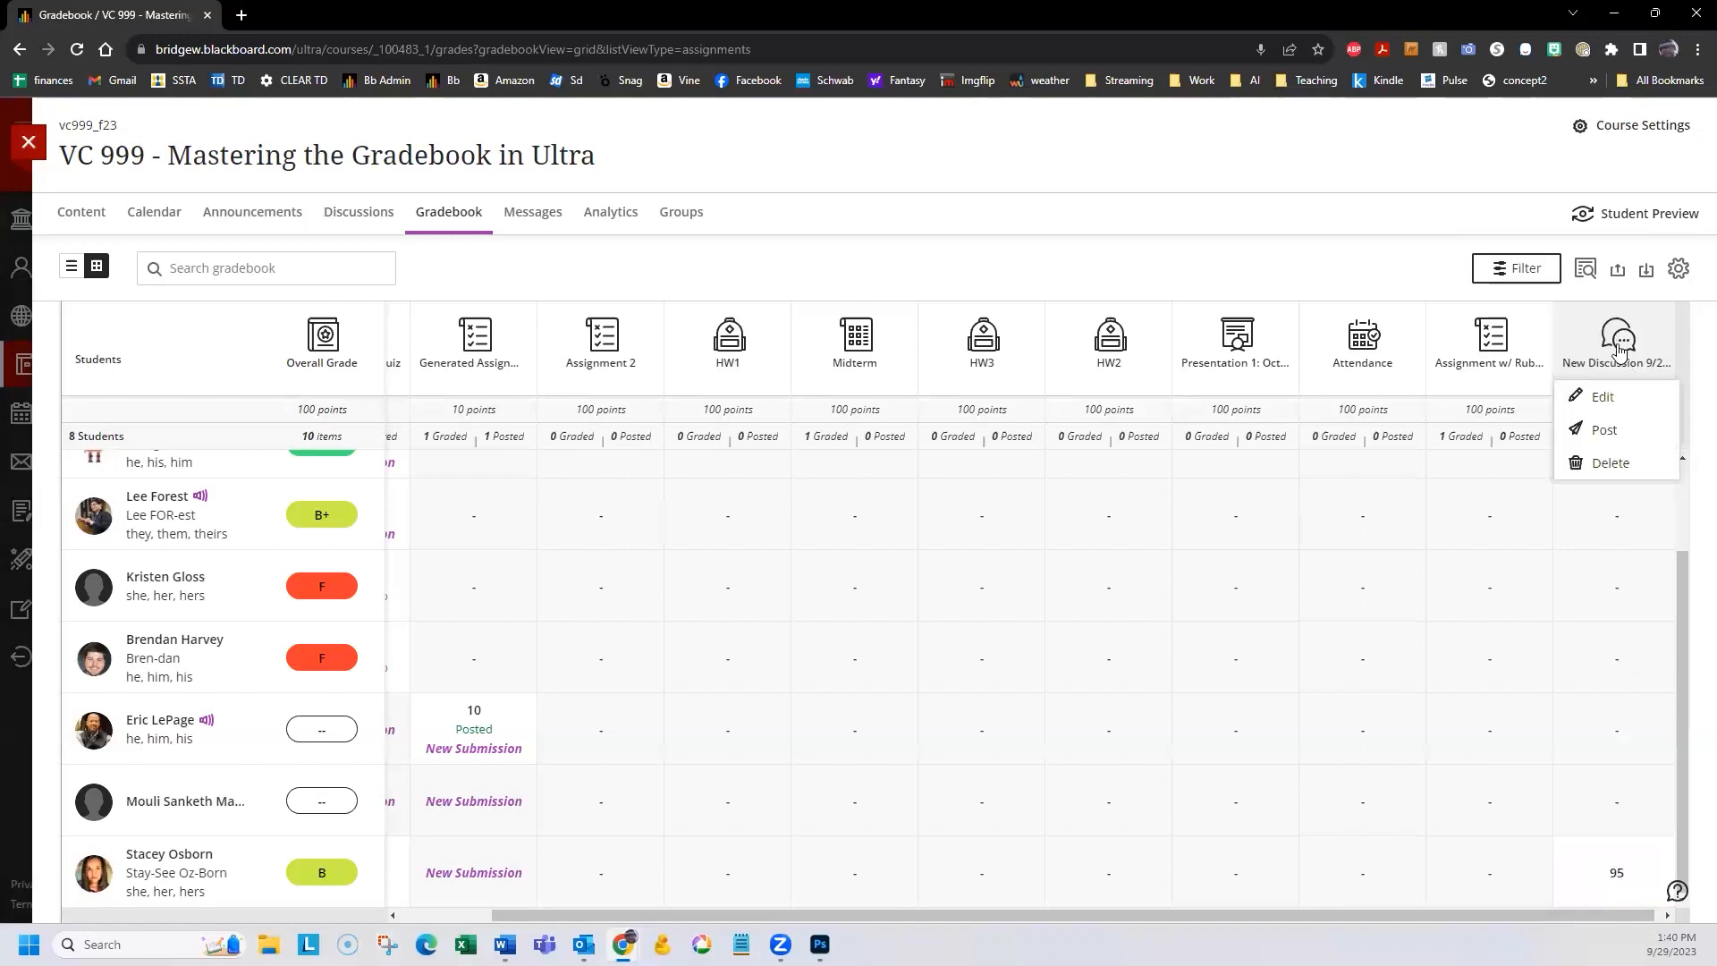
pyautogui.click(1312, 263)
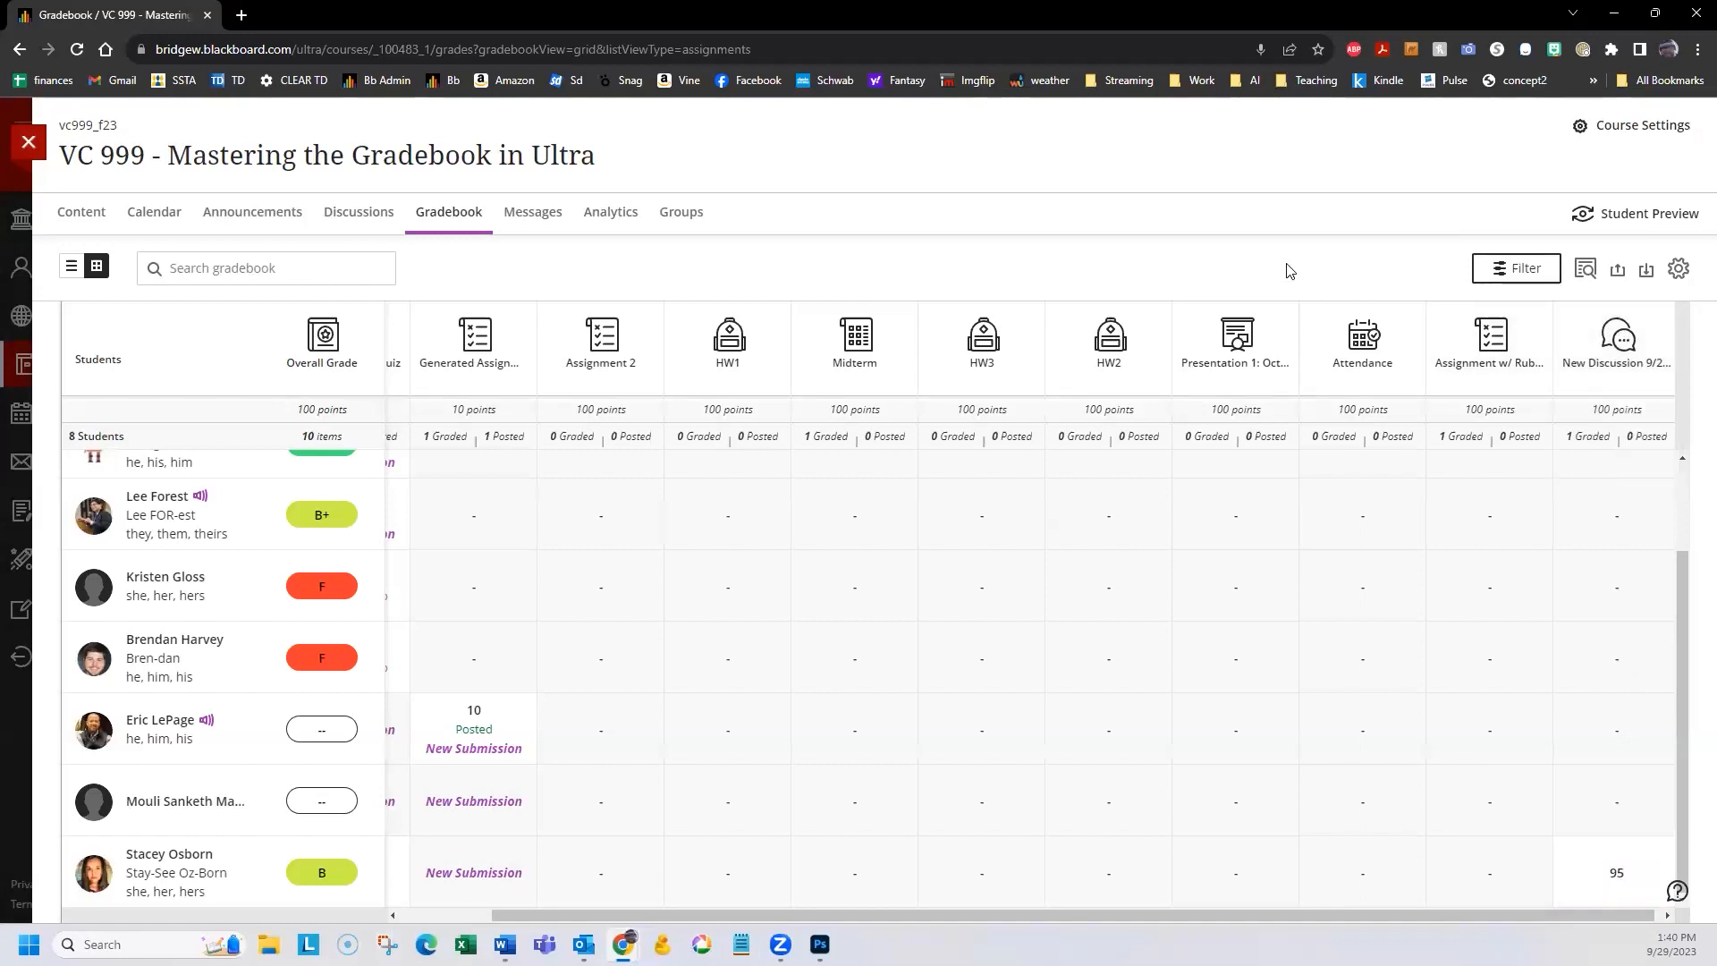
# Post all grades for New Discussion 9/29/23 from the gradebook's list of gradable items.
pyautogui.click(70, 268)
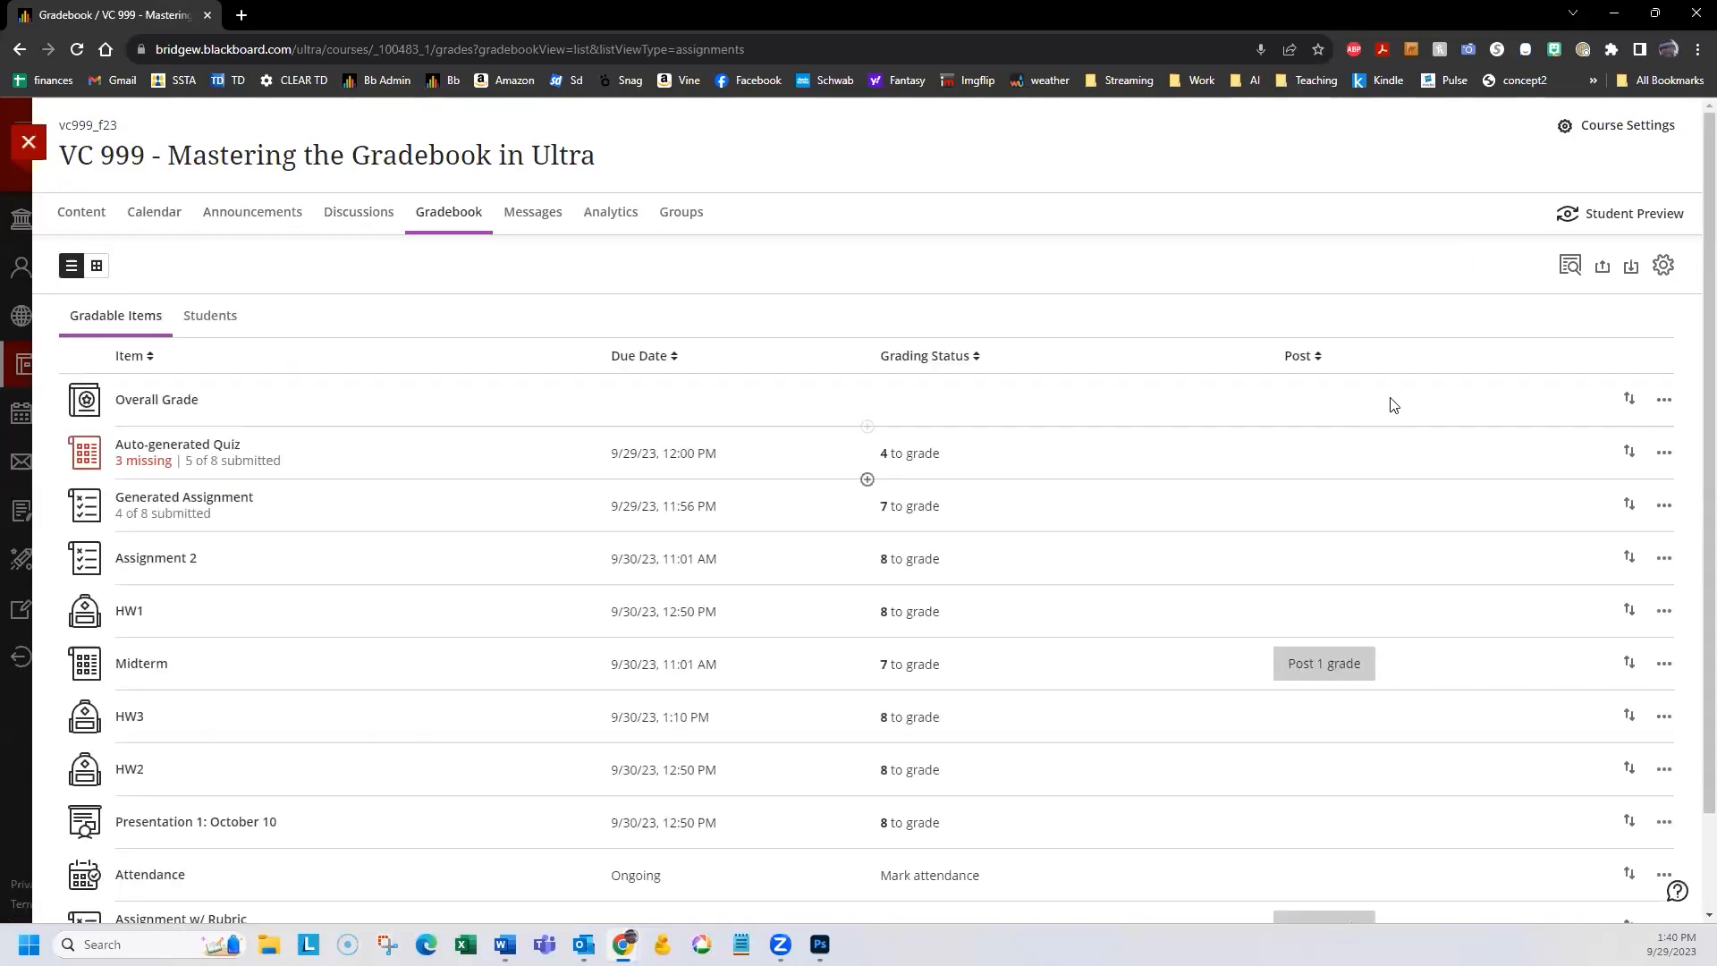
pyautogui.scroll(-1, 1398, 376)
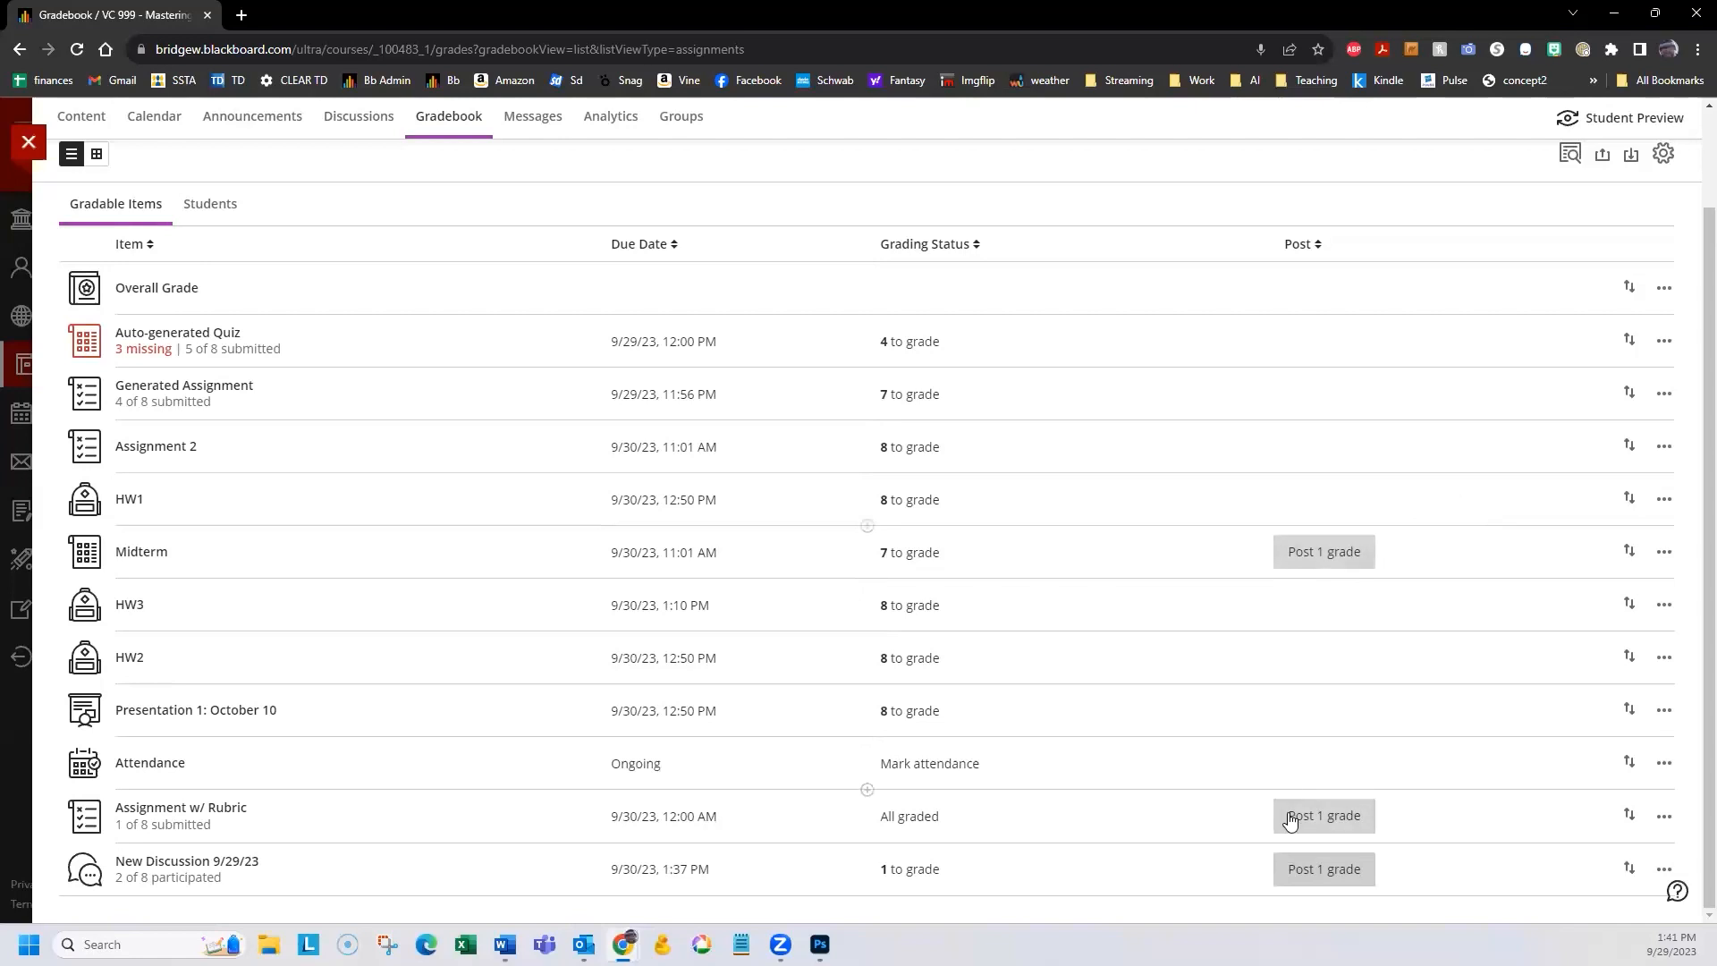
pyautogui.click(1322, 871)
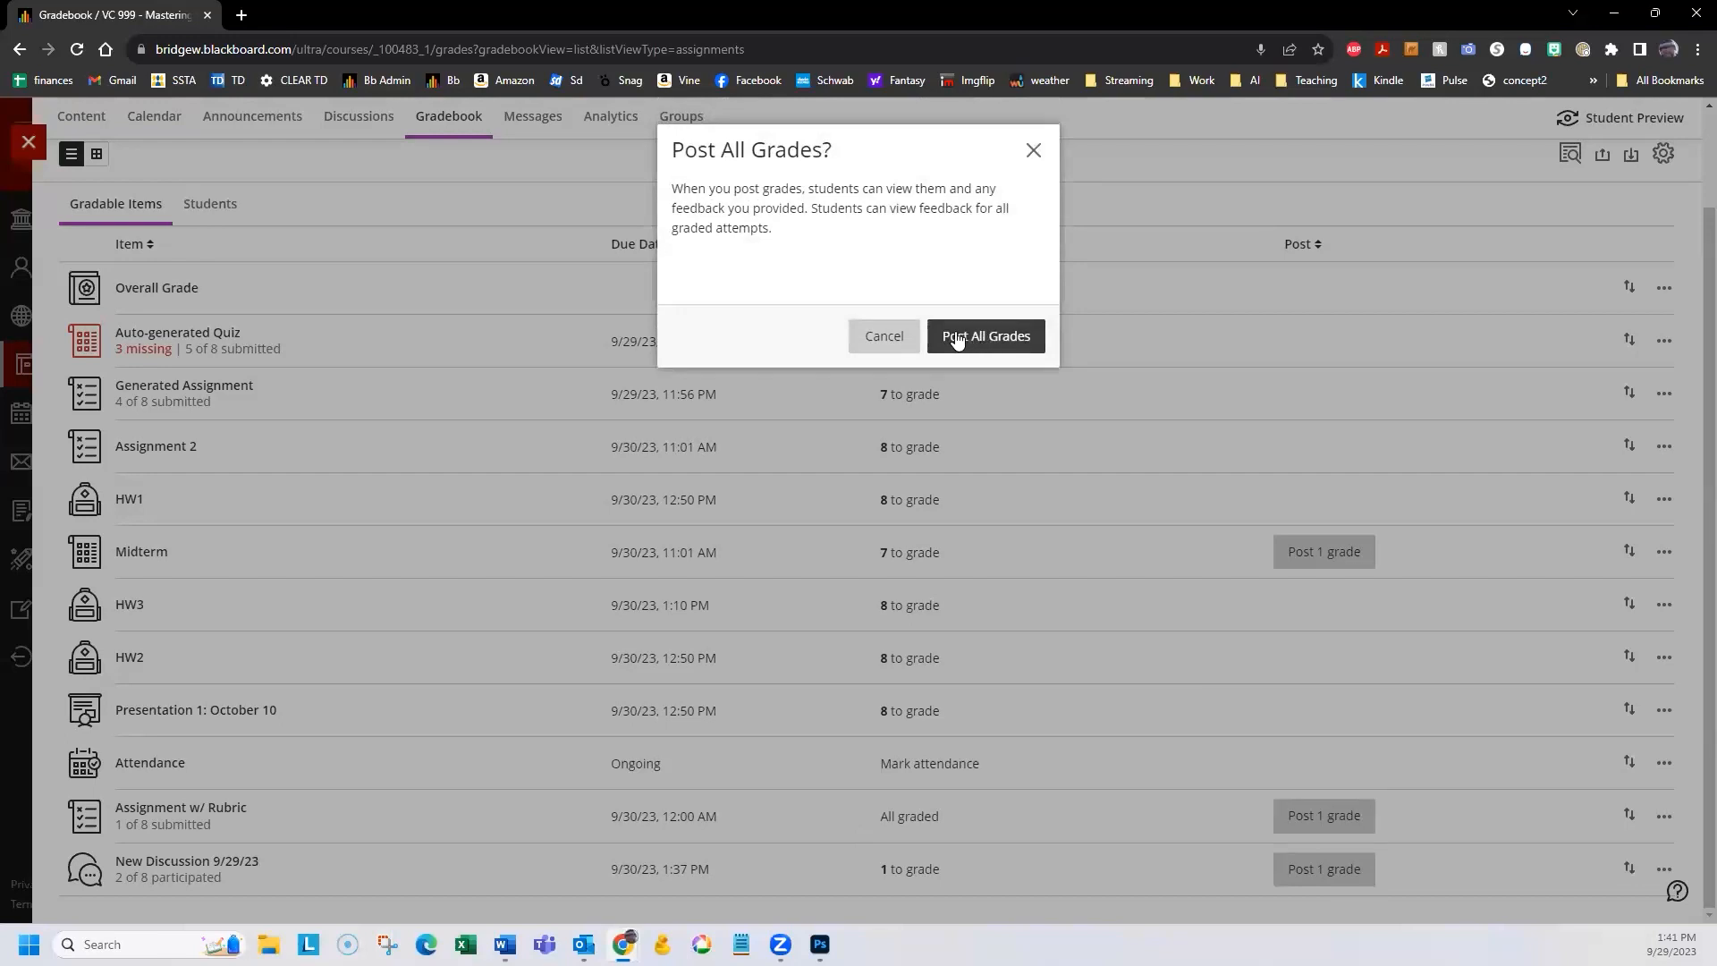
pyautogui.click(997, 337)
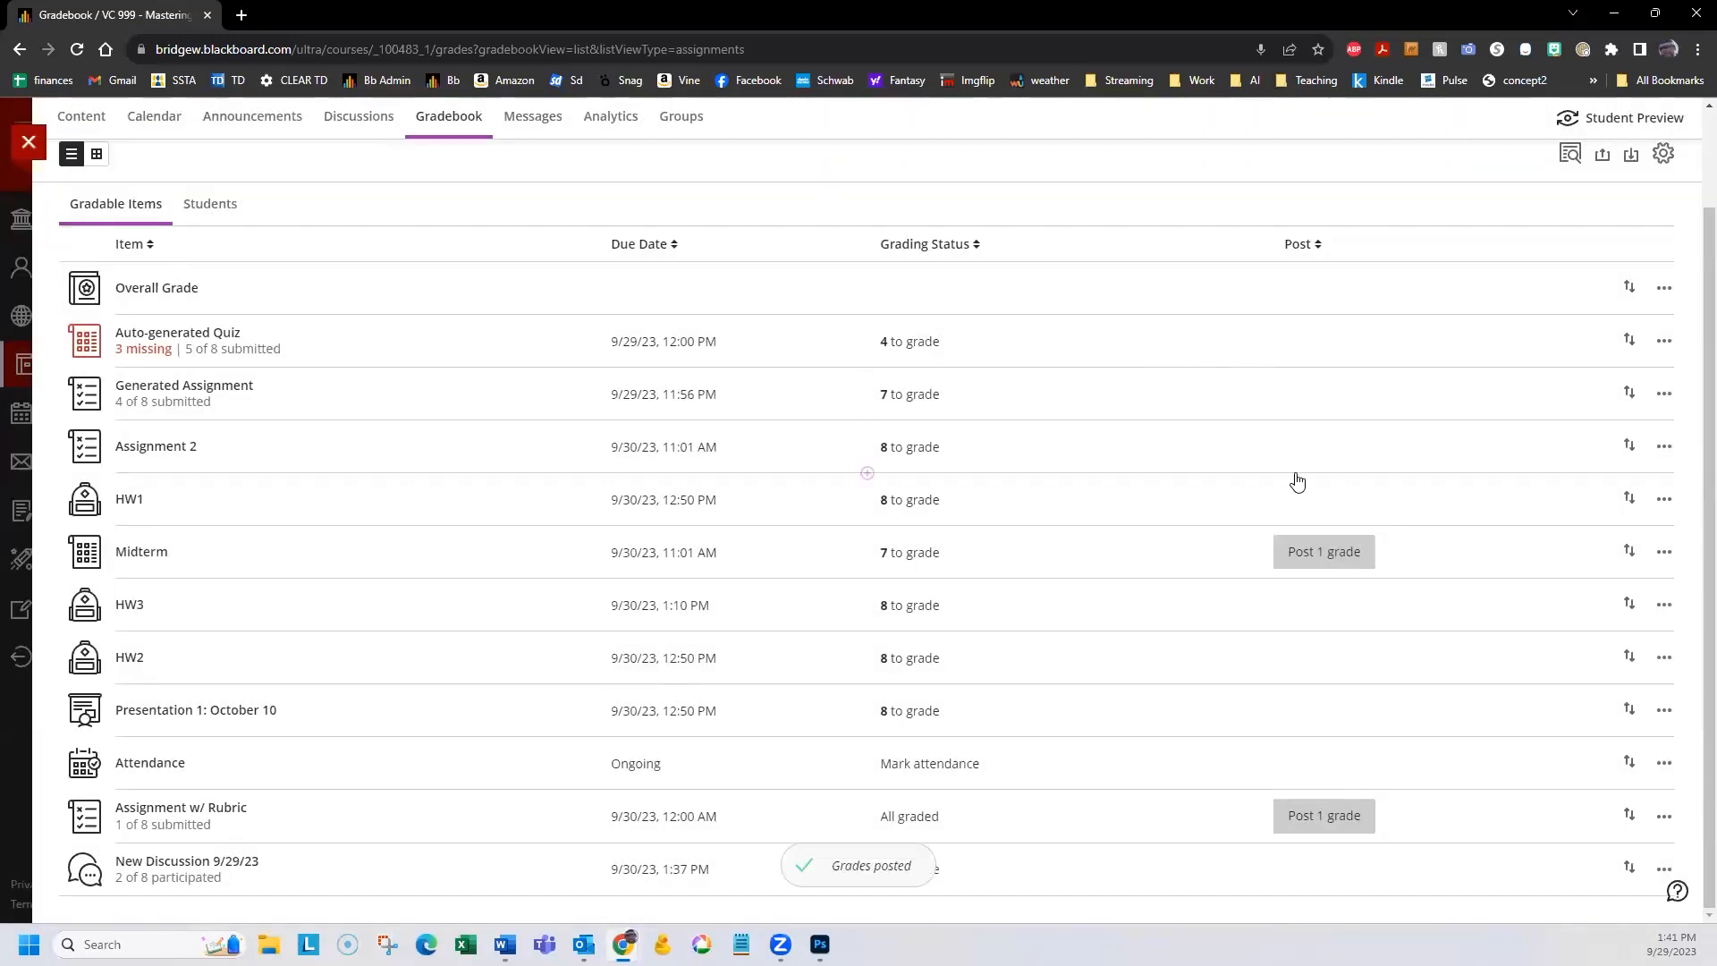
pyautogui.scroll(1, 1296, 474)
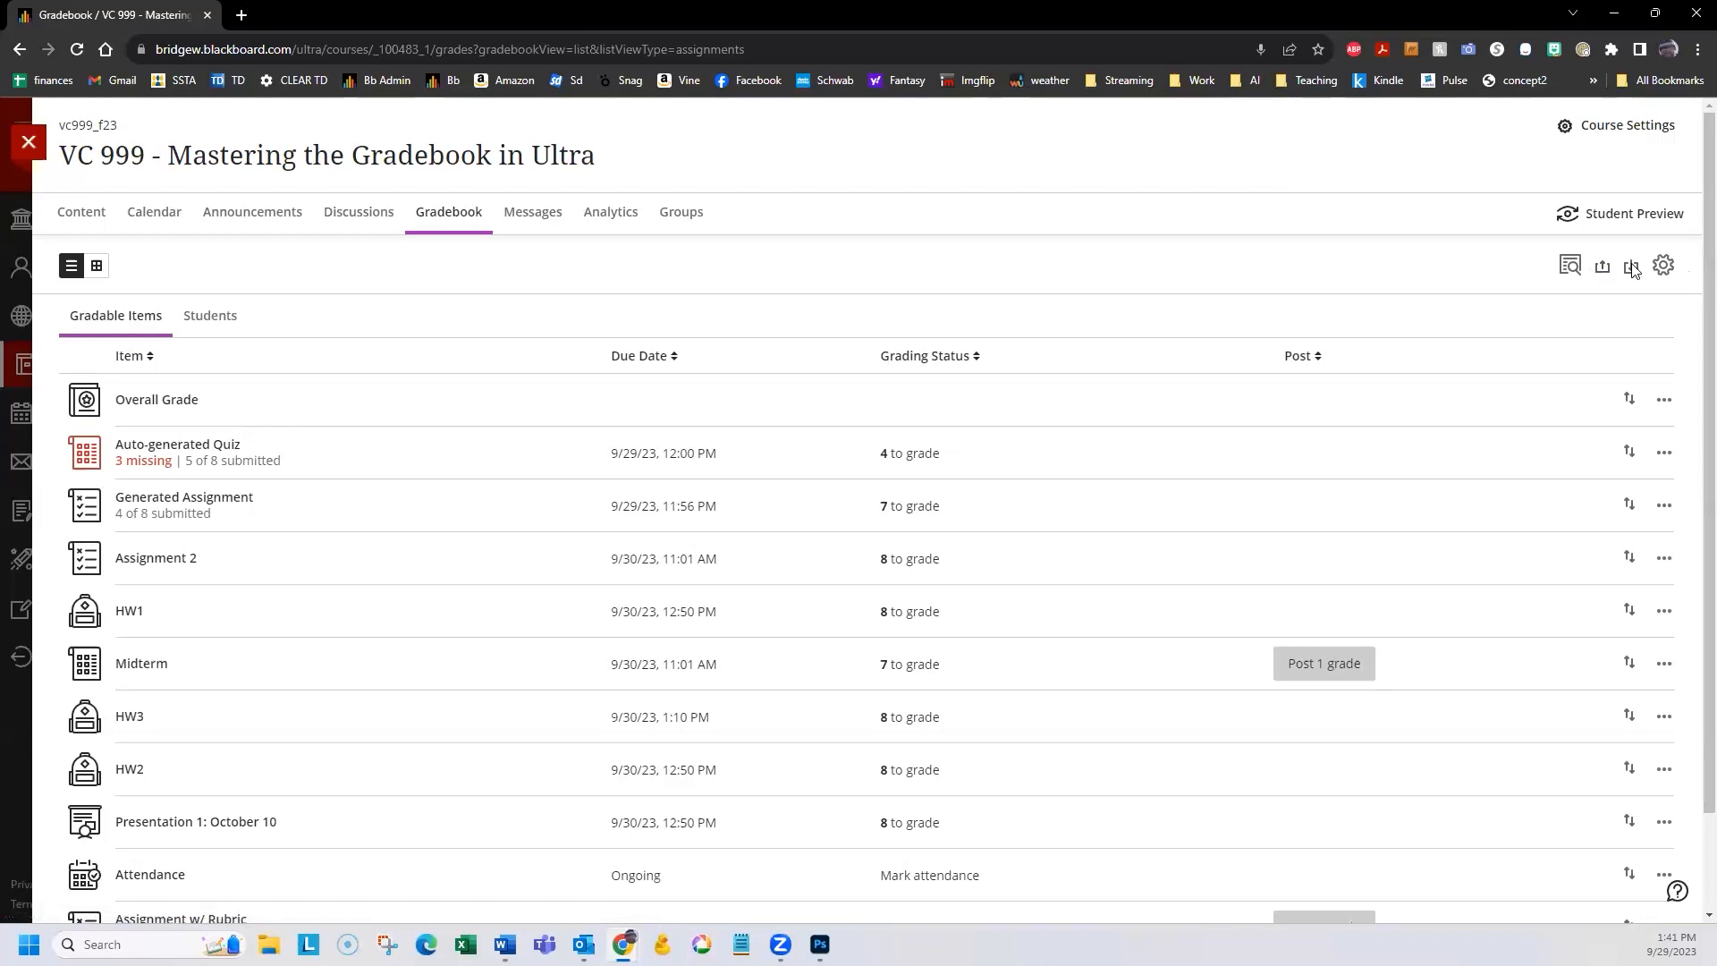
# Set the Overall Grade in the grid view to display as Percentage, save it, and return to the gradebook.
pyautogui.click(98, 268)
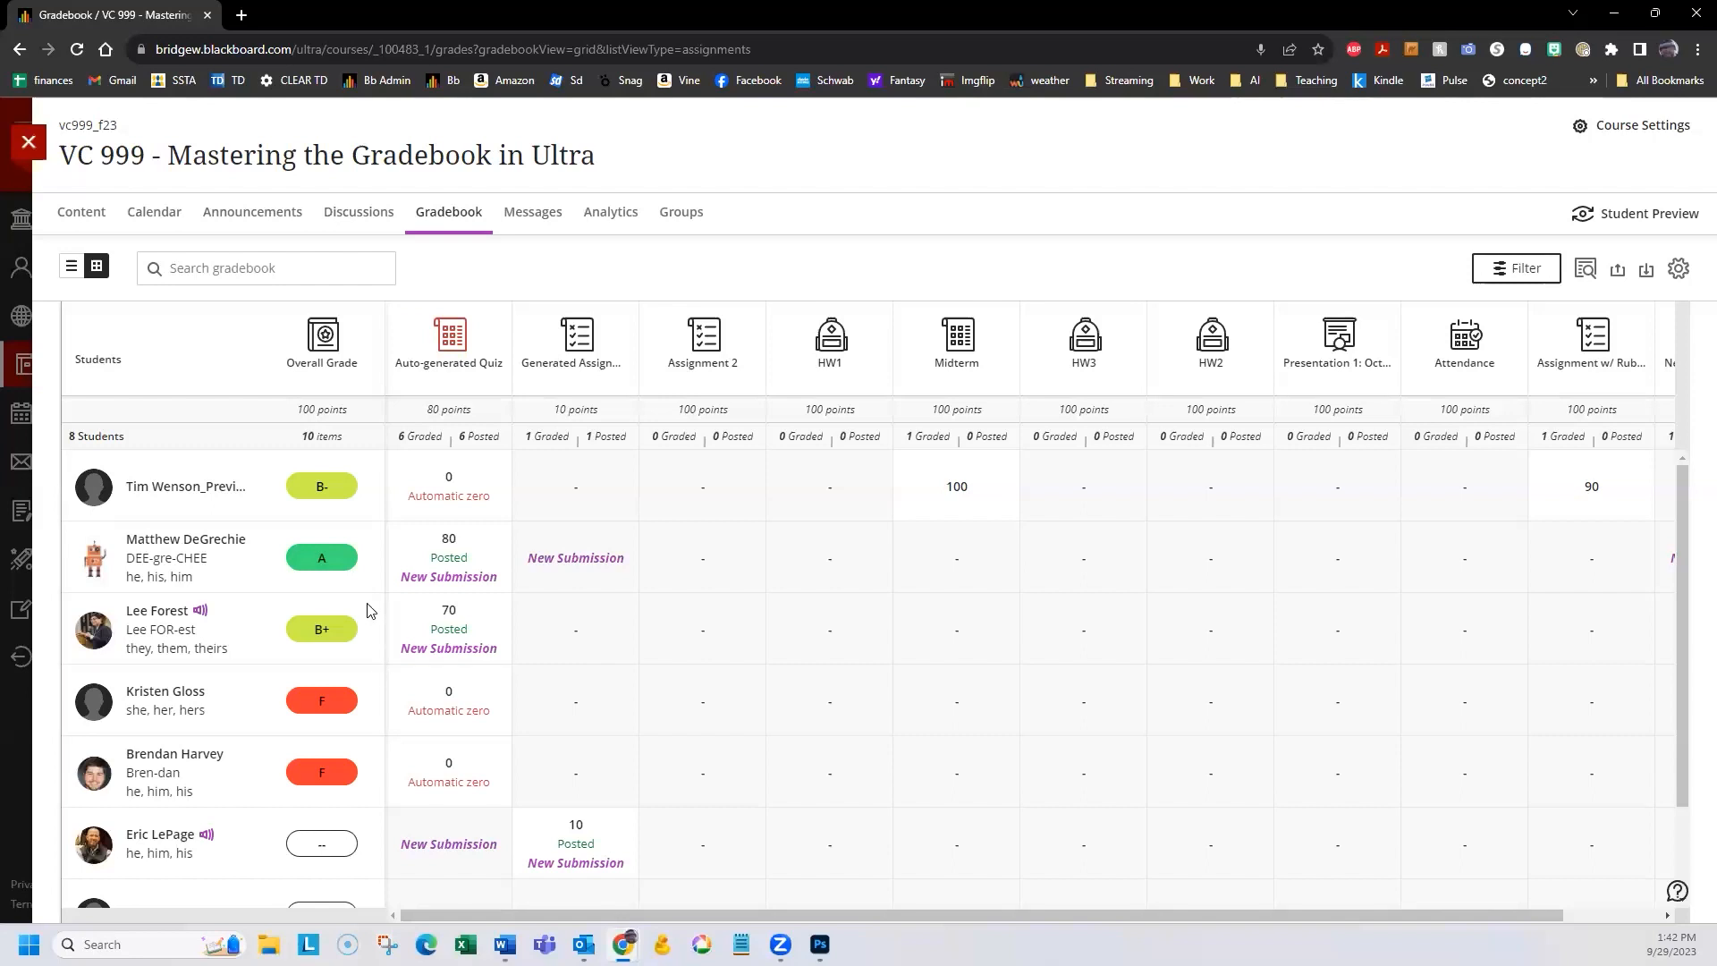
pyautogui.click(333, 350)
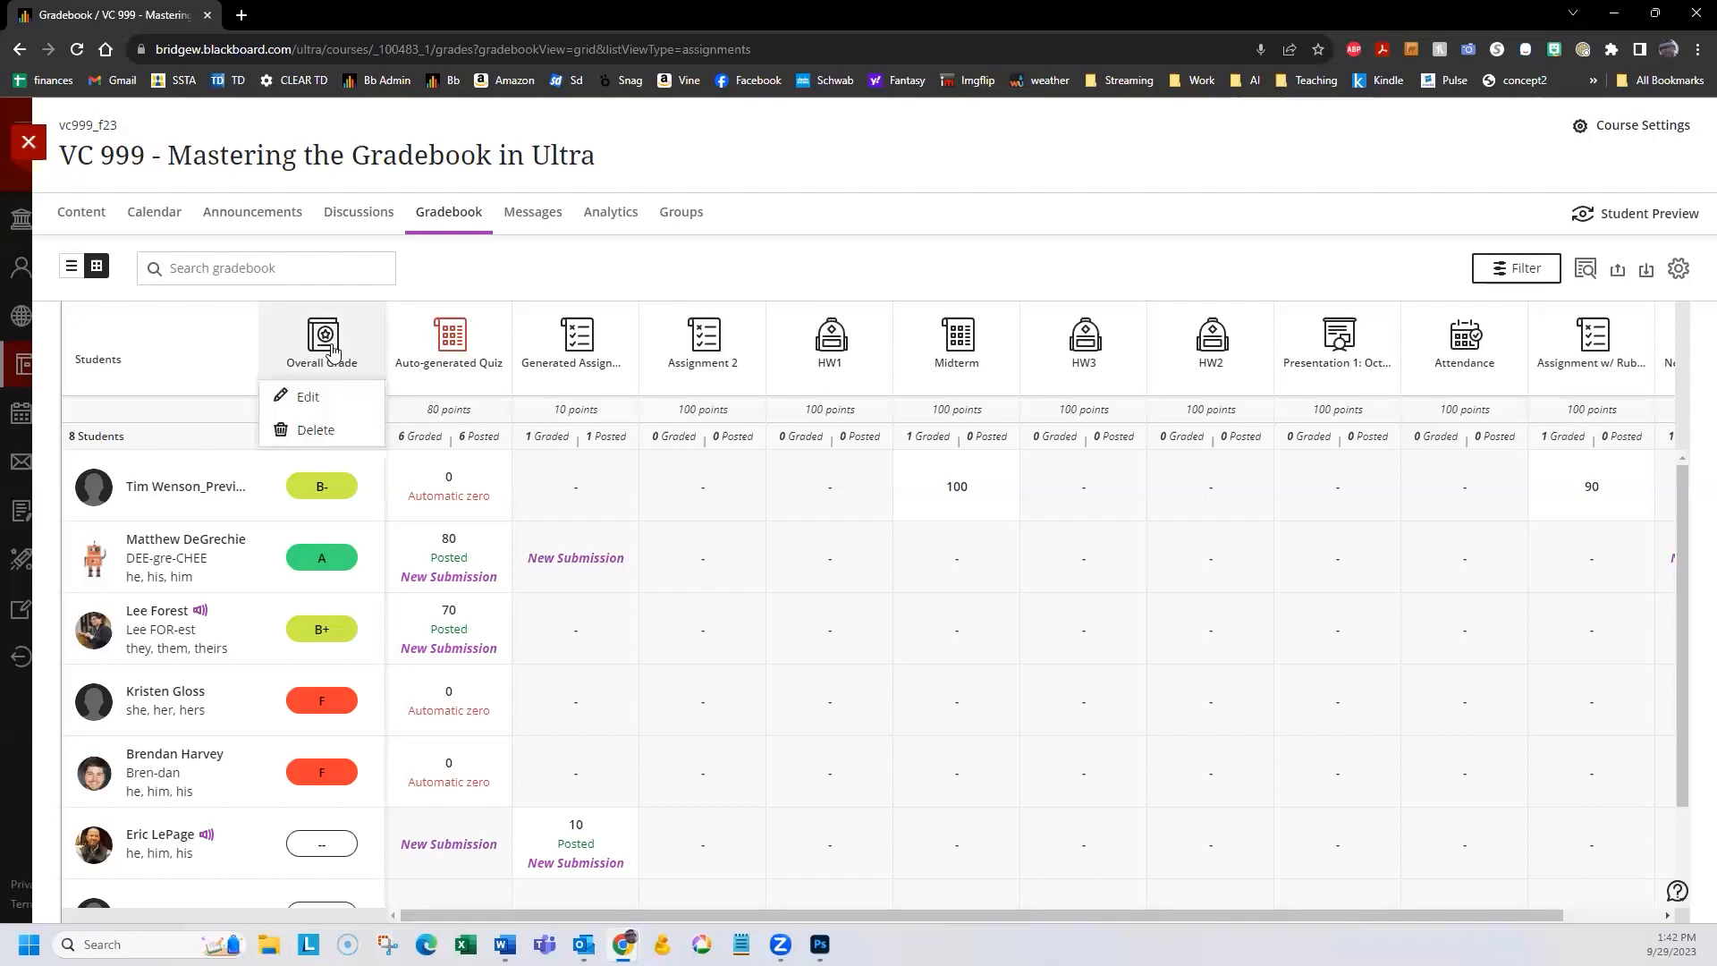
pyautogui.click(308, 396)
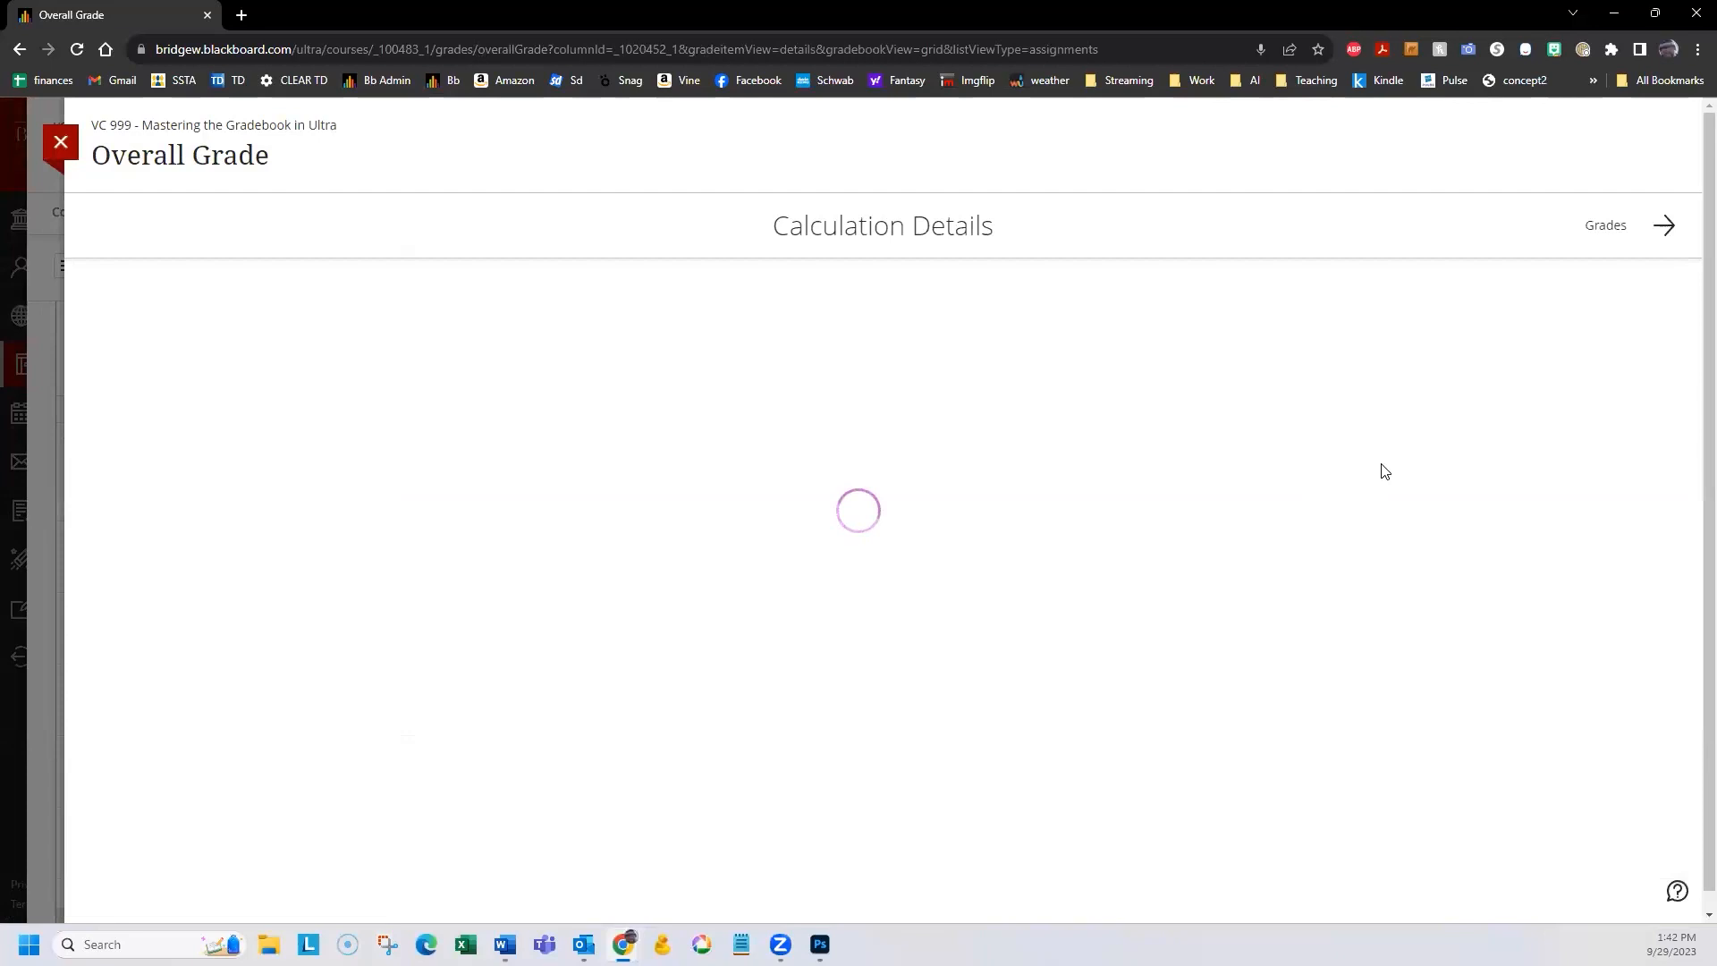
pyautogui.click(1342, 526)
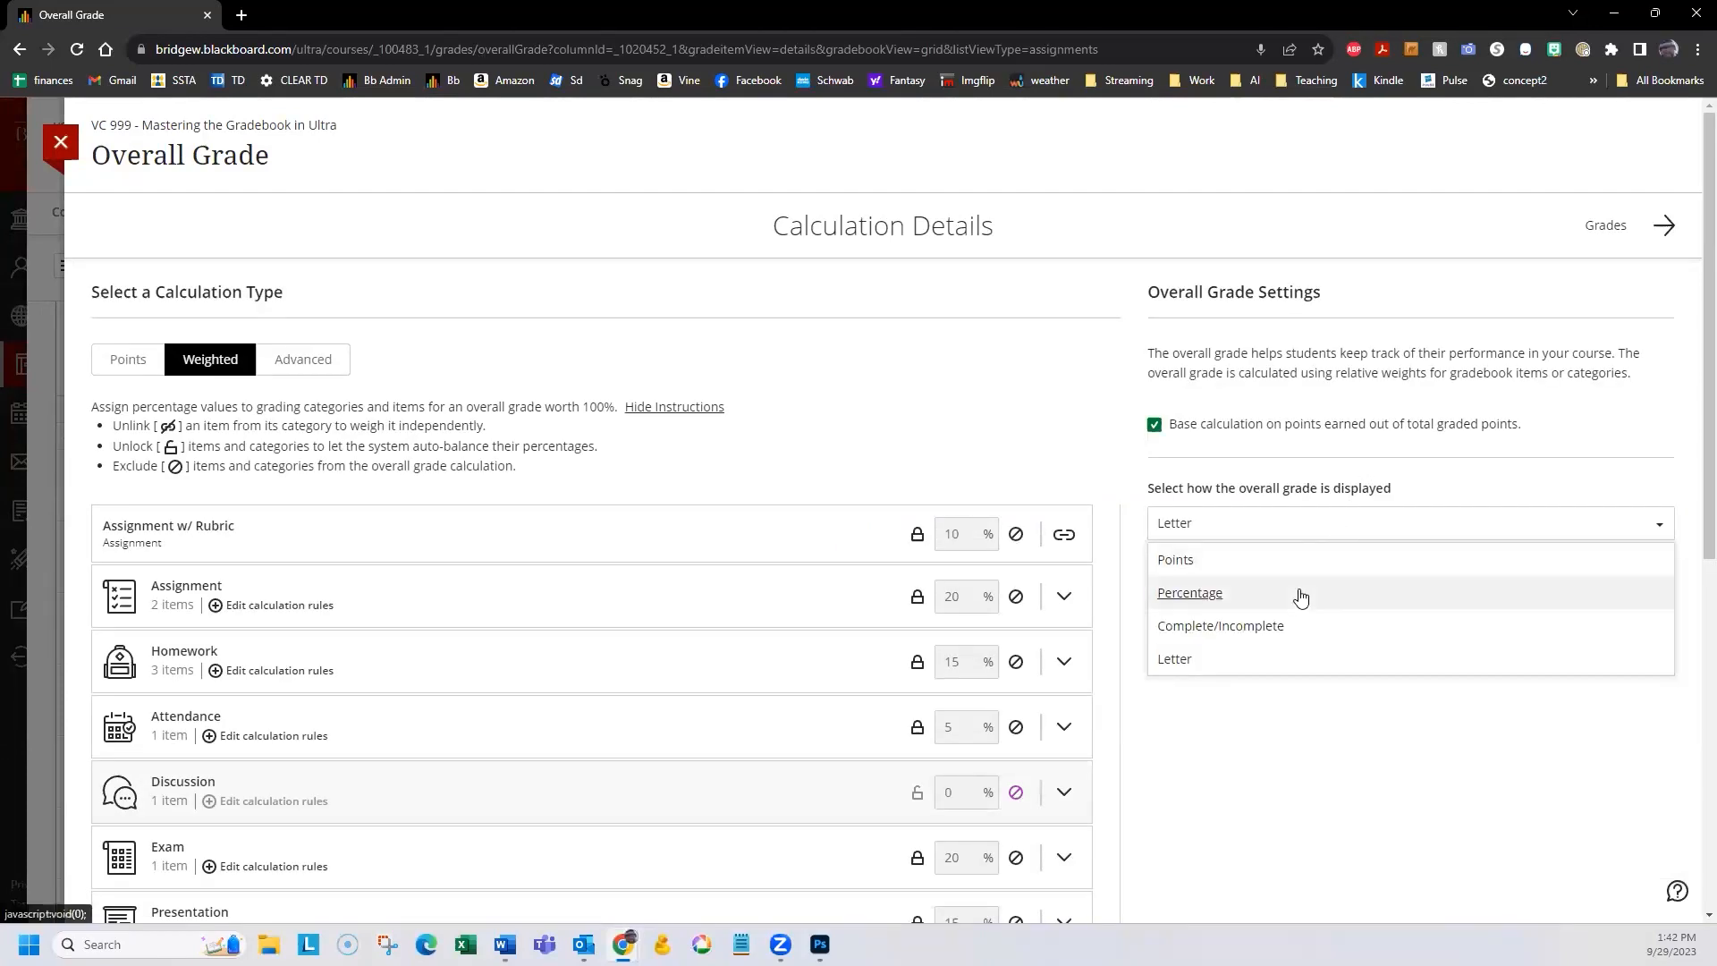
pyautogui.click(1298, 593)
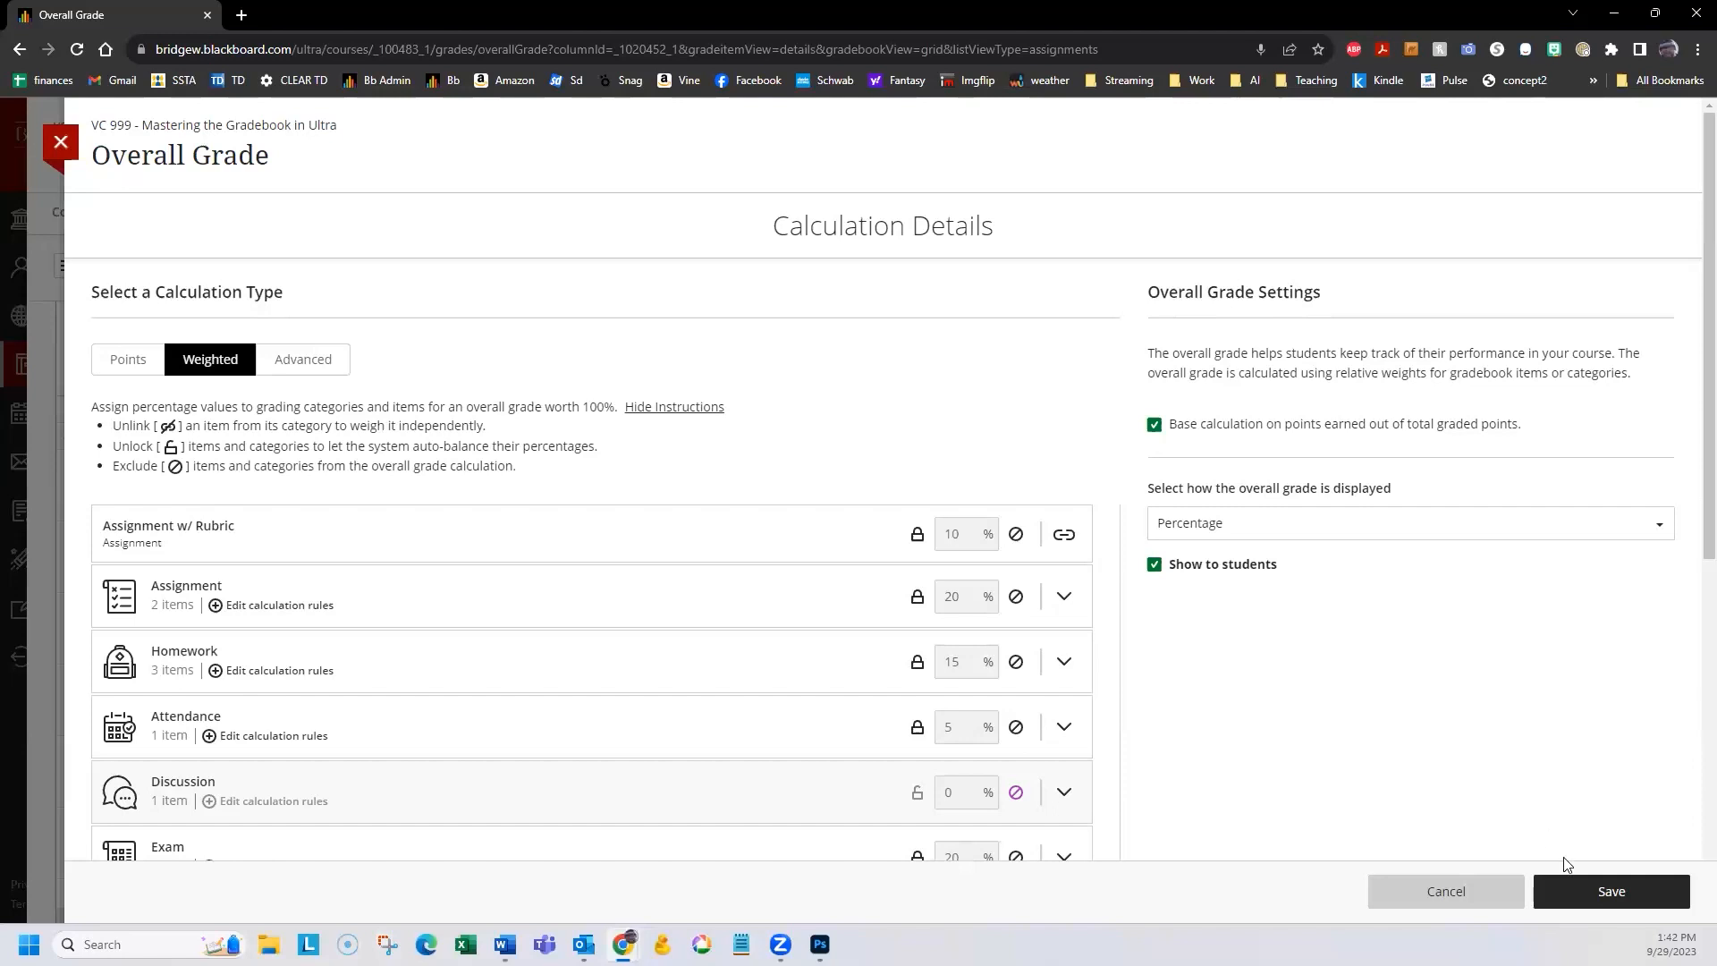
pyautogui.click(1614, 901)
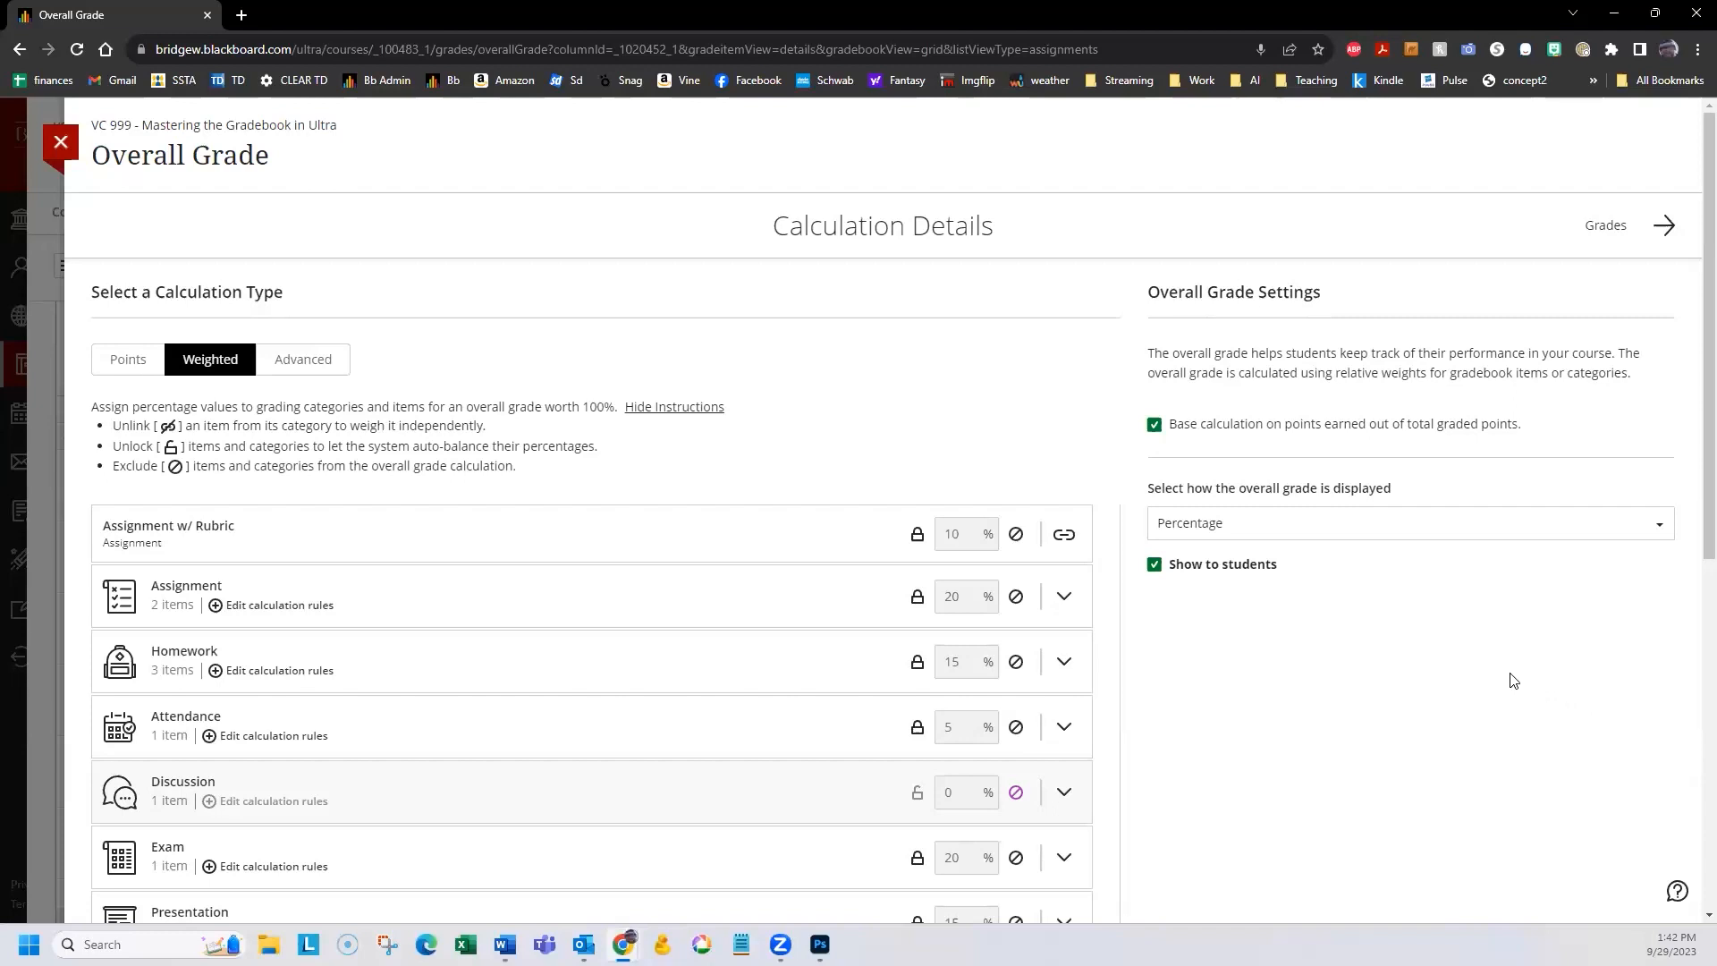
pyautogui.click(61, 145)
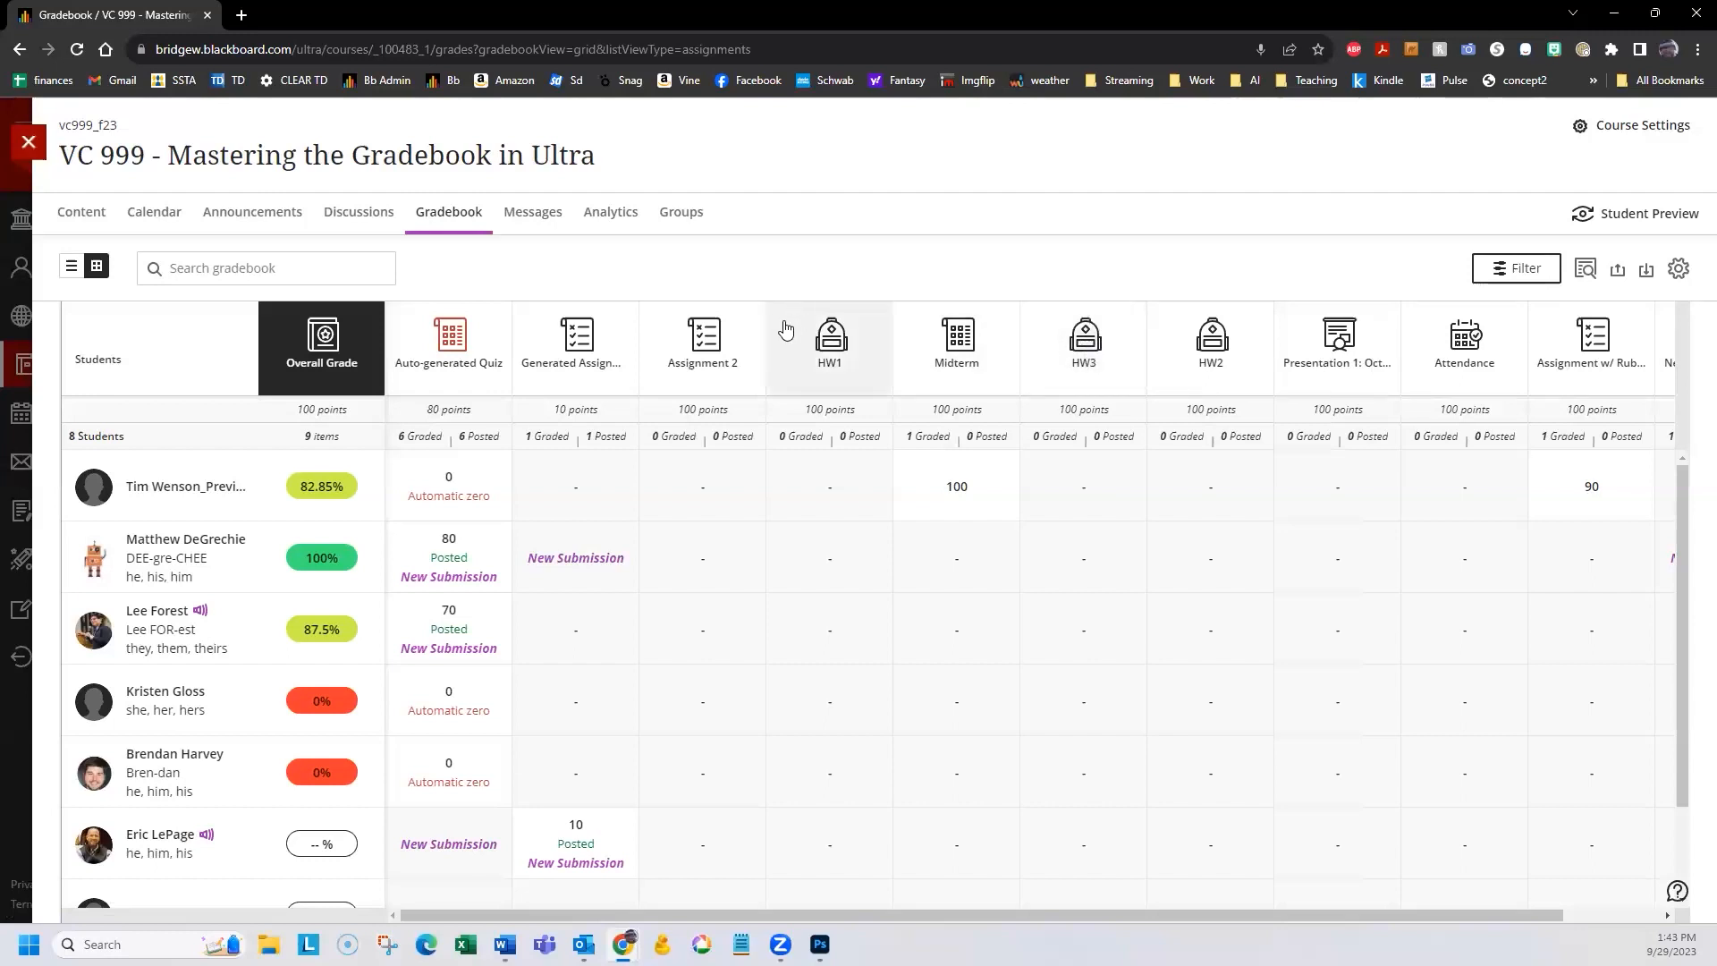
# Set the HW1 gradebook item to Hidden from students and close its settings.
pyautogui.click(835, 347)
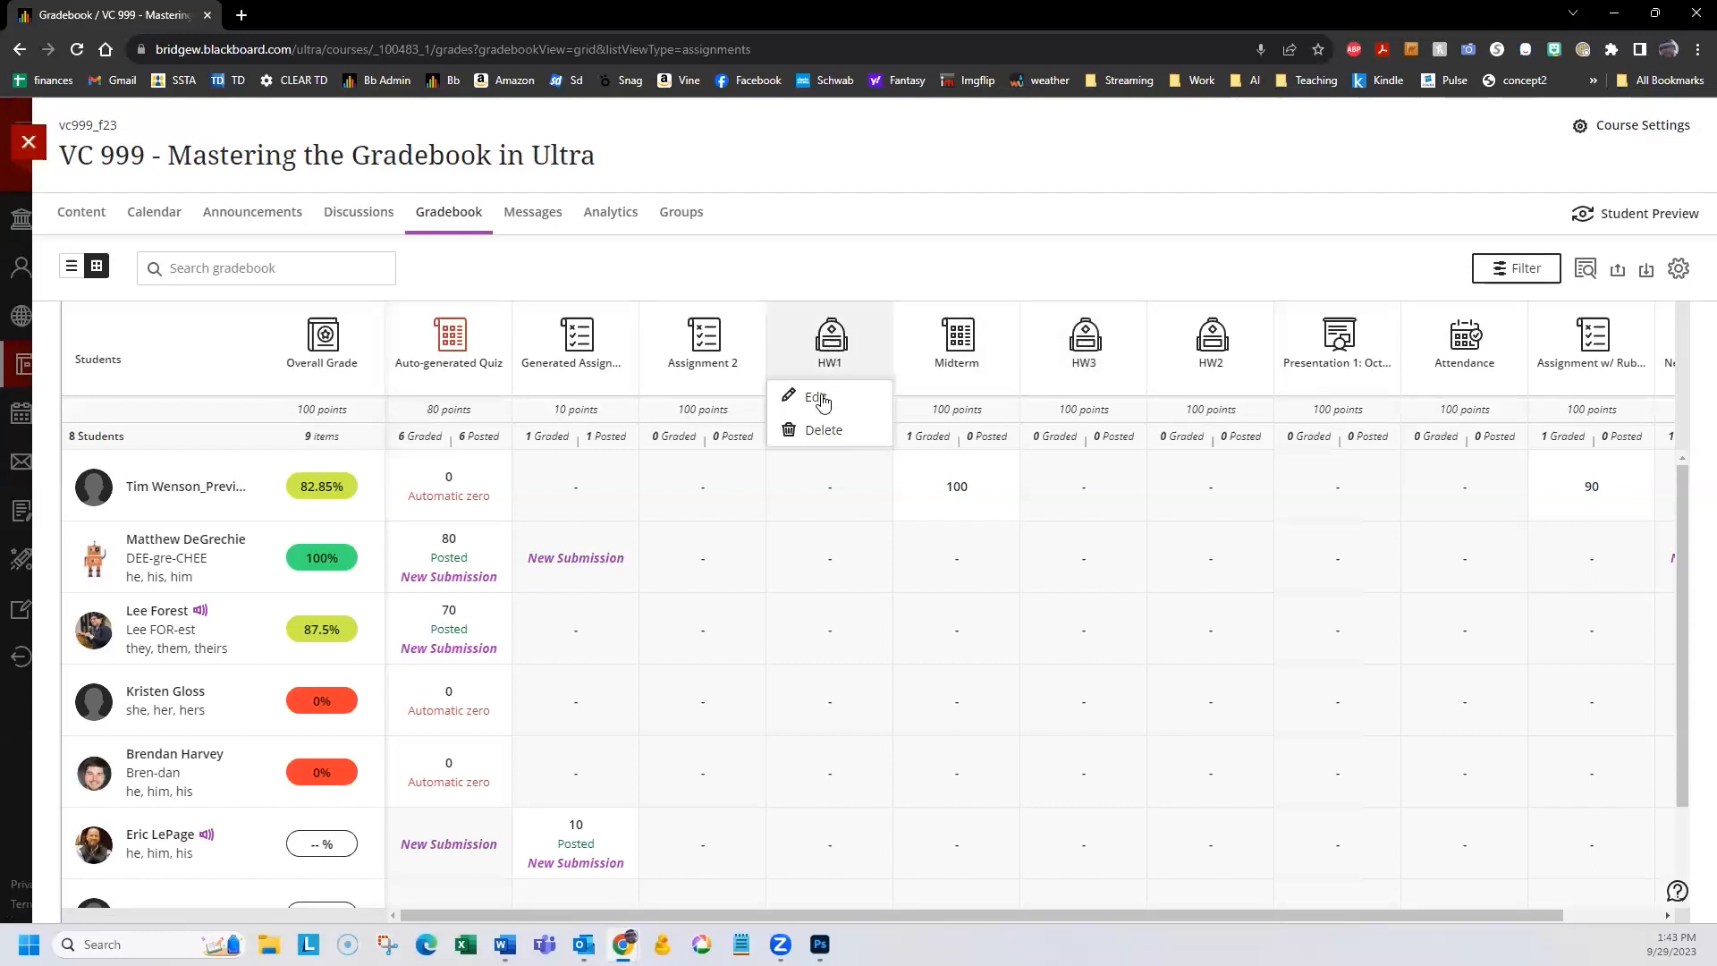
pyautogui.click(872, 398)
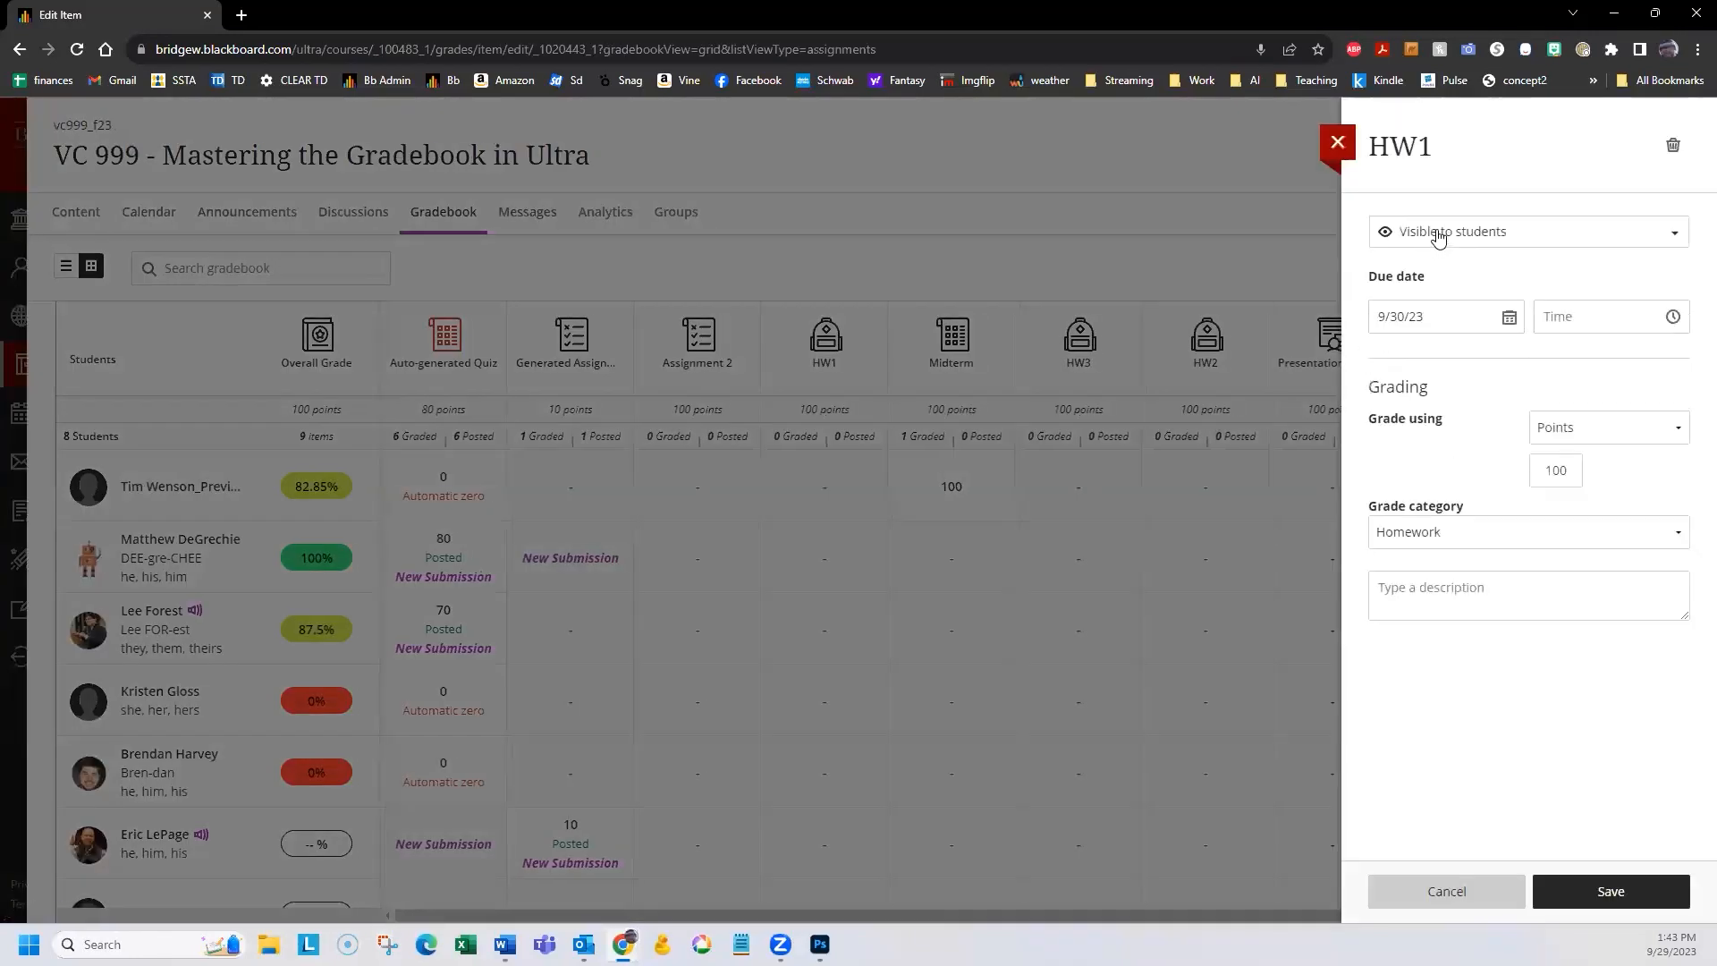
pyautogui.click(1469, 231)
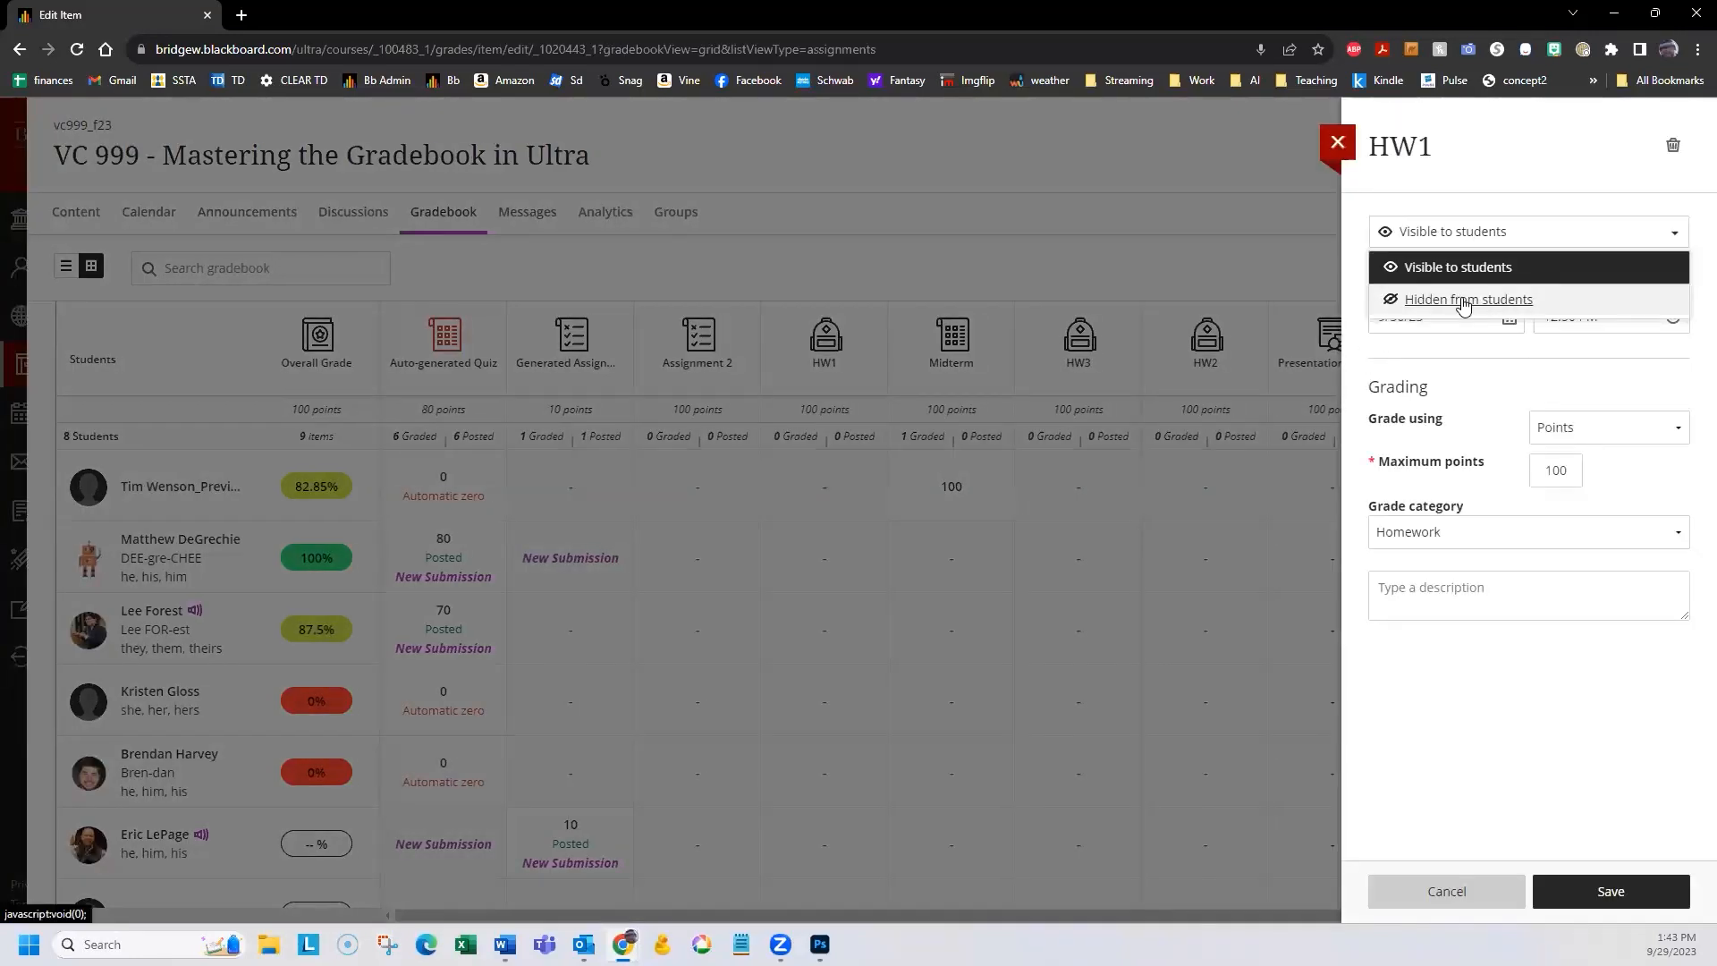
pyautogui.click(1464, 300)
pyautogui.click(1339, 146)
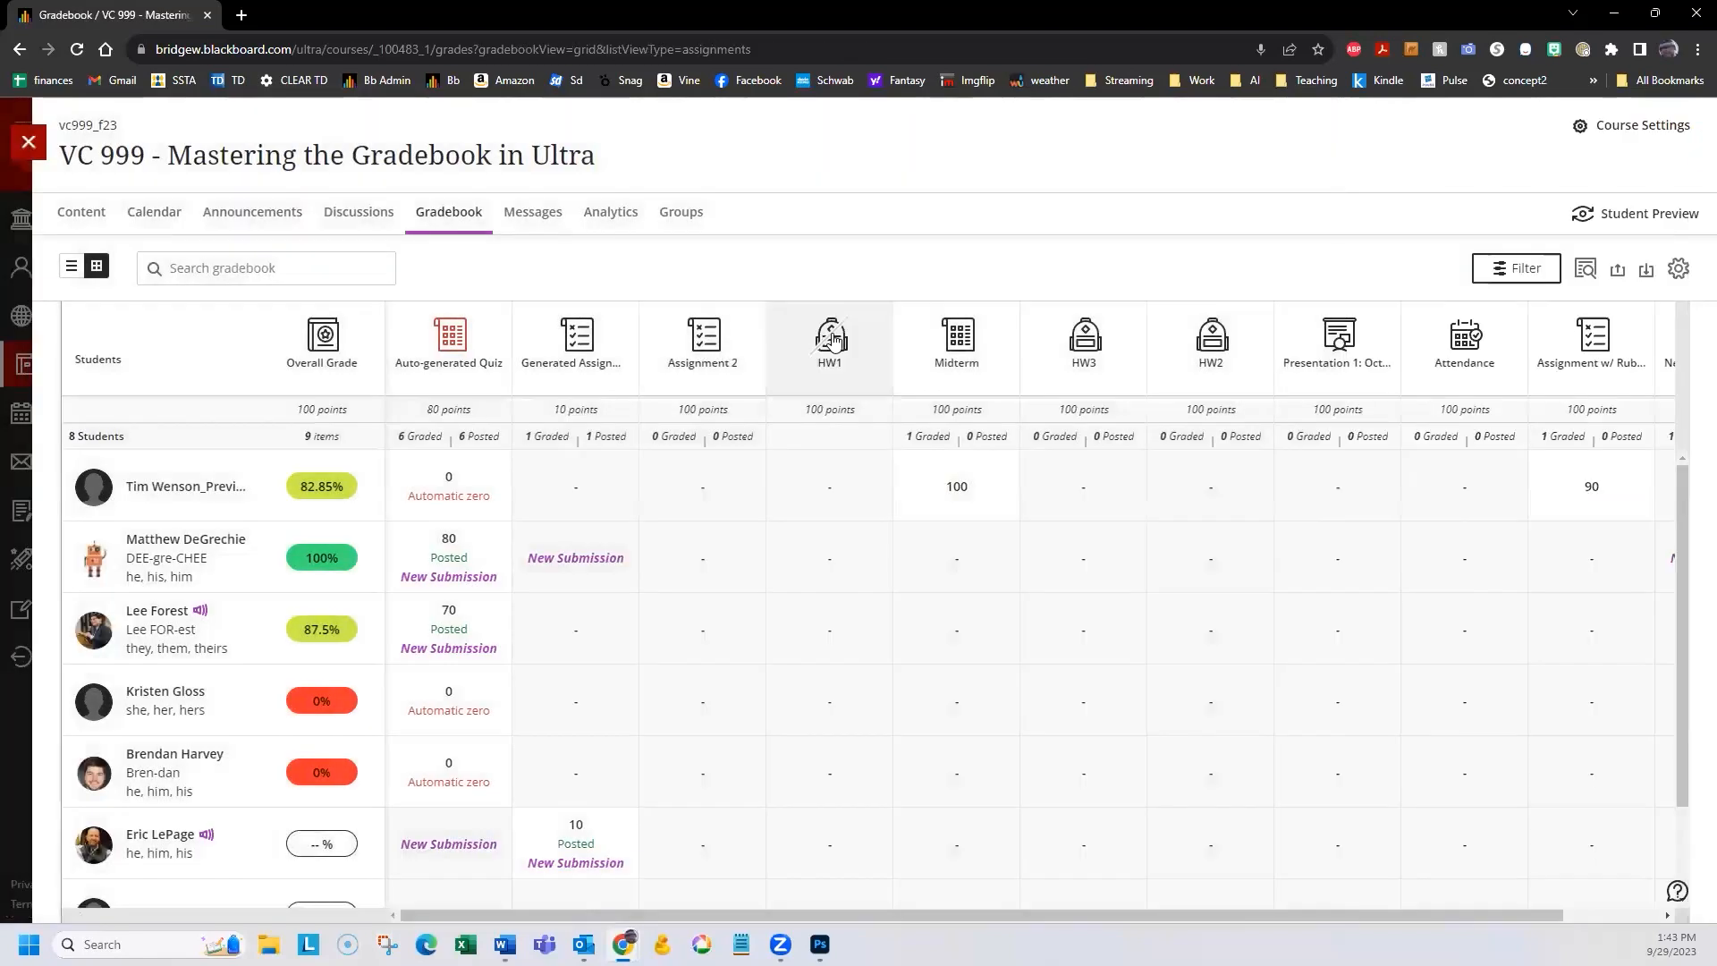
# Open the Auto-generated Quiz for editing from the gradable items list, set it to Hidden from students, and close it.
pyautogui.click(73, 269)
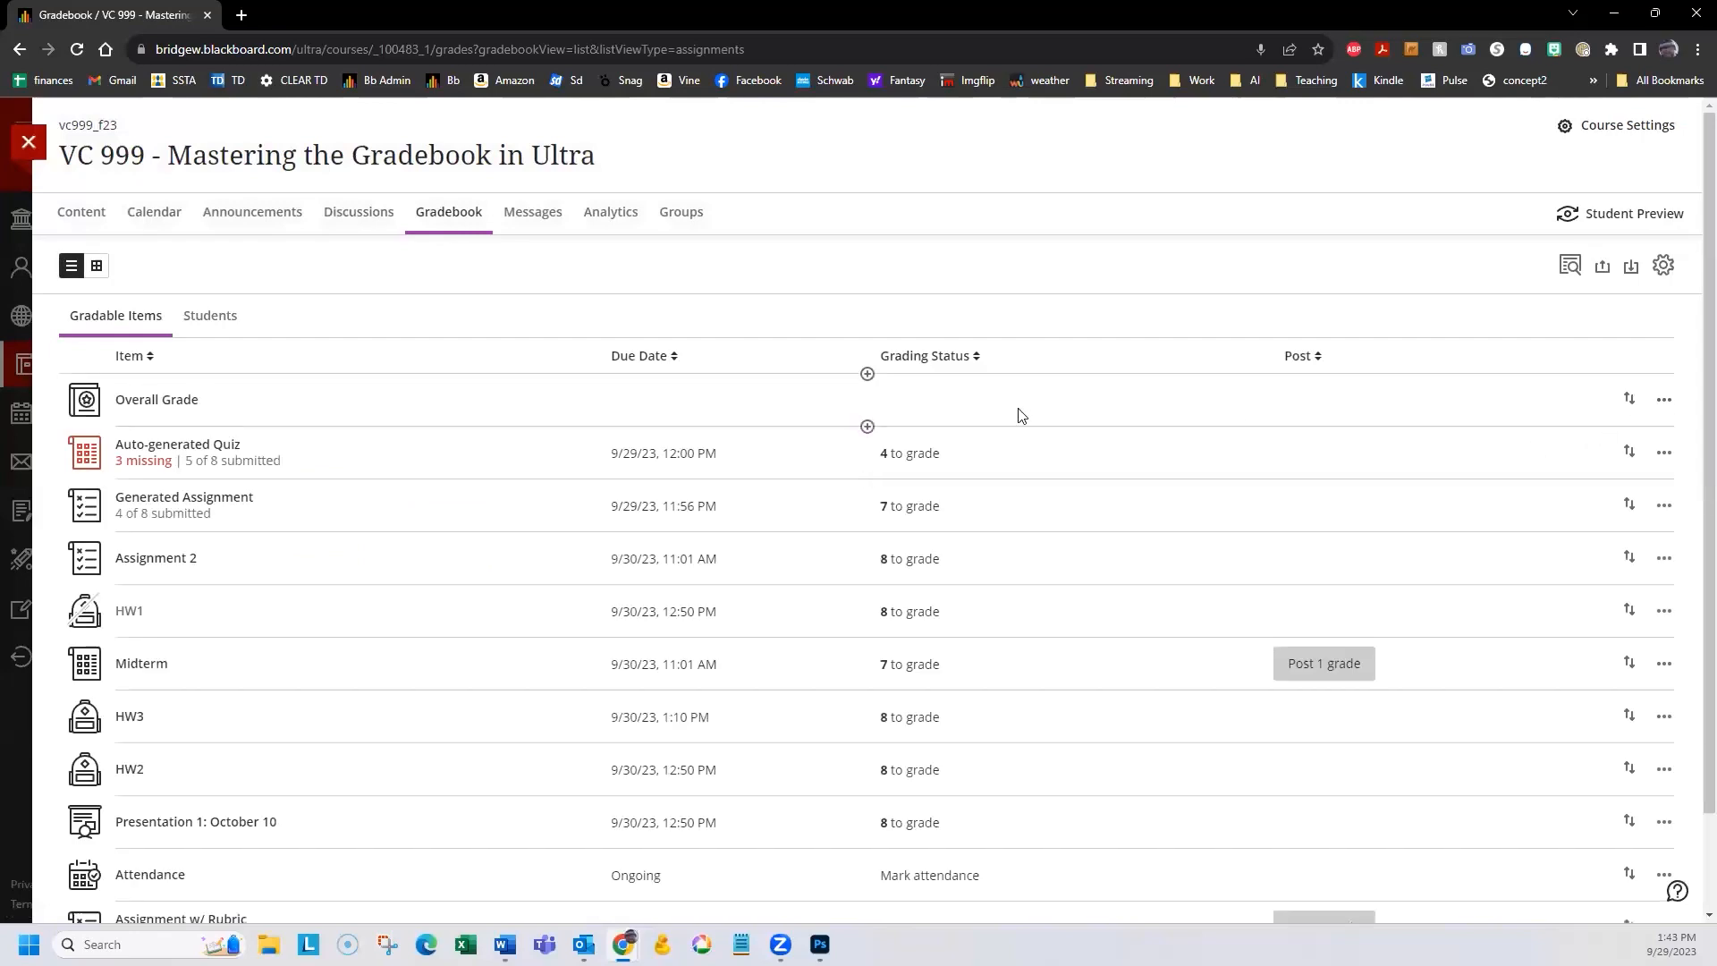
pyautogui.click(1663, 455)
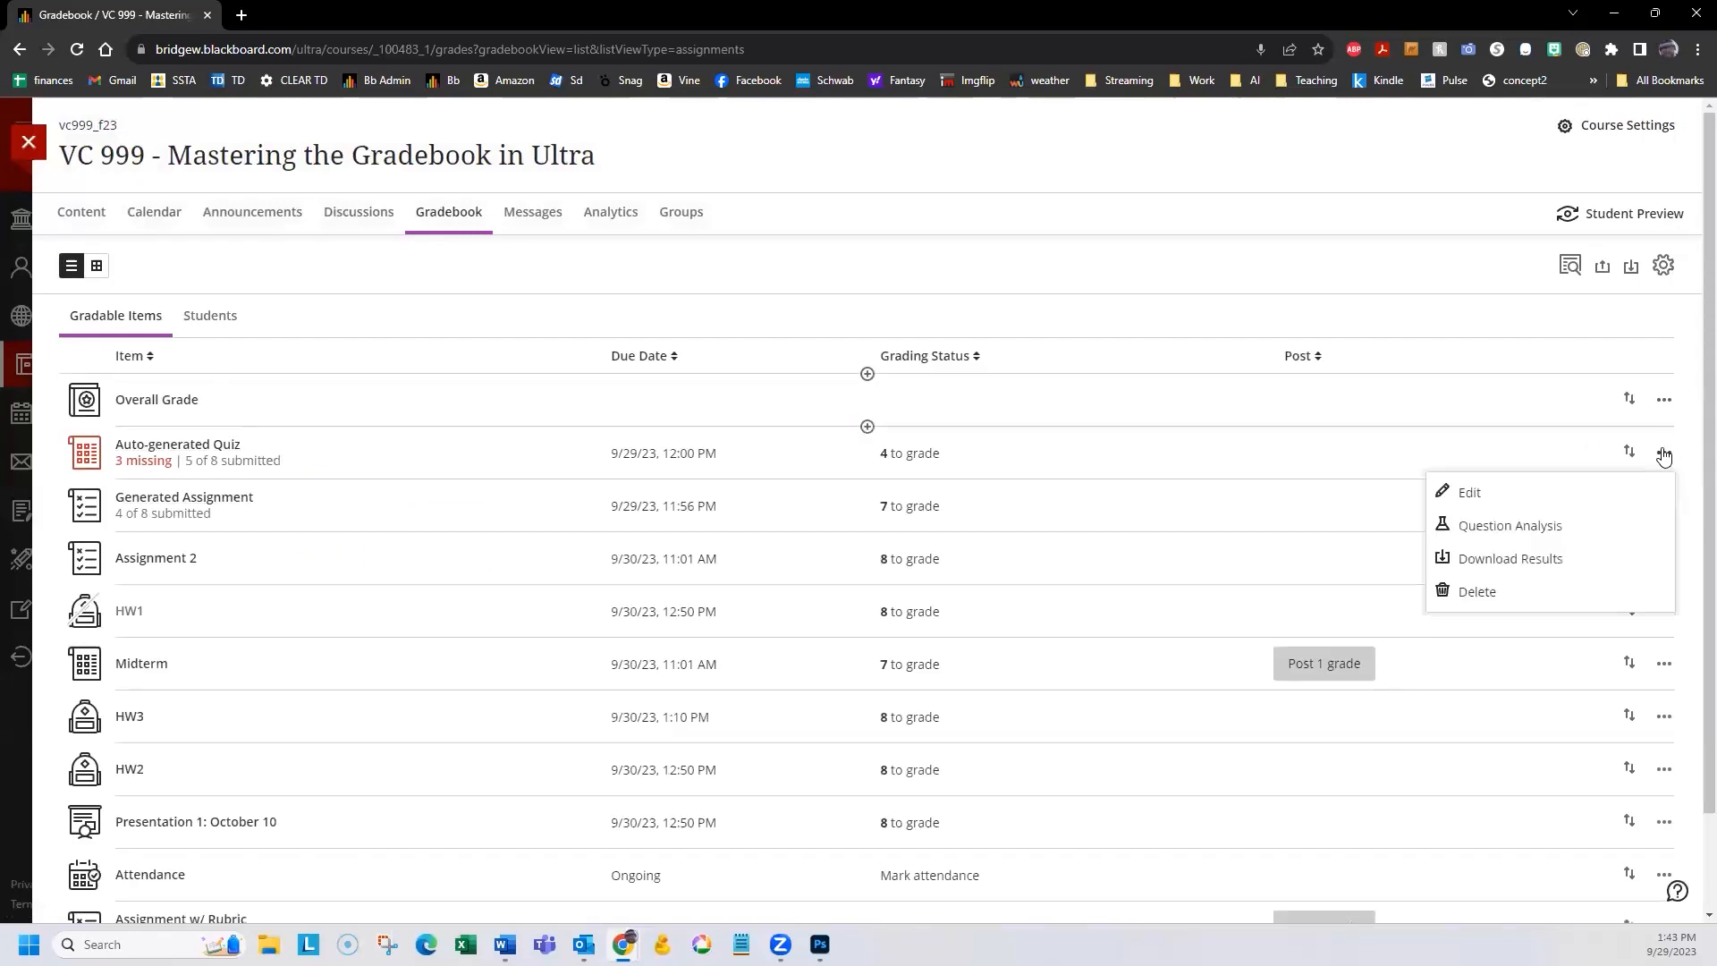
pyautogui.click(1480, 493)
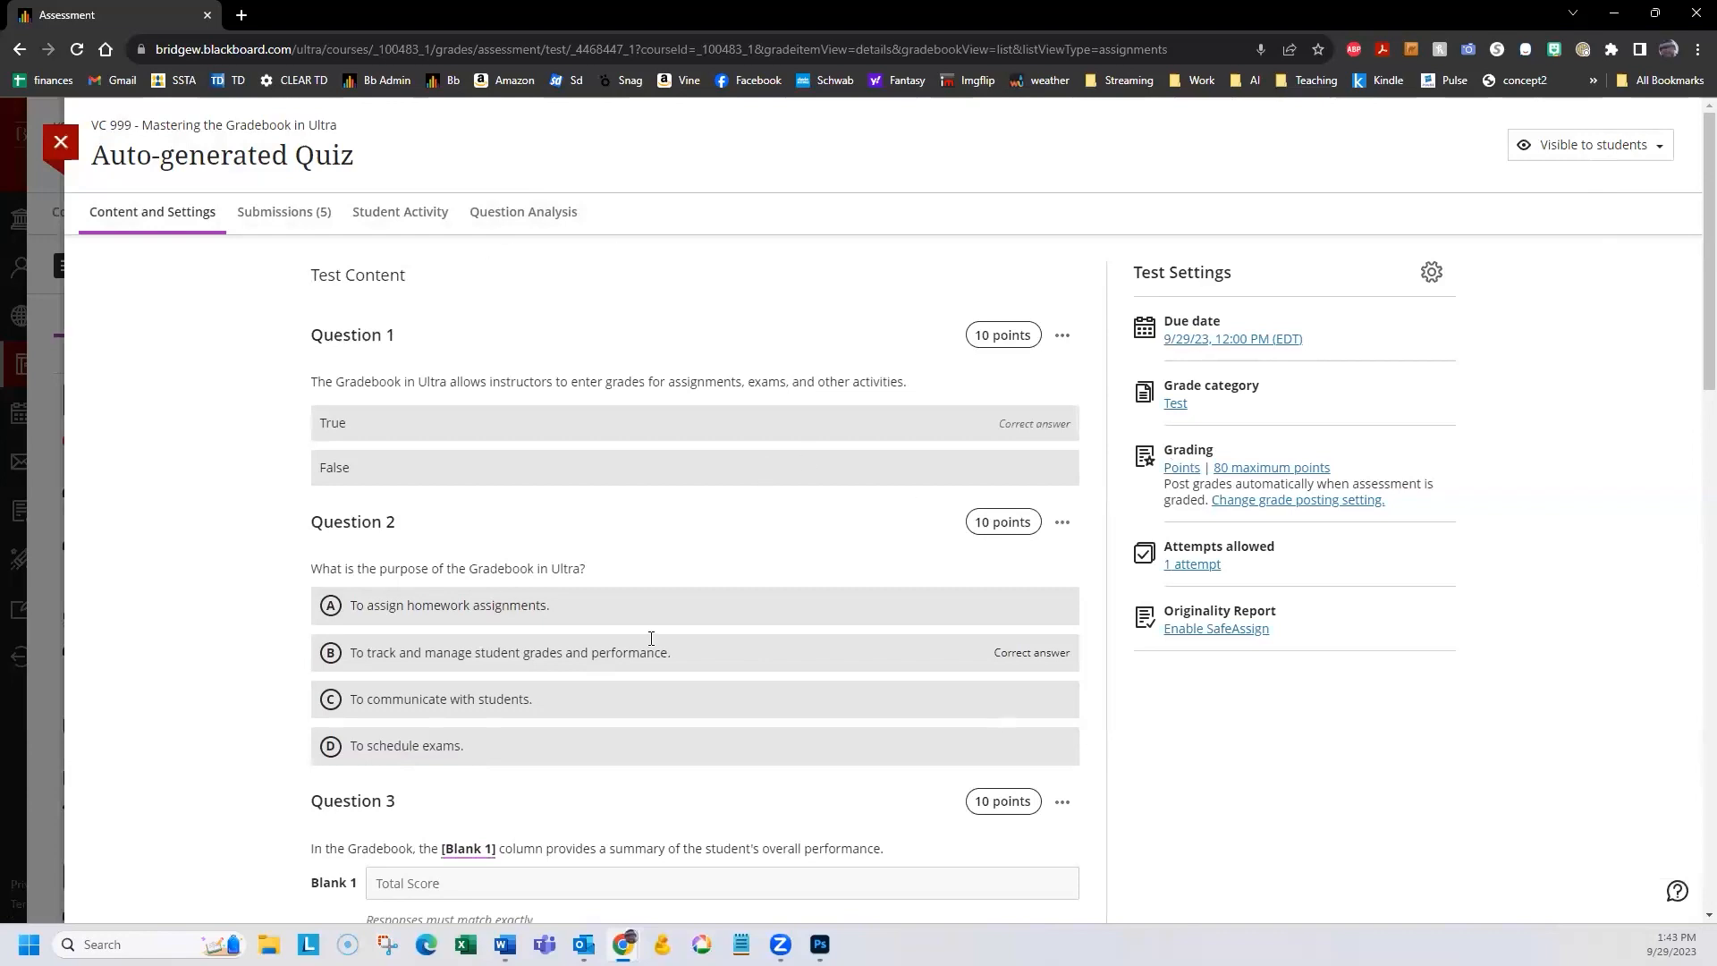
pyautogui.click(1645, 146)
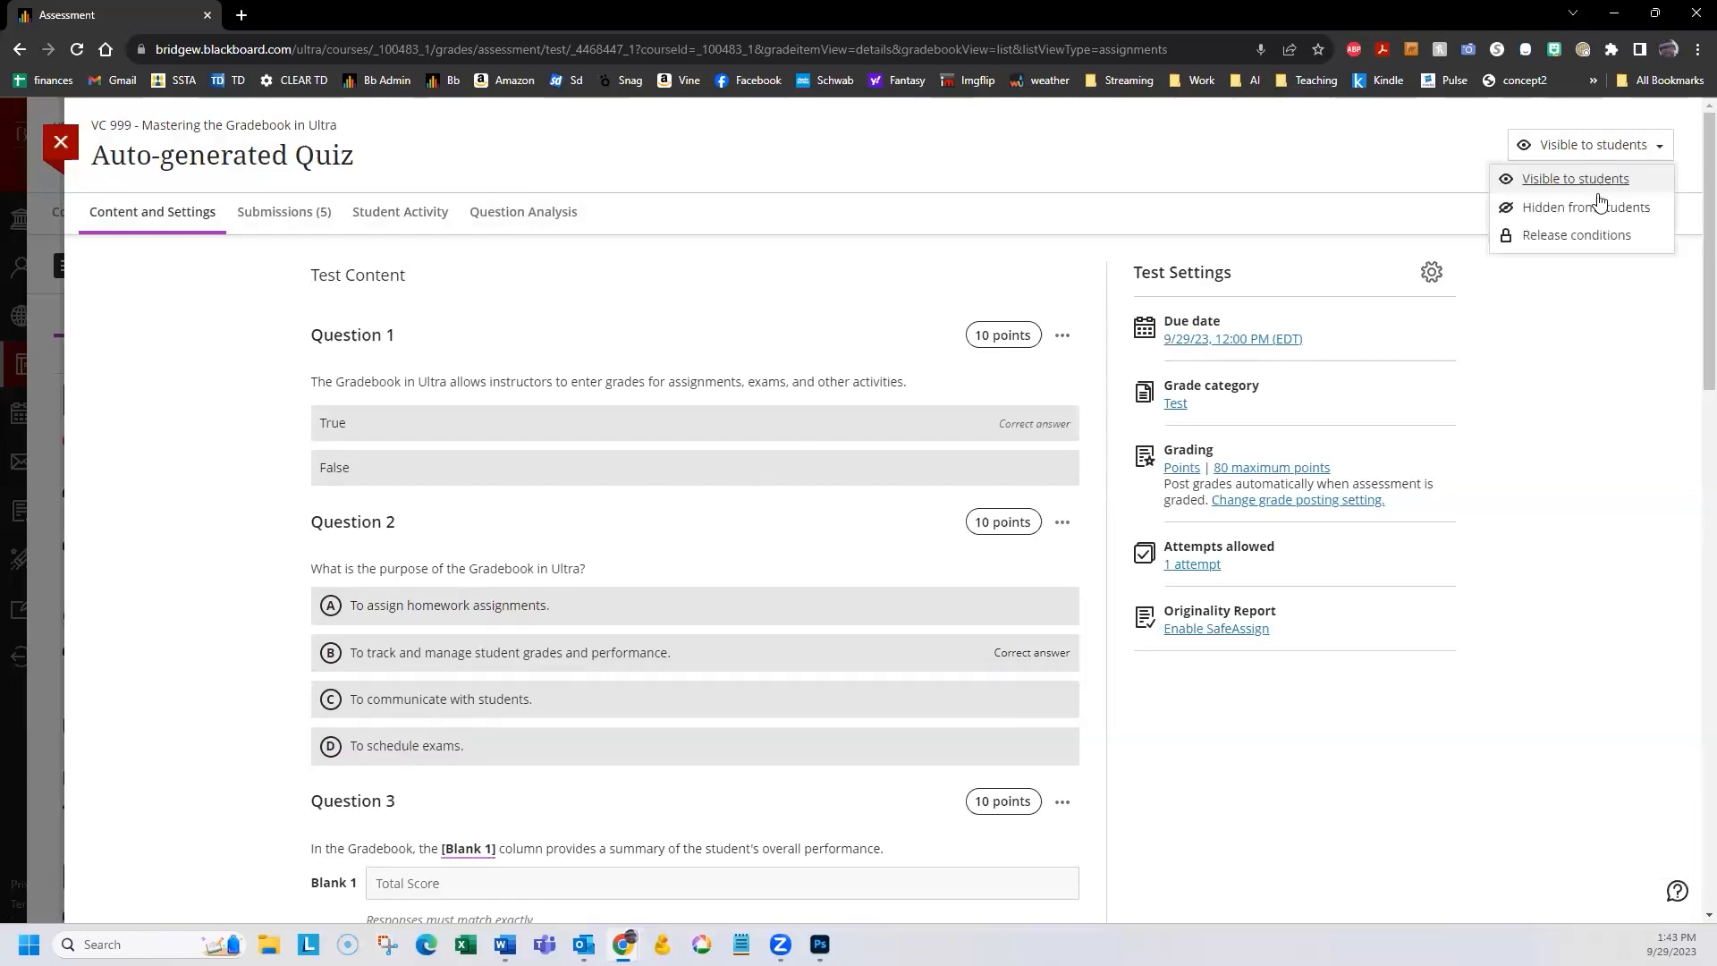
pyautogui.click(1602, 210)
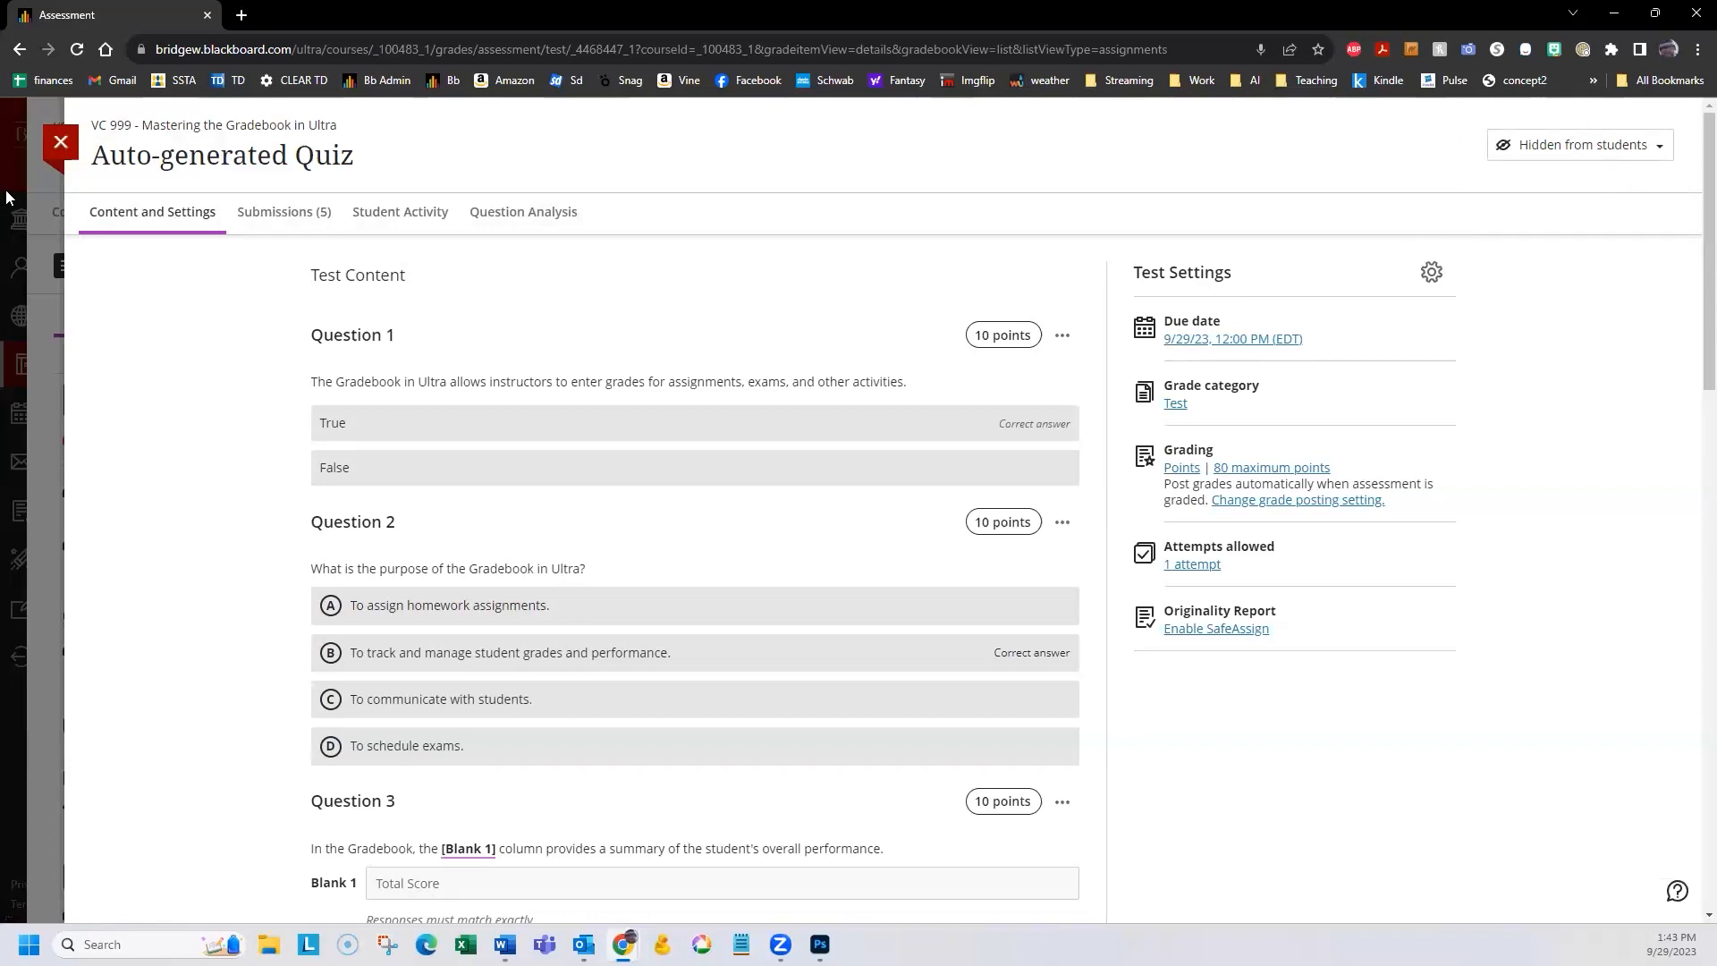
pyautogui.click(63, 143)
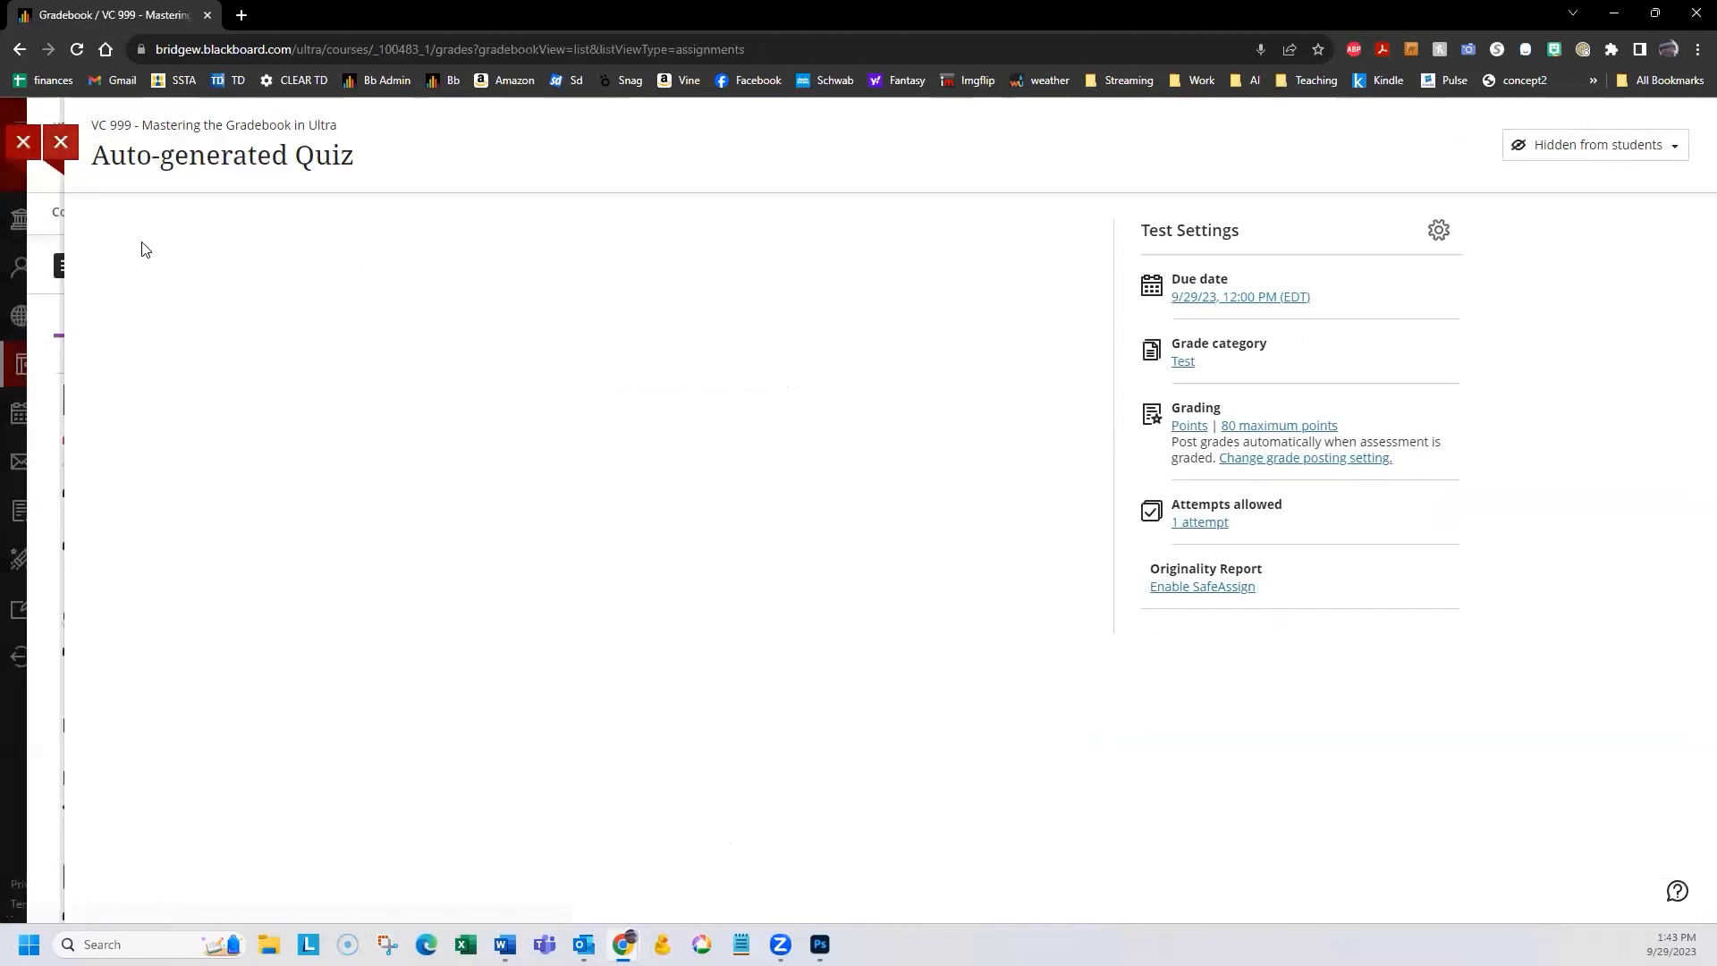
# Open the release conditions of the Auto-generated Quiz in Module 1 of the course content.
pyautogui.click(78, 220)
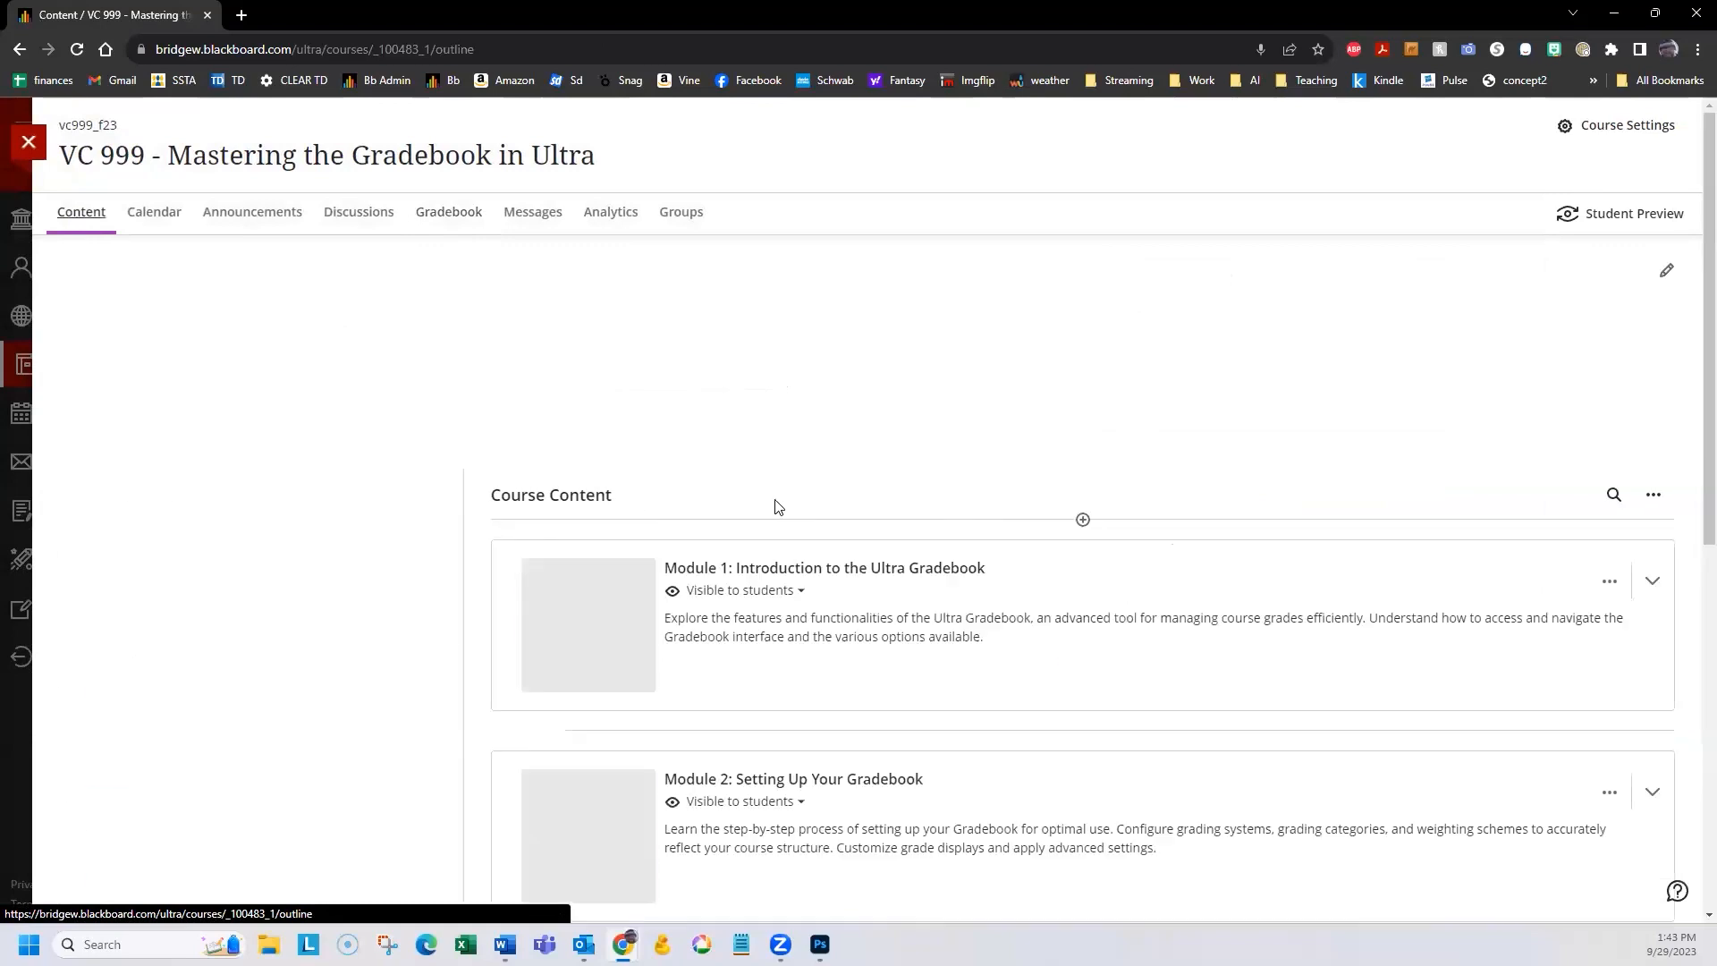
pyautogui.click(821, 602)
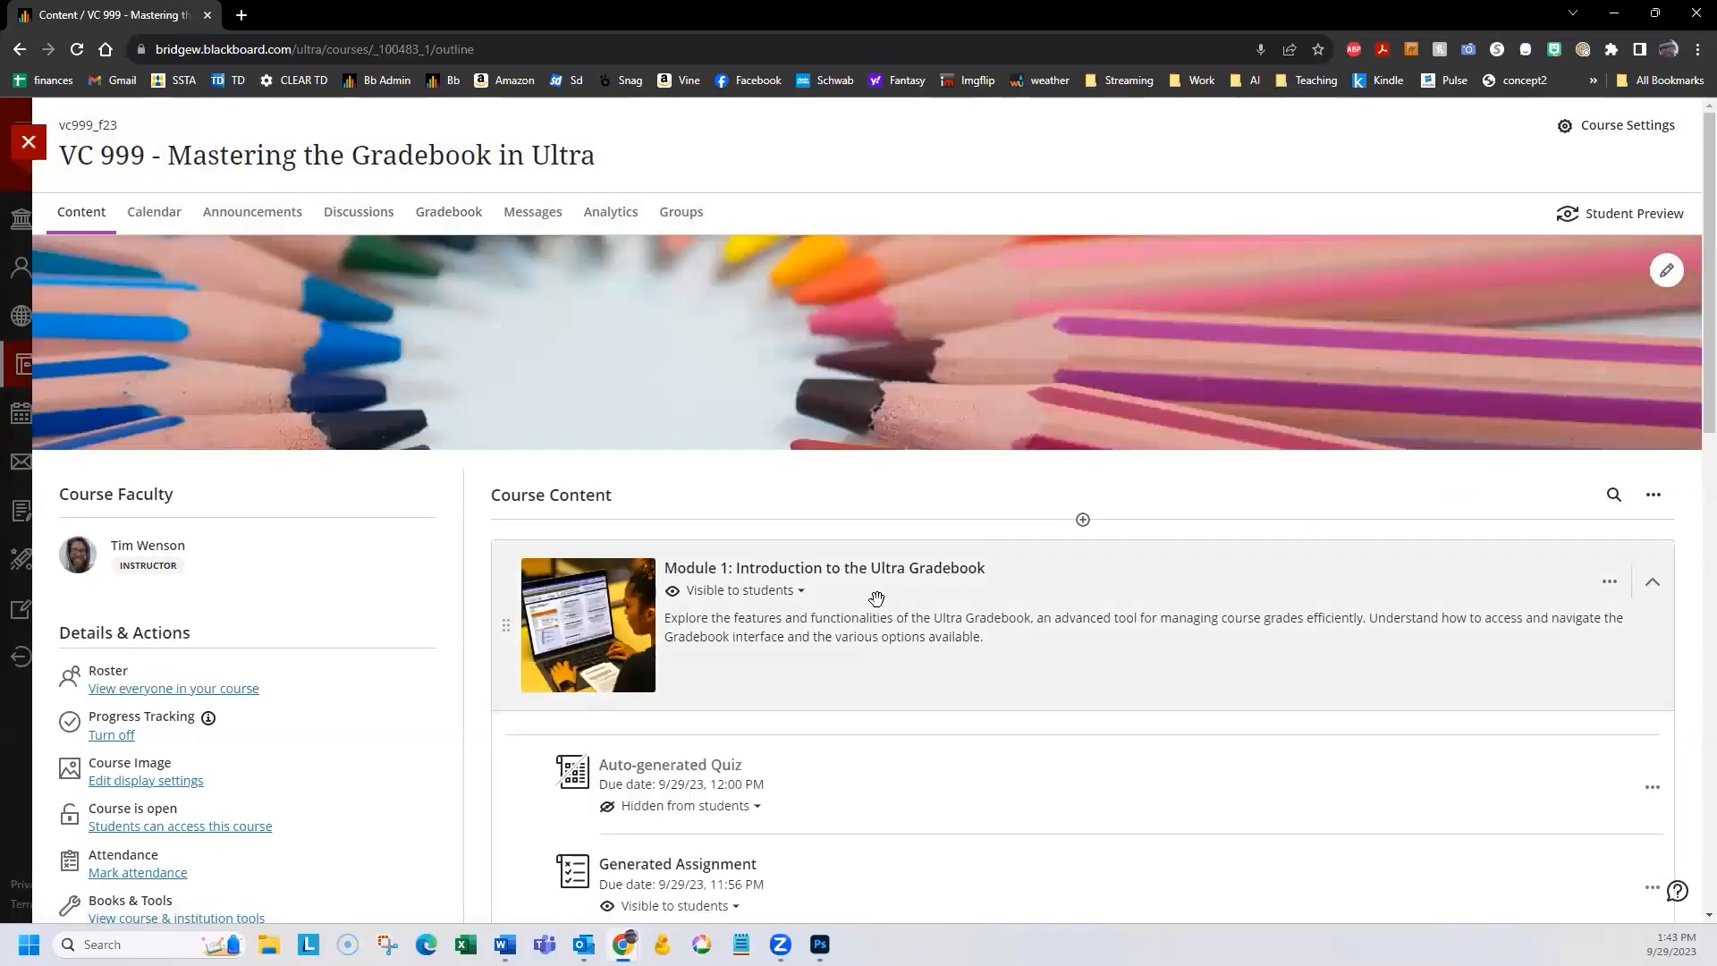
pyautogui.scroll(-2, 832, 606)
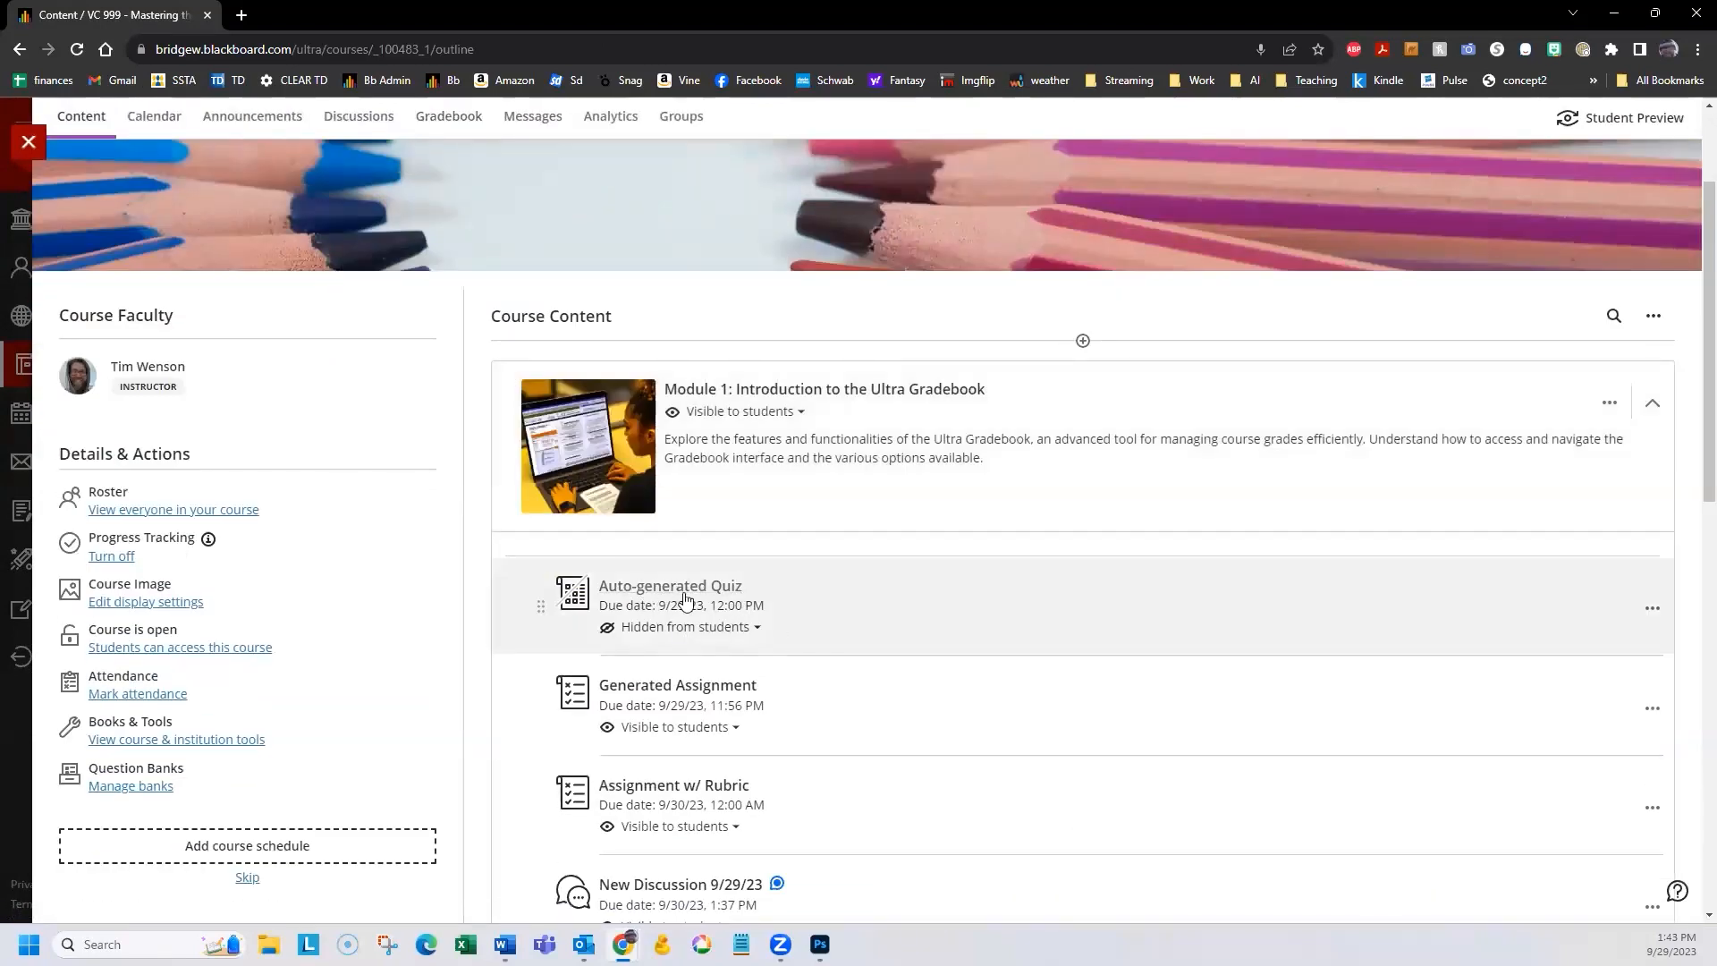
pyautogui.click(759, 632)
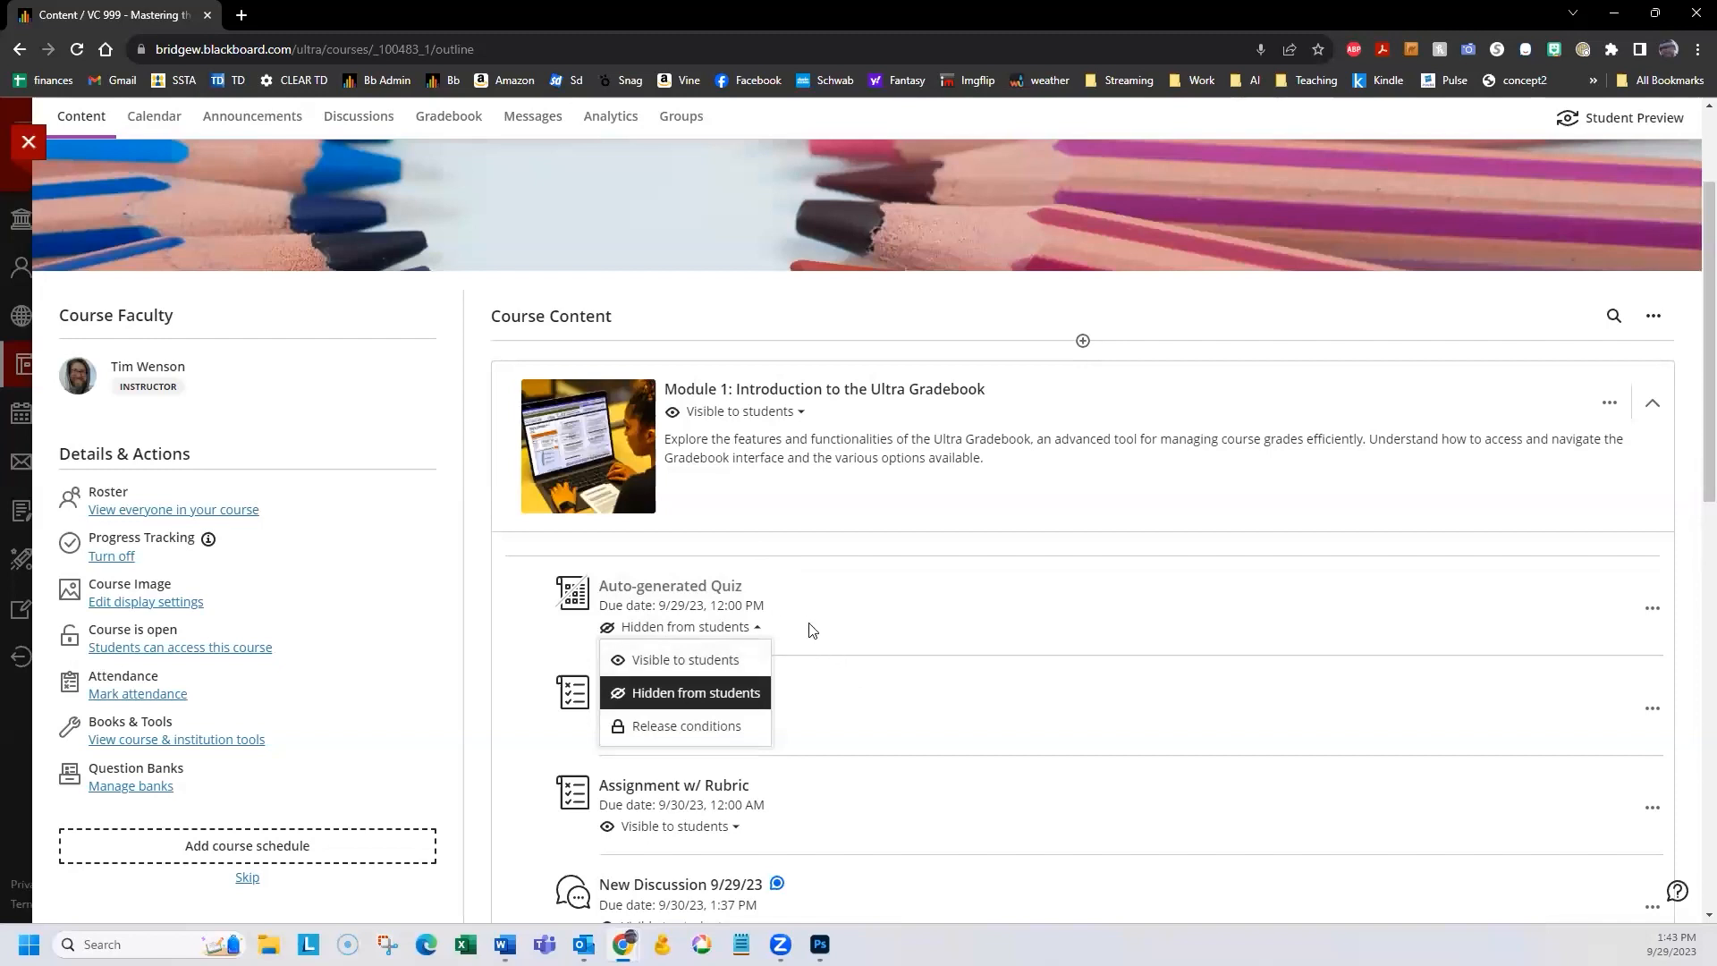
pyautogui.click(695, 727)
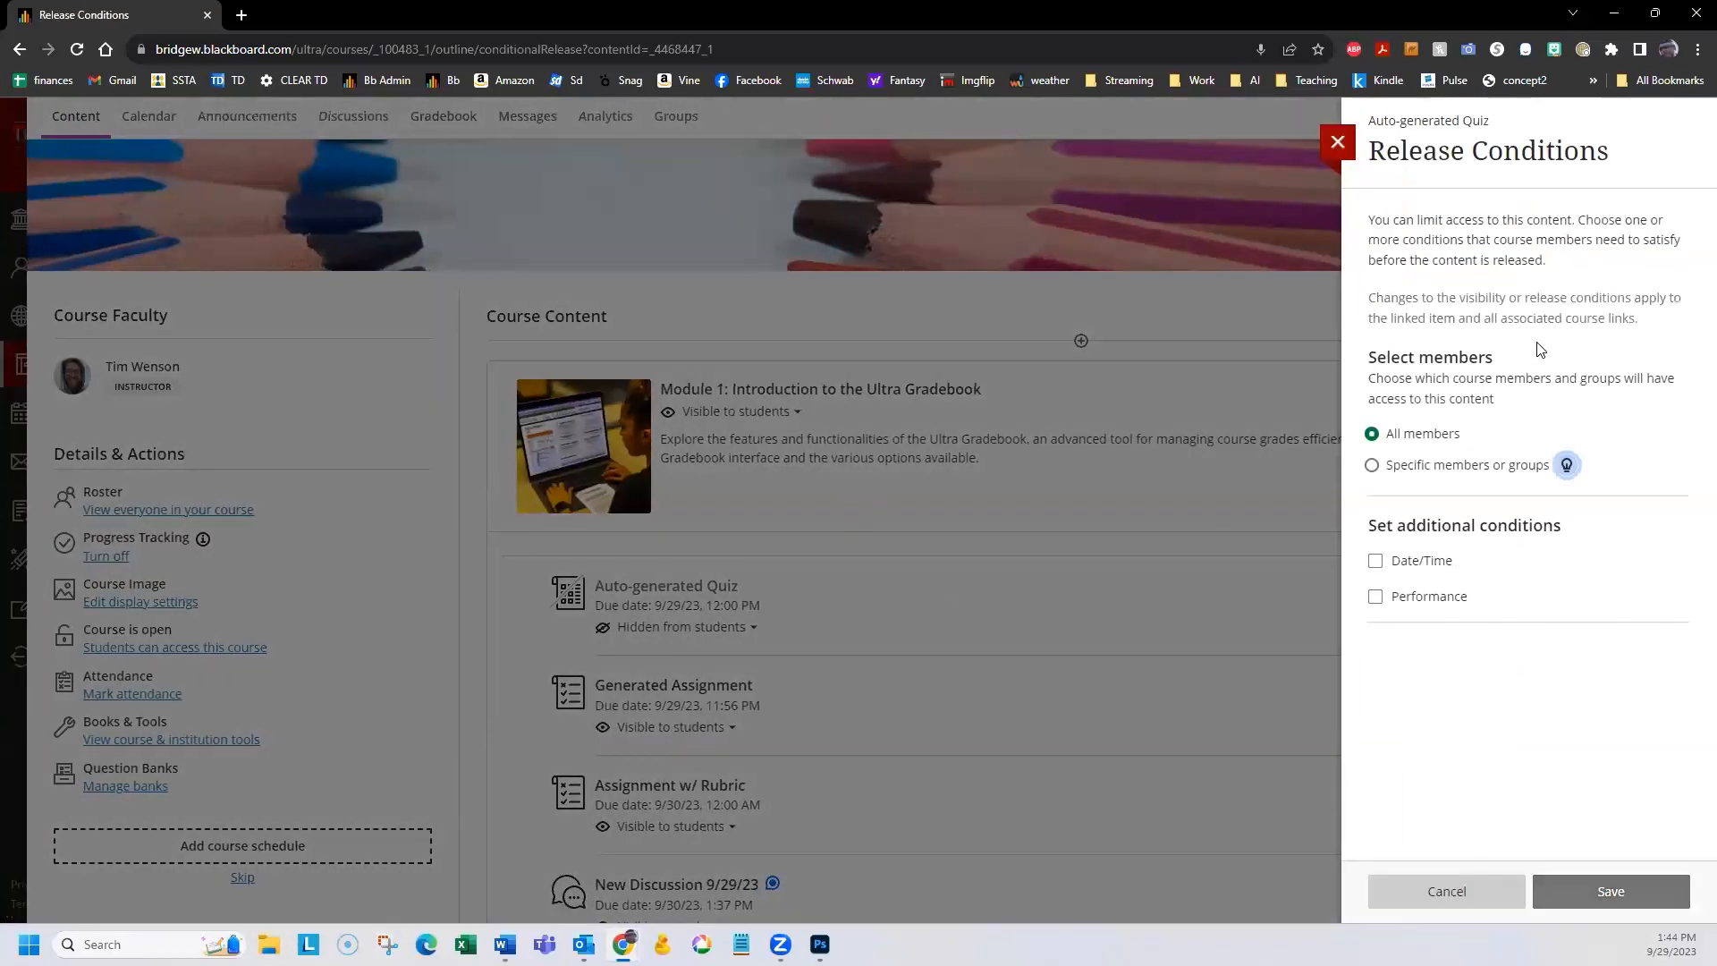
# Add a Date/Time release condition to the Auto-generated Quiz with Hide after enabled.
pyautogui.click(1375, 560)
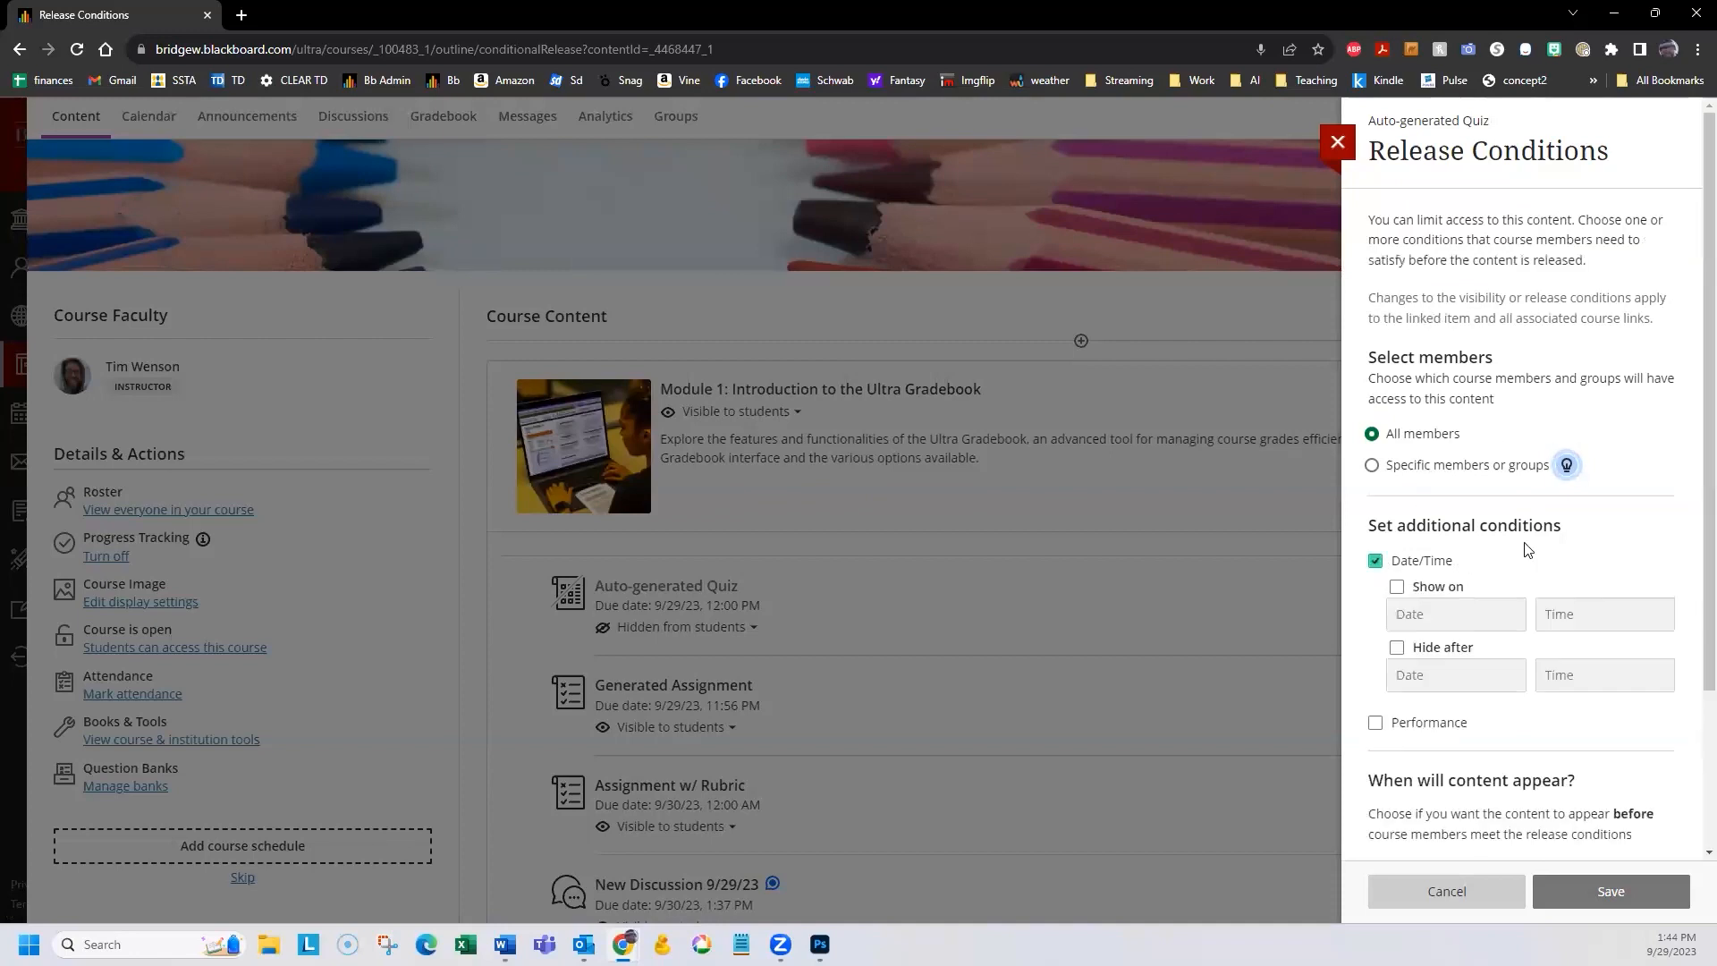
pyautogui.scroll(-2, 1526, 548)
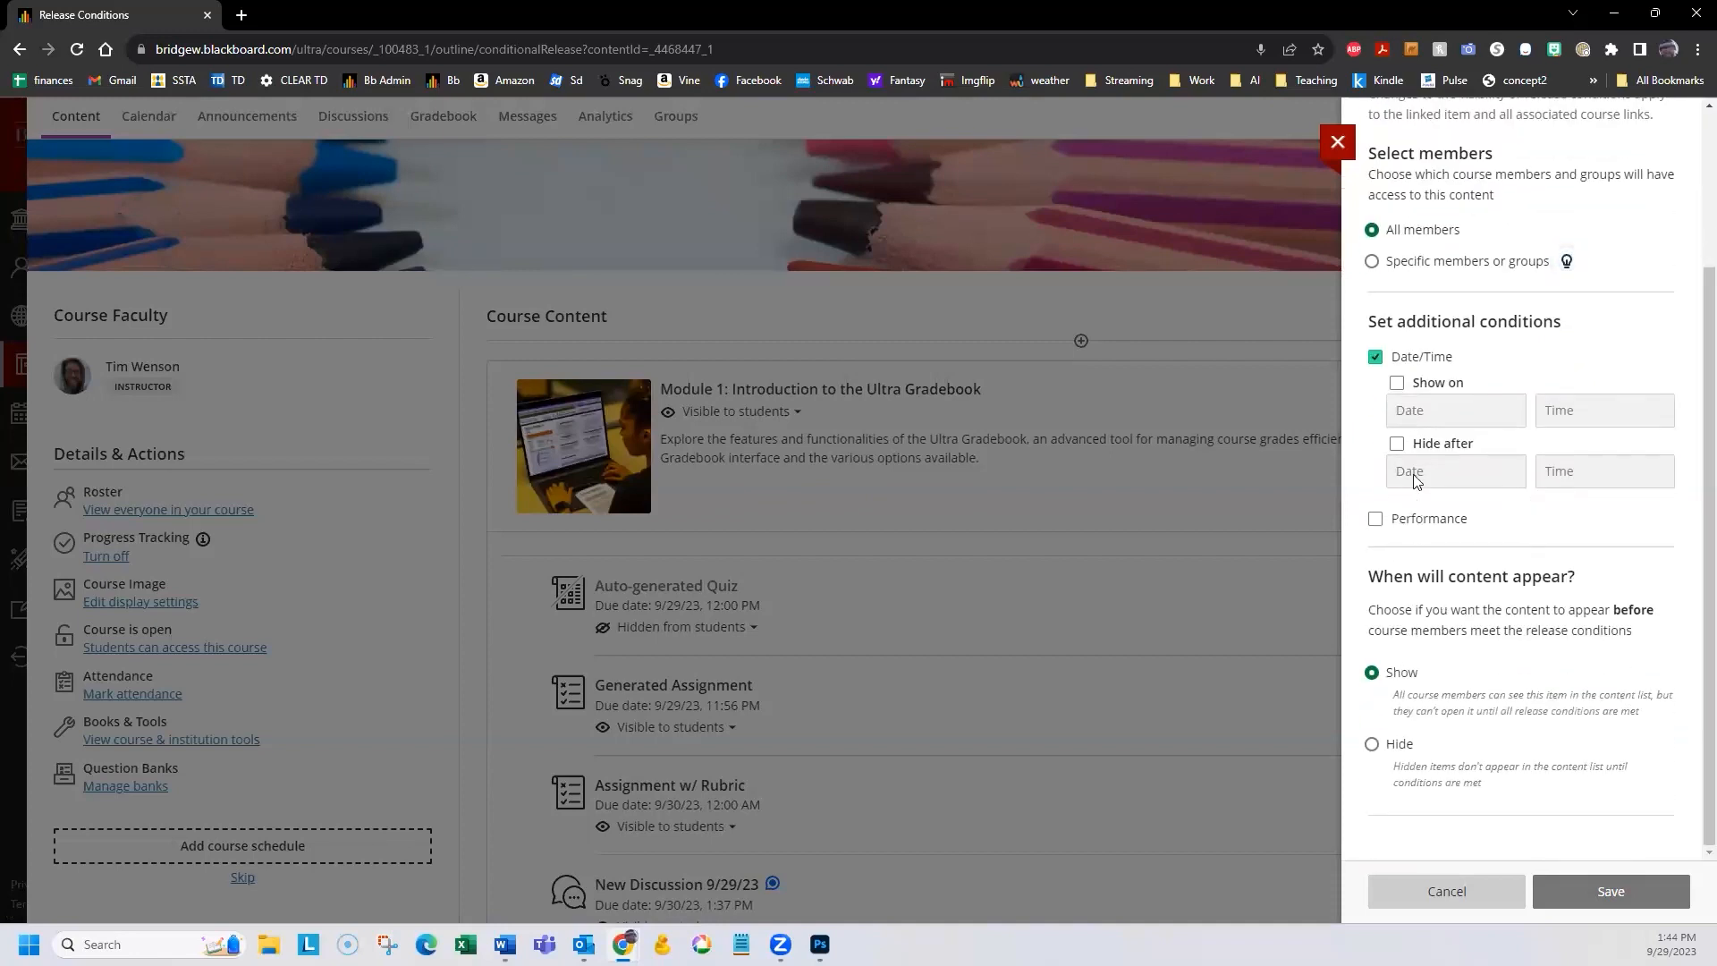
pyautogui.click(1397, 444)
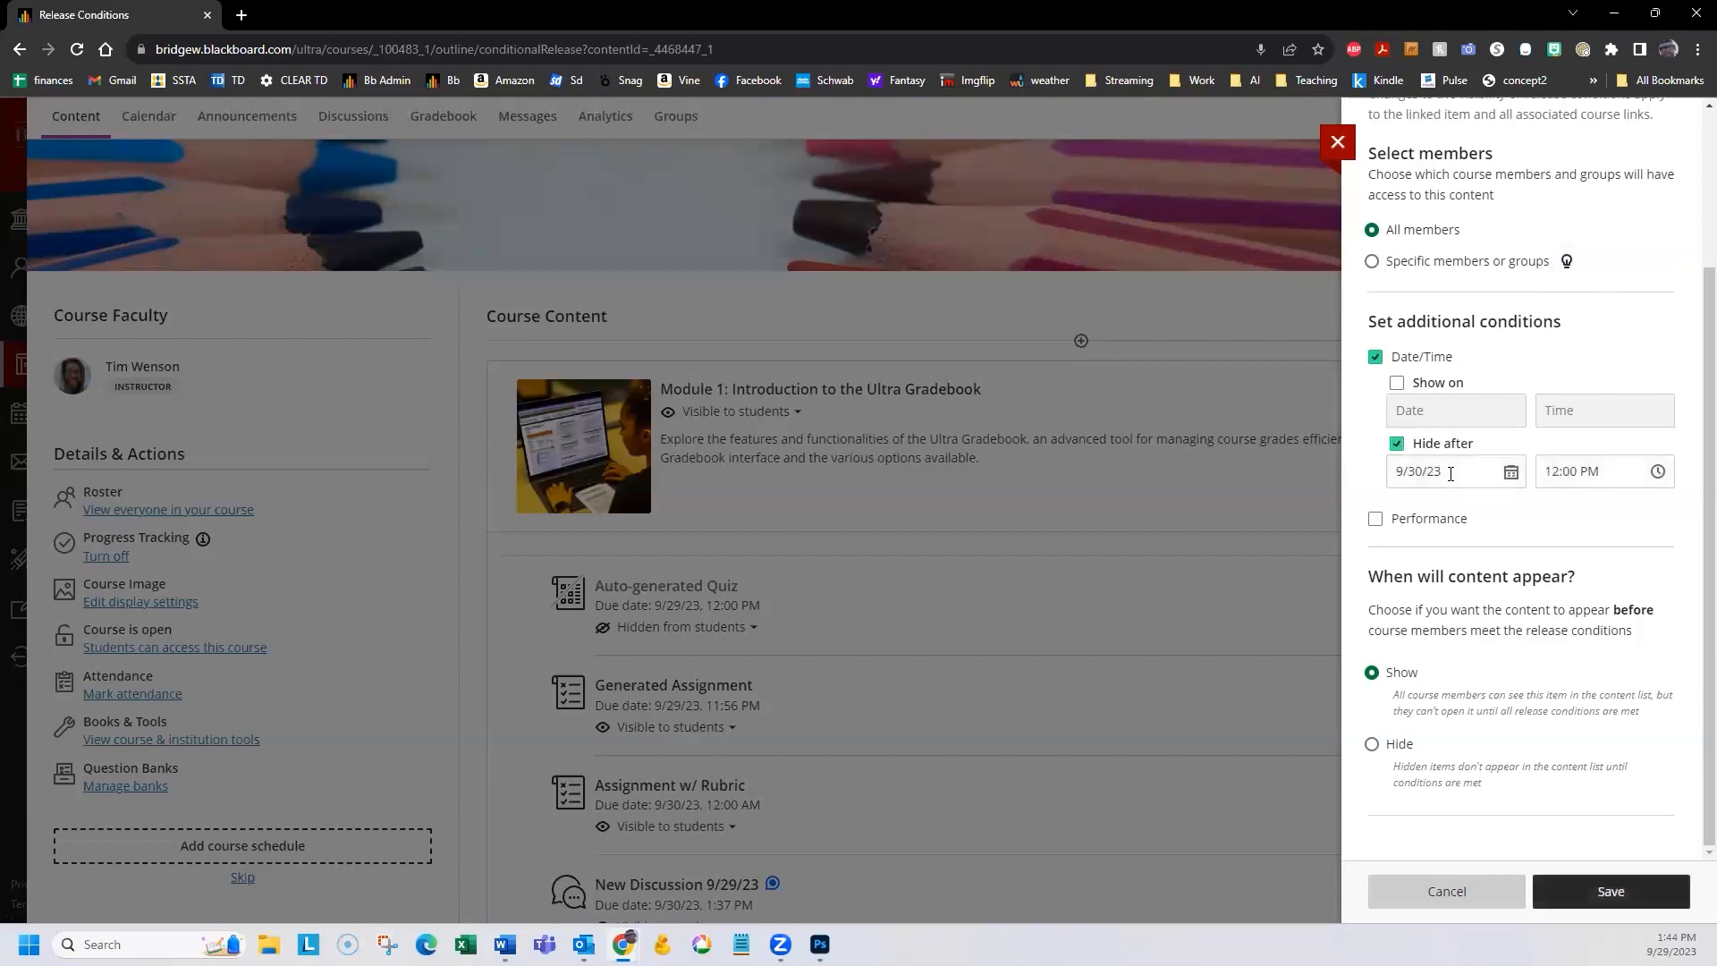
# Try to set the quiz's hide-after date to 9/28/23, and try 9/29/23 as well.
pyautogui.click(1442, 470)
pyautogui.moveTo(1413, 470); pyautogui.dragTo(1420, 470)
pyautogui.press('BackSpace')
pyautogui.press('BackSpace')
pyautogui.write('28')
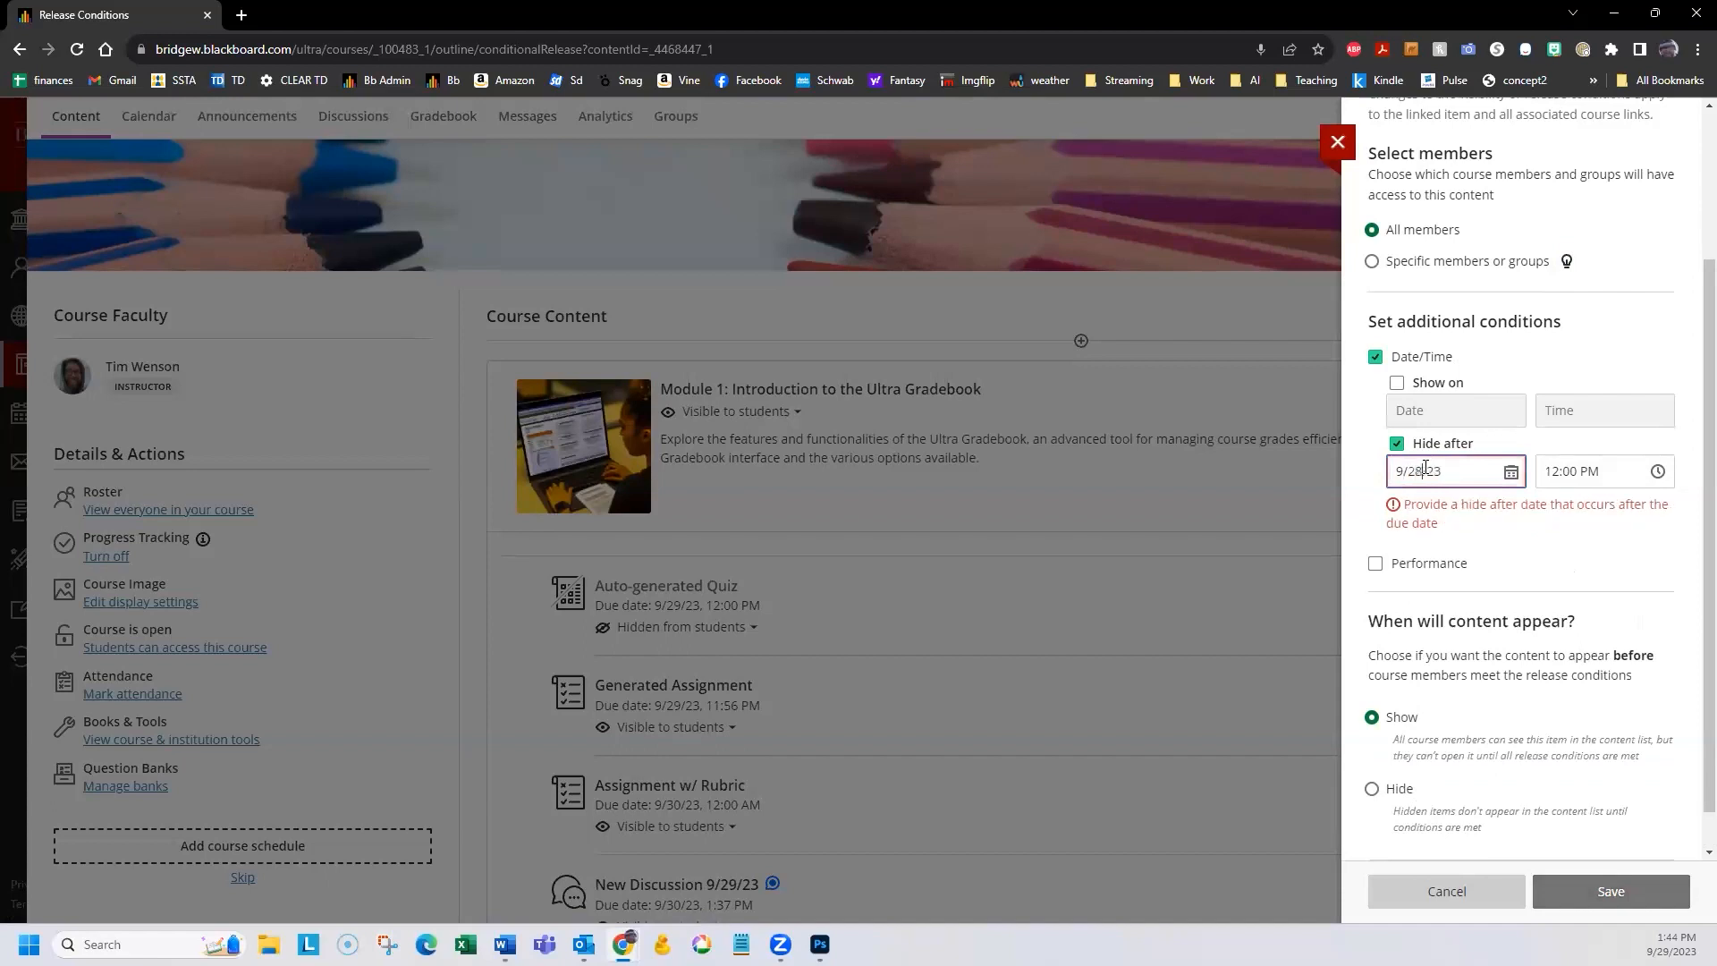
pyautogui.click(1497, 553)
pyautogui.click(1418, 468)
pyautogui.click(1579, 474)
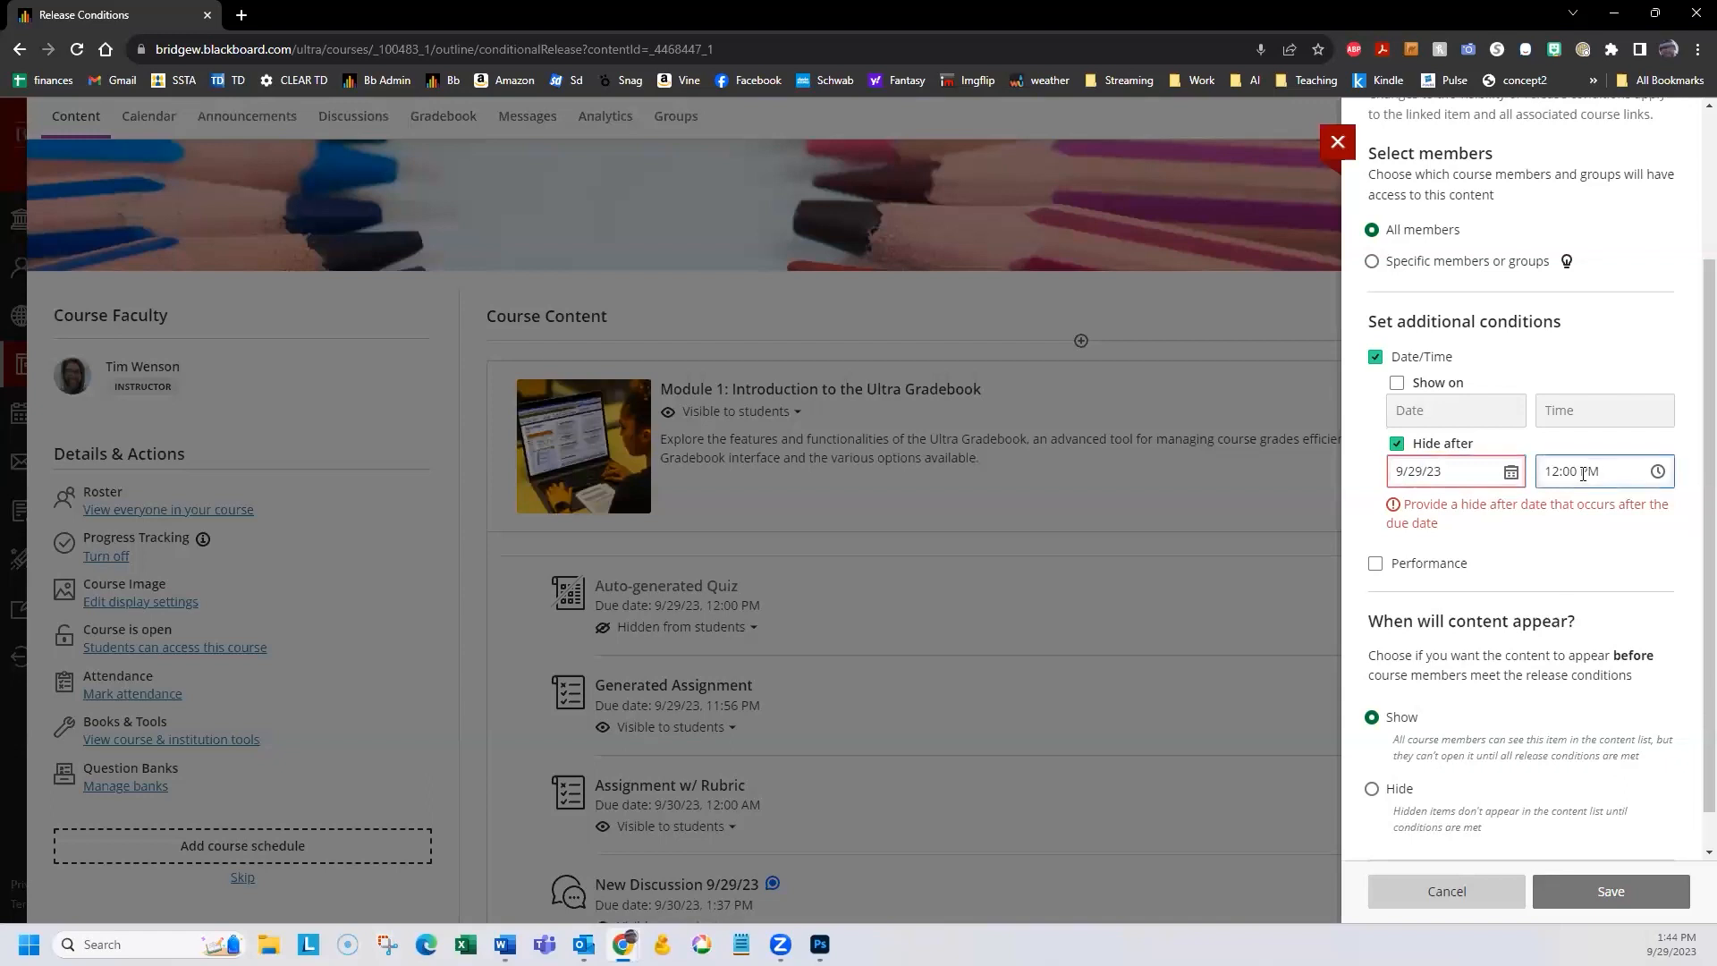
# Set the quiz's hide-after date to 9/30/23 and save the release conditions.
pyautogui.click(1511, 473)
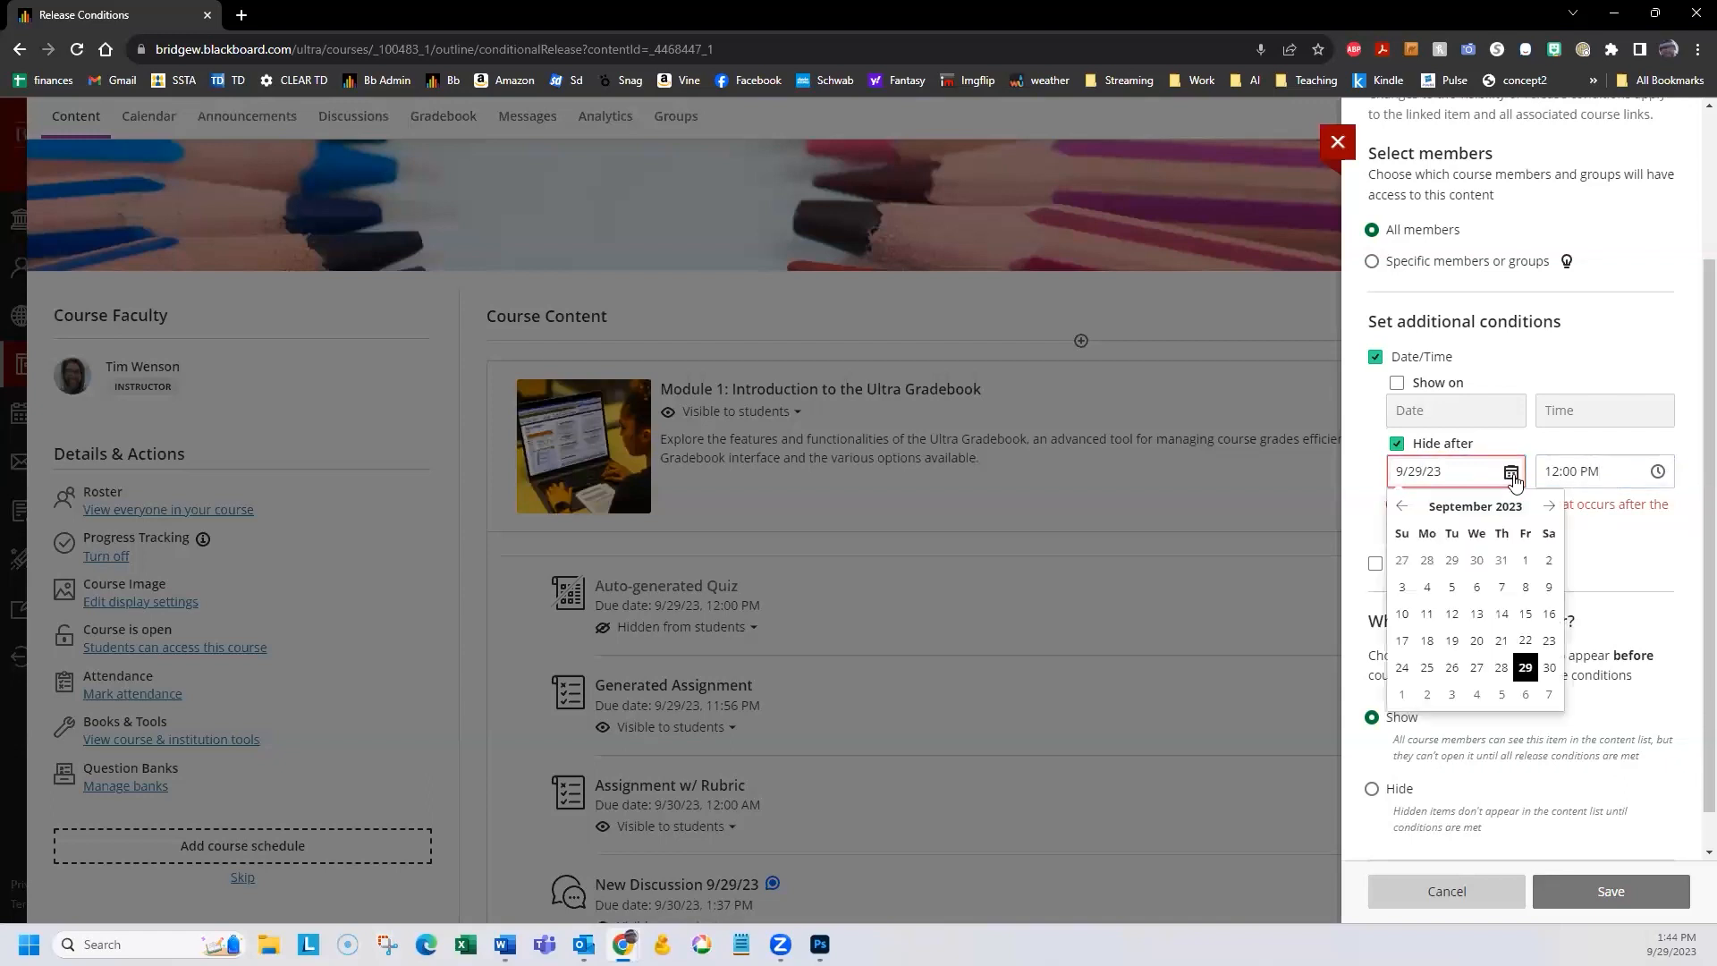
pyautogui.click(1550, 672)
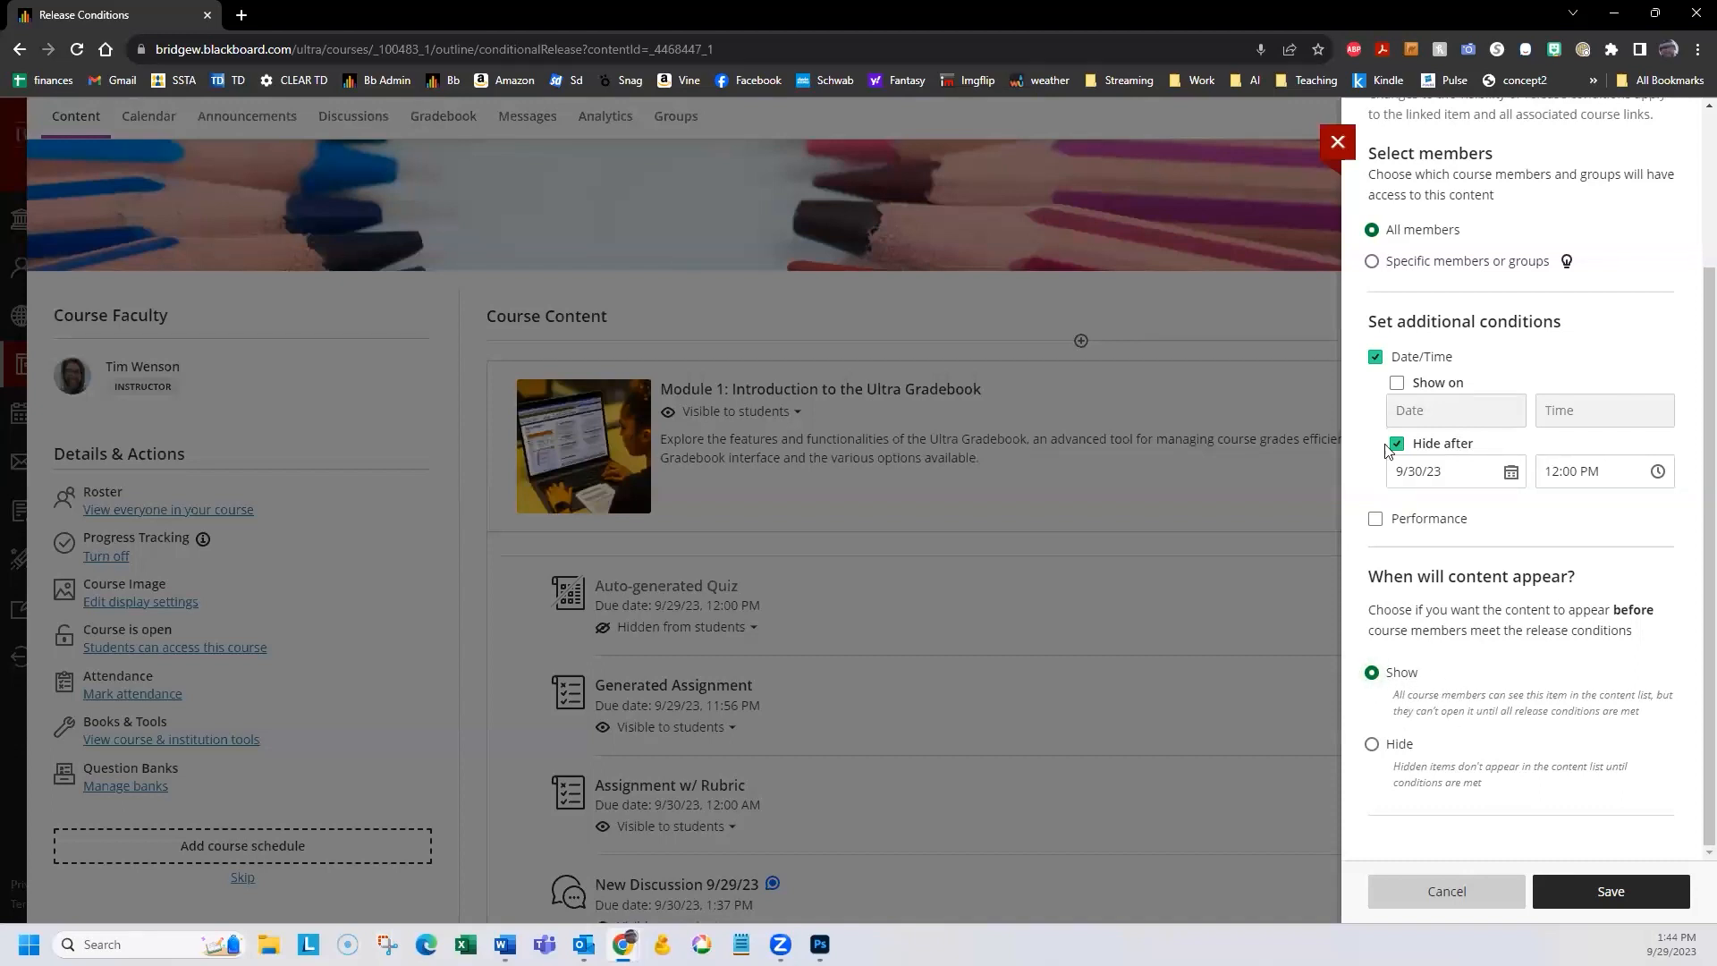
pyautogui.click(1592, 890)
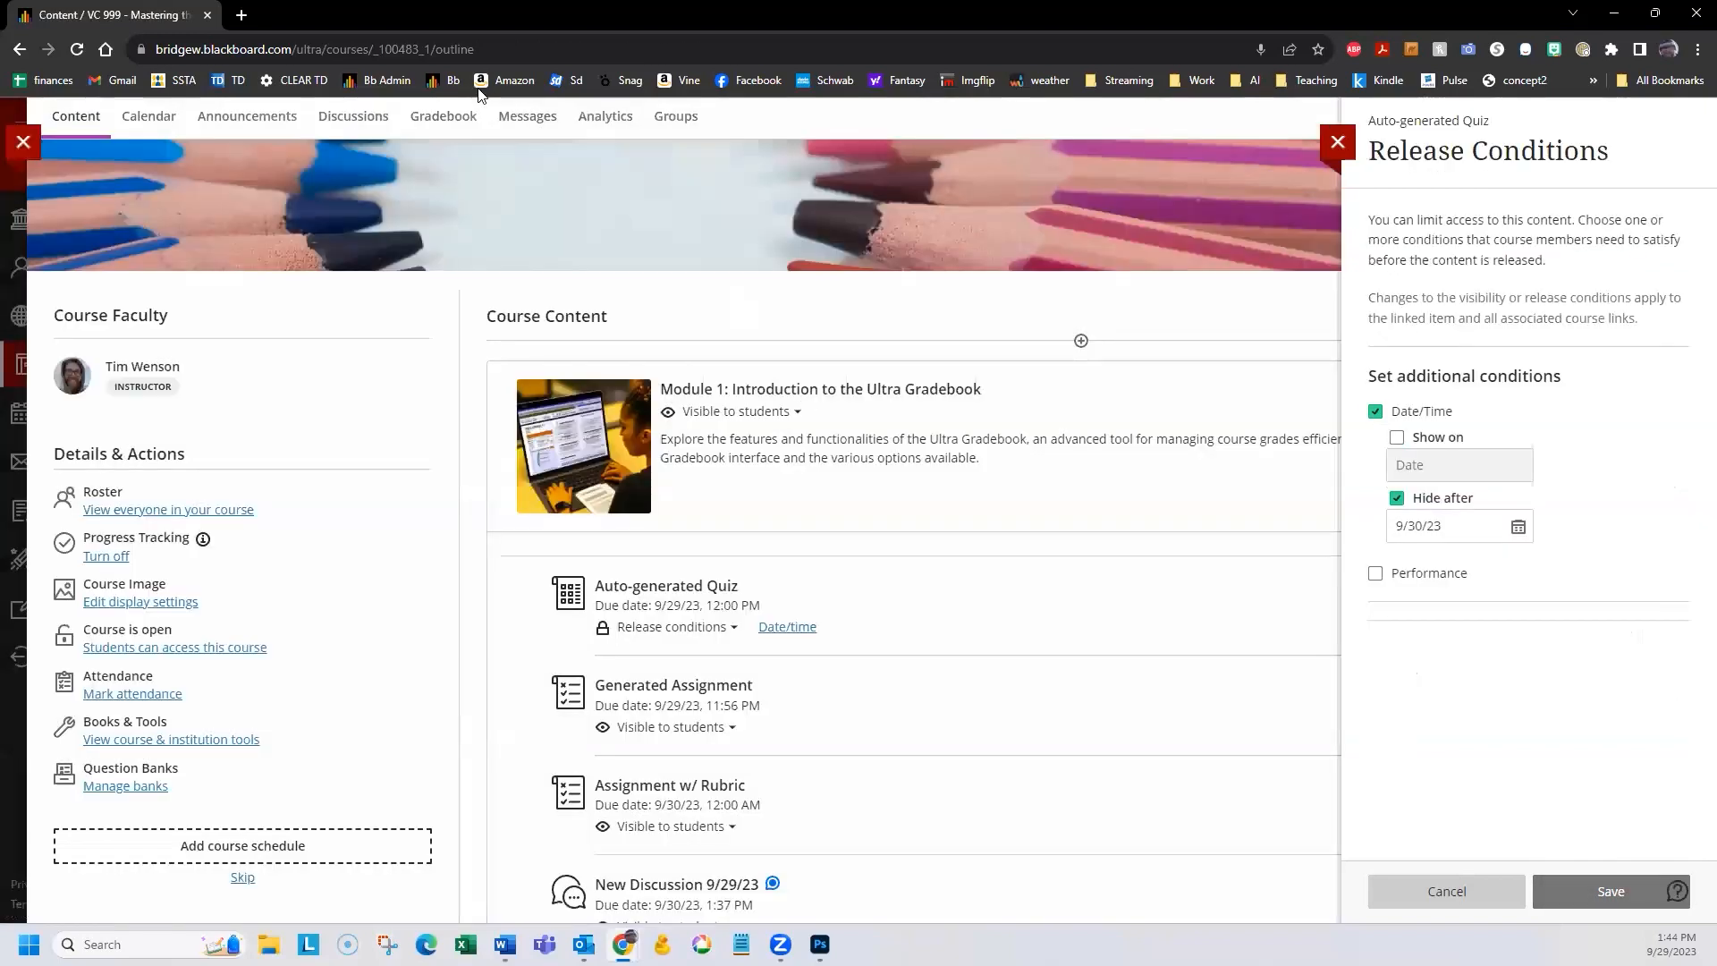
# Return to the gradebook grid, set the HW1 item to Visible to students, and save it.
pyautogui.click(443, 117)
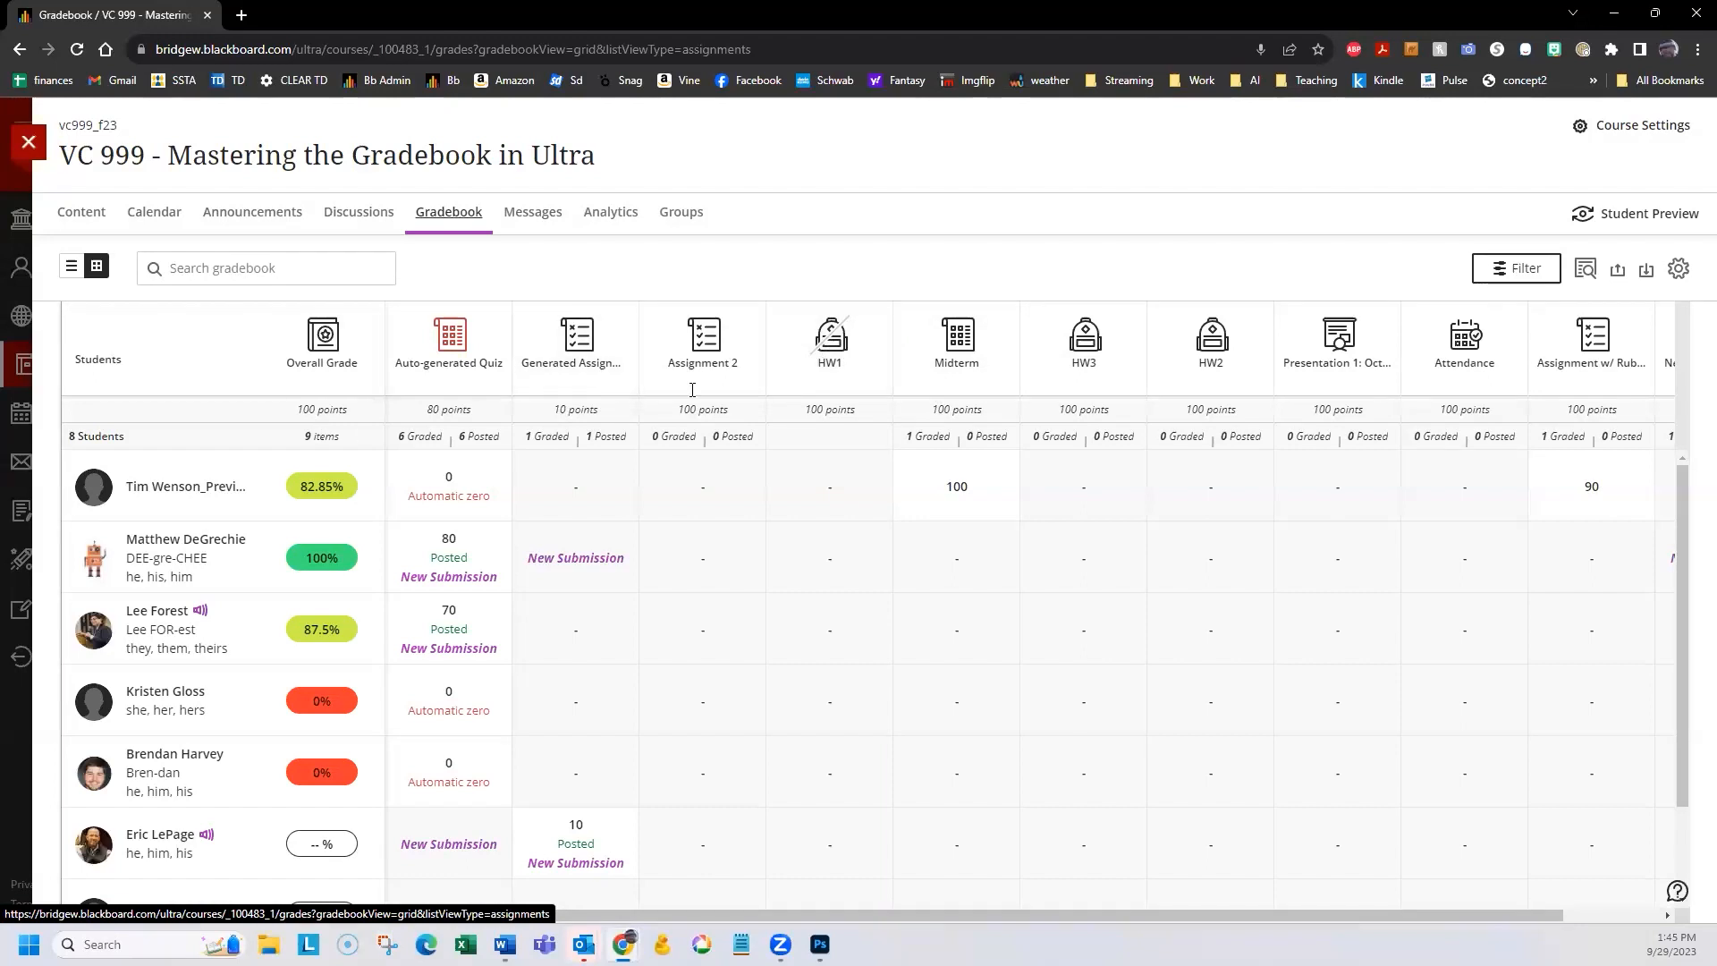
pyautogui.click(828, 356)
pyautogui.click(812, 398)
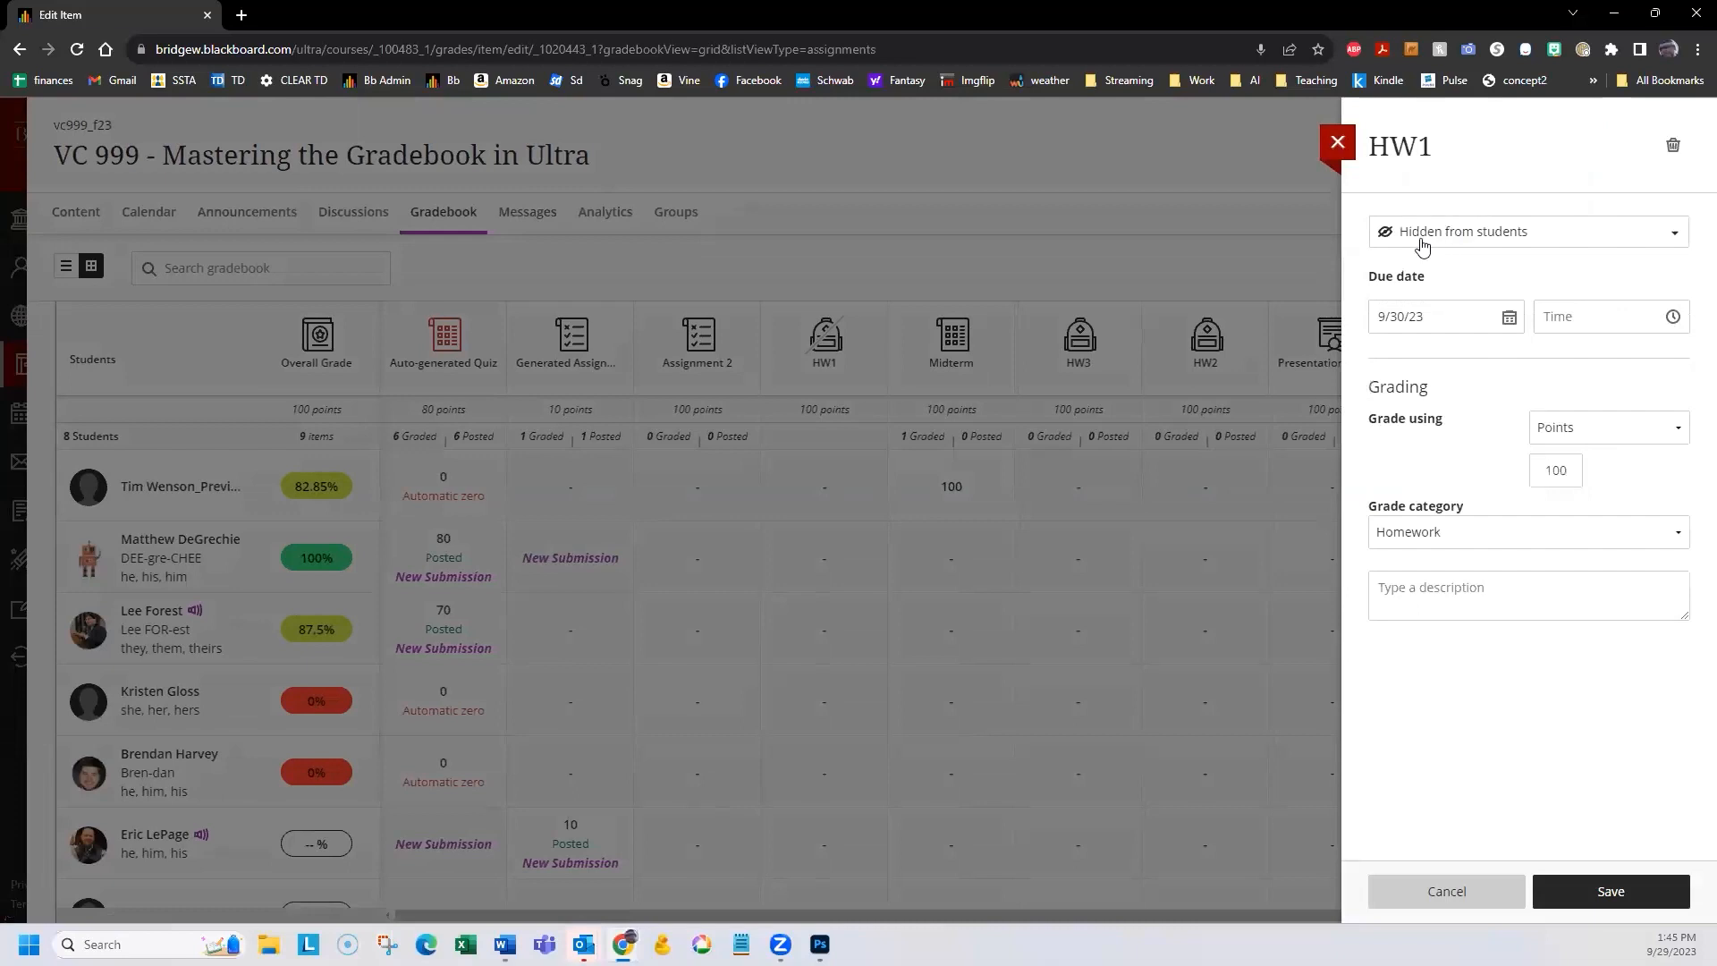
pyautogui.click(1480, 234)
pyautogui.click(1469, 265)
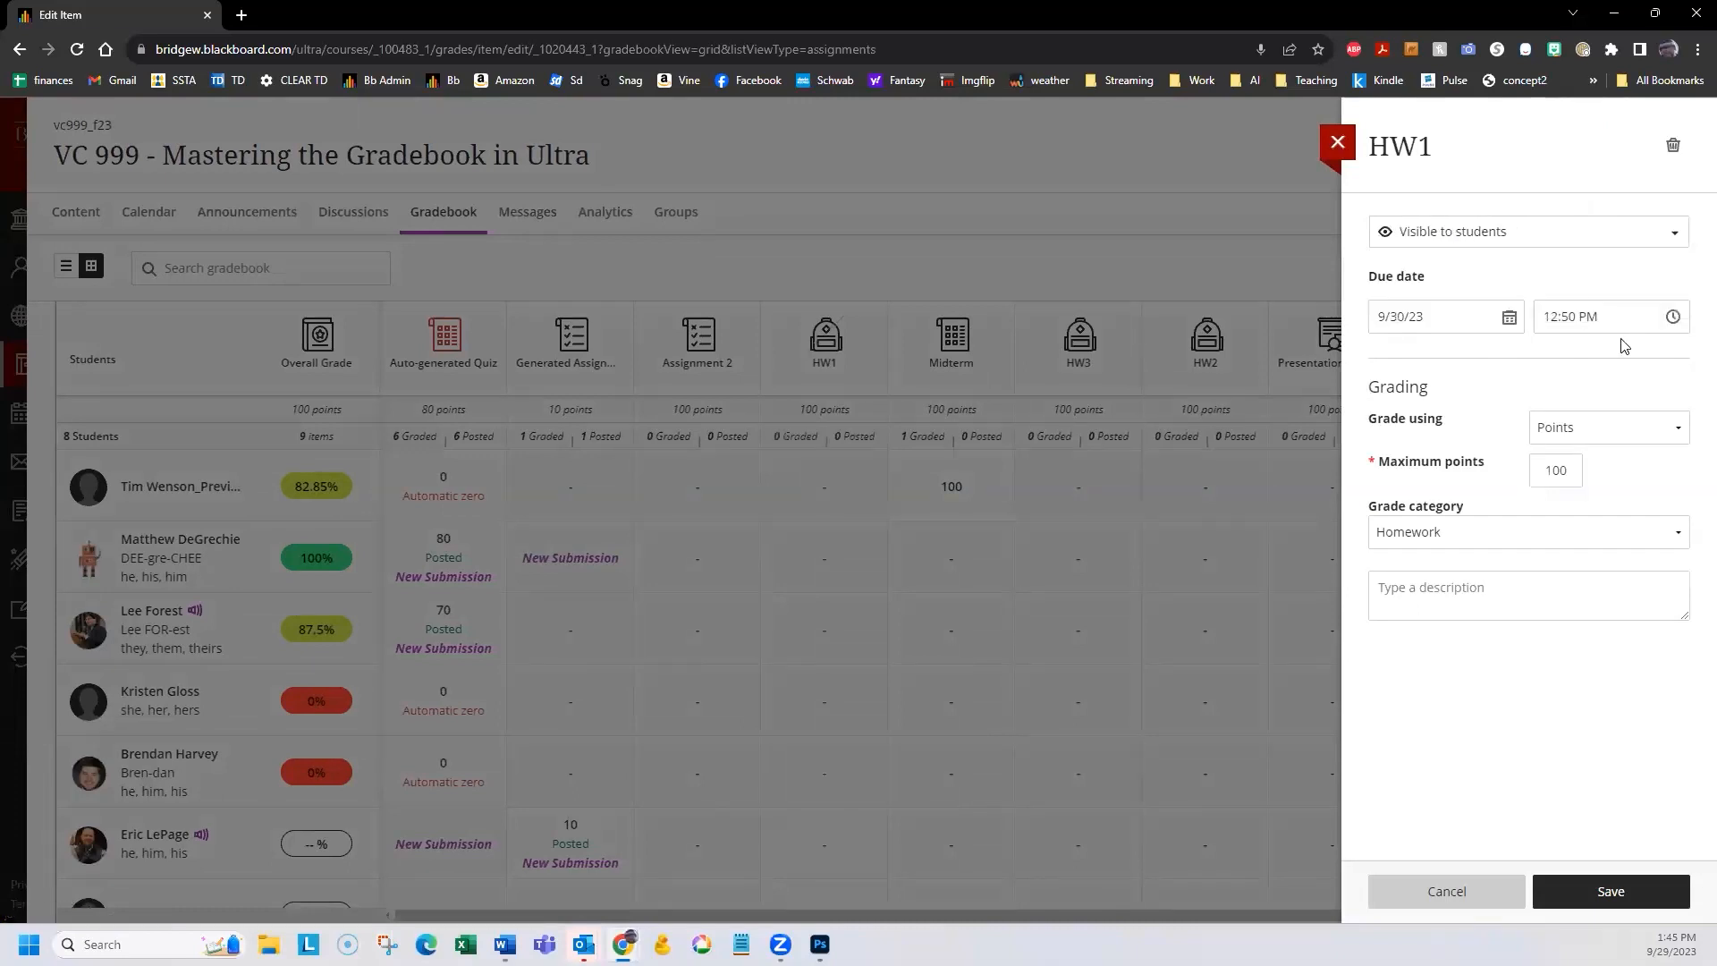
pyautogui.click(1609, 891)
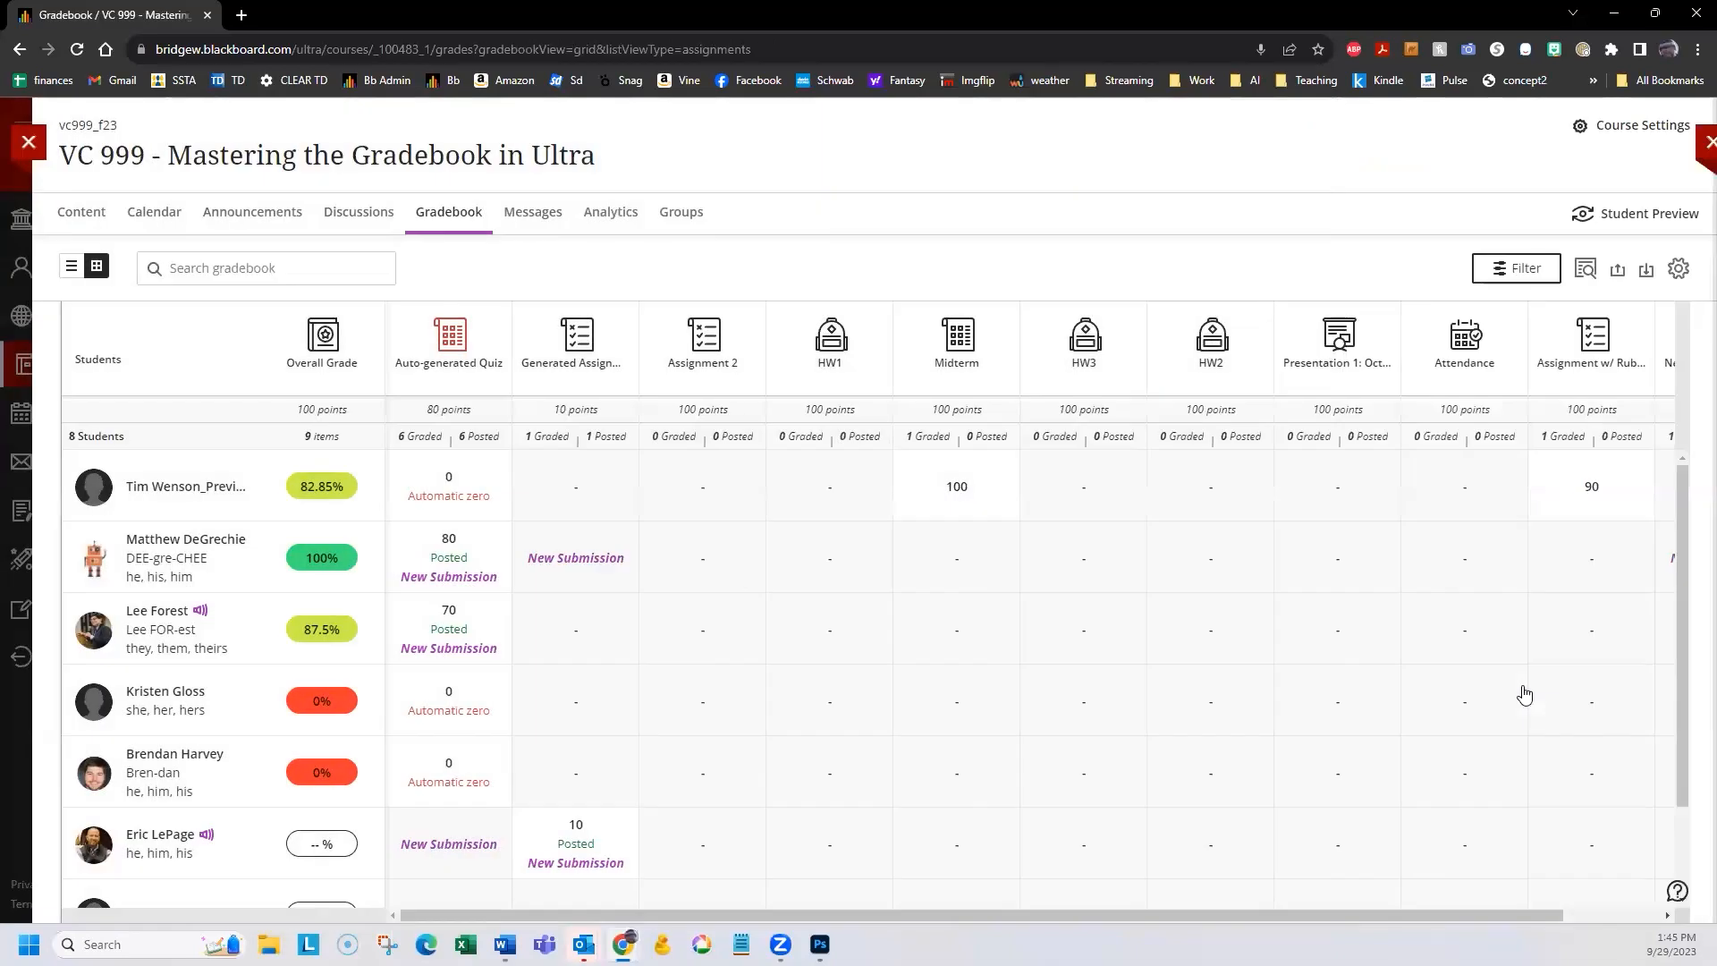